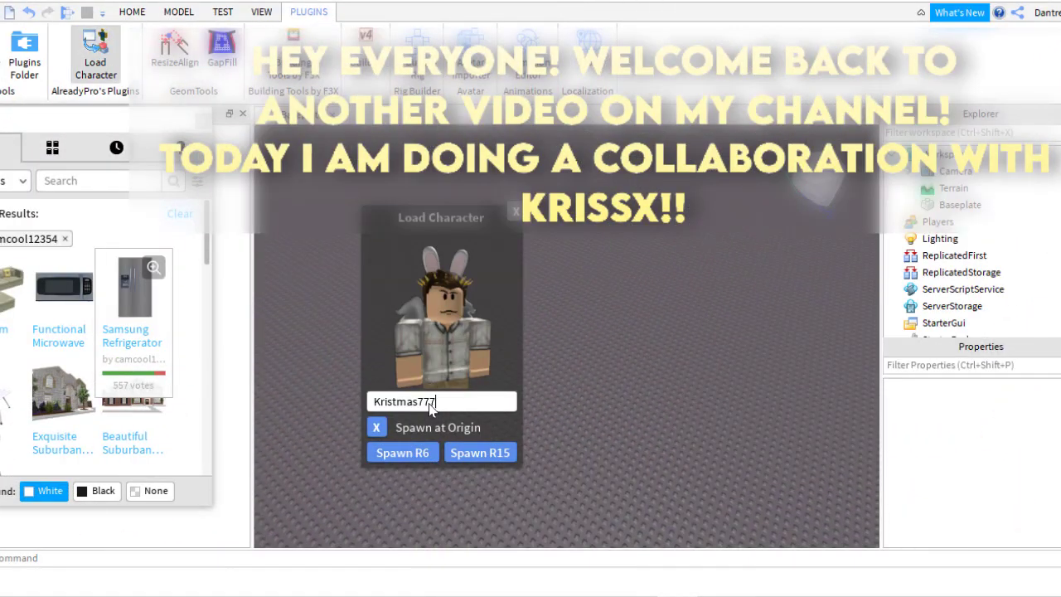
- Spawn the avatar as an R6 character, close the character loader, and start a model library search
{"action": "left_click", "coordinate": [398, 454]}
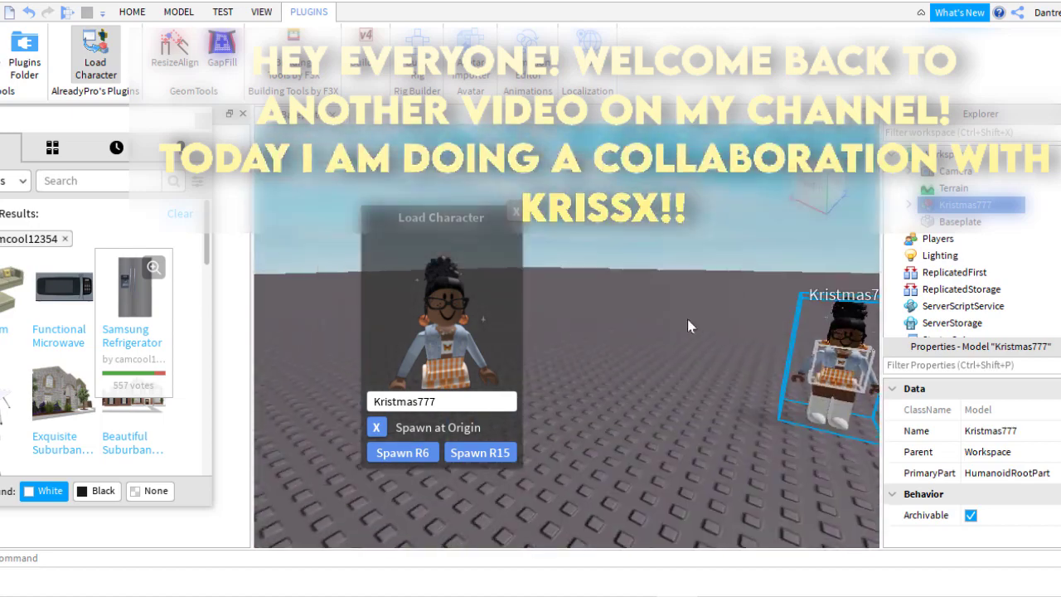
{"action": "scroll", "coordinate": [686, 317], "scroll_direction": "down", "scroll_amount": 3}
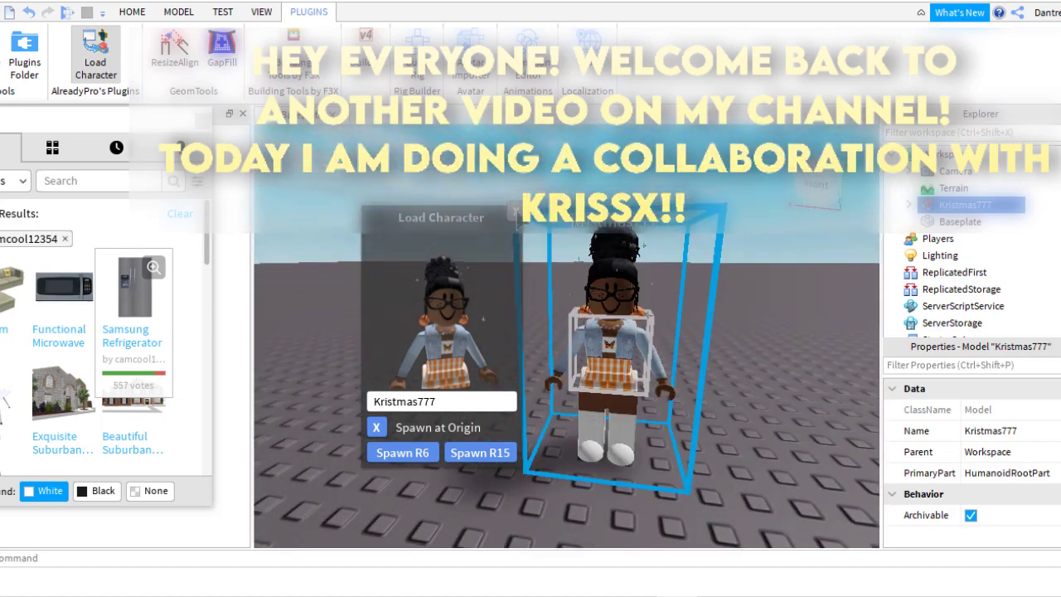
{"action": "left_click", "coordinate": [515, 214]}
{"action": "left_click", "coordinate": [81, 181]}
{"action": "type", "text": "bedroom"}
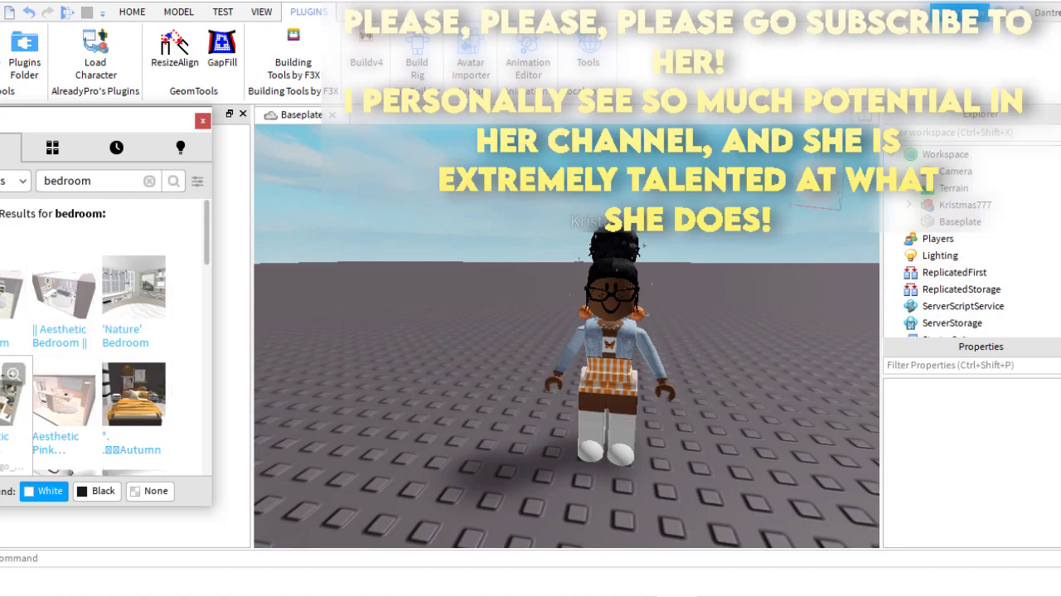
- Insert the furnished bedroom model into the workspace around the avatar, then deselect it
{"action": "left_click", "coordinate": [12, 389]}
{"action": "scroll", "coordinate": [380, 377], "scroll_direction": "up", "scroll_amount": 5}
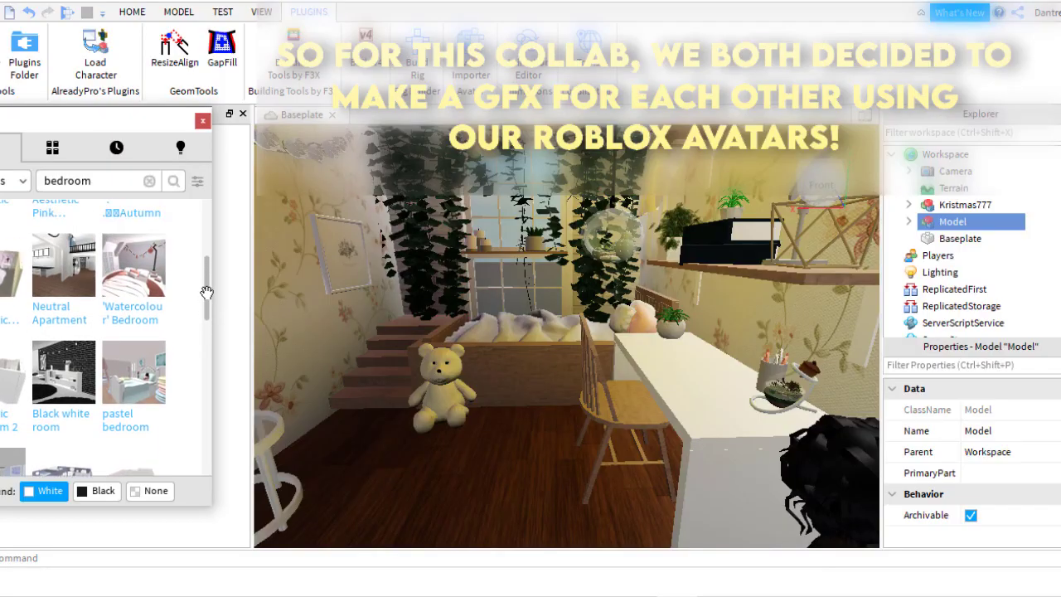
{"action": "scroll", "coordinate": [206, 292], "scroll_direction": "up", "scroll_amount": 2}
{"action": "scroll", "coordinate": [334, 296], "scroll_direction": "down", "scroll_amount": 10}
{"action": "left_click", "coordinate": [335, 296]}
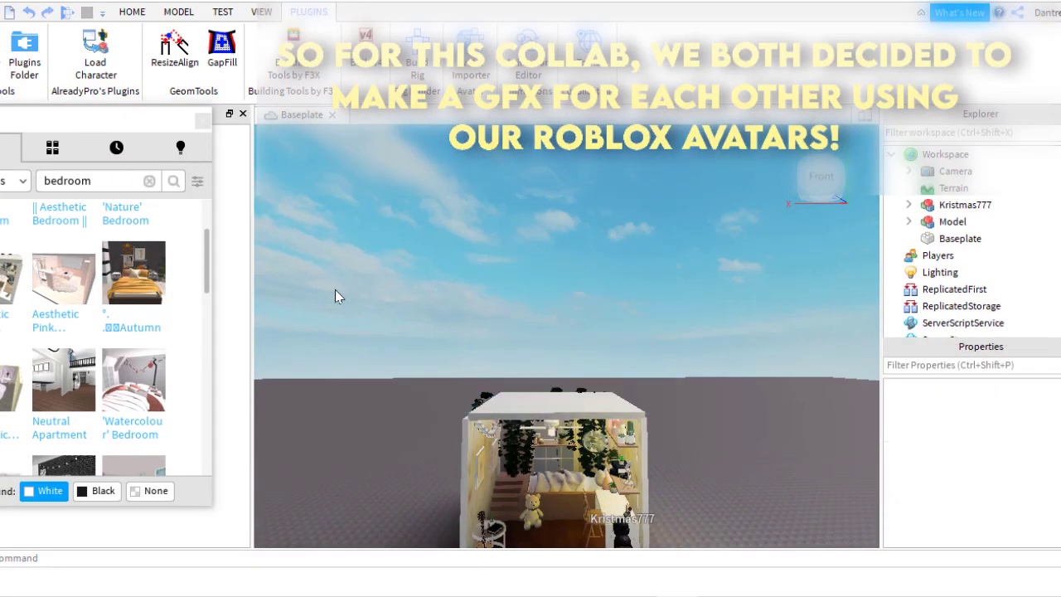
- Filter the Toolbox to the bedroom creator's models and select the avatar character
{"action": "left_click", "coordinate": [35, 325]}
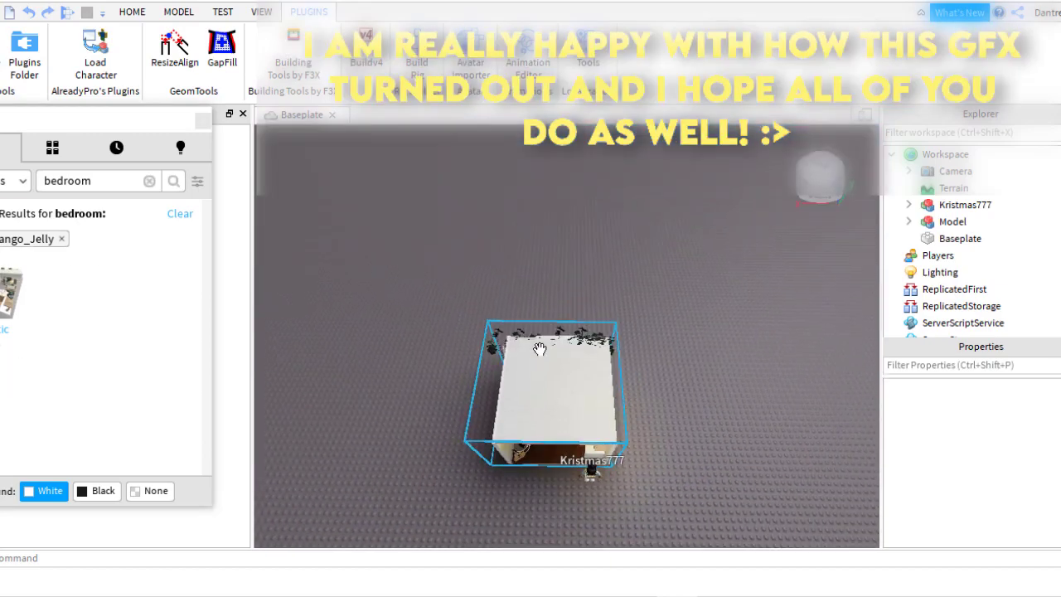
{"action": "scroll", "coordinate": [542, 346], "scroll_direction": "down", "scroll_amount": 5}
{"action": "scroll", "coordinate": [541, 345], "scroll_direction": "down", "scroll_amount": 5}
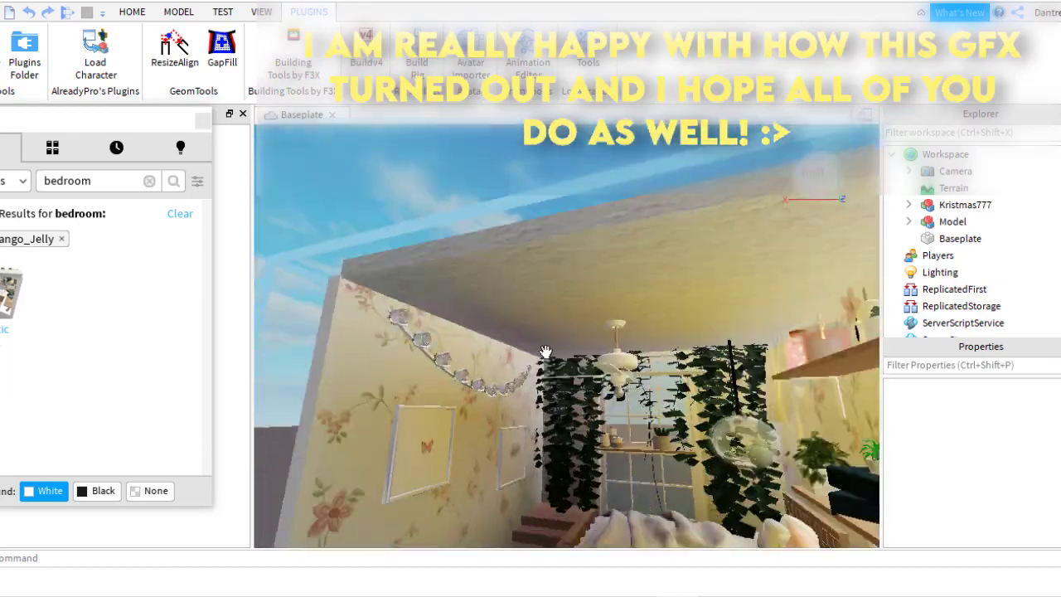
{"action": "scroll", "coordinate": [547, 348], "scroll_direction": "down", "scroll_amount": 3}
{"action": "scroll", "coordinate": [550, 348], "scroll_direction": "up", "scroll_amount": 5}
{"action": "left_click", "coordinate": [545, 381]}
{"action": "scroll", "coordinate": [545, 381], "scroll_direction": "down", "scroll_amount": 4}
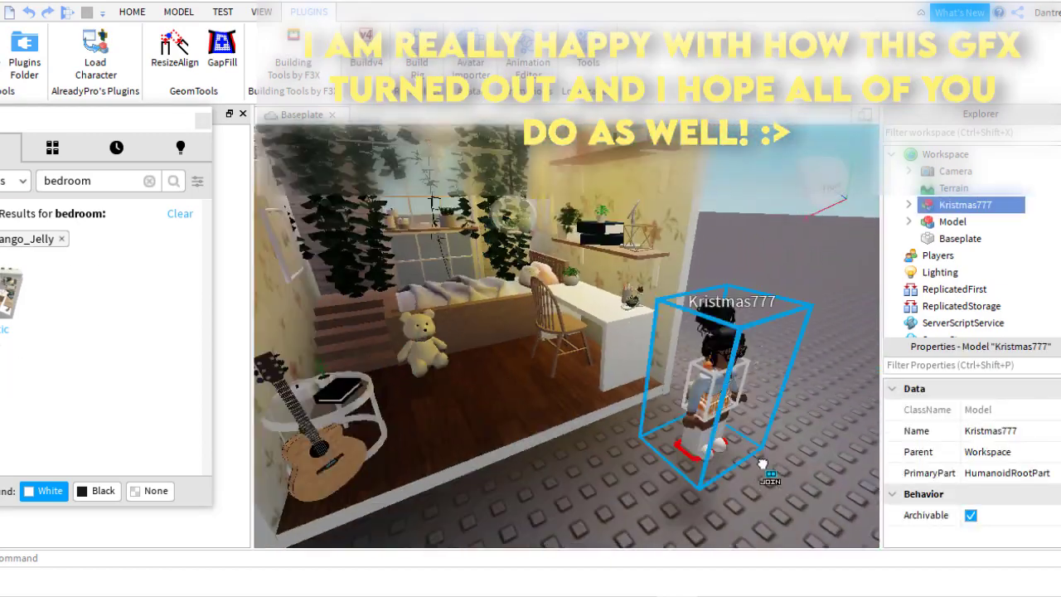
{"action": "scroll", "coordinate": [763, 464], "scroll_direction": "up", "scroll_amount": 5}
{"action": "scroll", "coordinate": [497, 415], "scroll_direction": "down", "scroll_amount": 5}
{"action": "scroll", "coordinate": [440, 374], "scroll_direction": "down", "scroll_amount": 2}
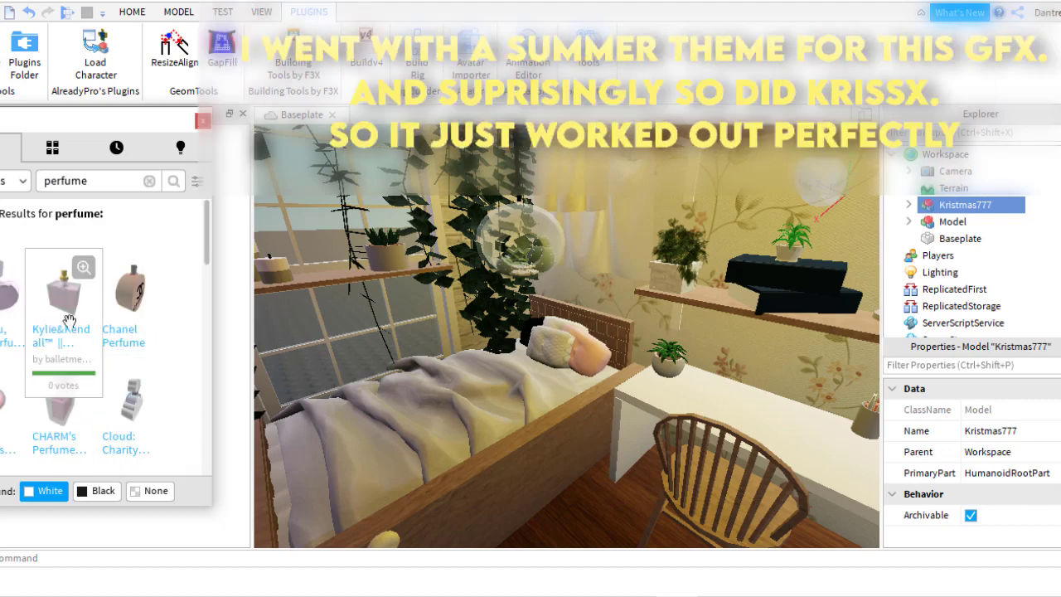
- Browse the perfume results and focus the view on the avatar
{"action": "scroll", "coordinate": [93, 373], "scroll_direction": "down", "scroll_amount": 3}
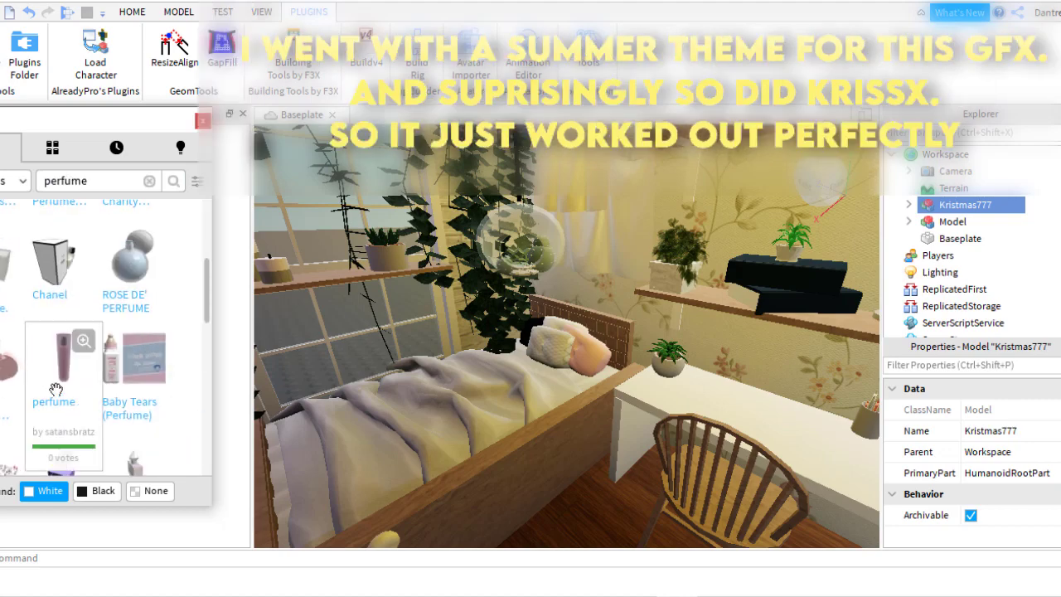
{"action": "scroll", "coordinate": [91, 383], "scroll_direction": "up", "scroll_amount": 2}
{"action": "scroll", "coordinate": [116, 348], "scroll_direction": "up", "scroll_amount": 3}
{"action": "scroll", "coordinate": [94, 398], "scroll_direction": "down", "scroll_amount": 10}
{"action": "scroll", "coordinate": [102, 389], "scroll_direction": "down", "scroll_amount": 2}
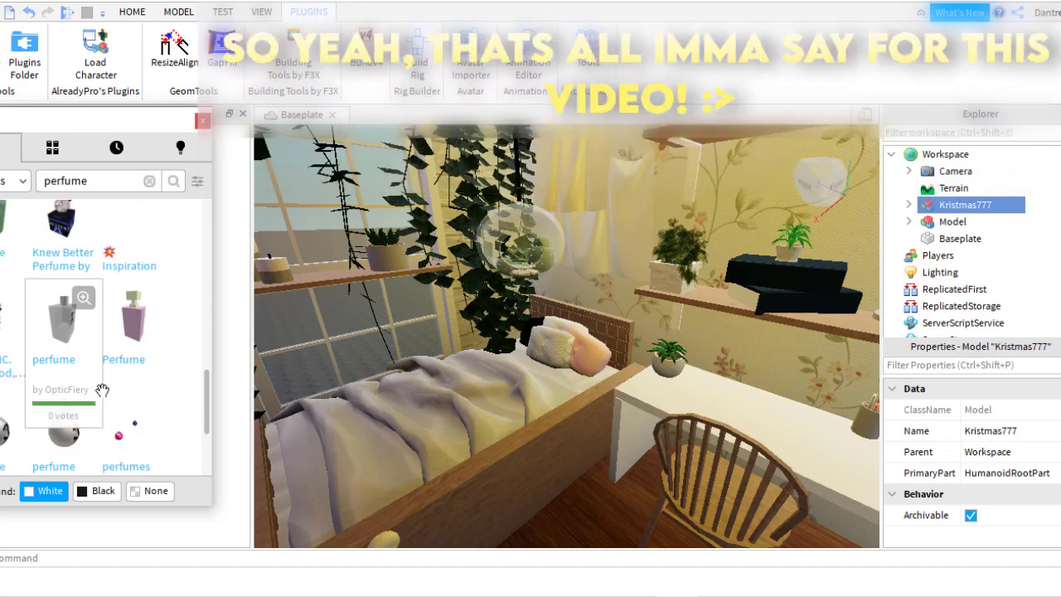
{"action": "scroll", "coordinate": [101, 389], "scroll_direction": "down", "scroll_amount": 1}
{"action": "key", "text": "f"}
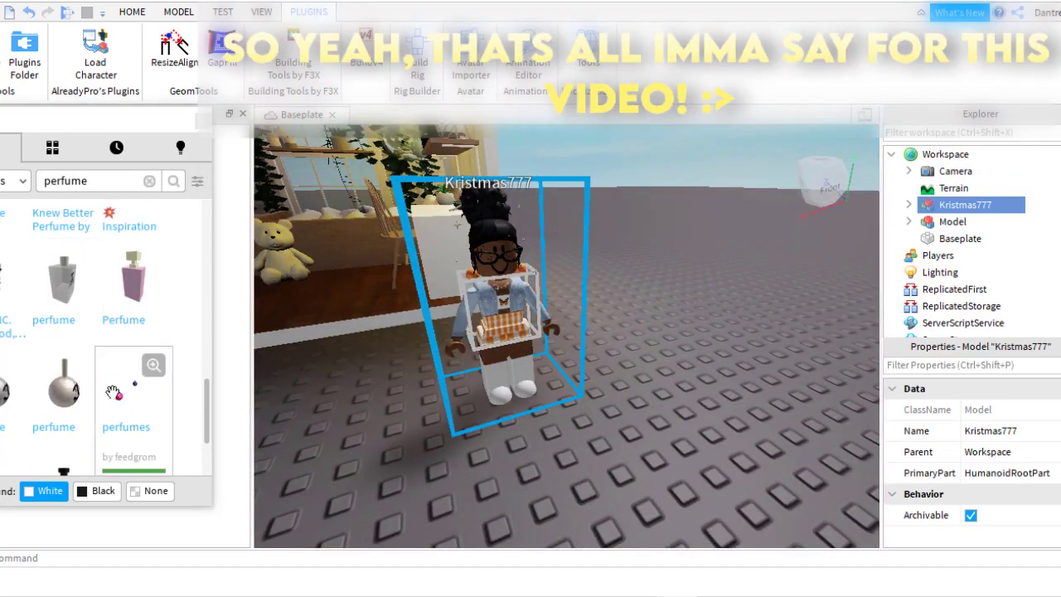
- Place the Velvet Perfume. model into the scene, frame it, then deselect it
{"action": "scroll", "coordinate": [93, 369], "scroll_direction": "up", "scroll_amount": 3}
{"action": "scroll", "coordinate": [30, 309], "scroll_direction": "up", "scroll_amount": 2}
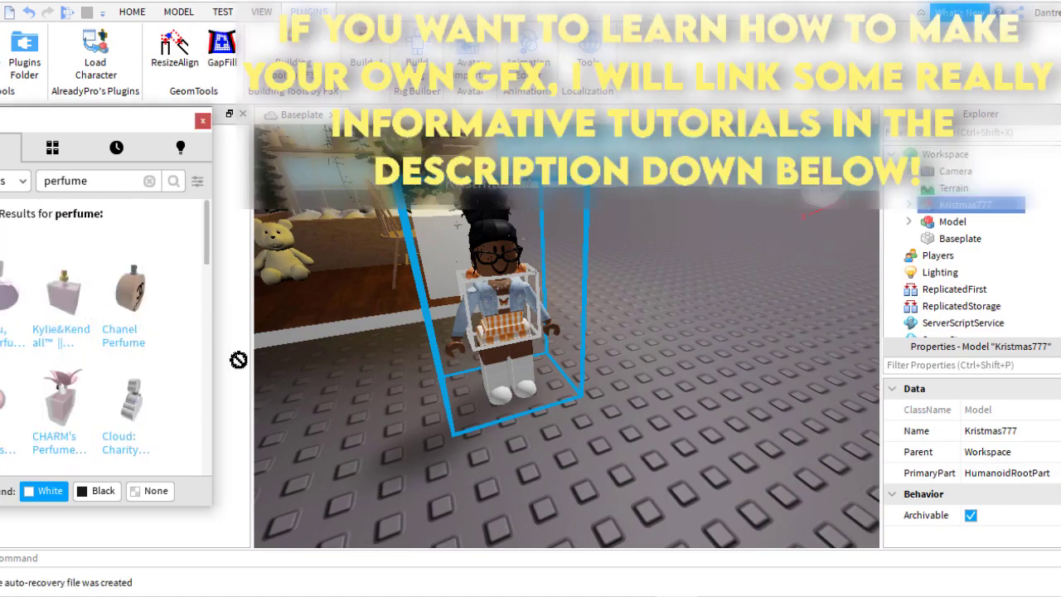
{"action": "left_click_drag", "start_coordinate": [239, 359], "coordinate": [658, 430]}
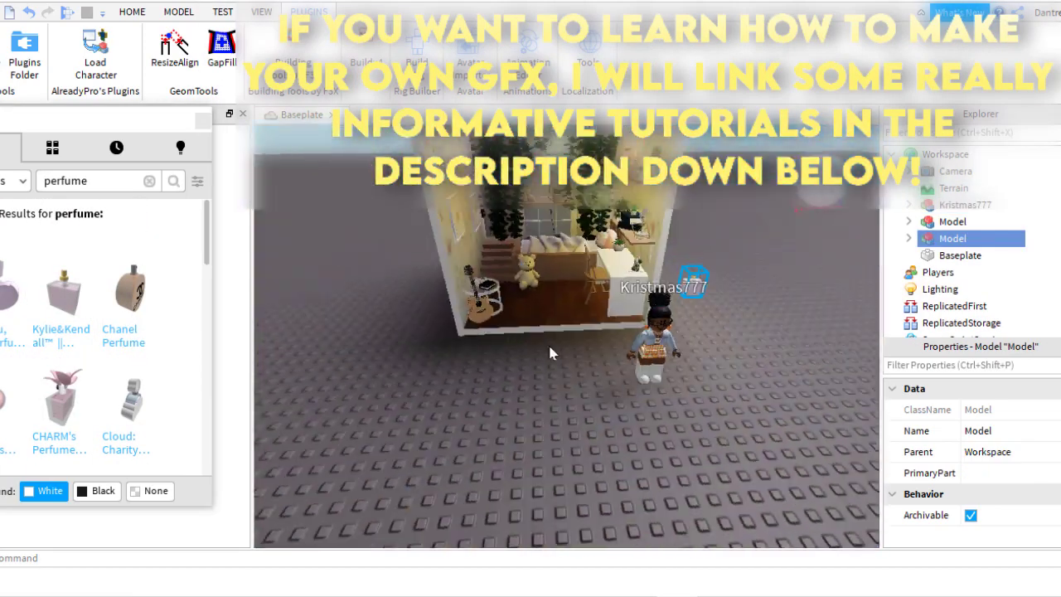
{"action": "key", "text": "f"}
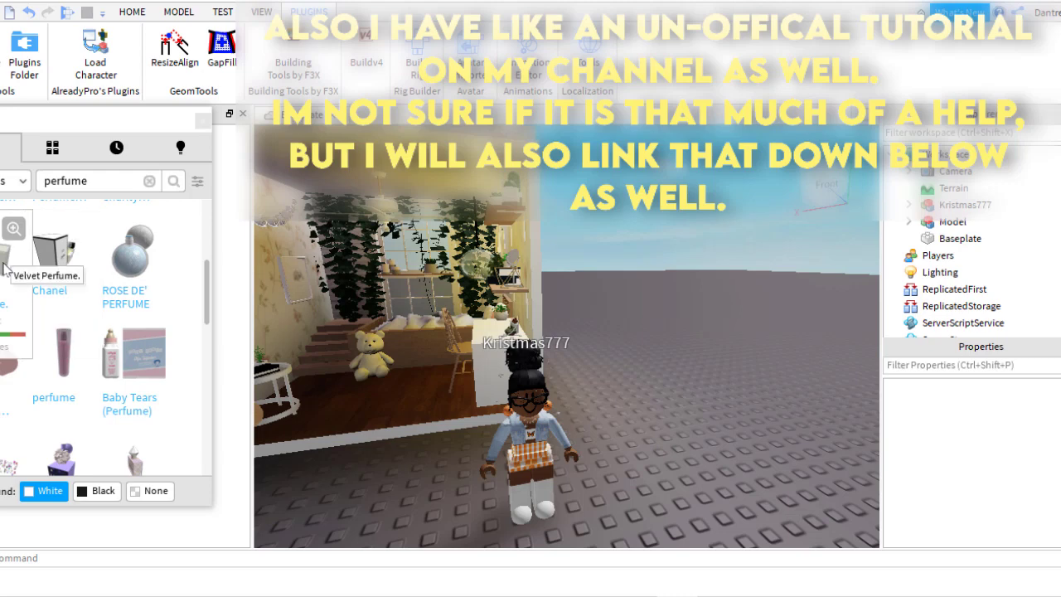
{"action": "left_click", "coordinate": [768, 412]}
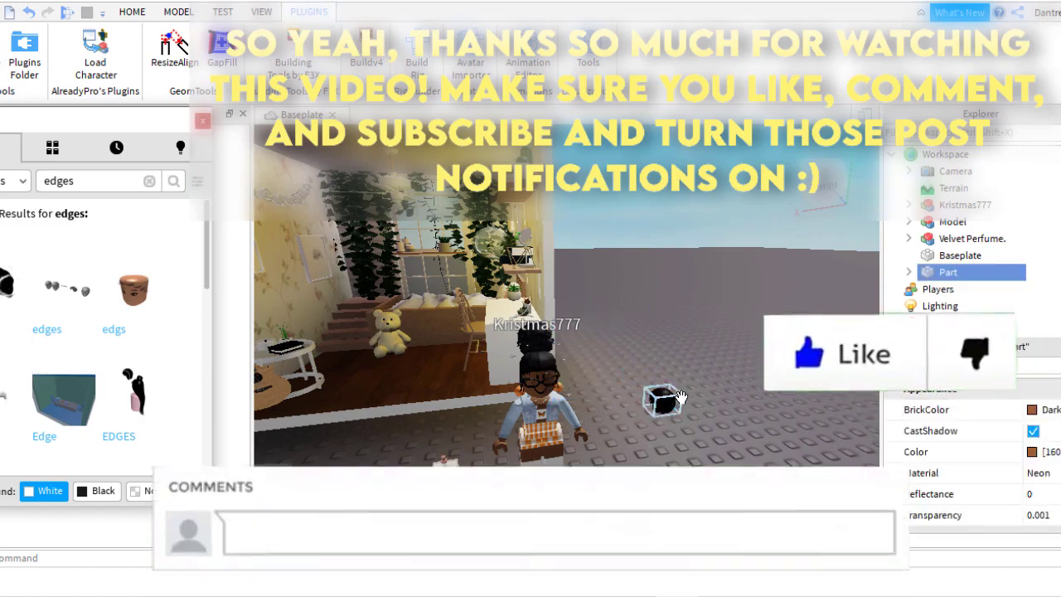
- Move and frame the inserted head model, then delete its Humanoid
{"action": "left_click_drag", "start_coordinate": [669, 426], "coordinate": [749, 415]}
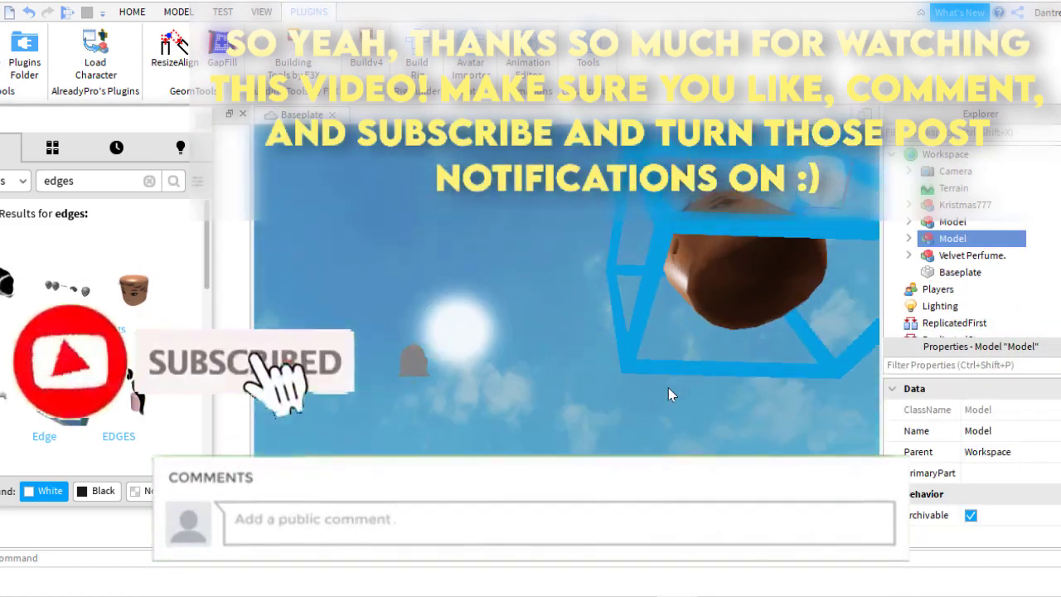
{"action": "key", "text": "f"}
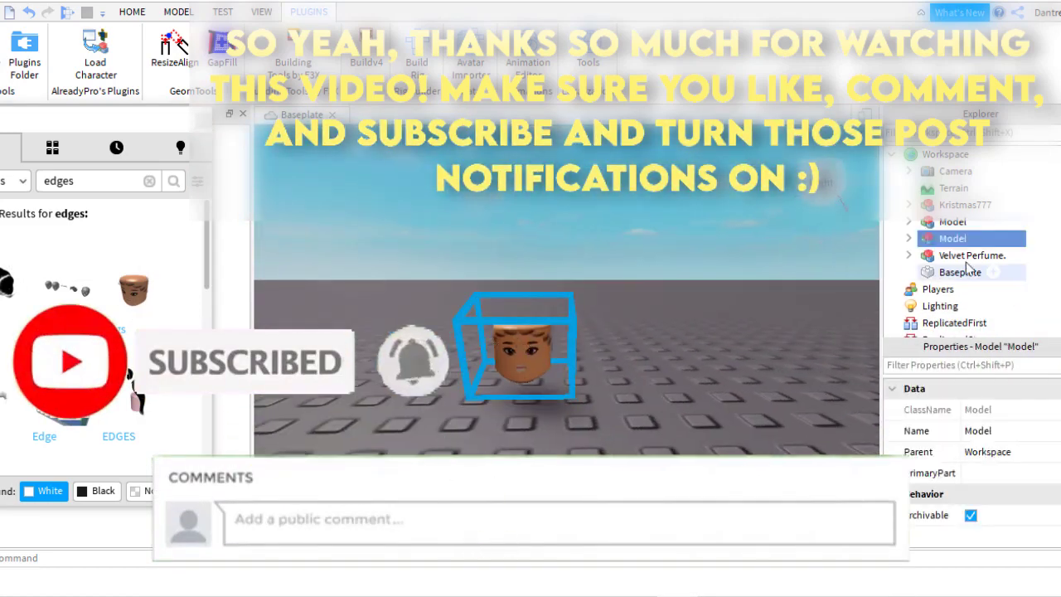
{"action": "left_click", "coordinate": [938, 256]}
{"action": "key", "text": "Delete"}
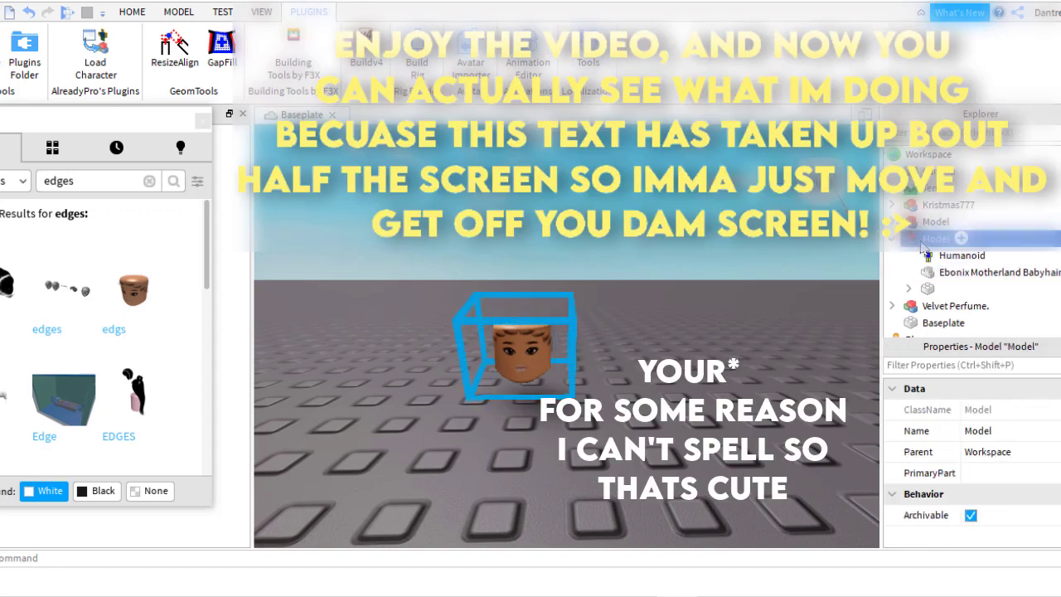
- Reparent the Ebonix Motherland Babyhairs mesh in the Explorer and clear the head
{"action": "left_click_drag", "start_coordinate": [915, 271], "coordinate": [942, 280]}
{"action": "left_click_drag", "start_coordinate": [939, 332], "coordinate": [942, 288]}
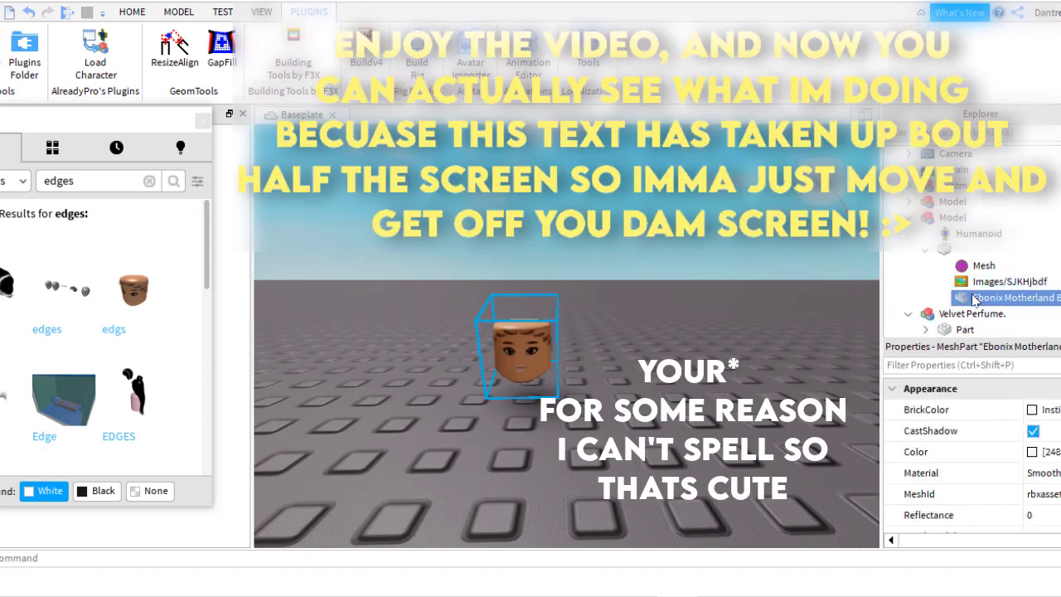
{"action": "left_click_drag", "start_coordinate": [934, 196], "coordinate": [920, 162]}
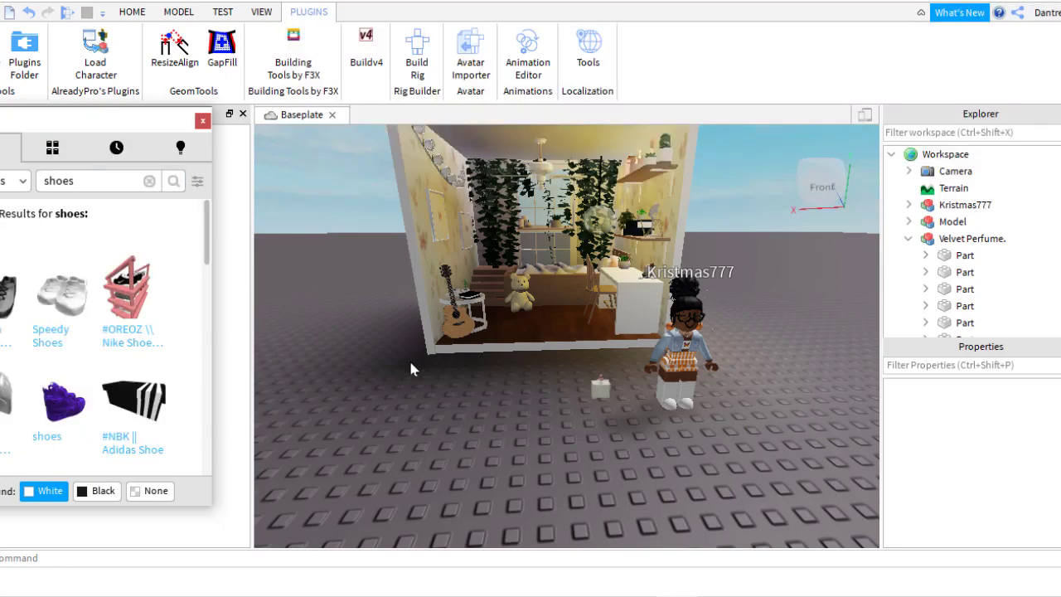
- Place the Speedy Shoes model beside the avatar
{"action": "left_click_drag", "start_coordinate": [58, 305], "coordinate": [585, 442]}
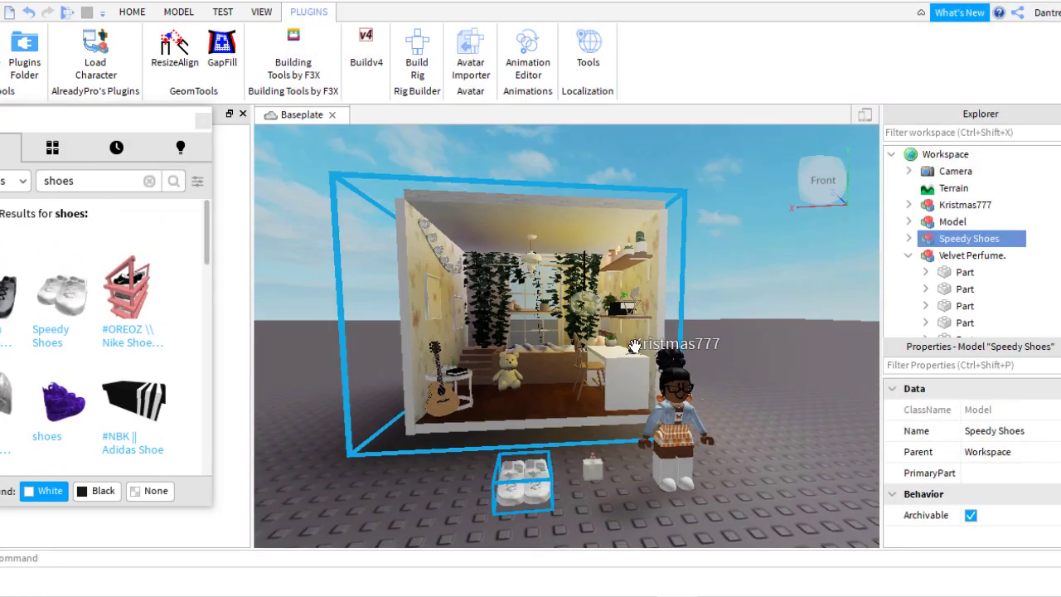
{"action": "scroll", "coordinate": [630, 344], "scroll_direction": "up", "scroll_amount": 10}
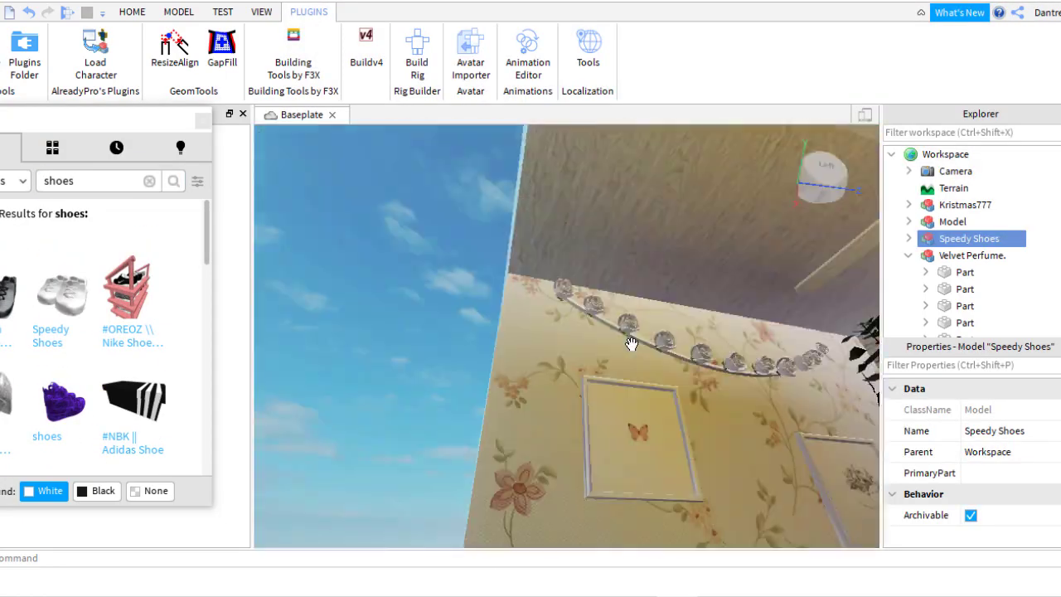
{"action": "scroll", "coordinate": [631, 344], "scroll_direction": "up", "scroll_amount": 5}
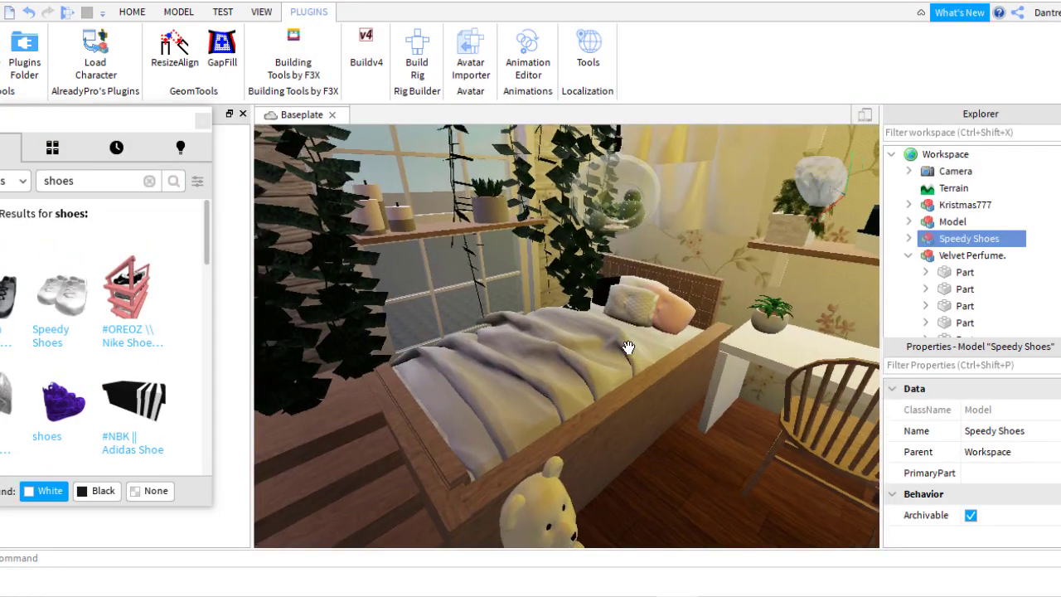
{"action": "scroll", "coordinate": [630, 348], "scroll_direction": "up", "scroll_amount": 3}
{"action": "scroll", "coordinate": [613, 348], "scroll_direction": "down", "scroll_amount": 3}
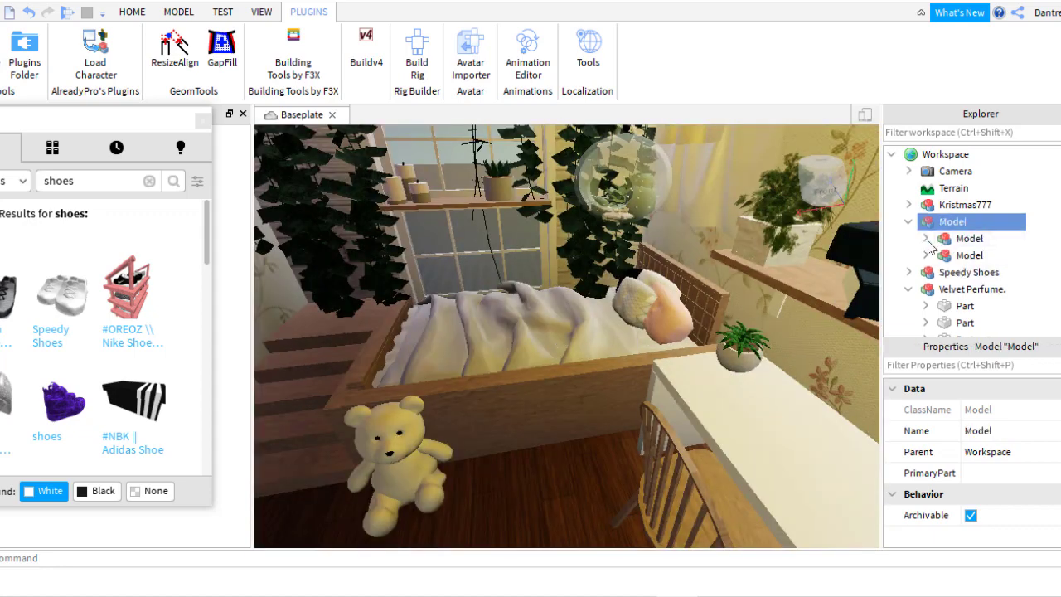
{"action": "scroll", "coordinate": [1016, 271], "scroll_direction": "down", "scroll_amount": 5}
{"action": "scroll", "coordinate": [1018, 268], "scroll_direction": "down", "scroll_amount": 5}
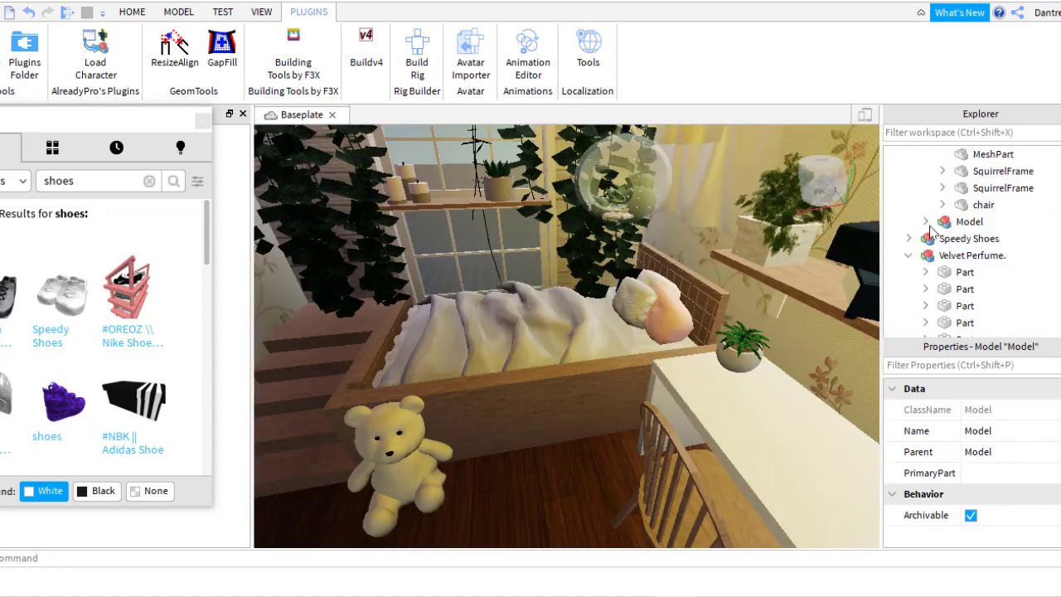
{"action": "scroll", "coordinate": [1024, 282], "scroll_direction": "up", "scroll_amount": 5}
- Regroup a wood part under another bedroom sub-model in the Explorer
{"action": "left_click", "coordinate": [990, 249]}
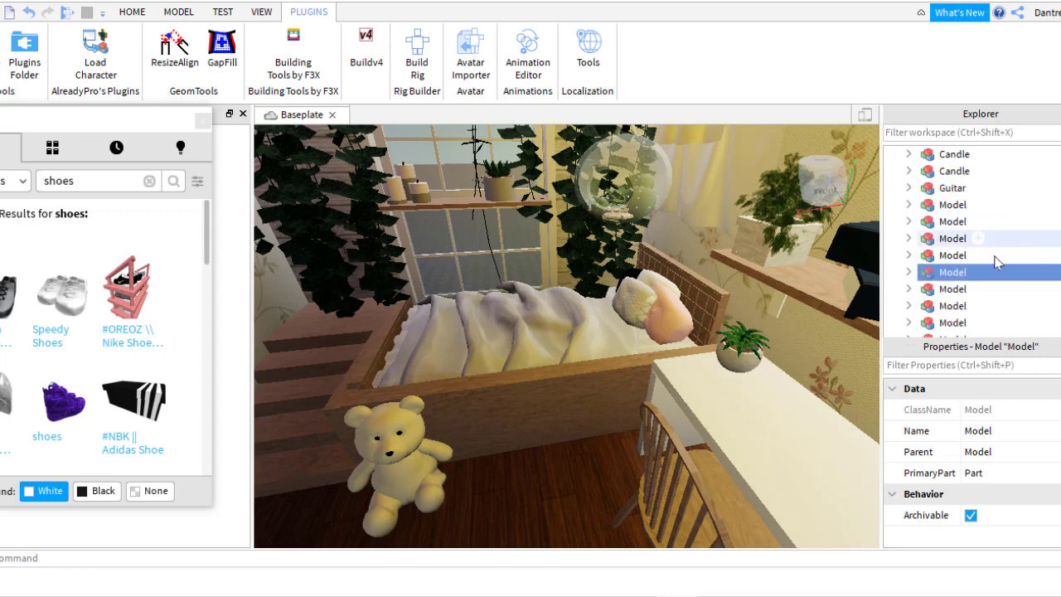
{"action": "left_click_drag", "start_coordinate": [974, 242], "coordinate": [1000, 275]}
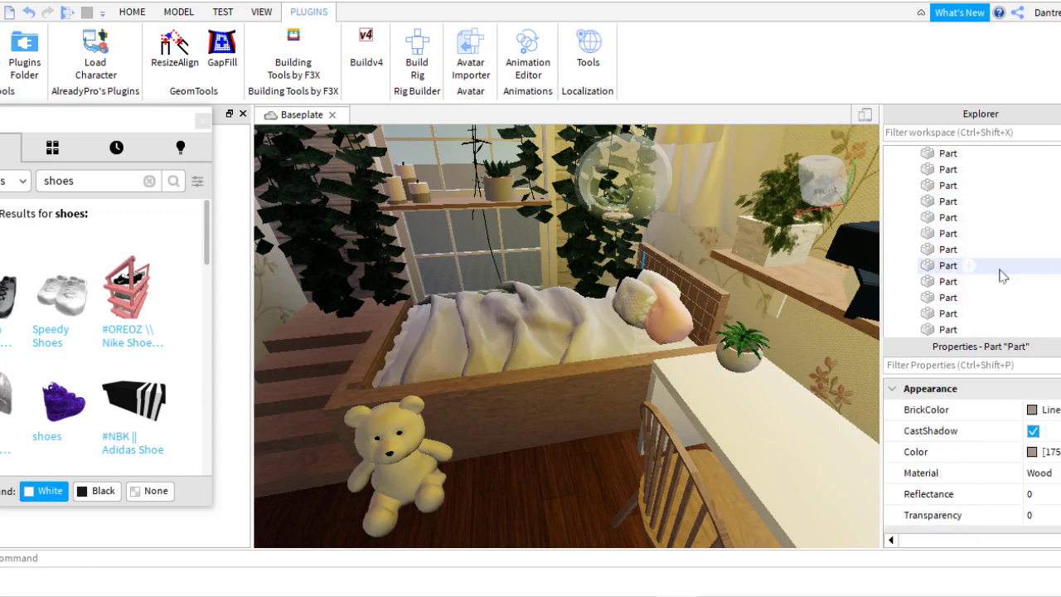
{"action": "scroll", "coordinate": [1020, 281], "scroll_direction": "down", "scroll_amount": 3}
{"action": "scroll", "coordinate": [1019, 280], "scroll_direction": "up", "scroll_amount": 5}
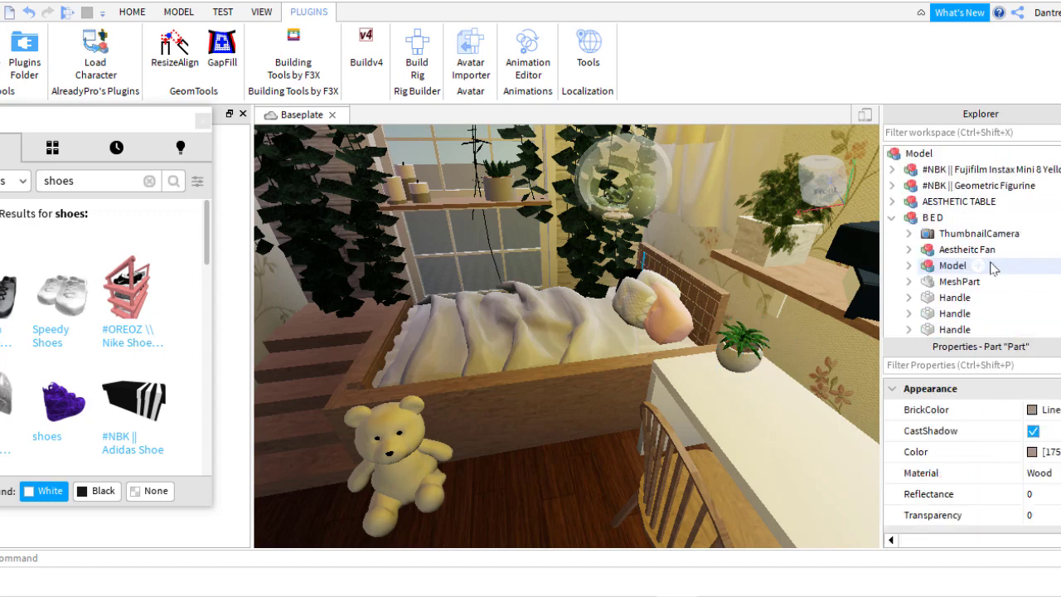
- Frame the whole room model, orbit around it, and select the Part inside the bed's MeshPart
{"action": "left_click", "coordinate": [576, 355]}
{"action": "key", "text": "f"}
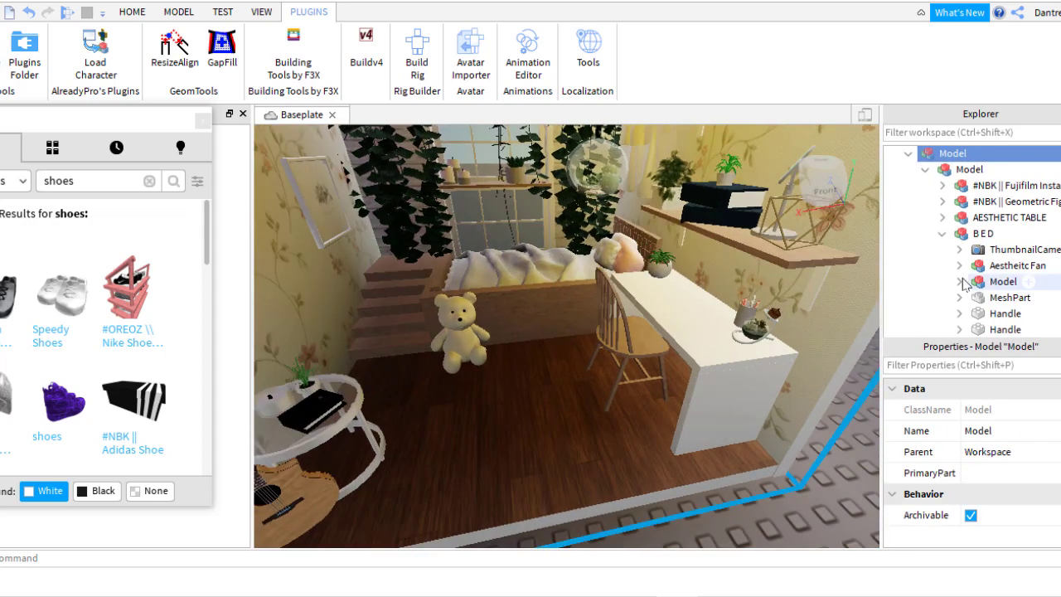
{"action": "scroll", "coordinate": [960, 211], "scroll_direction": "down", "scroll_amount": 3}
{"action": "right_click_drag", "start_coordinate": [667, 290], "coordinate": [742, 265]}
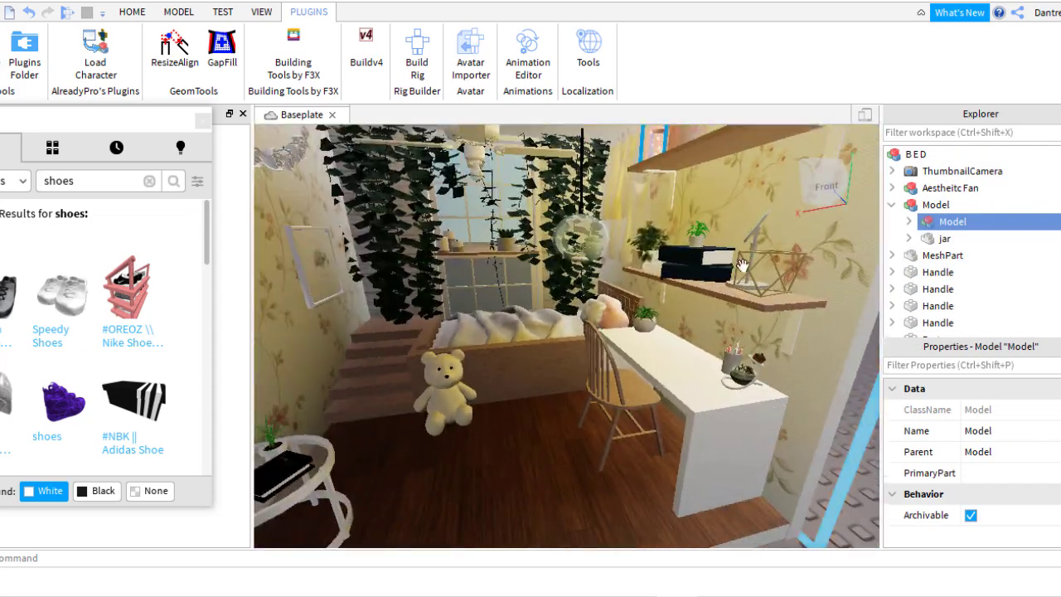
{"action": "scroll", "coordinate": [930, 285], "scroll_direction": "down", "scroll_amount": 3}
{"action": "left_click", "coordinate": [942, 169]}
{"action": "left_click", "coordinate": [892, 169]}
{"action": "left_click", "coordinate": [947, 185]}
{"action": "left_click", "coordinate": [106, 187]}
{"action": "type", "text": "ball"}
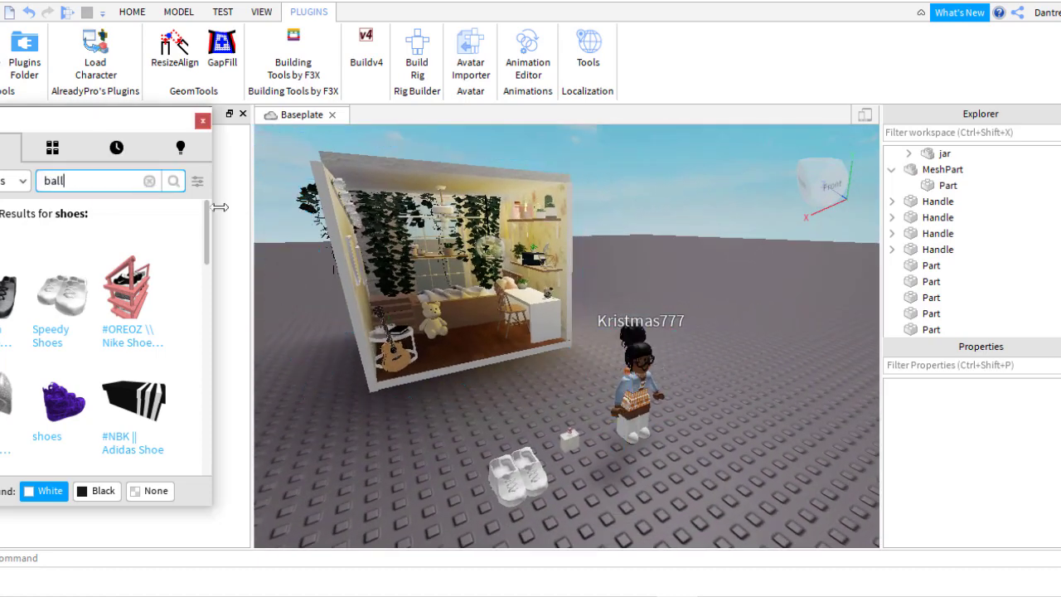
- Search the Toolbox for 'balloon' and place a balloon bundle on the baseplate
{"action": "type", "text": "oon"}
{"action": "key", "text": "Return"}
{"action": "scroll", "coordinate": [86, 369], "scroll_direction": "down", "scroll_amount": 3}
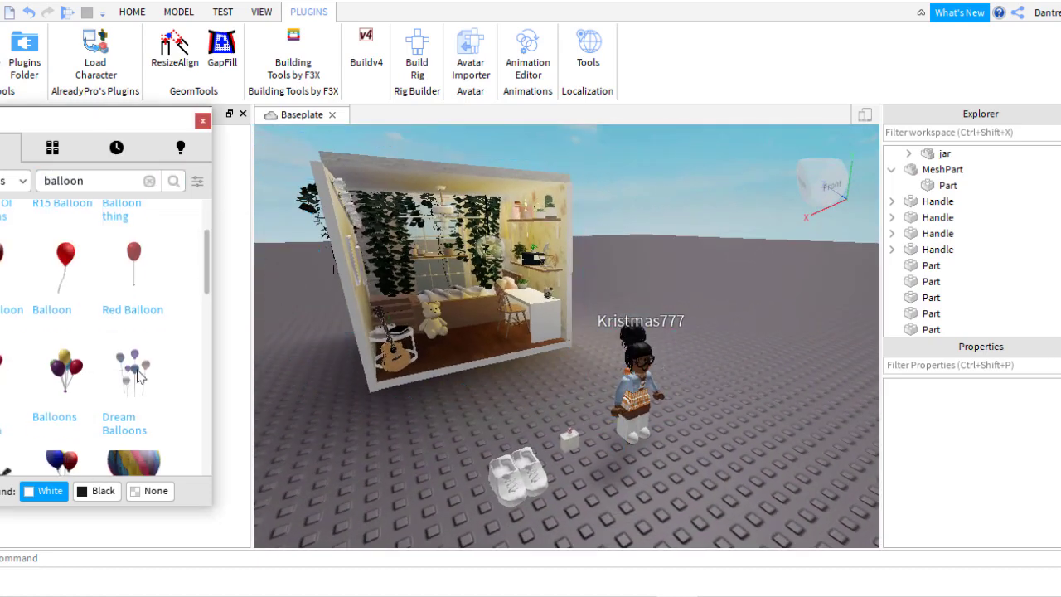
{"action": "scroll", "coordinate": [166, 364], "scroll_direction": "down", "scroll_amount": 2}
{"action": "scroll", "coordinate": [135, 357], "scroll_direction": "down", "scroll_amount": 5}
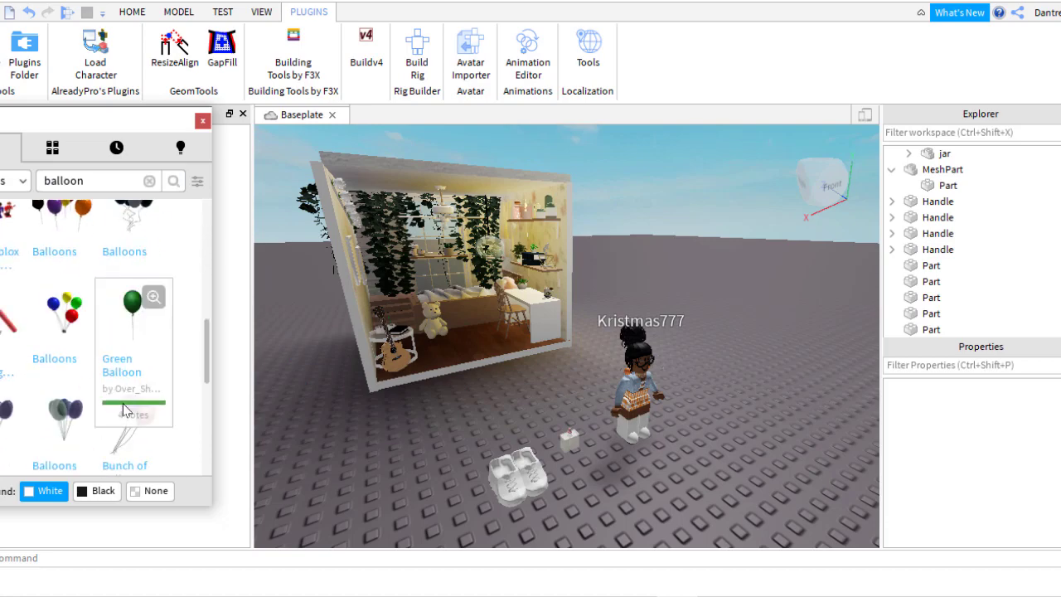
{"action": "left_click", "coordinate": [56, 348]}
{"action": "left_click", "coordinate": [478, 328]}
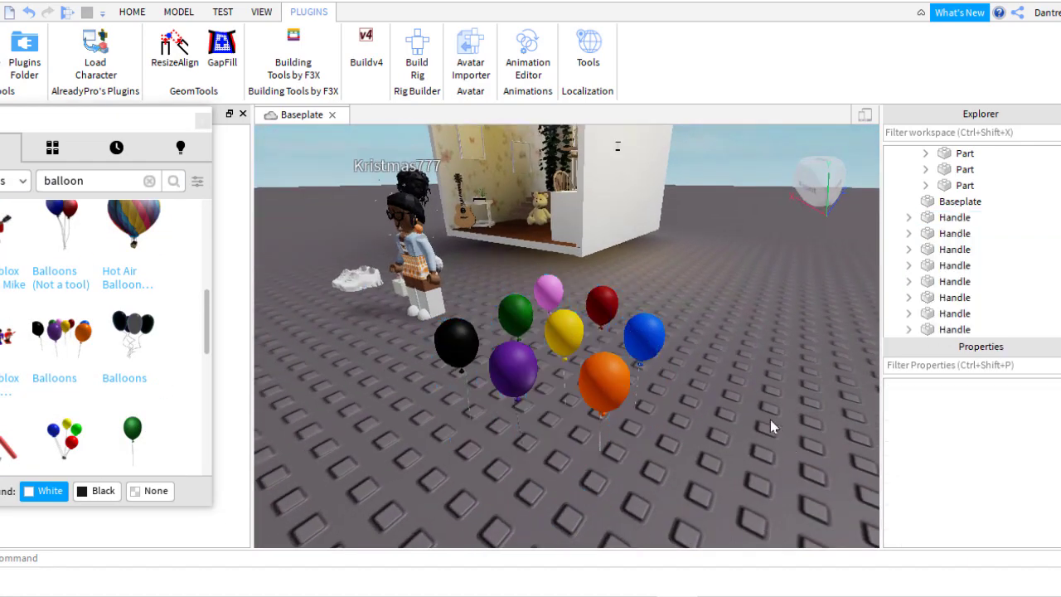
- Move the orange balloon next to the avatar
{"action": "right_click_drag", "start_coordinate": [460, 348], "coordinate": [802, 346]}
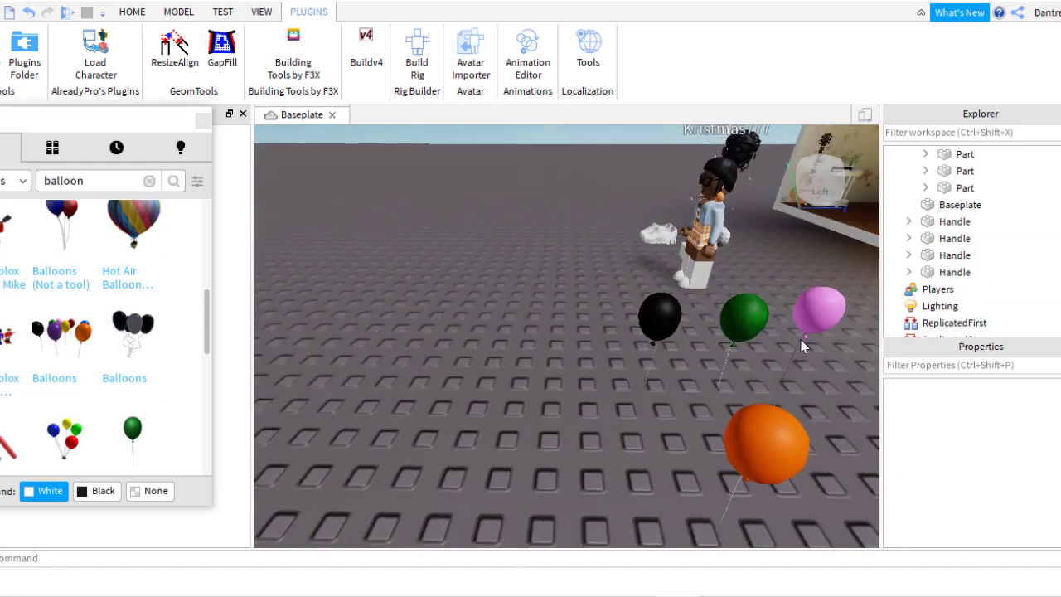
{"action": "left_click_drag", "start_coordinate": [742, 461], "coordinate": [628, 229]}
{"action": "right_click_drag", "start_coordinate": [625, 228], "coordinate": [486, 271]}
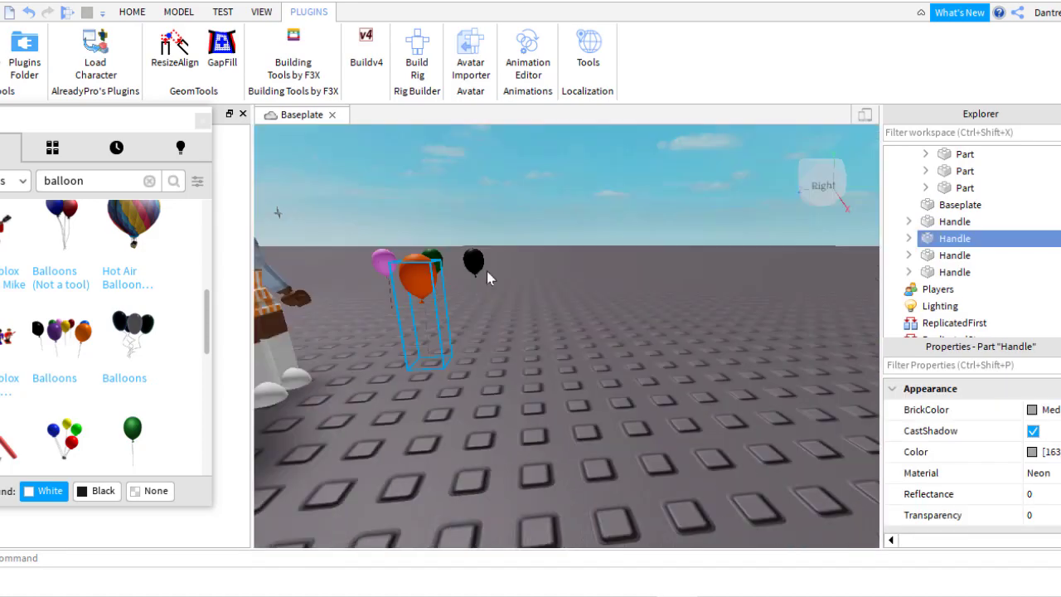
{"action": "scroll", "coordinate": [112, 391], "scroll_direction": "down", "scroll_amount": 3}
{"action": "scroll", "coordinate": [648, 246], "scroll_direction": "down", "scroll_amount": 10}
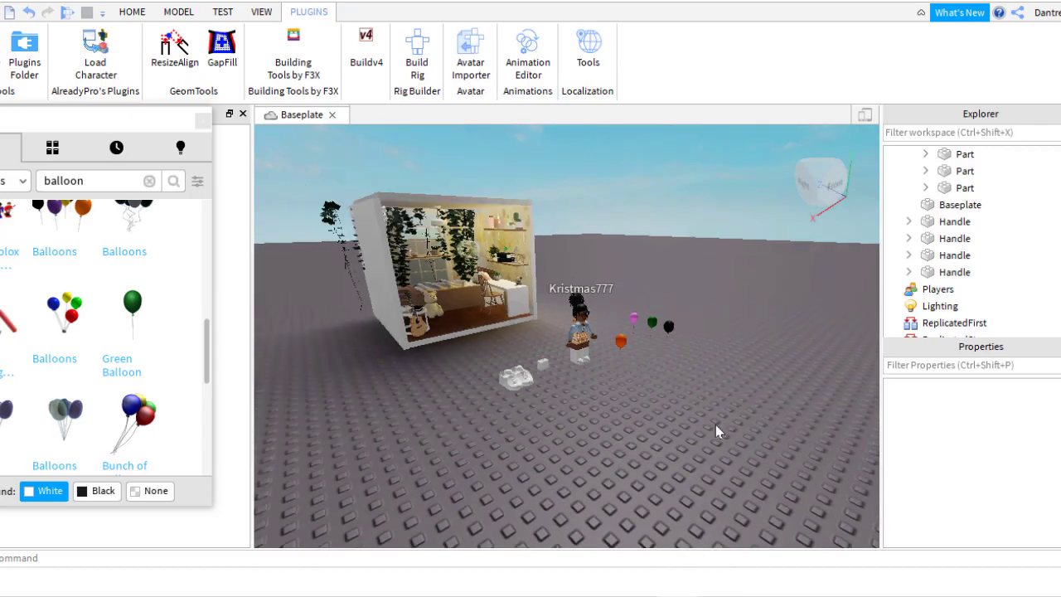
- Search the Toolbox for 'fence'
{"action": "key", "text": "BackSpace"}
{"action": "type", "text": "fence"}
{"action": "key", "text": "Return"}
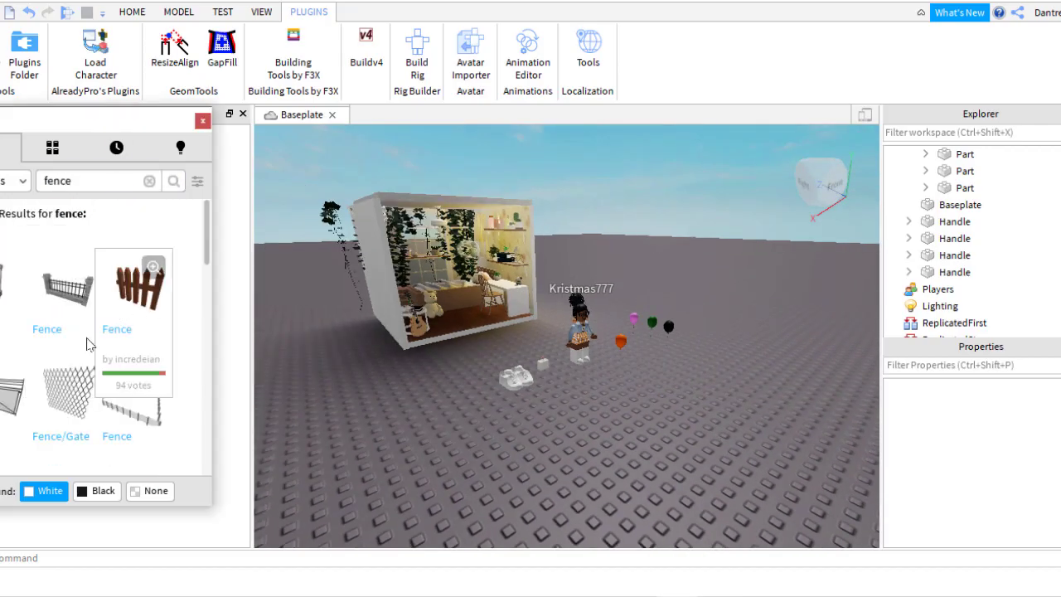
- Insert the Fence model, frame it, and make its first picket Linen
{"action": "scroll", "coordinate": [208, 327], "scroll_direction": "down", "scroll_amount": 3}
{"action": "scroll", "coordinate": [207, 327], "scroll_direction": "down", "scroll_amount": 2}
{"action": "left_click_drag", "start_coordinate": [139, 299], "coordinate": [476, 350]}
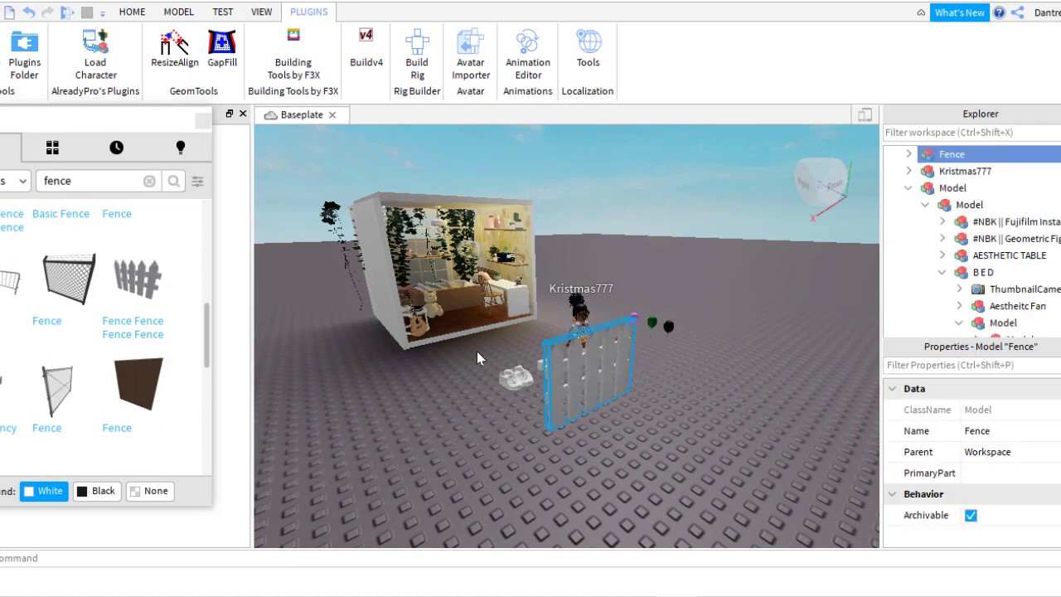
{"action": "key", "text": "f"}
{"action": "left_click", "coordinate": [908, 154]}
{"action": "left_click", "coordinate": [952, 187]}
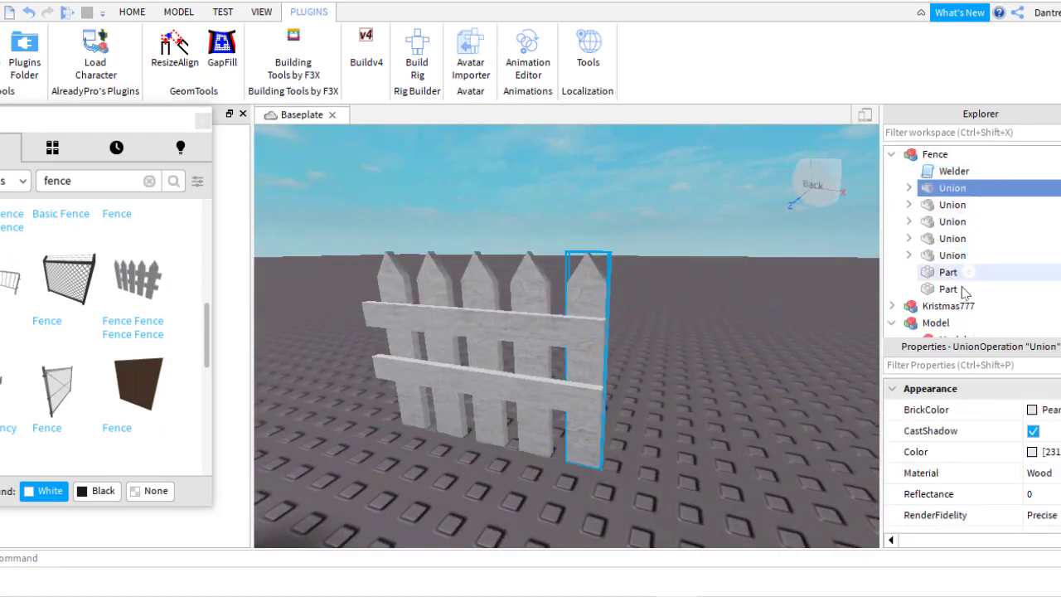
{"action": "left_click", "coordinate": [1038, 409]}
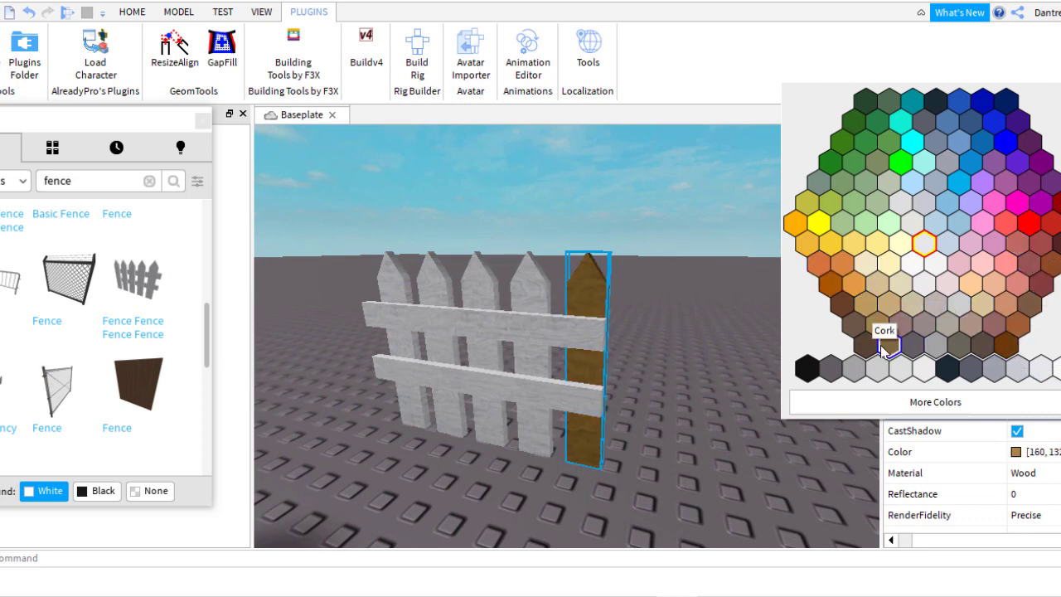
{"action": "left_click", "coordinate": [972, 327]}
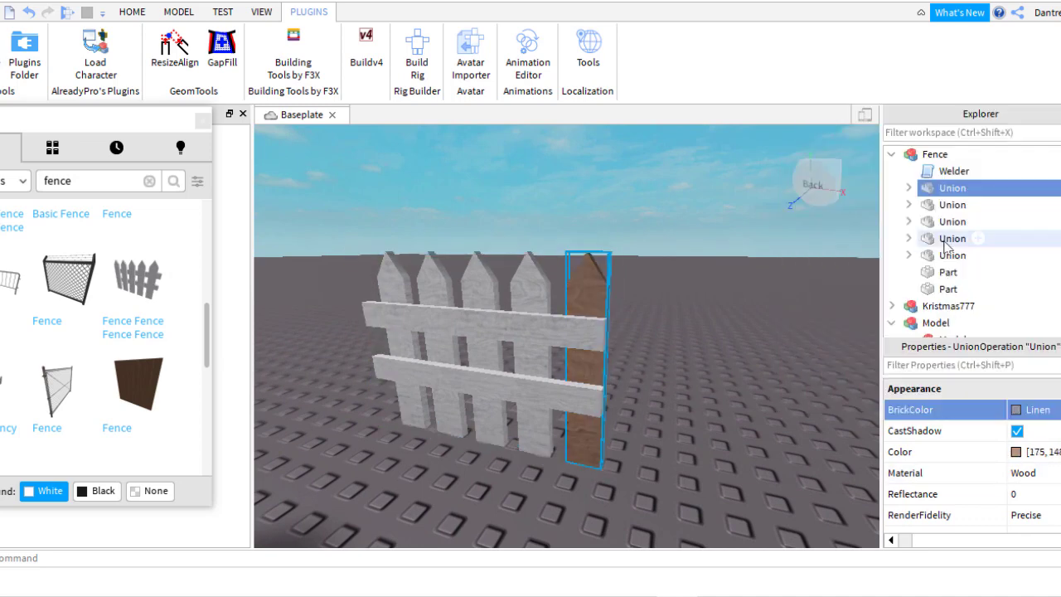
- Make the remaining pickets and both fence rails Linen
{"action": "left_click", "coordinate": [926, 206]}
{"action": "left_click", "coordinate": [953, 238], "text": "ctrl"}
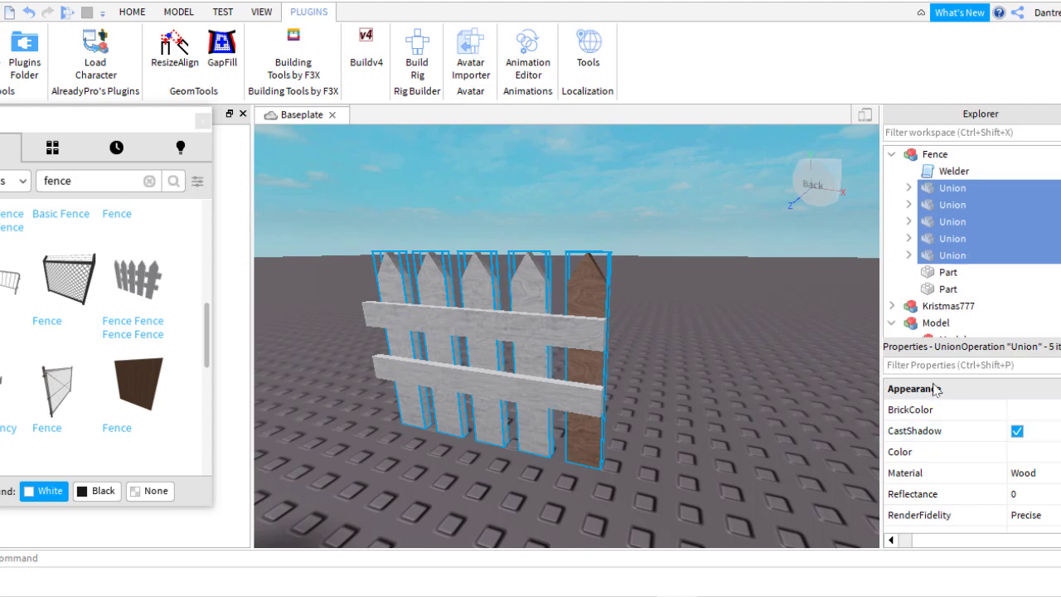
{"action": "left_click", "coordinate": [1028, 409]}
{"action": "left_click", "coordinate": [971, 327]}
{"action": "left_click", "coordinate": [948, 272]}
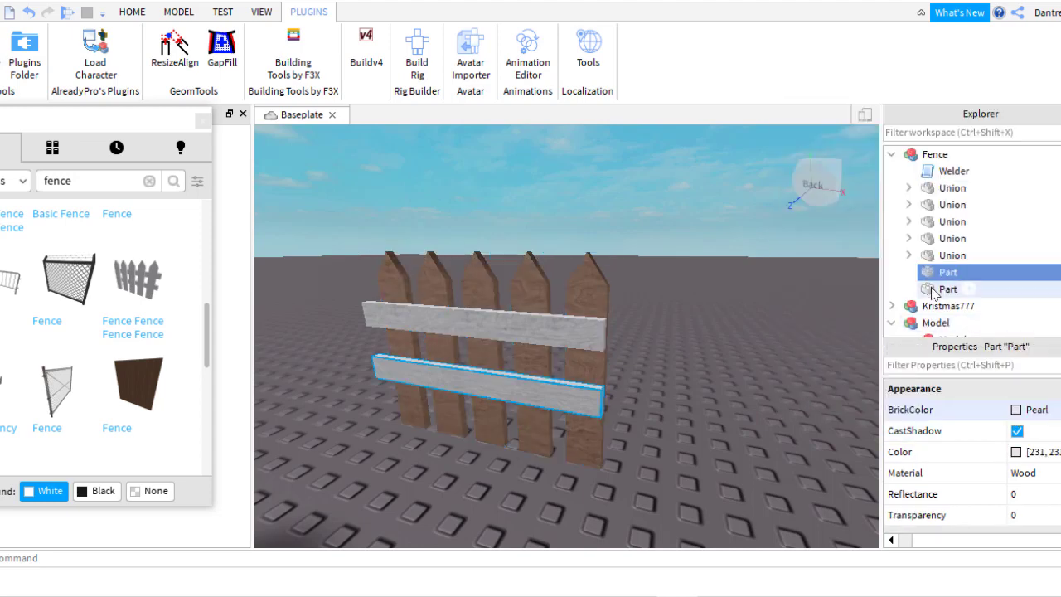
{"action": "left_click", "coordinate": [947, 289], "text": "ctrl"}
{"action": "left_click", "coordinate": [1027, 452]}
{"action": "left_click", "coordinate": [1016, 409]}
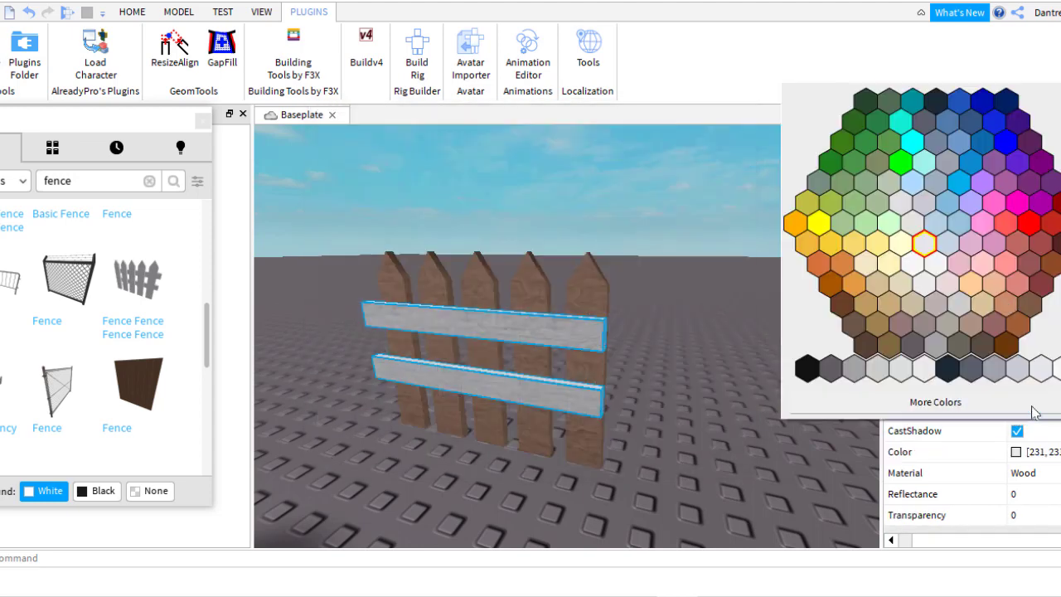
{"action": "left_click", "coordinate": [971, 324]}
- Select all pickets and rails and, after trying several materials, set Concrete
{"action": "left_click", "coordinate": [1022, 565]}
{"action": "left_click", "coordinate": [952, 187], "text": "ctrl"}
{"action": "left_click", "coordinate": [952, 203], "text": "ctrl"}
{"action": "left_click", "coordinate": [953, 221], "text": "ctrl"}
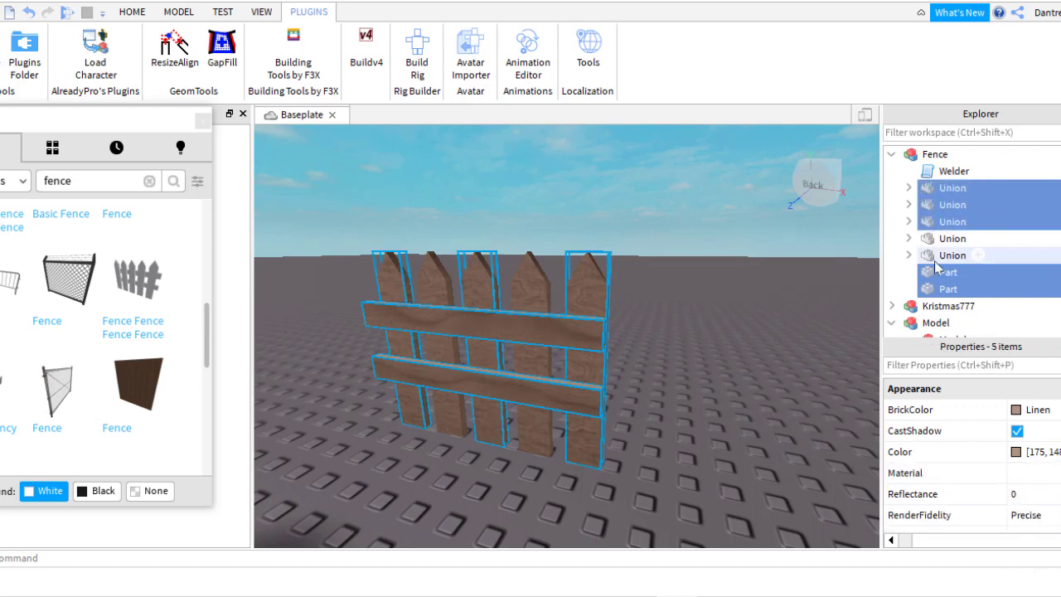
{"action": "left_click", "coordinate": [1034, 502]}
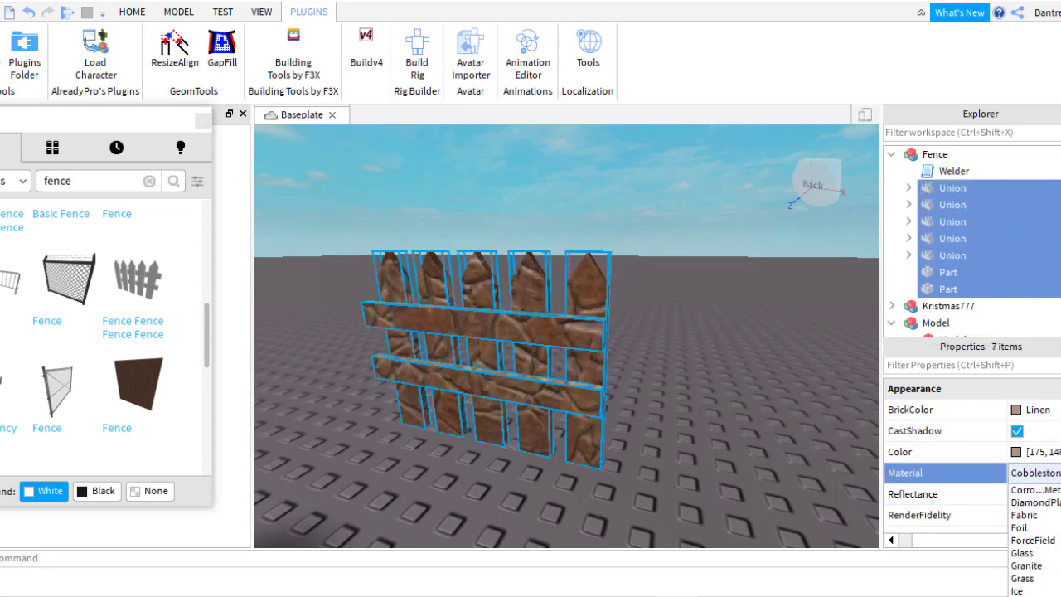
{"action": "left_click", "coordinate": [1022, 577]}
{"action": "left_click", "coordinate": [1033, 578]}
{"action": "left_click", "coordinate": [1027, 472]}
{"action": "left_click", "coordinate": [1024, 590]}
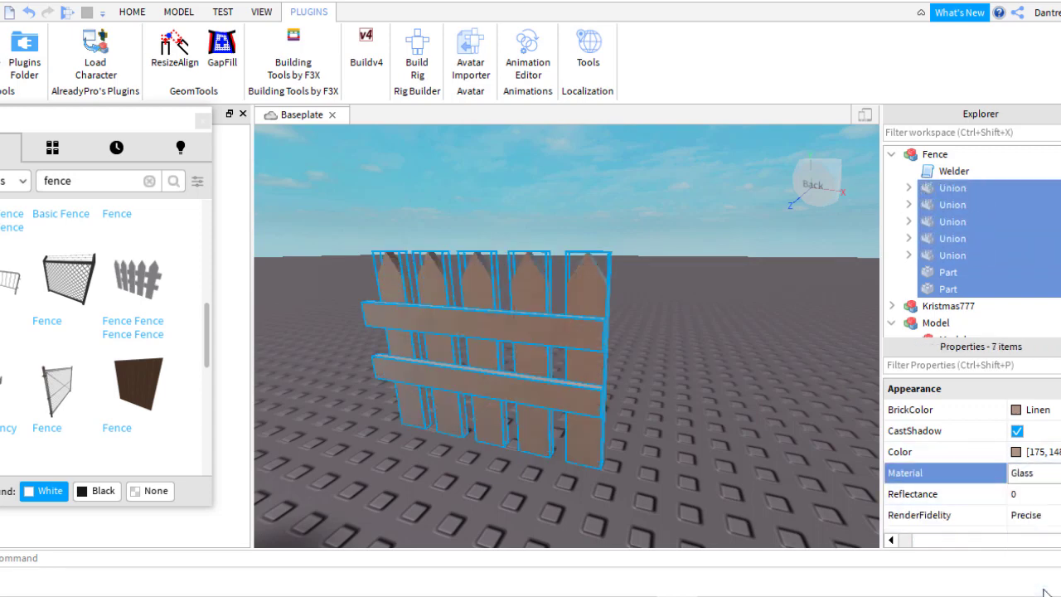
{"action": "left_click", "coordinate": [1025, 540]}
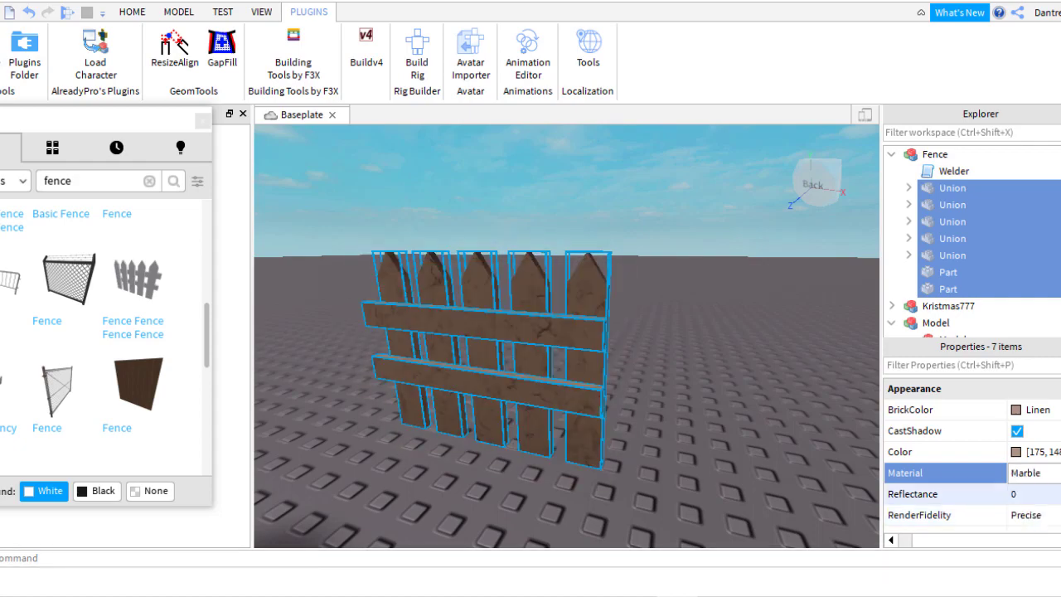
{"action": "left_click", "coordinate": [1054, 515]}
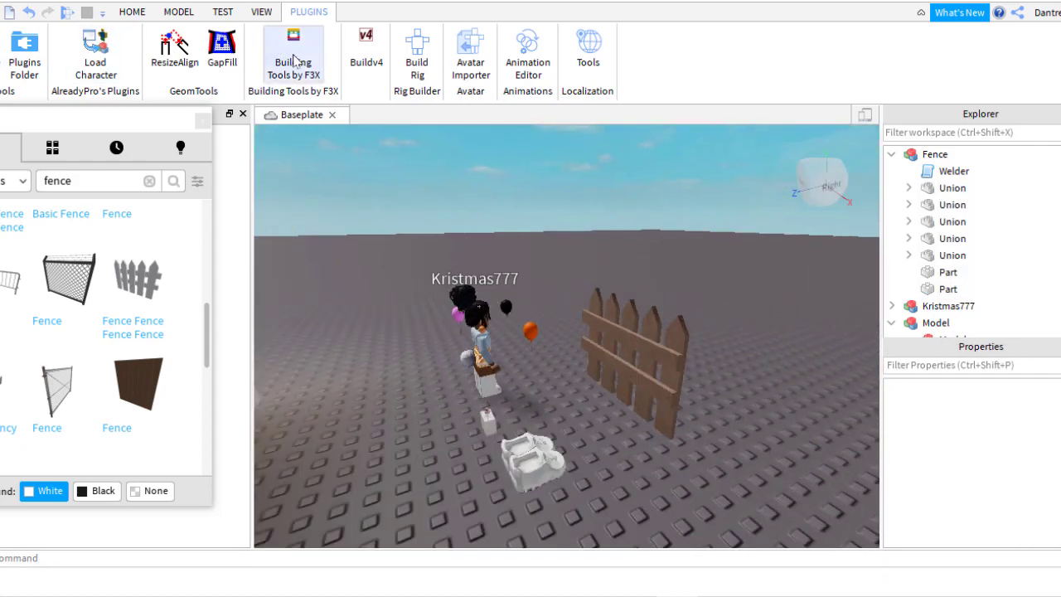
- Create a new part with the building tools plugin and stretch it into a wide flat slab
{"action": "left_click", "coordinate": [294, 60]}
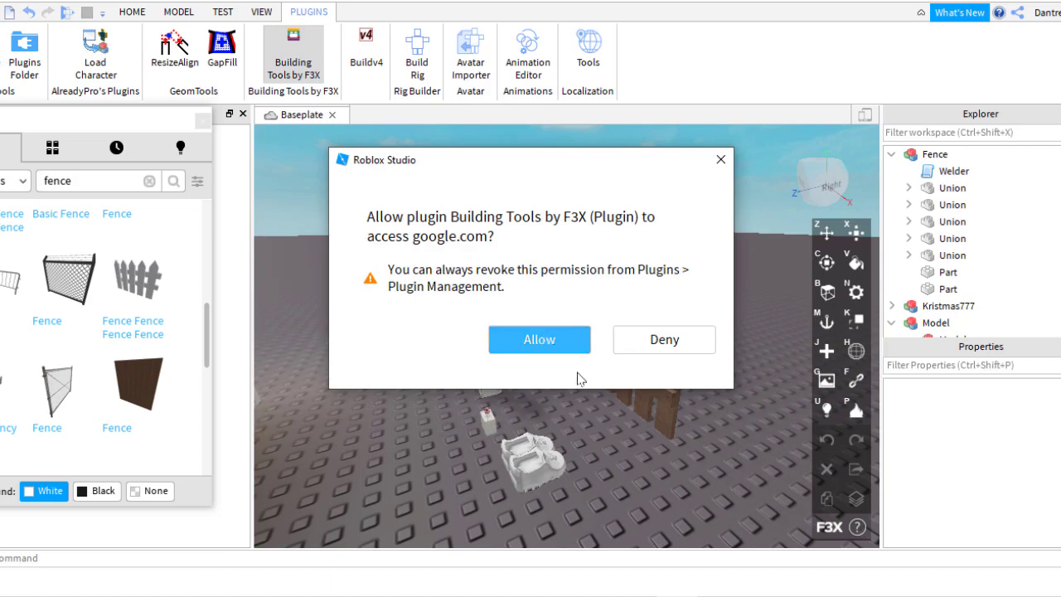
{"action": "left_click", "coordinate": [720, 159]}
{"action": "left_click", "coordinate": [827, 351]}
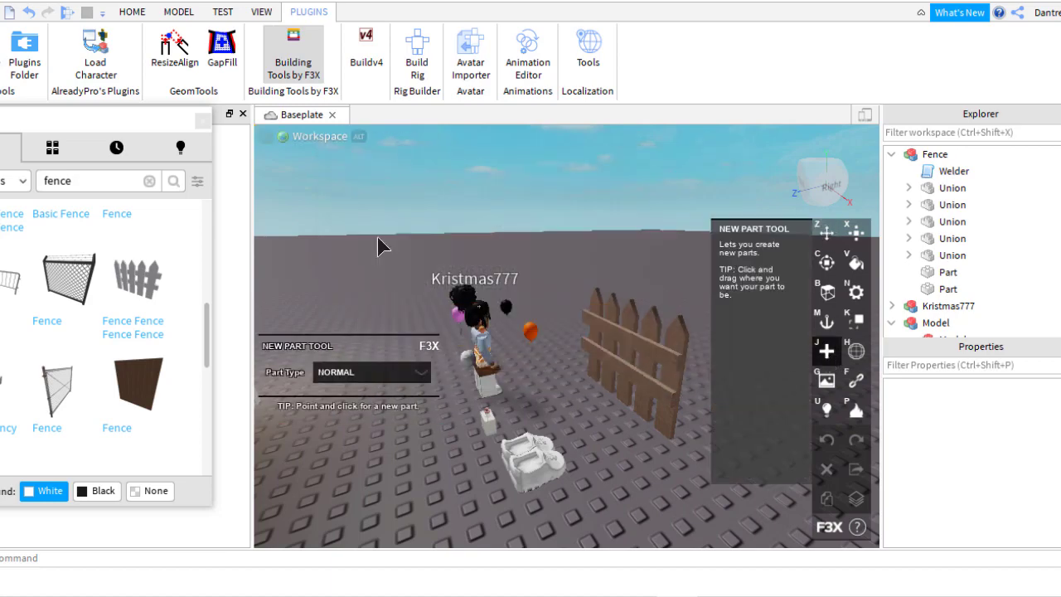
{"action": "left_click", "coordinate": [621, 303]}
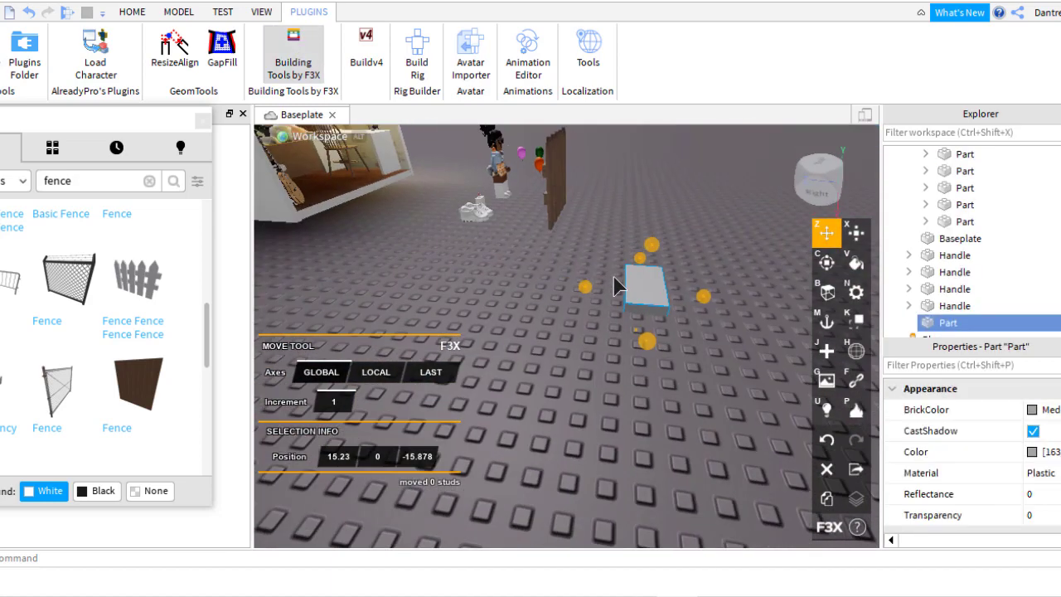
{"action": "left_click", "coordinate": [856, 233]}
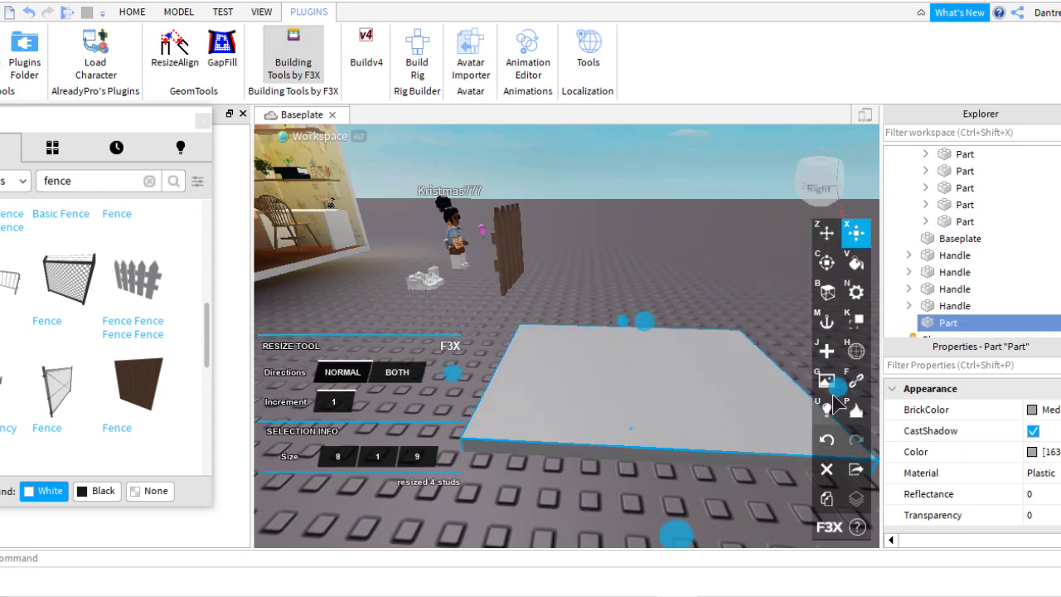
{"action": "left_click_drag", "start_coordinate": [654, 381], "coordinate": [638, 321]}
{"action": "scroll", "coordinate": [638, 322], "scroll_direction": "down", "scroll_amount": 5}
{"action": "key", "text": "z"}
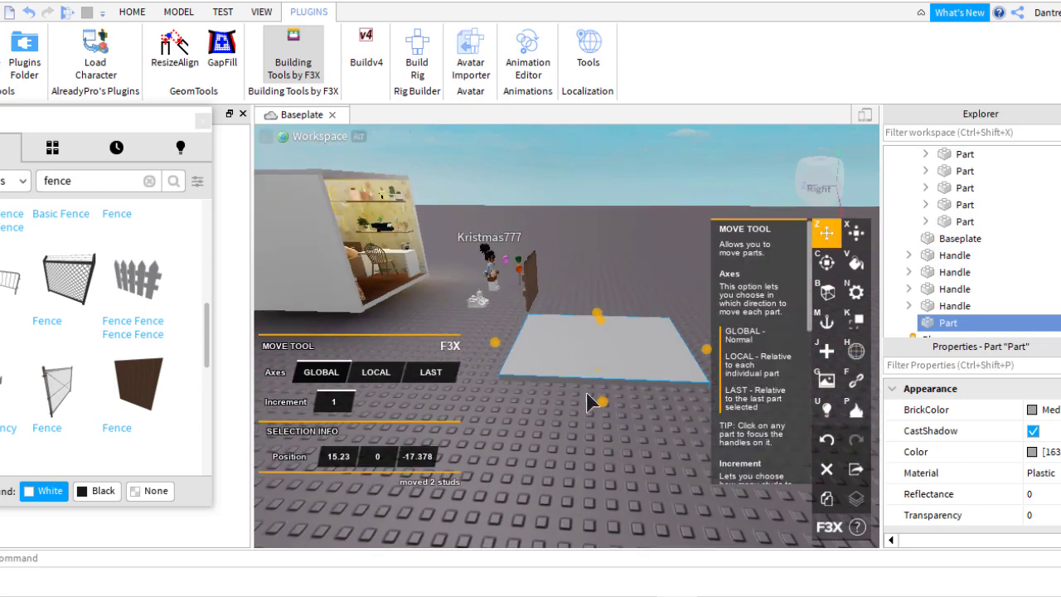
- Give the slab Grass material and Artichoke green BrickColor
{"action": "left_click", "coordinate": [856, 263]}
{"action": "left_click", "coordinate": [314, 356]}
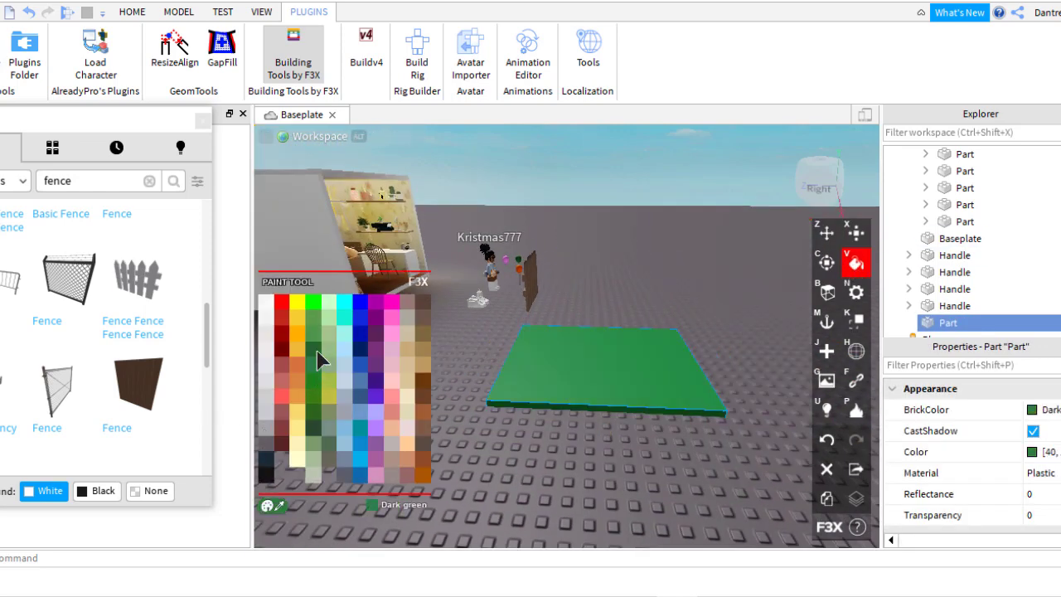
{"action": "left_click", "coordinate": [329, 327]}
{"action": "left_click", "coordinate": [313, 333]}
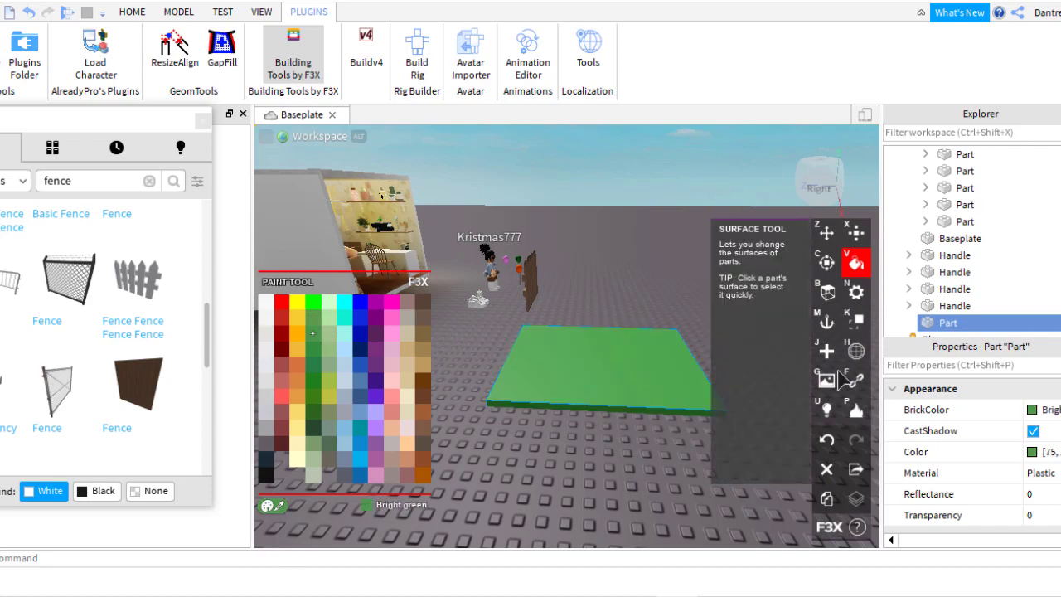
{"action": "left_click", "coordinate": [293, 62]}
{"action": "left_click", "coordinate": [1018, 472]}
{"action": "left_click", "coordinate": [1023, 472]}
{"action": "left_click", "coordinate": [1036, 410]}
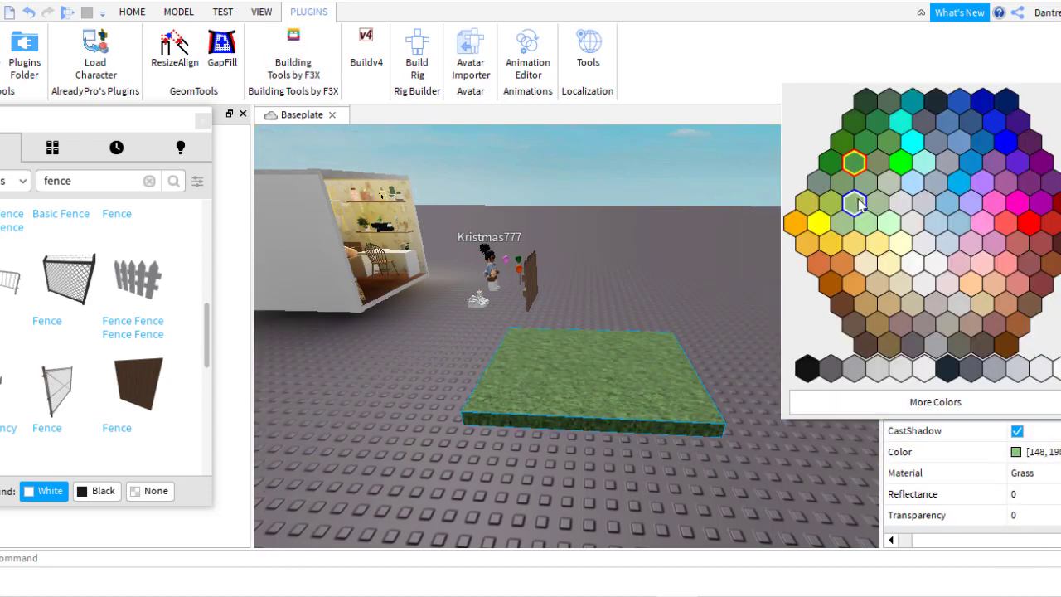
{"action": "left_click", "coordinate": [858, 206]}
- Duplicate the grass slab and place the copy beside the original
{"action": "right_click_drag", "start_coordinate": [638, 438], "coordinate": [631, 258]}
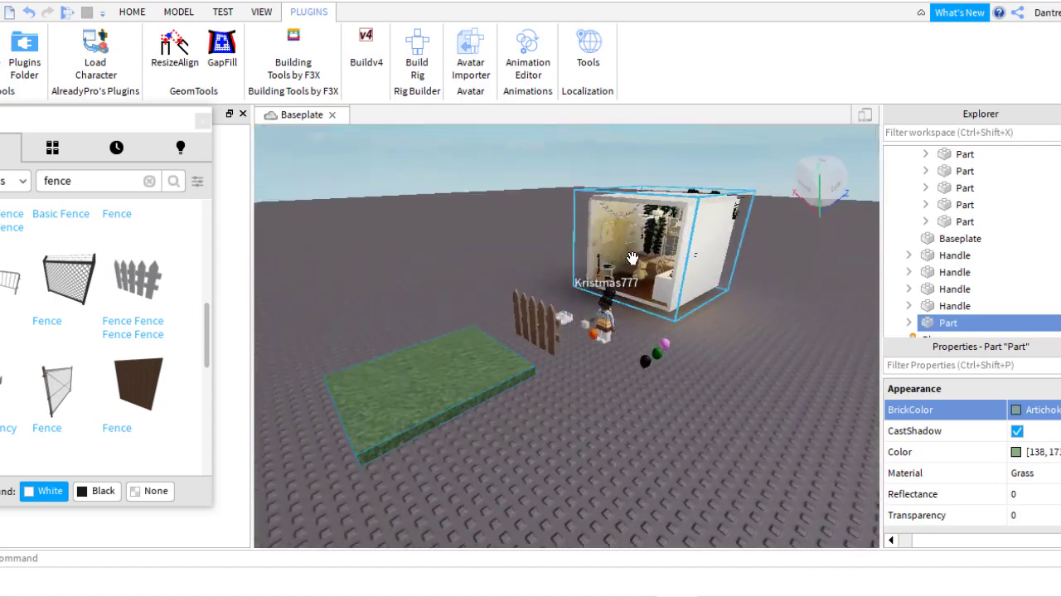
{"action": "key", "text": "f"}
{"action": "key", "text": "ctrl+d"}
{"action": "left_click_drag", "start_coordinate": [580, 410], "coordinate": [369, 411]}
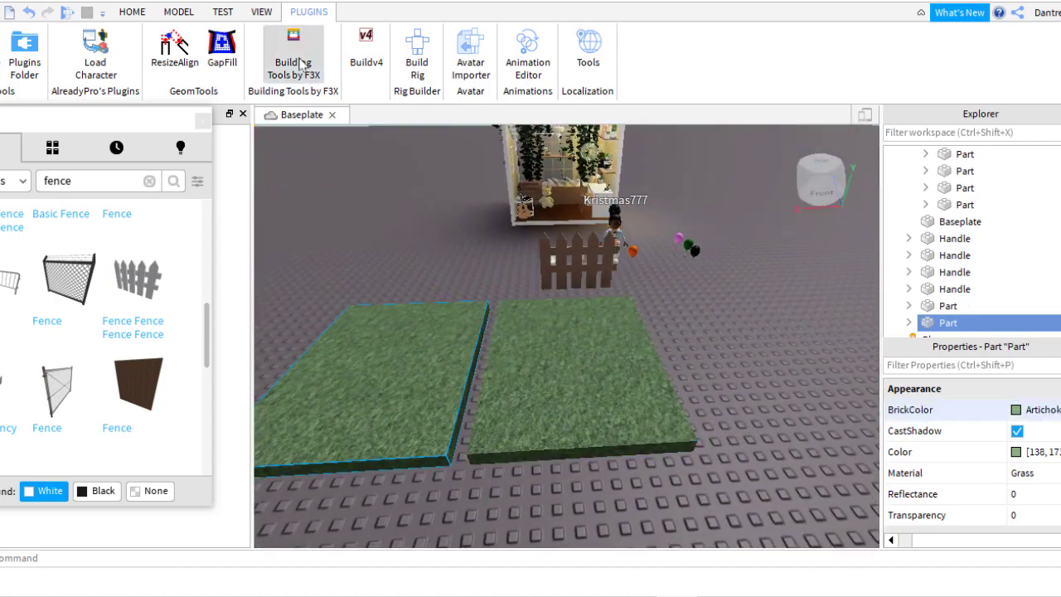
- Open the F3X building tools and shift the left grass slab with the Move tool
{"action": "left_click", "coordinate": [299, 65]}
{"action": "key", "text": "c"}
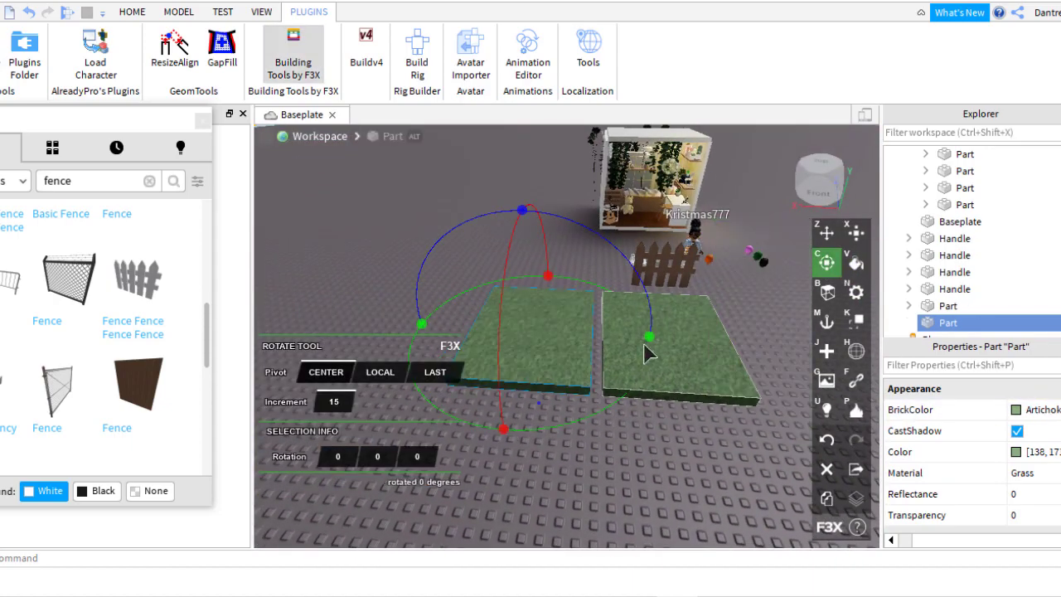
{"action": "left_click", "coordinate": [826, 233]}
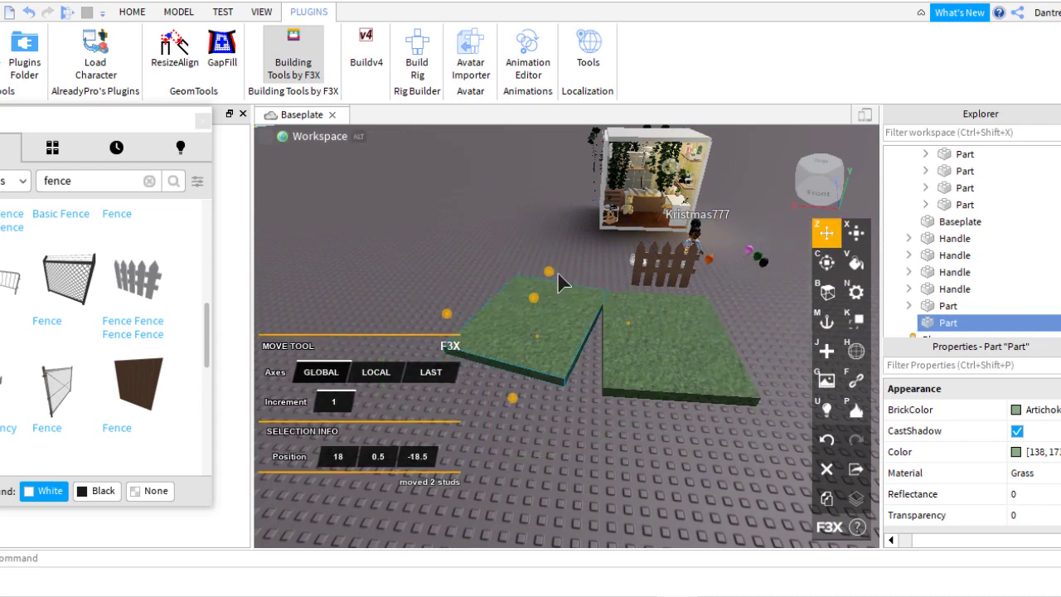
{"action": "left_click", "coordinate": [178, 12]}
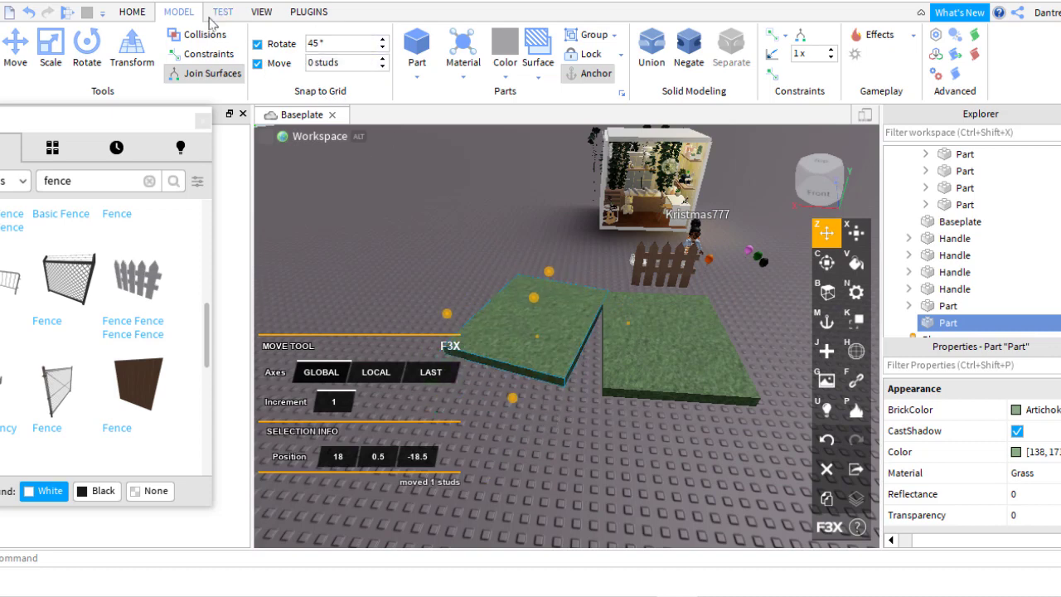
{"action": "left_click", "coordinate": [133, 13]}
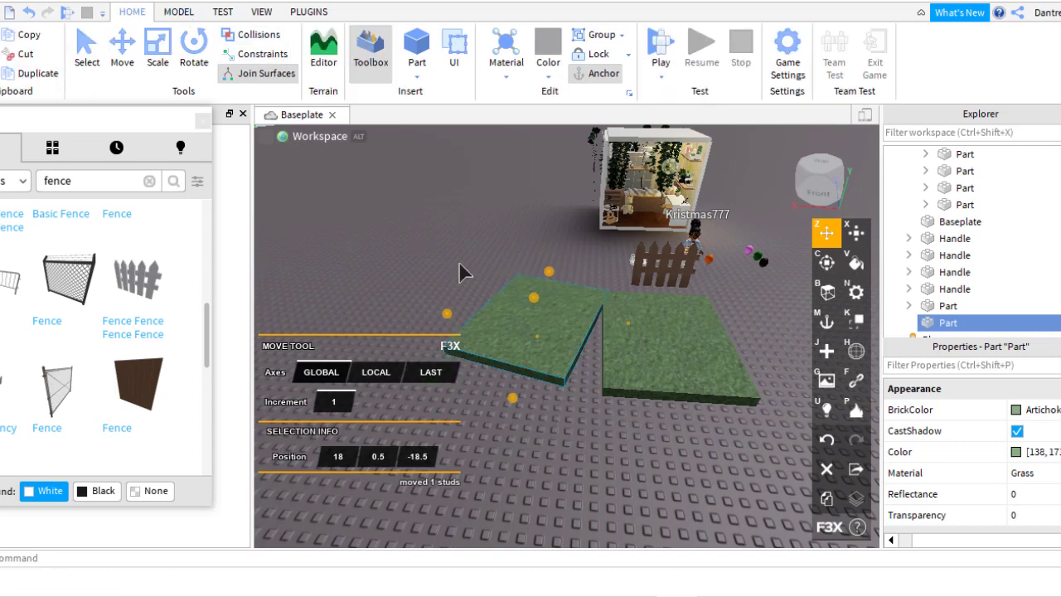
{"action": "left_click", "coordinate": [829, 264]}
{"action": "left_click", "coordinate": [261, 12]}
{"action": "left_click", "coordinate": [308, 11]}
{"action": "left_click", "coordinate": [294, 53]}
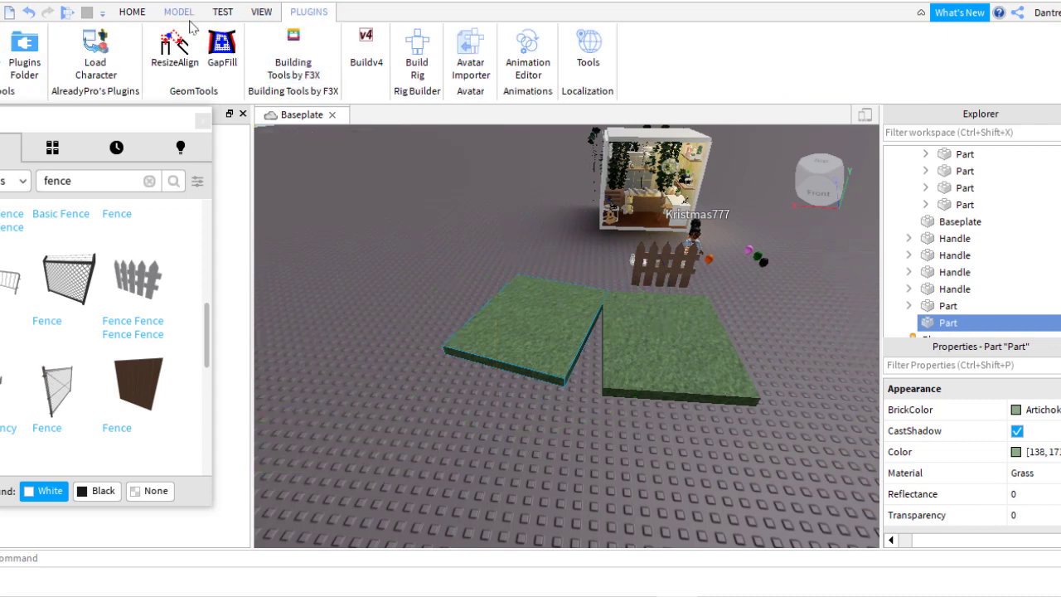
{"action": "left_click_drag", "start_coordinate": [526, 348], "coordinate": [540, 323]}
{"action": "left_click", "coordinate": [135, 13]}
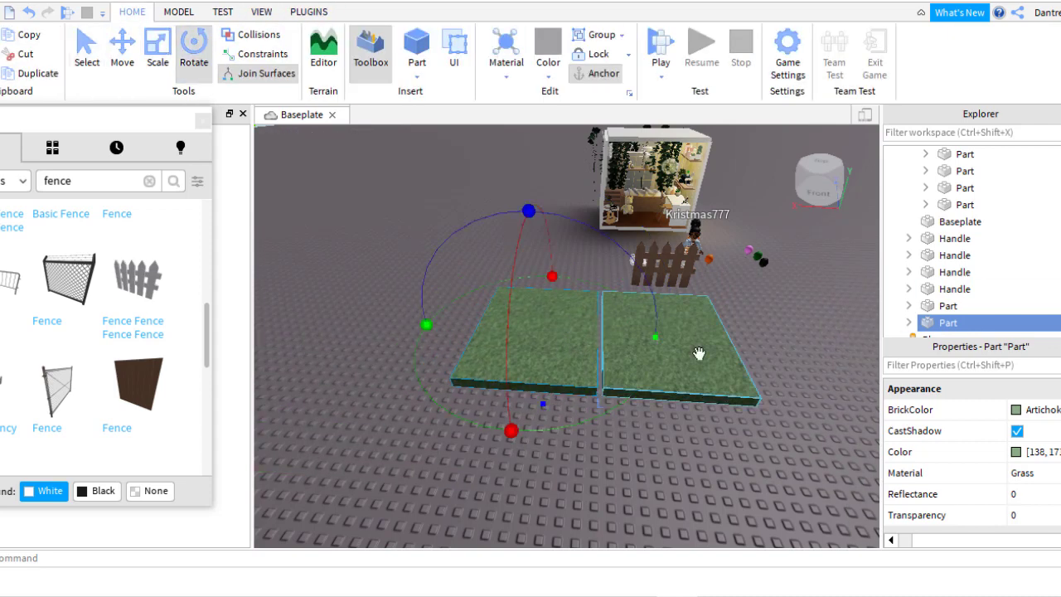
{"action": "left_click", "coordinate": [179, 12]}
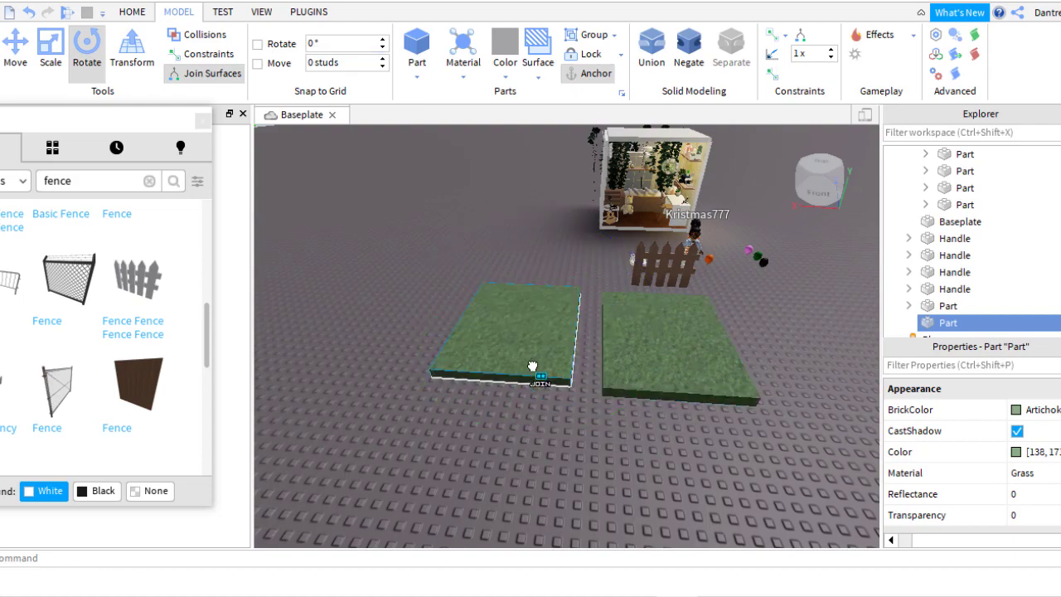
- Set Rotate snap to 20° and angle the left grass slab beside the right one
{"action": "key", "text": "f"}
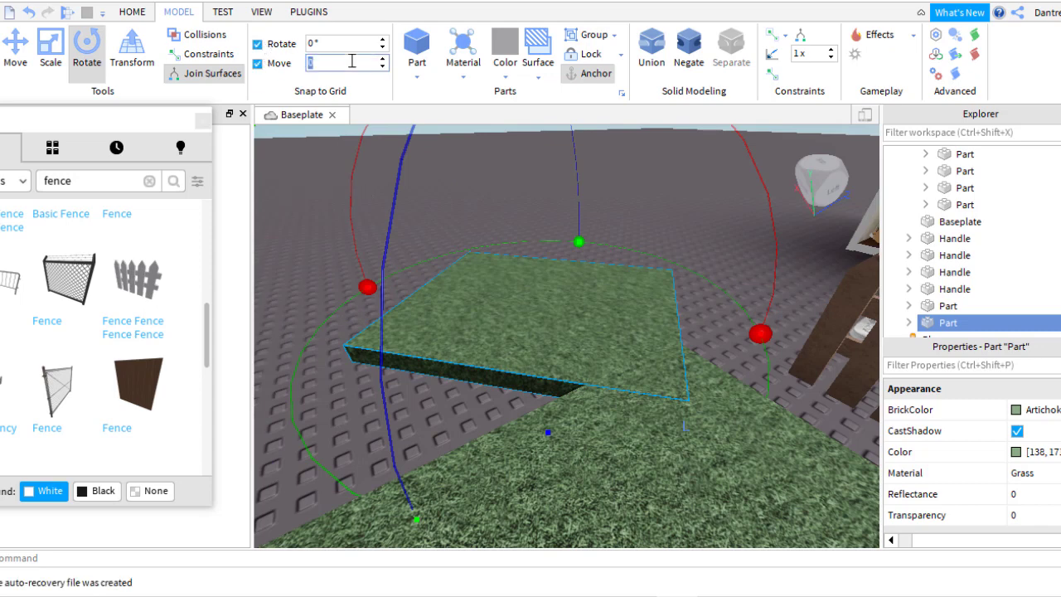
{"action": "double_click", "coordinate": [326, 44]}
{"action": "type", "text": "20"}
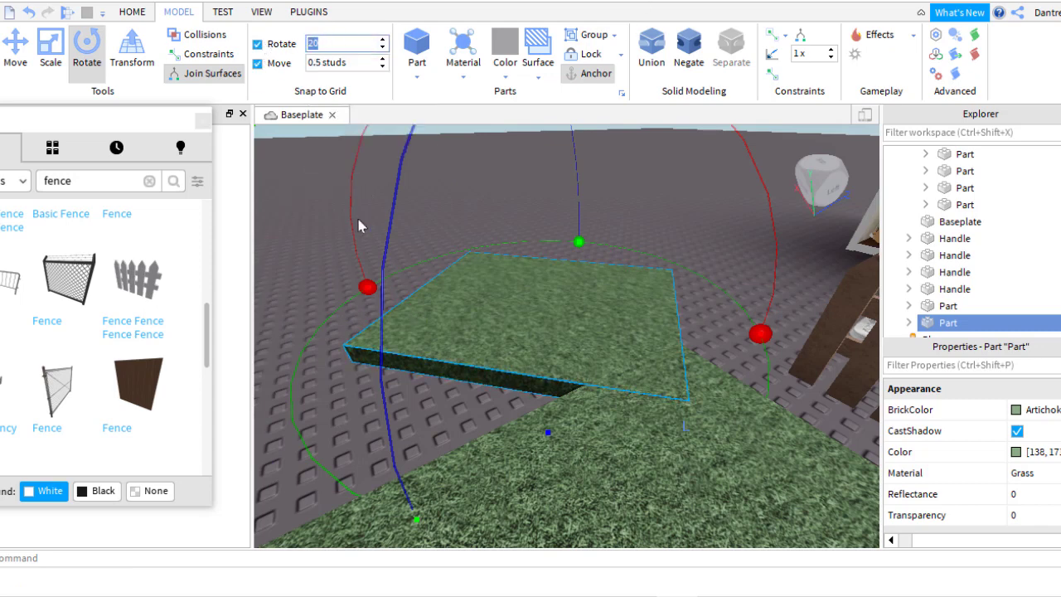
{"action": "mouse_move", "coordinate": [531, 355]}
{"action": "left_mouse_down"}
{"action": "mouse_move", "coordinate": [356, 316]}
{"action": "mouse_move", "coordinate": [351, 348]}
{"action": "left_mouse_up"}
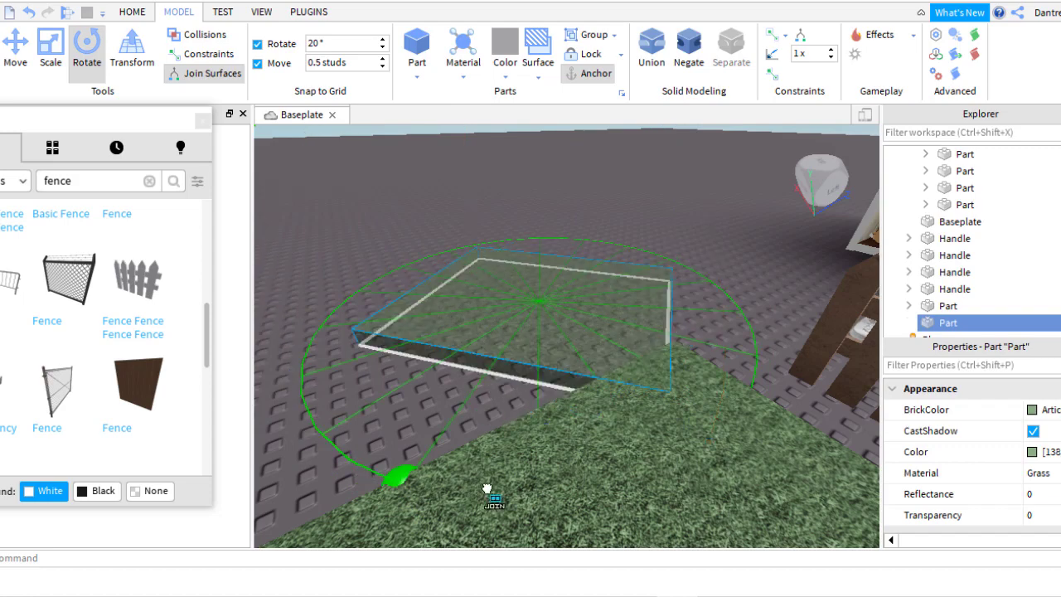
{"action": "mouse_move", "coordinate": [535, 492]}
{"action": "left_mouse_down"}
{"action": "mouse_move", "coordinate": [481, 483]}
{"action": "mouse_move", "coordinate": [570, 334]}
{"action": "left_mouse_up"}
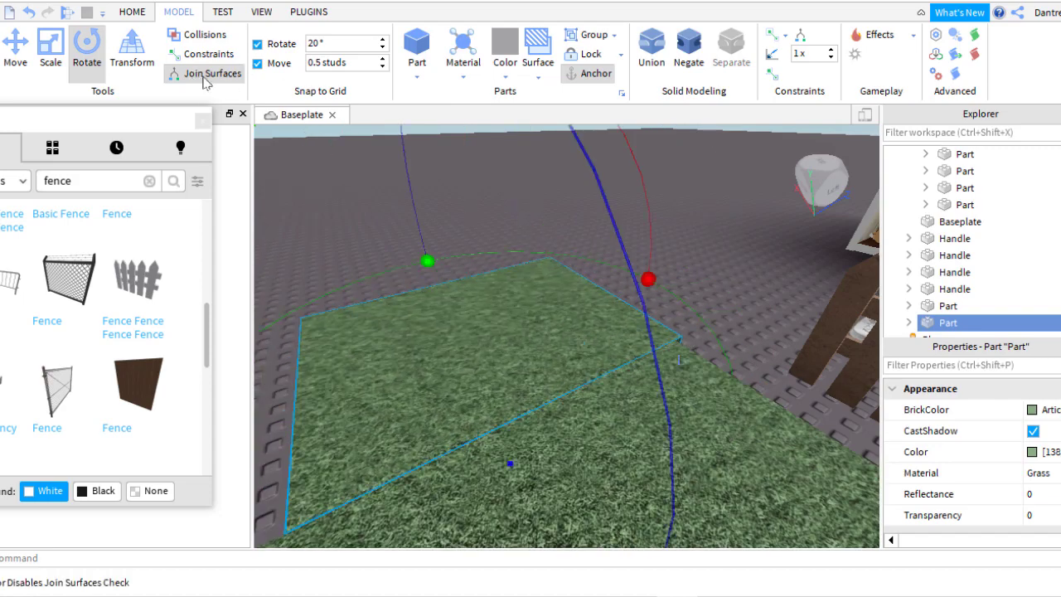
{"action": "left_click_drag", "start_coordinate": [411, 260], "coordinate": [540, 348]}
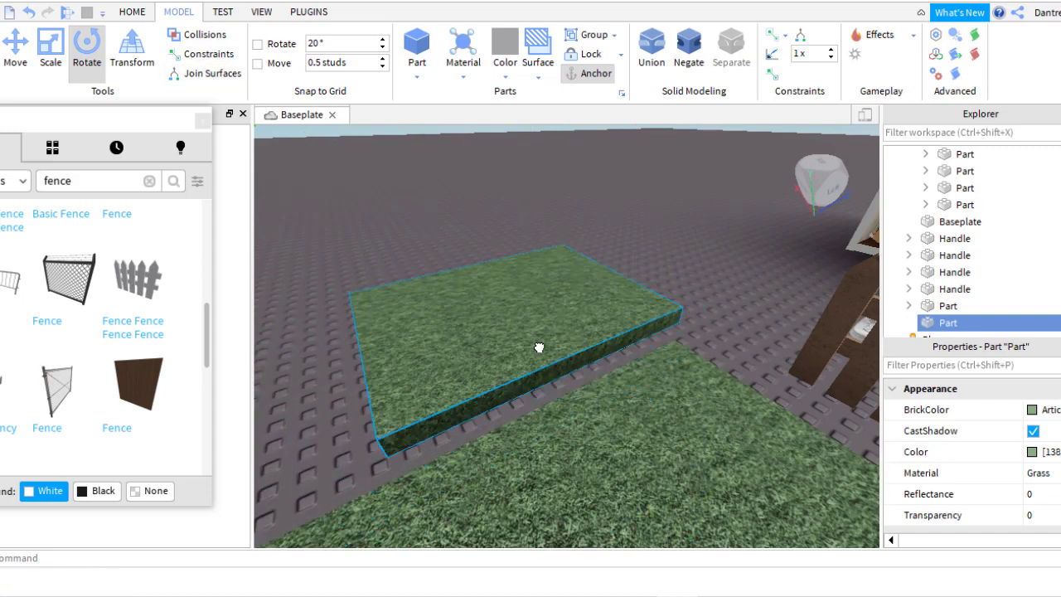
{"action": "left_click_drag", "start_coordinate": [445, 251], "coordinate": [497, 248]}
{"action": "right_click_drag", "start_coordinate": [497, 249], "coordinate": [518, 309]}
{"action": "scroll", "coordinate": [518, 308], "scroll_direction": "down", "scroll_amount": 5}
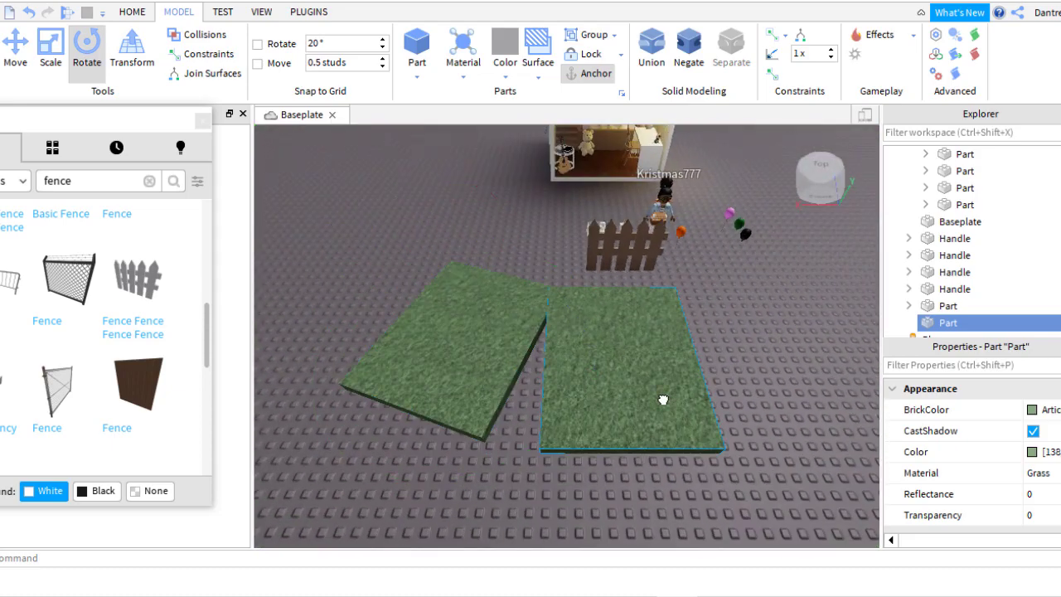
- Fill the gap between the two grass slabs with the GapFill plugin
{"action": "left_click", "coordinate": [308, 11]}
{"action": "left_click", "coordinate": [222, 50]}
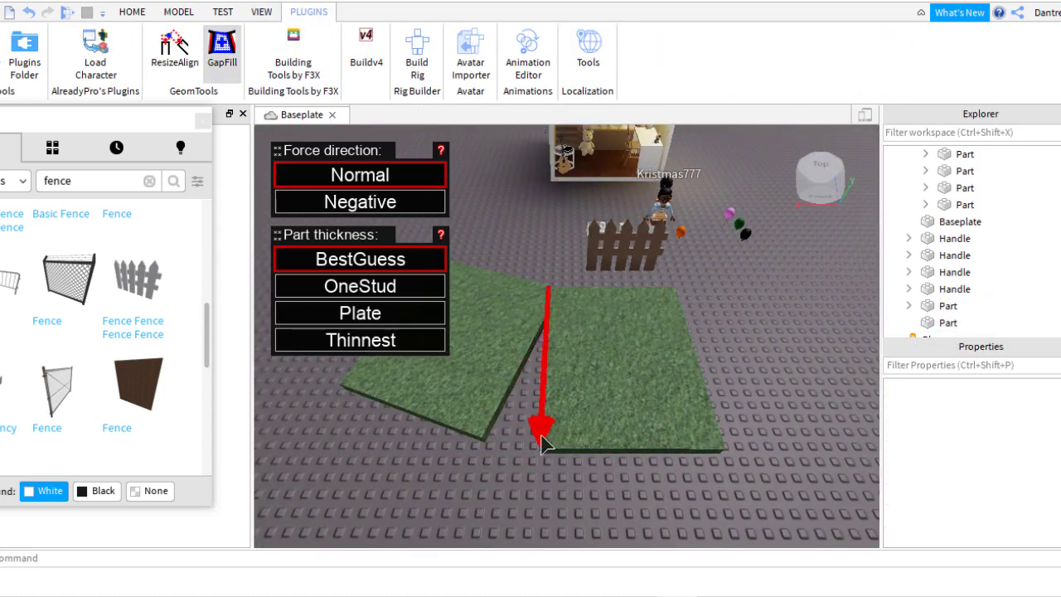
{"action": "left_click", "coordinate": [491, 423]}
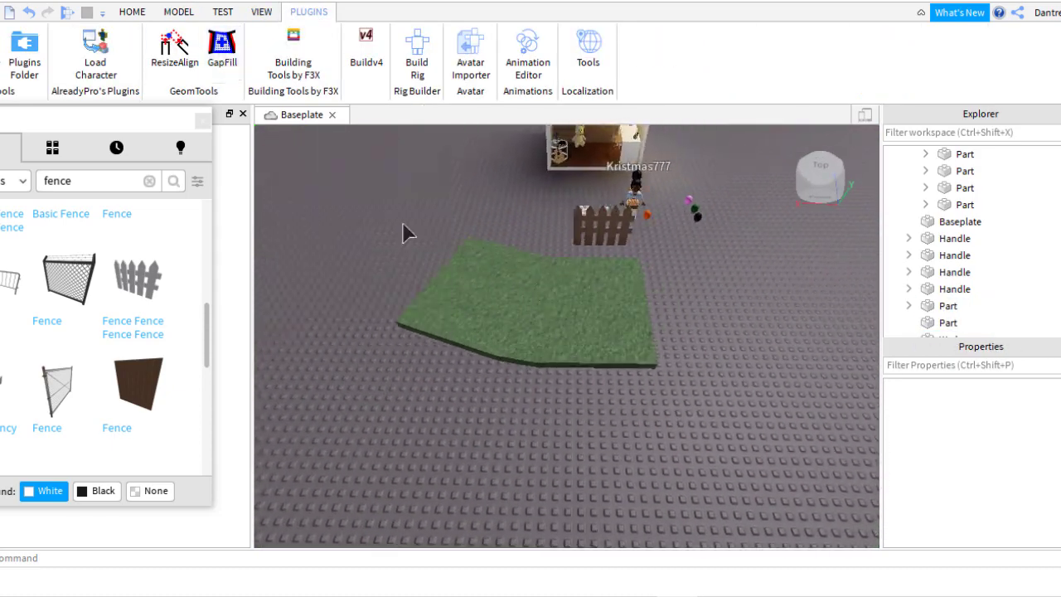
{"action": "scroll", "coordinate": [656, 311], "scroll_direction": "up", "scroll_amount": 3}
{"action": "scroll", "coordinate": [572, 378], "scroll_direction": "down", "scroll_amount": 2}
- Delete both grass slab parts, leaving only the thin green wedge
{"action": "left_click", "coordinate": [694, 339]}
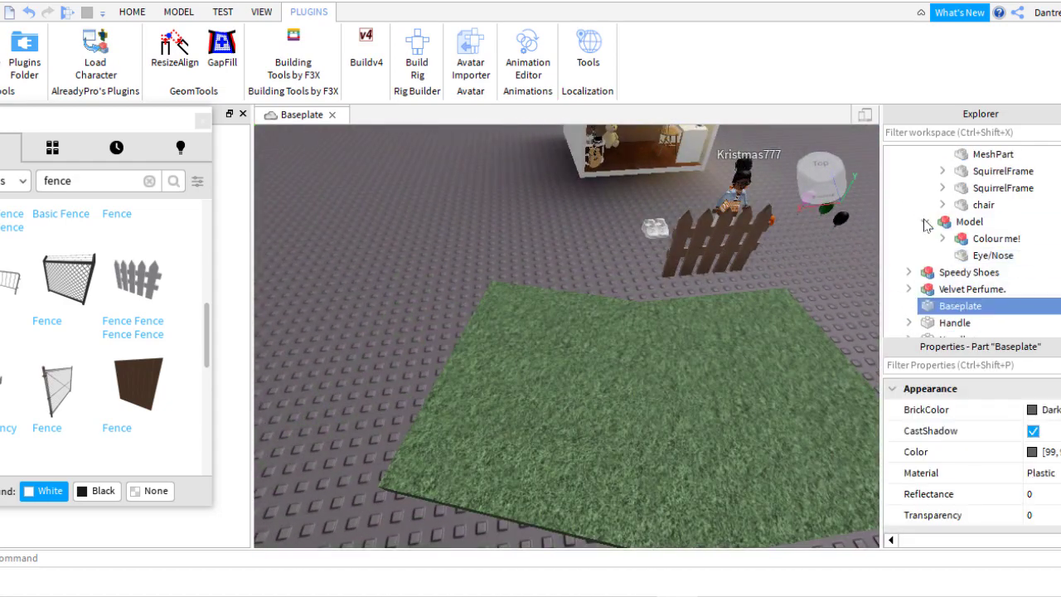
{"action": "left_click", "coordinate": [926, 224]}
{"action": "scroll", "coordinate": [986, 274], "scroll_direction": "up", "scroll_amount": 5}
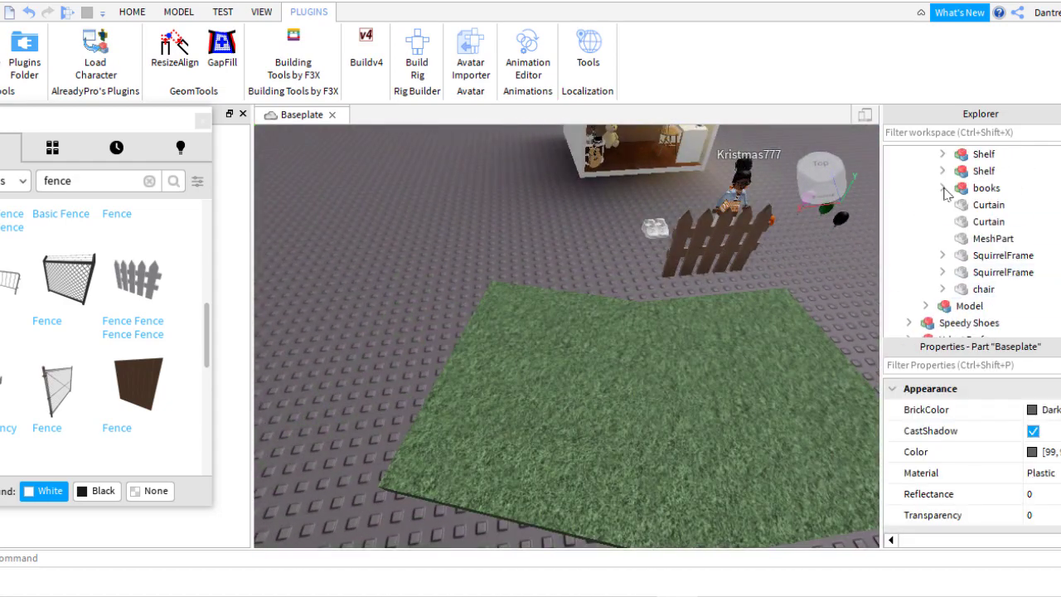
{"action": "scroll", "coordinate": [1019, 270], "scroll_direction": "up", "scroll_amount": 3}
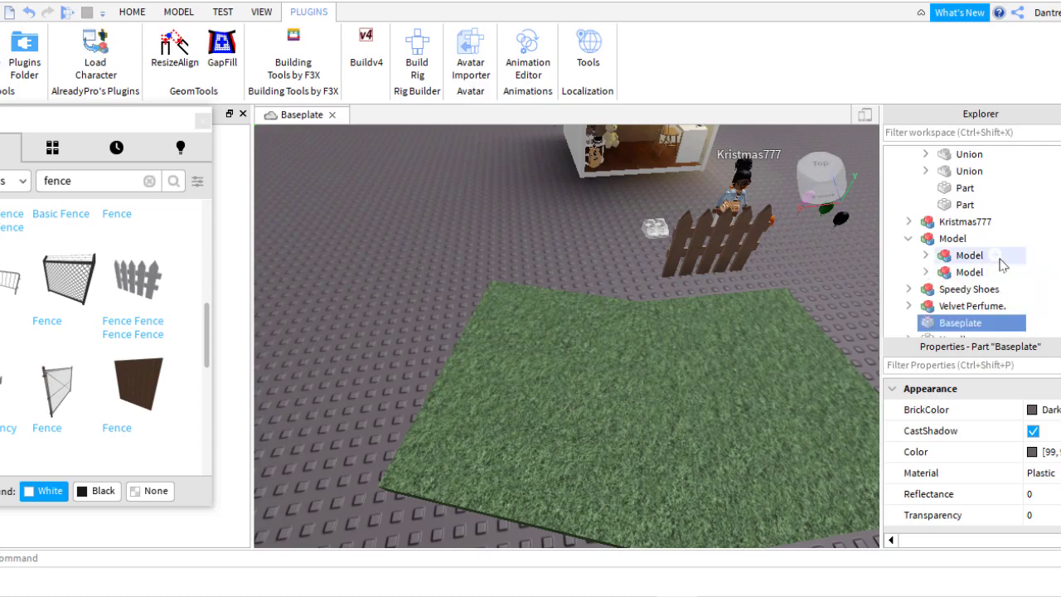
{"action": "scroll", "coordinate": [994, 257], "scroll_direction": "down", "scroll_amount": 3}
{"action": "scroll", "coordinate": [961, 236], "scroll_direction": "down", "scroll_amount": 3}
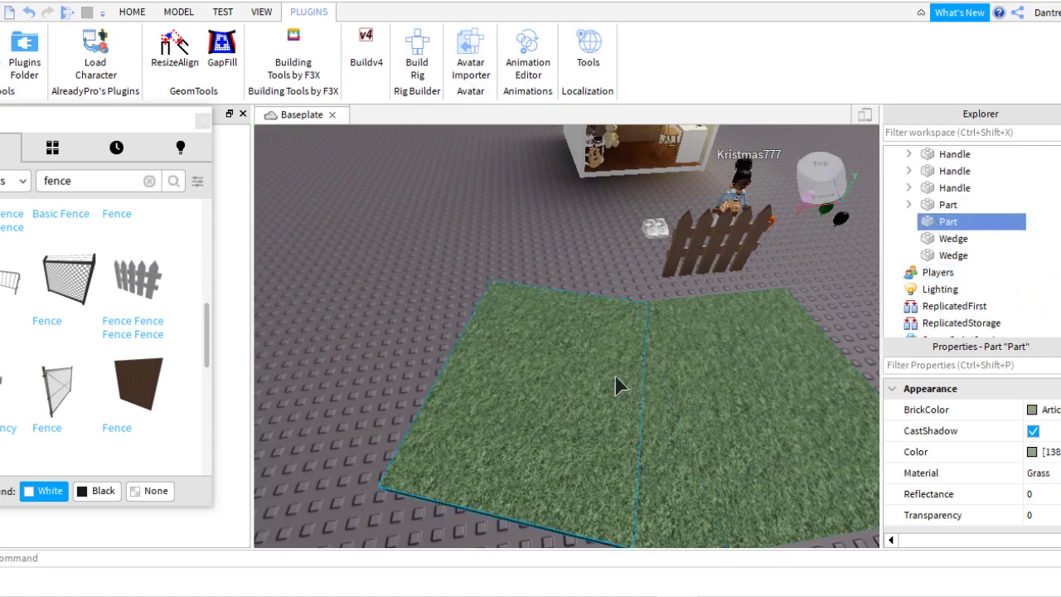
{"action": "right_click_drag", "start_coordinate": [620, 385], "coordinate": [620, 385]}
{"action": "key", "text": "Delete"}
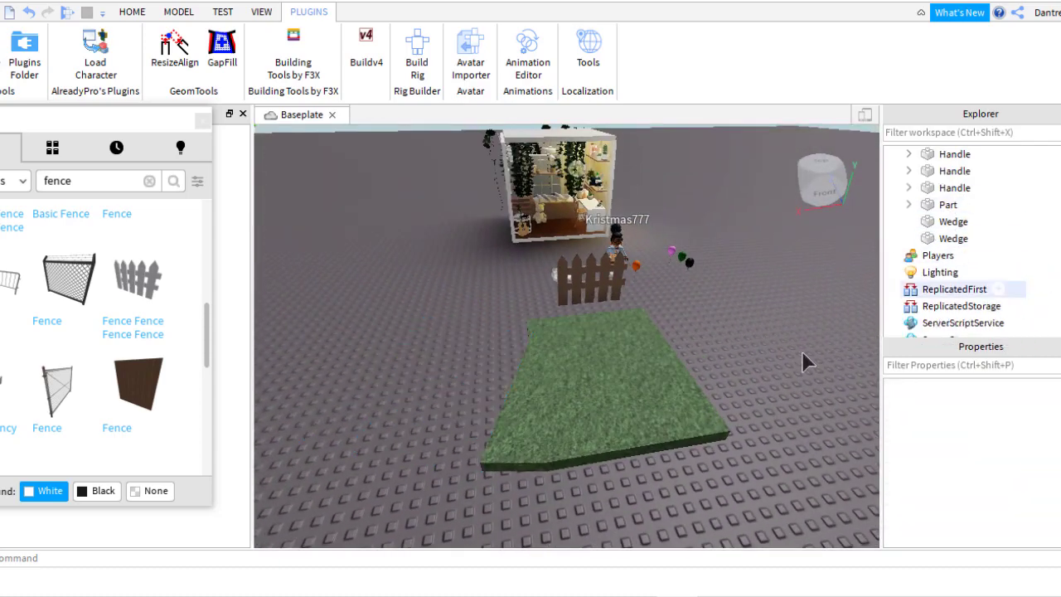
{"action": "left_click", "coordinate": [948, 204]}
{"action": "key", "text": "Delete"}
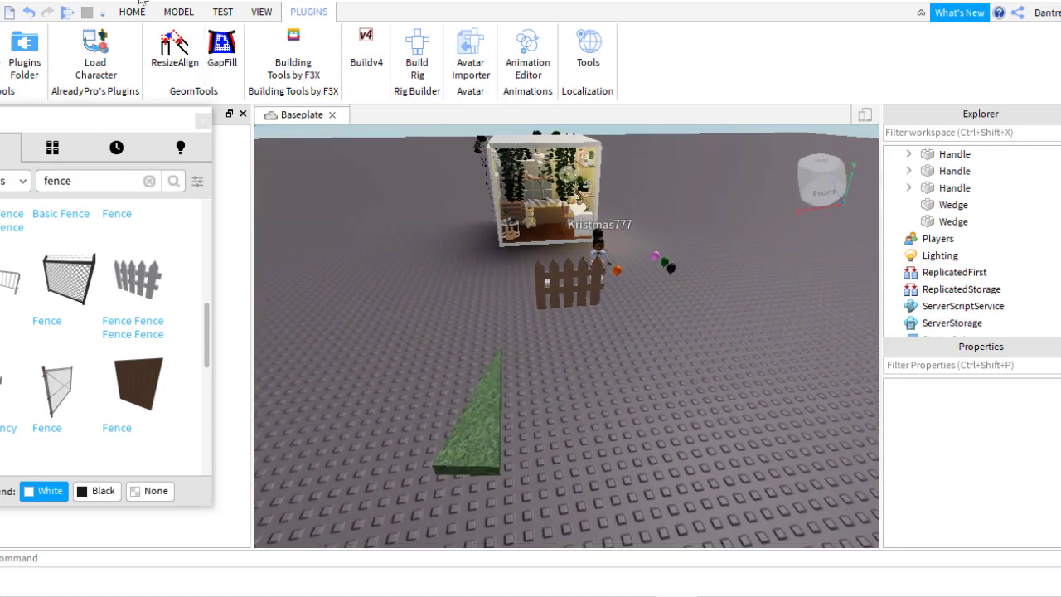
- Insert a new plain Block part from the Home tab
{"action": "left_click", "coordinate": [132, 12]}
{"action": "left_click", "coordinate": [416, 76]}
{"action": "left_click", "coordinate": [439, 92]}
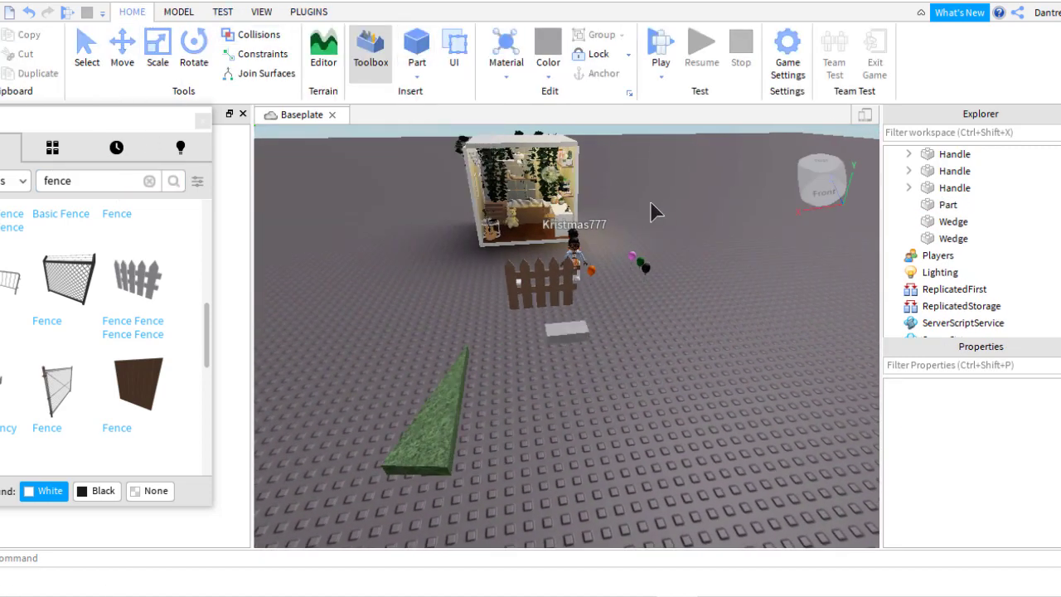
- Move the new block beside the fence and resize it to 19 × 1 × 17
{"action": "left_click", "coordinate": [309, 12]}
{"action": "left_click", "coordinate": [293, 54]}
{"action": "left_click_drag", "start_coordinate": [566, 330], "coordinate": [587, 344]}
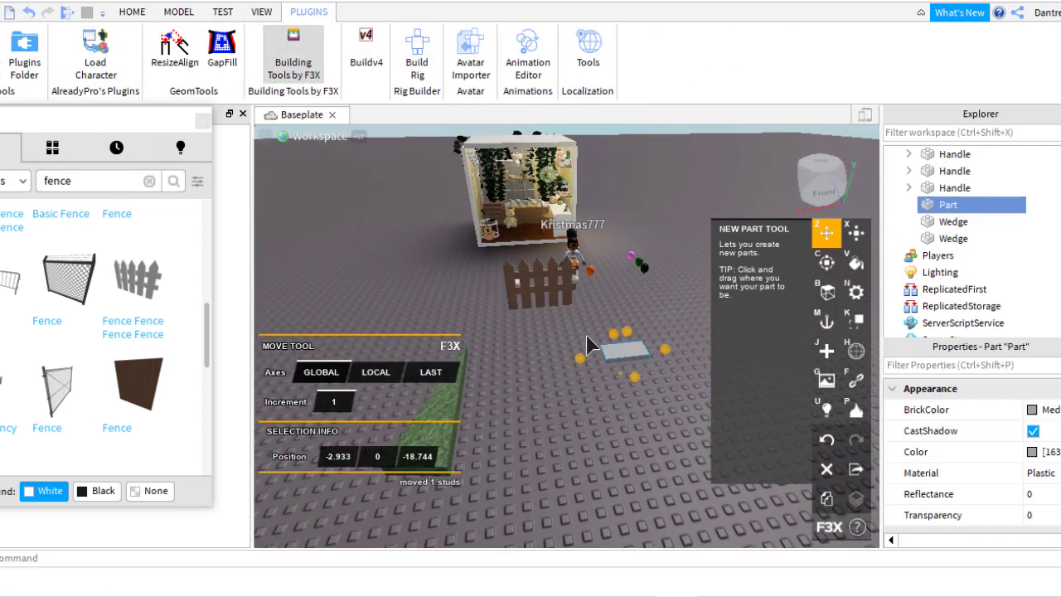
{"action": "key", "text": "x"}
{"action": "left_click_drag", "start_coordinate": [634, 377], "coordinate": [655, 406]}
{"action": "left_click_drag", "start_coordinate": [713, 332], "coordinate": [599, 266]}
{"action": "scroll", "coordinate": [599, 265], "scroll_direction": "up", "scroll_amount": 5}
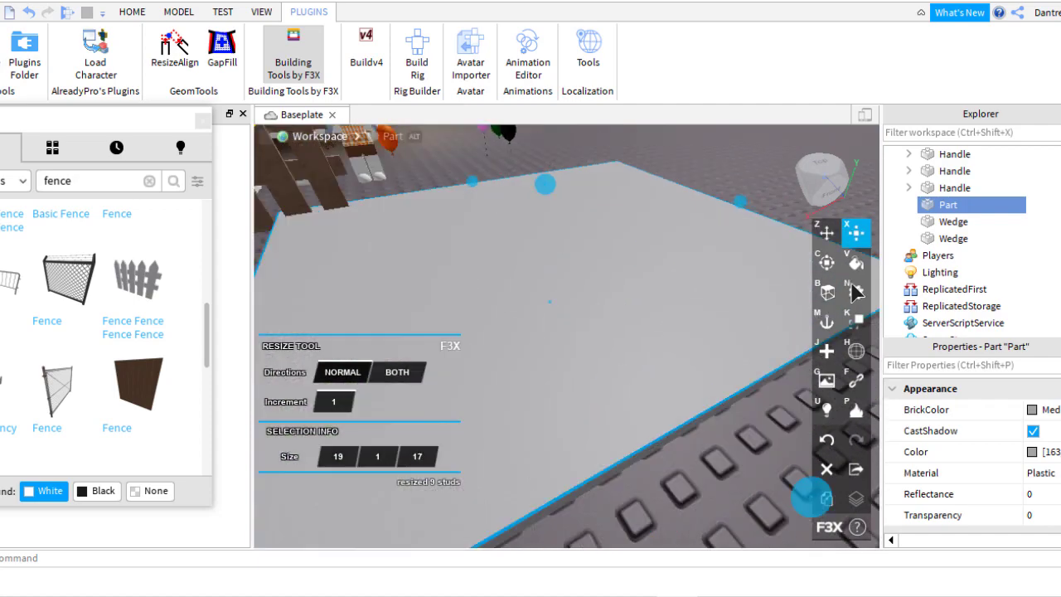
- Paint the slab Artichoke green and give it the Grass material
{"action": "key", "text": "v"}
{"action": "scroll", "coordinate": [580, 315], "scroll_direction": "down", "scroll_amount": 5}
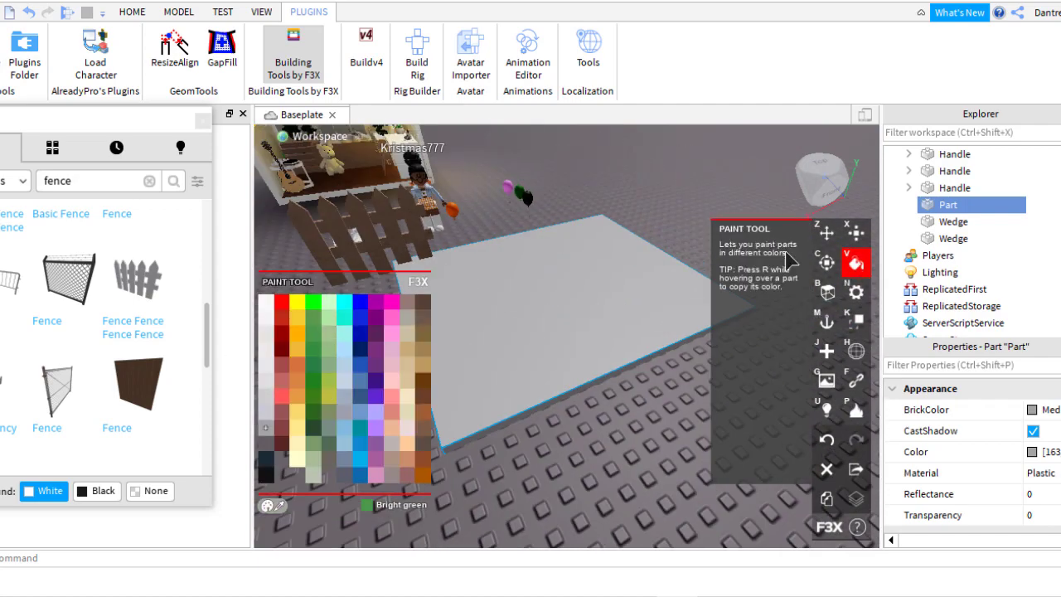
{"action": "left_click", "coordinate": [1032, 452]}
{"action": "left_click", "coordinate": [1052, 452]}
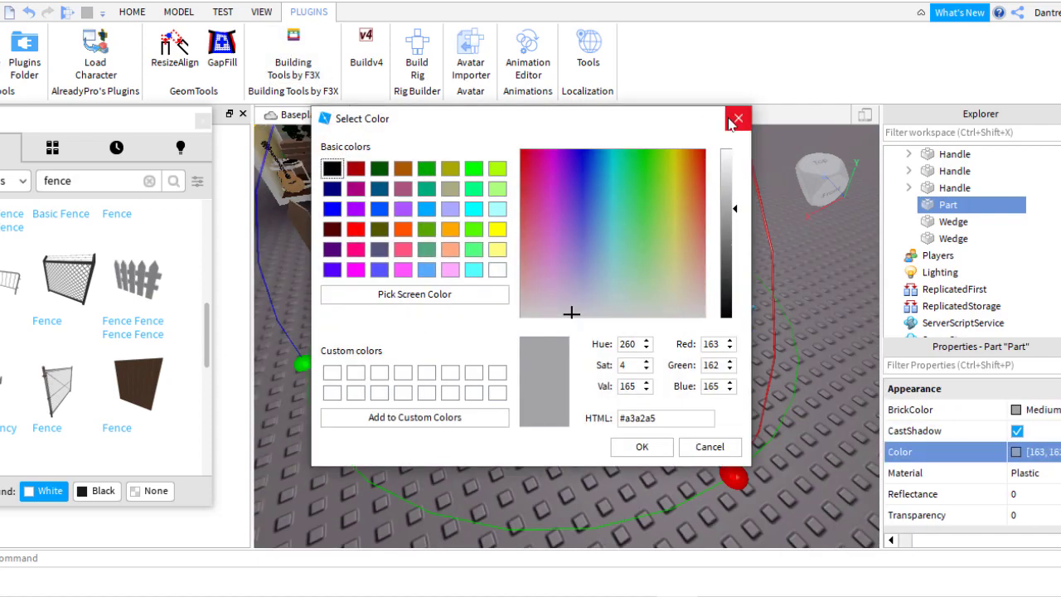
{"action": "left_click", "coordinate": [703, 445]}
{"action": "left_click", "coordinate": [1031, 409]}
{"action": "left_click", "coordinate": [859, 207]}
{"action": "left_click", "coordinate": [1028, 473]}
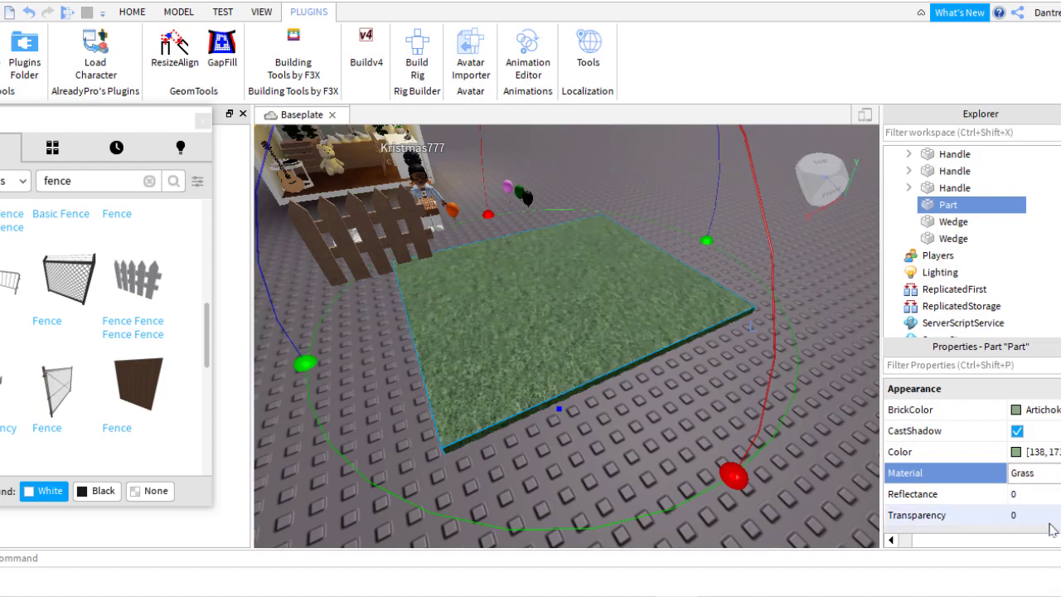
{"action": "scroll", "coordinate": [716, 262], "scroll_direction": "up", "scroll_amount": 5}
{"action": "scroll", "coordinate": [716, 262], "scroll_direction": "down", "scroll_amount": 5}
- Select the house model and start a new folder in the file window
{"action": "left_click", "coordinate": [448, 282]}
{"action": "scroll", "coordinate": [449, 282], "scroll_direction": "up", "scroll_amount": 2}
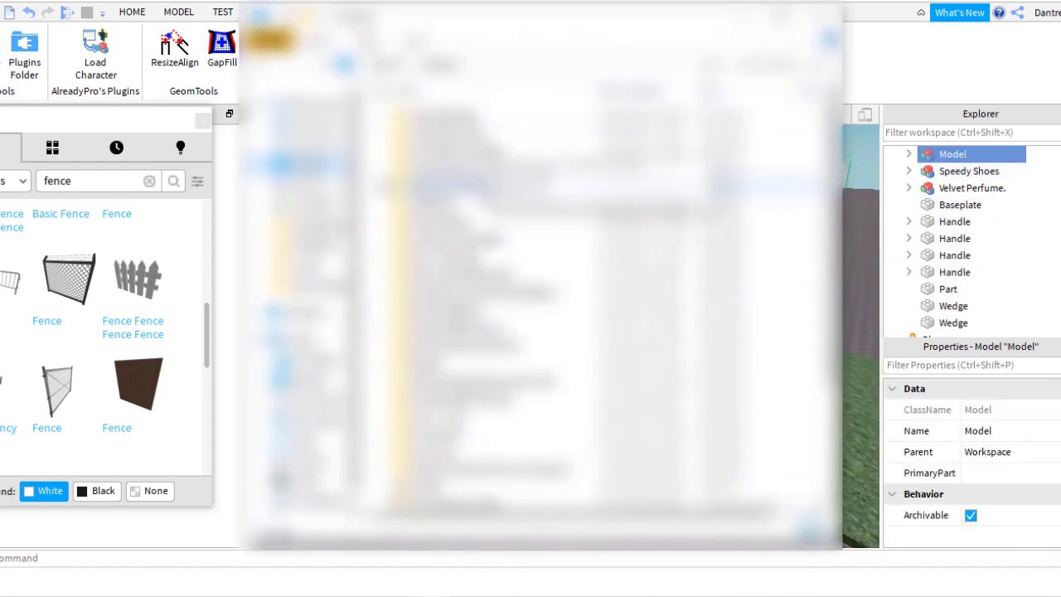
{"action": "left_click", "coordinate": [535, 409]}
- Create new folders in File Explorer and rename the first one
{"action": "right_click", "coordinate": [554, 391]}
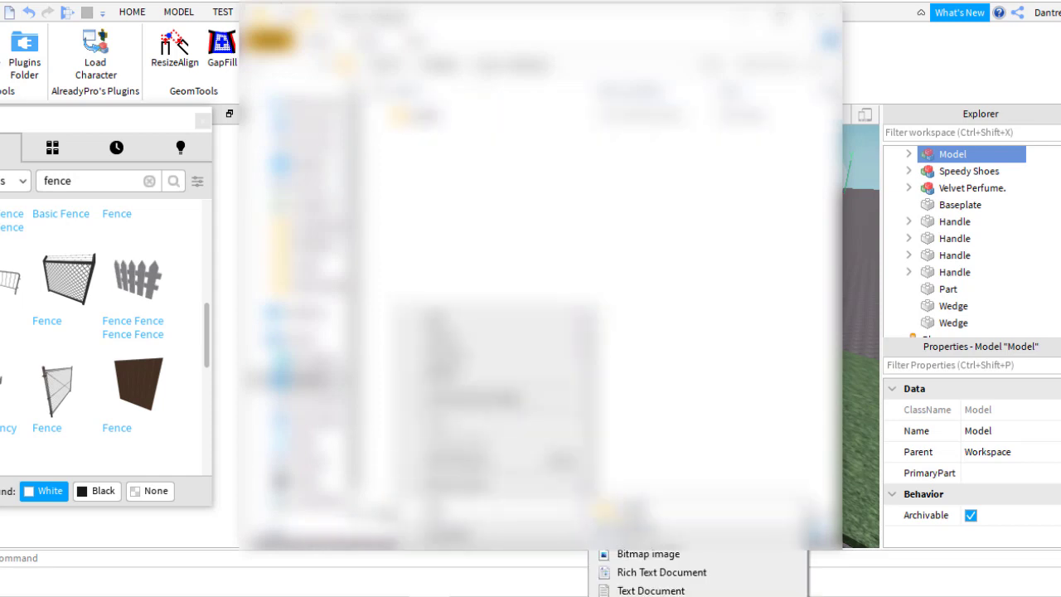
{"action": "left_click", "coordinate": [663, 571]}
{"action": "right_click", "coordinate": [622, 286]}
{"action": "left_click", "coordinate": [642, 487]}
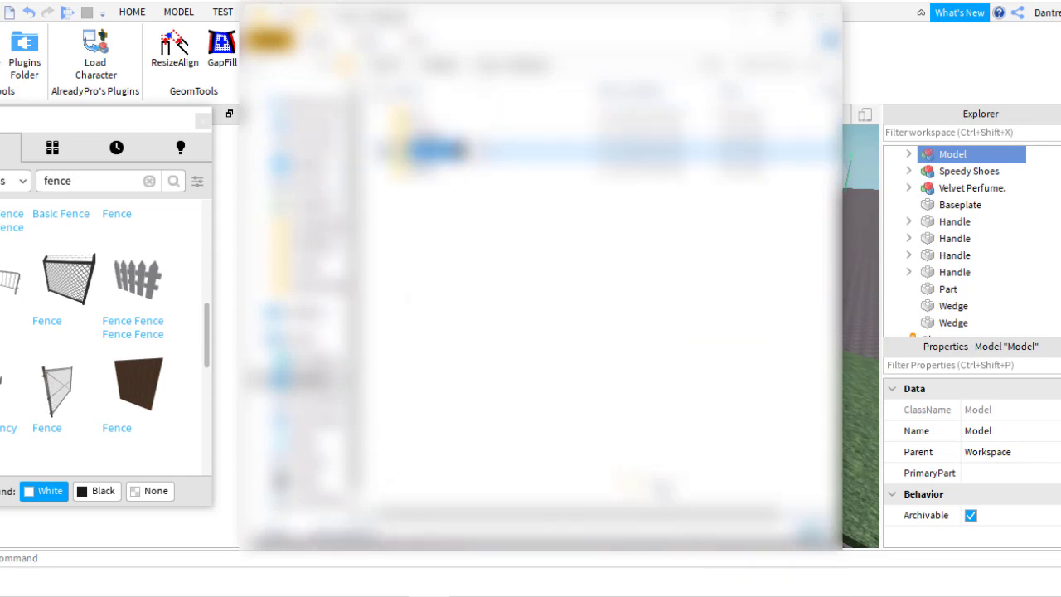
{"action": "right_click", "coordinate": [613, 359]}
{"action": "left_click", "coordinate": [710, 559]}
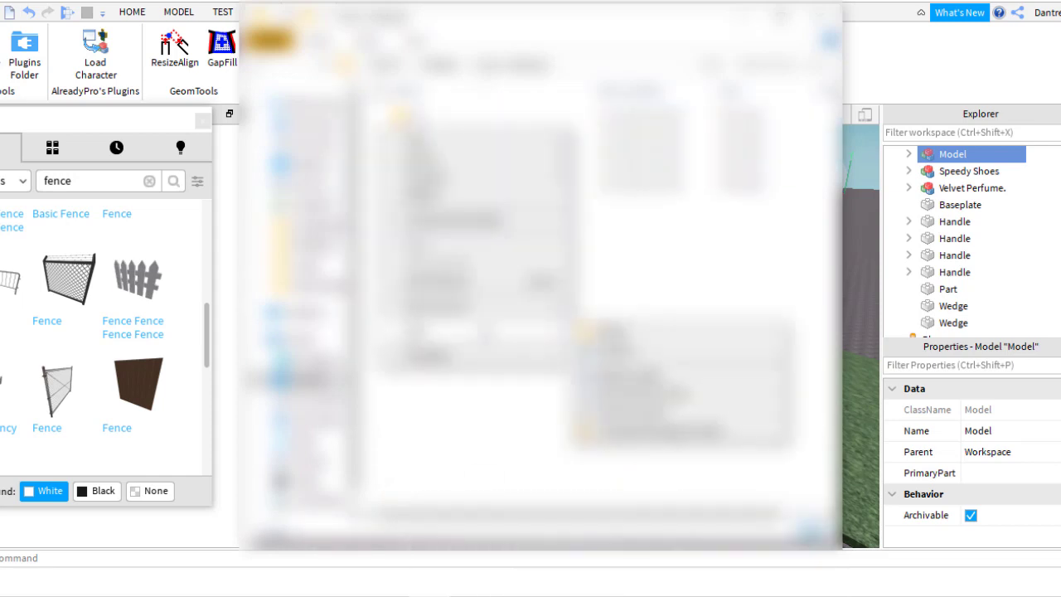
- Move the file window beside Studio, close it, and bring up the Model's options
{"action": "left_click_drag", "start_coordinate": [539, 12], "coordinate": [325, 16]}
{"action": "right_click", "coordinate": [273, 530]}
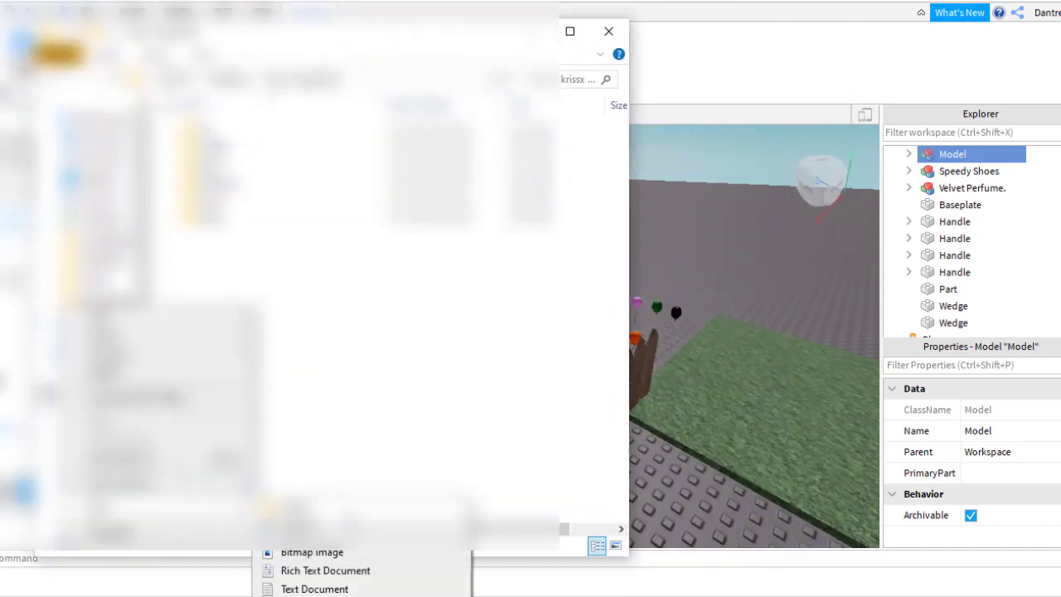
{"action": "left_click", "coordinate": [332, 584]}
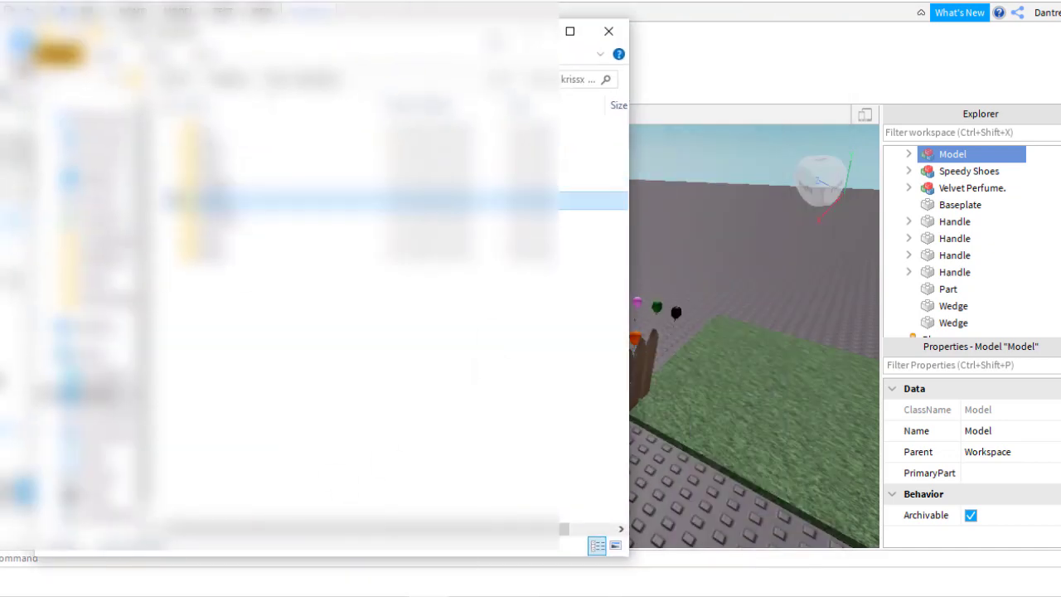
{"action": "left_click", "coordinate": [608, 30]}
{"action": "right_click", "coordinate": [952, 153]}
- Save the Model to a file, then export the fence with Export Selection
{"action": "left_click", "coordinate": [935, 364]}
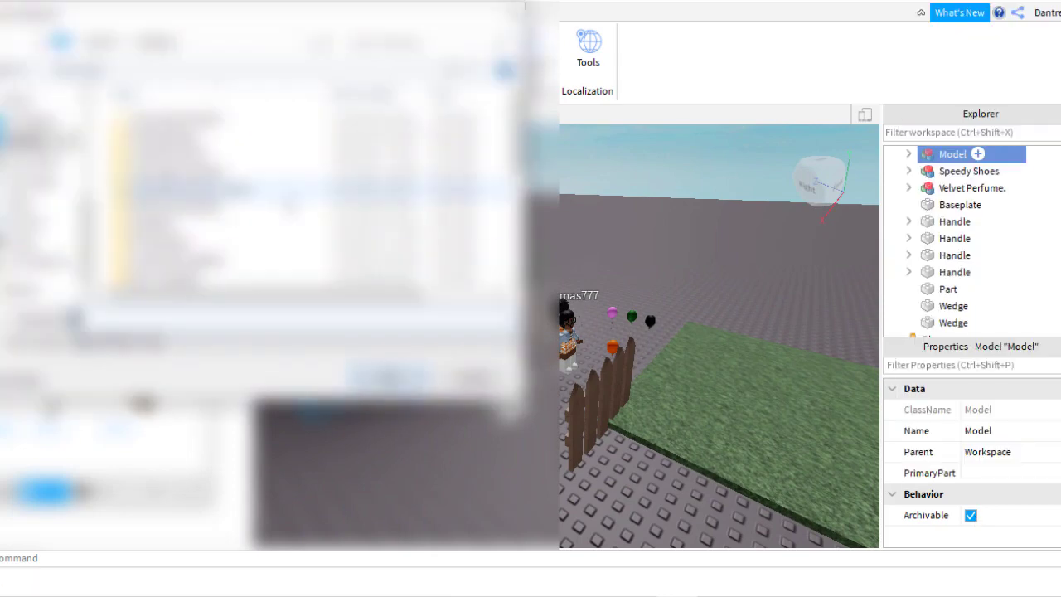
{"action": "key", "text": "Return"}
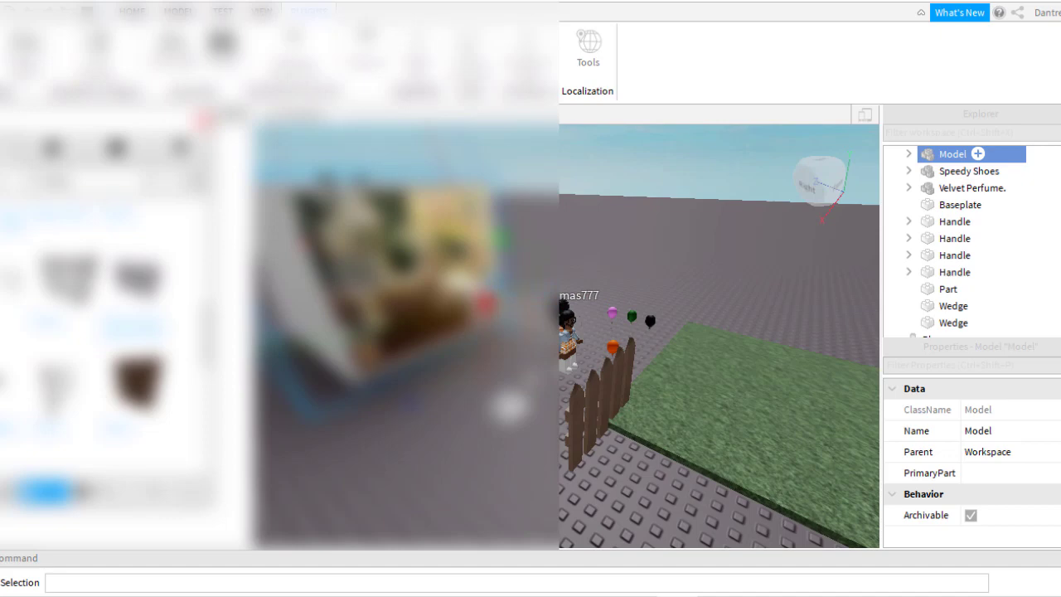
{"action": "left_click", "coordinate": [968, 171]}
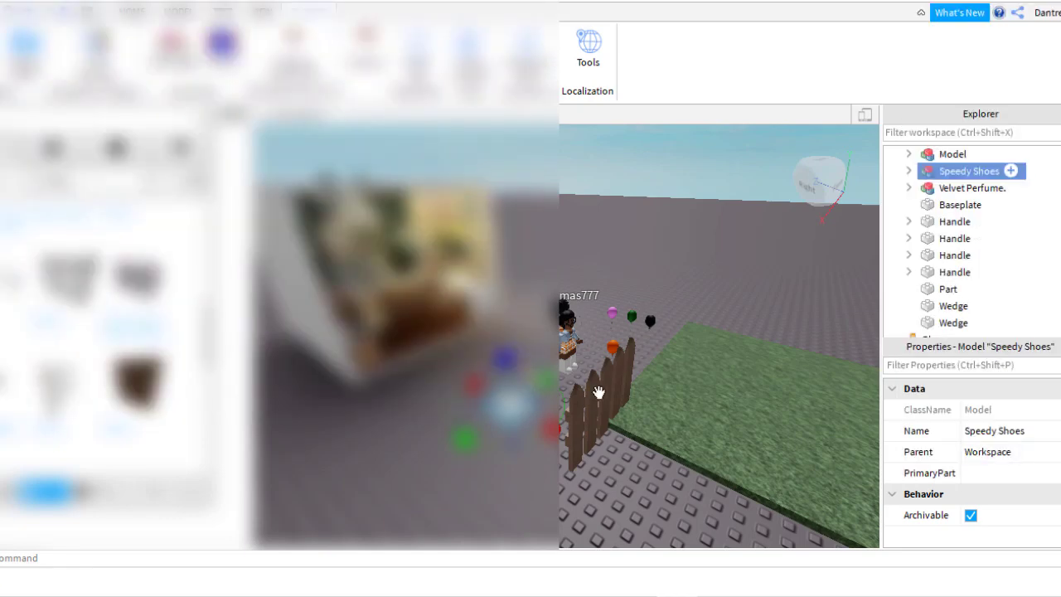
{"action": "right_click", "coordinate": [952, 154]}
{"action": "left_click", "coordinate": [955, 440]}
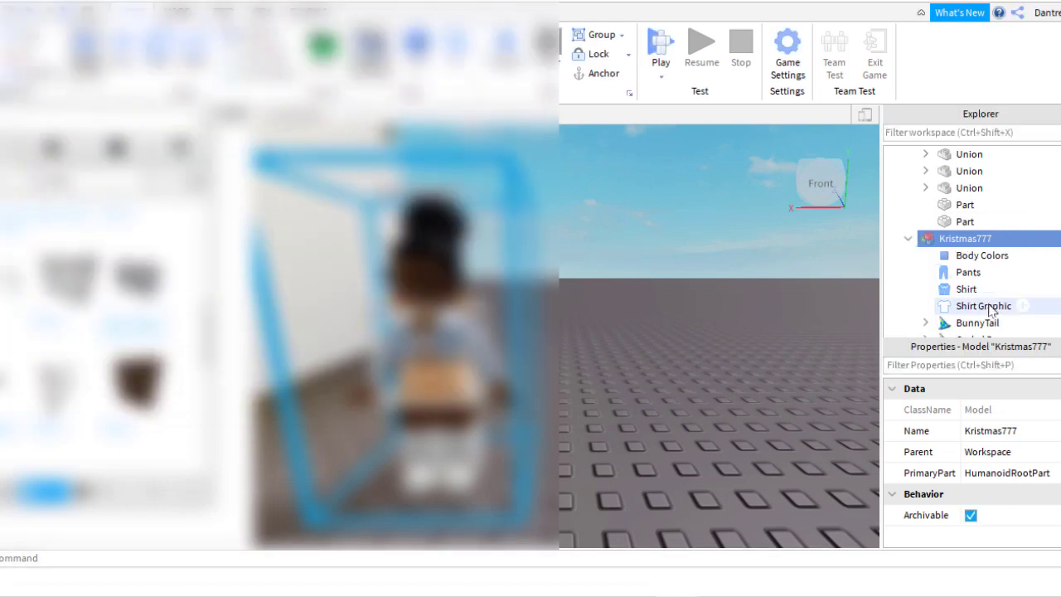
- Delete BunnyTail and restore the accidentally deleted avatar body parts with undo
{"action": "scroll", "coordinate": [991, 309], "scroll_direction": "down", "scroll_amount": 3}
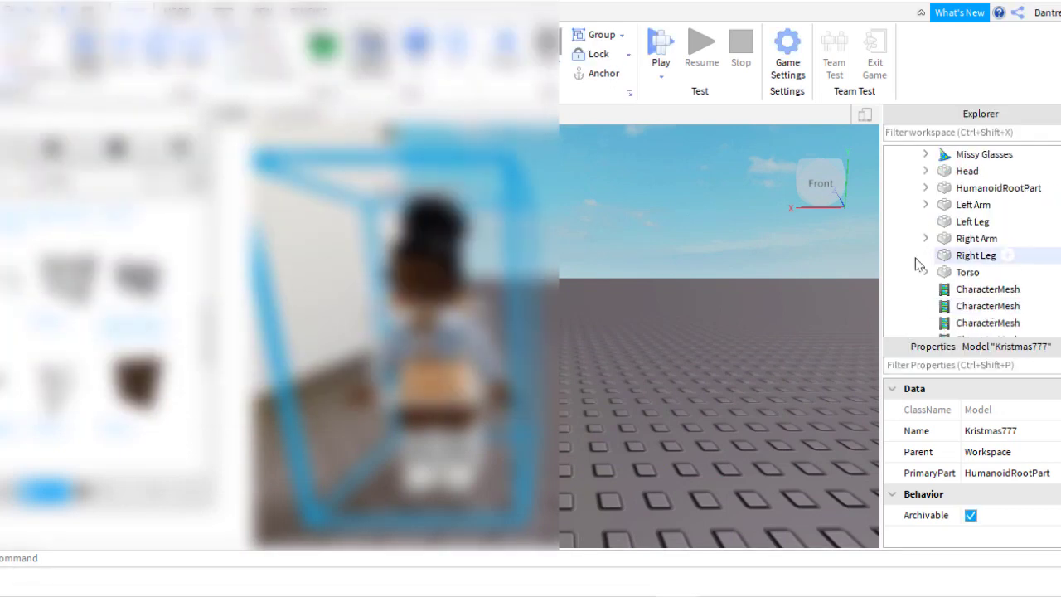
{"action": "left_click", "coordinate": [928, 271]}
{"action": "left_click", "coordinate": [928, 255], "text": "shift"}
{"action": "left_click", "coordinate": [953, 187], "text": "shift"}
{"action": "key", "text": "Delete"}
{"action": "scroll", "coordinate": [986, 224], "scroll_direction": "up", "scroll_amount": 5}
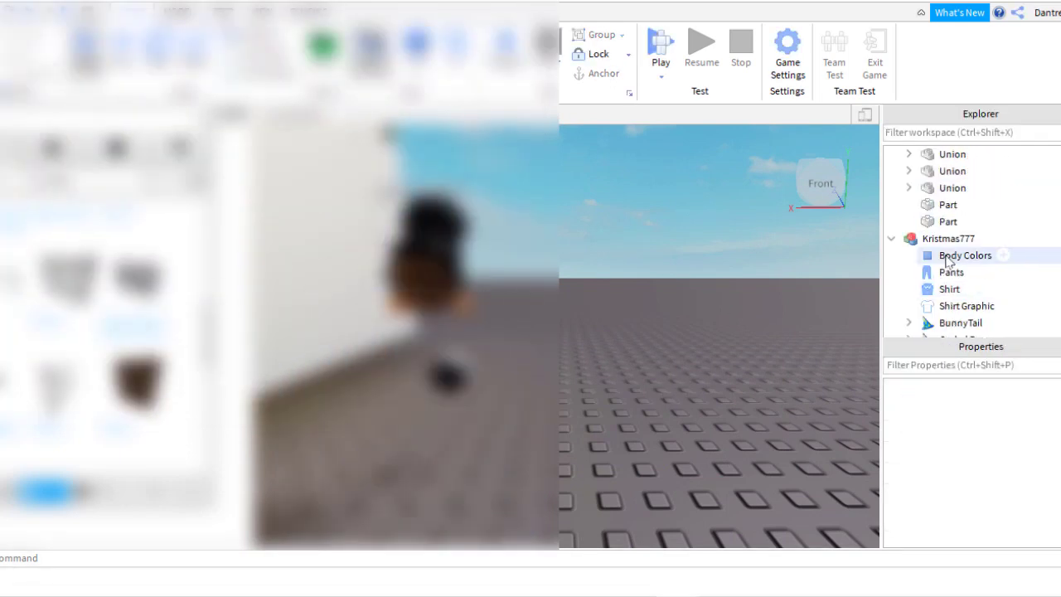
{"action": "scroll", "coordinate": [997, 267], "scroll_direction": "down", "scroll_amount": 2}
{"action": "left_click", "coordinate": [944, 240]}
{"action": "key", "text": "Delete"}
{"action": "key", "text": "ctrl+z"}
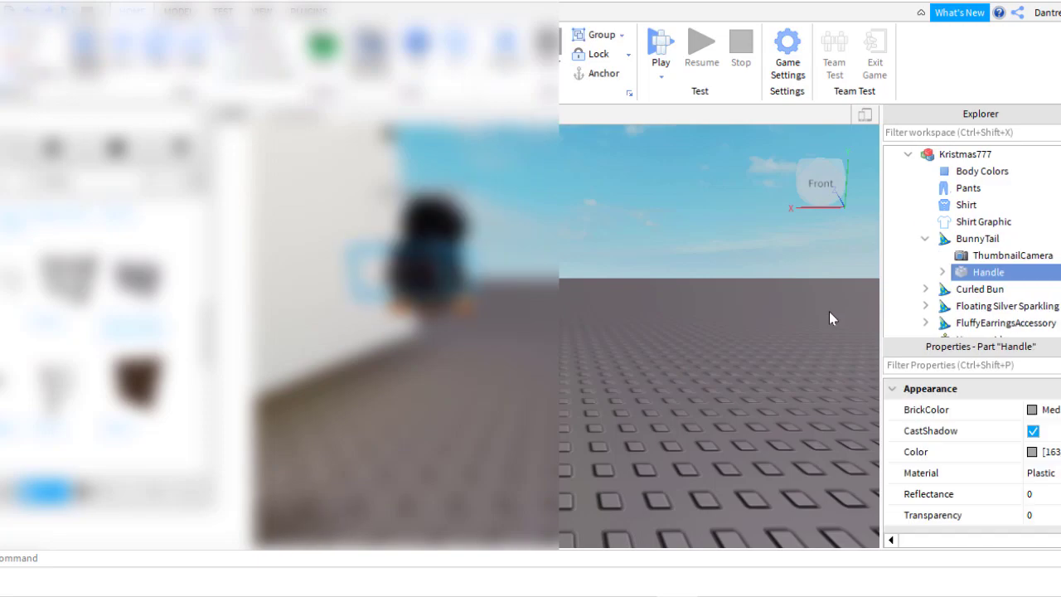
{"action": "key", "text": "ctrl+z"}
- Delete BunnyTail from Kristmas777 and select the whole avatar model
{"action": "right_click_drag", "start_coordinate": [783, 287], "coordinate": [765, 284]}
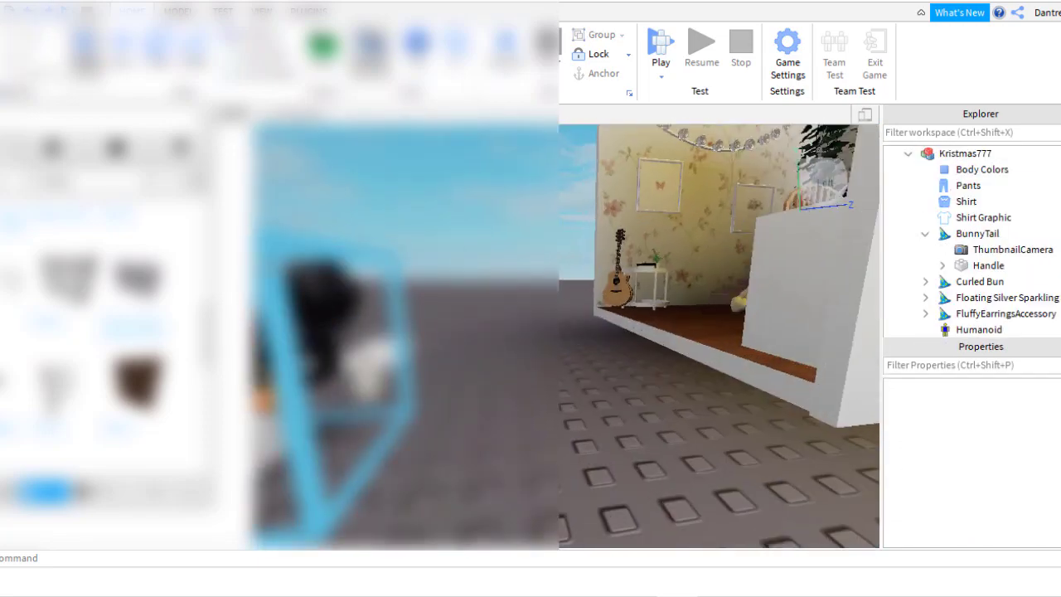
{"action": "left_click", "coordinate": [964, 154]}
{"action": "left_click", "coordinate": [977, 233]}
{"action": "key", "text": "Delete"}
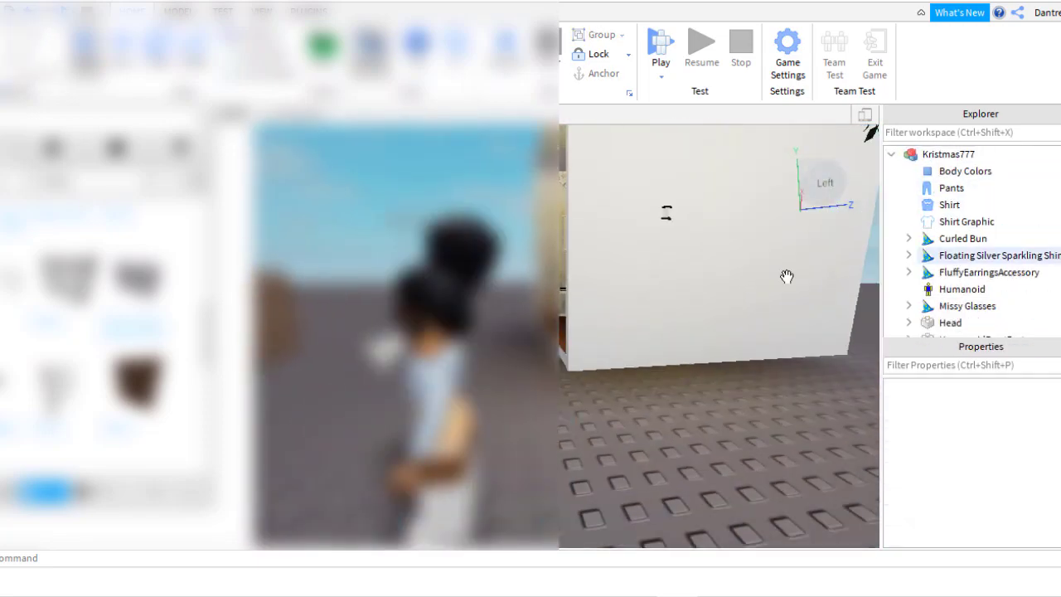
{"action": "right_click_drag", "start_coordinate": [630, 331], "coordinate": [570, 347]}
{"action": "scroll", "coordinate": [944, 286], "scroll_direction": "down", "scroll_amount": 3}
{"action": "left_click", "coordinate": [950, 255]}
{"action": "left_click", "coordinate": [947, 222], "text": "shift"}
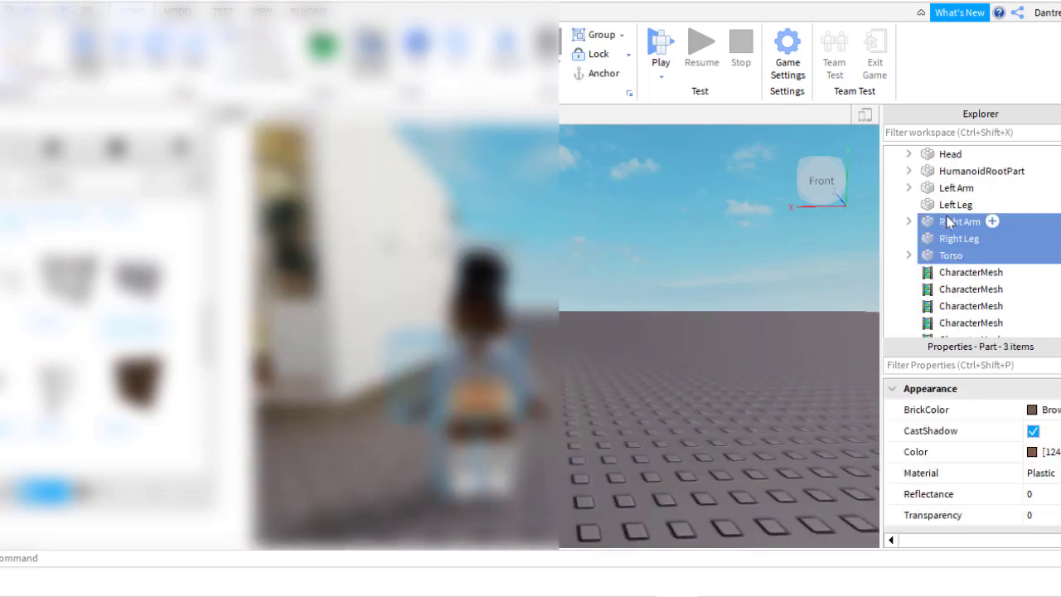
{"action": "left_click", "coordinate": [802, 273]}
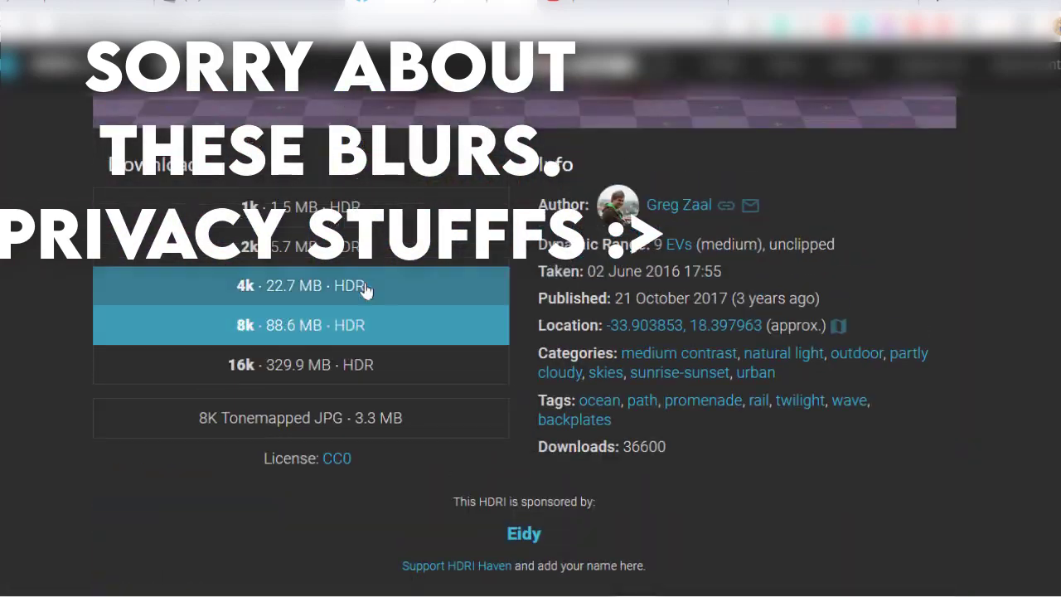
- Download the 'the_sky_is_on_fire' HDRI at 4k resolution
{"action": "left_click", "coordinate": [368, 287]}
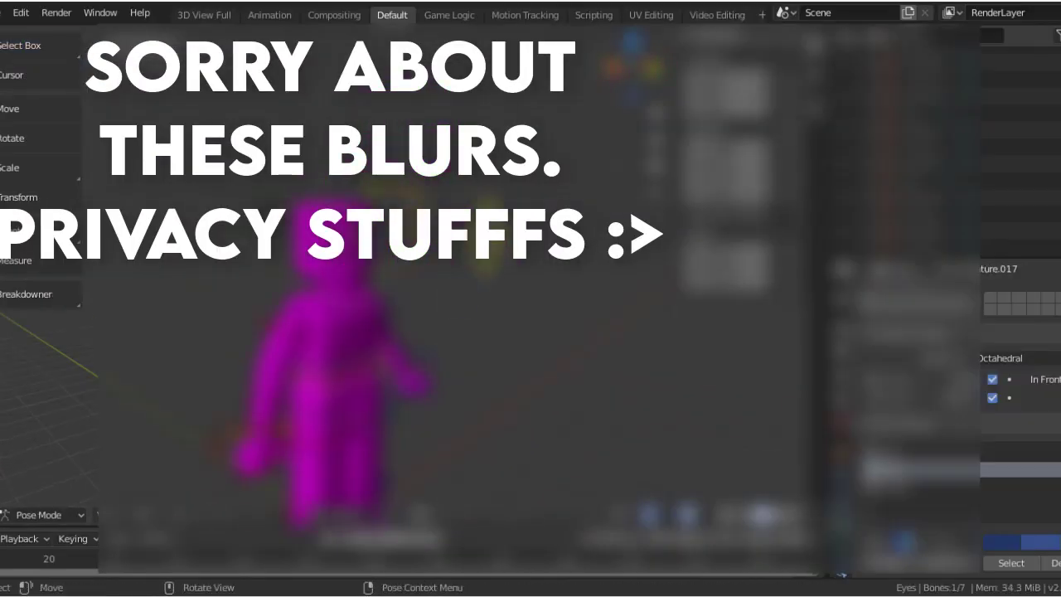
- Switch to Object Mode and delete the leftover armature objects
{"action": "left_click", "coordinate": [46, 495]}
{"action": "key", "text": "Delete"}
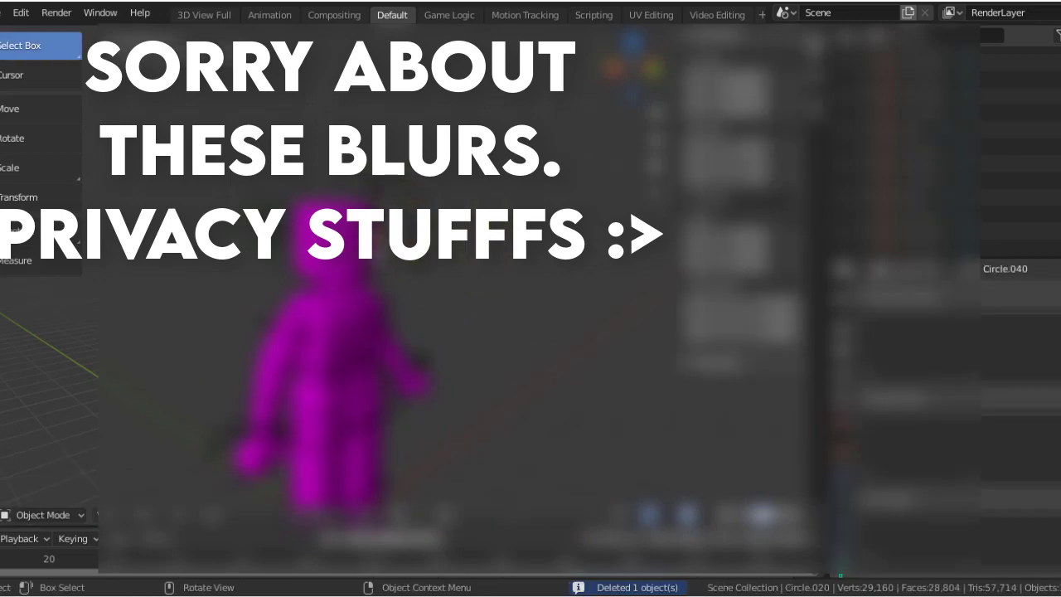
{"action": "key", "text": "Delete"}
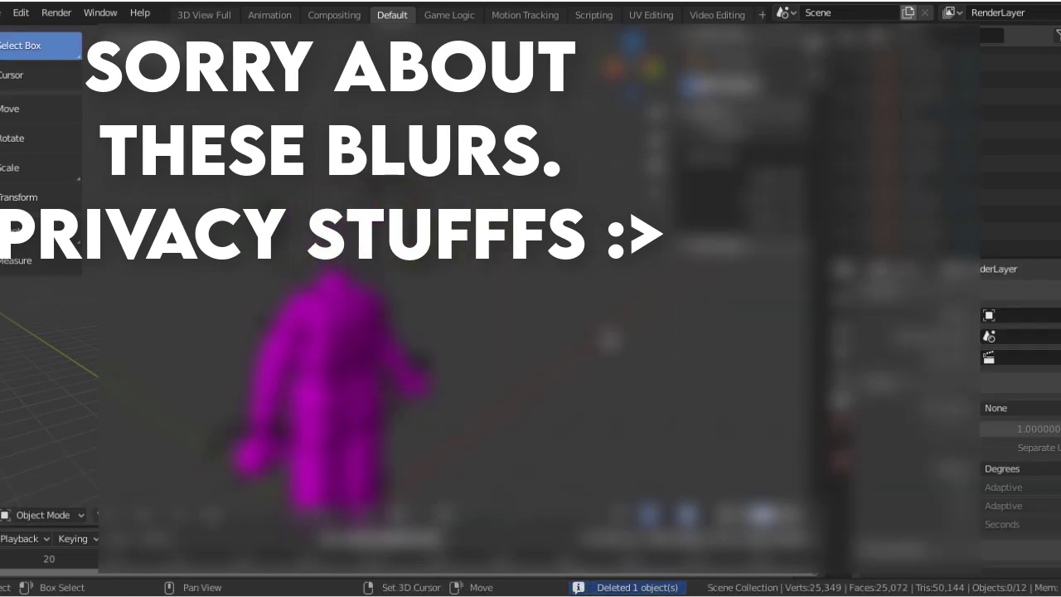
{"action": "key", "text": "shift+grave"}
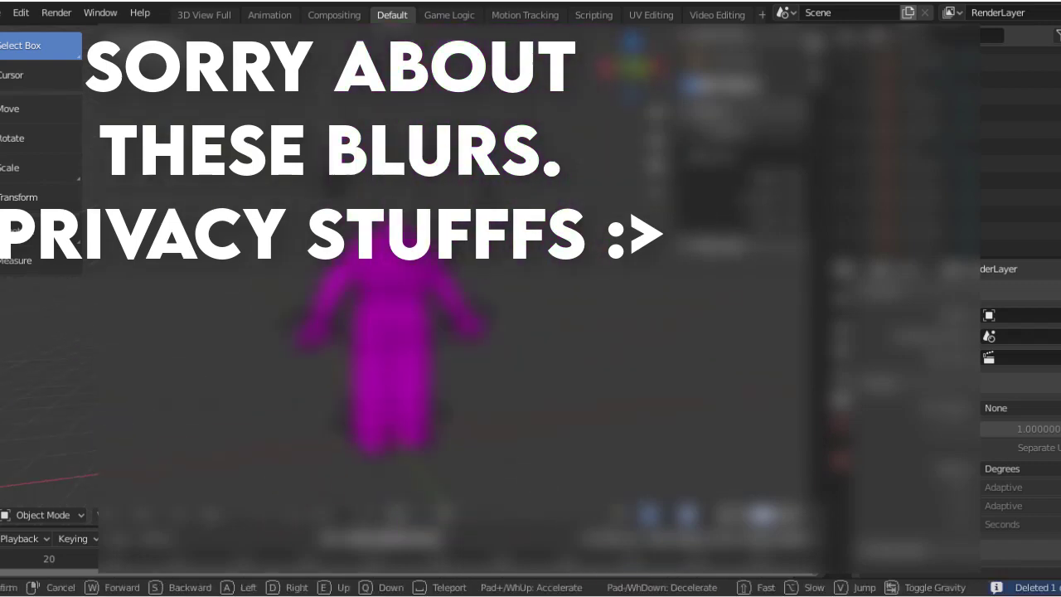
{"action": "key", "text": "Return"}
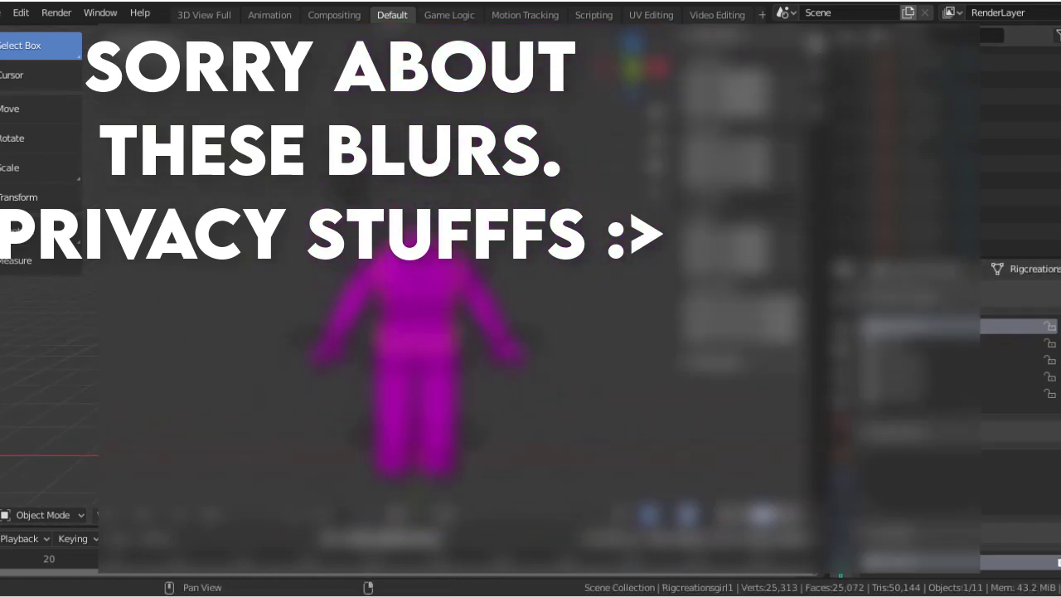
{"action": "key", "text": "n"}
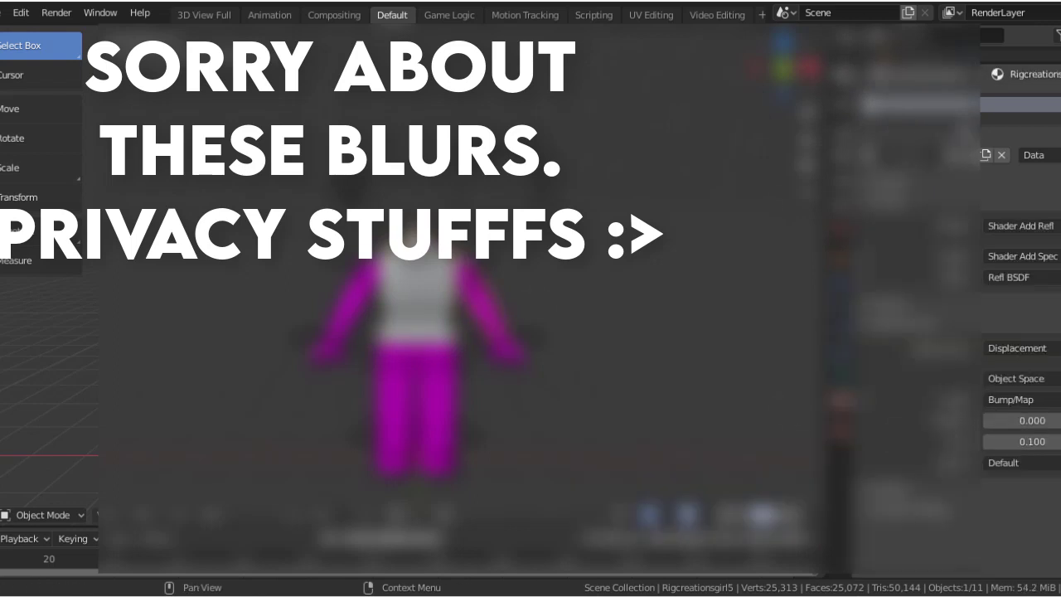
- Load the Kristmas7772Tex image as the base colour texture of the character's body parts
{"action": "left_click", "coordinate": [508, 352]}
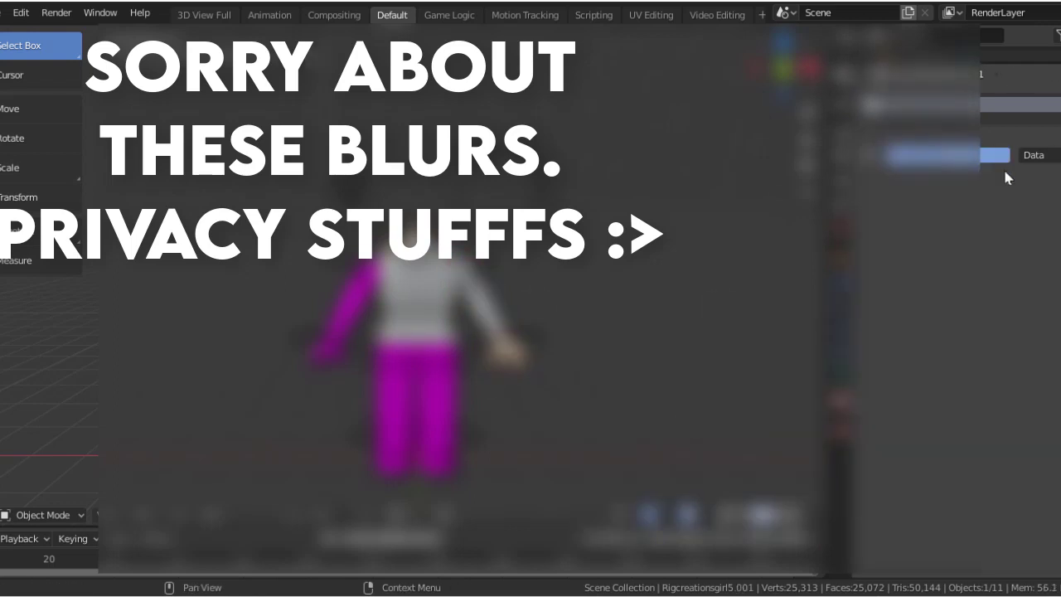
{"action": "key", "text": "ctrl+z"}
{"action": "key", "text": "ctrl+shift+z"}
{"action": "key", "text": "ctrl+z"}
{"action": "key", "text": "ctrl+z"}
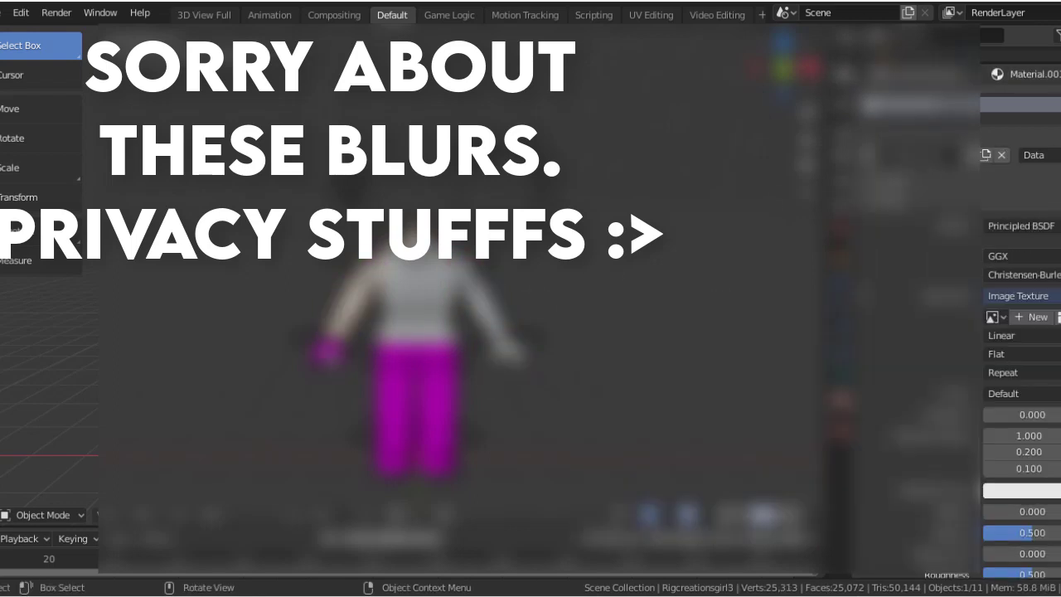
{"action": "key", "text": "ctrl+z"}
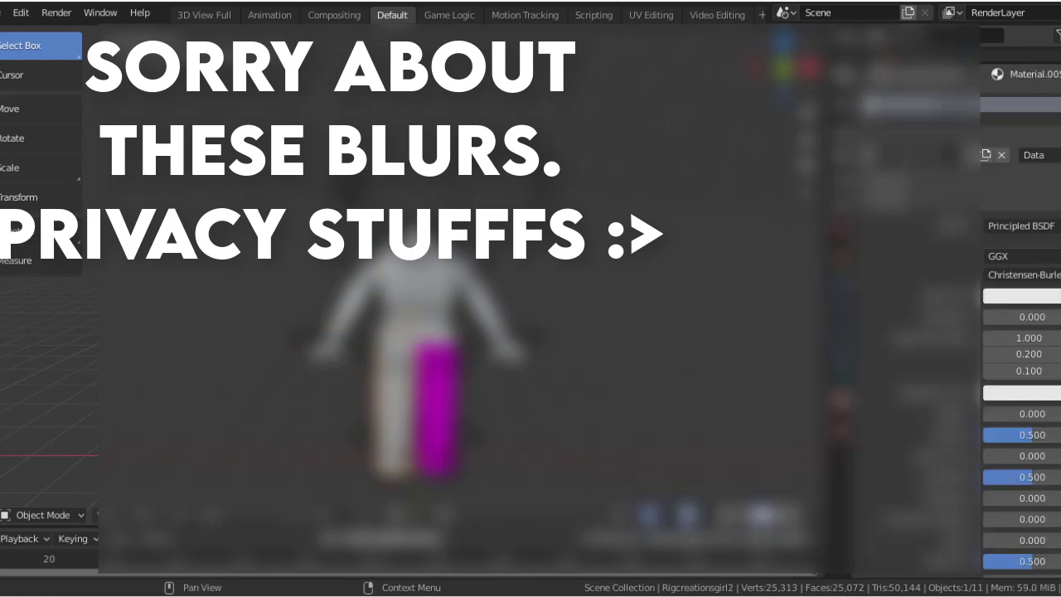
{"action": "key", "text": "ctrl+z"}
{"action": "key", "text": "ctrl+z"}
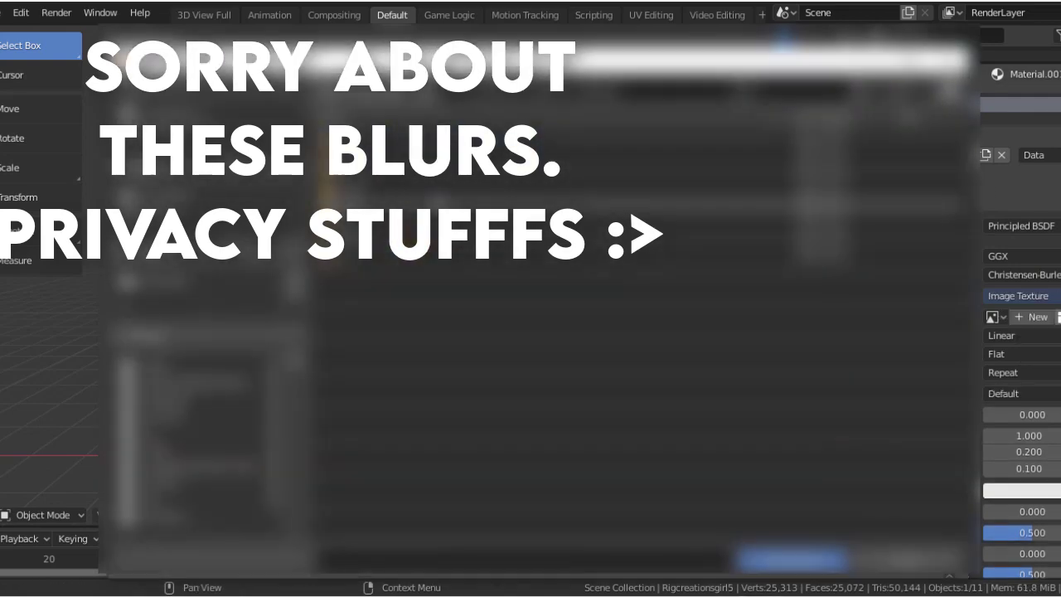
{"action": "key", "text": "Return"}
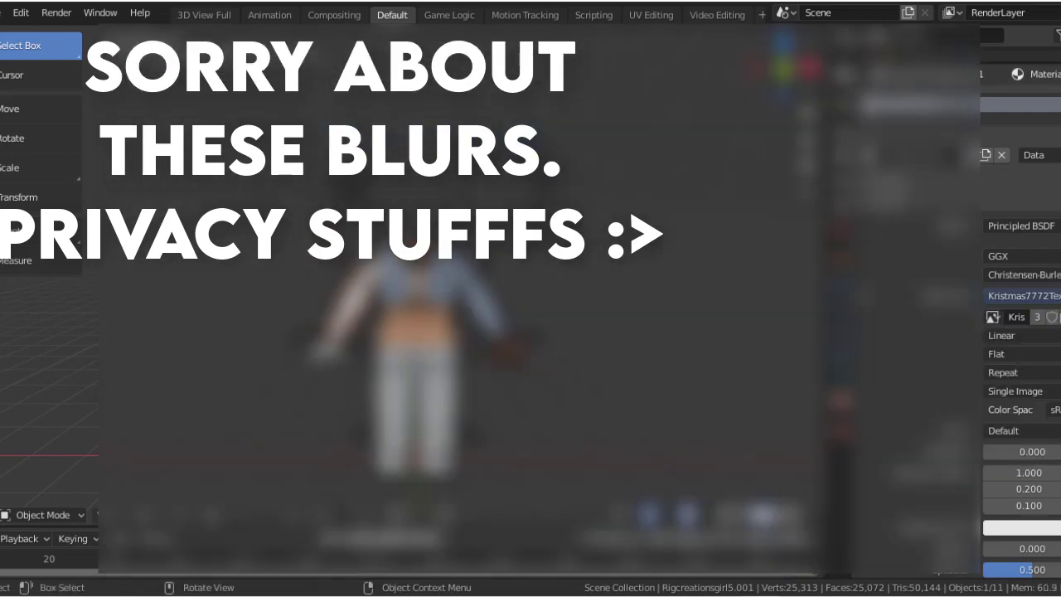
{"action": "key", "text": "ctrl+z"}
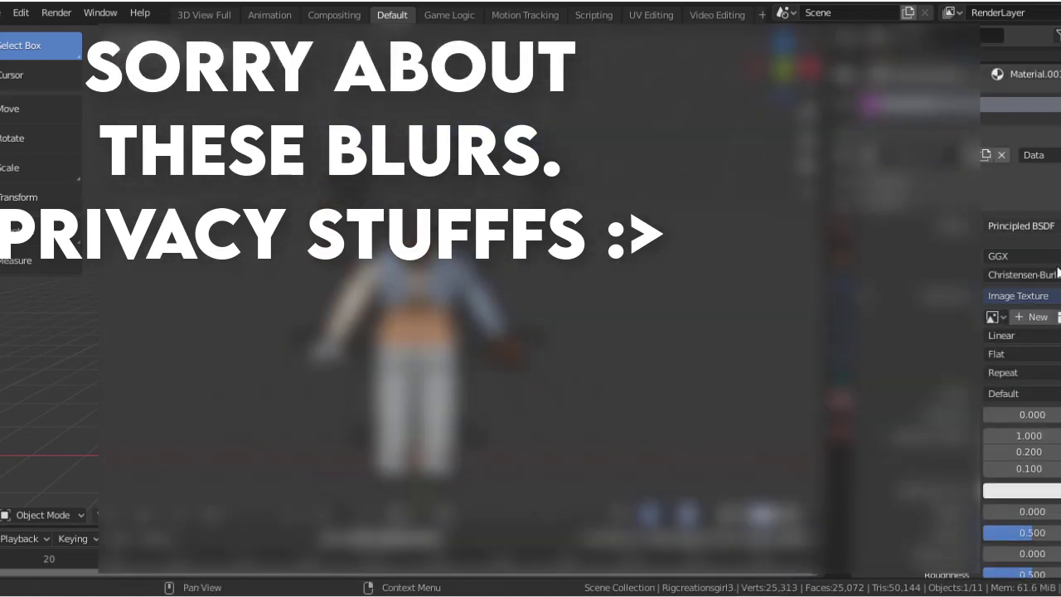
{"action": "left_click", "coordinate": [1057, 316]}
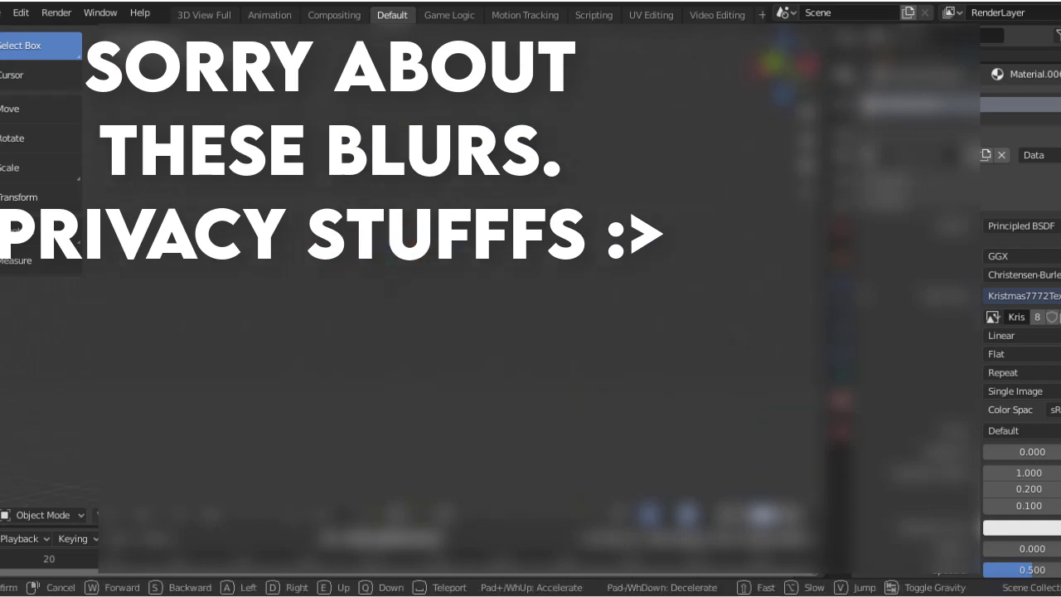
- Move the avatar along a global axis, then select parts of its rig
{"action": "key", "text": "g"}
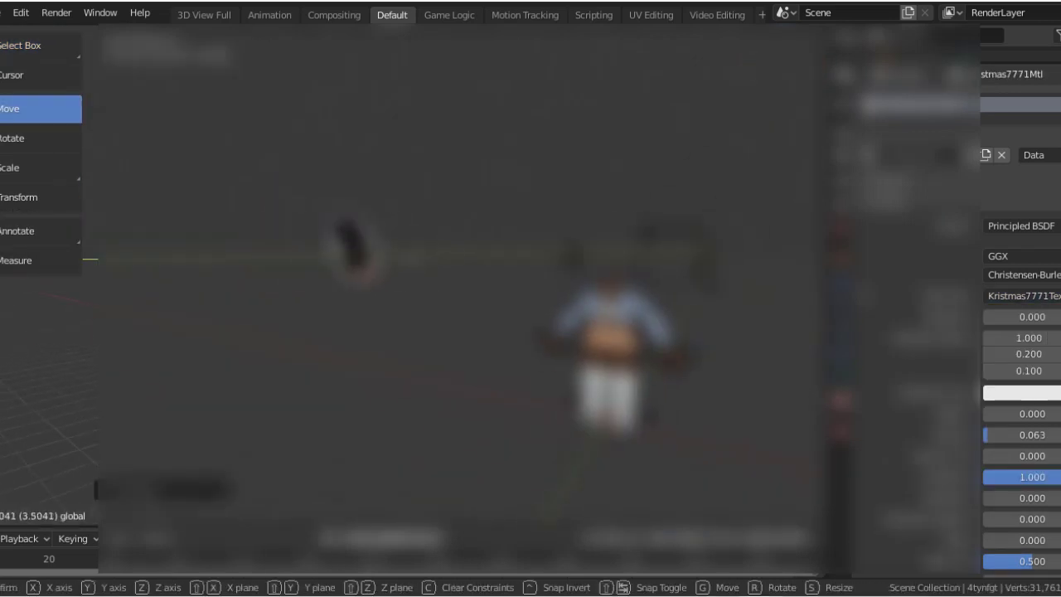
{"action": "key", "text": "g"}
{"action": "key", "text": "shift+grave"}
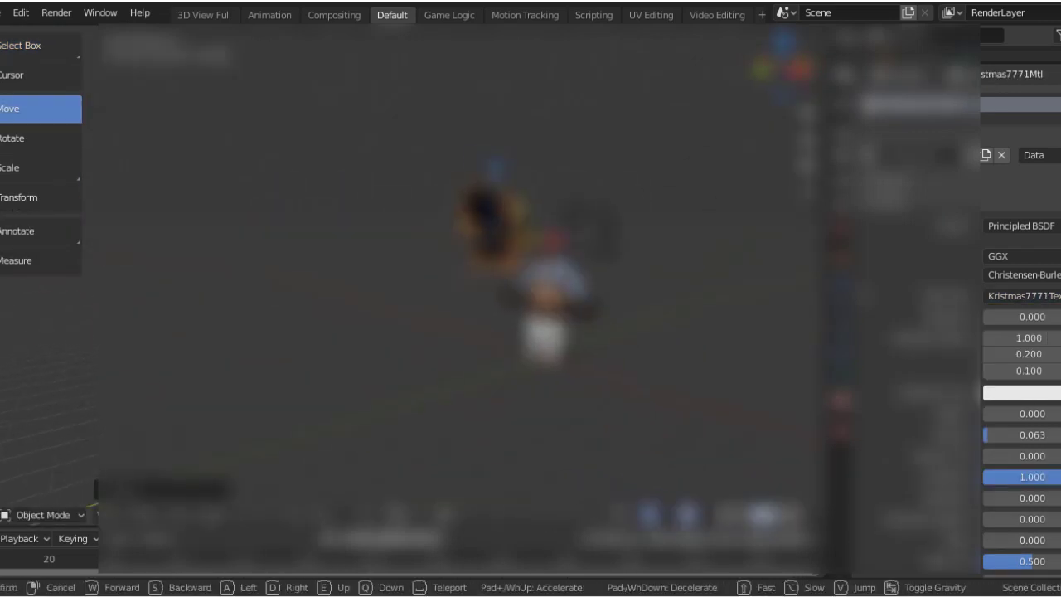
{"action": "key", "text": "g"}
{"action": "key", "text": "w"}
{"action": "key", "text": "Return"}
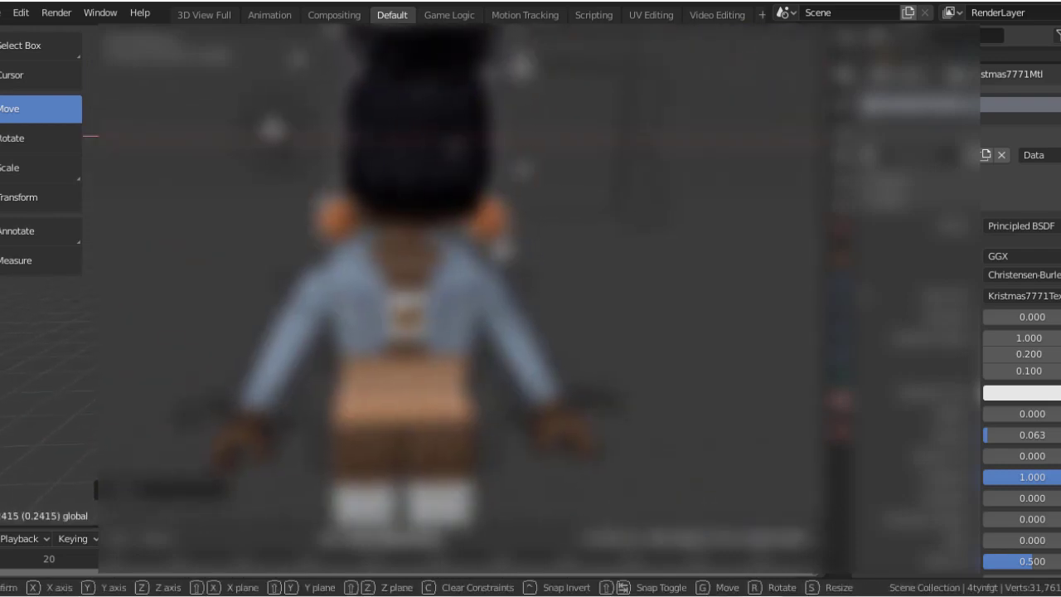
{"action": "key", "text": "Return"}
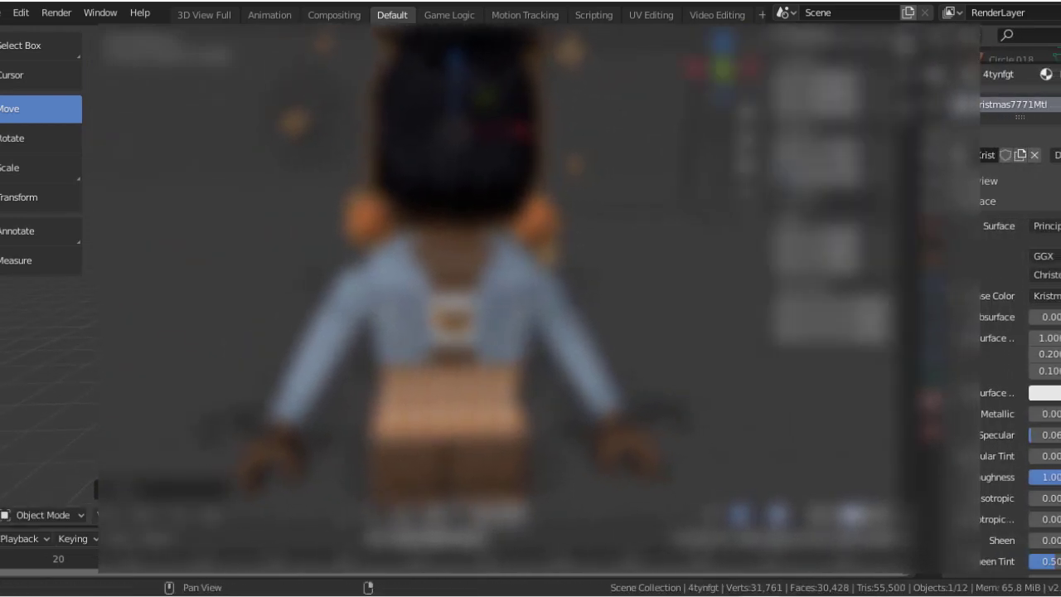
{"action": "key", "text": "shift+grave"}
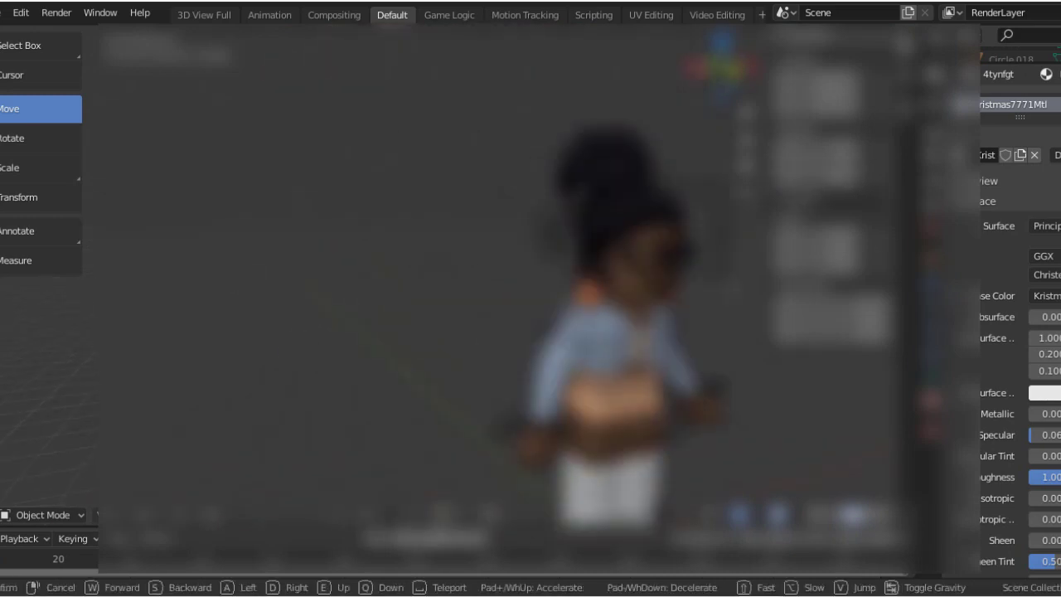
{"action": "key", "text": "Return"}
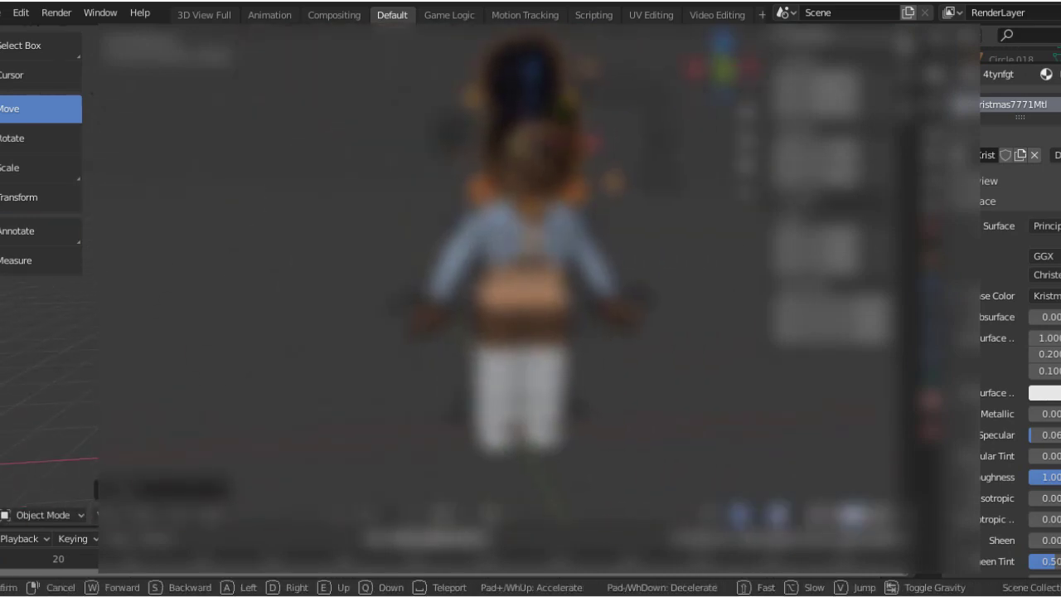
{"action": "left_click", "coordinate": [472, 315]}
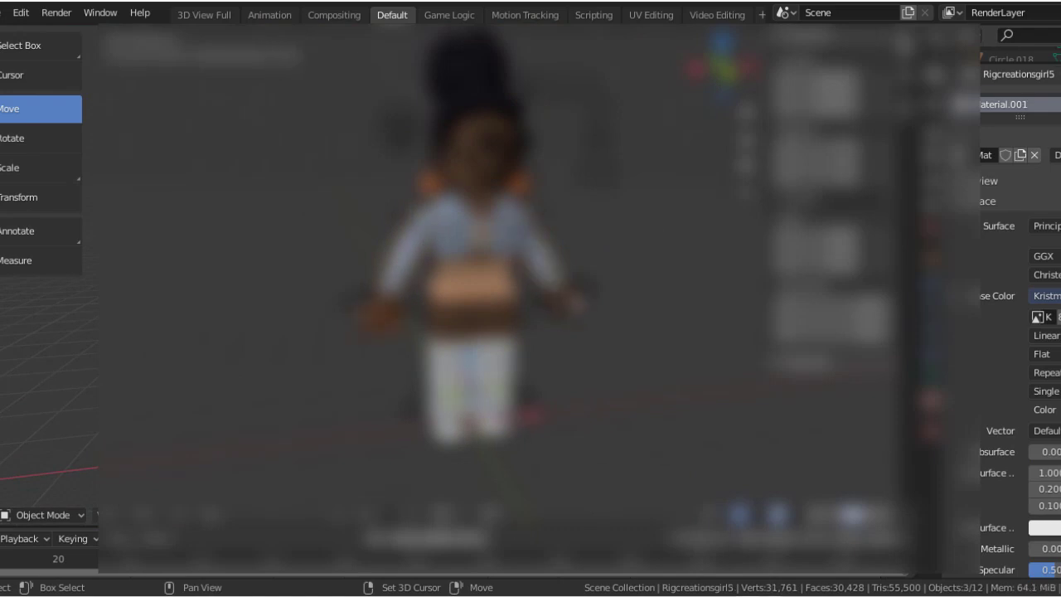
{"action": "left_click", "coordinate": [468, 281], "text": "shift"}
- Save a copy of the blend file
{"action": "key", "text": "shift+grave"}
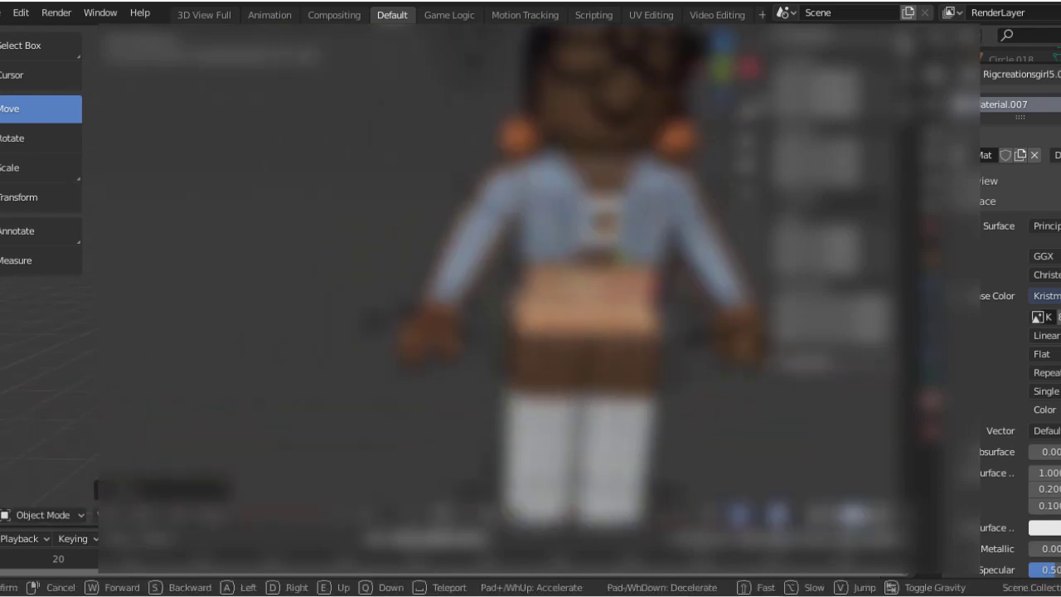
{"action": "key", "text": "Return"}
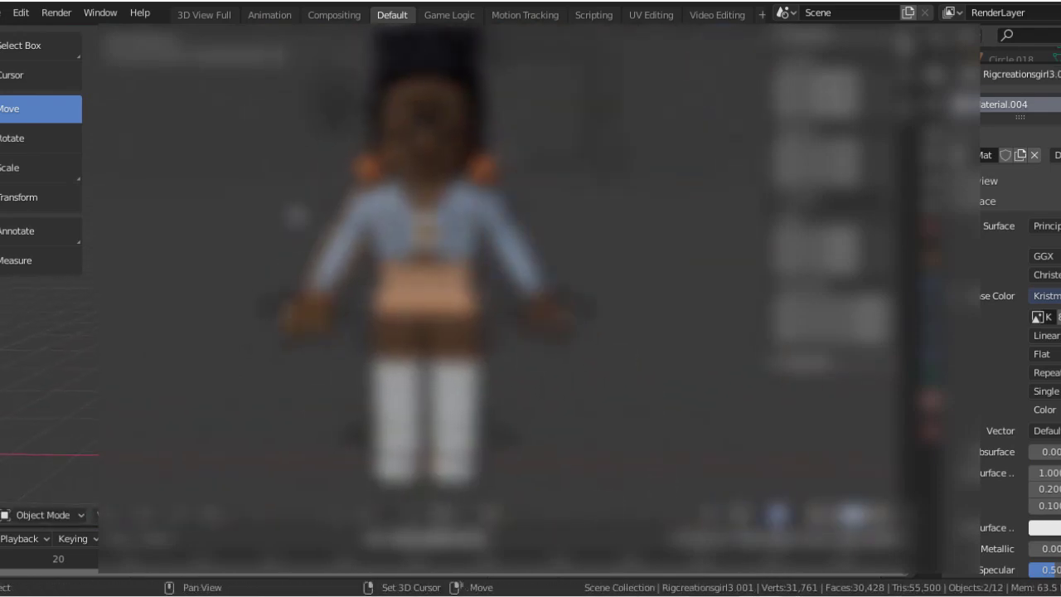
{"action": "key", "text": "shift+grave"}
{"action": "key", "text": "Return"}
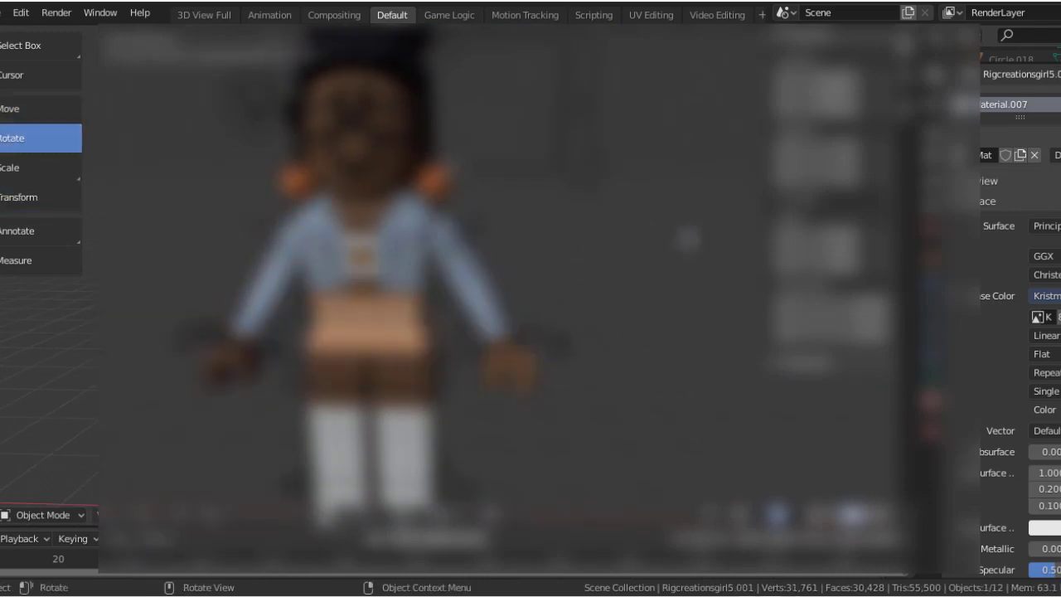
{"action": "left_click", "coordinate": [3, 13]}
{"action": "left_click", "coordinate": [34, 162]}
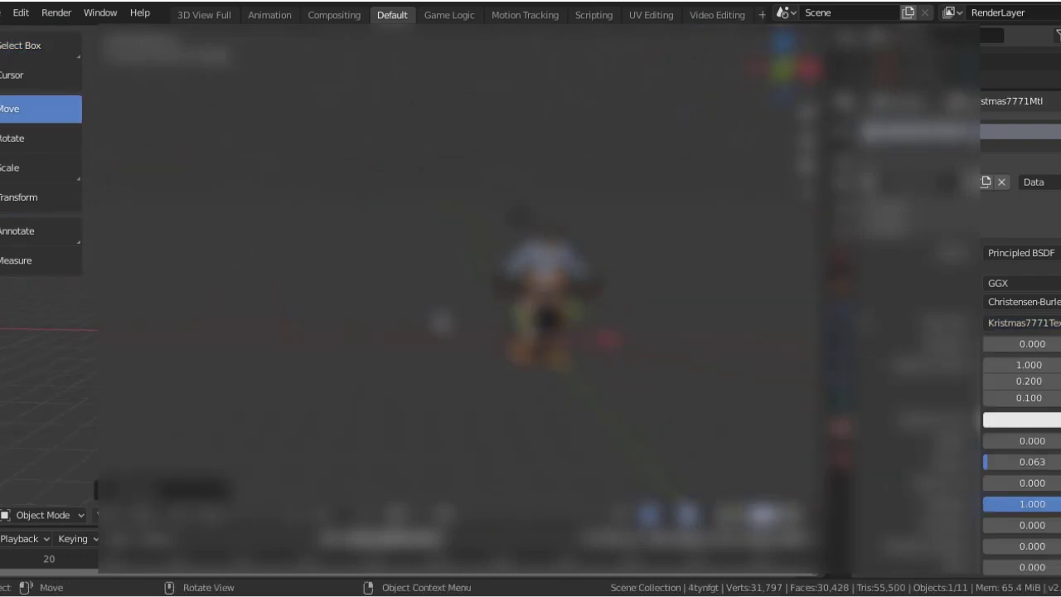
- Fly the view around the avatar to a close look at its head and front
{"action": "key", "text": "g"}
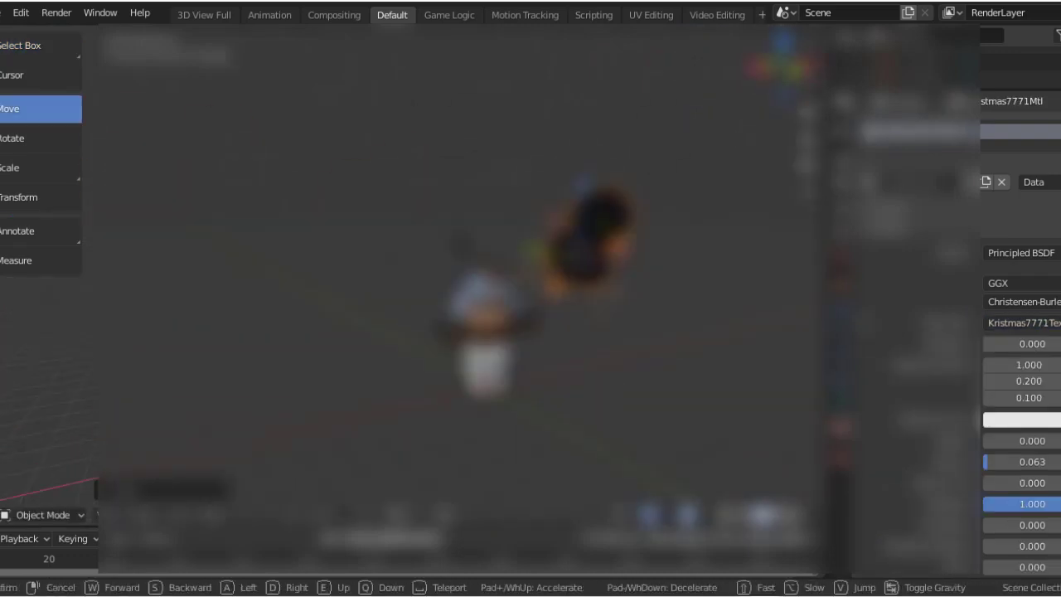
{"action": "key", "text": "Escape"}
{"action": "key", "text": "shift+grave"}
{"action": "key", "text": "Return"}
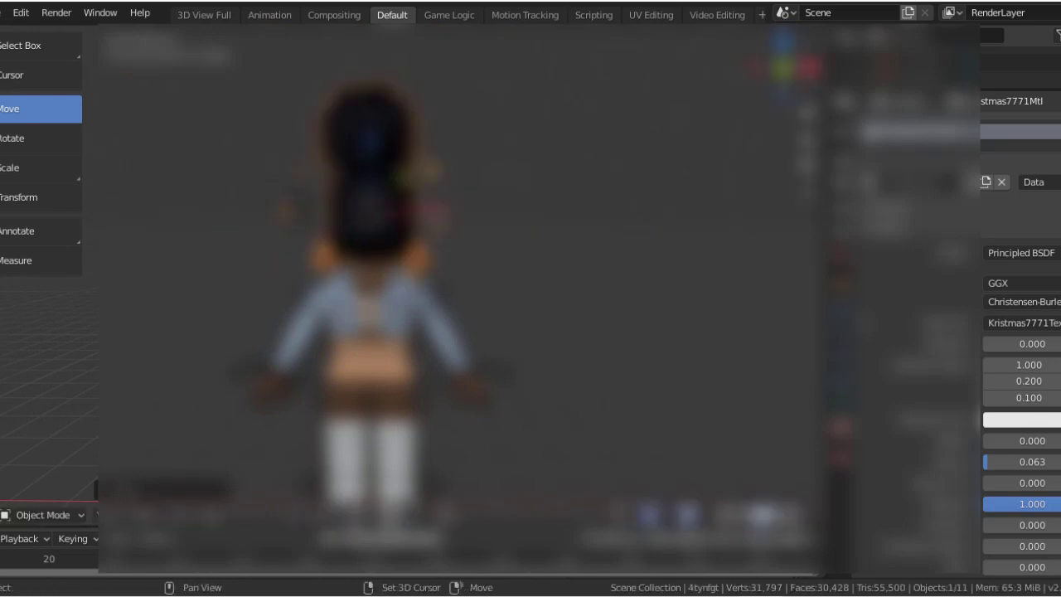
{"action": "key", "text": "shift+grave"}
{"action": "key", "text": "Return"}
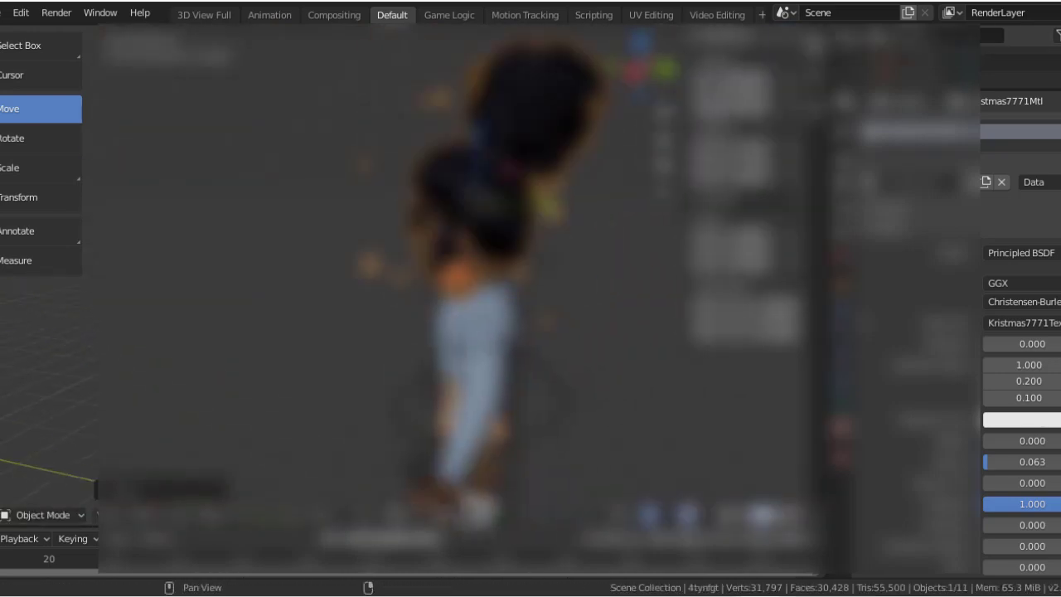
{"action": "key", "text": "shift+grave"}
{"action": "key", "text": "Return"}
{"action": "key", "text": "g"}
{"action": "key", "text": "Escape"}
{"action": "key", "text": "shift+grave"}
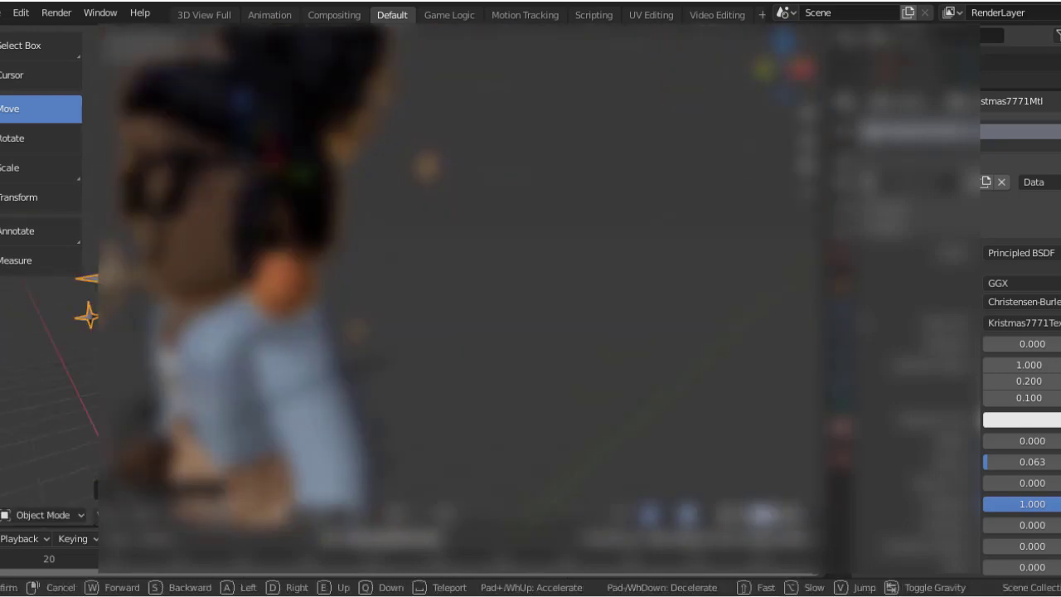
{"action": "key", "text": "Return"}
{"action": "key", "text": "g"}
{"action": "key", "text": "Escape"}
{"action": "key", "text": "shift+grave"}
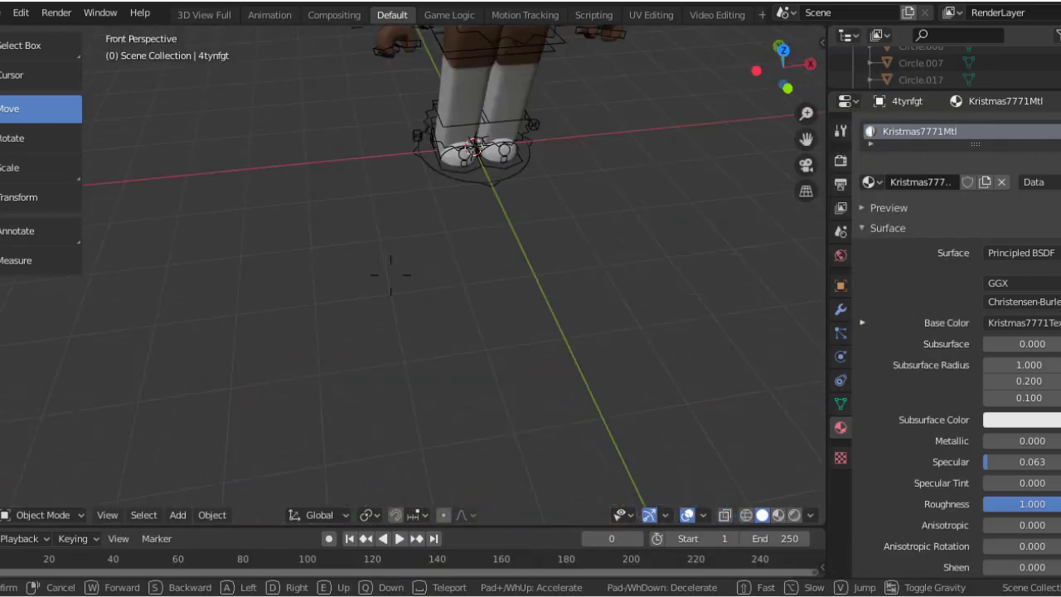
{"action": "key", "text": "Escape"}
- Set the avatar rig's origin and nudge it along the vertical axis
{"action": "left_click", "coordinate": [530, 234]}
{"action": "right_click", "coordinate": [358, 210]}
{"action": "left_click", "coordinate": [431, 197]}
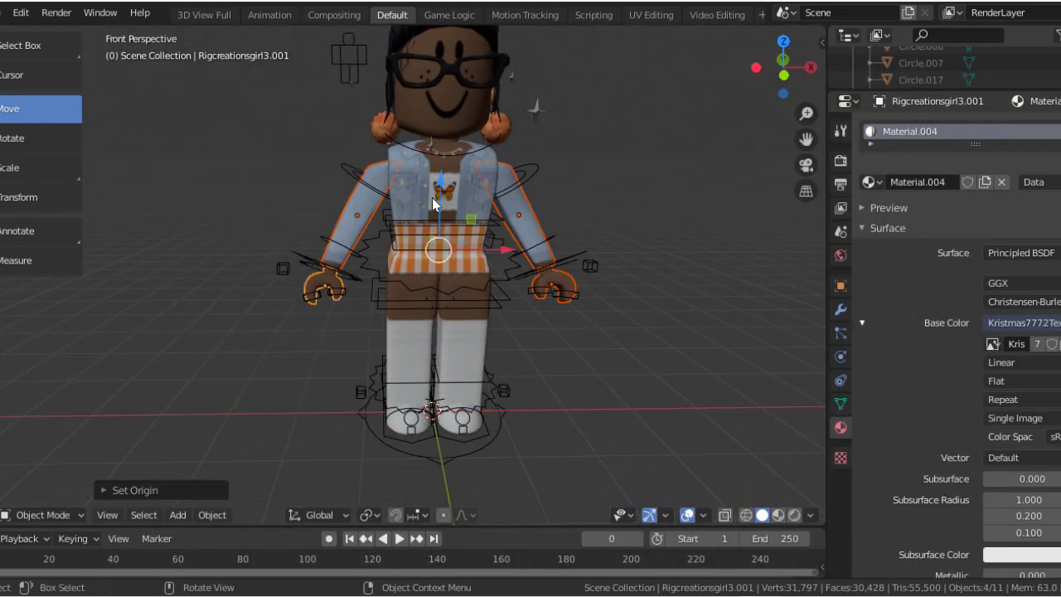
{"action": "left_click_drag", "start_coordinate": [432, 198], "coordinate": [434, 184]}
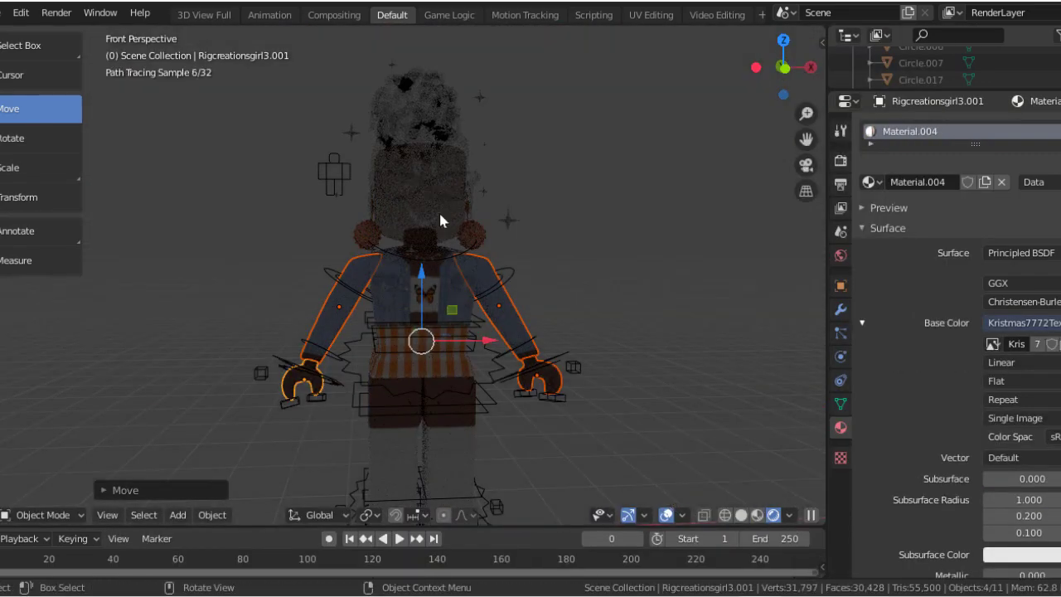
- Replace the hair's material with a new one using Kristmas7771Tex.png as Base Color image texture
{"action": "left_click", "coordinate": [438, 211]}
{"action": "left_click", "coordinate": [1001, 182]}
{"action": "left_click", "coordinate": [988, 187]}
{"action": "left_click", "coordinate": [994, 322]}
{"action": "left_click", "coordinate": [953, 322]}
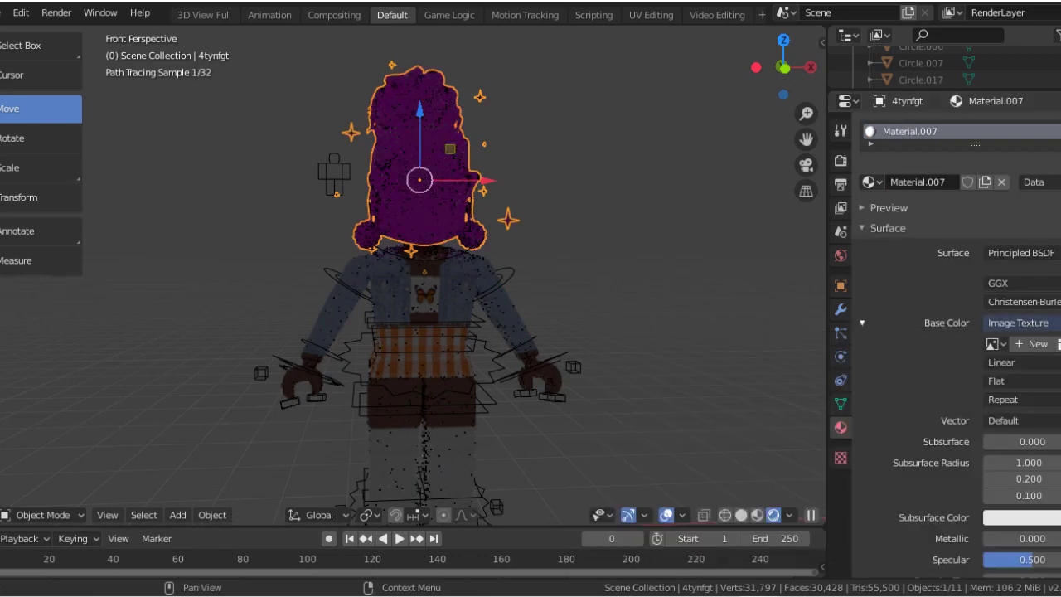
{"action": "left_click", "coordinate": [1052, 343]}
{"action": "double_click", "coordinate": [348, 259]}
{"action": "left_click", "coordinate": [398, 145]}
{"action": "left_click", "coordinate": [792, 560]}
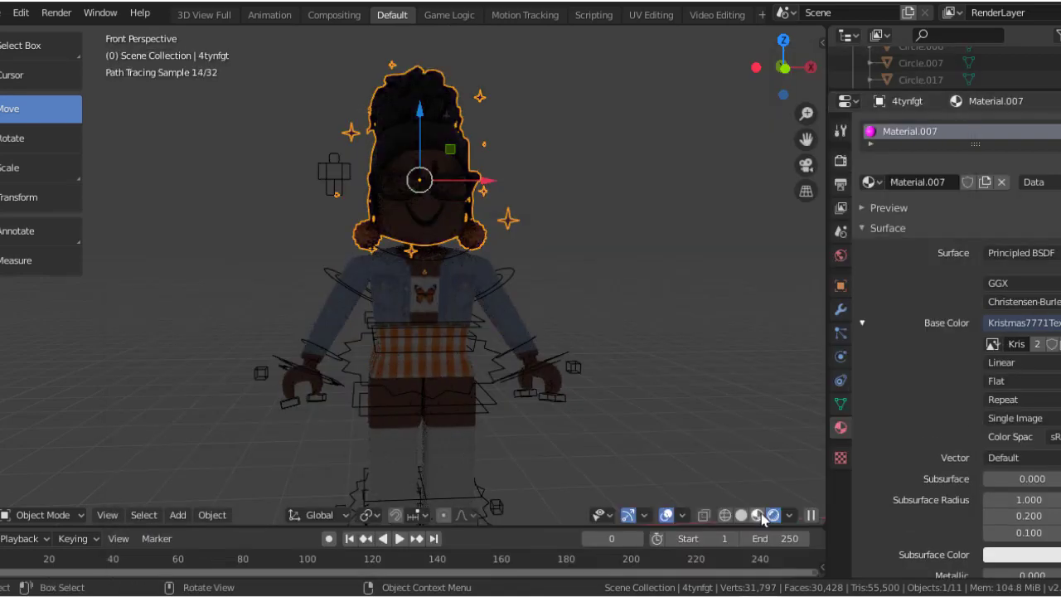
{"action": "scroll", "coordinate": [649, 379], "scroll_direction": "down", "scroll_amount": 3}
- Import the glTF bedroom scene file into the project
{"action": "left_click", "coordinate": [387, 358]}
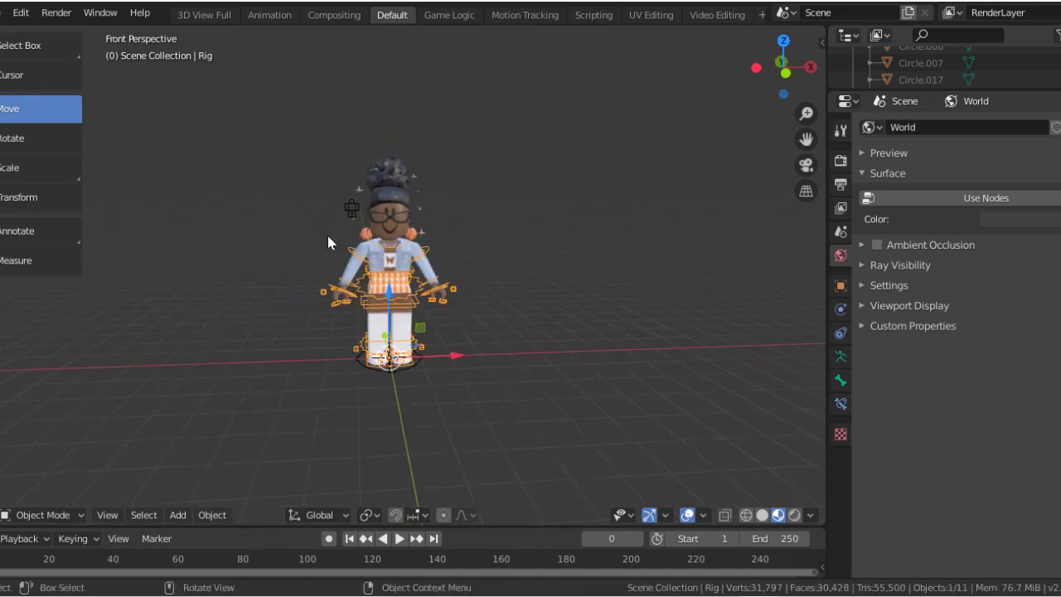
{"action": "left_click", "coordinate": [4, 12]}
{"action": "left_click", "coordinate": [224, 385]}
{"action": "double_click", "coordinate": [378, 154]}
{"action": "double_click", "coordinate": [377, 137]}
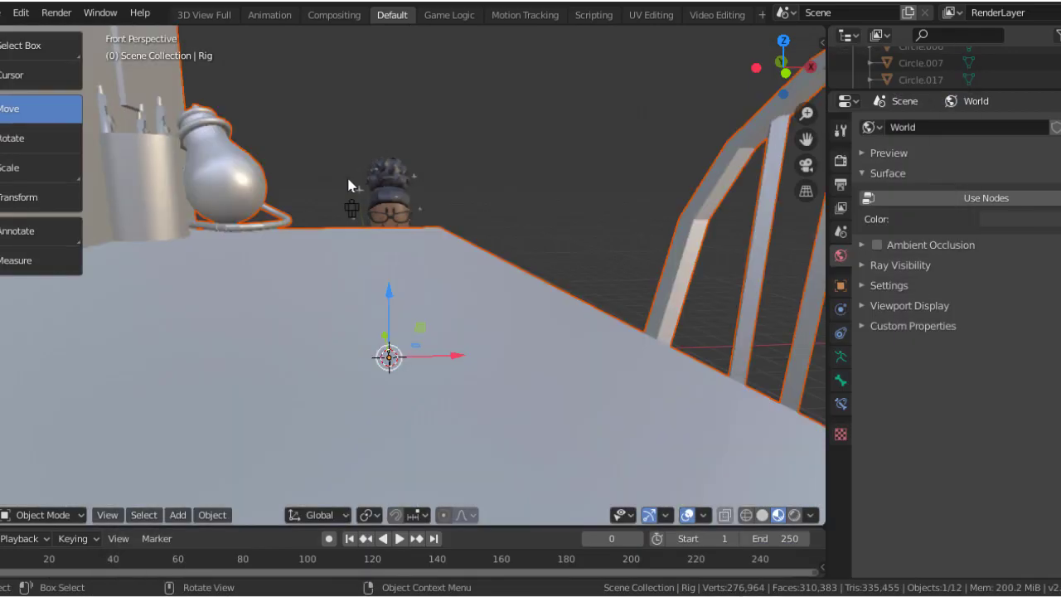
- Slide the avatar along the Y axis into the imported room
{"action": "key", "text": "shift+grave"}
{"action": "key", "text": "s"}
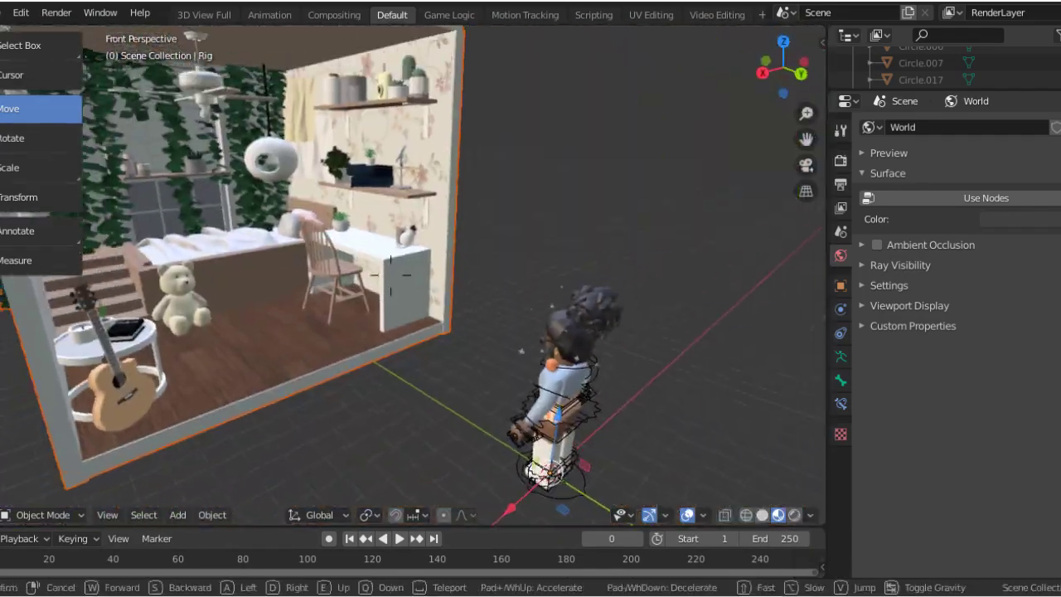
{"action": "left_click", "coordinate": [642, 442]}
{"action": "left_click", "coordinate": [642, 441]}
{"action": "key", "text": "g"}
{"action": "key", "text": "y"}
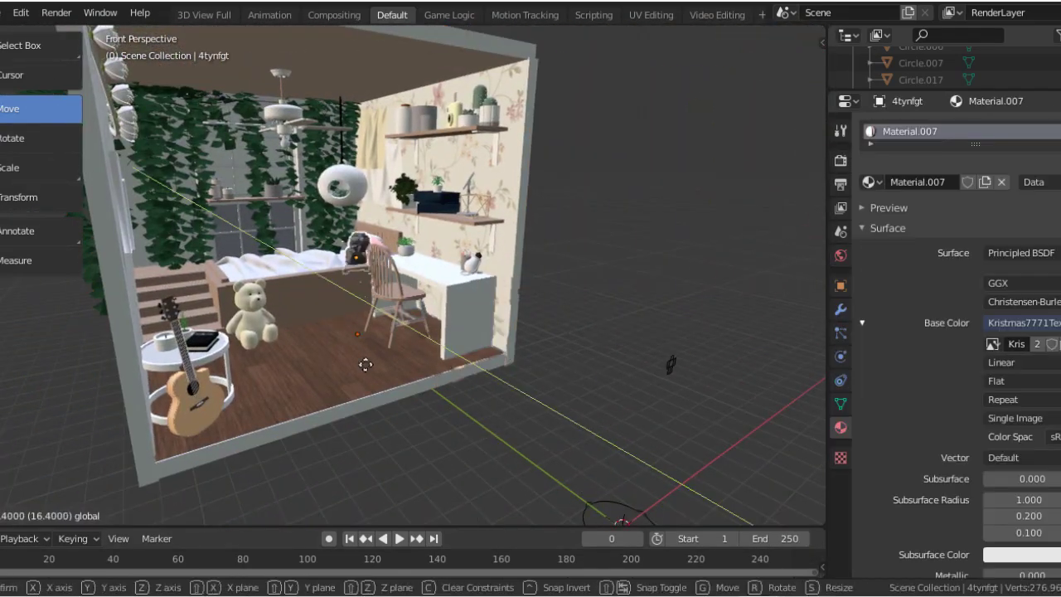
{"action": "left_click", "coordinate": [381, 381]}
- Show the transform panel and set the avatar's Z rotation to 180°
{"action": "key", "text": "shift+grave"}
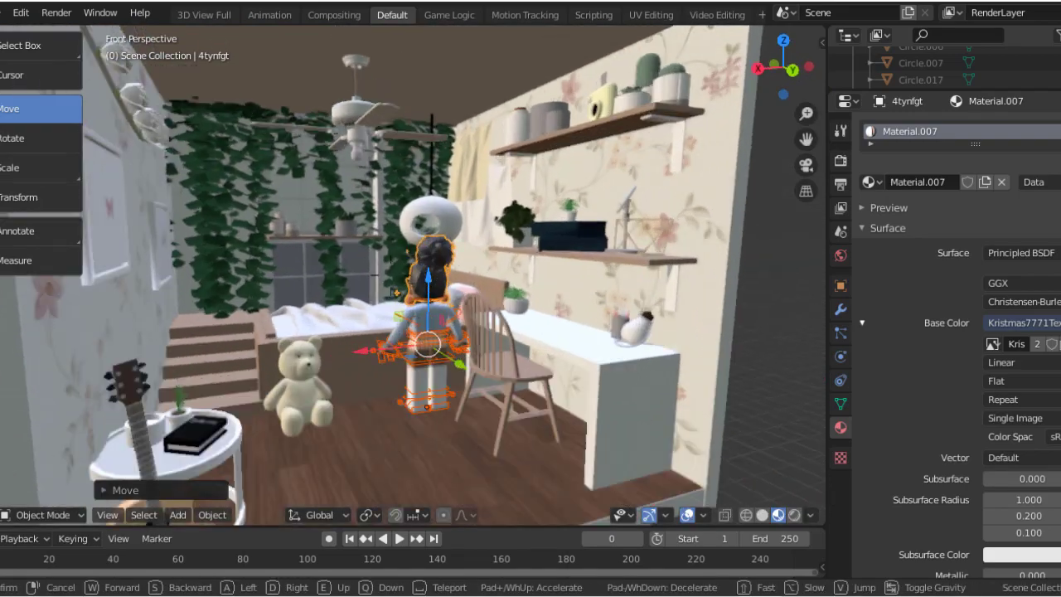
{"action": "key", "text": "w"}
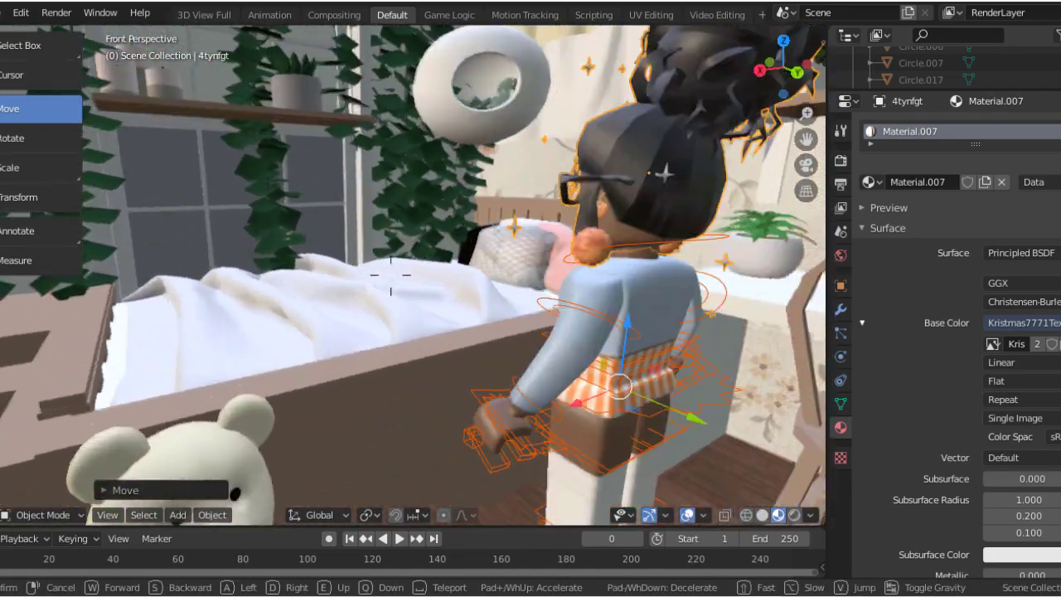
{"action": "left_click", "coordinate": [553, 386]}
{"action": "key", "text": "shift+space"}
{"action": "key", "text": "r"}
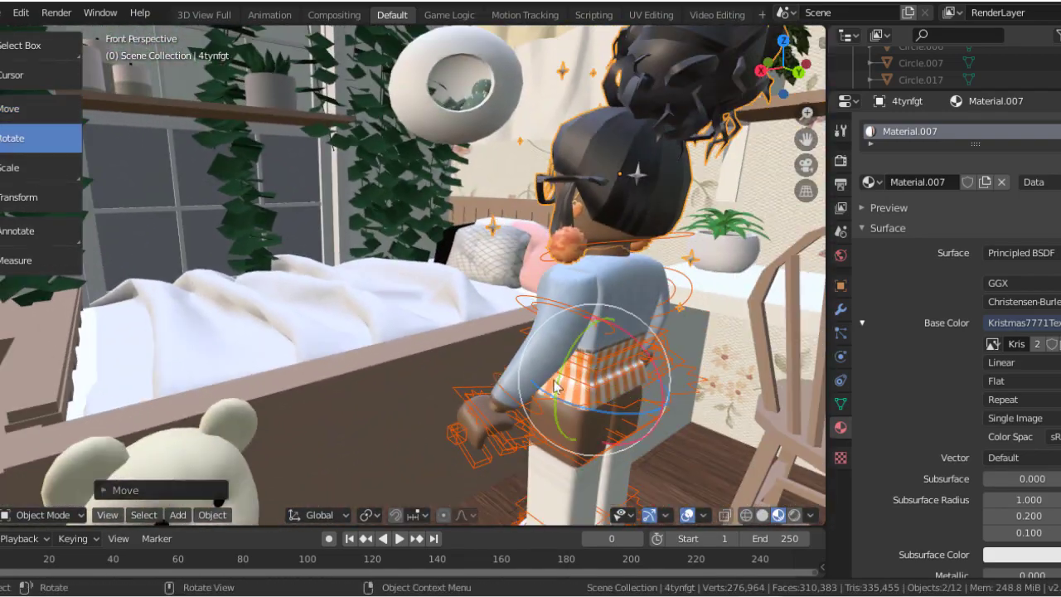
{"action": "key", "text": "n"}
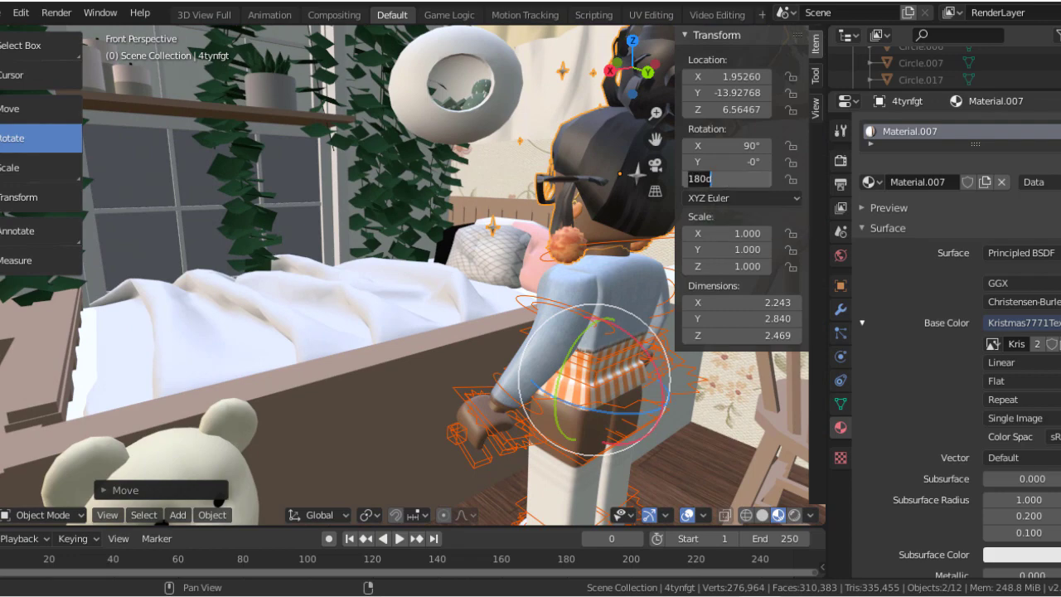
{"action": "key", "text": "ctrl+z"}
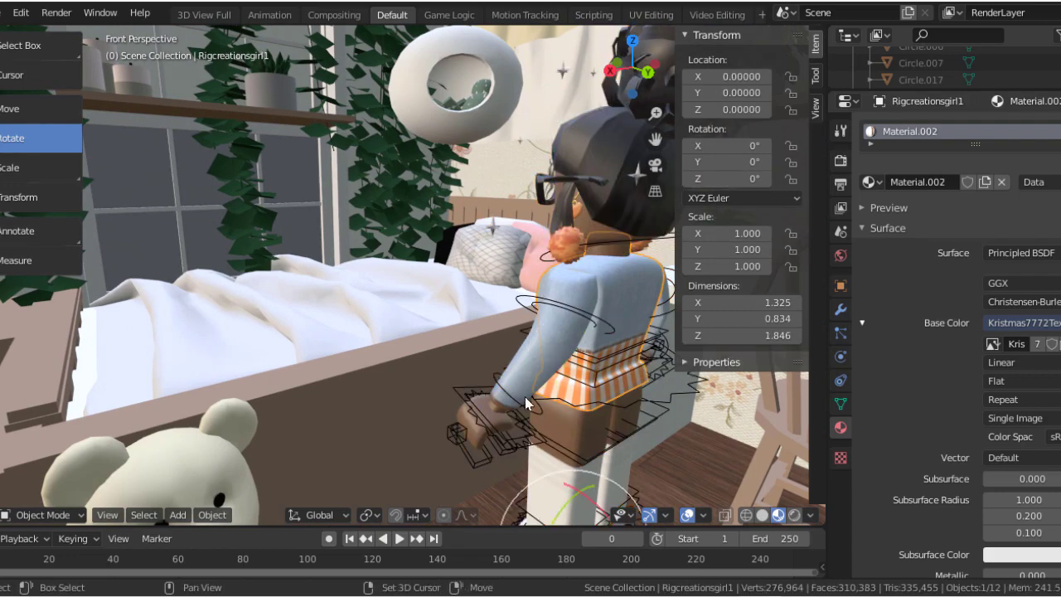
- Select the character's body mesh and its armature rig
{"action": "left_click", "coordinate": [527, 403]}
{"action": "scroll", "coordinate": [414, 299], "scroll_direction": "down", "scroll_amount": 5}
{"action": "scroll", "coordinate": [499, 288], "scroll_direction": "up", "scroll_amount": 4}
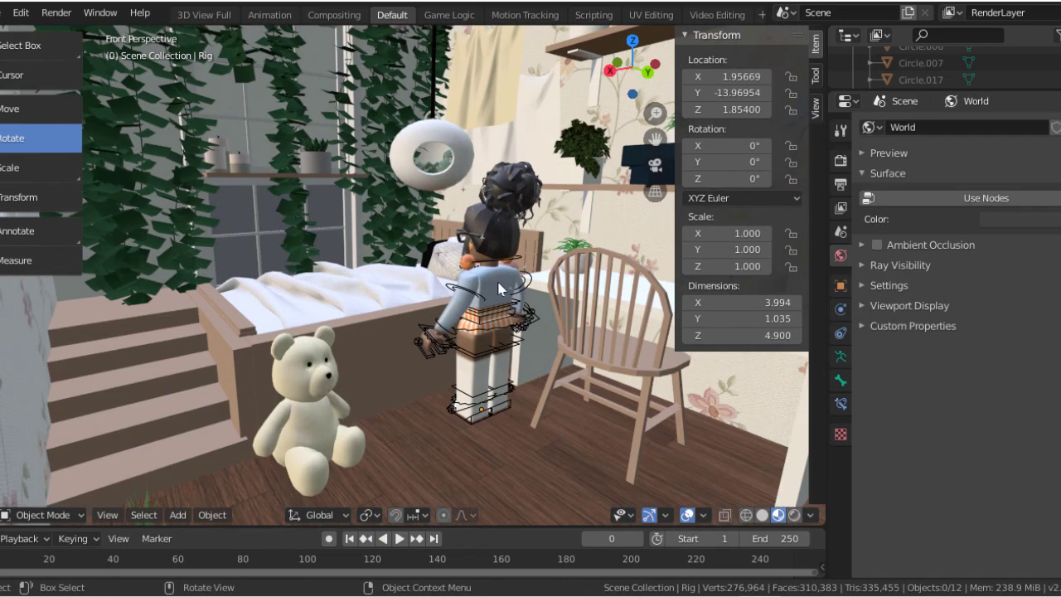
{"action": "left_click", "coordinate": [499, 289]}
{"action": "scroll", "coordinate": [570, 279], "scroll_direction": "up", "scroll_amount": 1}
{"action": "left_click", "coordinate": [506, 417]}
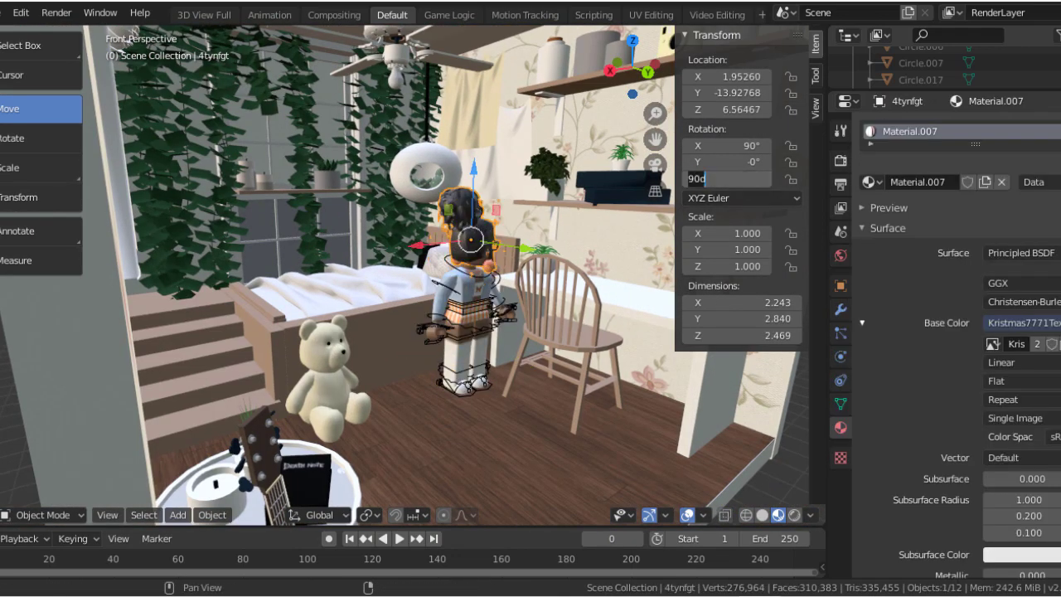
{"action": "scroll", "coordinate": [472, 290], "scroll_direction": "up", "scroll_amount": 6}
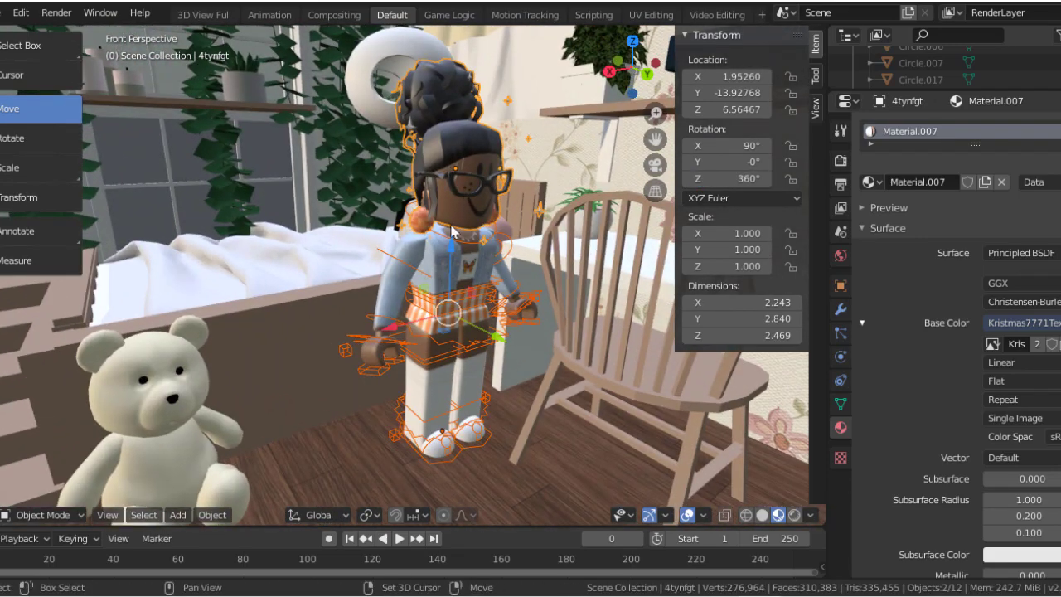
- Move the avatar along X to sit between the teddy bear and the chair
{"action": "key", "text": "g"}
{"action": "key", "text": "x"}
{"action": "left_click", "coordinate": [319, 347]}
{"action": "key", "text": "shift+grave"}
{"action": "key", "text": "w"}
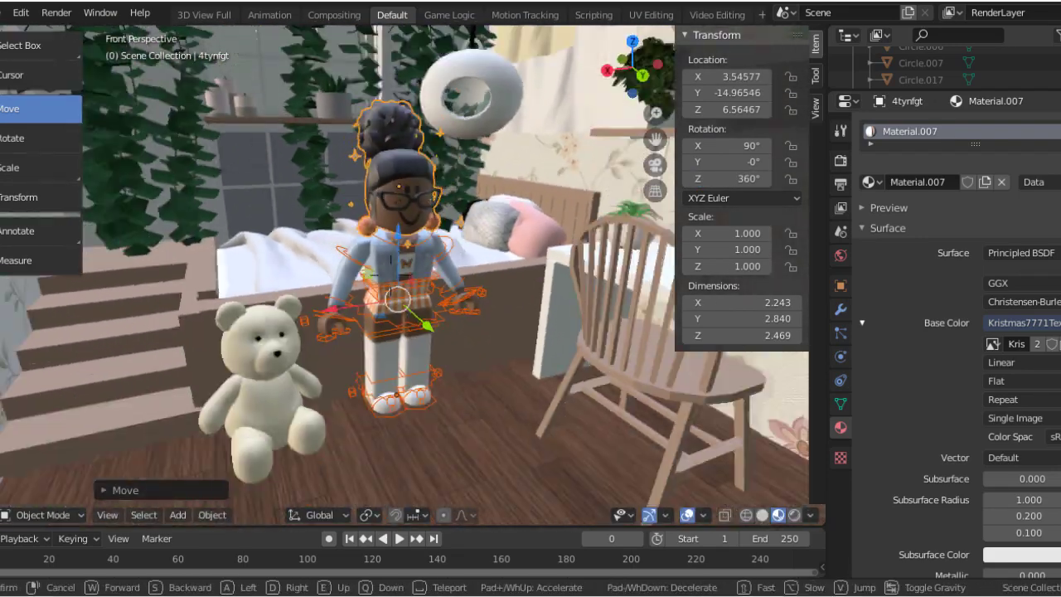
{"action": "key", "text": "Escape"}
{"action": "key", "text": "ctrl+Tab"}
- Rotate the lower leg and thigh bones to start bending the leg
{"action": "left_click", "coordinate": [363, 445]}
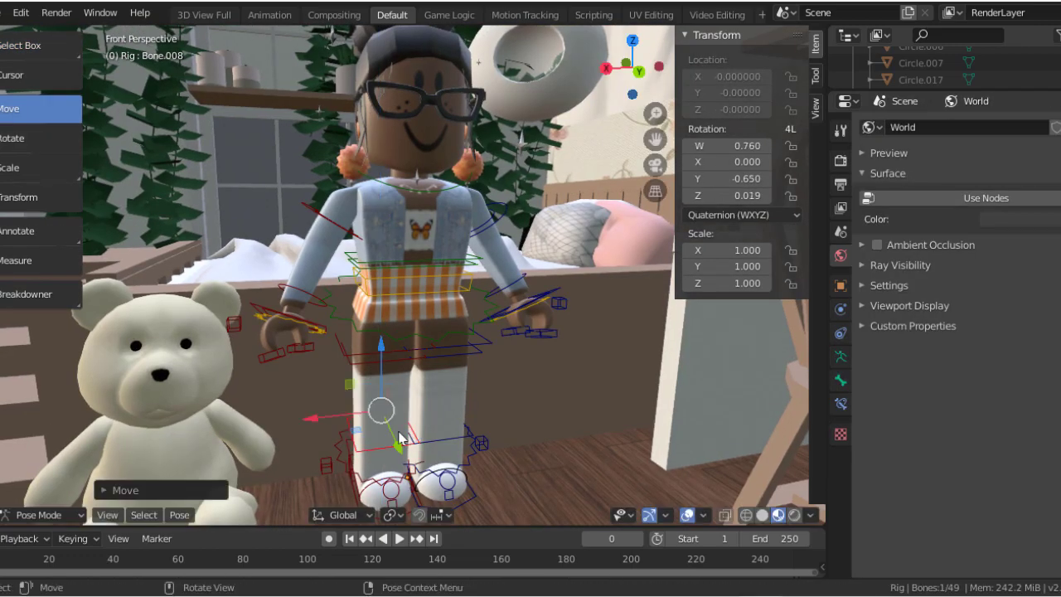
{"action": "left_click", "coordinate": [2, 143]}
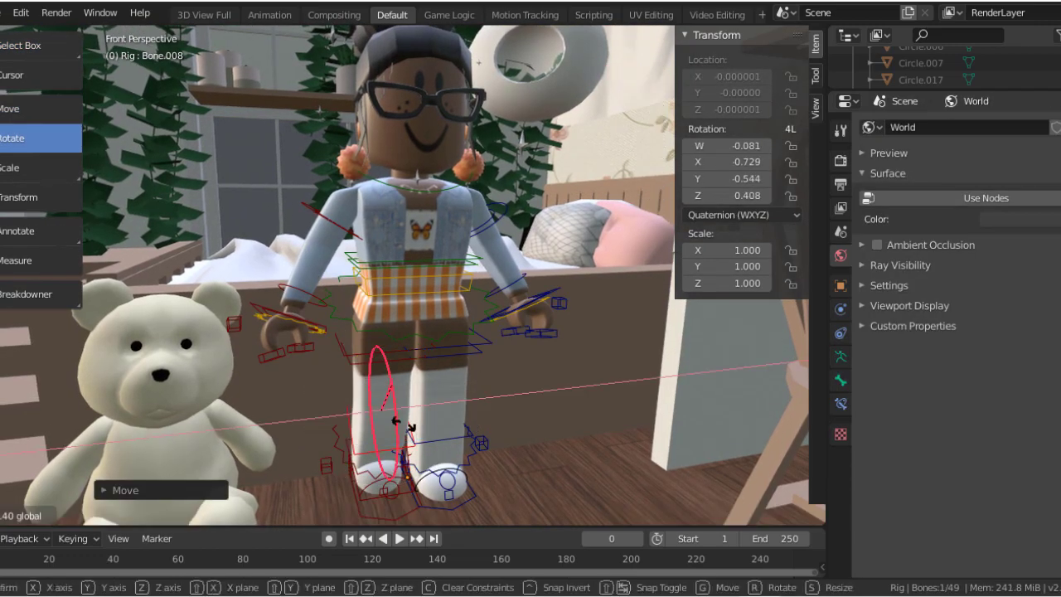
{"action": "left_click", "coordinate": [454, 428]}
{"action": "left_click", "coordinate": [391, 313]}
{"action": "key", "text": "r"}
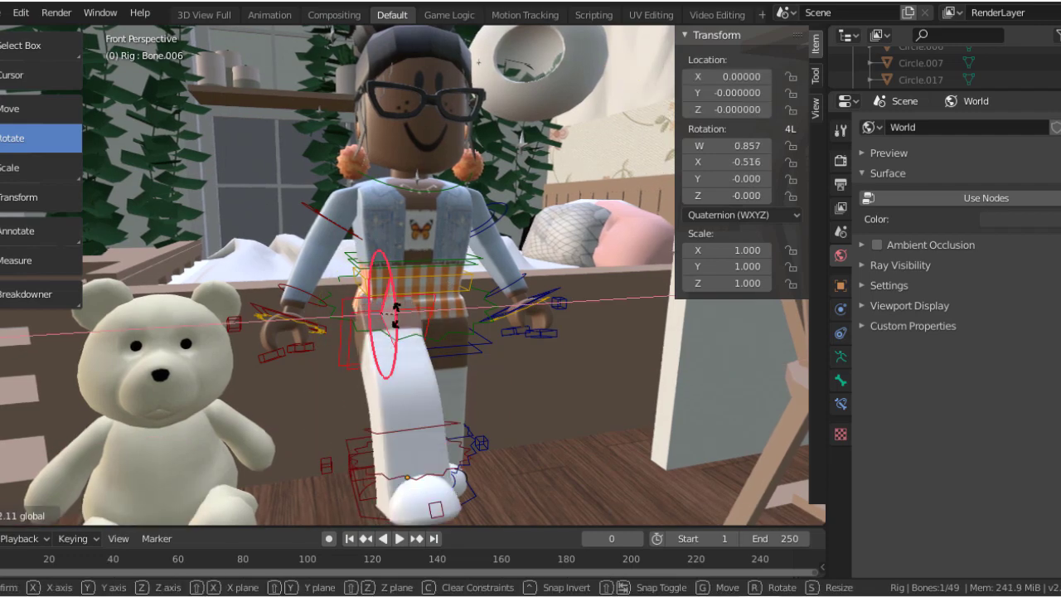
{"action": "left_click", "coordinate": [397, 439]}
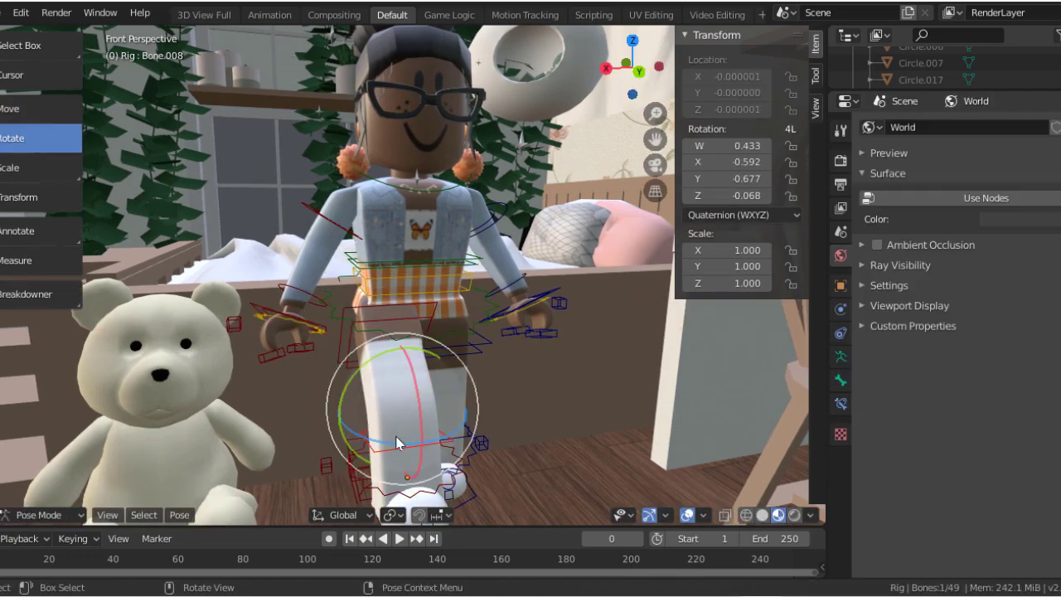
{"action": "left_click", "coordinate": [432, 389]}
- Rotate the leg bone on the Y and X axes to bend it forward
{"action": "key", "text": "shift+grave"}
{"action": "key", "text": "r"}
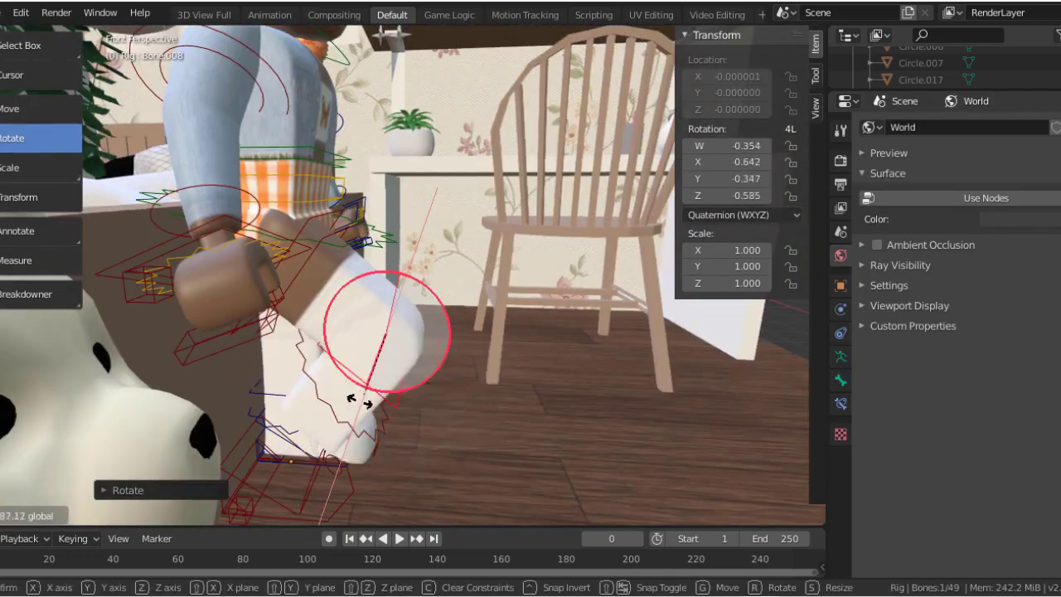
{"action": "key", "text": "y"}
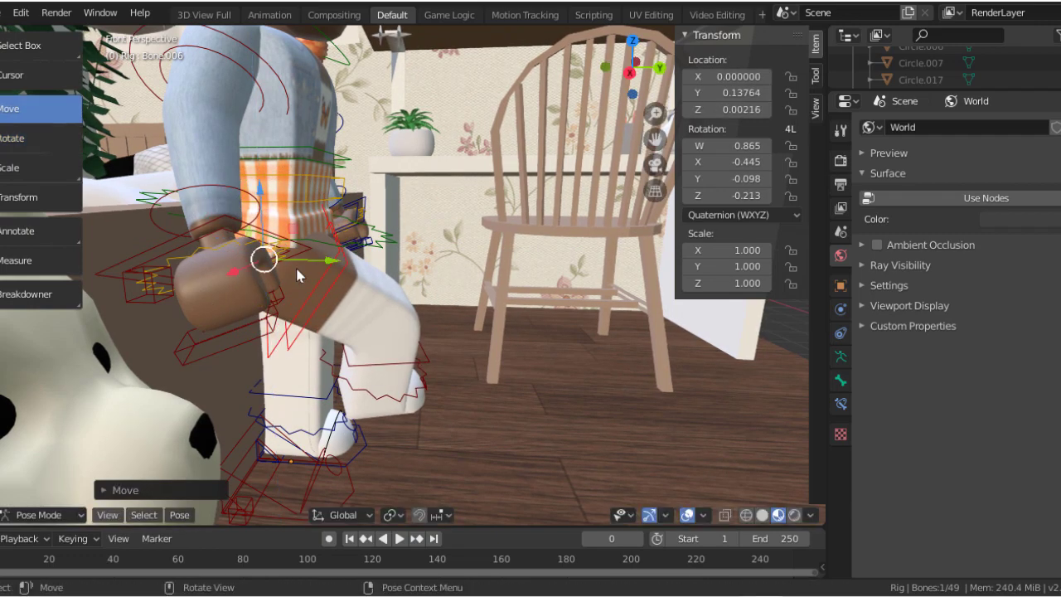
{"action": "middle_click_drag", "start_coordinate": [253, 195], "coordinate": [493, 340]}
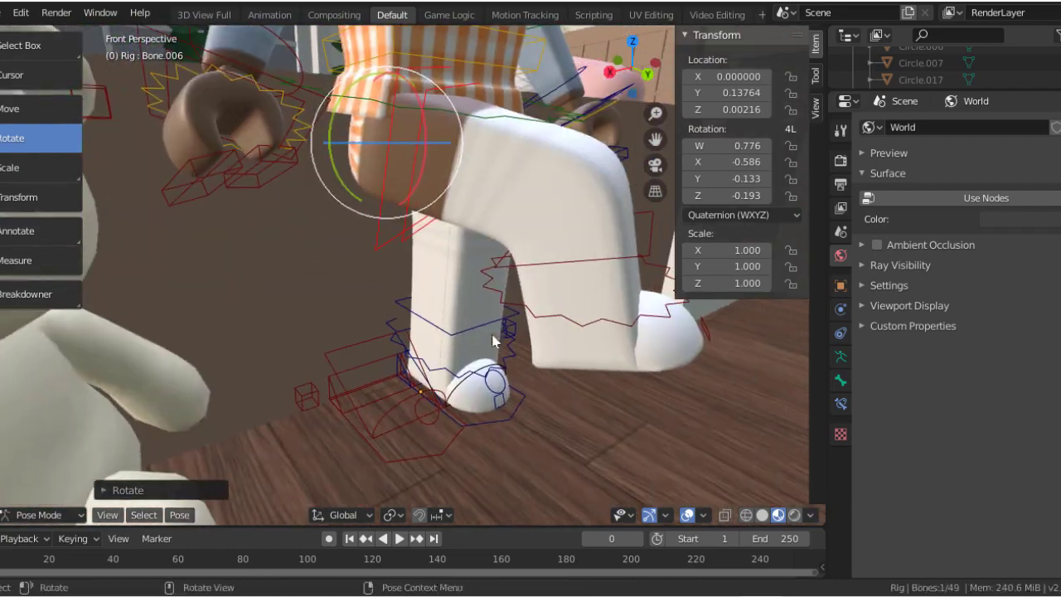
{"action": "left_click_drag", "start_coordinate": [488, 244], "coordinate": [467, 244]}
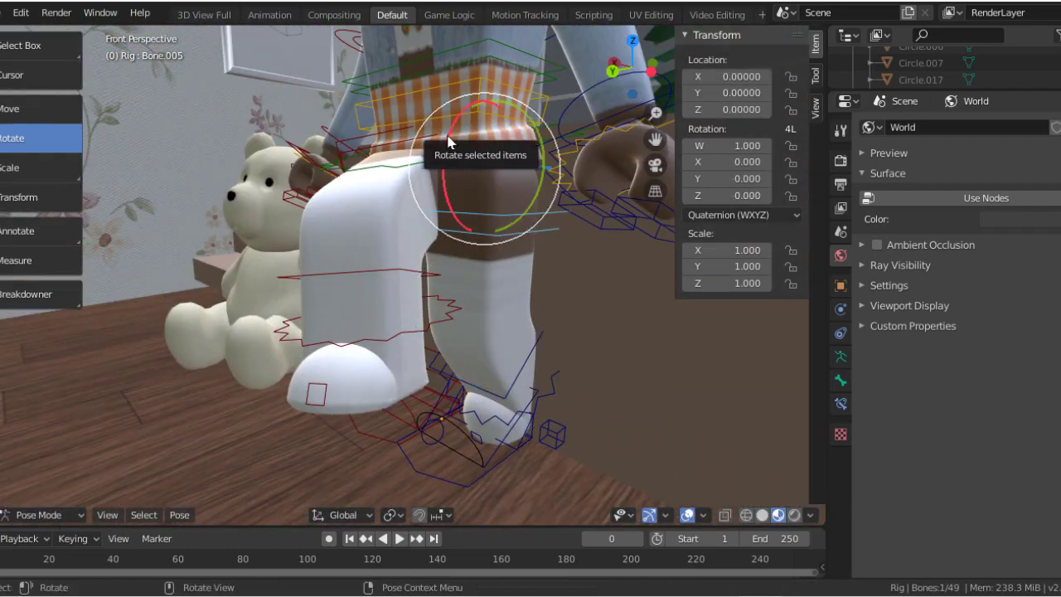
{"action": "left_click_drag", "start_coordinate": [447, 142], "coordinate": [470, 112]}
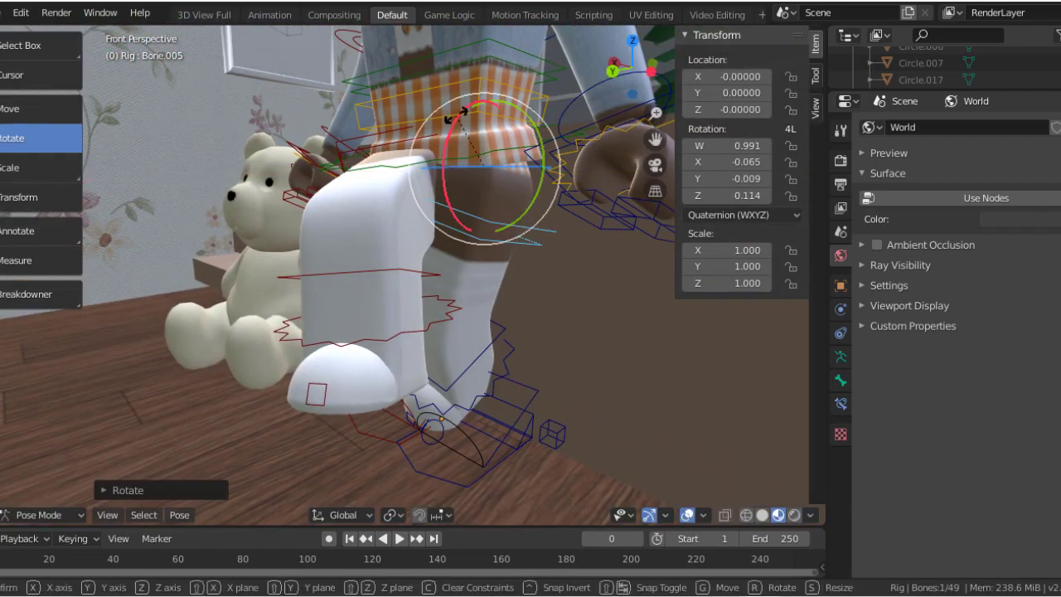
- Swing the thigh up at the hip to finish the crossed-leg seat, then open render Output settings
{"action": "key", "text": "shift+grave"}
{"action": "key", "text": "s"}
{"action": "key", "text": "w"}
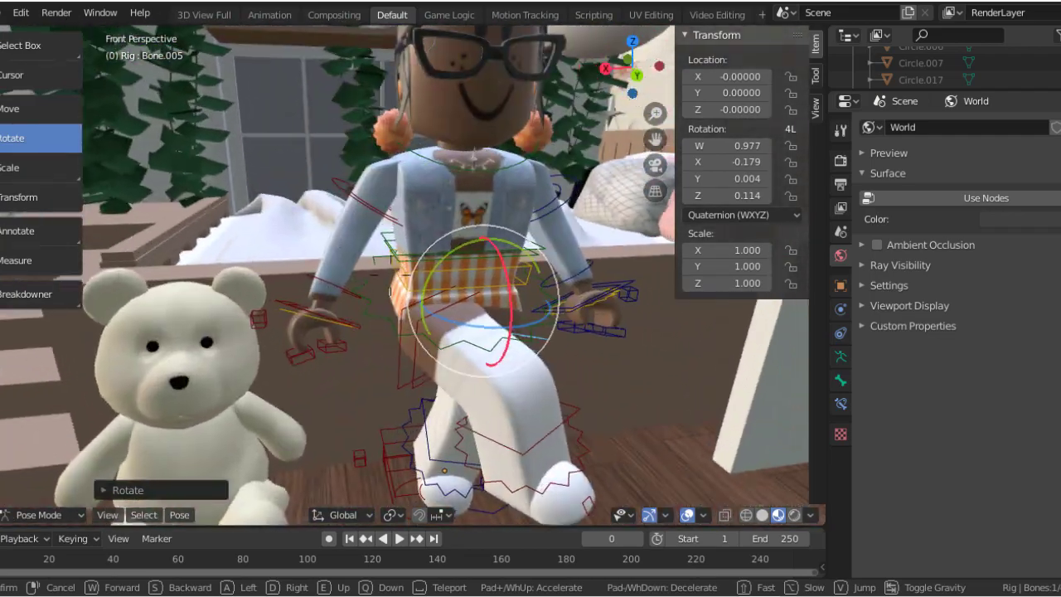
{"action": "left_click", "coordinate": [278, 371]}
{"action": "left_click", "coordinate": [278, 371]}
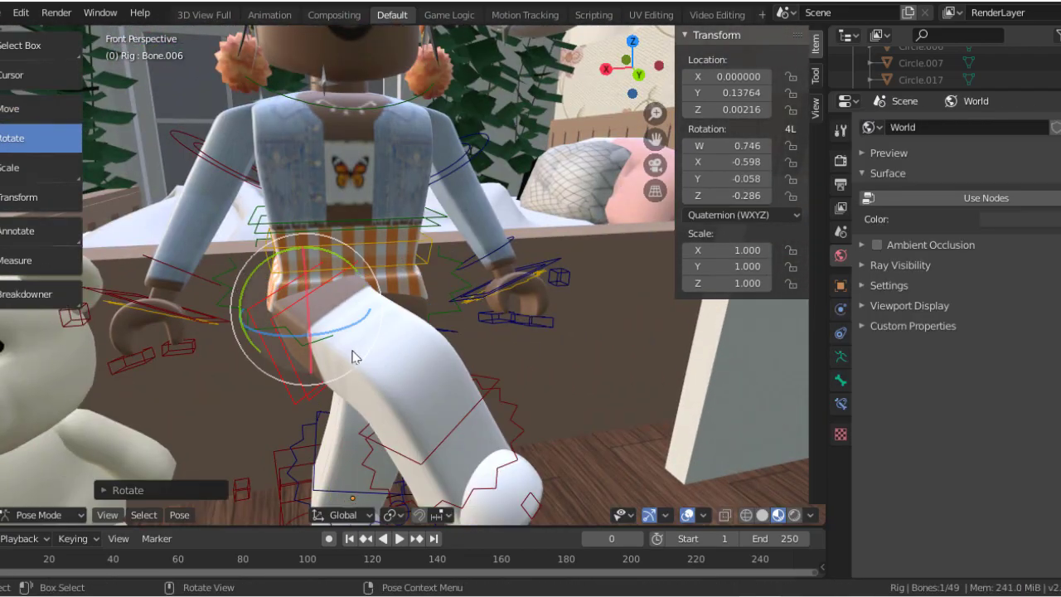
{"action": "left_click", "coordinate": [303, 280]}
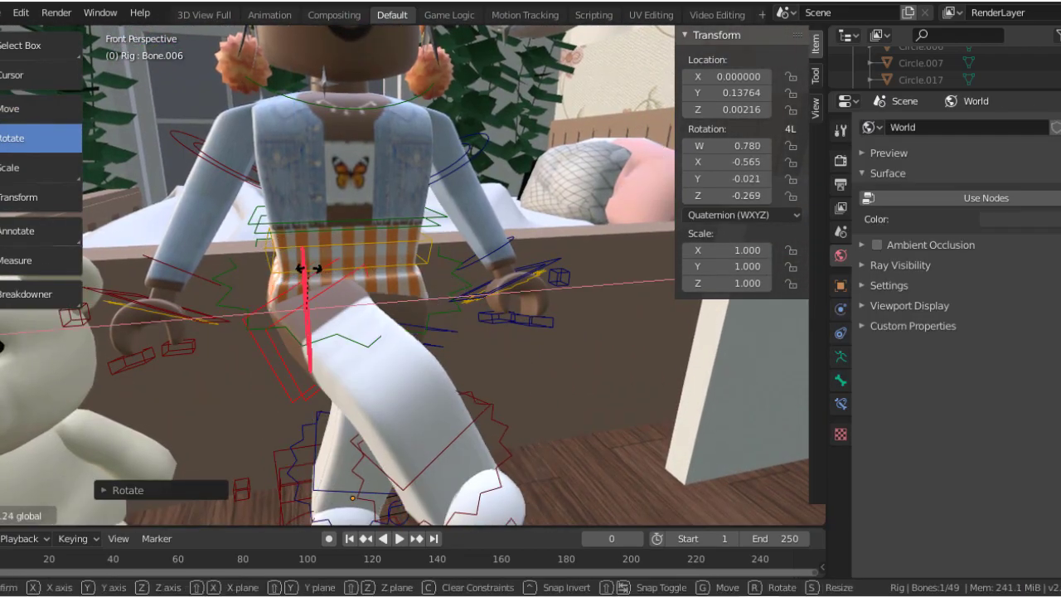
{"action": "left_click_drag", "start_coordinate": [250, 284], "coordinate": [237, 298]}
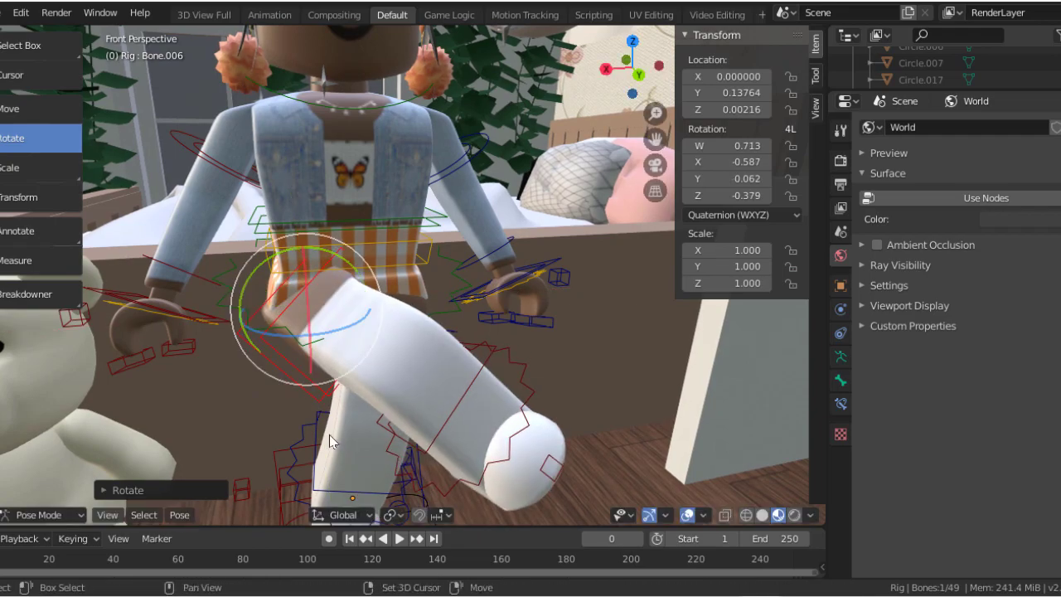
{"action": "middle_click_drag", "start_coordinate": [330, 440], "coordinate": [471, 257]}
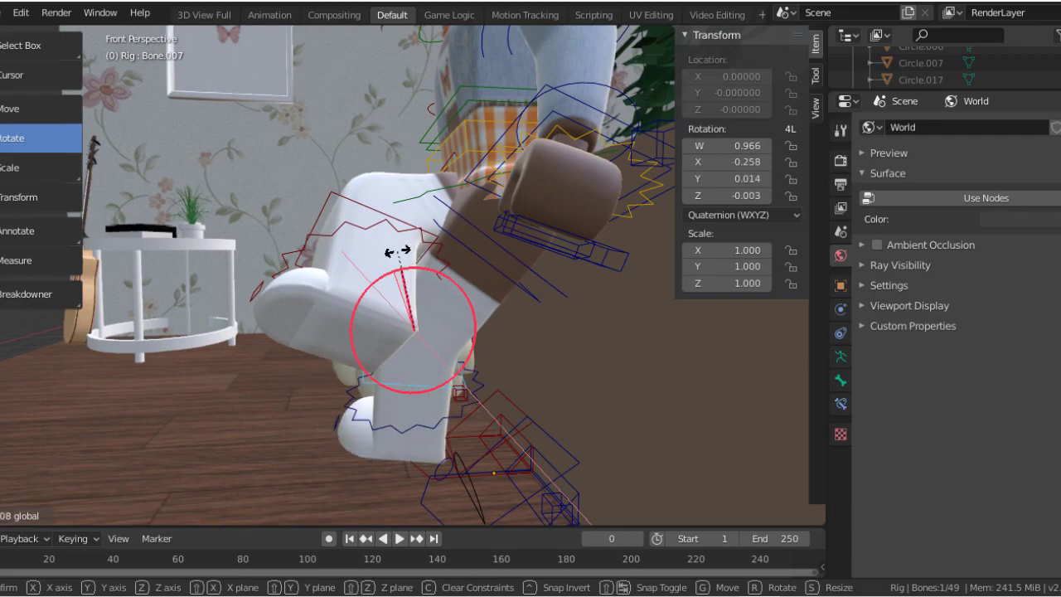
{"action": "left_click", "coordinate": [396, 251]}
{"action": "middle_click_drag", "start_coordinate": [396, 251], "coordinate": [370, 331]}
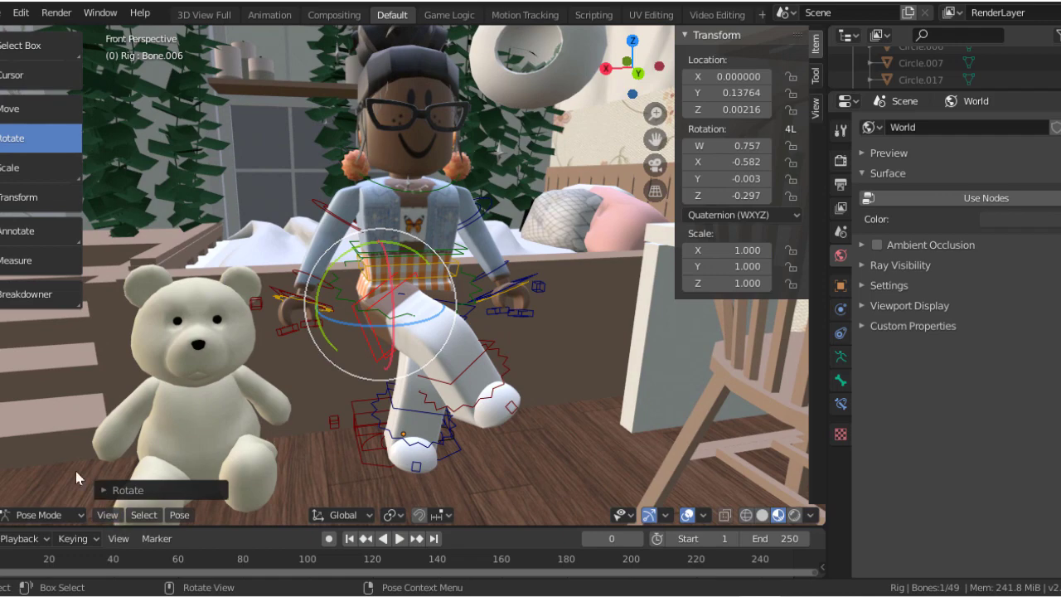
{"action": "left_click", "coordinate": [841, 183]}
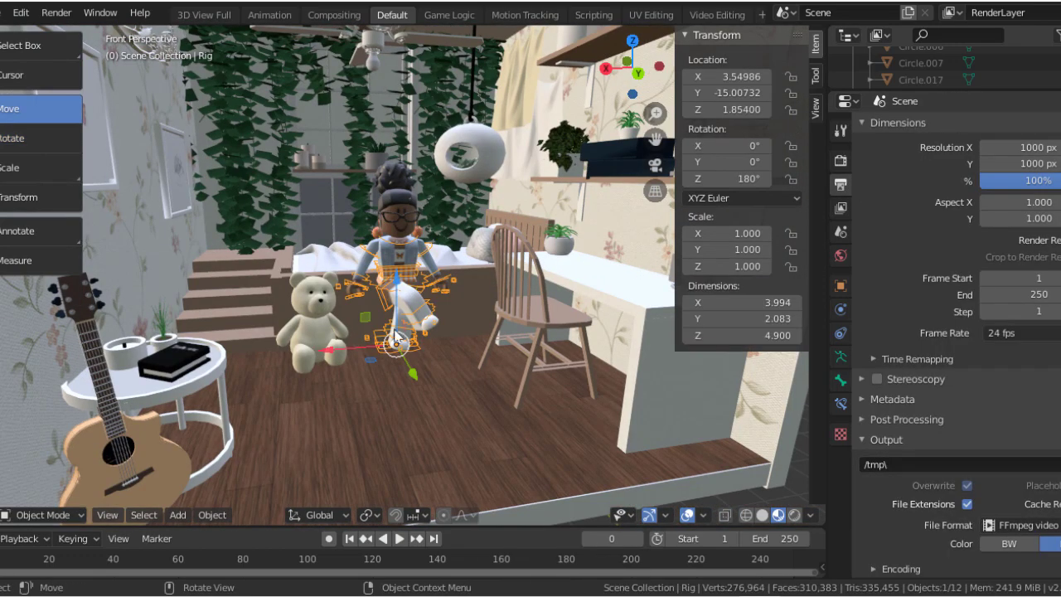
- Add a camera and steer it to frame the seated character
{"action": "key", "text": "shift+a"}
{"action": "left_click", "coordinate": [244, 502]}
{"action": "key", "text": "ctrl+KP_0"}
{"action": "key", "text": "shift+grave"}
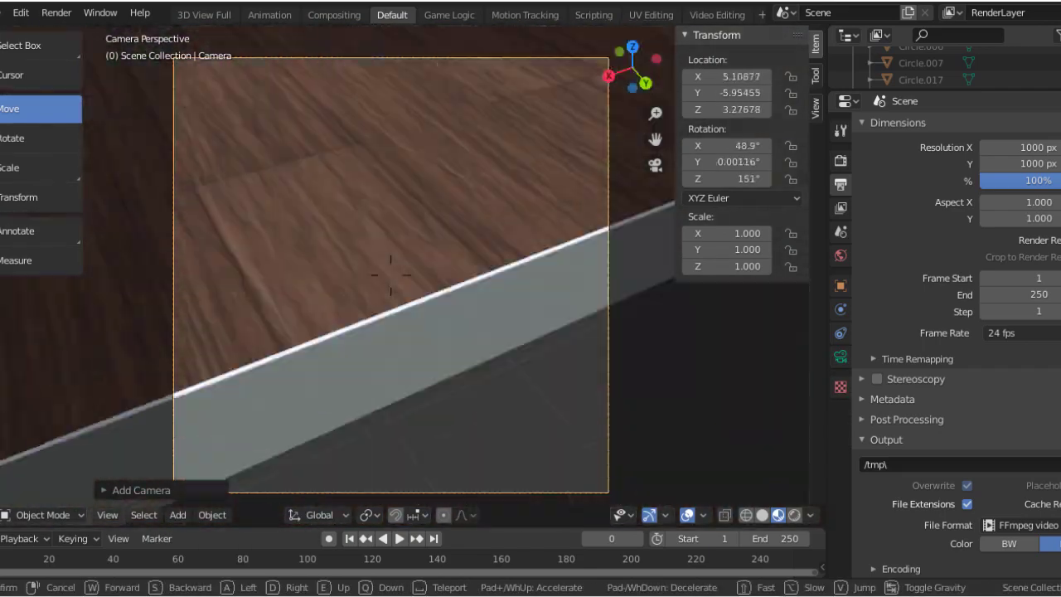
{"action": "key", "text": "e"}
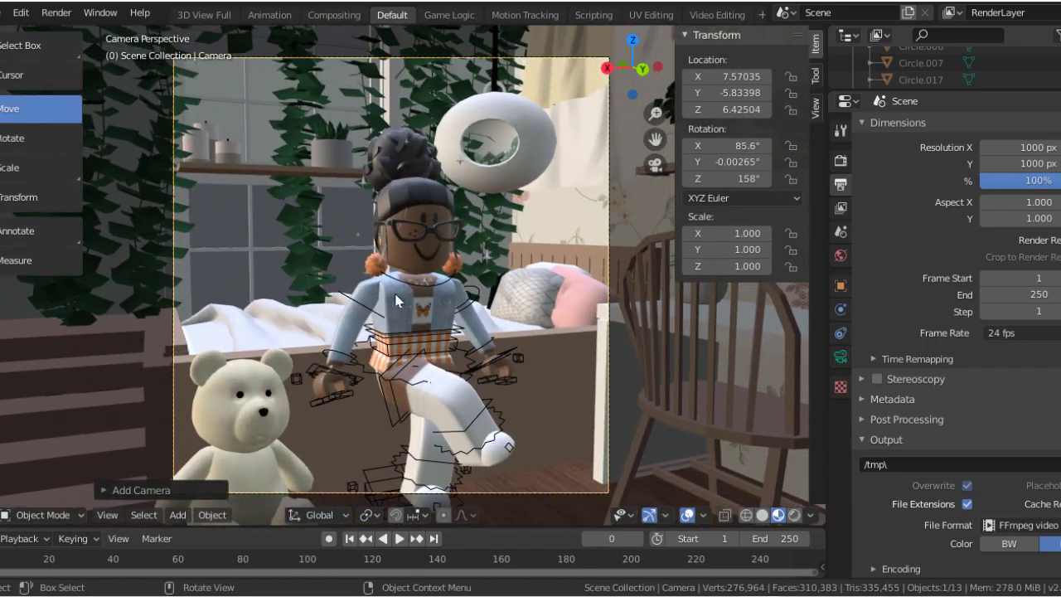
{"action": "key", "text": "KP_1"}
{"action": "key", "text": "shift+grave"}
{"action": "key", "text": "w"}
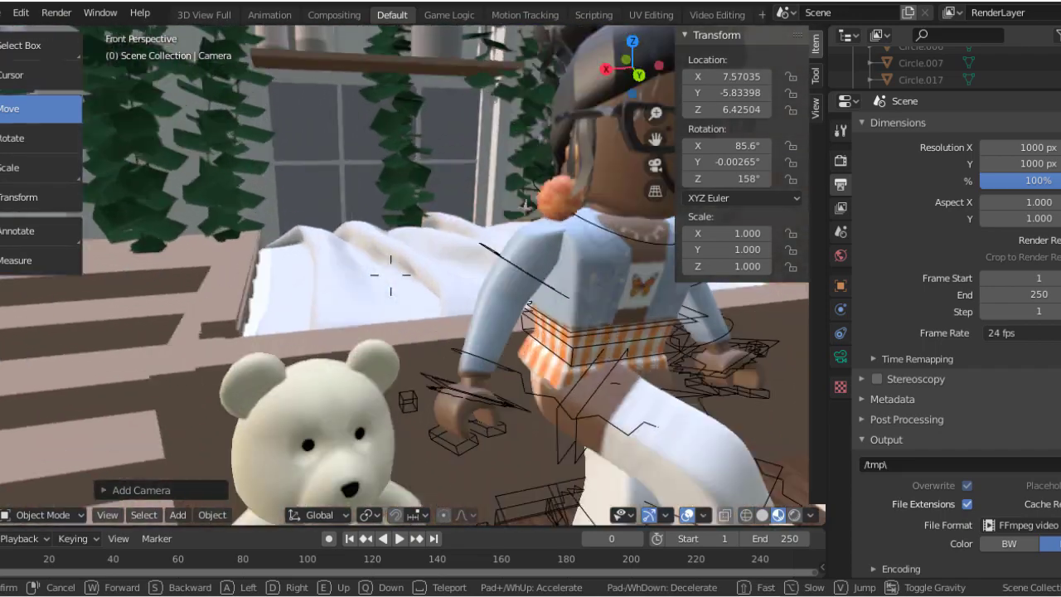
{"action": "key", "text": "s"}
{"action": "key", "text": "Return"}
{"action": "key", "text": "KP_0"}
- Turn the avatar's head around the Z axis and tilt it slightly
{"action": "left_click", "coordinate": [464, 231]}
{"action": "key", "text": "shift+space"}
{"action": "key", "text": "r"}
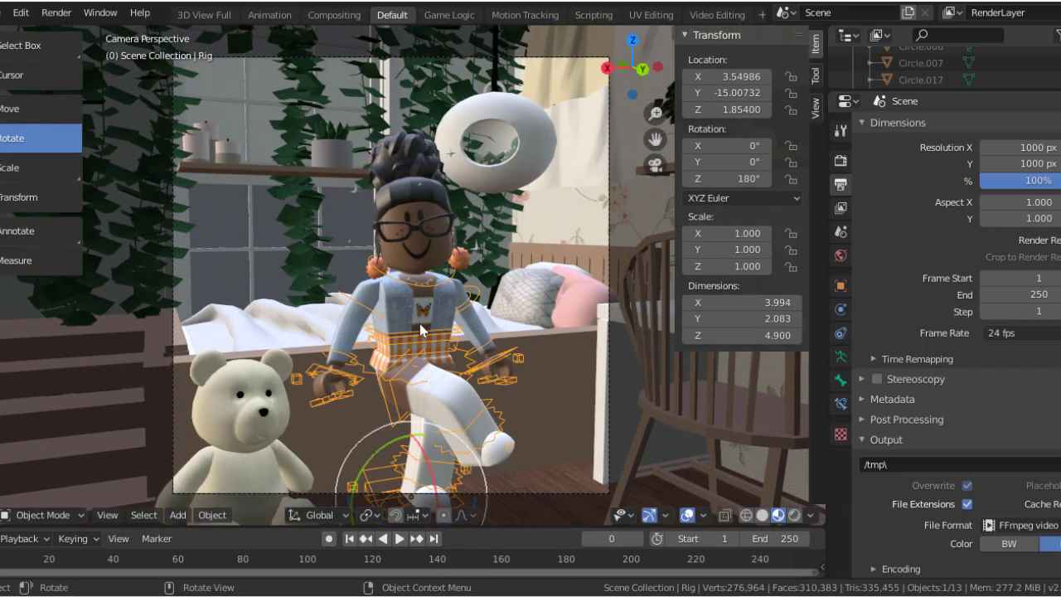
{"action": "key", "text": "r"}
{"action": "key", "text": "z"}
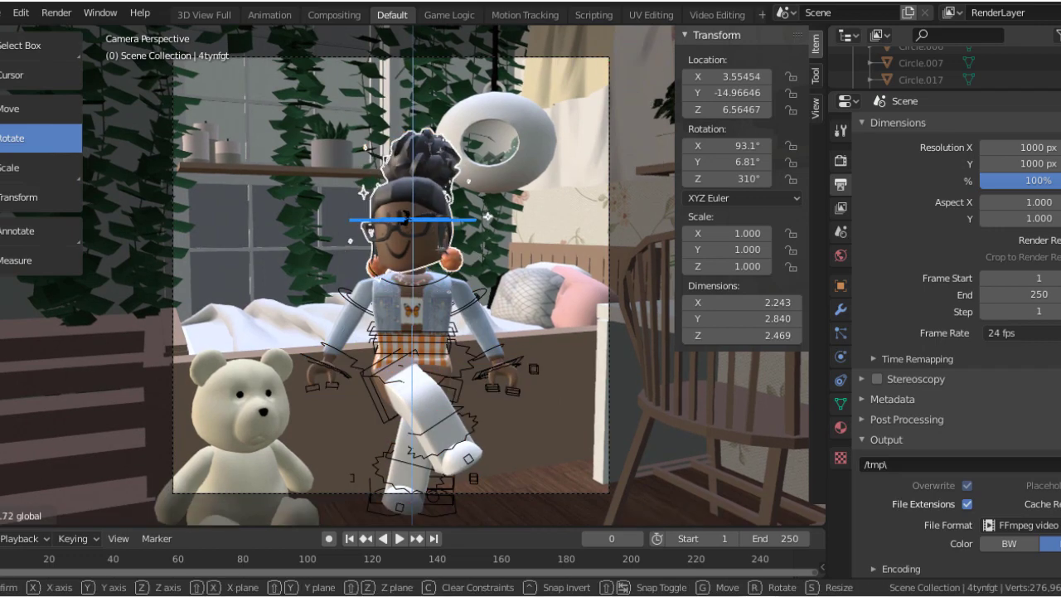
{"action": "left_click_drag", "start_coordinate": [437, 192], "coordinate": [426, 205]}
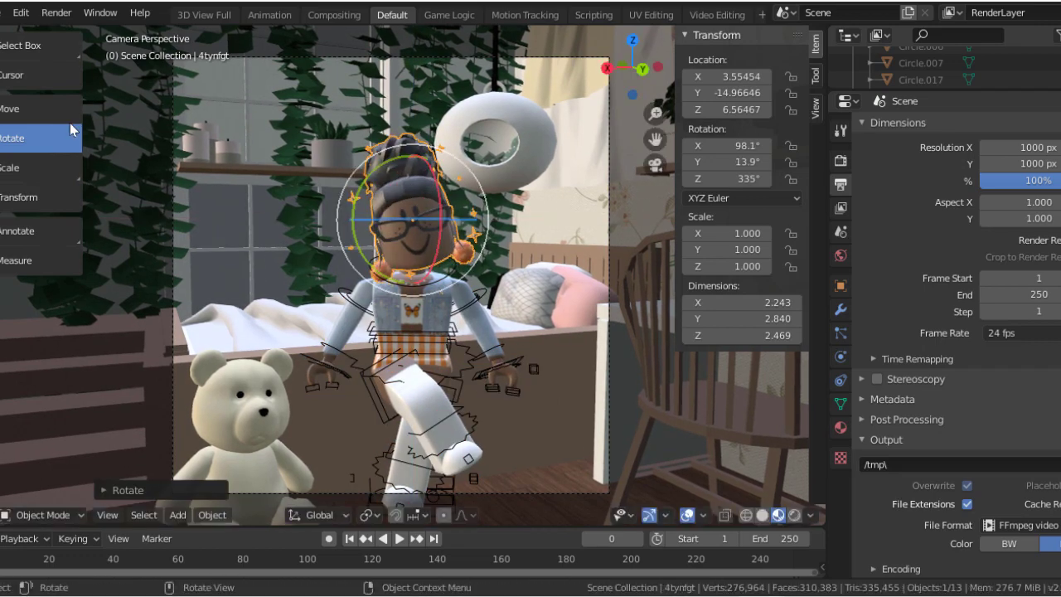
{"action": "left_click", "coordinate": [361, 226]}
{"action": "middle_click_drag", "start_coordinate": [360, 225], "coordinate": [418, 197]}
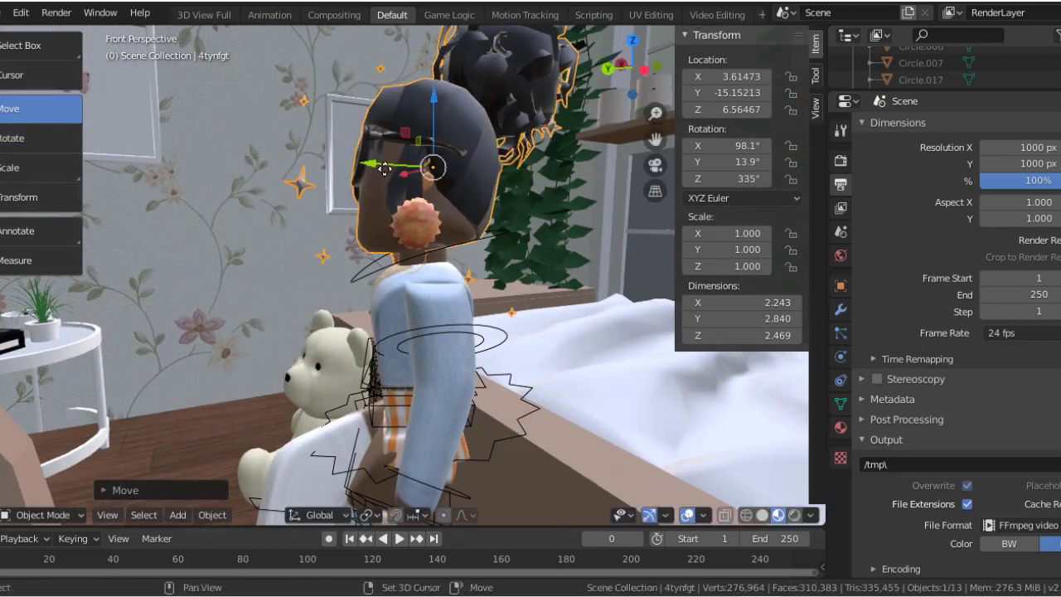
- Raise the head higher on the body along the Z axis
{"action": "key", "text": "KP_1"}
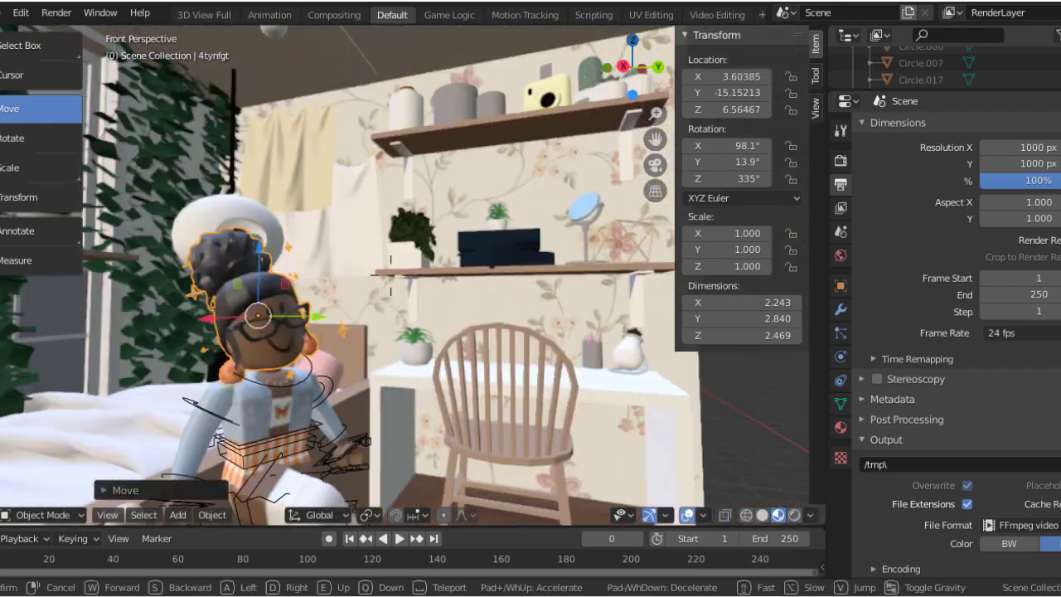
{"action": "key", "text": "Return"}
{"action": "key", "text": "g"}
{"action": "key", "text": "z"}
{"action": "left_click", "coordinate": [379, 315]}
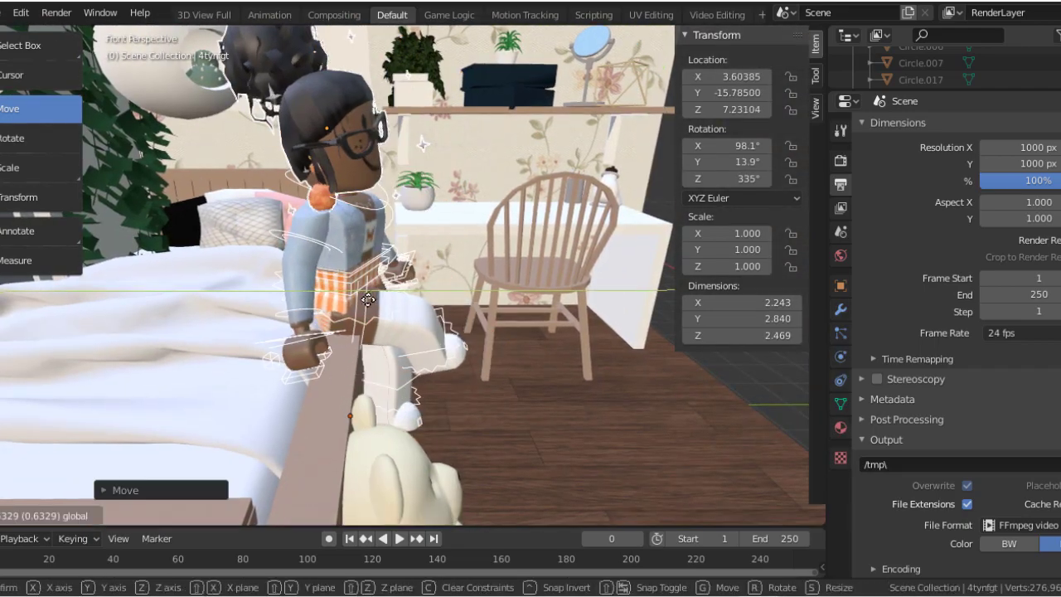
- Check the shot through the camera and start nudging the avatar along Y
{"action": "key", "text": "KP_0"}
{"action": "key", "text": "g"}
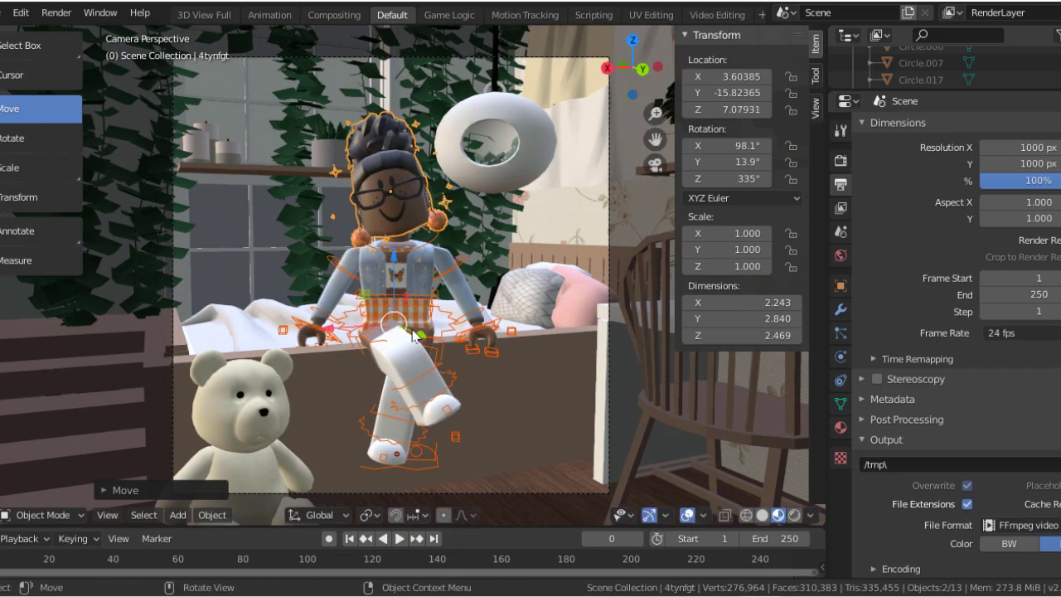
{"action": "key", "text": "g"}
{"action": "key", "text": "y"}
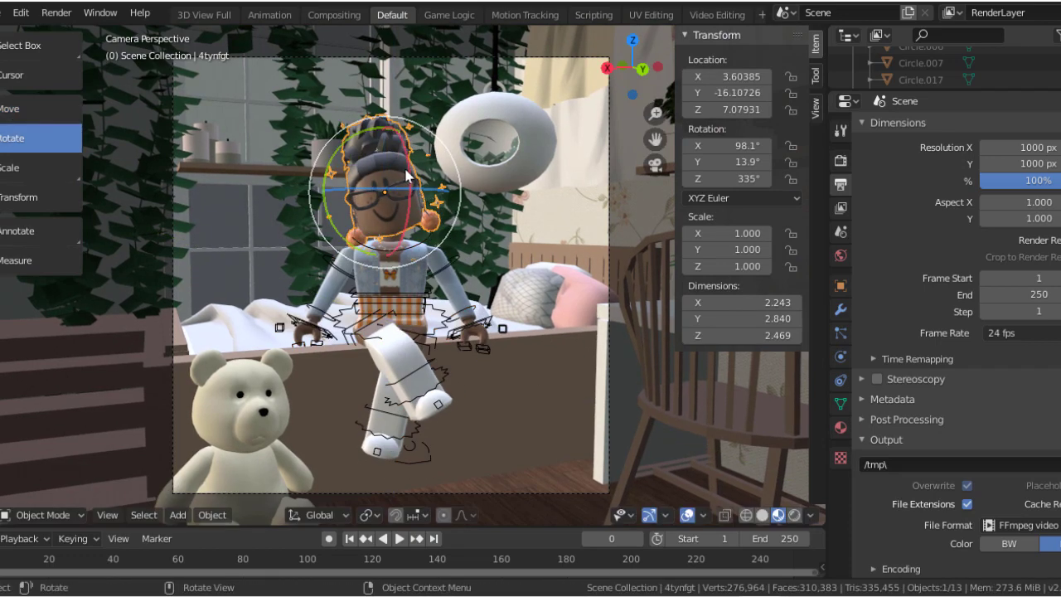
- Nudge the avatar along X, then preview the scene rendered from a front perspective view
{"action": "key", "text": "g"}
{"action": "key", "text": "x"}
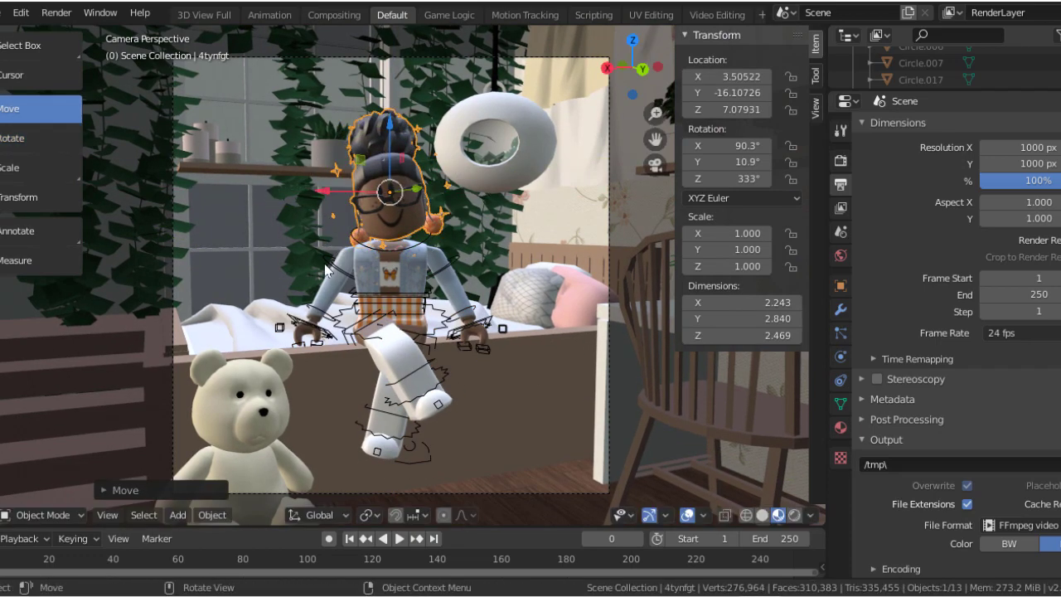
{"action": "left_click", "coordinate": [794, 515]}
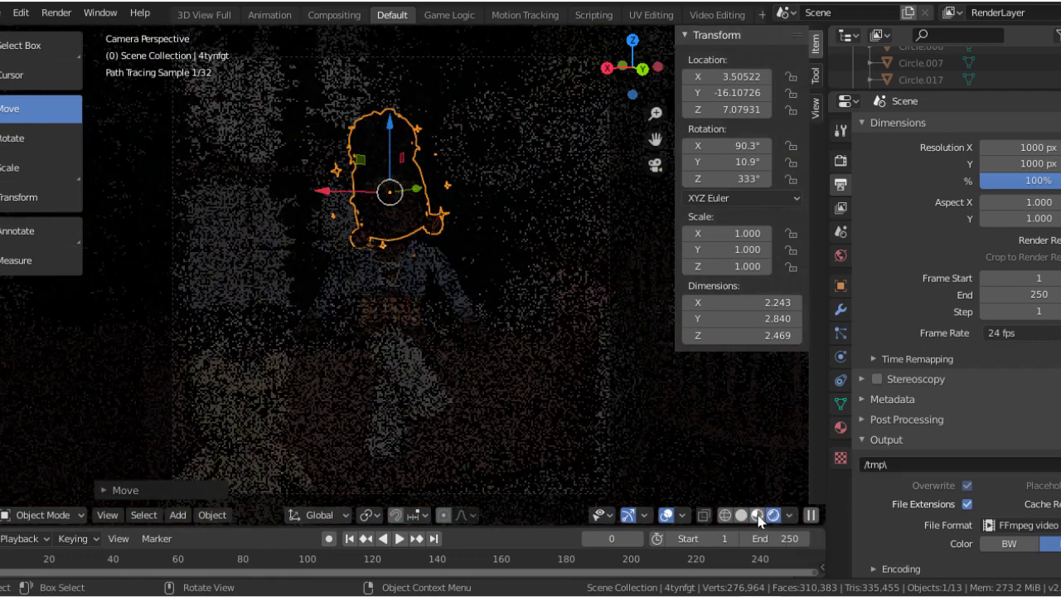
{"action": "left_click", "coordinate": [777, 514]}
{"action": "key", "text": "KP_1"}
{"action": "key", "text": "KP_5"}
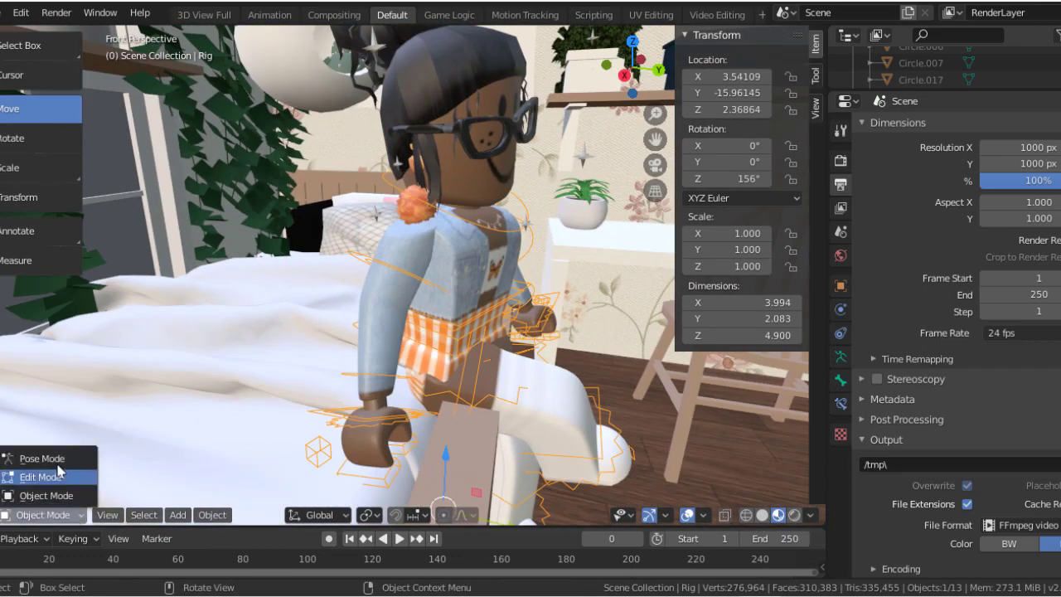
- In Pose Mode, shift the torso bone and rotate the arm and torso bones toward a seated pose
{"action": "left_click", "coordinate": [42, 458]}
{"action": "mouse_move", "coordinate": [414, 241]}
{"action": "left_mouse_down"}
{"action": "mouse_move", "coordinate": [428, 204]}
{"action": "mouse_move", "coordinate": [388, 284]}
{"action": "mouse_move", "coordinate": [404, 292]}
{"action": "left_mouse_up"}
{"action": "left_click", "coordinate": [404, 292]}
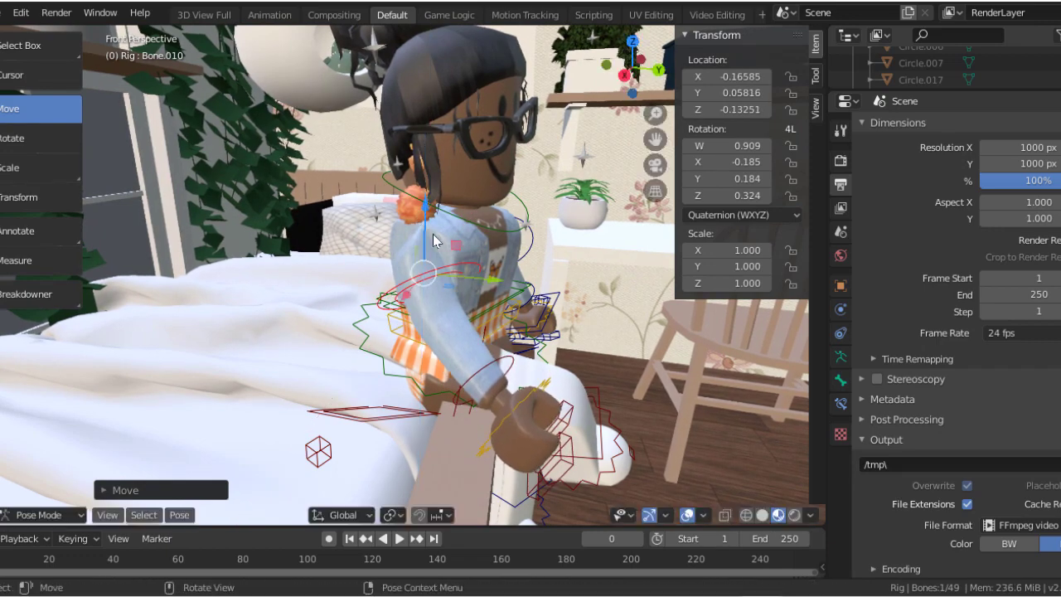
{"action": "middle_click_drag", "start_coordinate": [404, 292], "coordinate": [300, 282]}
{"action": "left_click_drag", "start_coordinate": [247, 199], "coordinate": [241, 217]}
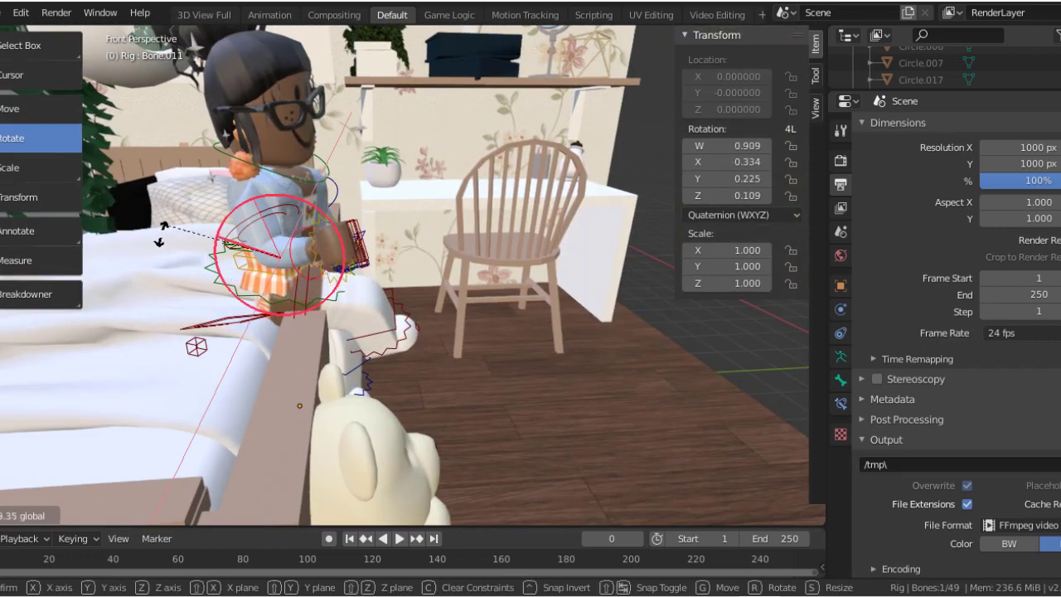
{"action": "left_click", "coordinate": [332, 249]}
{"action": "left_click_drag", "start_coordinate": [364, 207], "coordinate": [348, 248]}
{"action": "middle_click_drag", "start_coordinate": [332, 248], "coordinate": [381, 216]}
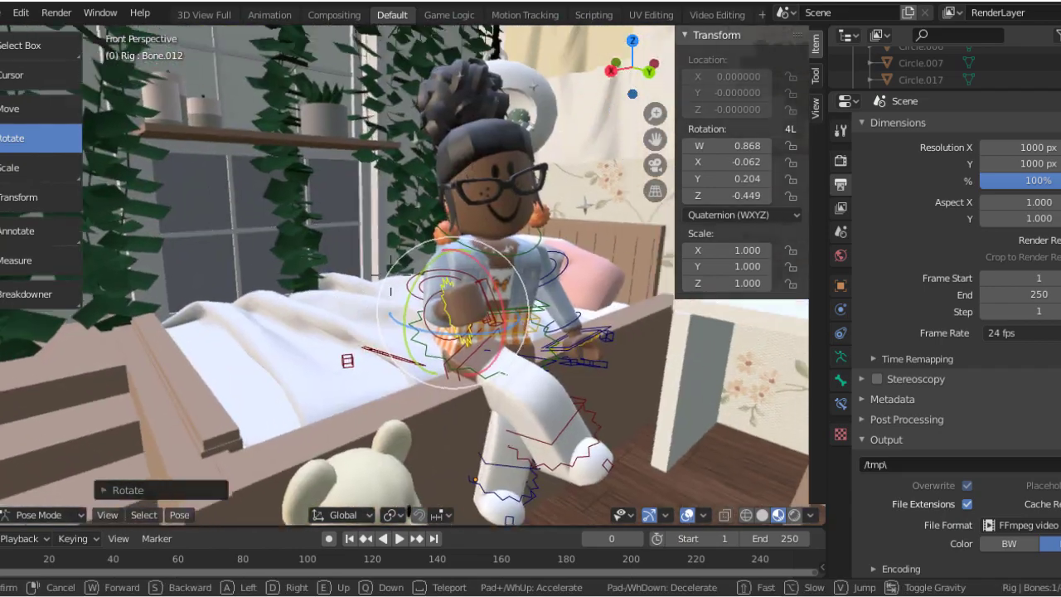
{"action": "scroll", "coordinate": [382, 215], "scroll_direction": "up", "scroll_amount": 3}
{"action": "left_click", "coordinate": [379, 203]}
{"action": "left_click_drag", "start_coordinate": [379, 204], "coordinate": [398, 232]}
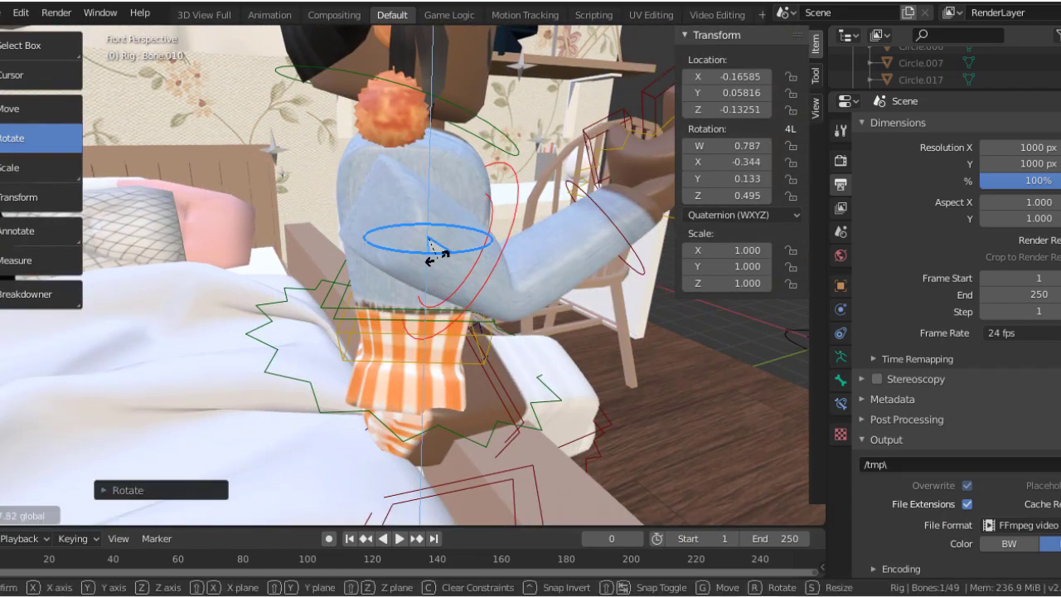
- Refine the arm rotation and the torso bone's rotation and position, checking through the render camera
{"action": "key", "text": "KP_0"}
{"action": "left_click", "coordinate": [344, 252]}
{"action": "key", "text": "r"}
{"action": "left_click", "coordinate": [278, 232]}
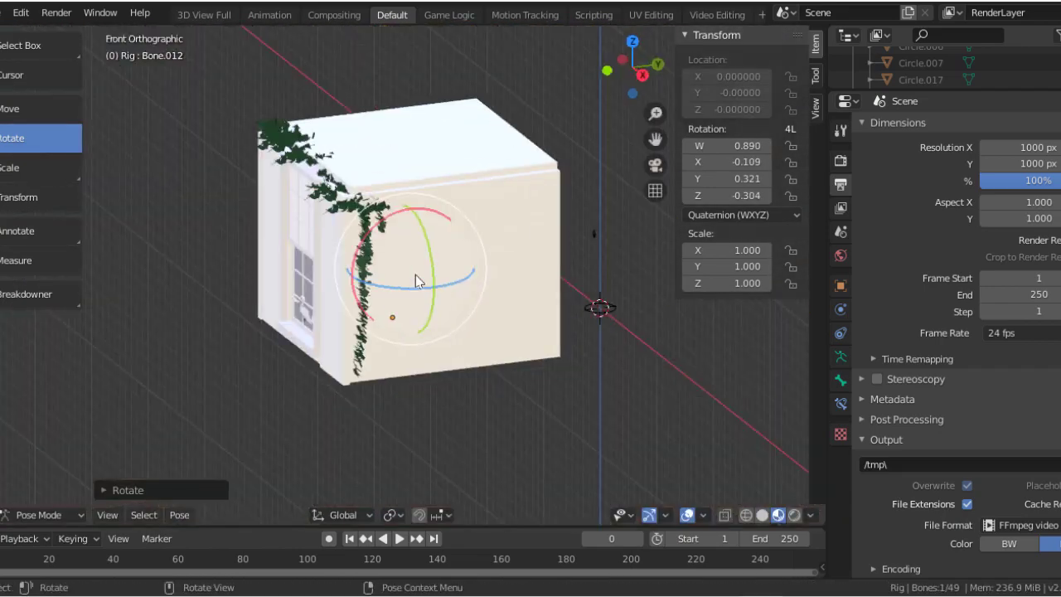
{"action": "key", "text": "KP_0"}
{"action": "key", "text": "r"}
{"action": "left_click", "coordinate": [212, 141]}
{"action": "key", "text": "g"}
{"action": "left_click", "coordinate": [426, 264]}
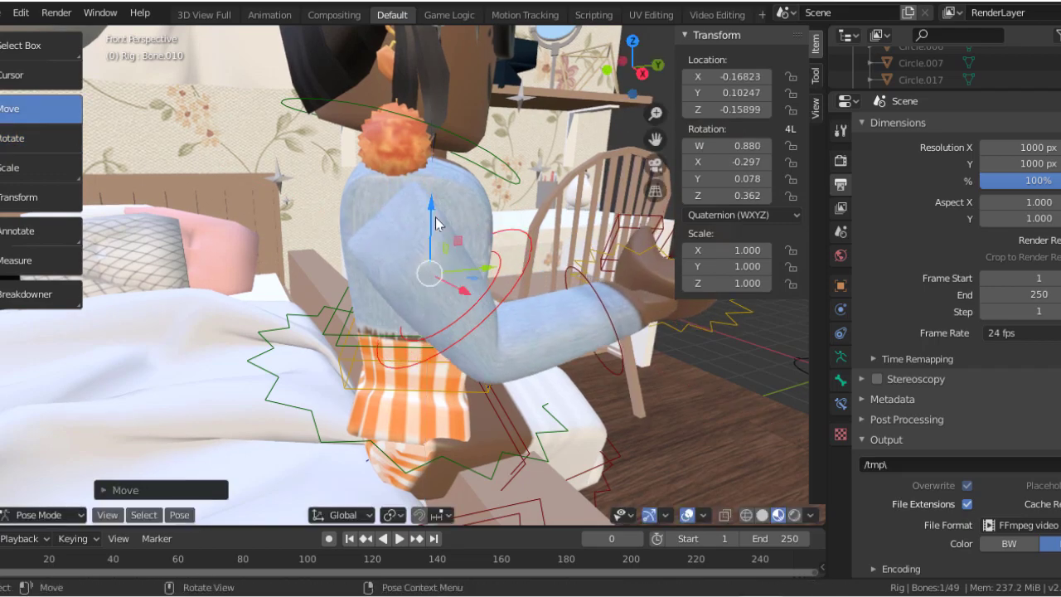
{"action": "key", "text": "KP_0"}
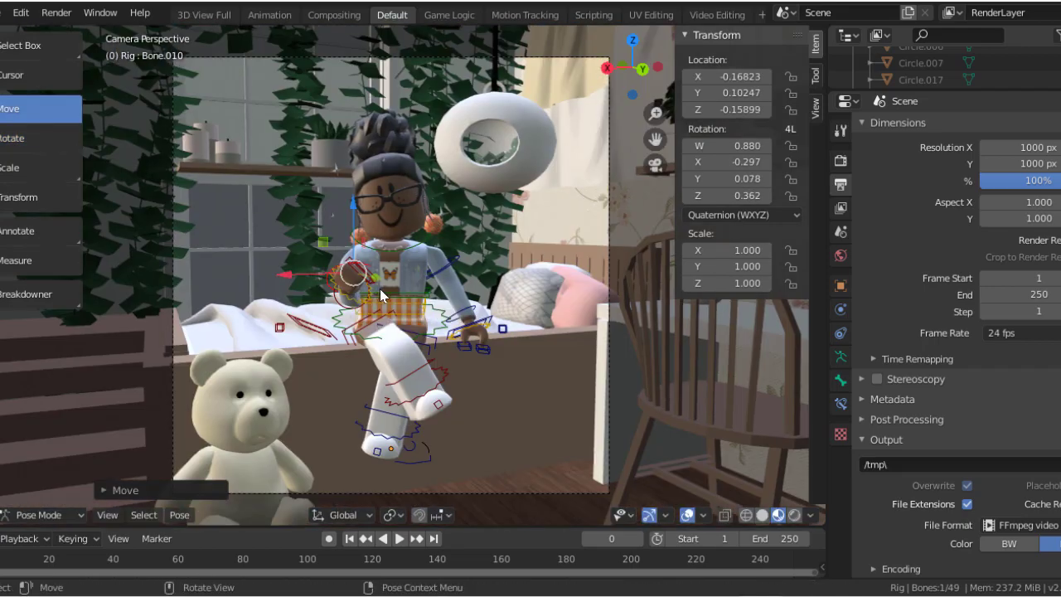
{"action": "key", "text": "shift+grave"}
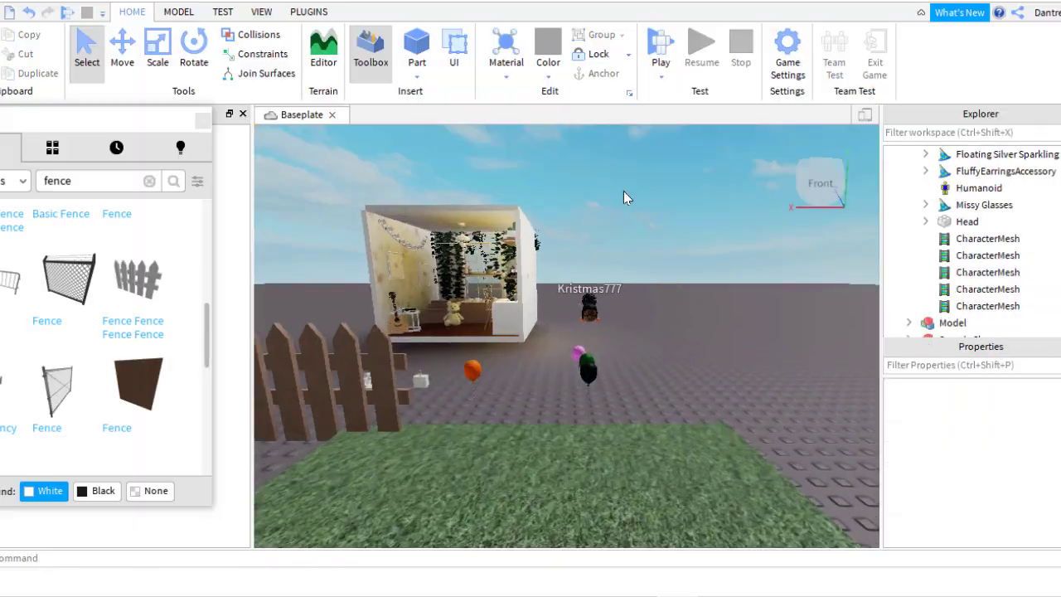
{"action": "left_click", "coordinate": [953, 322]}
{"action": "key", "text": "f"}
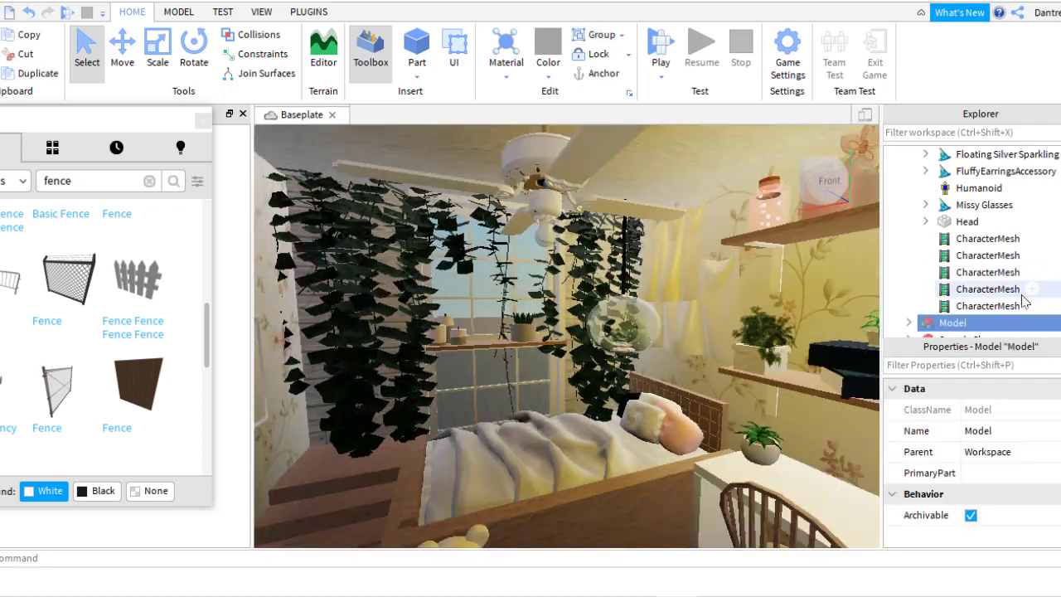
{"action": "scroll", "coordinate": [1022, 300], "scroll_direction": "down", "scroll_amount": 3}
{"action": "scroll", "coordinate": [1019, 298], "scroll_direction": "down", "scroll_amount": 3}
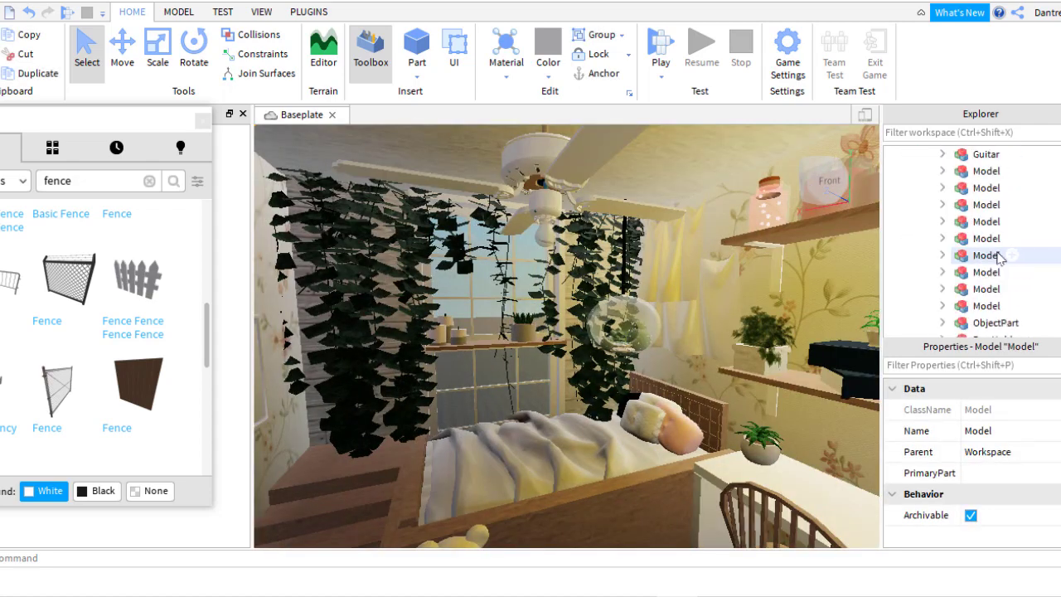
{"action": "scroll", "coordinate": [1007, 288], "scroll_direction": "down", "scroll_amount": 3}
{"action": "scroll", "coordinate": [1003, 275], "scroll_direction": "up", "scroll_amount": 2}
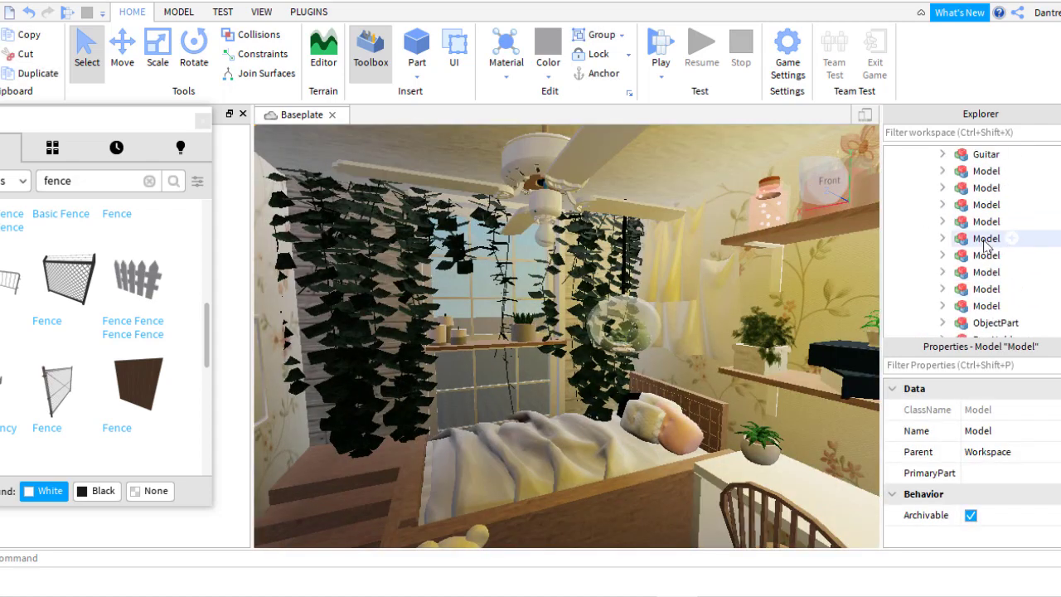
{"action": "left_click", "coordinate": [984, 238]}
{"action": "key", "text": "f"}
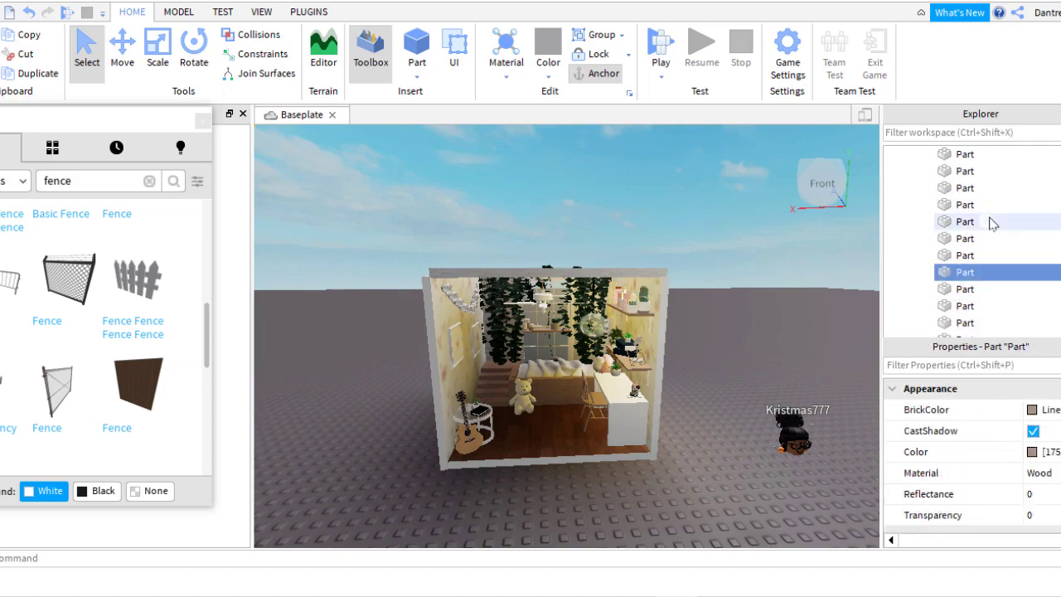
{"action": "scroll", "coordinate": [994, 241], "scroll_direction": "up", "scroll_amount": 10}
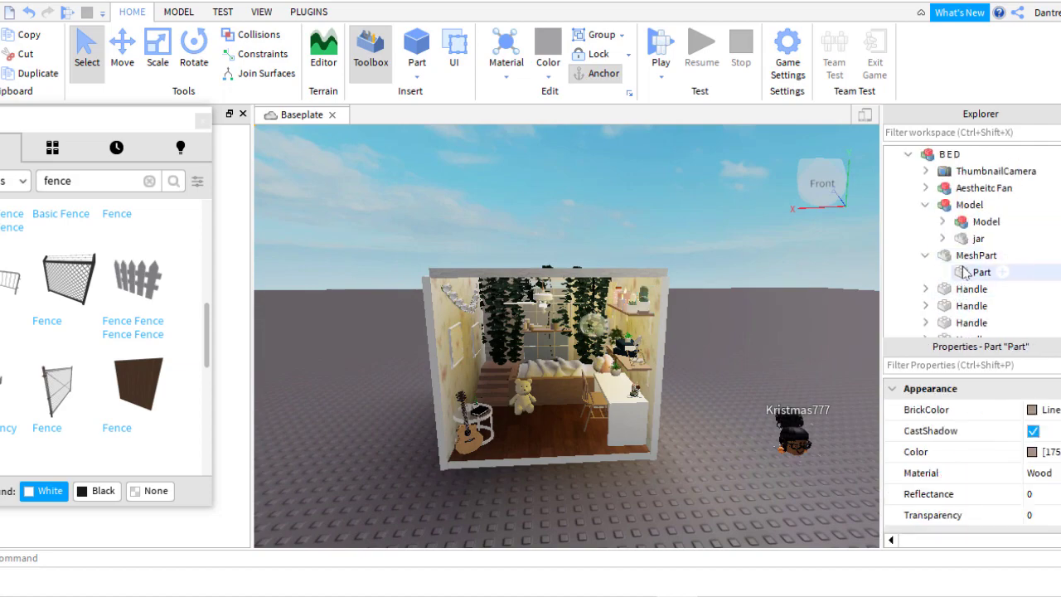
{"action": "scroll", "coordinate": [1019, 278], "scroll_direction": "down", "scroll_amount": 5}
{"action": "scroll", "coordinate": [1019, 223], "scroll_direction": "up", "scroll_amount": 3}
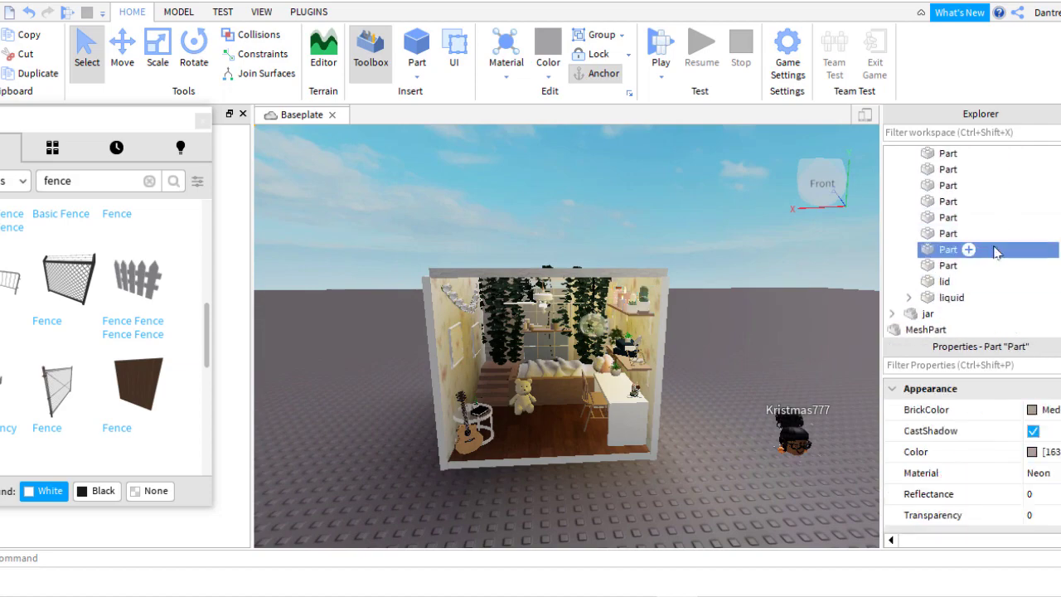
{"action": "left_click", "coordinate": [995, 218]}
{"action": "key", "text": "f"}
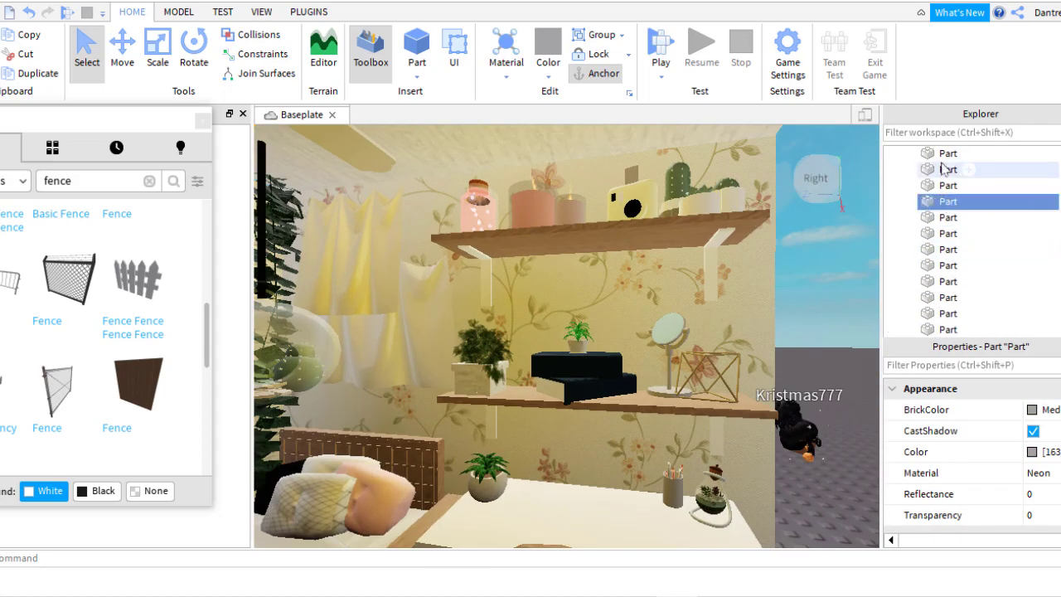
{"action": "right_click_drag", "start_coordinate": [547, 367], "coordinate": [533, 367]}
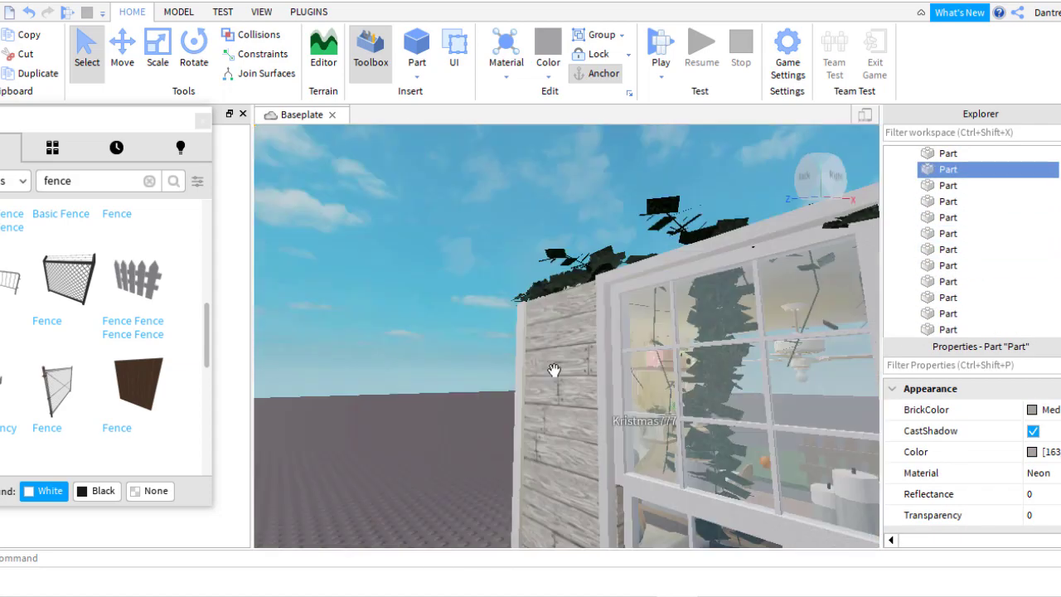
{"action": "scroll", "coordinate": [909, 226], "scroll_direction": "up", "scroll_amount": 3}
{"action": "scroll", "coordinate": [925, 300], "scroll_direction": "down", "scroll_amount": 5}
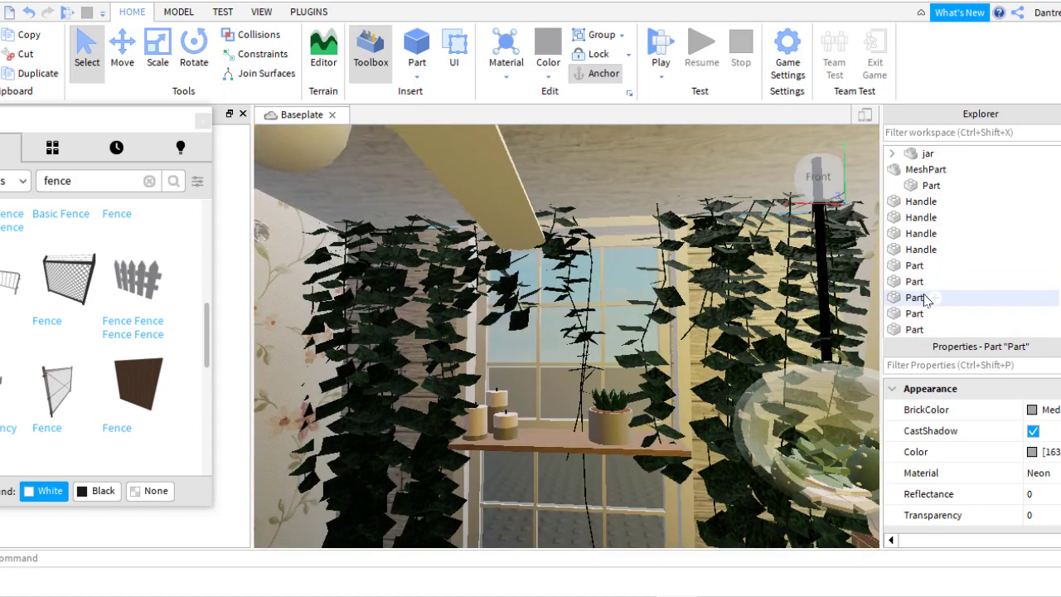
{"action": "scroll", "coordinate": [654, 310], "scroll_direction": "down", "scroll_amount": 10}
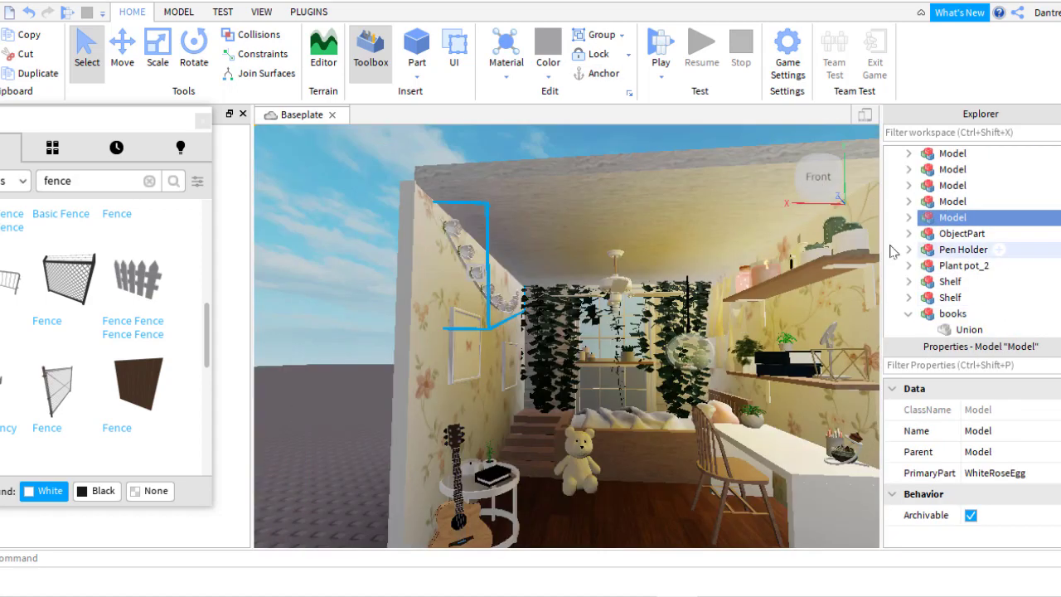
{"action": "scroll", "coordinate": [978, 286], "scroll_direction": "down", "scroll_amount": 3}
{"action": "left_click", "coordinate": [947, 250]}
{"action": "left_click", "coordinate": [973, 318]}
{"action": "scroll", "coordinate": [953, 290], "scroll_direction": "down", "scroll_amount": 3}
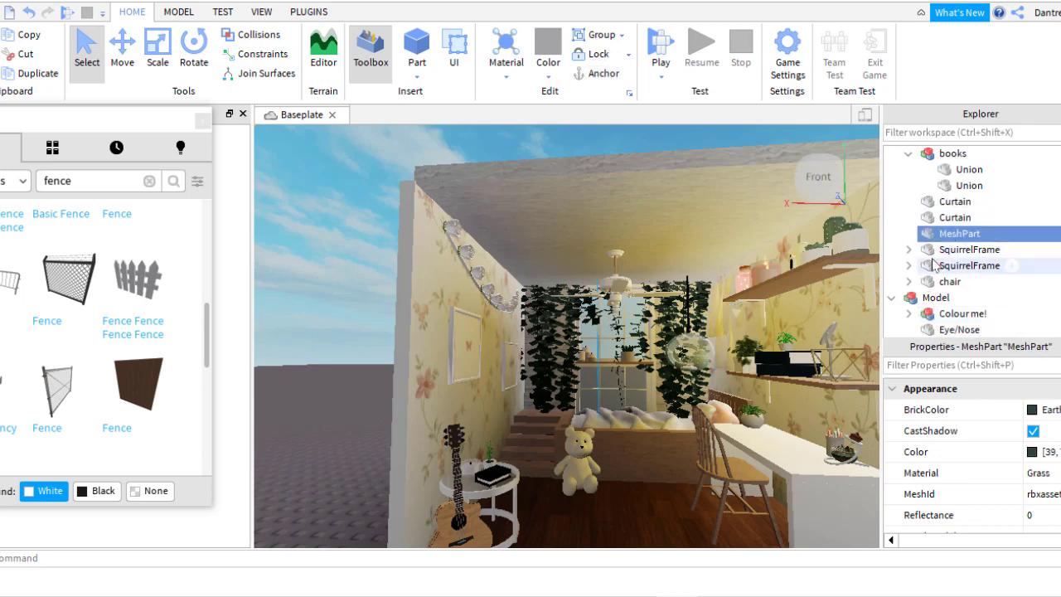
{"action": "left_click", "coordinate": [918, 217]}
{"action": "left_click", "coordinate": [928, 238]}
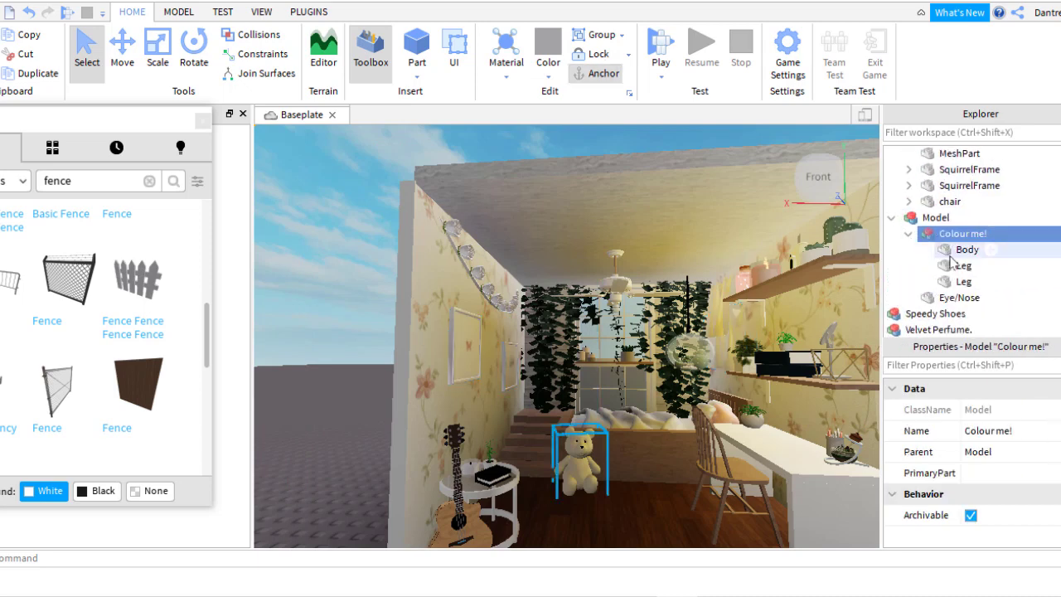
{"action": "scroll", "coordinate": [936, 249], "scroll_direction": "down", "scroll_amount": 5}
{"action": "left_click", "coordinate": [944, 282]}
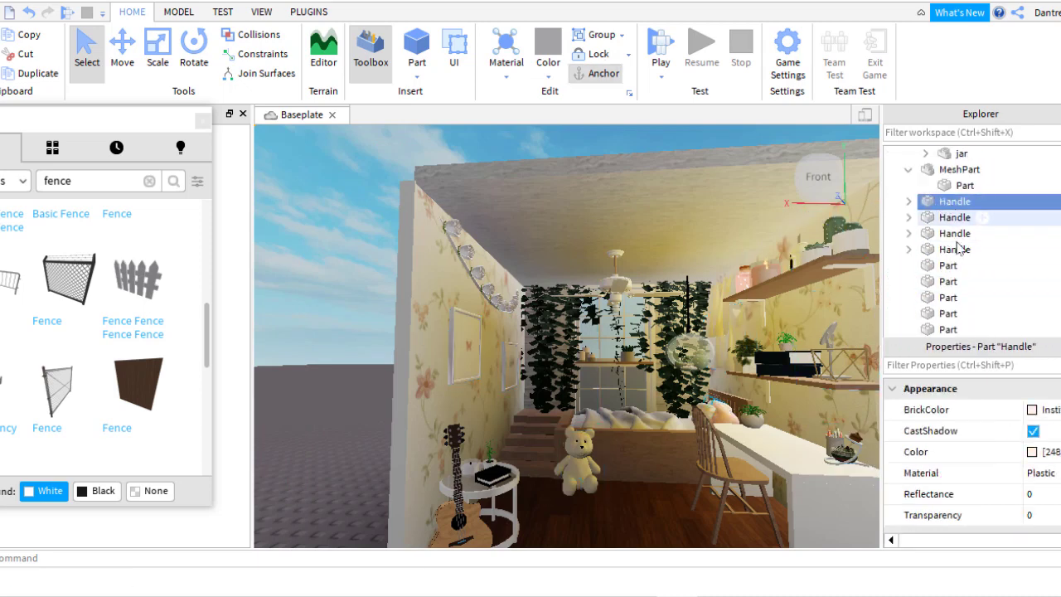
{"action": "left_click", "coordinate": [961, 247]}
{"action": "scroll", "coordinate": [932, 263], "scroll_direction": "up", "scroll_amount": 3}
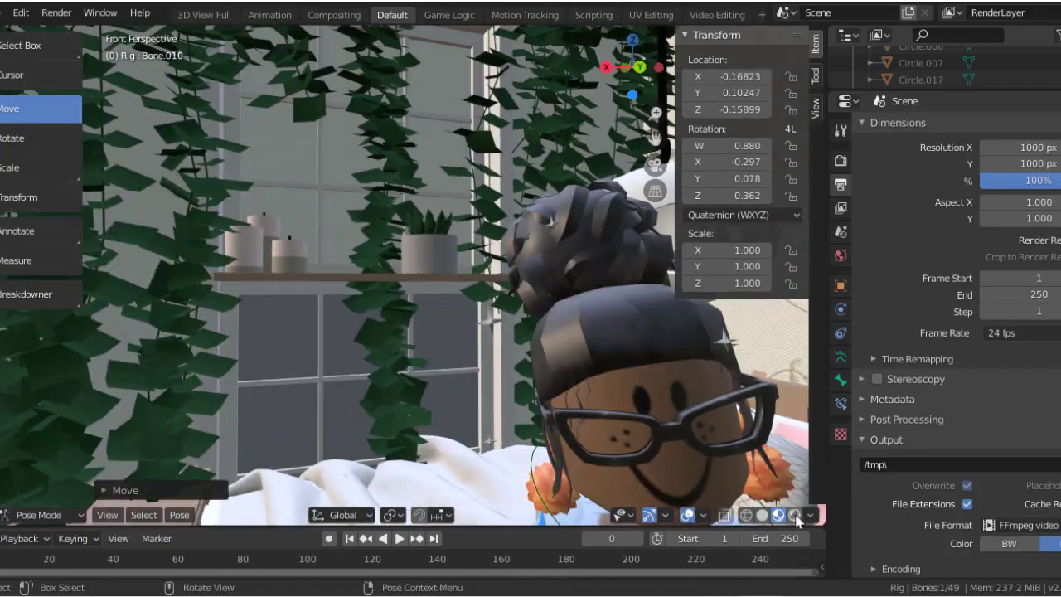
- Check the room in rendered preview and camera view, then rotate an arm bone
{"action": "left_click", "coordinate": [797, 516]}
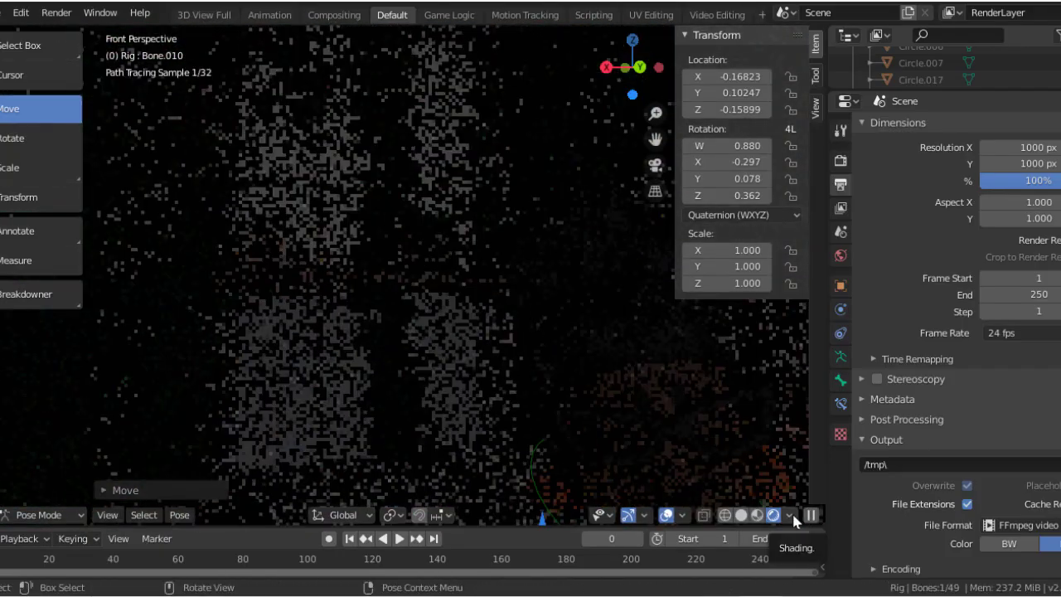
{"action": "left_click", "coordinate": [759, 519]}
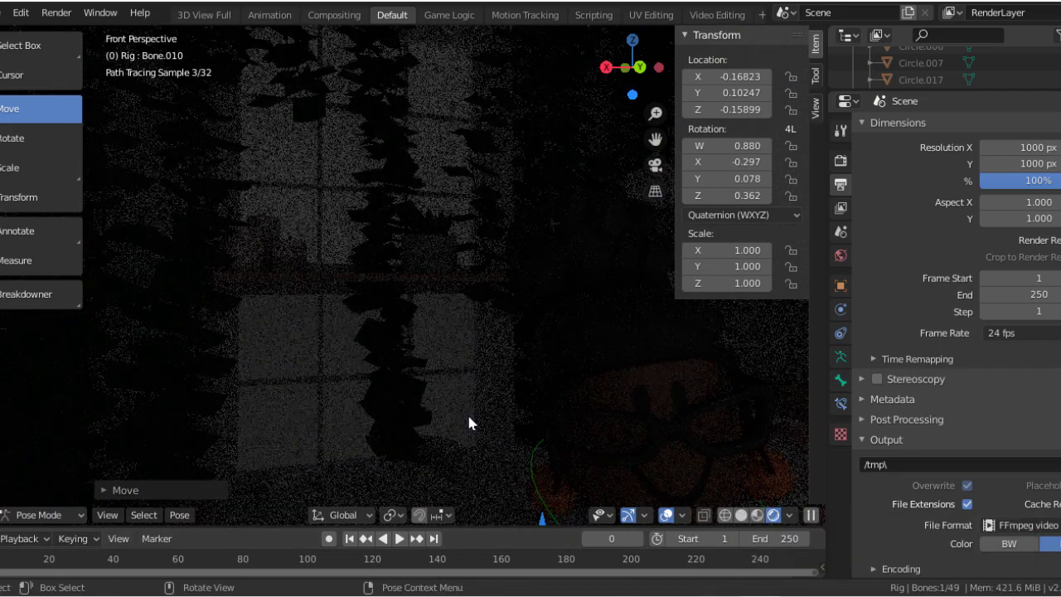
{"action": "key", "text": "KP_0"}
{"action": "key", "text": "KP_0"}
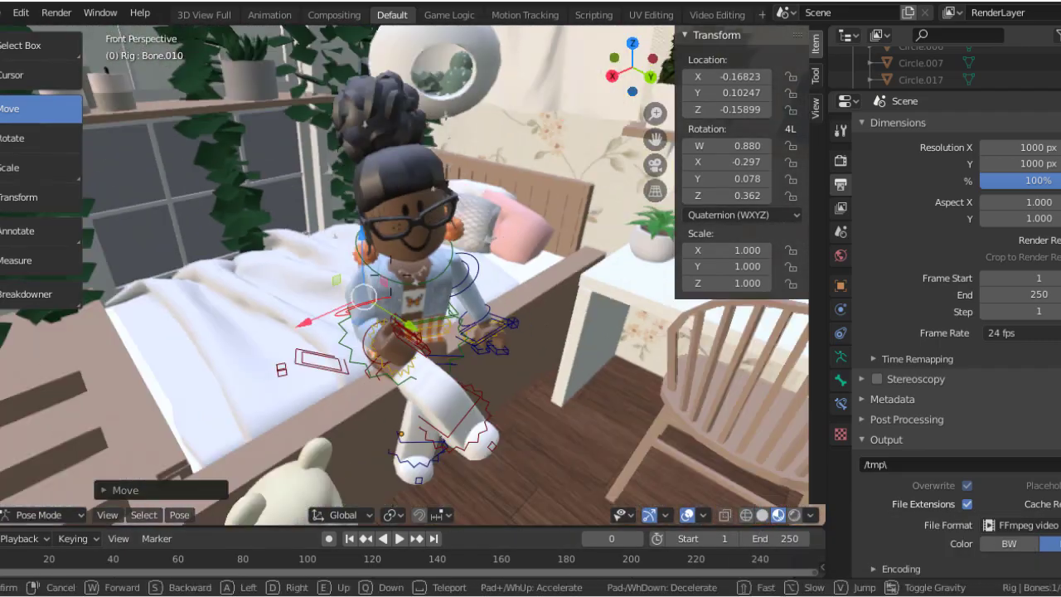
{"action": "mouse_move", "coordinate": [246, 157]}
{"action": "left_mouse_down"}
{"action": "mouse_move", "coordinate": [207, 207]}
{"action": "mouse_move", "coordinate": [222, 188]}
{"action": "left_mouse_up"}
{"action": "left_click", "coordinate": [50, 109]}
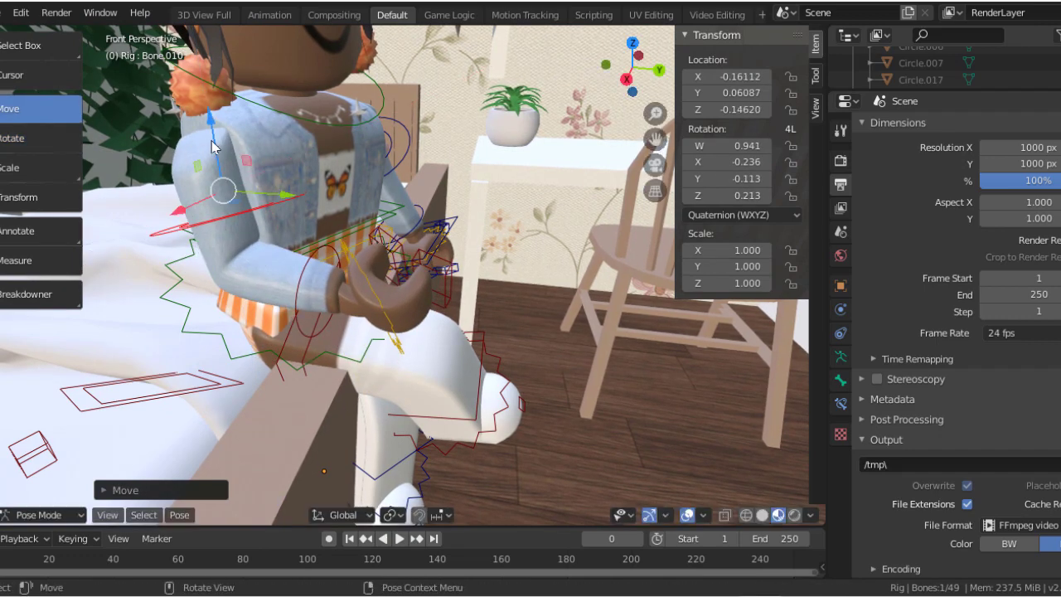
{"action": "left_click", "coordinate": [41, 137]}
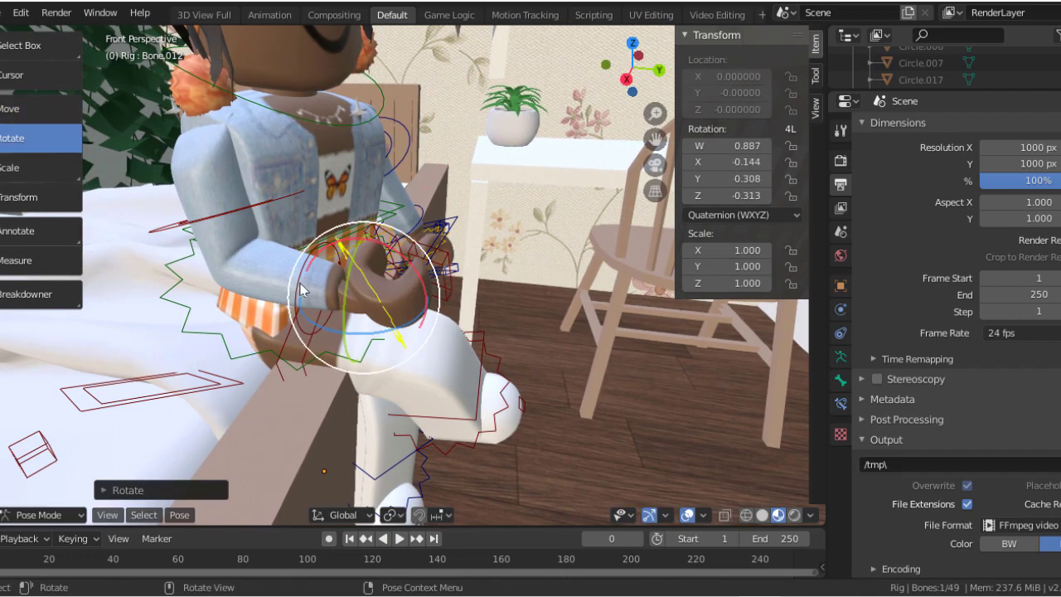
- Bend the arm bones so both arms come down toward the avatar's lap
{"action": "left_click", "coordinate": [273, 265]}
{"action": "left_click_drag", "start_coordinate": [312, 249], "coordinate": [307, 279]}
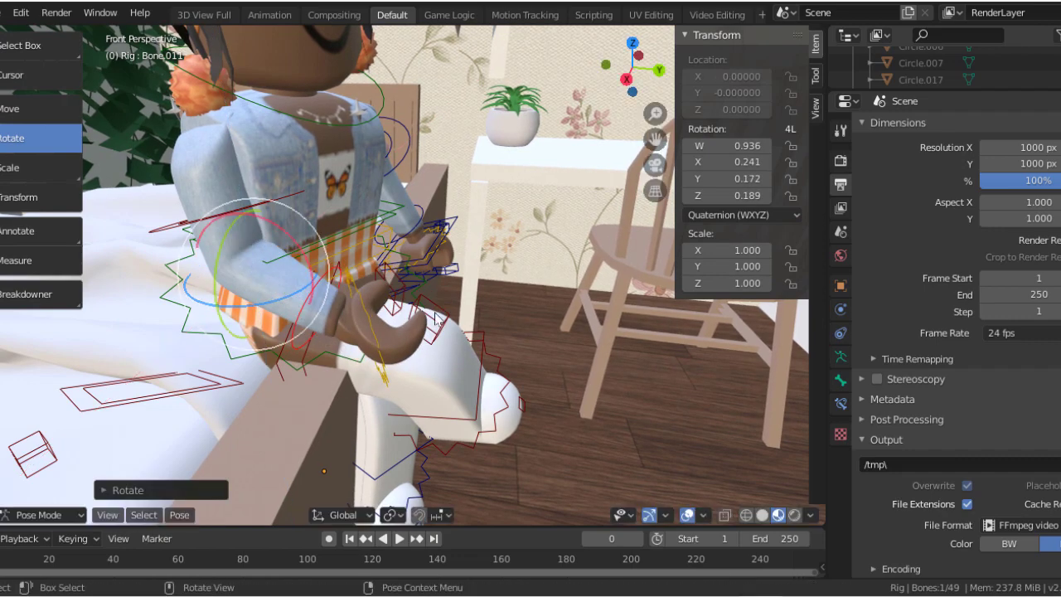
{"action": "mouse_move", "coordinate": [492, 351]}
{"action": "left_mouse_down"}
{"action": "mouse_move", "coordinate": [396, 305]}
{"action": "mouse_move", "coordinate": [389, 319]}
{"action": "left_mouse_up"}
{"action": "key", "text": "KP_0"}
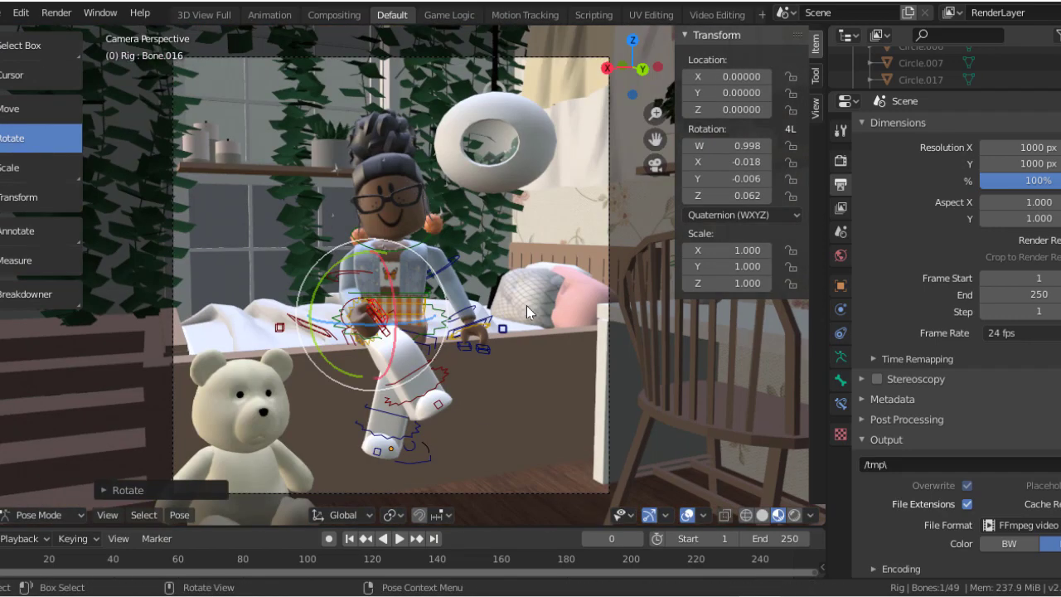
{"action": "key", "text": "ctrl+Tab"}
{"action": "key", "text": "ctrl+Tab"}
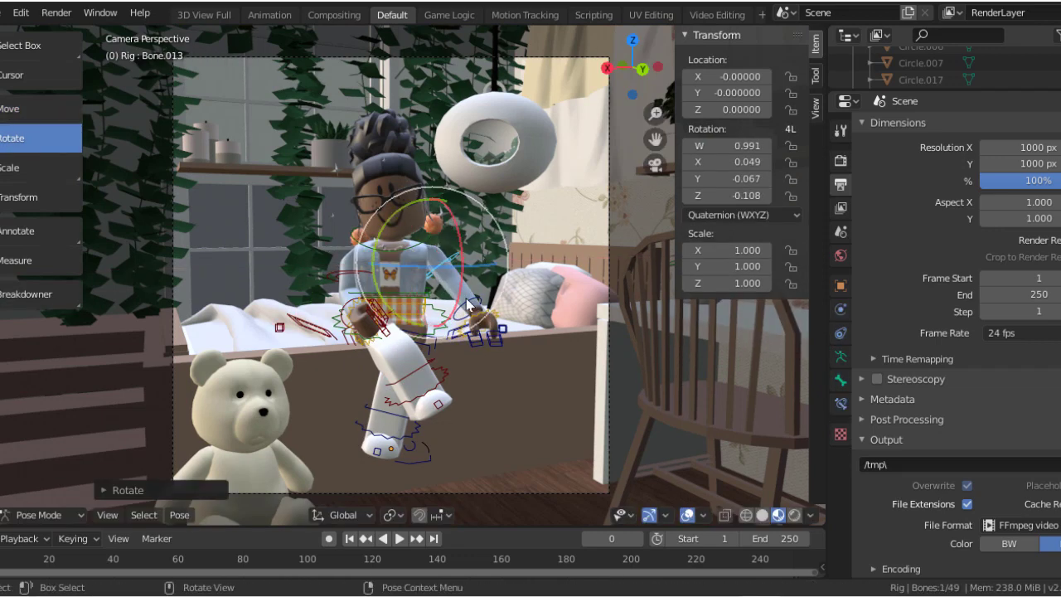
{"action": "mouse_move", "coordinate": [446, 274]}
{"action": "left_mouse_down"}
{"action": "mouse_move", "coordinate": [472, 250]}
{"action": "mouse_move", "coordinate": [454, 249]}
{"action": "mouse_move", "coordinate": [451, 282]}
{"action": "left_mouse_up"}
{"action": "key", "text": "shift+space"}
- Nudge the arm and hand bones into place in her lap
{"action": "key", "text": "g"}
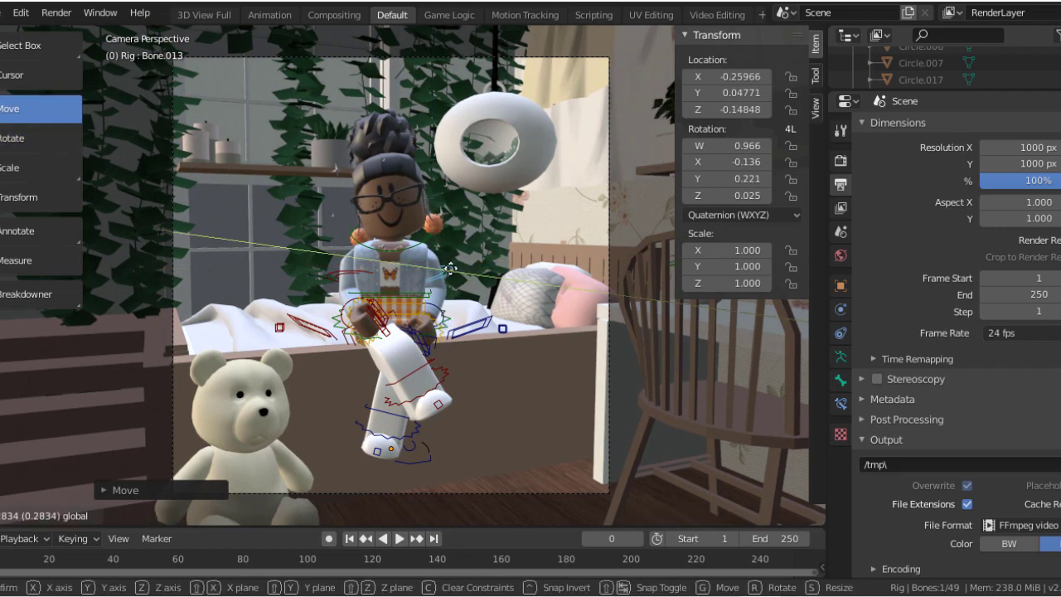
{"action": "left_click", "coordinate": [448, 274]}
{"action": "key", "text": "g"}
{"action": "left_click", "coordinate": [455, 370]}
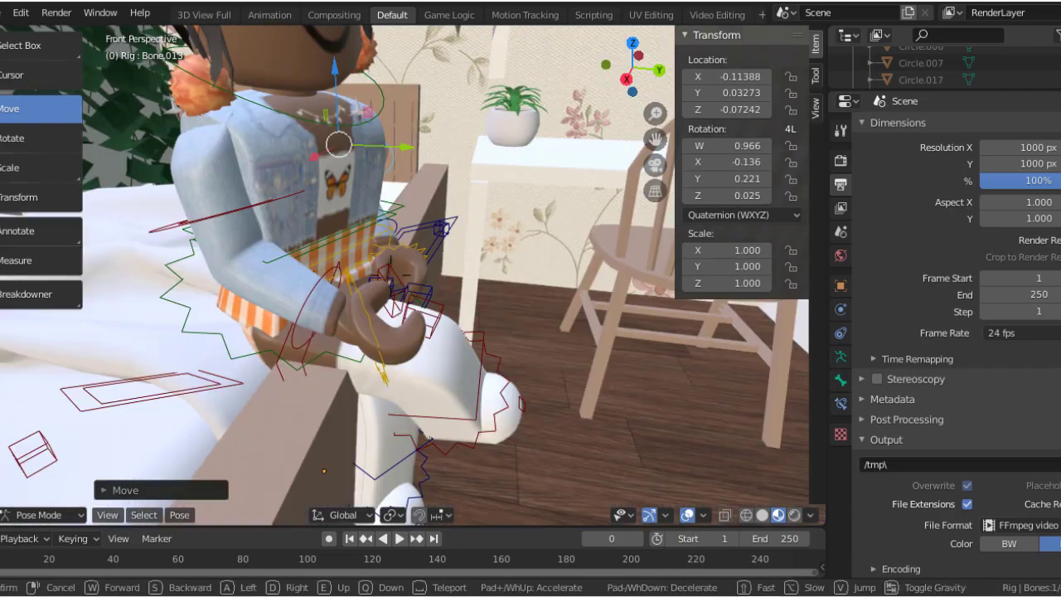
- Orbit out to the whole room and open the Wavefront (.obj) import dialog
{"action": "middle_click_drag", "start_coordinate": [488, 327], "coordinate": [288, 241]}
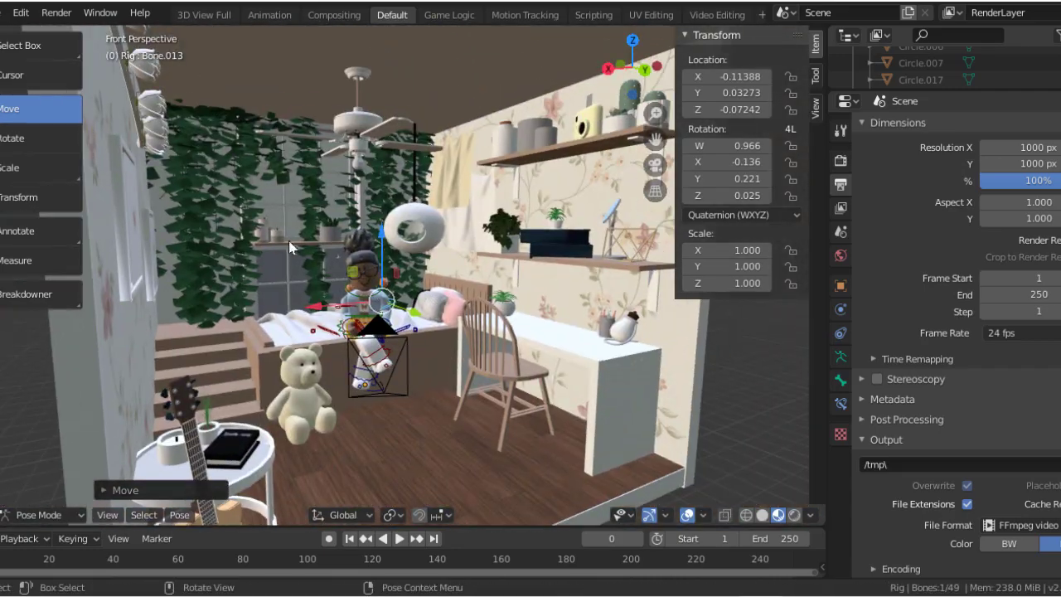
{"action": "left_click", "coordinate": [4, 13]}
{"action": "left_click", "coordinate": [182, 361]}
- Import the balloon OBJ, set its origin to geometry, and move it
{"action": "key", "text": "Return"}
{"action": "key", "text": "KP_Decimal"}
{"action": "right_click", "coordinate": [462, 374]}
{"action": "left_click", "coordinate": [630, 391]}
{"action": "key", "text": "g"}
{"action": "left_click", "coordinate": [408, 349]}
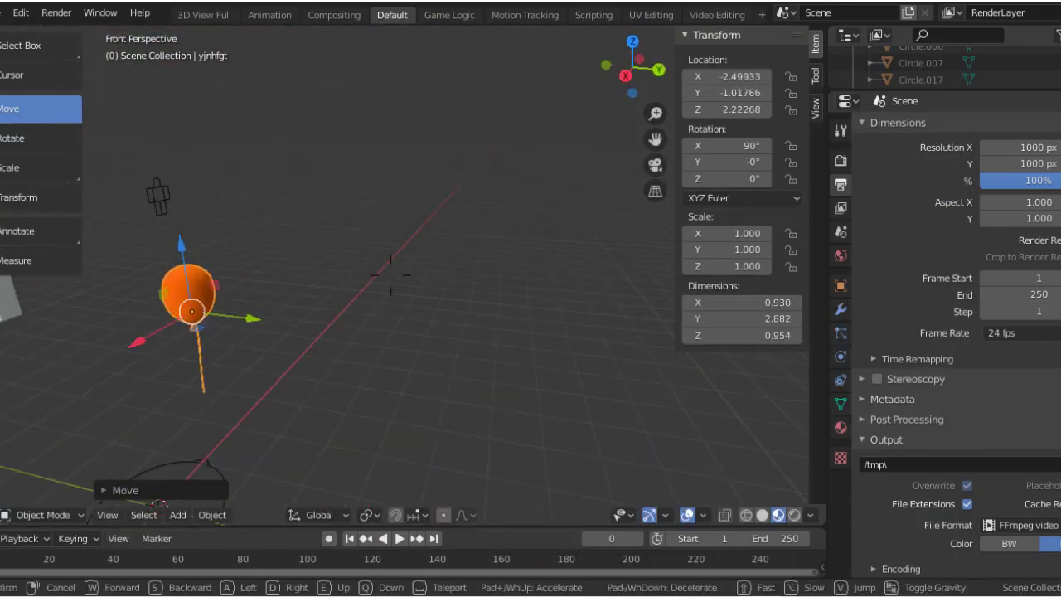
{"action": "scroll", "coordinate": [431, 351], "scroll_direction": "down", "scroll_amount": 5}
- Open the balloon's base colour picker in a materials workspace, then return to Layout
{"action": "left_click", "coordinate": [762, 14]}
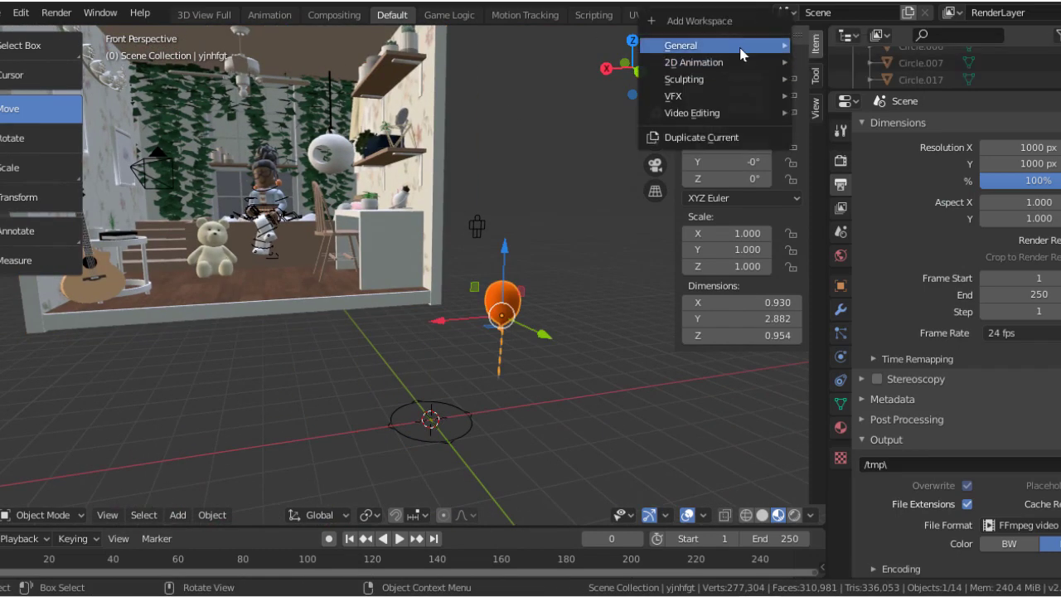
{"action": "left_click", "coordinate": [829, 160]}
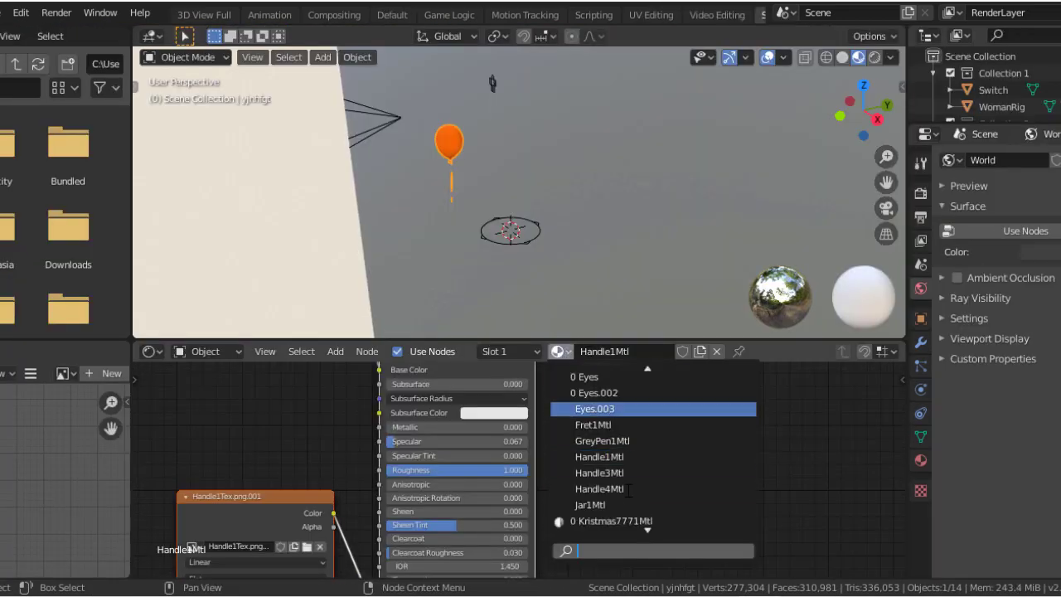
{"action": "scroll", "coordinate": [637, 427], "scroll_direction": "up", "scroll_amount": 3}
{"action": "key", "text": "Escape"}
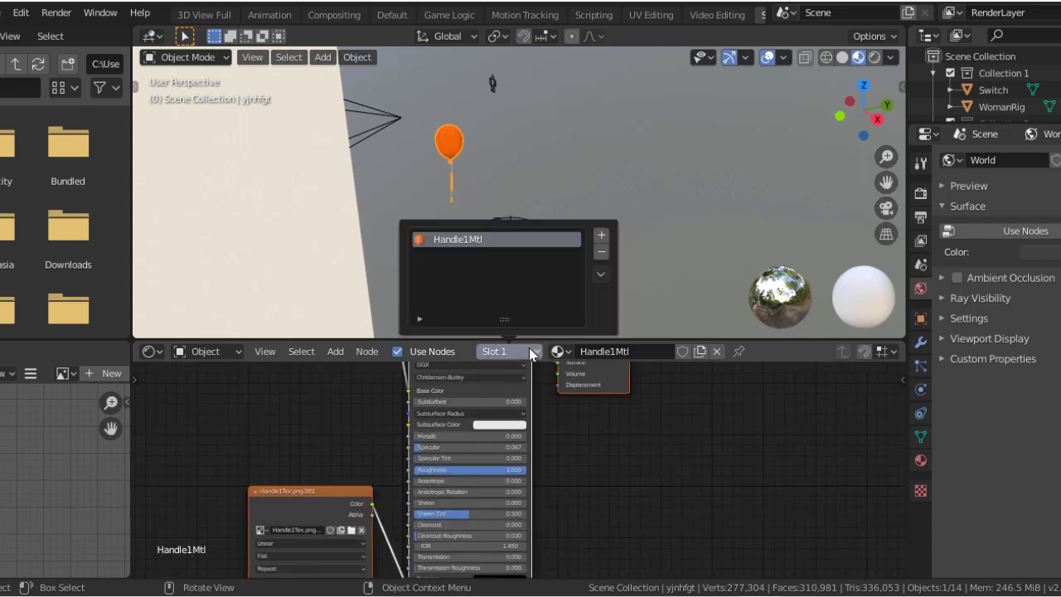
{"action": "scroll", "coordinate": [591, 489], "scroll_direction": "down", "scroll_amount": 3}
{"action": "scroll", "coordinate": [563, 496], "scroll_direction": "down", "scroll_amount": 2}
{"action": "scroll", "coordinate": [535, 507], "scroll_direction": "up", "scroll_amount": 3}
{"action": "scroll", "coordinate": [527, 471], "scroll_direction": "up", "scroll_amount": 2}
{"action": "left_click", "coordinate": [513, 362]}
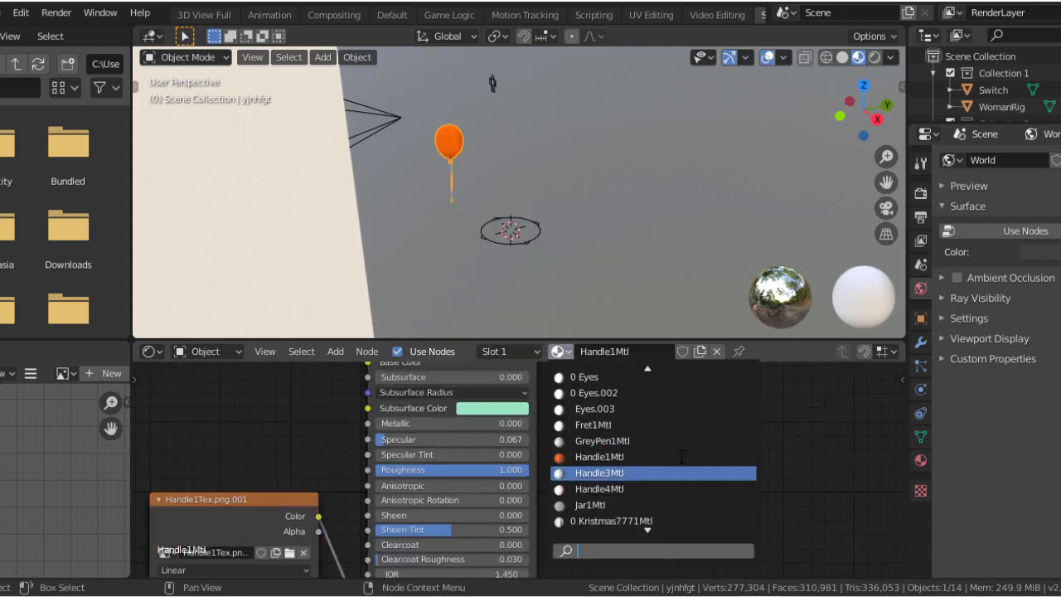
{"action": "left_click", "coordinate": [391, 14]}
{"action": "scroll", "coordinate": [375, 339], "scroll_direction": "up", "scroll_amount": 4}
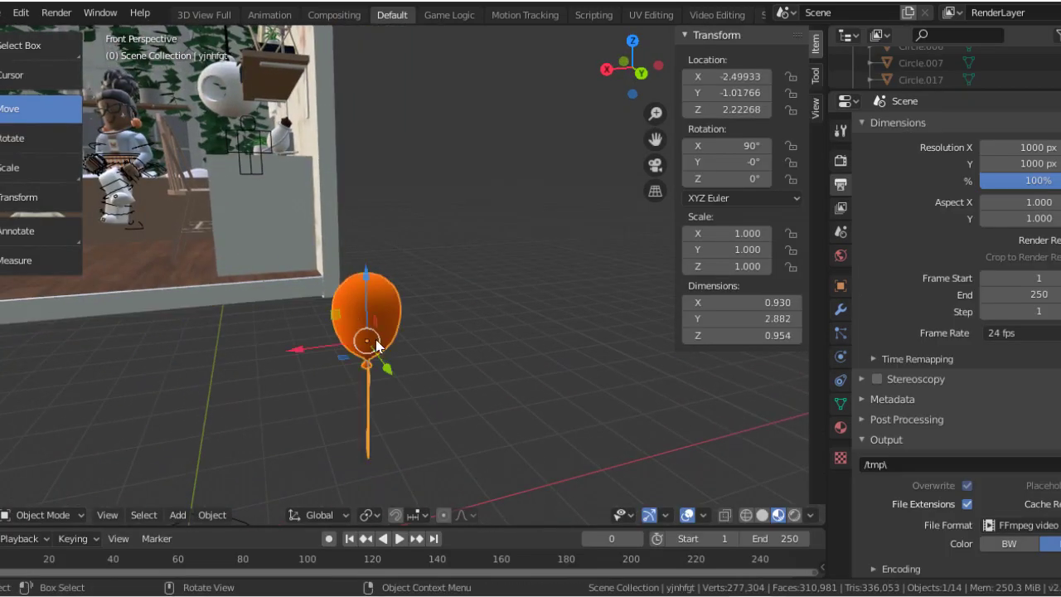
- Enlarge and flatten the balloon, place it beside the bed edge, and tilt it sideways
{"action": "left_click_drag", "start_coordinate": [375, 339], "coordinate": [362, 329]}
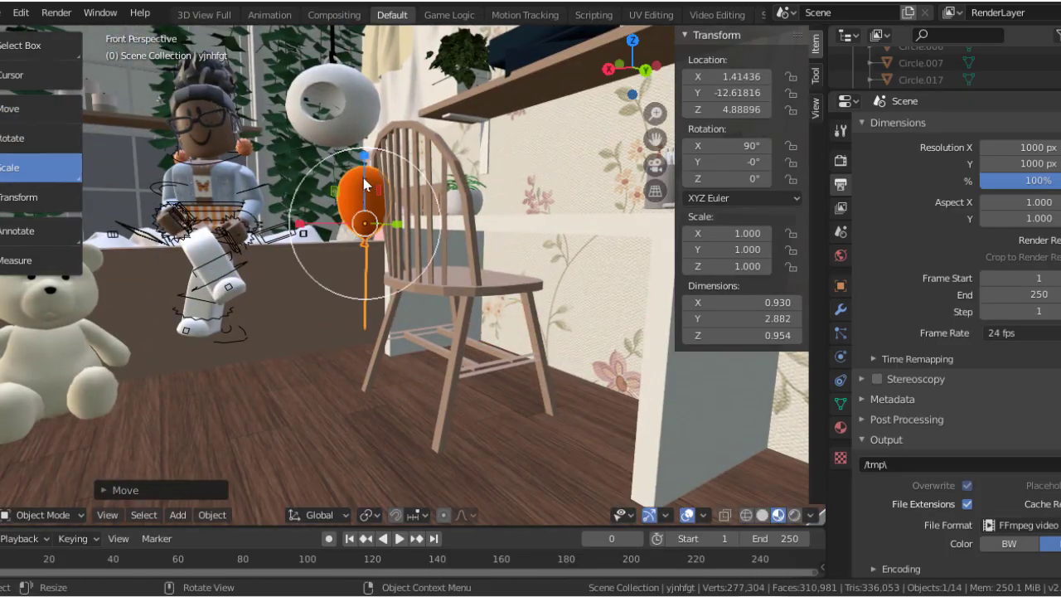
{"action": "left_click_drag", "start_coordinate": [365, 184], "coordinate": [126, 162]}
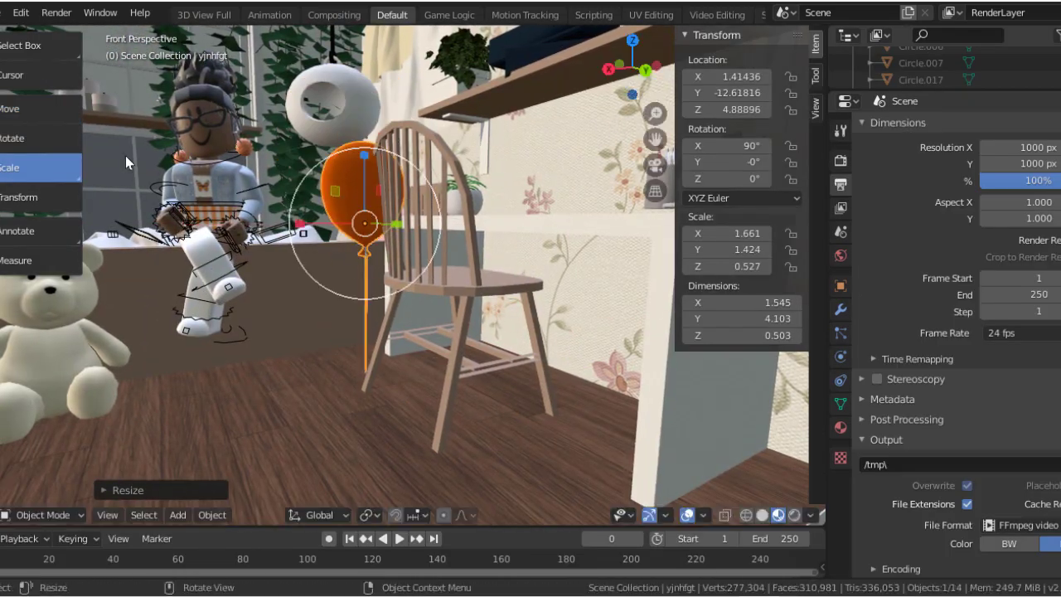
{"action": "left_click", "coordinate": [42, 108]}
{"action": "left_click_drag", "start_coordinate": [364, 207], "coordinate": [378, 227]}
{"action": "key", "text": "KP_0"}
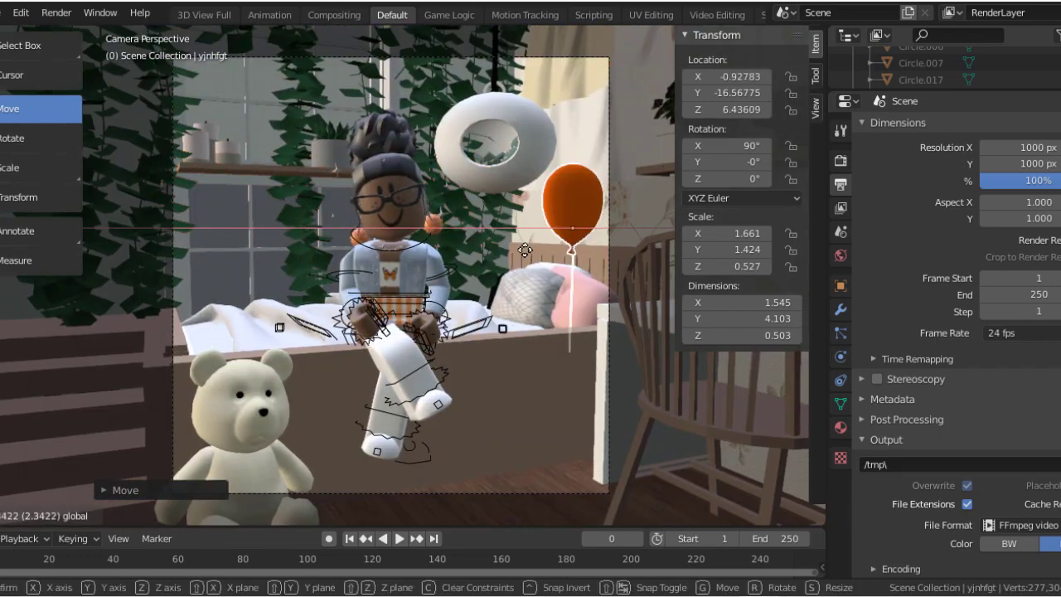
{"action": "left_click_drag", "start_coordinate": [520, 288], "coordinate": [571, 282]}
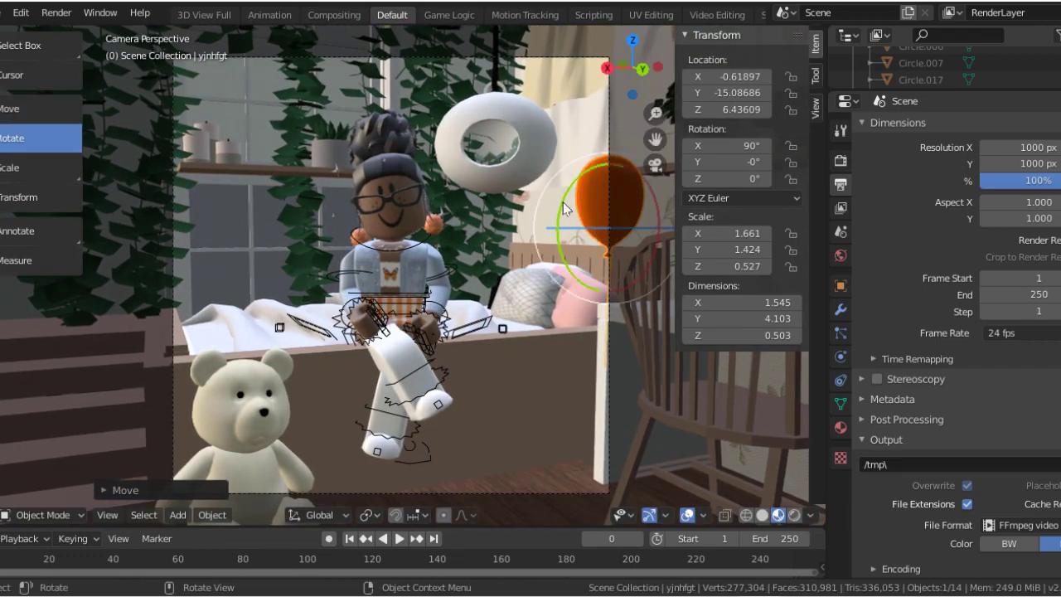
{"action": "left_click_drag", "start_coordinate": [563, 207], "coordinate": [511, 236]}
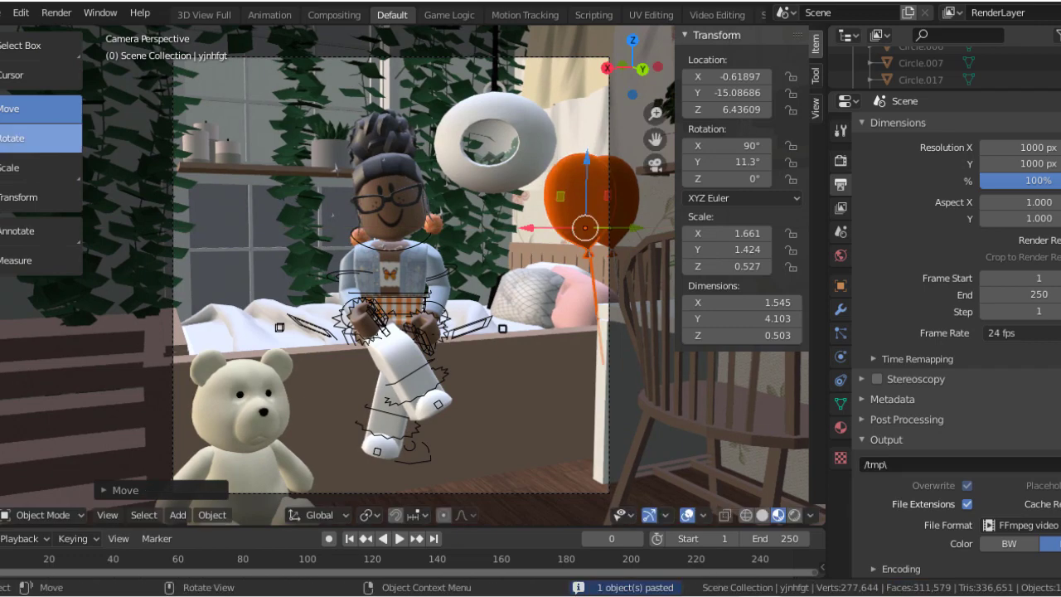
- Tilt the copied balloon 11.3° the other way and check both from side and camera
{"action": "left_click_drag", "start_coordinate": [642, 186], "coordinate": [622, 197]}
{"action": "key", "text": "s"}
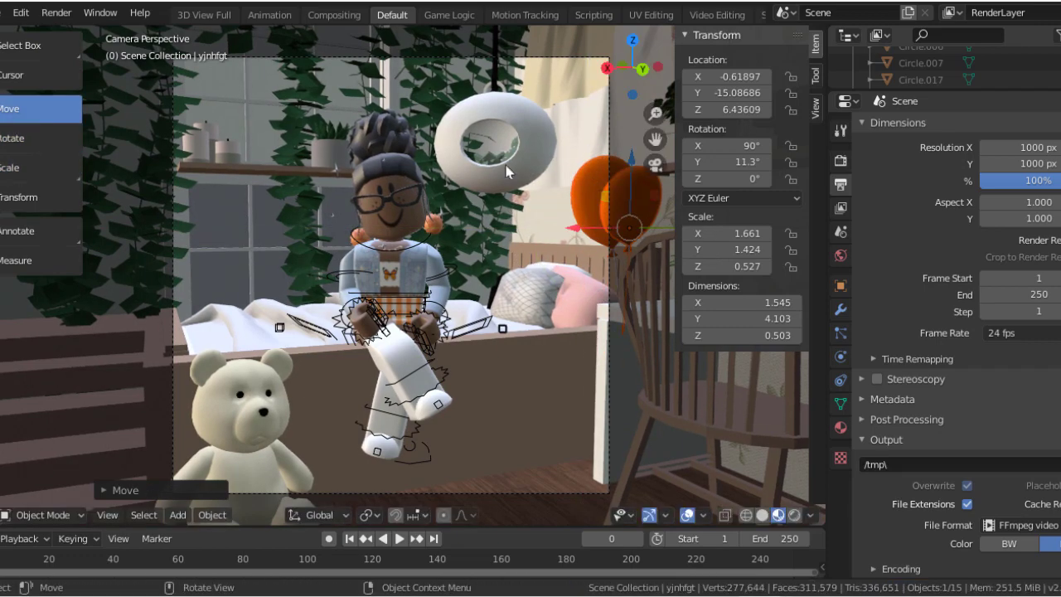
{"action": "key", "text": "KP_3"}
{"action": "left_click", "coordinate": [554, 249]}
{"action": "key", "text": "KP_0"}
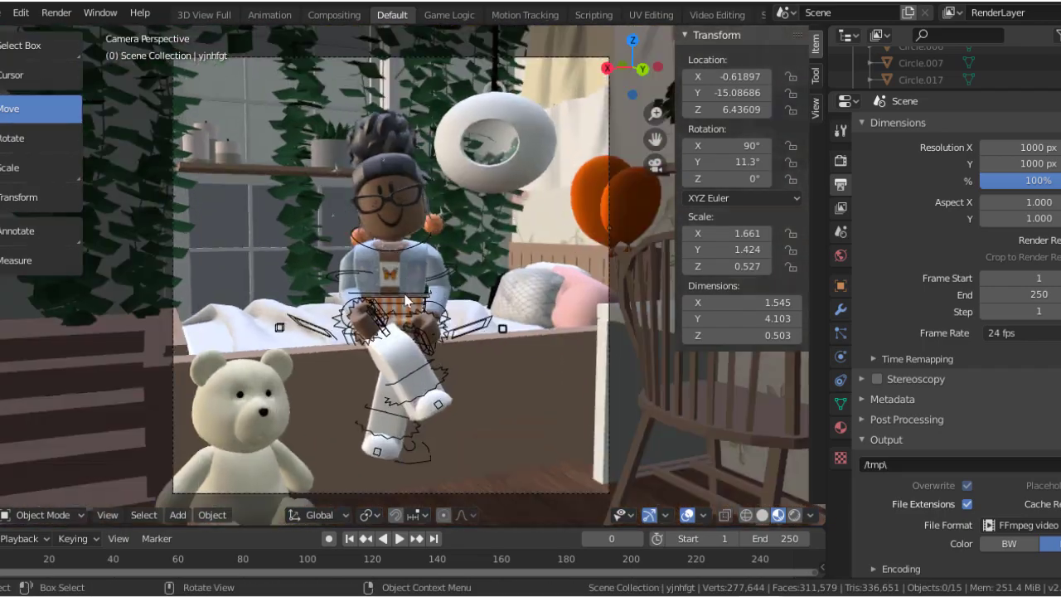
- Import the perfume bottle OBJ and raise it along Z into the room
{"action": "left_click", "coordinate": [9, 13]}
{"action": "left_click", "coordinate": [190, 373]}
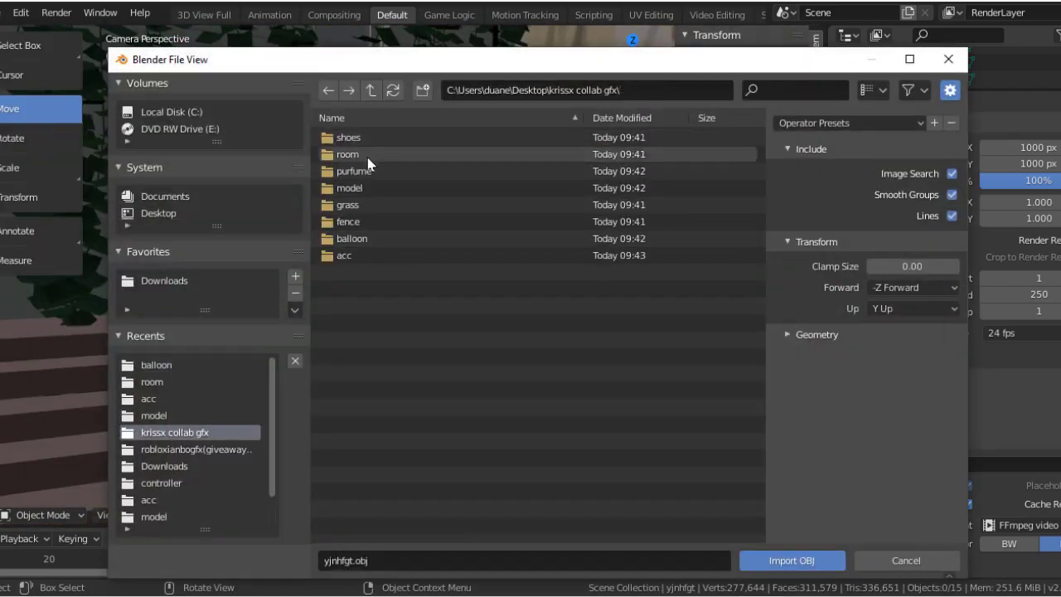
{"action": "double_click", "coordinate": [367, 154]}
{"action": "double_click", "coordinate": [377, 141]}
{"action": "scroll", "coordinate": [569, 328], "scroll_direction": "down", "scroll_amount": 5}
{"action": "right_click", "coordinate": [398, 324]}
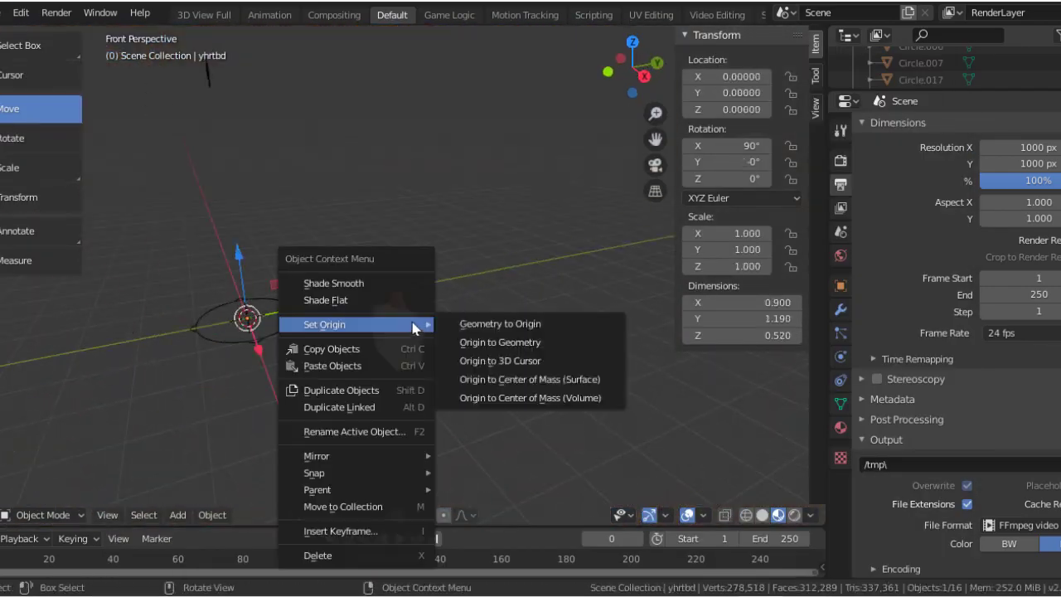
{"action": "key", "text": "Escape"}
{"action": "key", "text": "g"}
{"action": "key", "text": "z"}
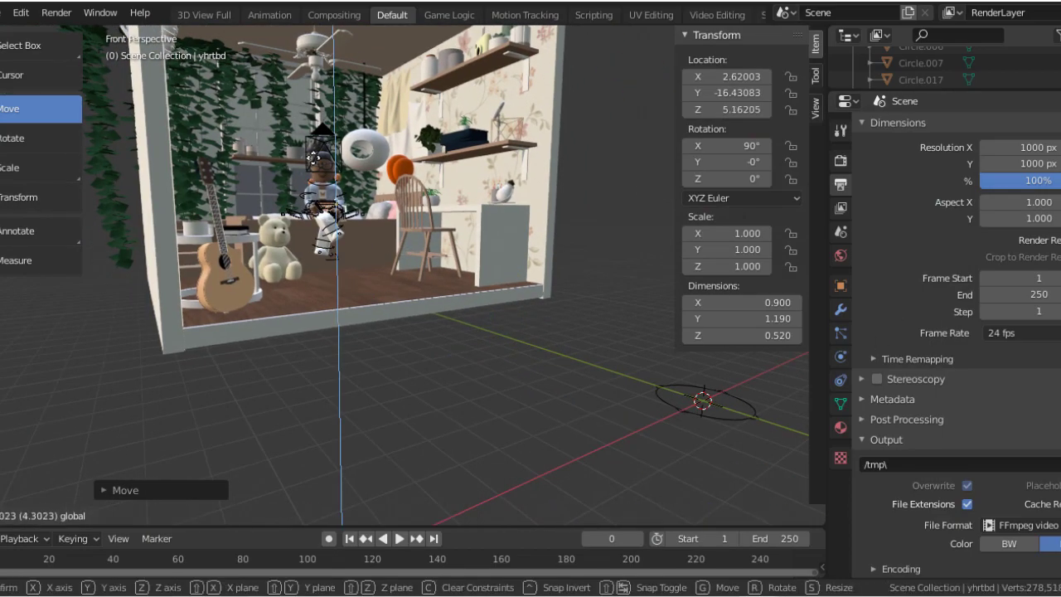
{"action": "key", "text": "Escape"}
{"action": "key", "text": "KP_Decimal"}
- Scale the bottle to 0.641, slide it along Y onto the bed, and turn it 111°
{"action": "key", "text": "s"}
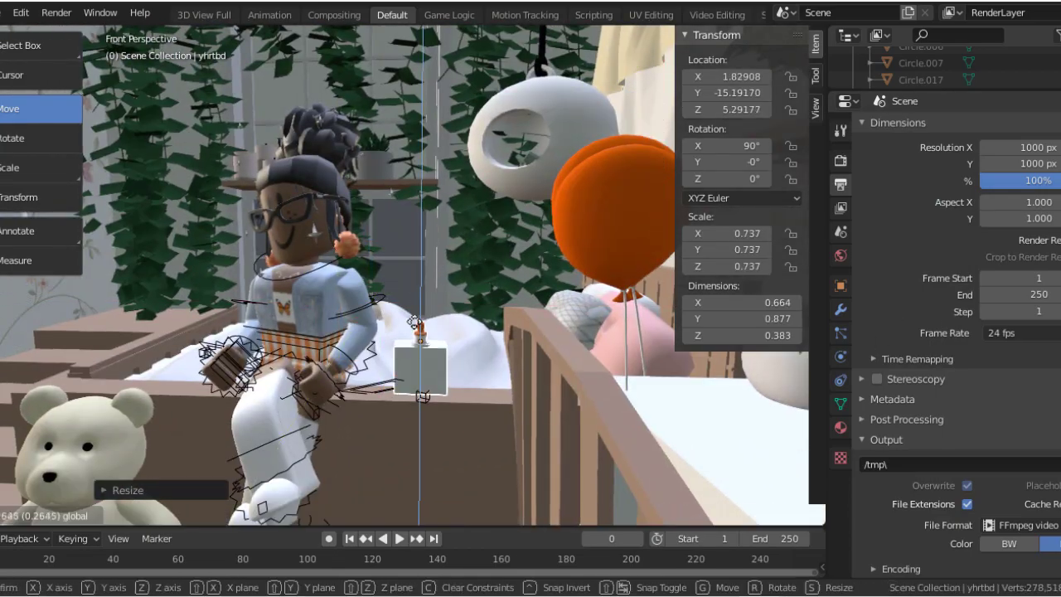
{"action": "key", "text": "Return"}
{"action": "key", "text": "KP_Decimal"}
{"action": "key", "text": "g"}
{"action": "key", "text": "y"}
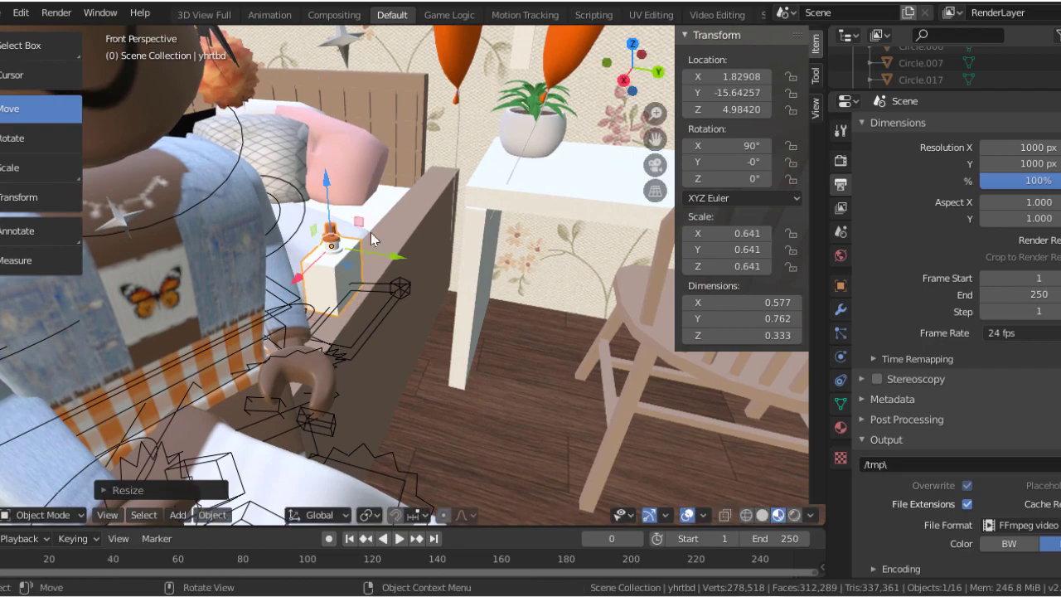
{"action": "key", "text": "Return"}
{"action": "key", "text": "r"}
{"action": "key", "text": "Return"}
{"action": "key", "text": "KP_0"}
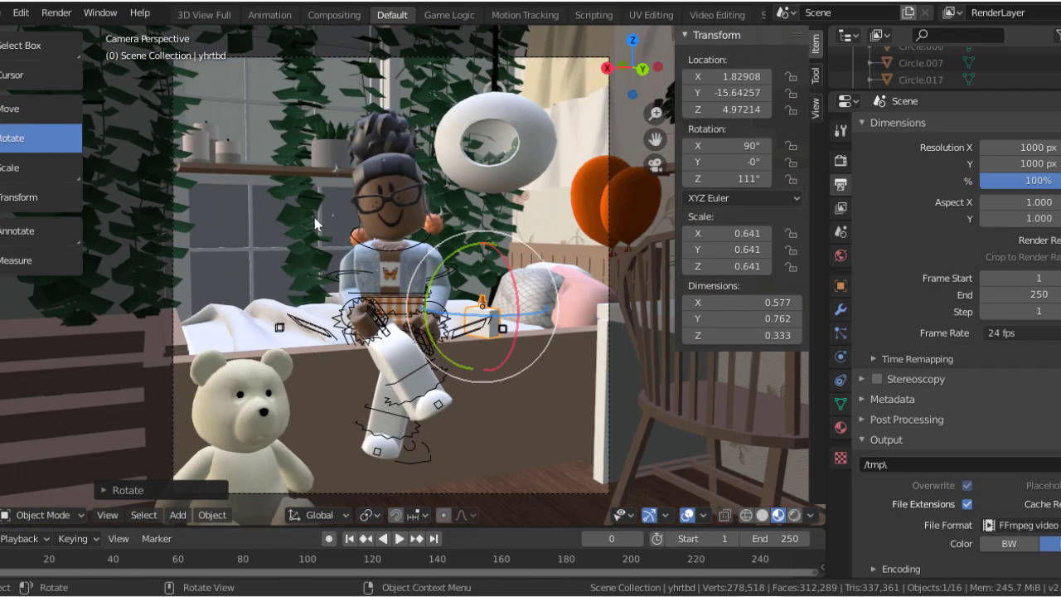
{"action": "middle_click_drag", "start_coordinate": [169, 153], "coordinate": [274, 126]}
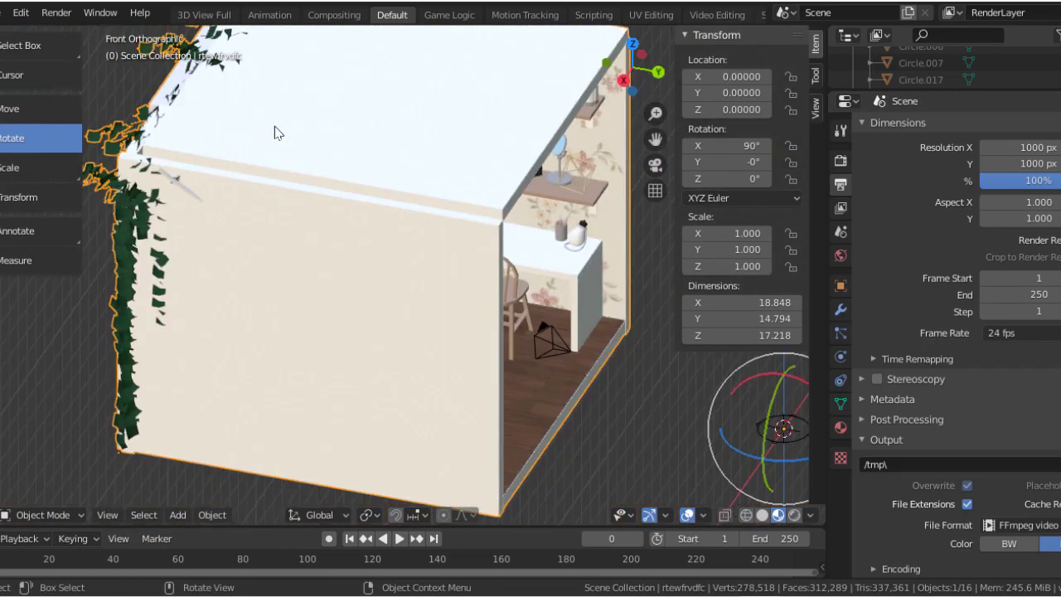
{"action": "key", "text": "KP_1"}
- Import the picket fence OBJ, set its origin, and walk the view out to it
{"action": "left_click", "coordinate": [8, 12]}
{"action": "left_click", "coordinate": [228, 412]}
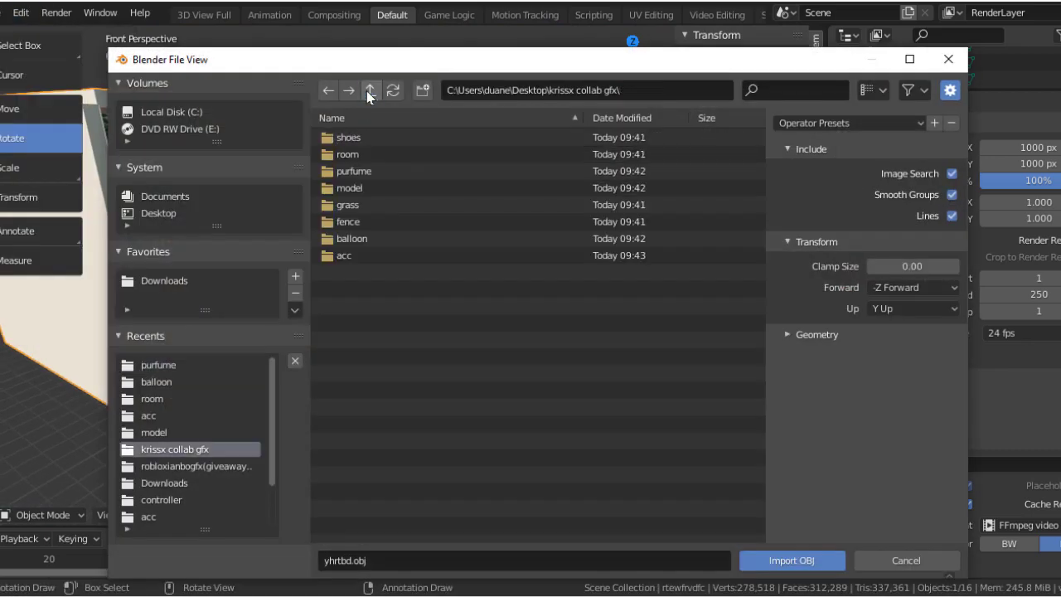
{"action": "double_click", "coordinate": [386, 137]}
{"action": "middle_click_drag", "start_coordinate": [387, 137], "coordinate": [461, 321]}
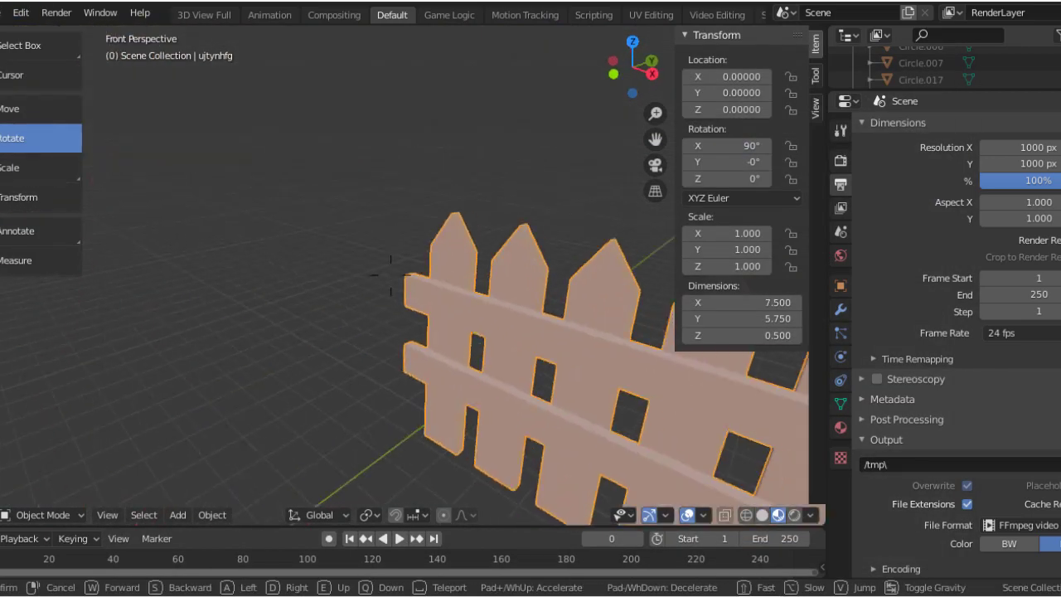
{"action": "right_click", "coordinate": [462, 322]}
{"action": "left_click", "coordinate": [334, 296]}
{"action": "key", "text": "g"}
{"action": "key", "text": "shift+grave"}
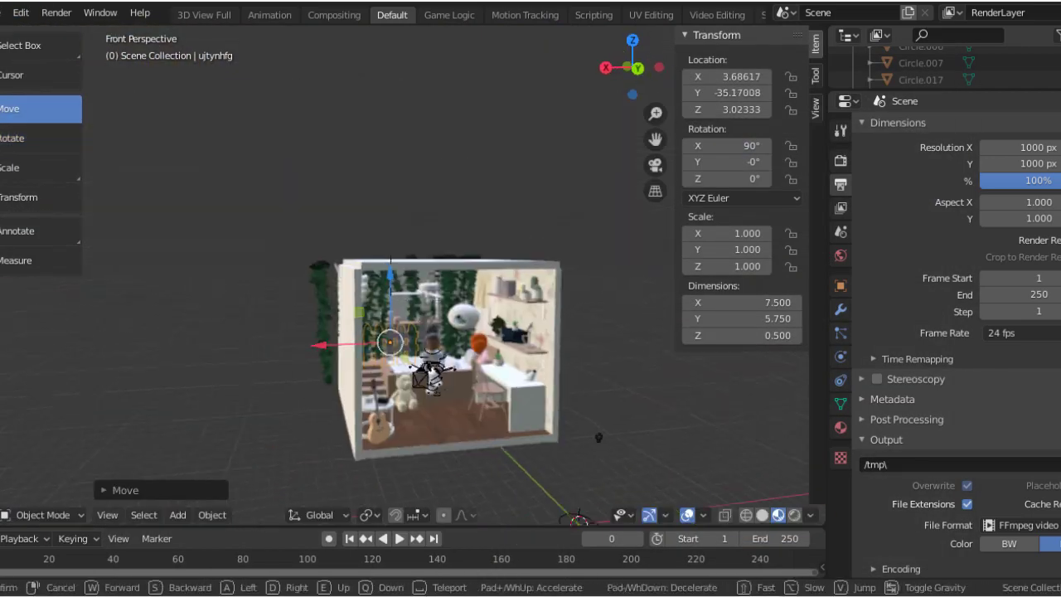
{"action": "key", "text": "s"}
{"action": "left_click", "coordinate": [375, 276]}
- Move the fence along Y behind the window and check it through the camera
{"action": "key", "text": "g"}
{"action": "key", "text": "y"}
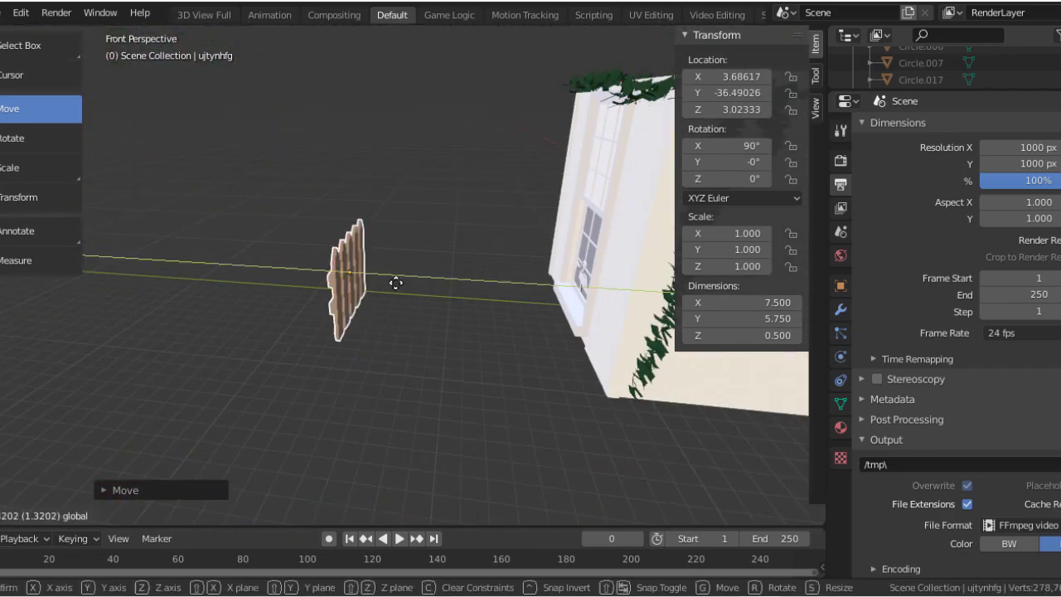
{"action": "left_click", "coordinate": [331, 309]}
{"action": "key", "text": "KP_Decimal"}
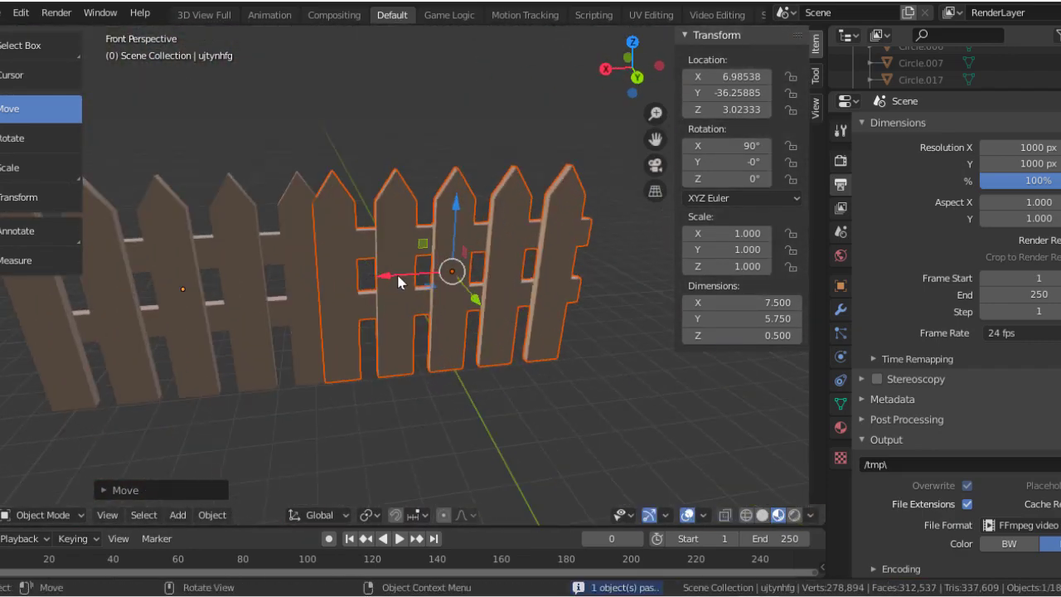
{"action": "key", "text": "g"}
{"action": "left_click", "coordinate": [378, 336]}
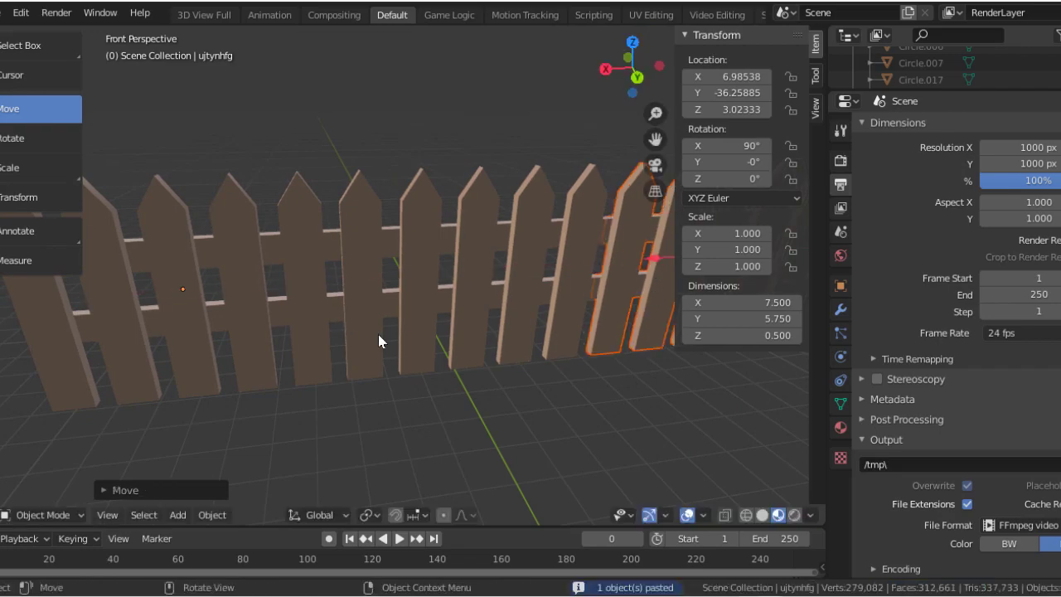
{"action": "key", "text": "KP_0"}
- Place the fence at X 11.18 and lift it to Z 4.084
{"action": "key", "text": "KP_0"}
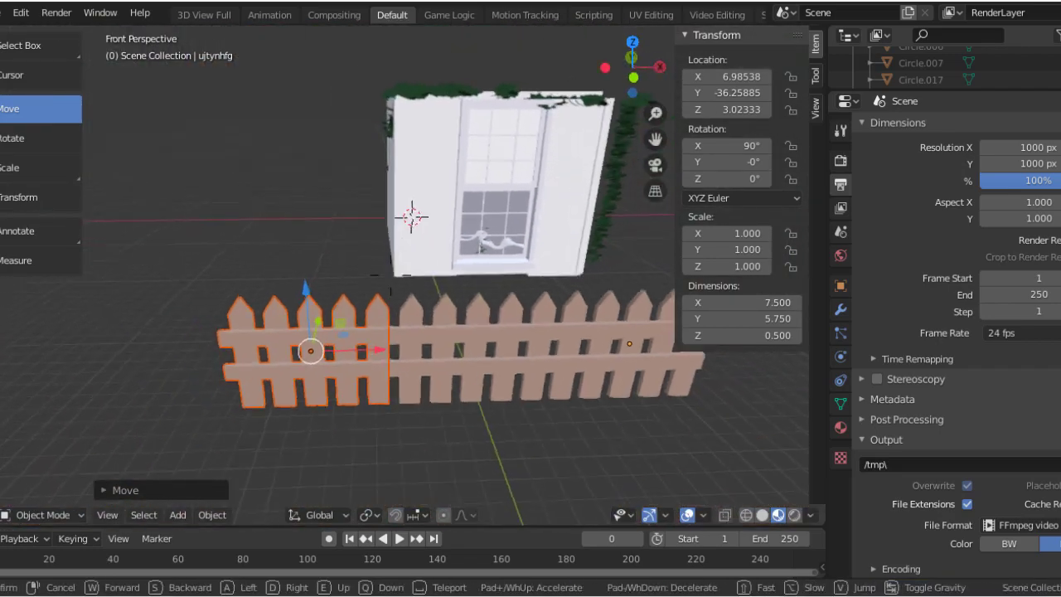
{"action": "key", "text": "g"}
{"action": "key", "text": "x"}
{"action": "left_click", "coordinate": [578, 332]}
{"action": "key", "text": "KP_0"}
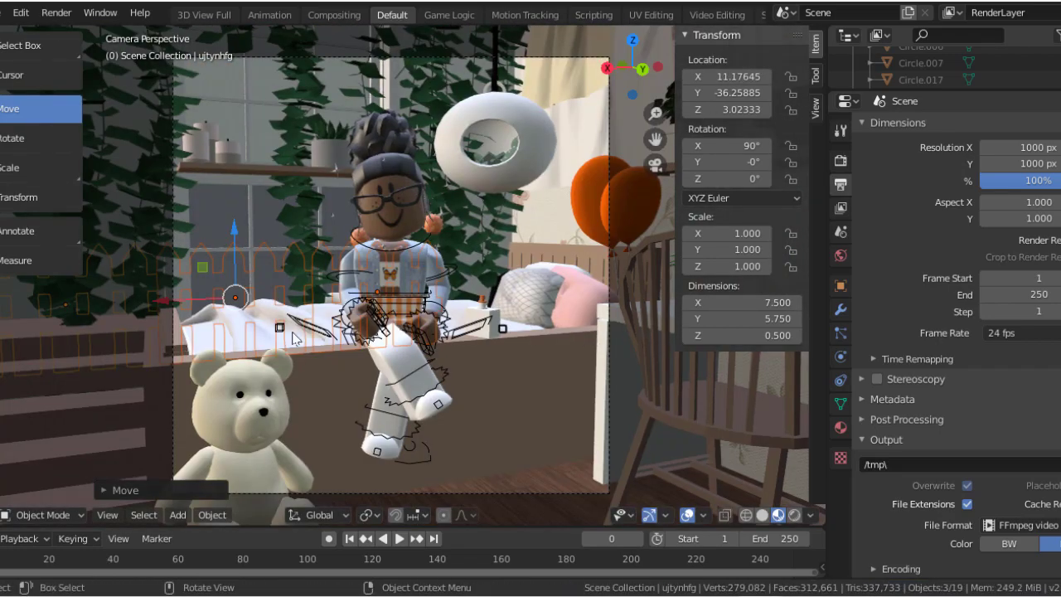
{"action": "key", "text": "KP_0"}
{"action": "key", "text": "KP_0"}
{"action": "key", "text": "g"}
{"action": "key", "text": "z"}
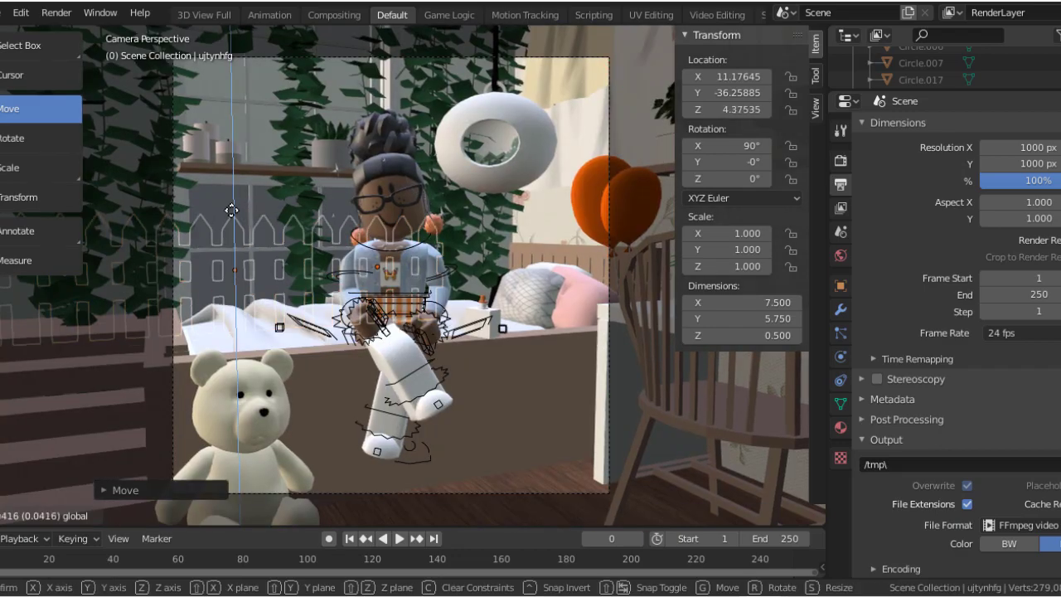
{"action": "left_click", "coordinate": [231, 210]}
- Push the fence further back along Y, checking in rendered preview and camera view
{"action": "left_click", "coordinate": [794, 514]}
{"action": "left_click", "coordinate": [777, 515]}
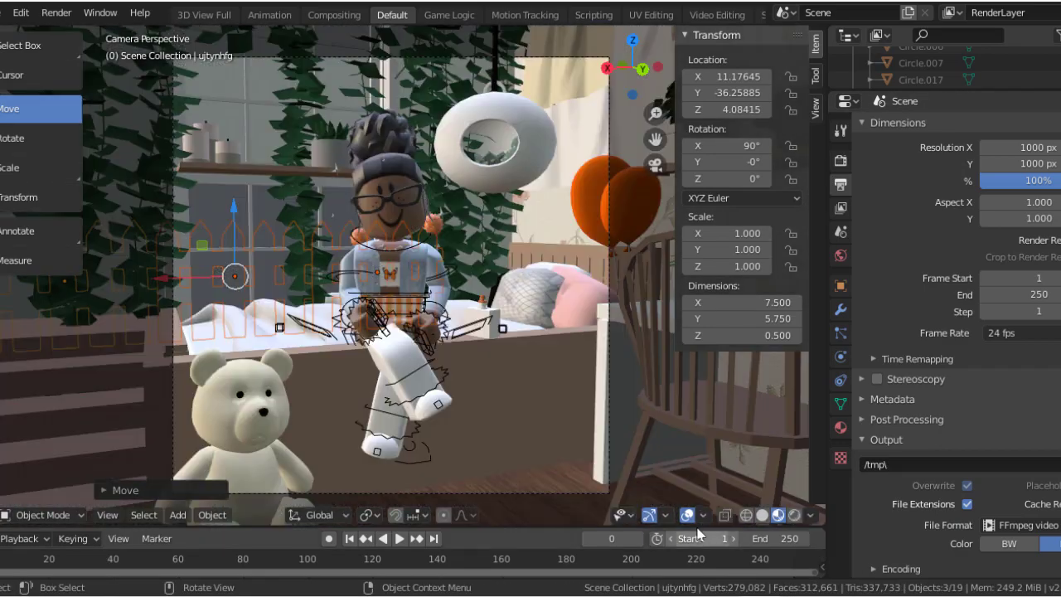
{"action": "key", "text": "KP_0"}
{"action": "middle_click_drag", "start_coordinate": [308, 311], "coordinate": [274, 265]}
{"action": "key", "text": "g"}
{"action": "key", "text": "y"}
{"action": "left_click", "coordinate": [228, 244]}
{"action": "key", "text": "KP_0"}
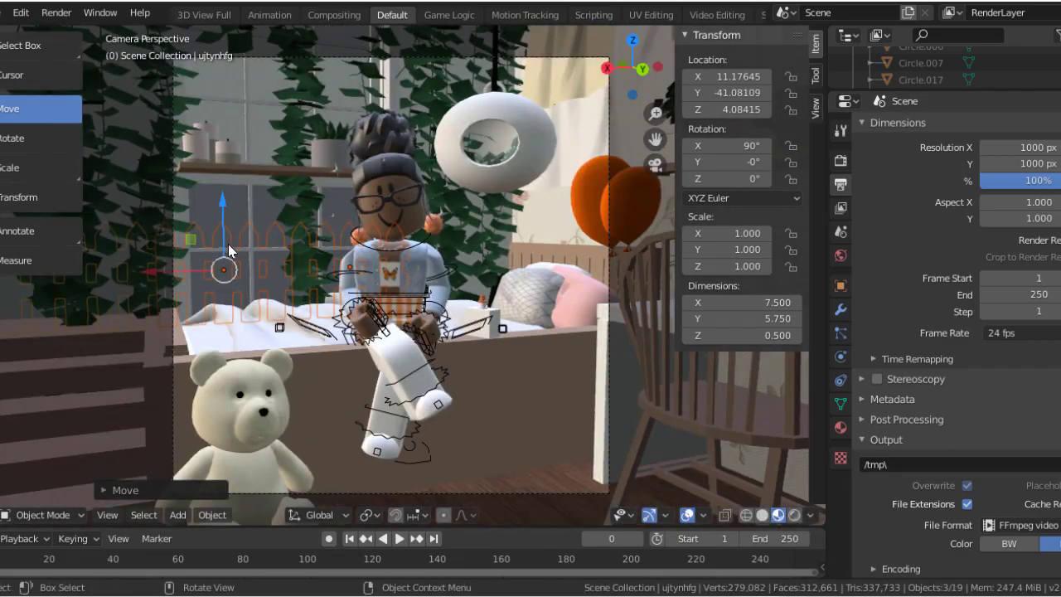
{"action": "key", "text": "KP_1"}
{"action": "key", "text": "shift+grave"}
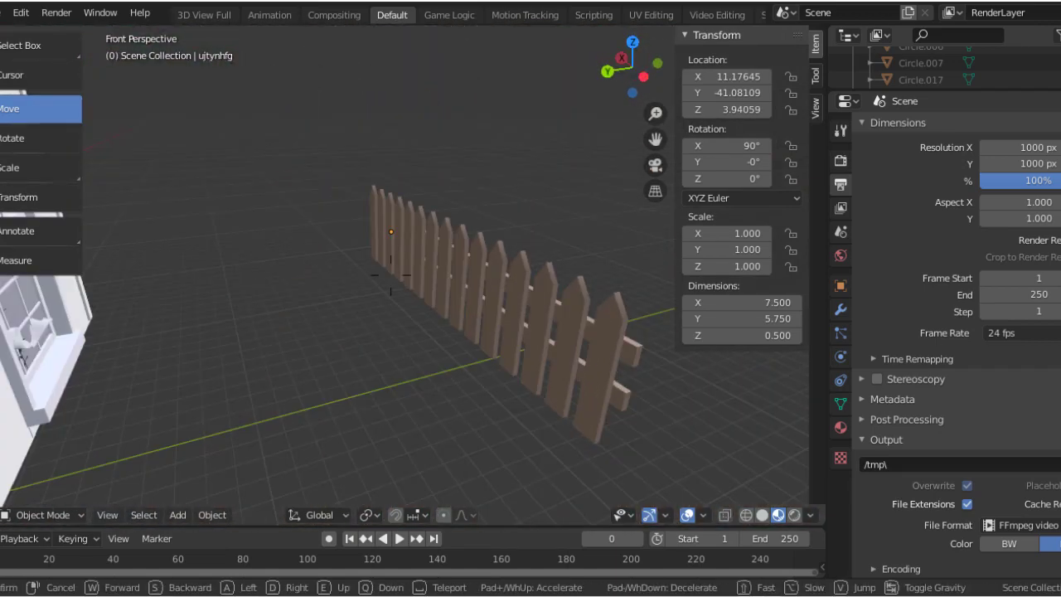
- Cancel the OBJ import without bringing in any file
{"action": "left_click", "coordinate": [387, 274]}
{"action": "left_click", "coordinate": [4, 12]}
{"action": "left_click", "coordinate": [232, 373]}
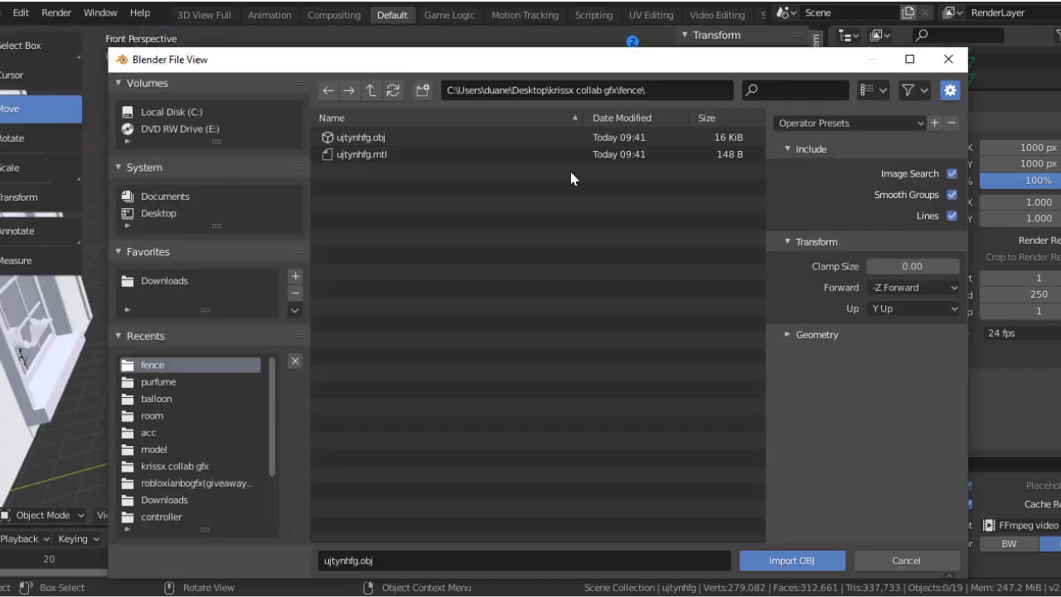
{"action": "key", "text": "Escape"}
- Raise the green grass slab vertically behind the room, checking it through the camera
{"action": "key", "text": "shift+grave"}
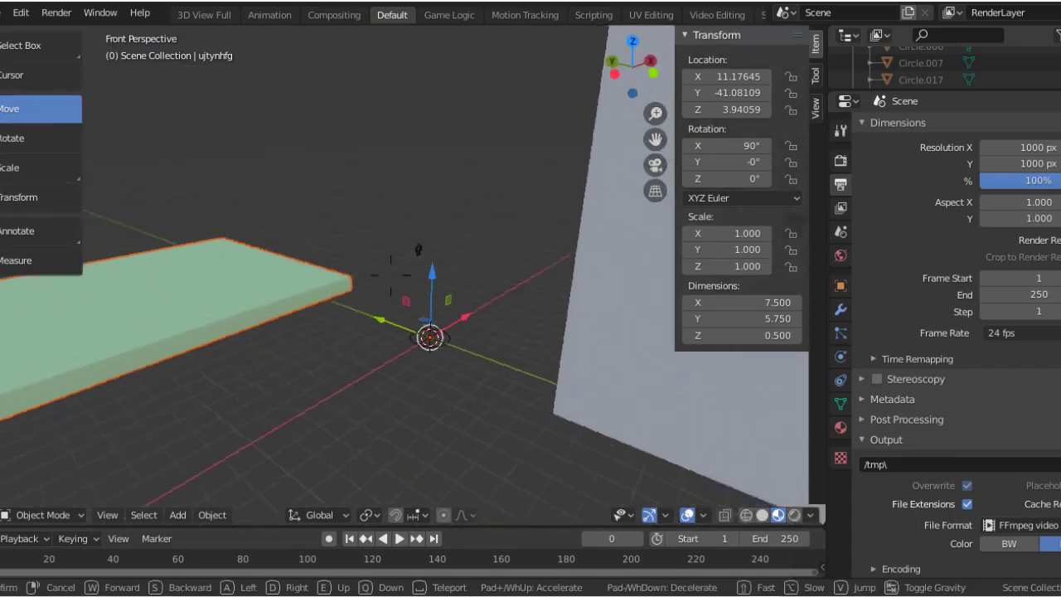
{"action": "left_click", "coordinate": [437, 260]}
{"action": "key", "text": "g"}
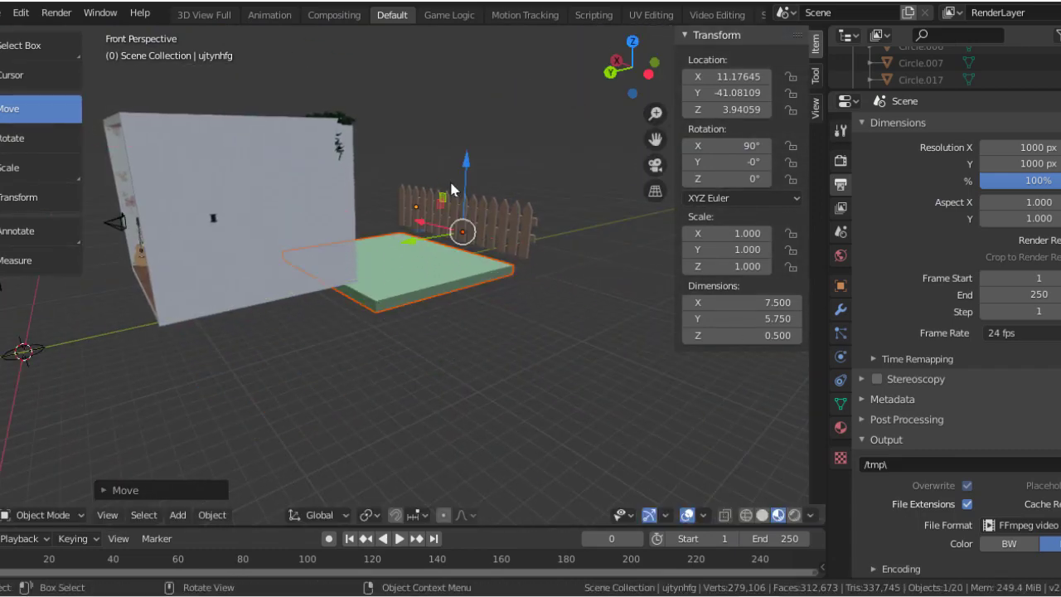
{"action": "key", "text": "z"}
{"action": "left_click", "coordinate": [427, 233]}
{"action": "key", "text": "KP_0"}
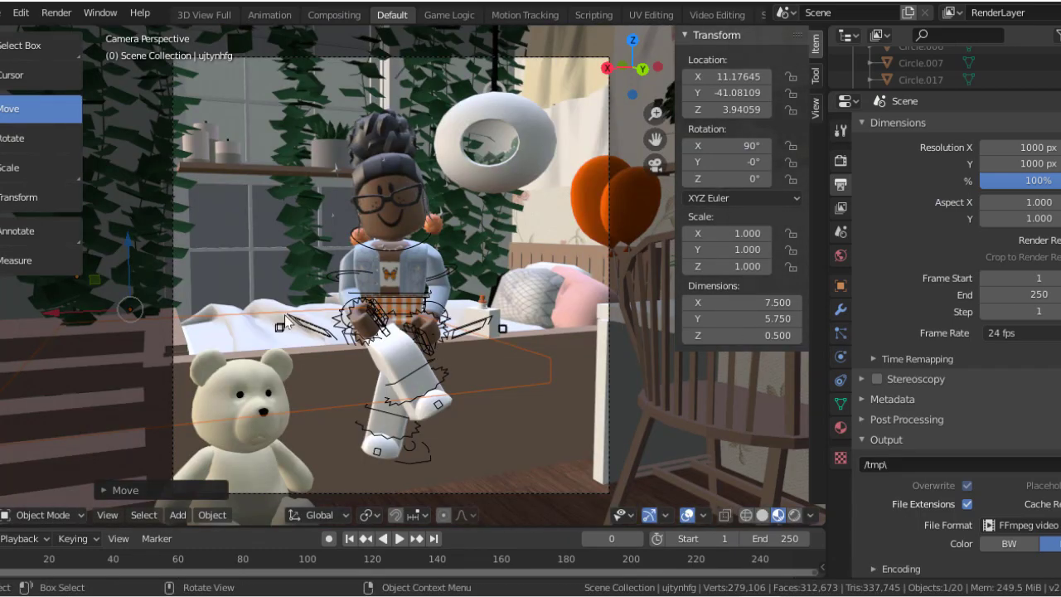
{"action": "key", "text": "KP_0"}
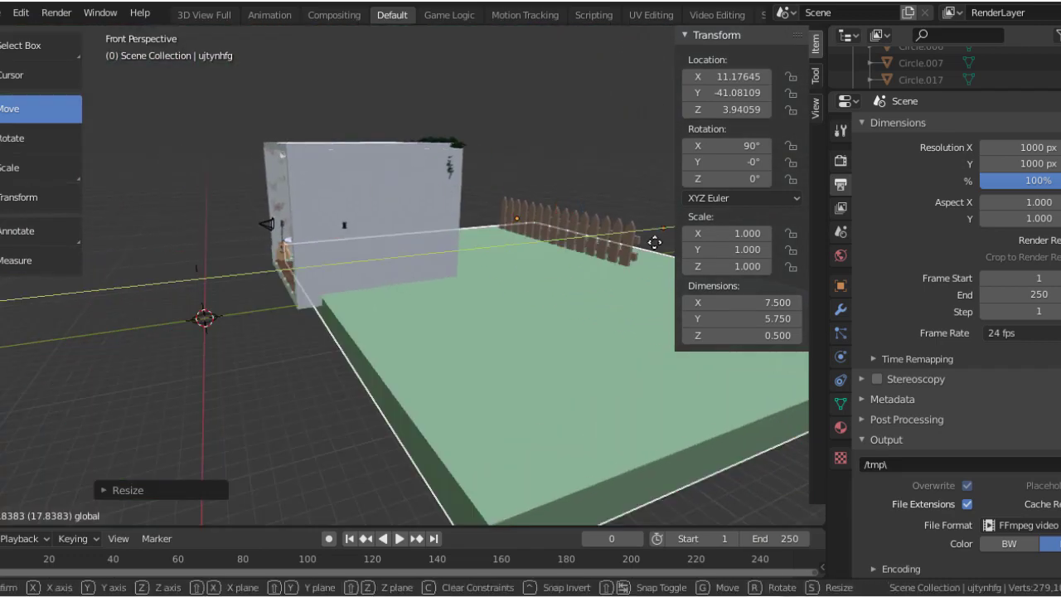
{"action": "key", "text": "KP_0"}
{"action": "key", "text": "KP_0"}
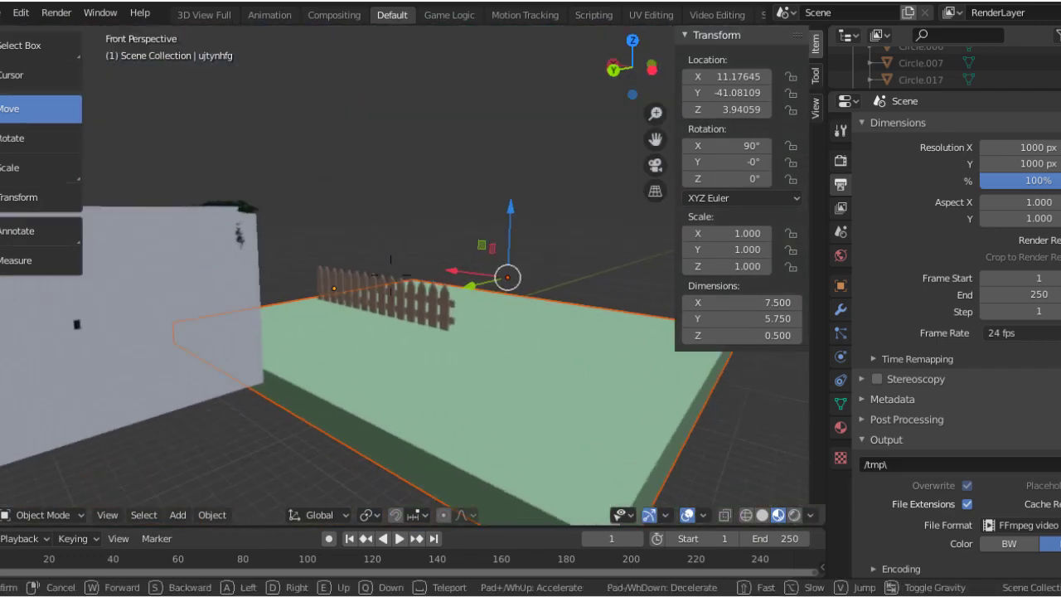
- Move the fence section into line along the slab's edge, lowering it to Z 3.728
{"action": "left_click", "coordinate": [417, 233]}
{"action": "left_click", "coordinate": [533, 247]}
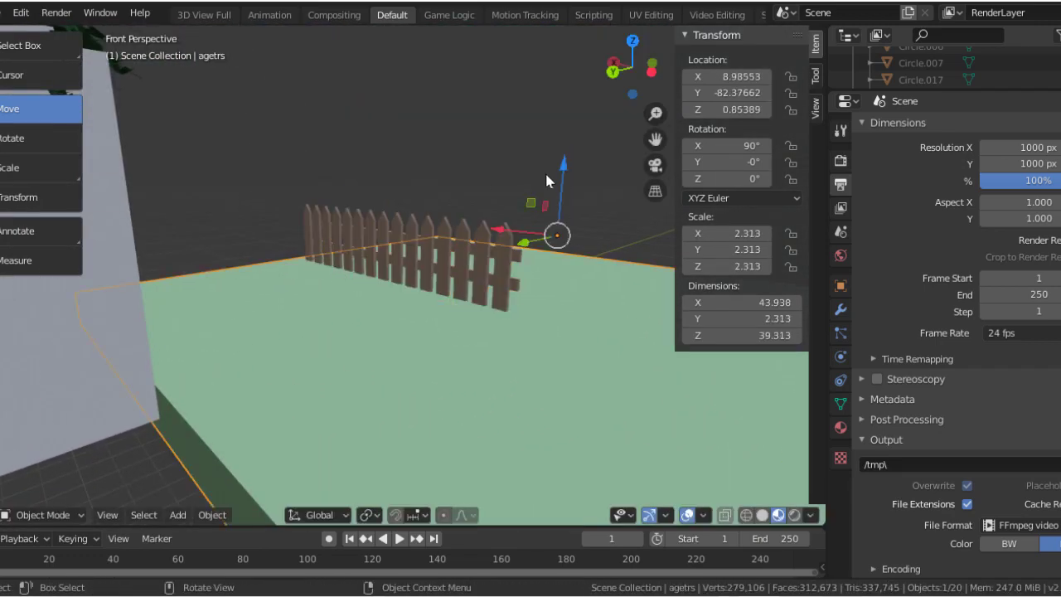
{"action": "key", "text": "KP_0"}
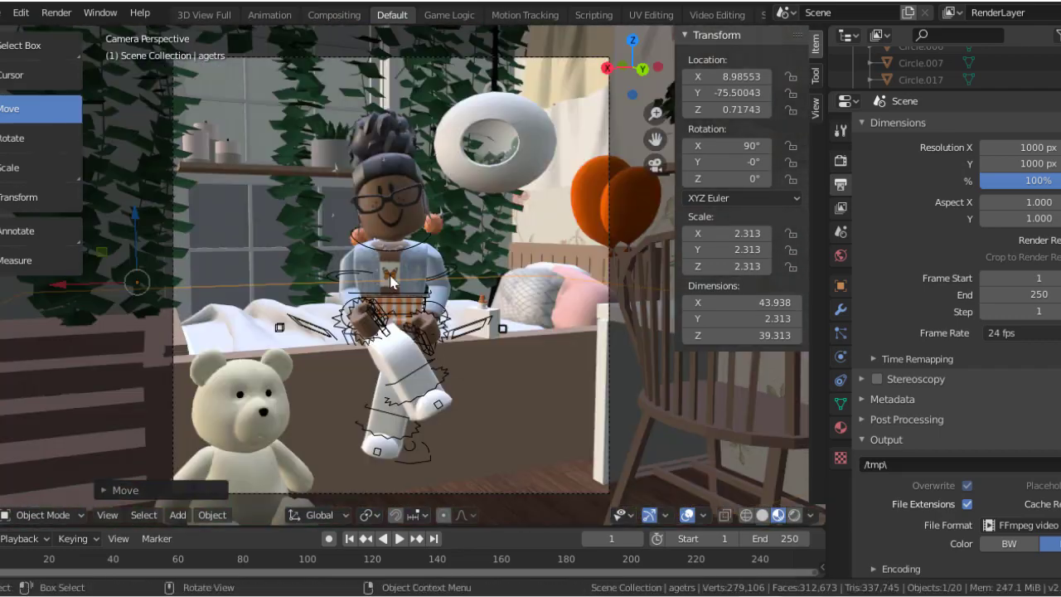
{"action": "key", "text": "KP_1"}
{"action": "left_click", "coordinate": [402, 193]}
{"action": "scroll", "coordinate": [421, 124], "scroll_direction": "down", "scroll_amount": 5}
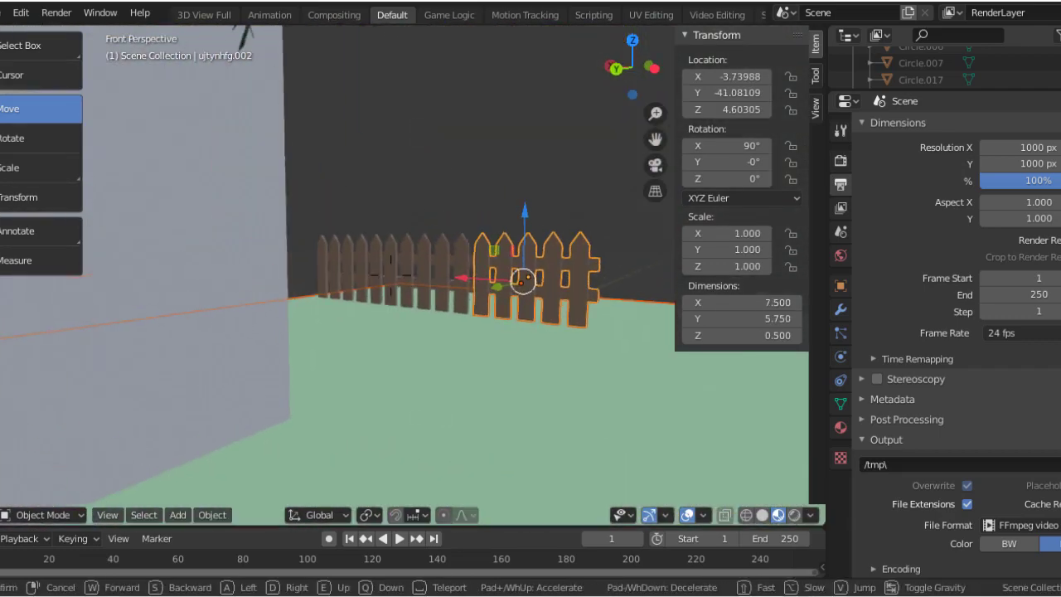
{"action": "left_click_drag", "start_coordinate": [296, 274], "coordinate": [358, 255]}
{"action": "key", "text": "KP_0"}
{"action": "left_click", "coordinate": [185, 227]}
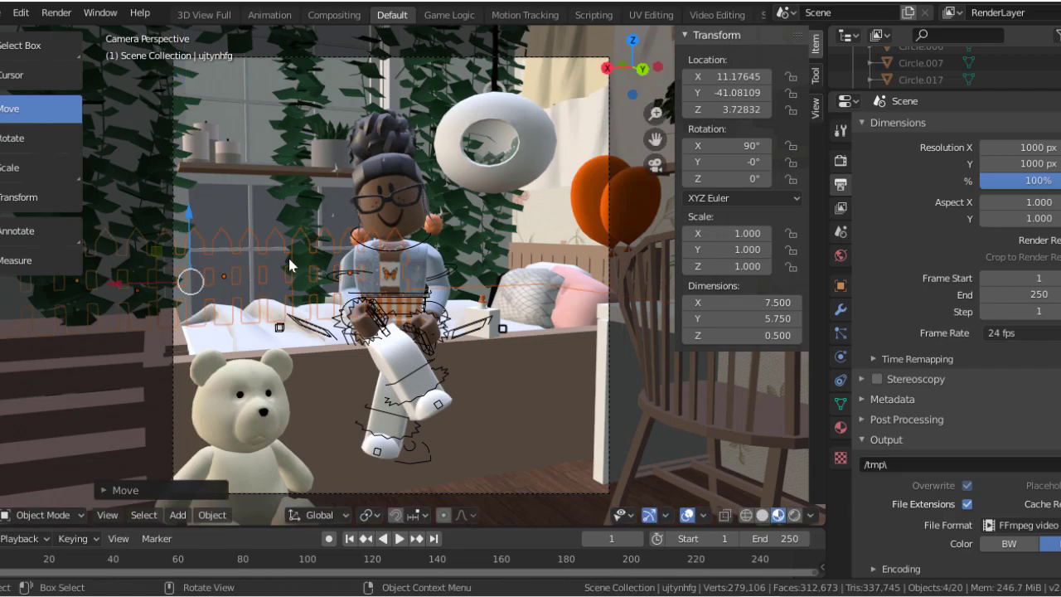
{"action": "key", "text": "shift+grave"}
- Switch the World to nodes and give its colour an Environment Texture
{"action": "key", "text": "s"}
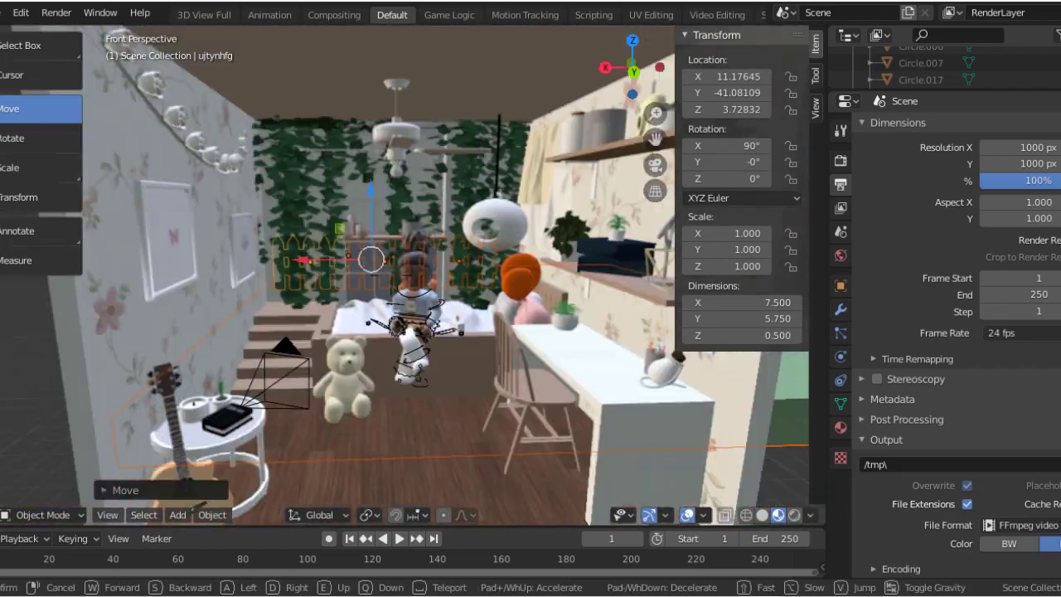
{"action": "left_click", "coordinate": [839, 255]}
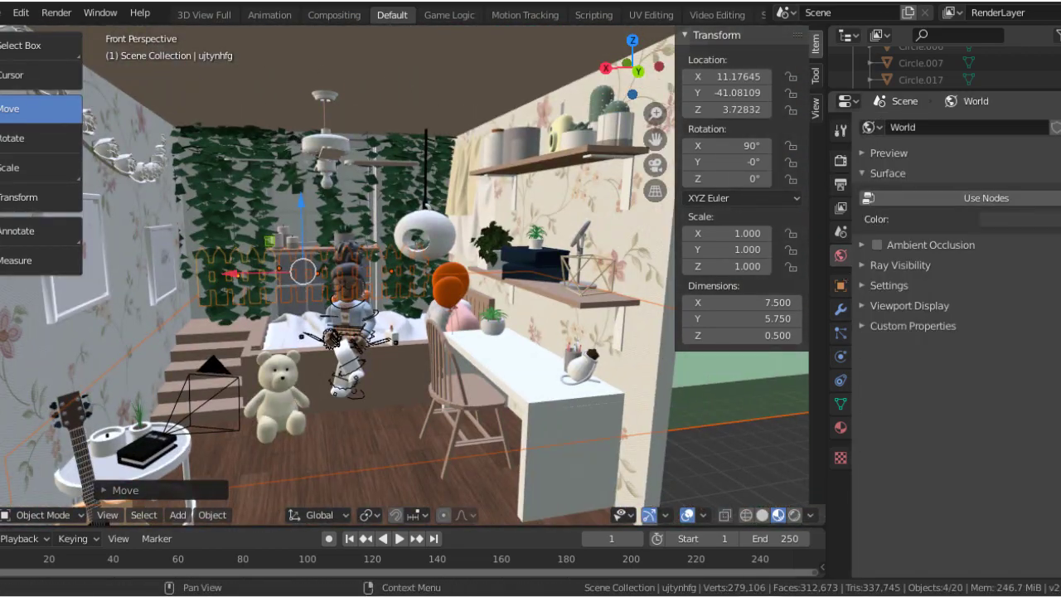
{"action": "key", "text": "n"}
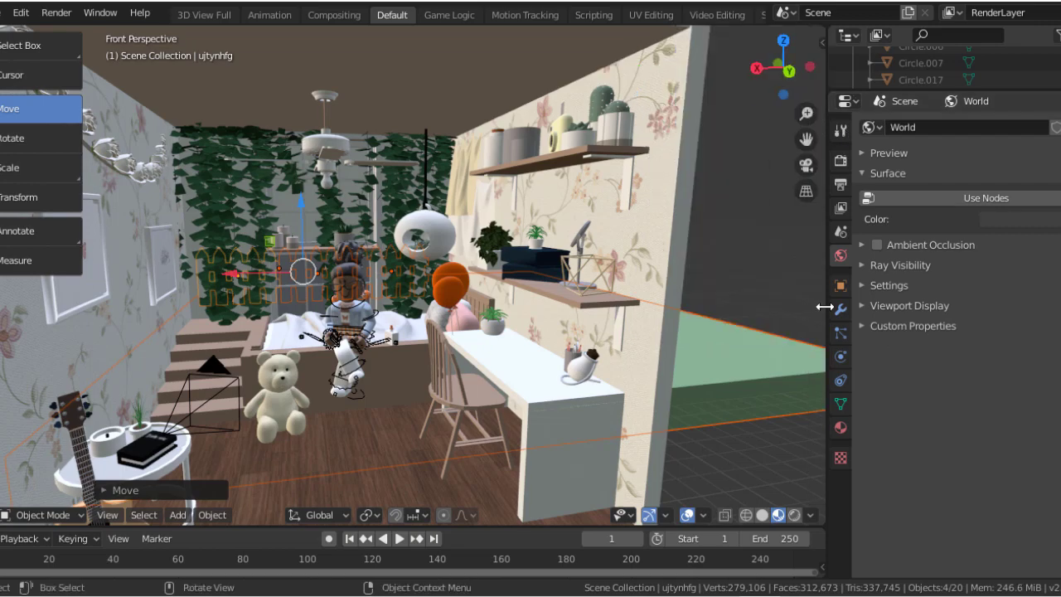
{"action": "left_click_drag", "start_coordinate": [824, 307], "coordinate": [857, 248]}
{"action": "scroll", "coordinate": [853, 422], "scroll_direction": "down", "scroll_amount": 3}
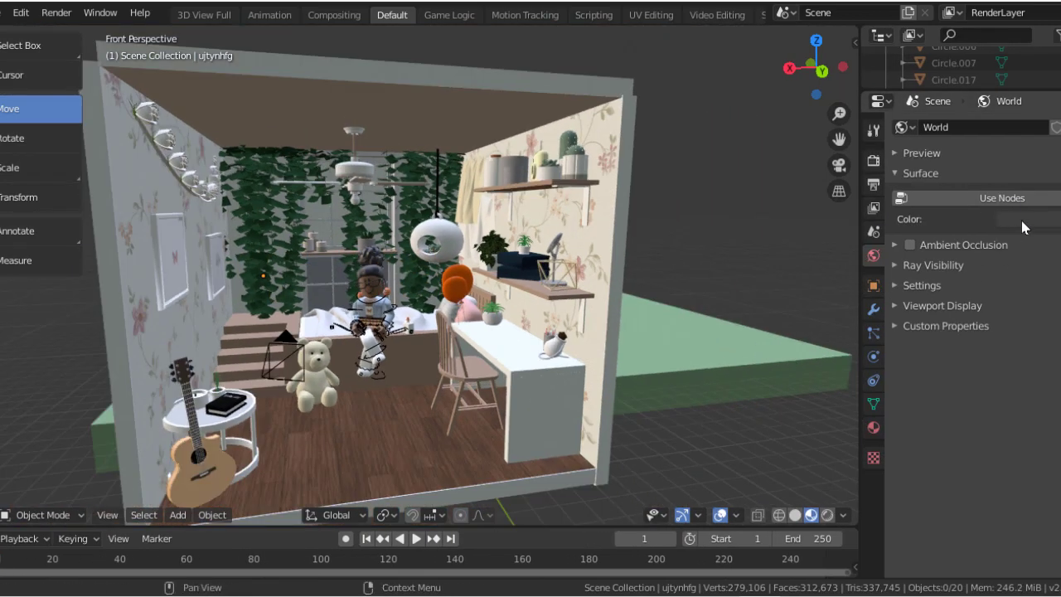
{"action": "left_click", "coordinate": [1002, 197]}
{"action": "left_click", "coordinate": [1030, 222]}
{"action": "left_click", "coordinate": [828, 274]}
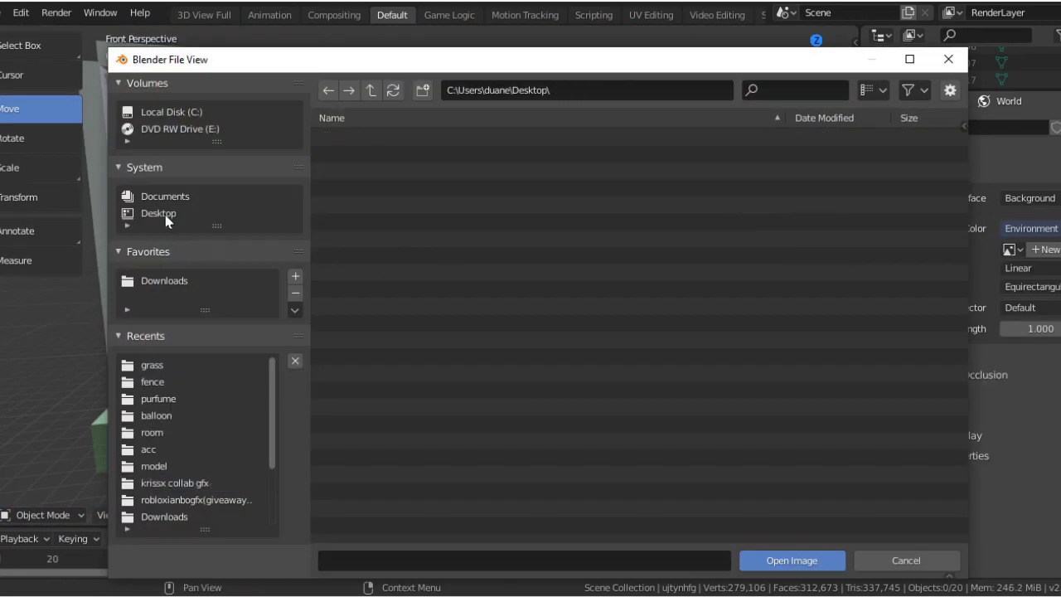
- Load 'the_sky_is_on_fire_4k.hdr' from Downloads and preview the camera view rendered
{"action": "key", "text": "BackSpace"}
{"action": "left_click", "coordinate": [166, 516]}
{"action": "key", "text": "ctrl+f"}
{"action": "type", "text": "sky"}
{"action": "double_click", "coordinate": [373, 137]}
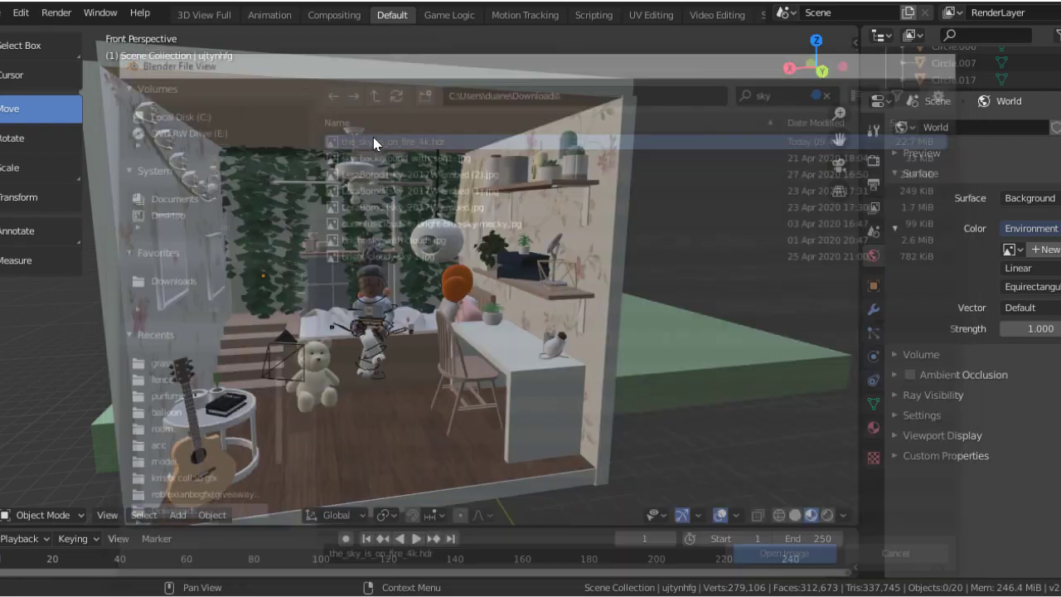
{"action": "key", "text": "KP_0"}
{"action": "left_click", "coordinate": [806, 515]}
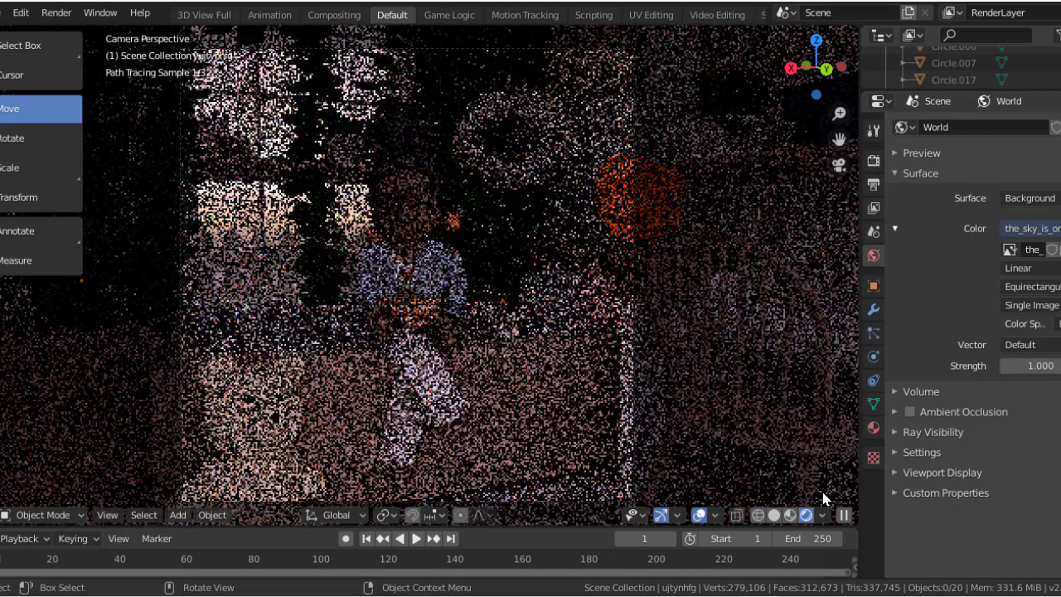
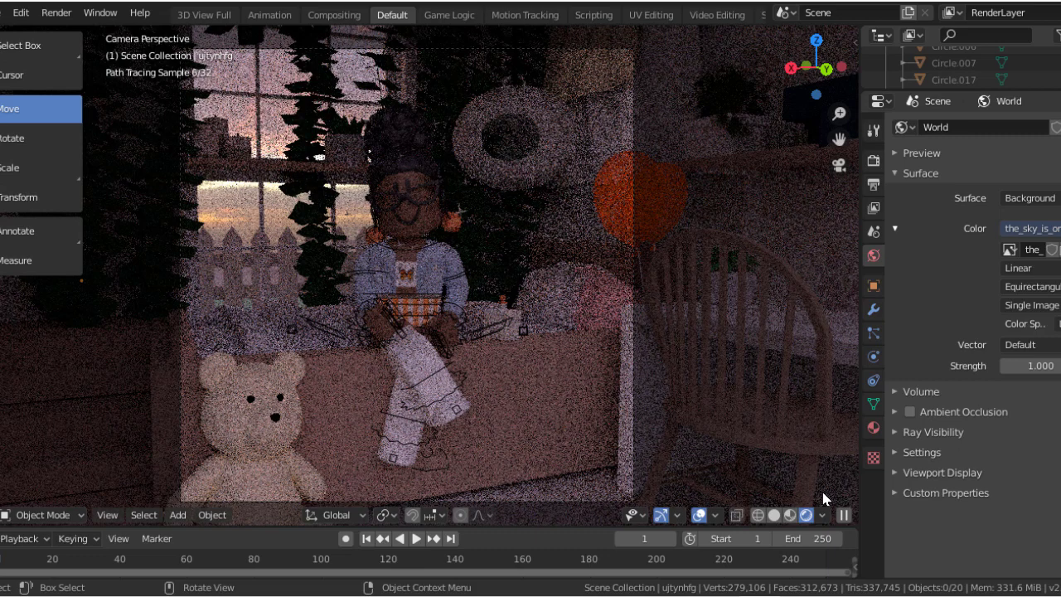
- Switch to Material Preview and fly out to the green ground by the fence
{"action": "left_click", "coordinate": [789, 515]}
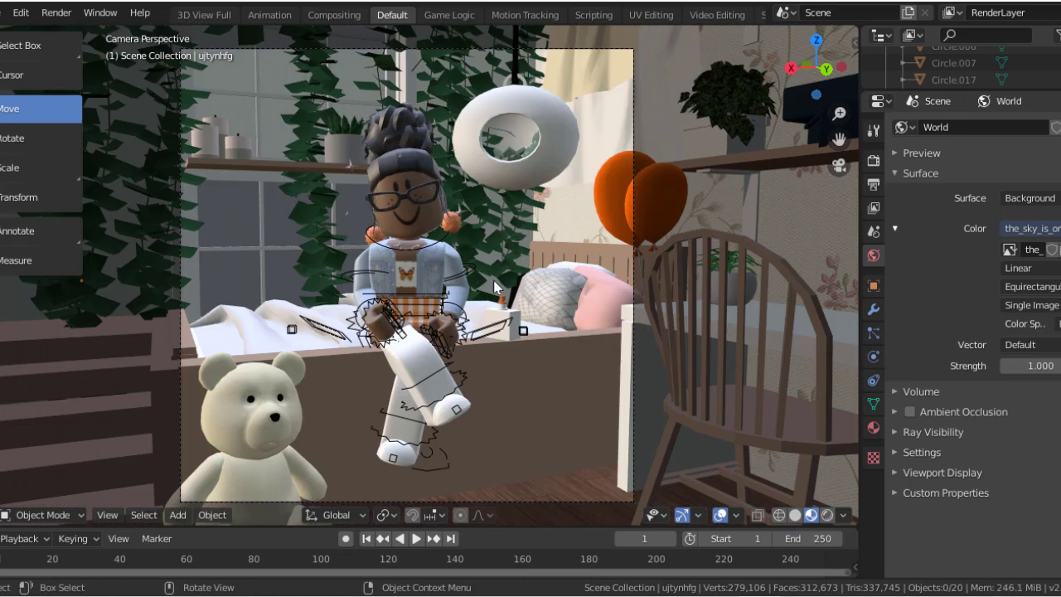
{"action": "key", "text": "shift+grave"}
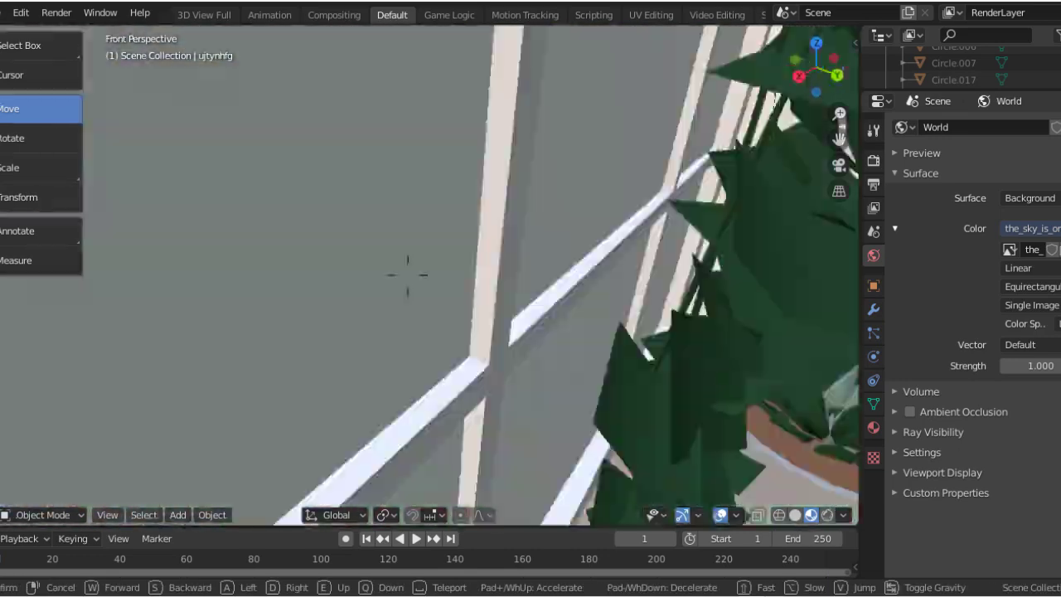
{"action": "left_click", "coordinate": [402, 273]}
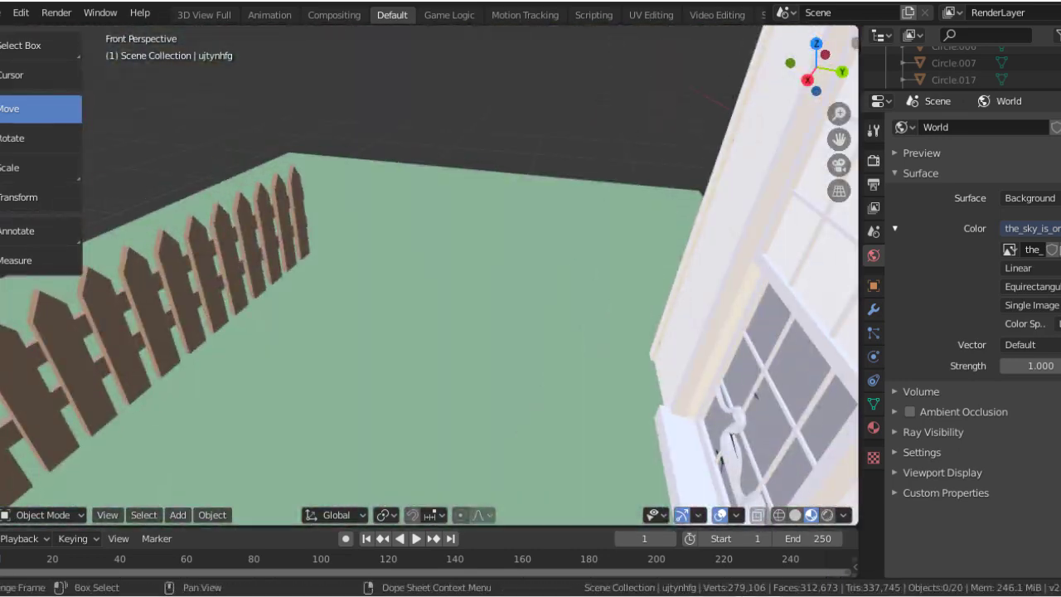
- Append every object from Downloads > grass tut1.blend > Object
{"action": "left_click", "coordinate": [6, 13]}
{"action": "left_click", "coordinate": [33, 200]}
{"action": "left_click", "coordinate": [370, 89]}
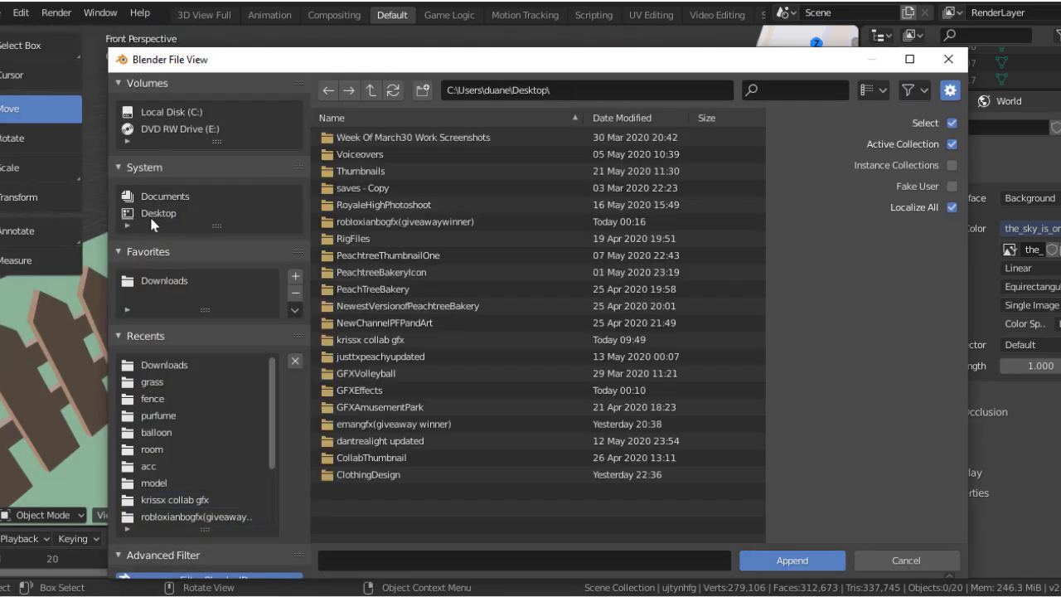
{"action": "left_click", "coordinate": [370, 90]}
{"action": "left_click", "coordinate": [371, 90]}
{"action": "left_click", "coordinate": [158, 213]}
{"action": "left_click", "coordinate": [164, 364]}
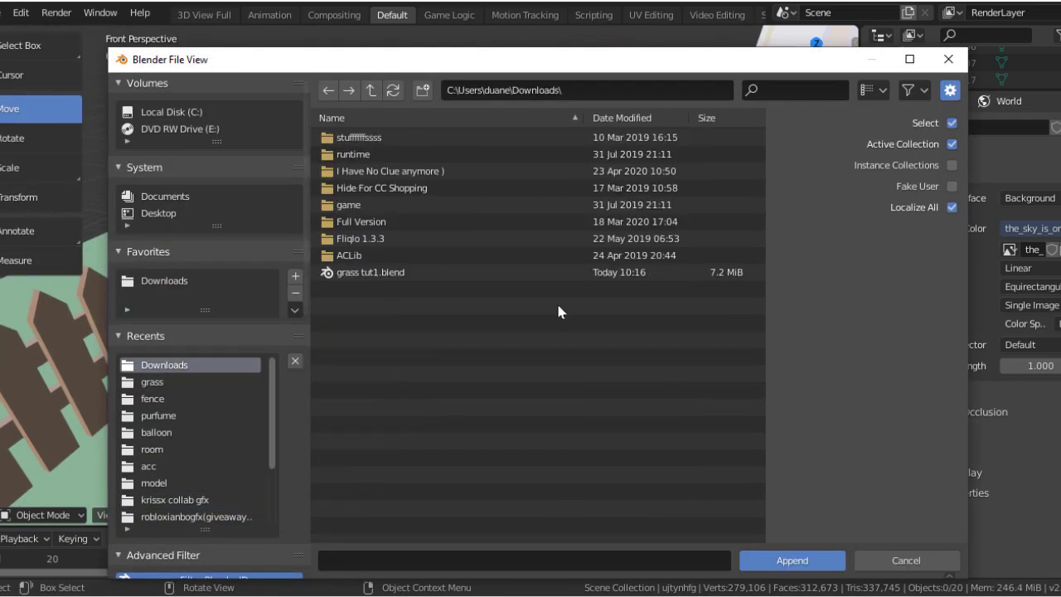
{"action": "double_click", "coordinate": [421, 273]}
{"action": "double_click", "coordinate": [417, 222]}
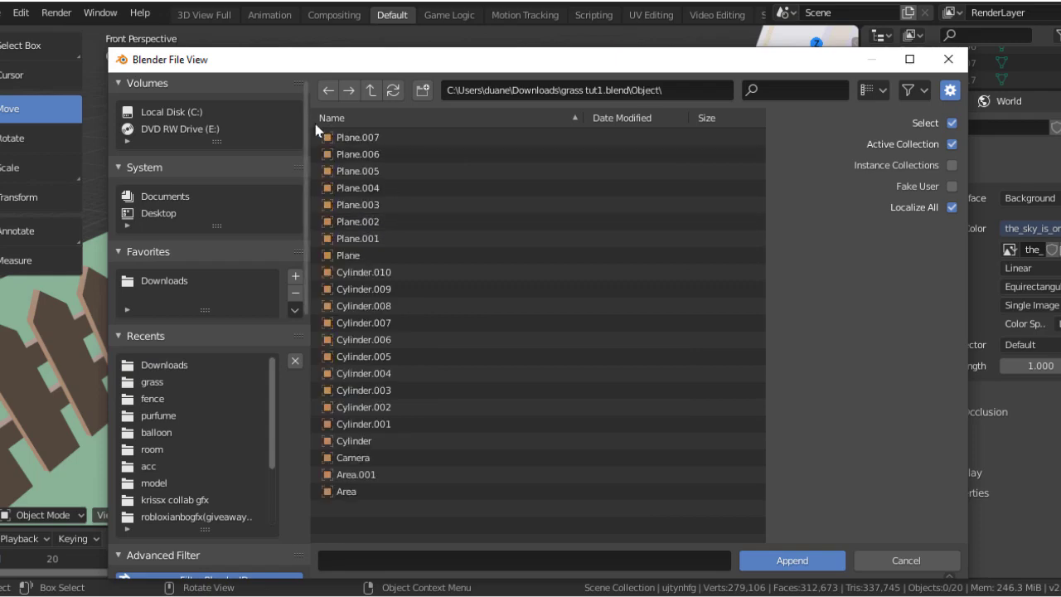
{"action": "left_click", "coordinate": [330, 117]}
{"action": "key", "text": "a"}
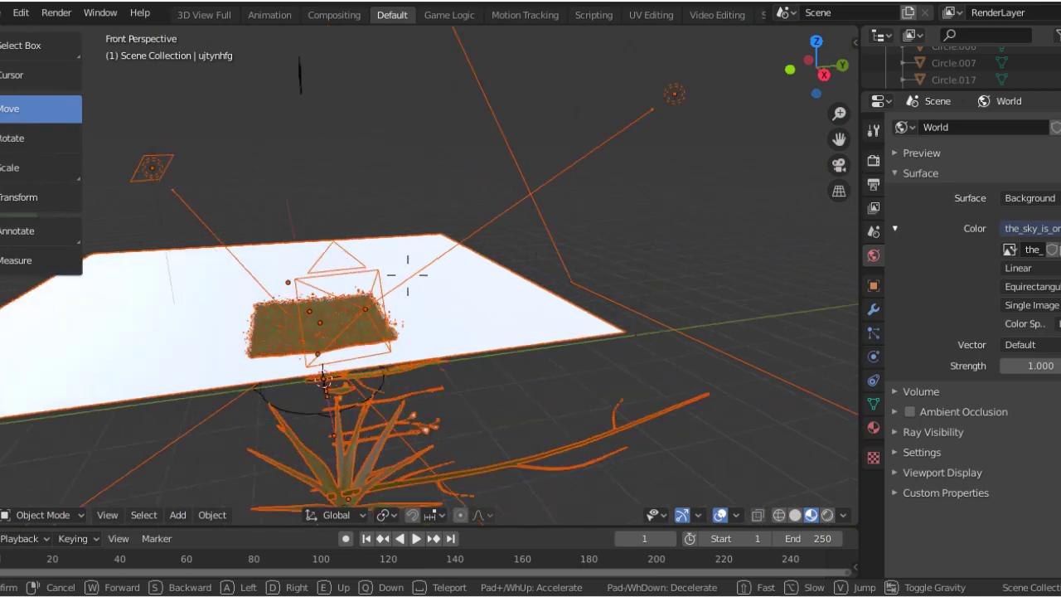
- Delete the extra white plane that came with the grass
{"action": "left_click", "coordinate": [460, 323]}
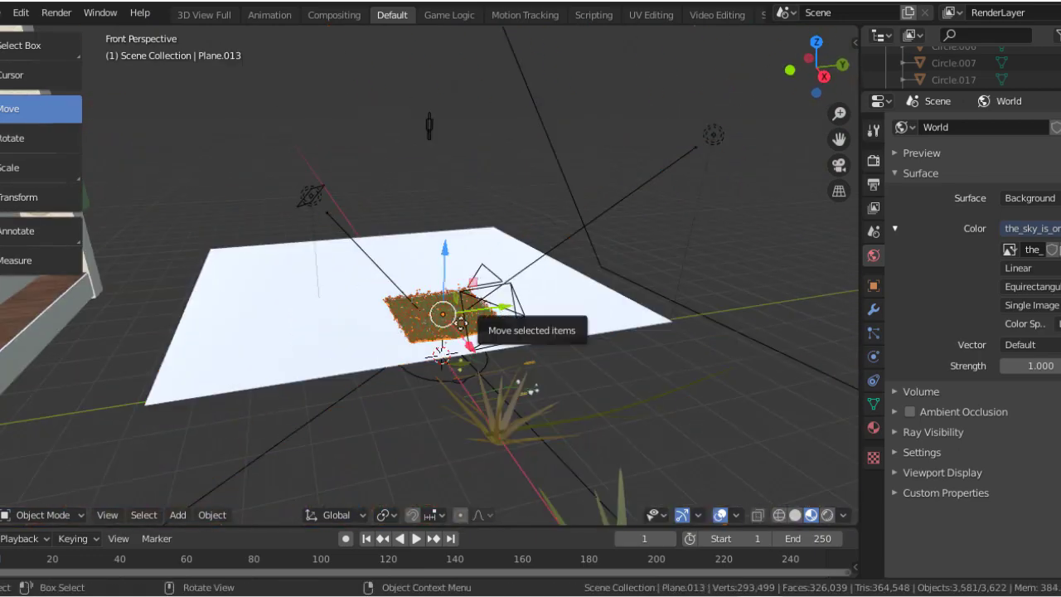
{"action": "key", "text": "Delete"}
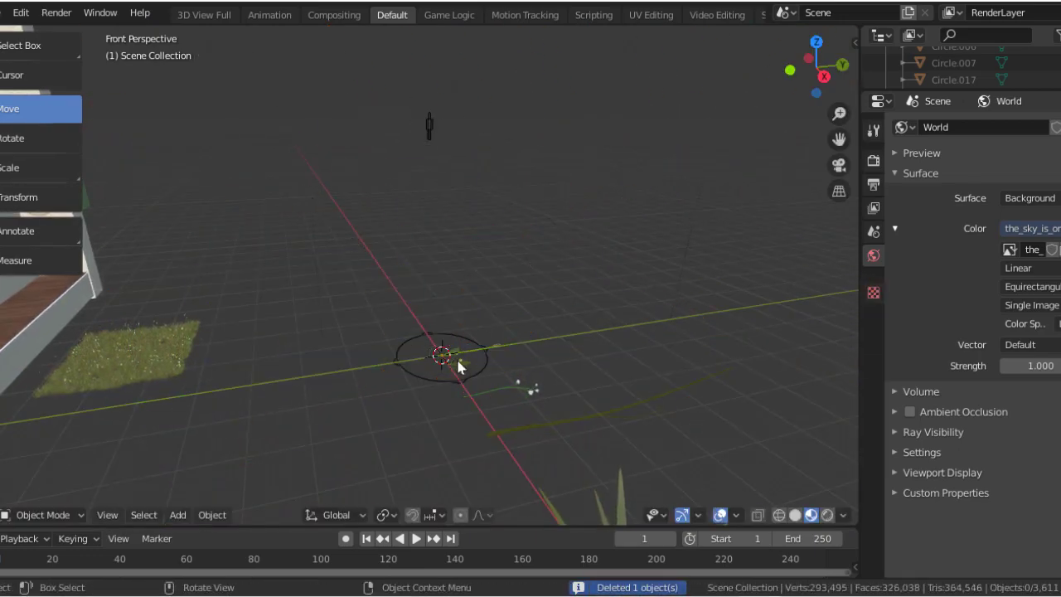
{"action": "scroll", "coordinate": [539, 395], "scroll_direction": "down", "scroll_amount": 3}
{"action": "scroll", "coordinate": [537, 398], "scroll_direction": "down", "scroll_amount": 2}
{"action": "key", "text": "ctrl+z"}
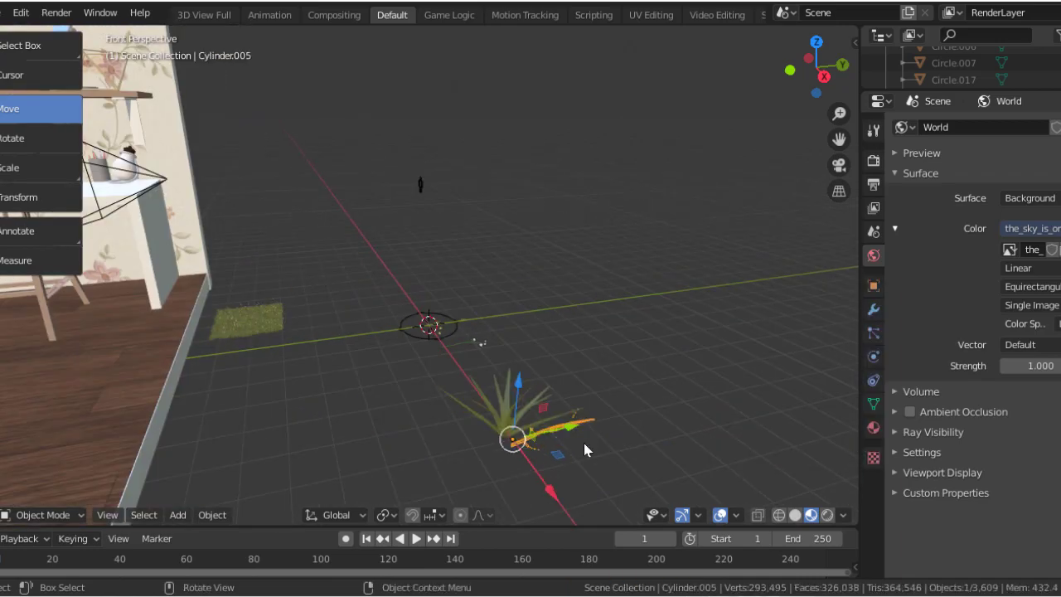
- Select grass plane Plane.013, scale it down and lower it onto the ground along Z
{"action": "left_click", "coordinate": [220, 313]}
{"action": "key", "text": "KP_Decimal"}
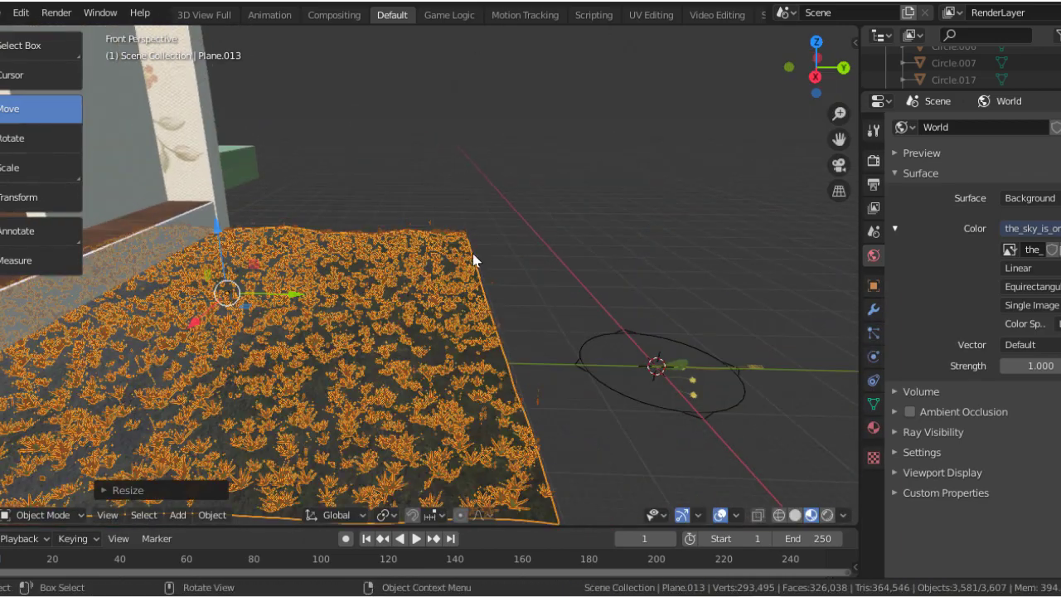
{"action": "key", "text": "s"}
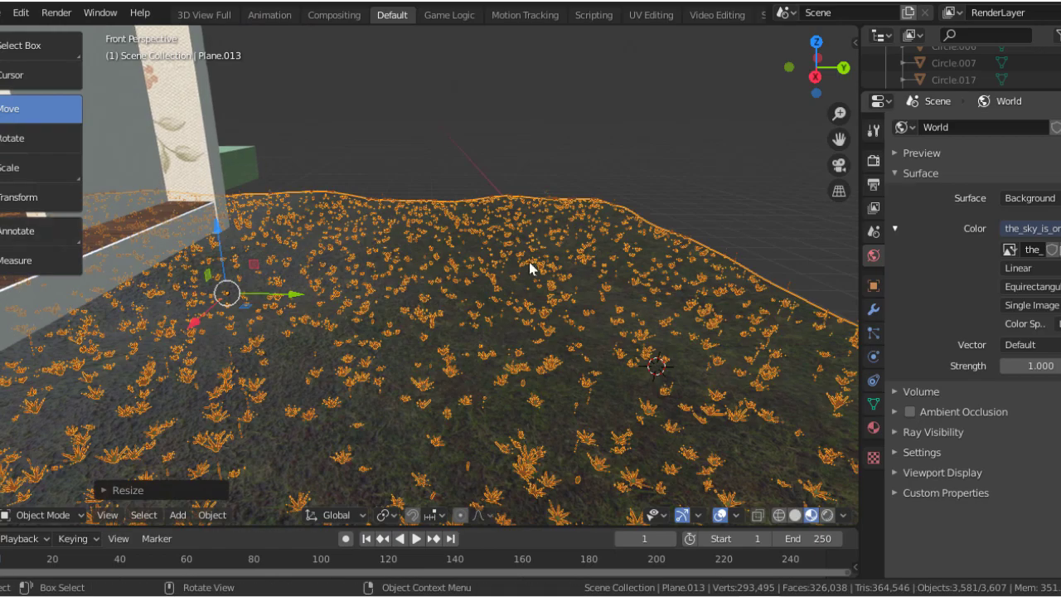
{"action": "middle_click_drag", "start_coordinate": [347, 235], "coordinate": [599, 331]}
{"action": "scroll", "coordinate": [450, 343], "scroll_direction": "up", "scroll_amount": 3}
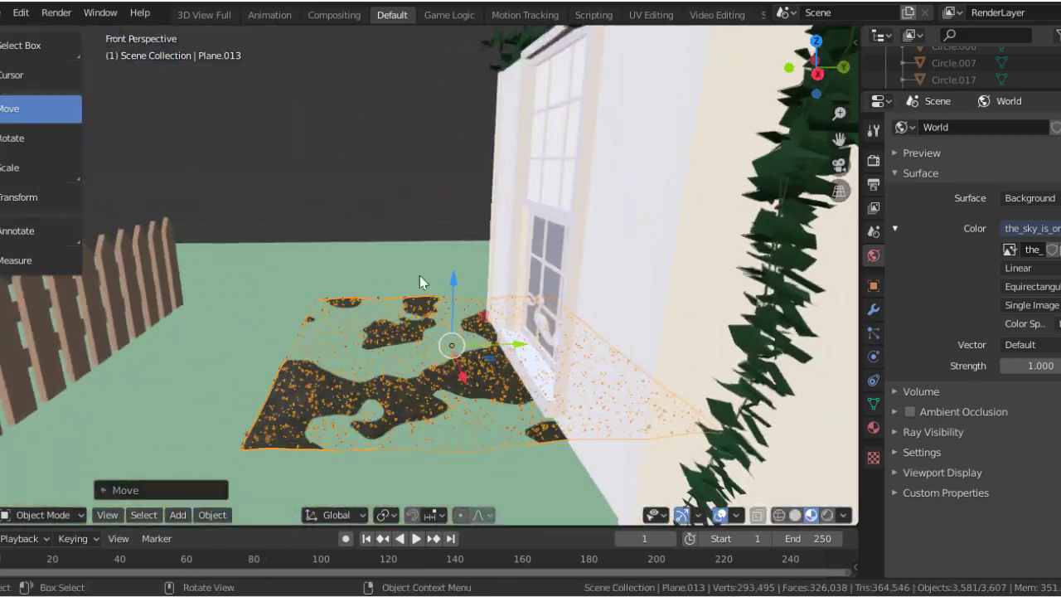
{"action": "key", "text": "g"}
{"action": "key", "text": "z"}
{"action": "left_click", "coordinate": [441, 292]}
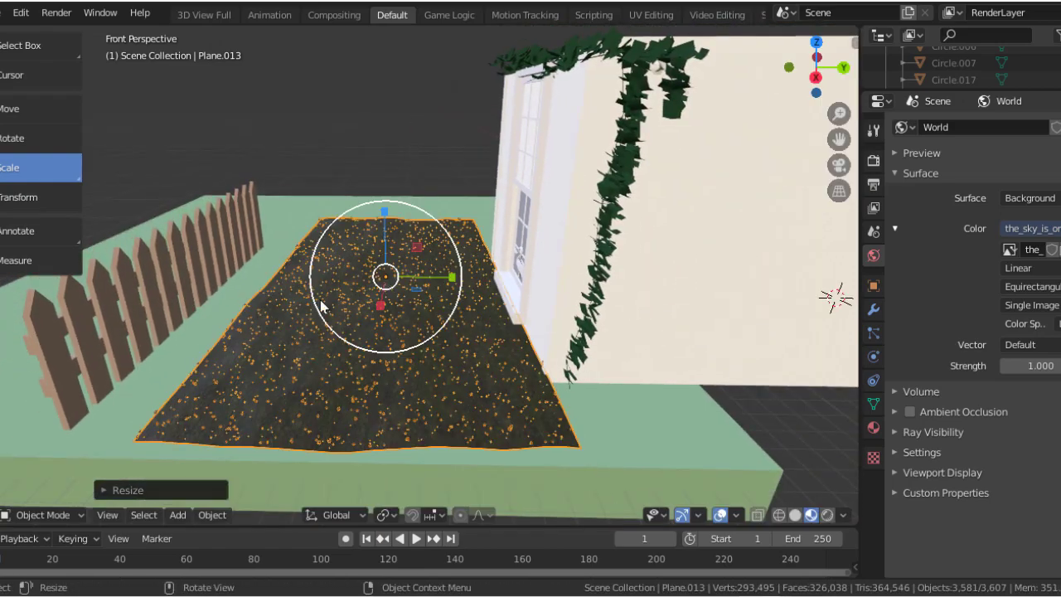
- Stretch the grass plane along Y and slide it over the yard, viewing through the camera
{"action": "key", "text": "s"}
{"action": "key", "text": "y"}
{"action": "key", "text": "Escape"}
{"action": "left_click", "coordinate": [8, 109]}
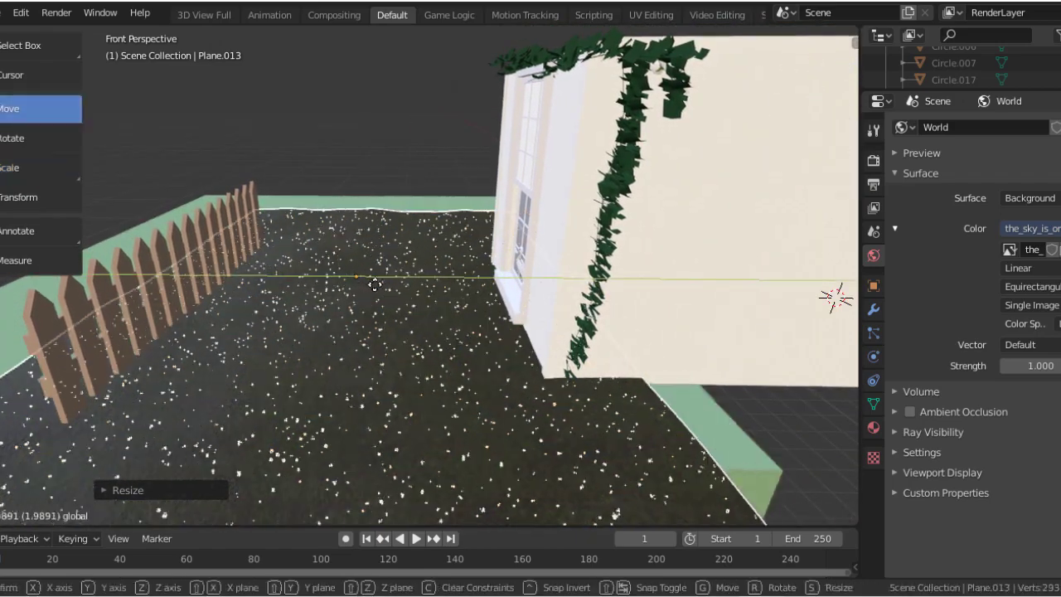
{"action": "left_click_drag", "start_coordinate": [332, 252], "coordinate": [312, 269]}
{"action": "key", "text": "KP_0"}
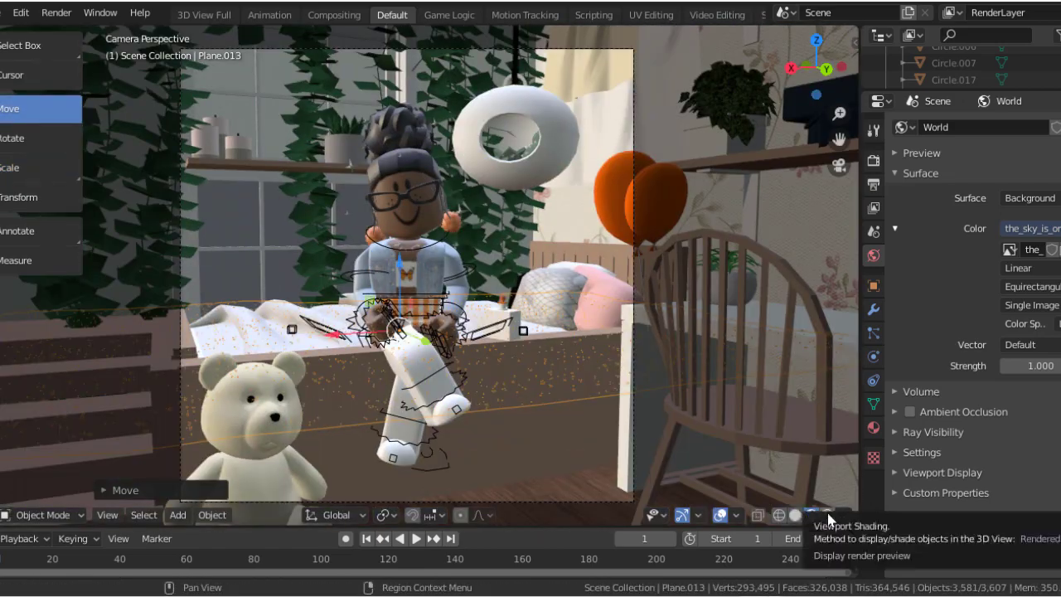
- Check the shot in Rendered shading, then walk in Material Preview over the lawn
{"action": "left_click", "coordinate": [826, 514]}
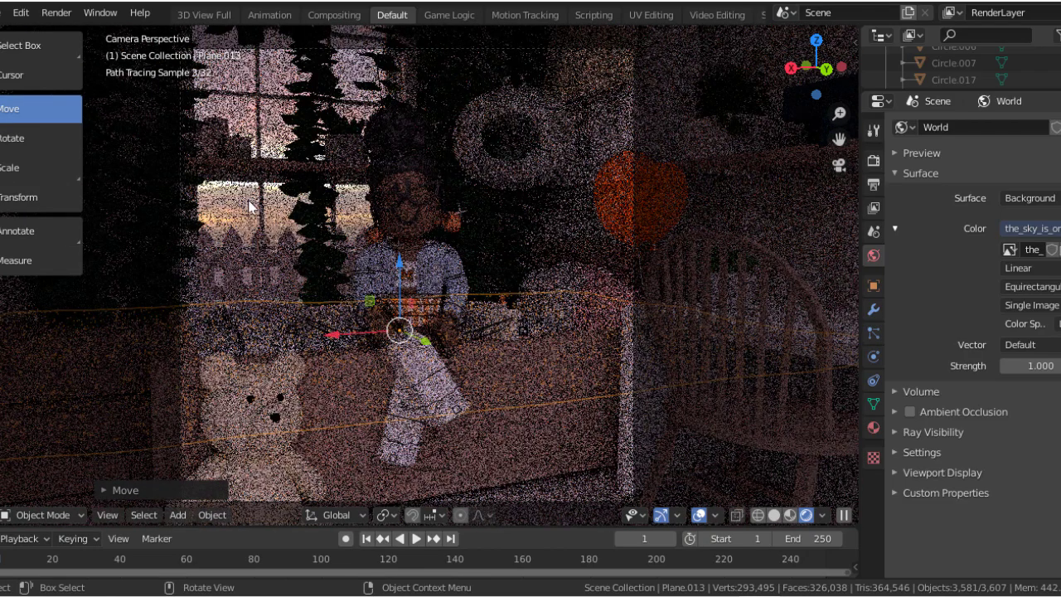
{"action": "key", "text": "KP_1"}
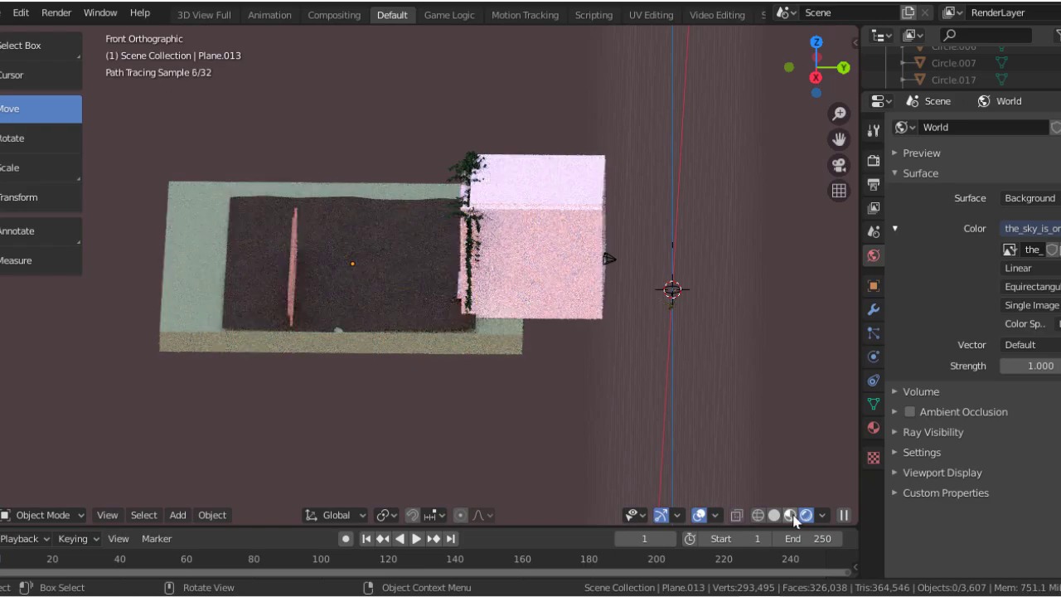
{"action": "left_click", "coordinate": [789, 515]}
{"action": "key", "text": "shift+grave"}
{"action": "key", "text": "s"}
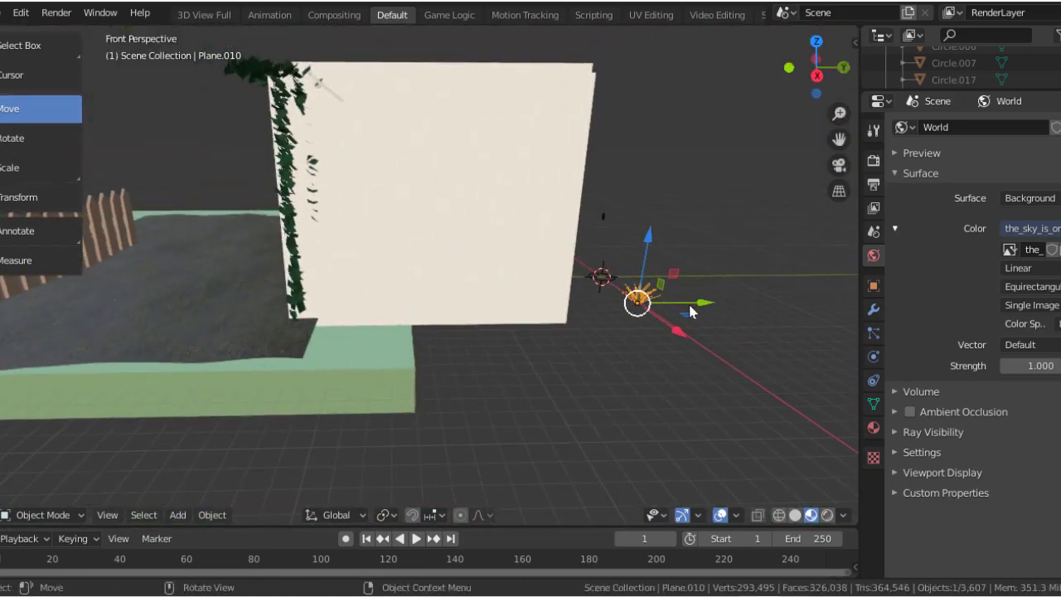
{"action": "key", "text": "w"}
{"action": "key", "text": "Return"}
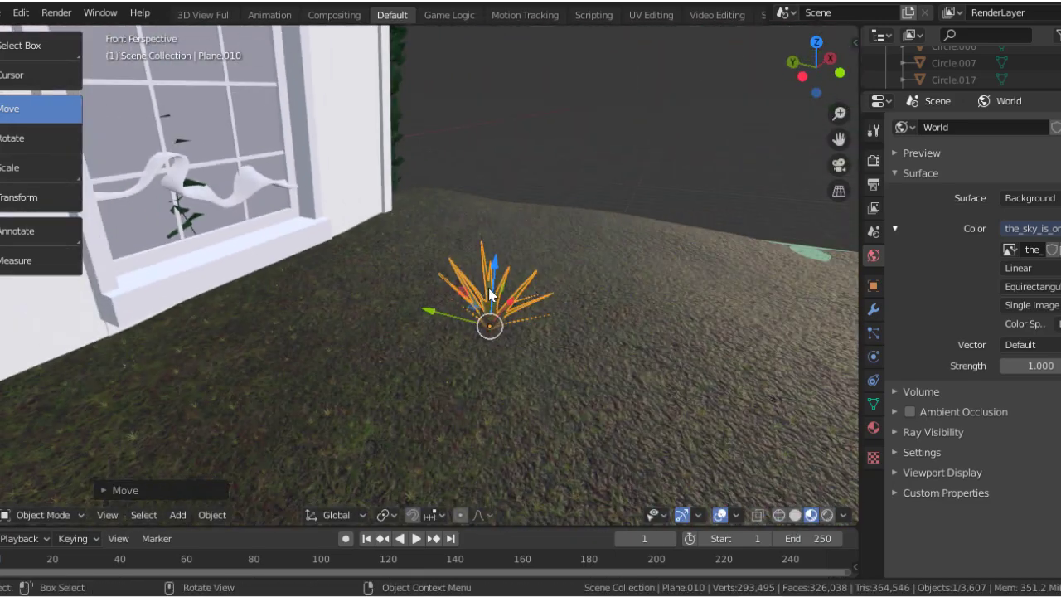
- Paste grass plant copies and move them into place on the lawn
{"action": "key", "text": "ctrl+v"}
{"action": "key", "text": "g"}
{"action": "key", "text": "shift+grave"}
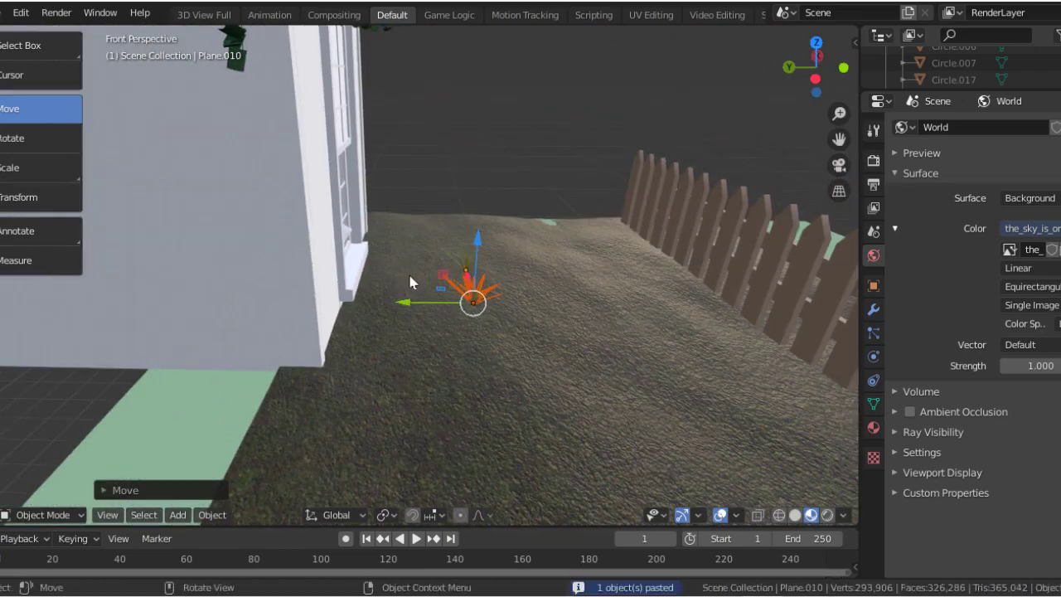
{"action": "key", "text": "ctrl+v"}
{"action": "key", "text": "g"}
{"action": "key", "text": "x"}
{"action": "key", "text": "Escape"}
{"action": "left_click_drag", "start_coordinate": [432, 285], "coordinate": [480, 407]}
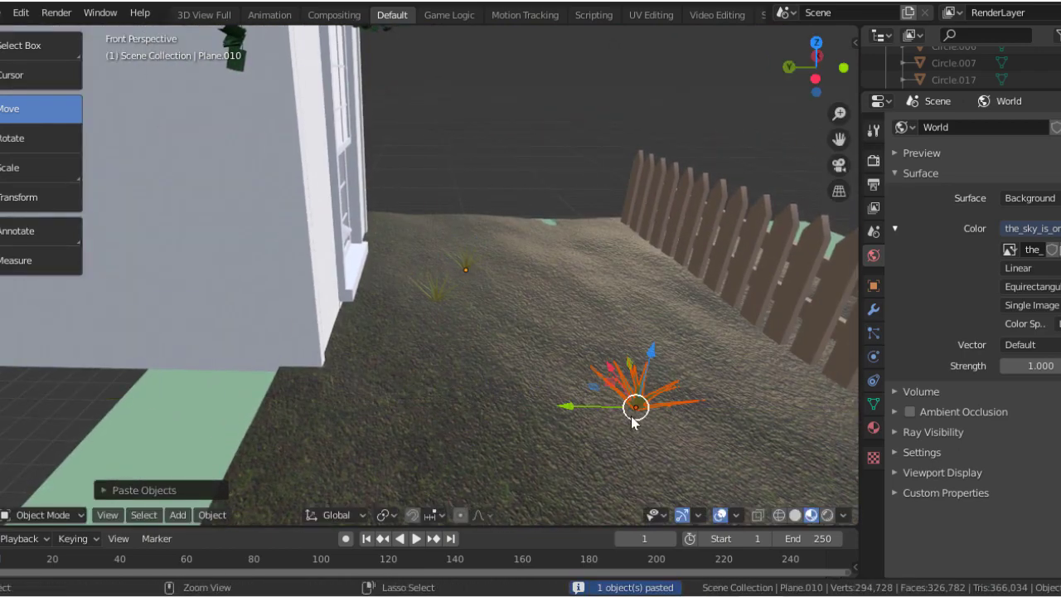
{"action": "left_click_drag", "start_coordinate": [590, 336], "coordinate": [570, 306]}
{"action": "key", "text": "g"}
{"action": "key", "text": "x"}
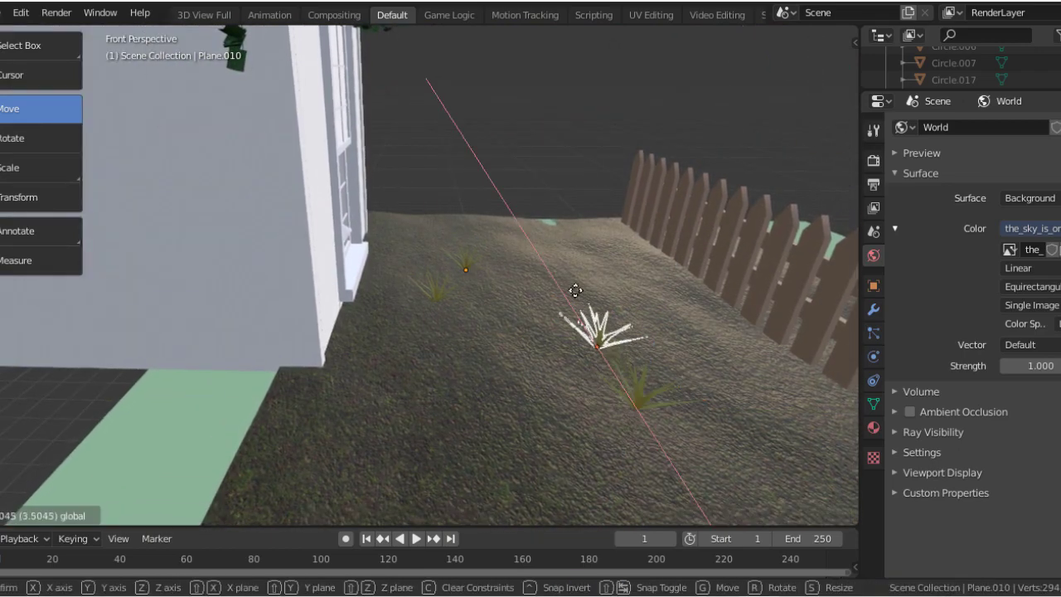
{"action": "left_click", "coordinate": [580, 310]}
- Paste one more grass plant and position it right beside the fence
{"action": "key", "text": "ctrl+v"}
{"action": "key", "text": "shift+grave"}
{"action": "left_click", "coordinate": [394, 313]}
{"action": "left_click_drag", "start_coordinate": [394, 312], "coordinate": [578, 345]}
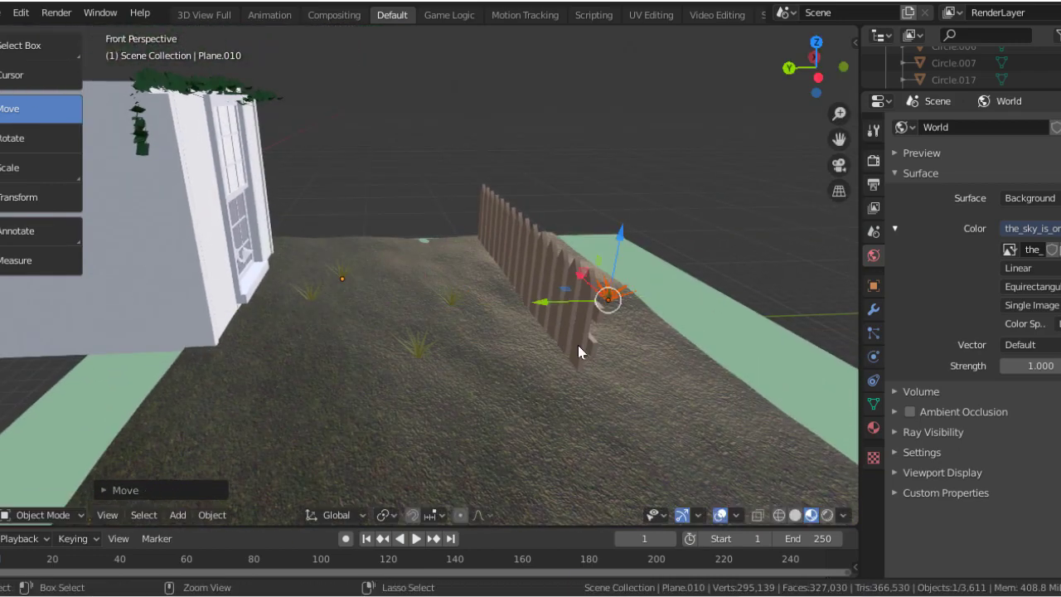
{"action": "left_click_drag", "start_coordinate": [685, 376], "coordinate": [576, 342]}
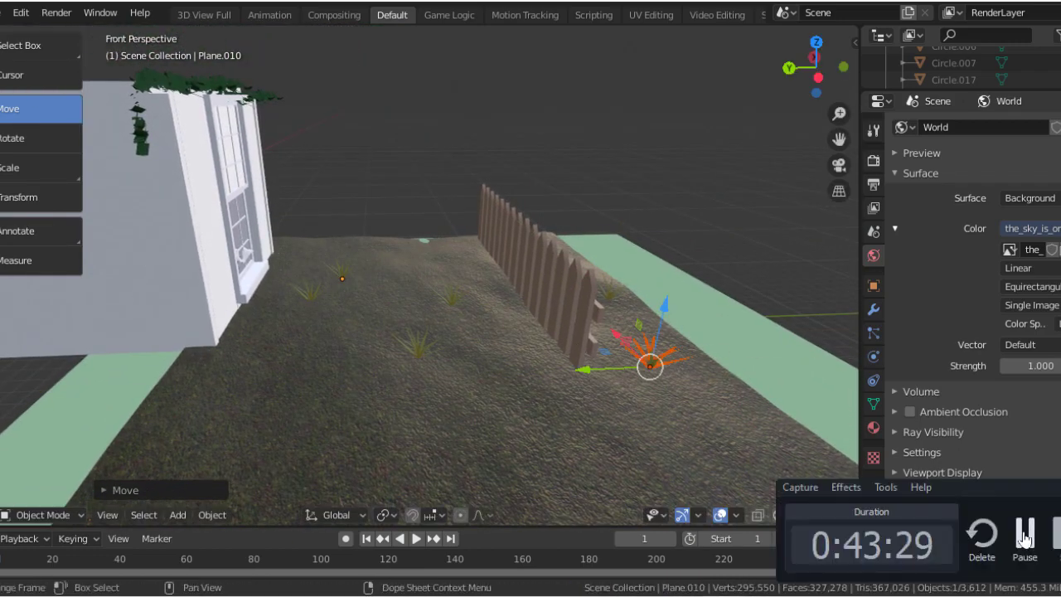
{"action": "left_click", "coordinate": [3, 12]}
- Append all objects from Downloads > tree_tut.blend > Object
{"action": "left_click", "coordinate": [91, 197]}
{"action": "left_click", "coordinate": [369, 90]}
{"action": "left_click", "coordinate": [370, 90]}
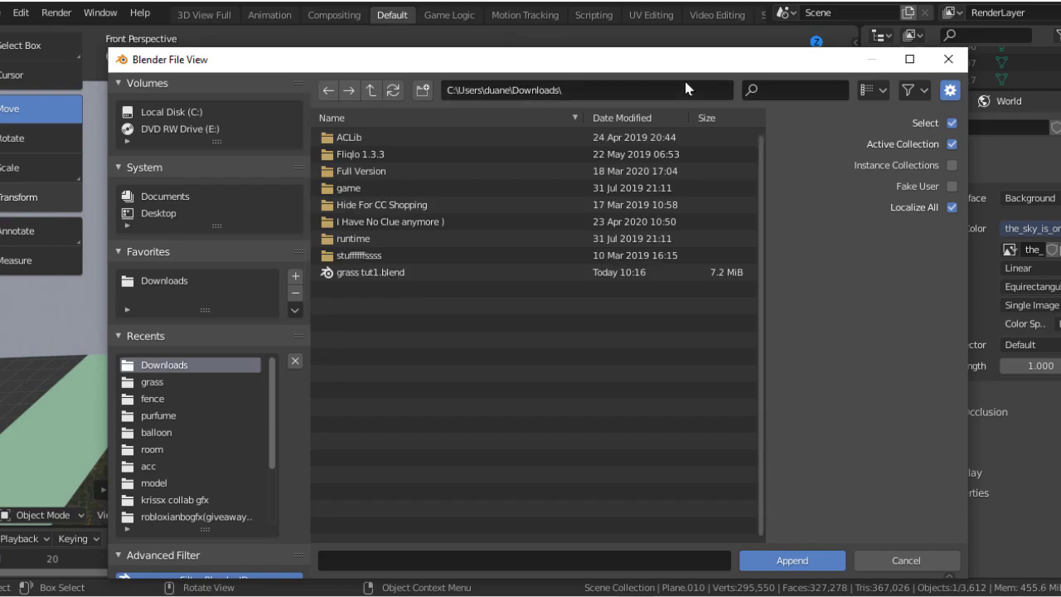
{"action": "left_click", "coordinate": [329, 91]}
{"action": "left_click", "coordinate": [369, 90]}
{"action": "double_click", "coordinate": [357, 272]}
{"action": "double_click", "coordinate": [393, 288]}
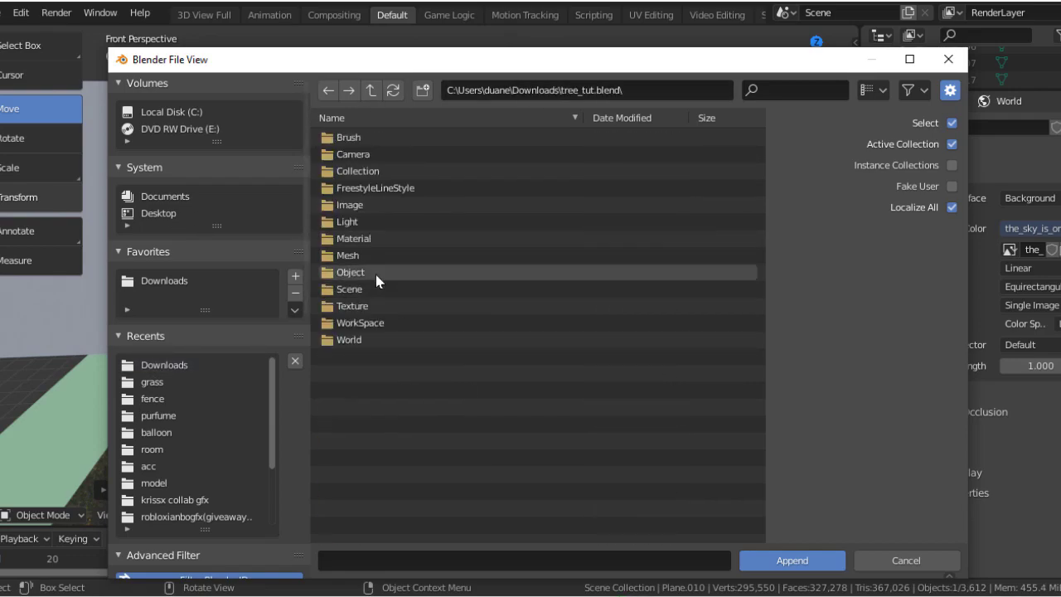
{"action": "double_click", "coordinate": [374, 272]}
{"action": "key", "text": "a"}
{"action": "key", "text": "Return"}
- Delete the tree file's white ground plane and walk over to the appended tree
{"action": "left_click", "coordinate": [441, 196]}
{"action": "key", "text": "shift+grave"}
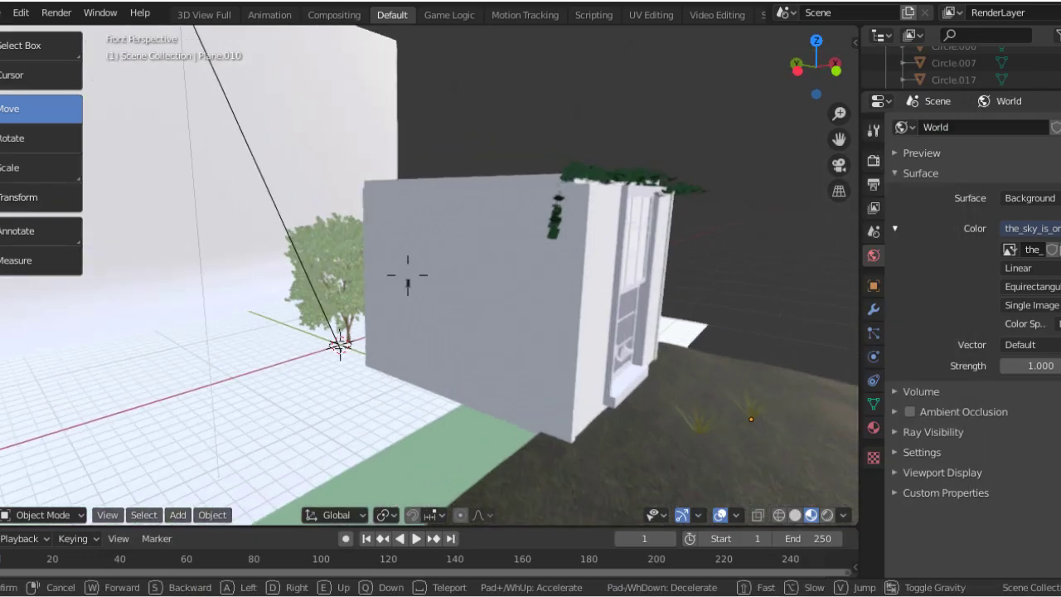
{"action": "key", "text": "w"}
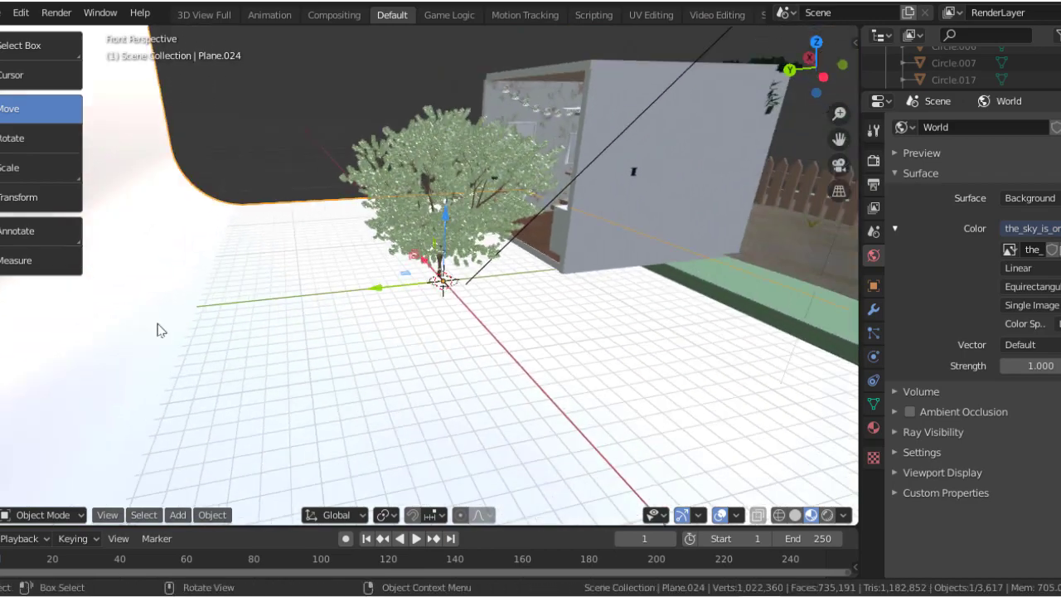
{"action": "key", "text": "Delete"}
{"action": "left_click", "coordinate": [430, 191]}
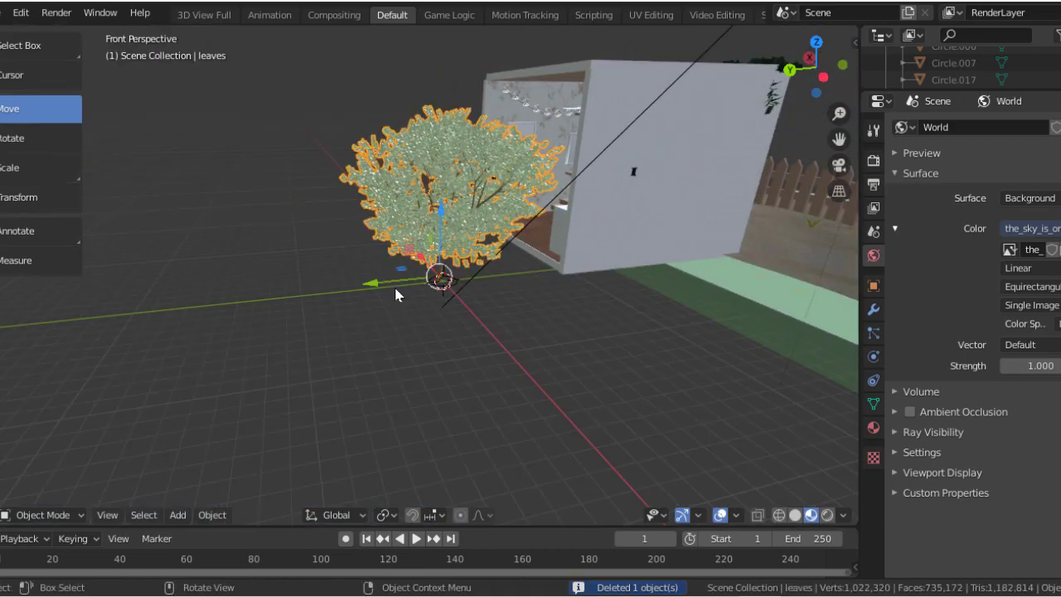
{"action": "key", "text": "g"}
{"action": "left_click", "coordinate": [348, 311]}
{"action": "key", "text": "ctrl+z"}
{"action": "key", "text": "shift+grave"}
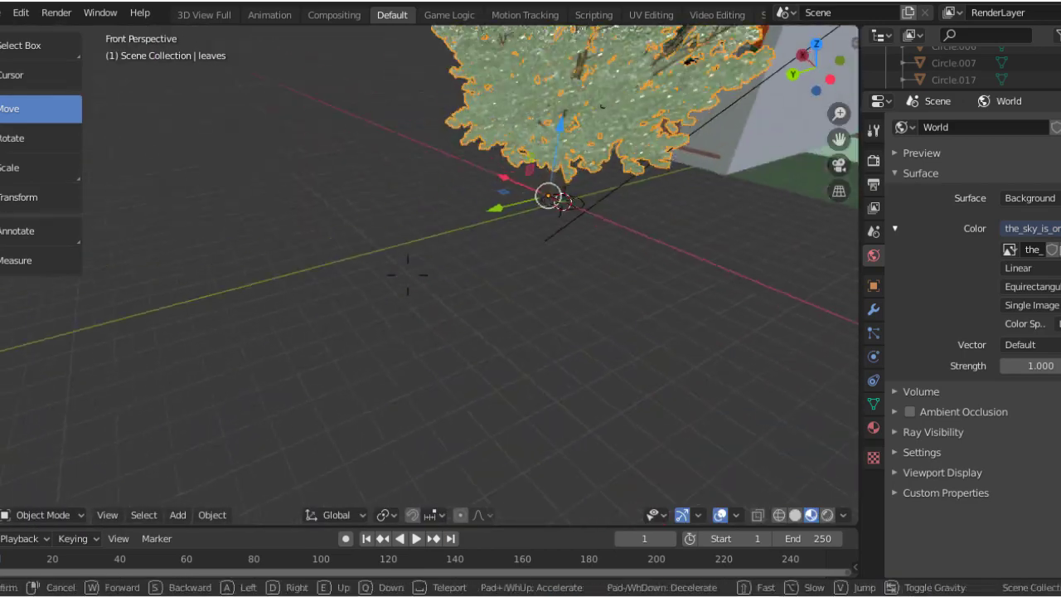
{"action": "key", "text": "Return"}
{"action": "key", "text": "shift+bracketleft"}
{"action": "key", "text": "shift+grave"}
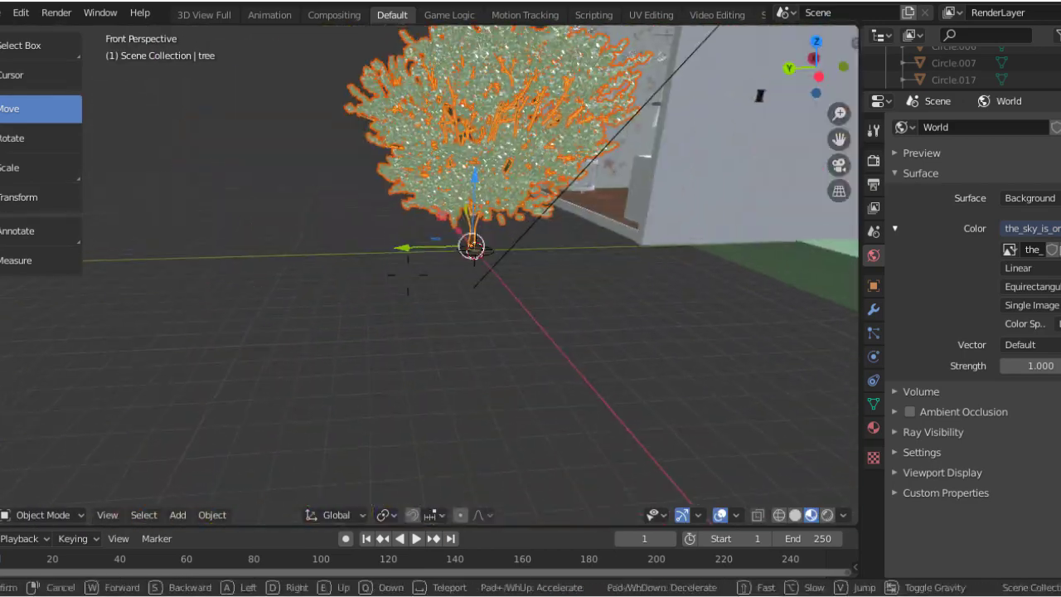
- Move the tree beside the house, adjust its height along Z, and preview the camera shot rendered
{"action": "key", "text": "Return"}
{"action": "key", "text": "g"}
{"action": "key", "text": "Return"}
{"action": "key", "text": "shift+grave"}
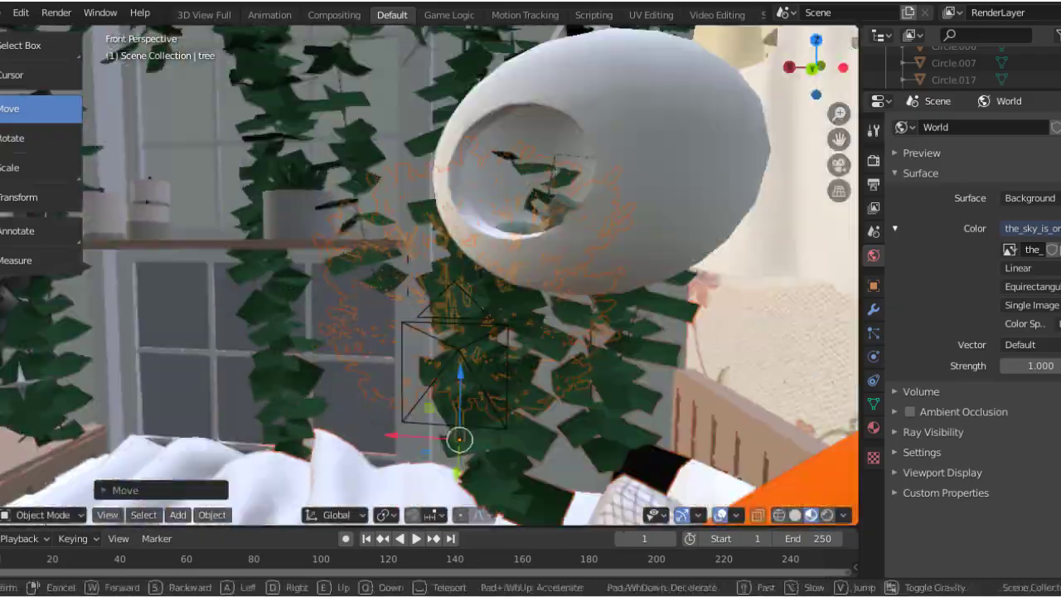
{"action": "key", "text": "Return"}
{"action": "key", "text": "g"}
{"action": "key", "text": "z"}
{"action": "key", "text": "Return"}
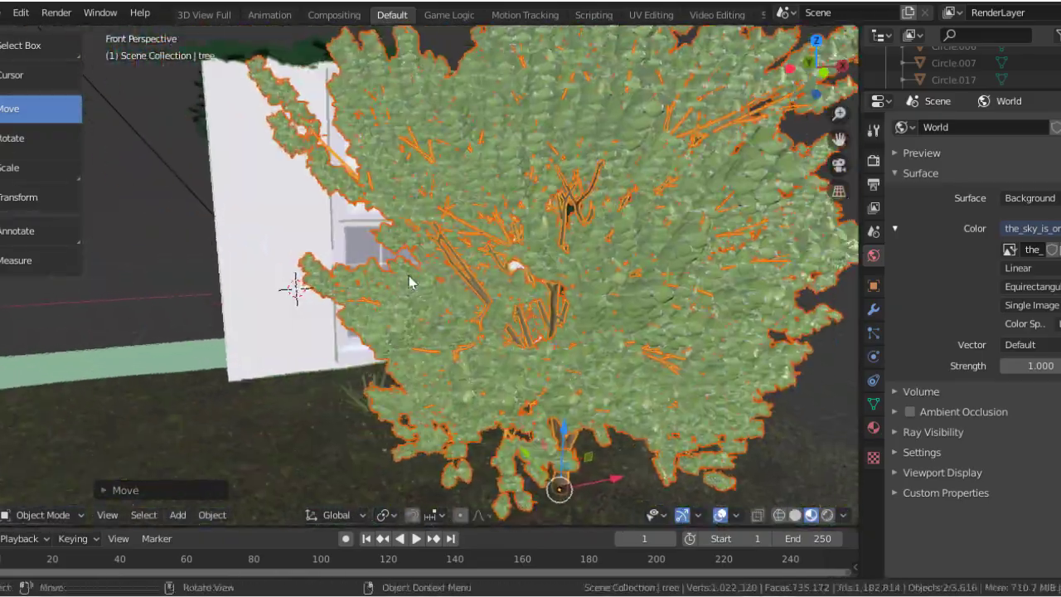
{"action": "key", "text": "KP_0"}
{"action": "left_click", "coordinate": [824, 515]}
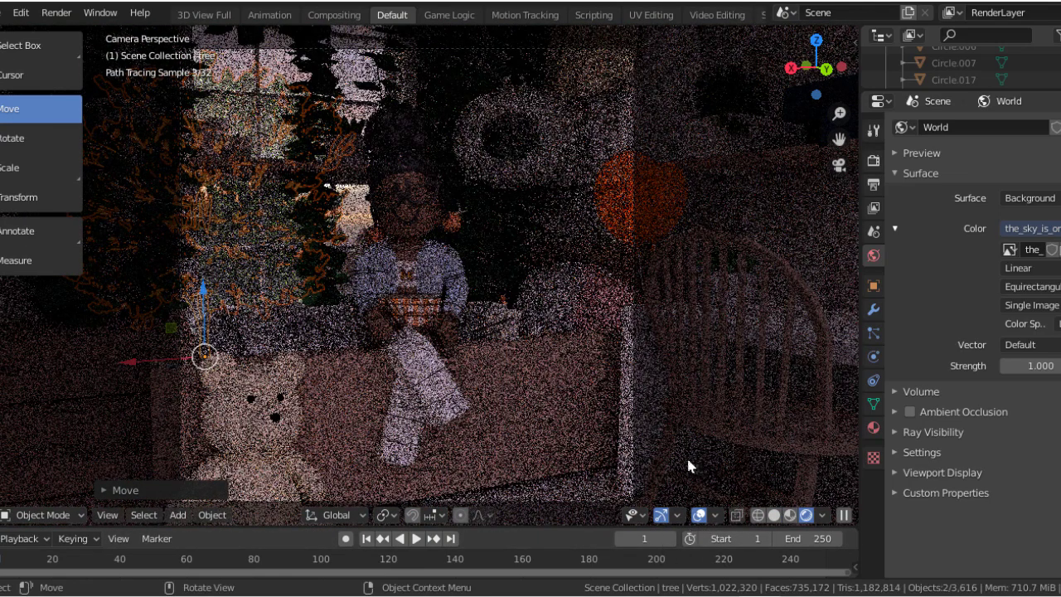
- Nudge the tree left along X and show its bark material in Material Preview
{"action": "left_click_drag", "start_coordinate": [133, 359], "coordinate": [125, 360]}
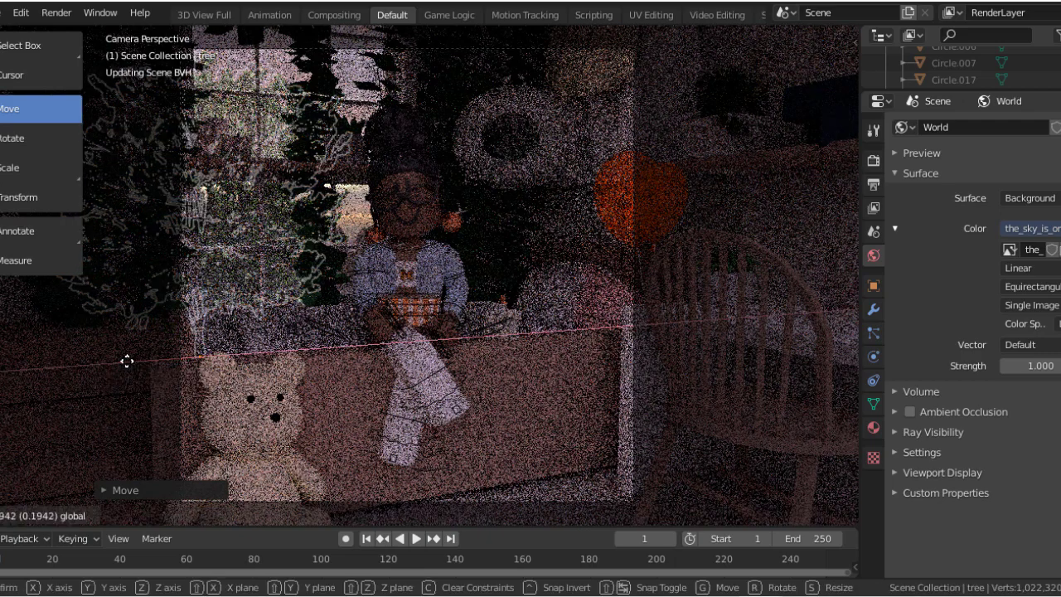
{"action": "left_click", "coordinate": [872, 427]}
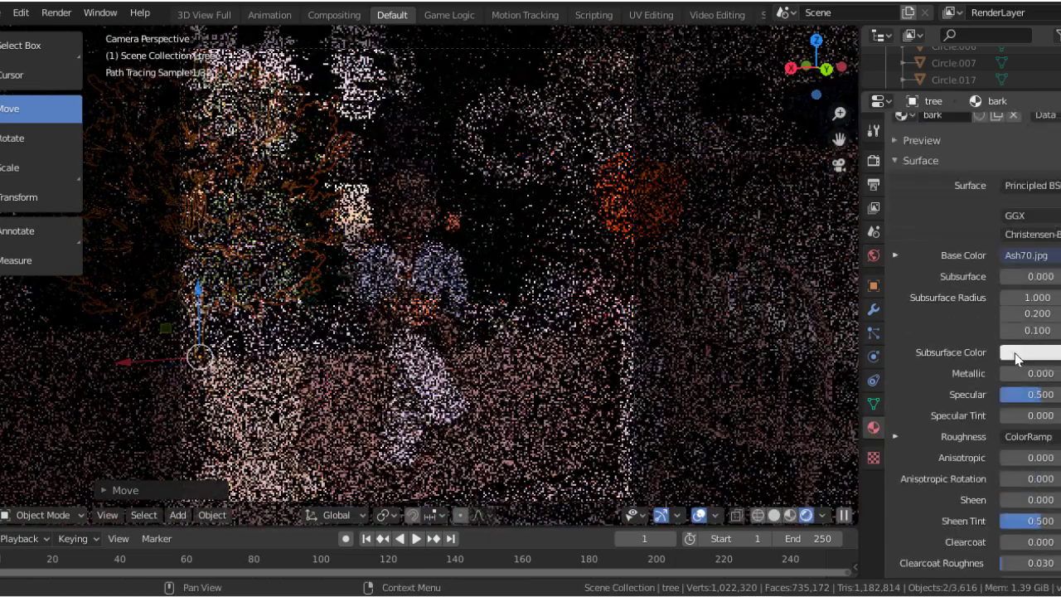
{"action": "scroll", "coordinate": [921, 307], "scroll_direction": "down", "scroll_amount": 5}
{"action": "scroll", "coordinate": [900, 305], "scroll_direction": "up", "scroll_amount": 5}
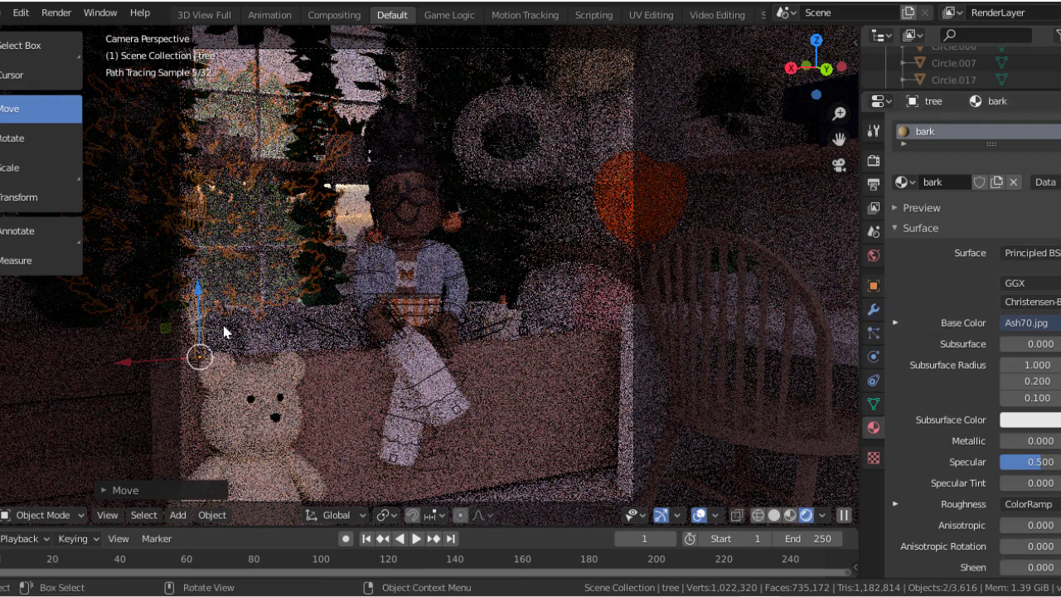
{"action": "left_click", "coordinate": [788, 515]}
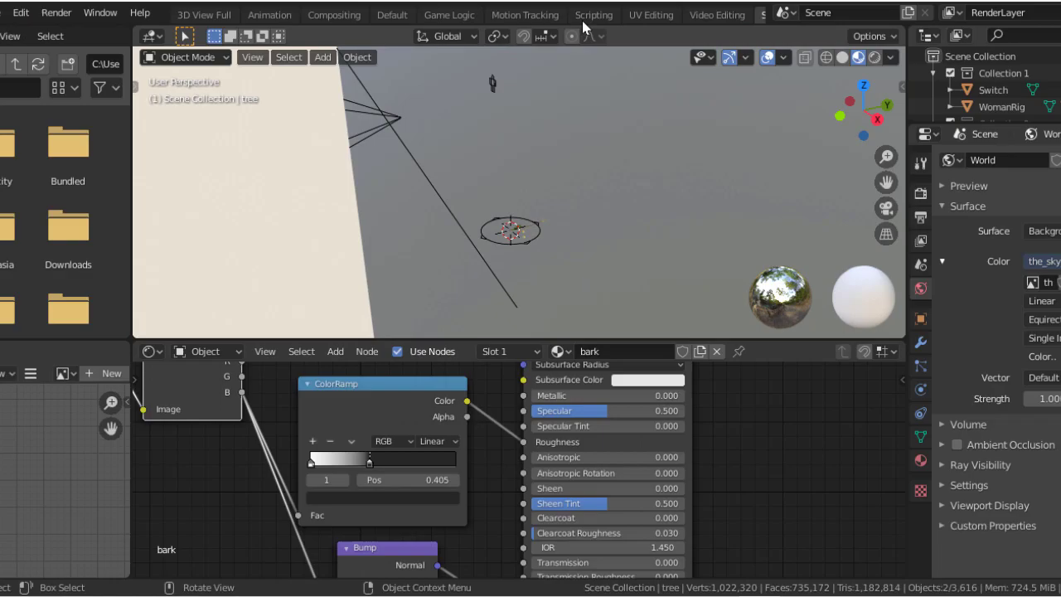
{"action": "key", "text": "shift+grave"}
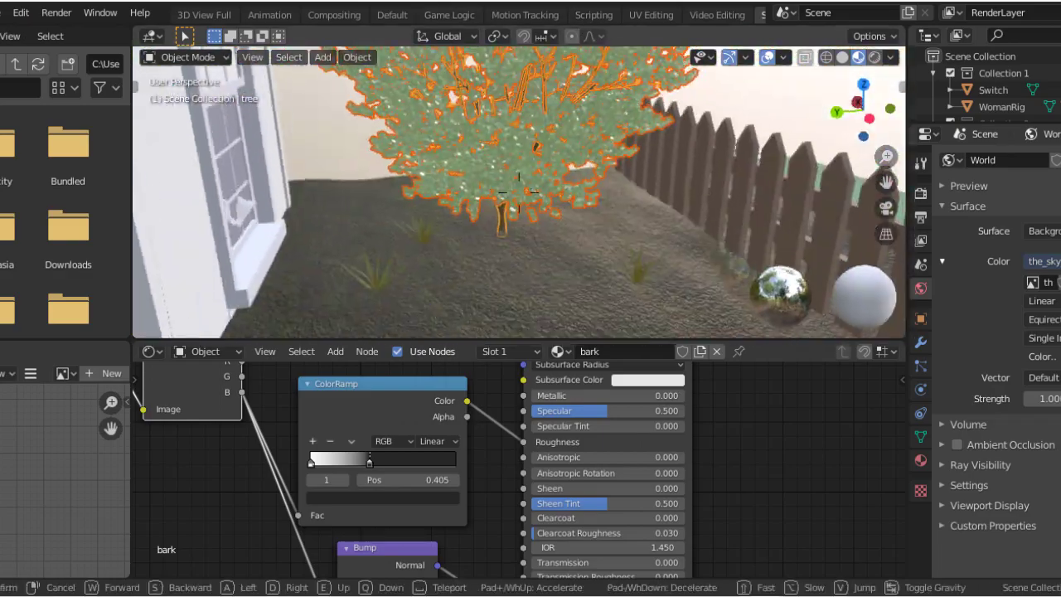
- Select the leaves and delete the Transparent BSDF node from their material
{"action": "left_click", "coordinate": [518, 192]}
{"action": "left_click", "coordinate": [558, 351]}
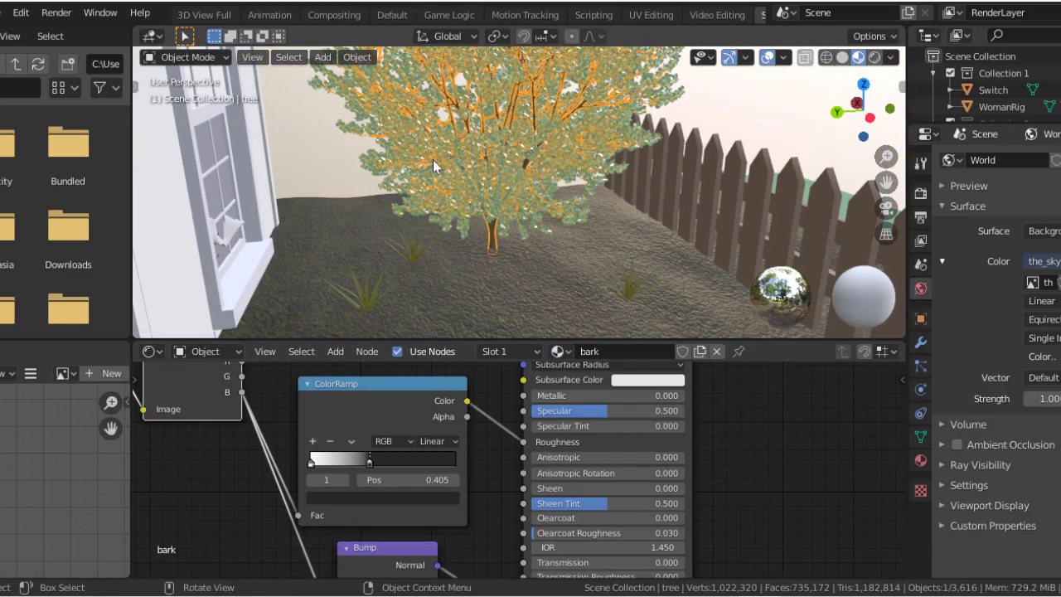
{"action": "left_click", "coordinate": [580, 191]}
{"action": "scroll", "coordinate": [618, 464], "scroll_direction": "down", "scroll_amount": 3}
{"action": "scroll", "coordinate": [455, 461], "scroll_direction": "up", "scroll_amount": 5}
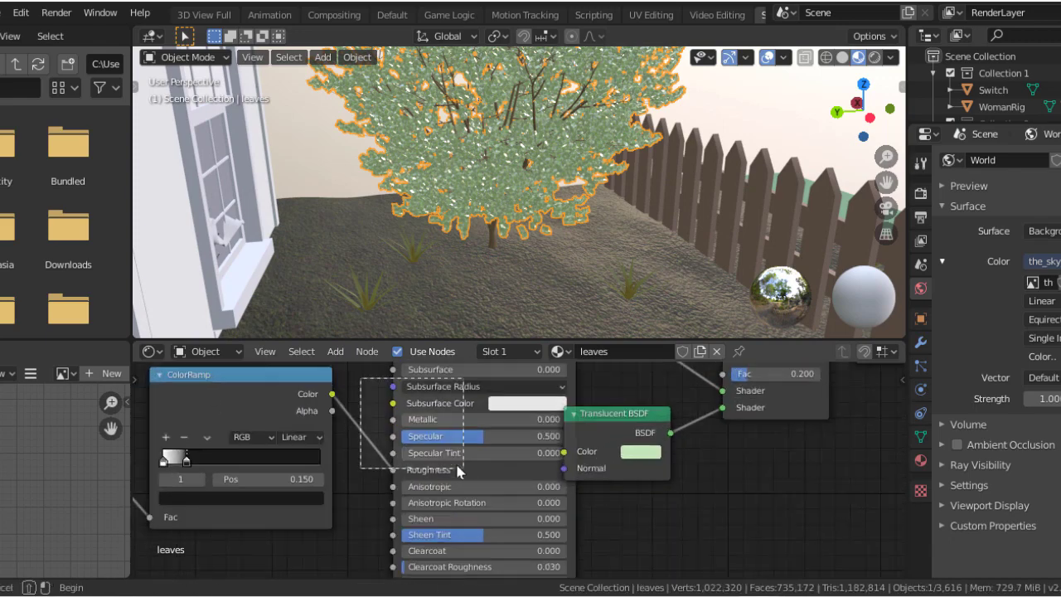
{"action": "middle_click_drag", "start_coordinate": [455, 461], "coordinate": [303, 414]}
{"action": "middle_click_drag", "start_coordinate": [456, 384], "coordinate": [367, 424]}
{"action": "left_click", "coordinate": [368, 424]}
{"action": "key", "text": "x"}
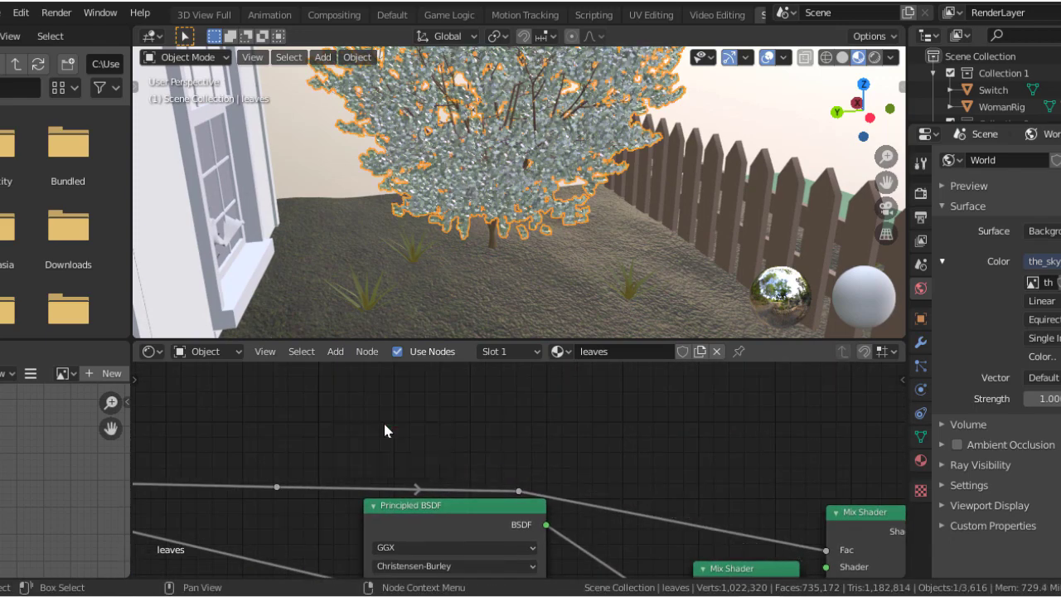
- Switch to the bark material's nodes, then return to the Default workspace
{"action": "middle_click_drag", "start_coordinate": [673, 455], "coordinate": [593, 515]}
{"action": "left_click", "coordinate": [560, 351]}
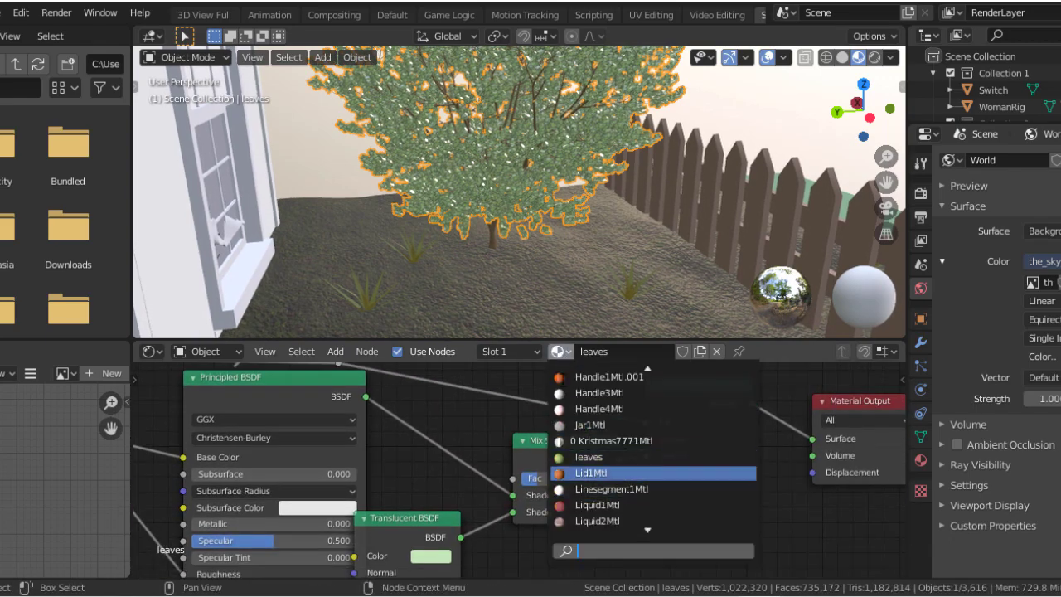
{"action": "left_click", "coordinate": [572, 471]}
{"action": "mouse_move", "coordinate": [248, 373]}
{"action": "middle_mouse_down"}
{"action": "mouse_move", "coordinate": [472, 445]}
{"action": "mouse_move", "coordinate": [615, 515]}
{"action": "middle_mouse_up"}
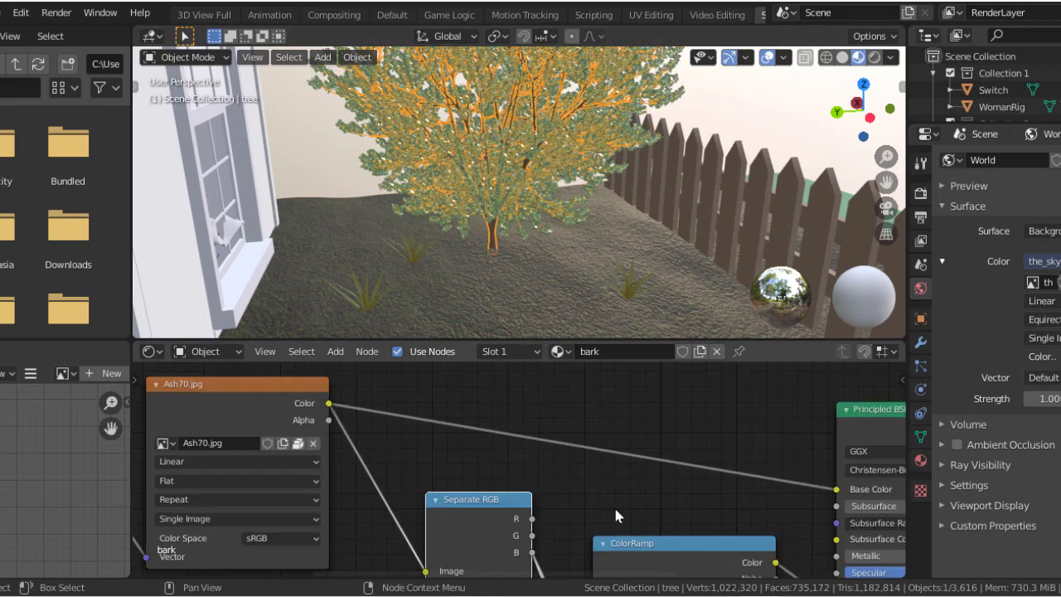
{"action": "left_click", "coordinate": [403, 15]}
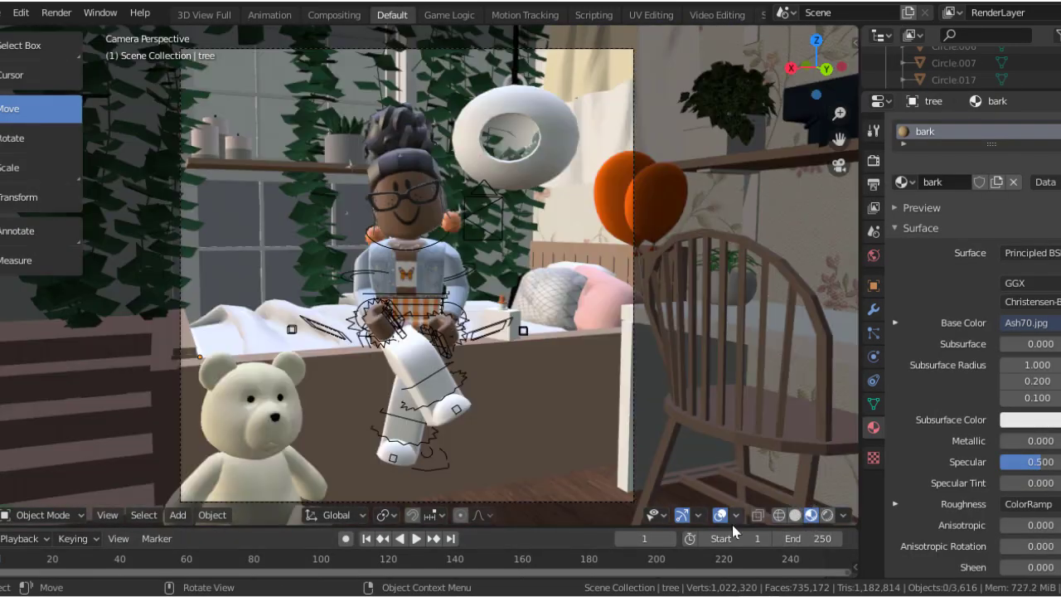
- Switch the 3D viewport to Rendered shading to view the bedroom camera shot
{"action": "left_click", "coordinate": [826, 515]}
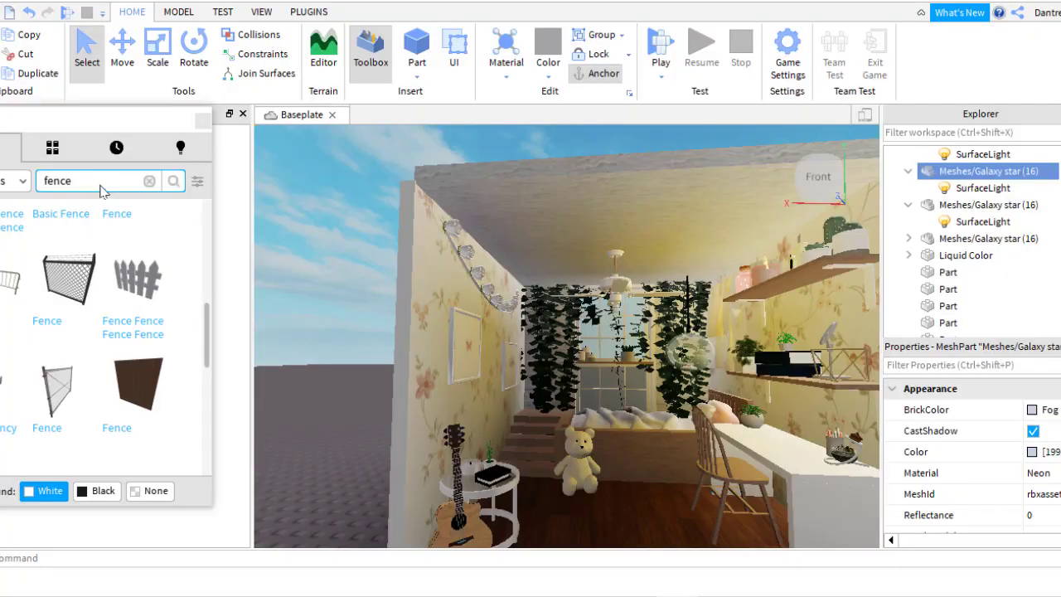
- Search the Toolbox for 'tree' and drag a Pine Tree model into the world near the house
{"action": "type", "text": "tree"}
{"action": "key", "text": "Return"}
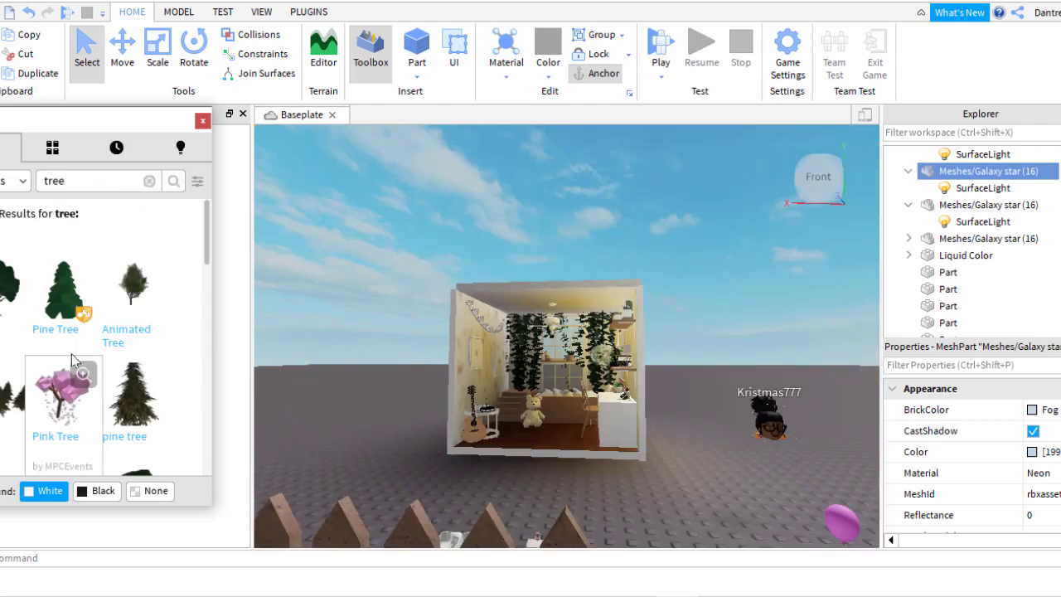
{"action": "scroll", "coordinate": [83, 373], "scroll_direction": "down", "scroll_amount": 3}
{"action": "scroll", "coordinate": [83, 390], "scroll_direction": "down", "scroll_amount": 3}
{"action": "scroll", "coordinate": [83, 406], "scroll_direction": "down", "scroll_amount": 3}
{"action": "scroll", "coordinate": [83, 406], "scroll_direction": "up", "scroll_amount": 3}
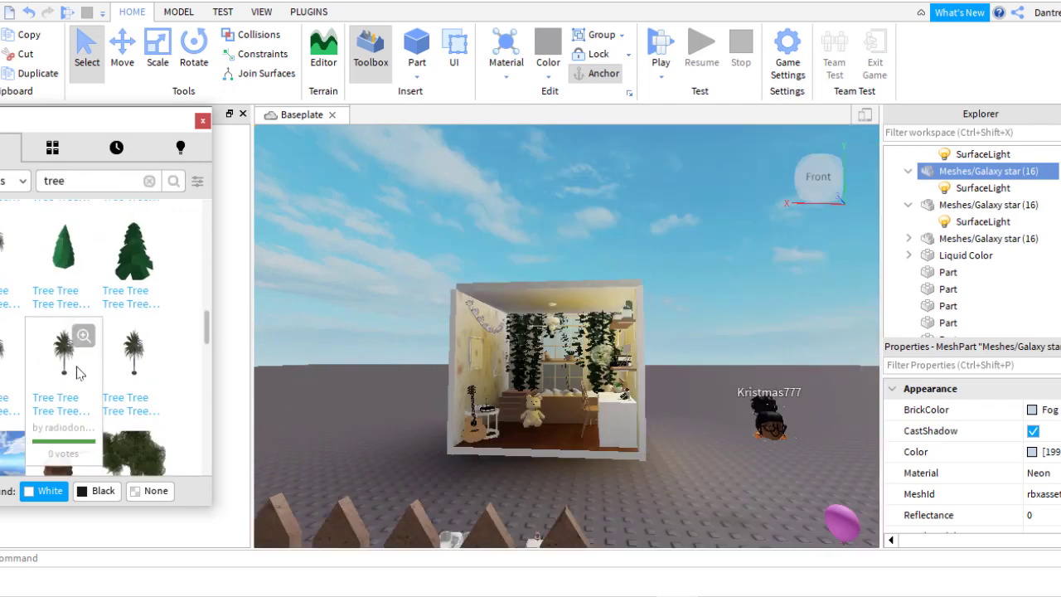
{"action": "scroll", "coordinate": [82, 398], "scroll_direction": "up", "scroll_amount": 3}
{"action": "scroll", "coordinate": [100, 390], "scroll_direction": "up", "scroll_amount": 3}
{"action": "left_click_drag", "start_coordinate": [133, 384], "coordinate": [360, 496]}
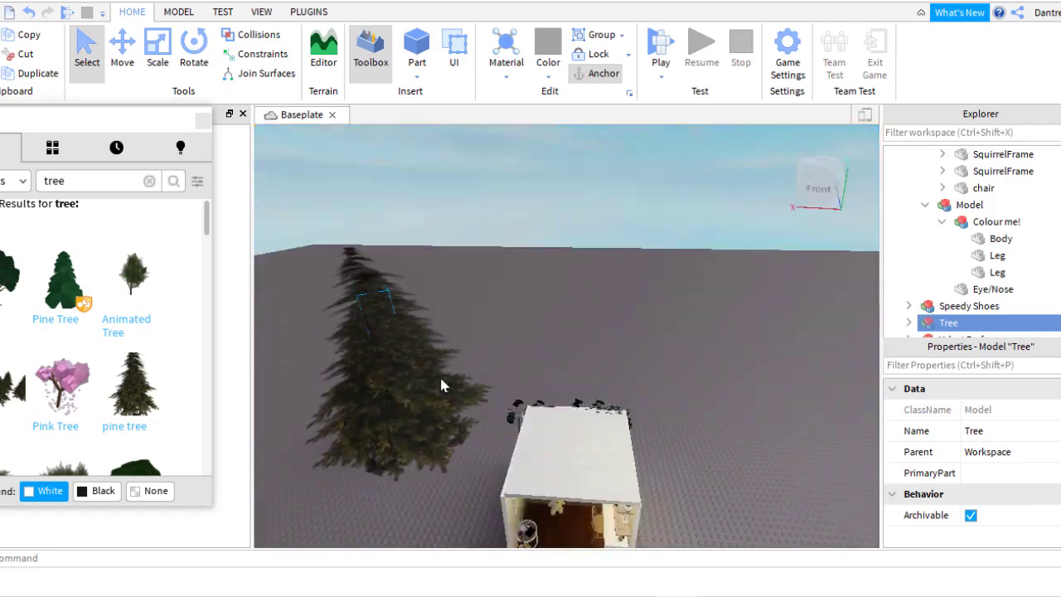
{"action": "right_click_drag", "start_coordinate": [439, 374], "coordinate": [440, 374]}
{"action": "scroll", "coordinate": [435, 431], "scroll_direction": "down", "scroll_amount": 5}
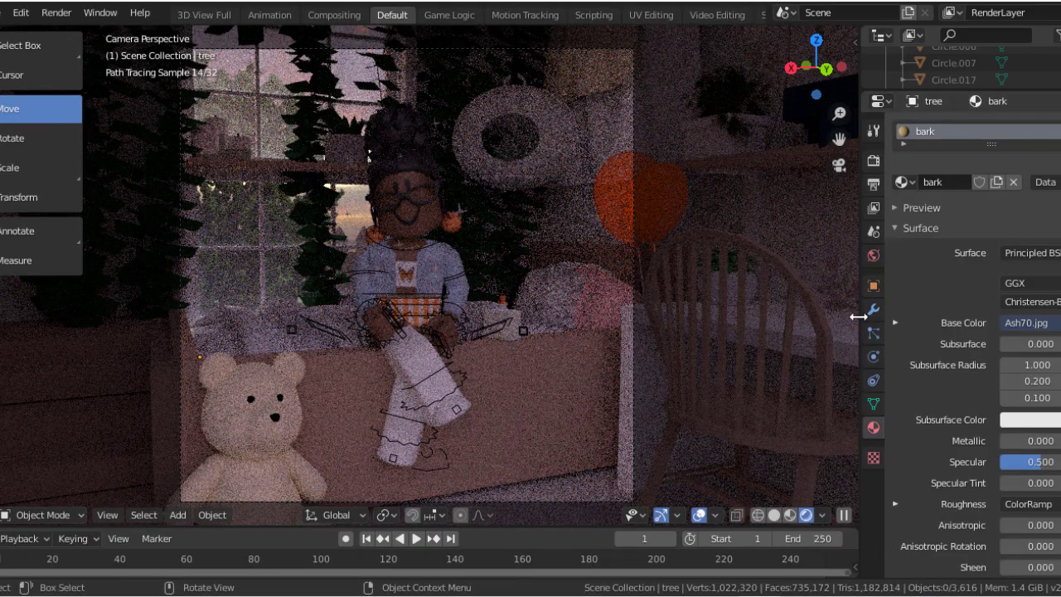
- Raise the World background strength to 2.000 and check it in Rendered shading
{"action": "left_click", "coordinate": [872, 256]}
{"action": "left_click_drag", "start_coordinate": [1032, 366], "coordinate": [1048, 366]}
{"action": "left_click", "coordinate": [788, 514]}
{"action": "left_click", "coordinate": [826, 515]}
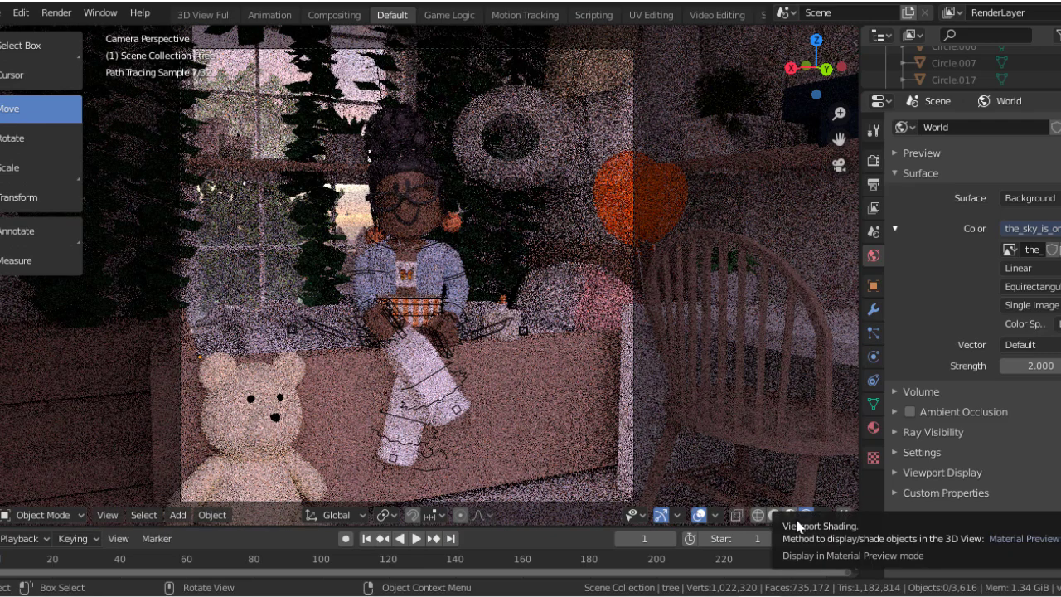
- Back out to view the whole house and add a Grid mesh at the origin
{"action": "left_click", "coordinate": [790, 514]}
{"action": "key", "text": "shift+grave"}
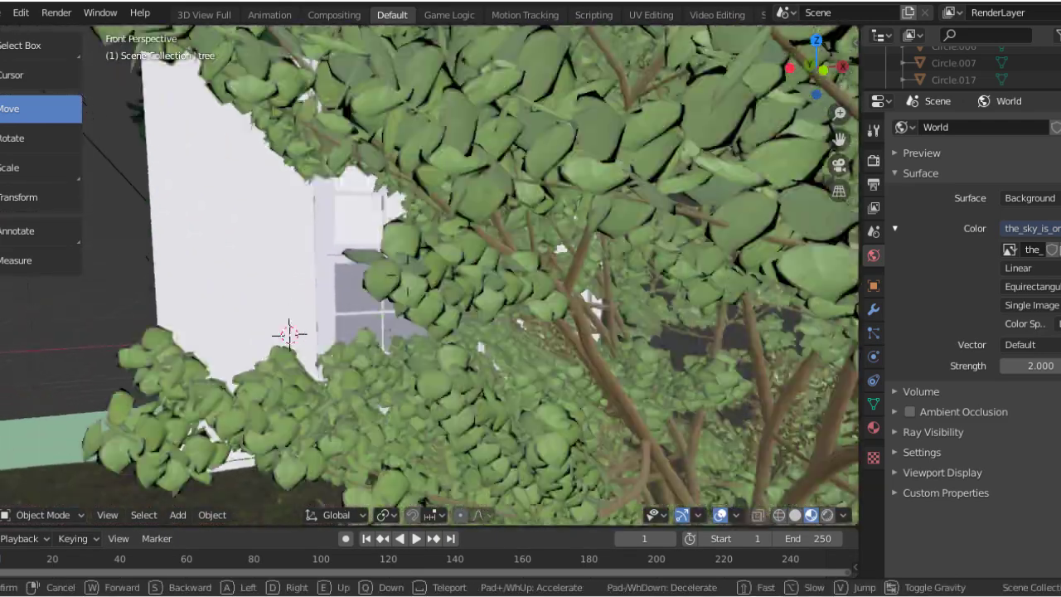
{"action": "key", "text": "s"}
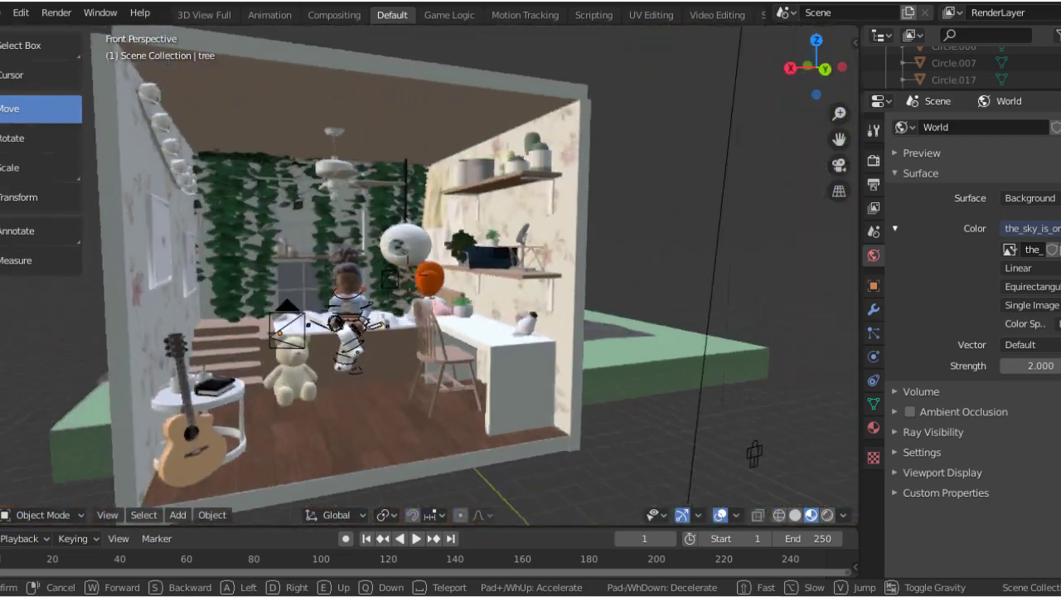
{"action": "left_click", "coordinate": [417, 279]}
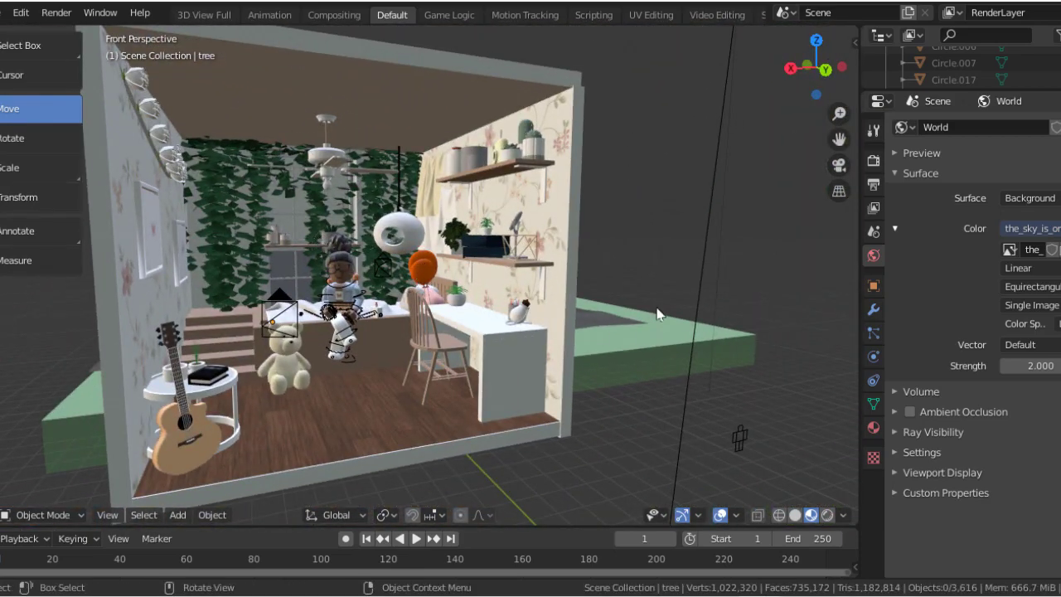
{"action": "middle_click_drag", "start_coordinate": [21, 360], "coordinate": [388, 424]}
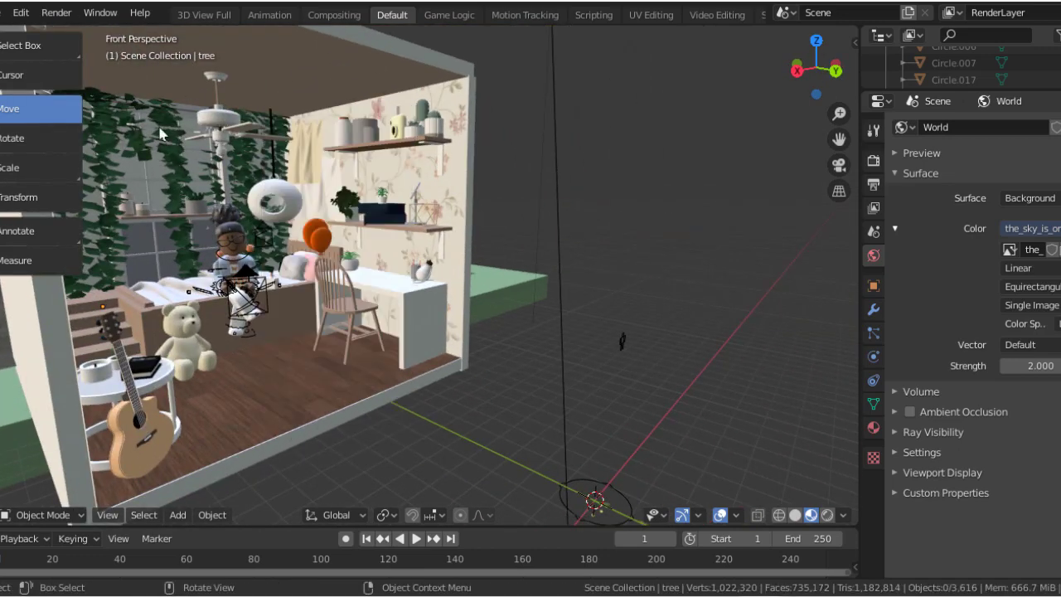
{"action": "key", "text": "shift+a"}
{"action": "left_click", "coordinate": [357, 224]}
{"action": "key", "text": "shift+grave"}
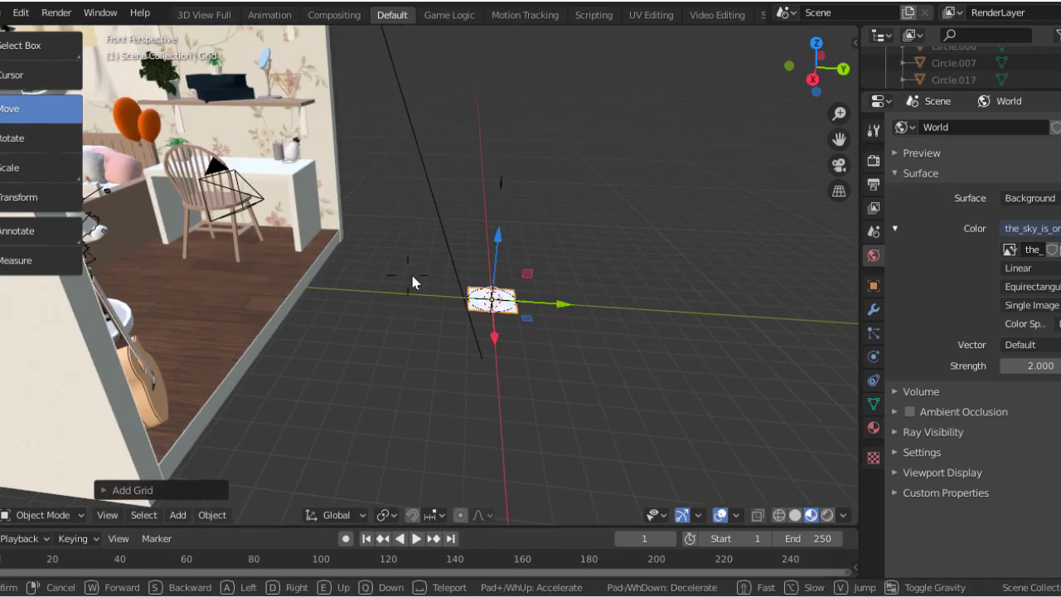
- Rotate the grid upright, raise it vertically, and scale it into a large panel
{"action": "left_click", "coordinate": [34, 138]}
{"action": "left_click_drag", "start_coordinate": [522, 307], "coordinate": [505, 273]}
{"action": "left_click", "coordinate": [33, 108]}
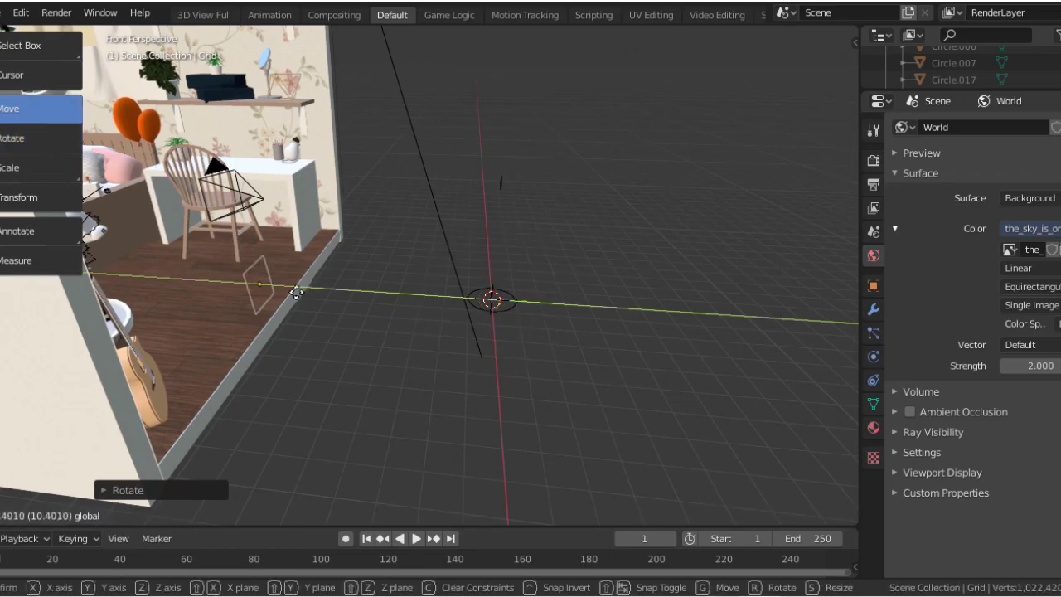
{"action": "key", "text": "g"}
{"action": "key", "text": "z"}
{"action": "key", "text": "Return"}
{"action": "key", "text": "s"}
{"action": "key", "text": "Return"}
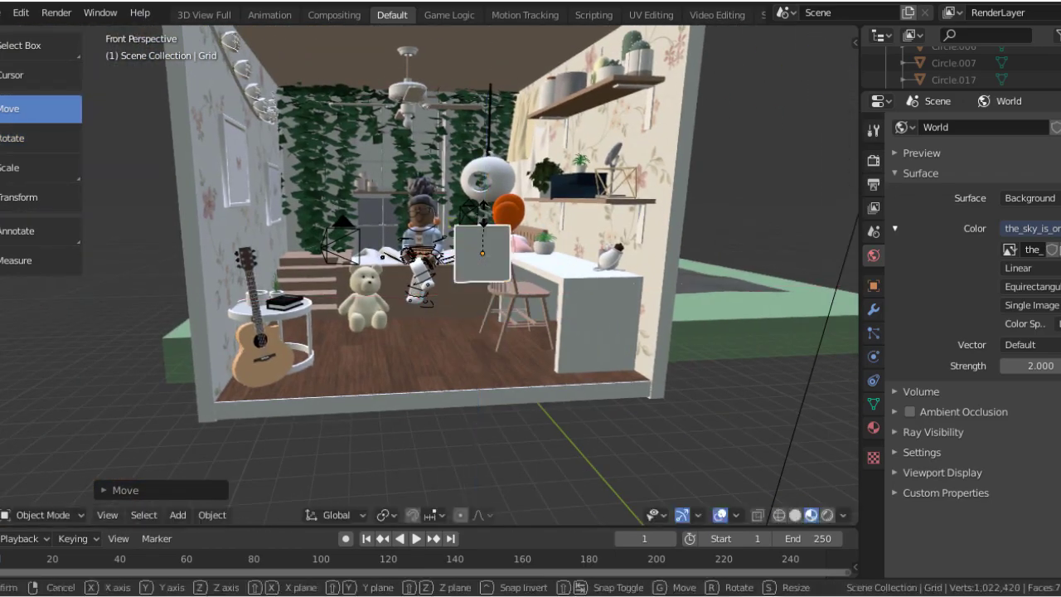
{"action": "key", "text": "shift+grave"}
{"action": "key", "text": "Return"}
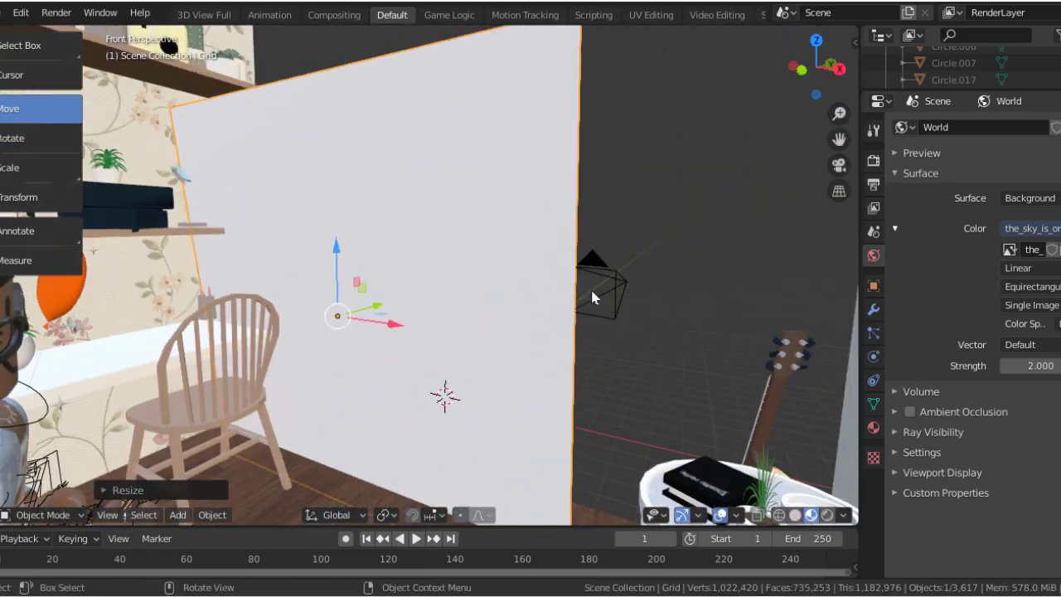
- Browse the grid's material, mesh data, scene and view layer properties
{"action": "left_click", "coordinate": [872, 427]}
{"action": "left_click", "coordinate": [873, 404]}
{"action": "left_click", "coordinate": [872, 232]}
{"action": "scroll", "coordinate": [961, 366], "scroll_direction": "down", "scroll_amount": 3}
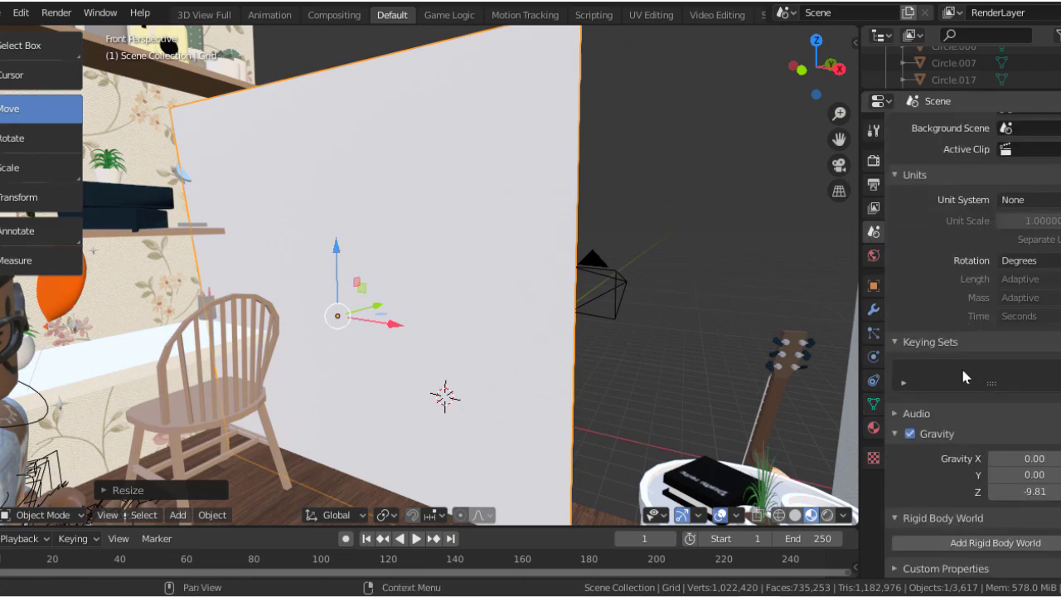
{"action": "left_click", "coordinate": [873, 208]}
{"action": "scroll", "coordinate": [1019, 423], "scroll_direction": "down", "scroll_amount": 1}
{"action": "scroll", "coordinate": [995, 464], "scroll_direction": "down", "scroll_amount": 5}
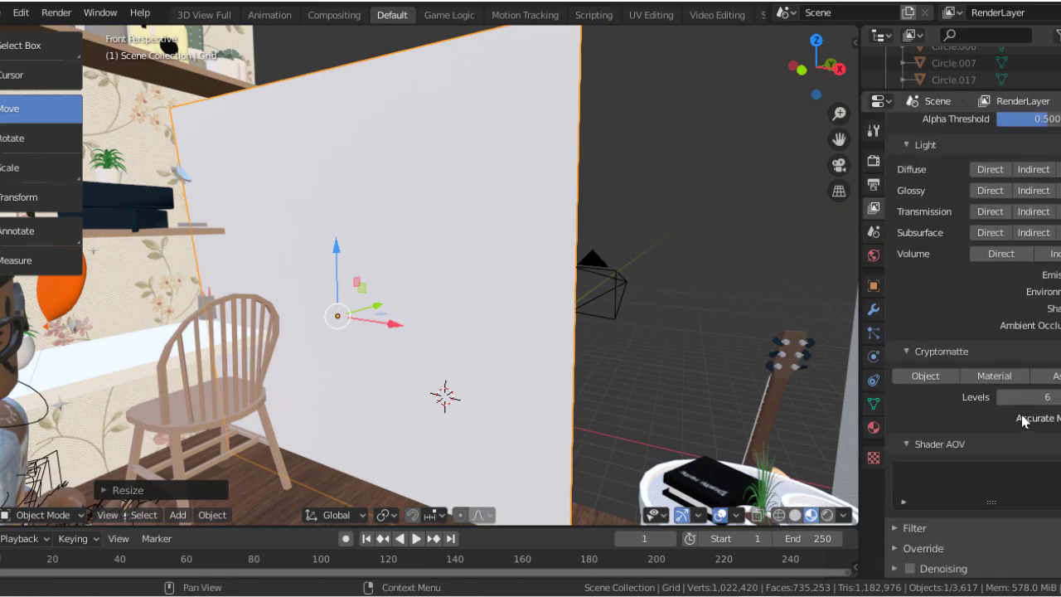
{"action": "scroll", "coordinate": [989, 374], "scroll_direction": "up", "scroll_amount": 6}
- Check through the camera, then move and turn the wall into place inside the room
{"action": "key", "text": "KP_0"}
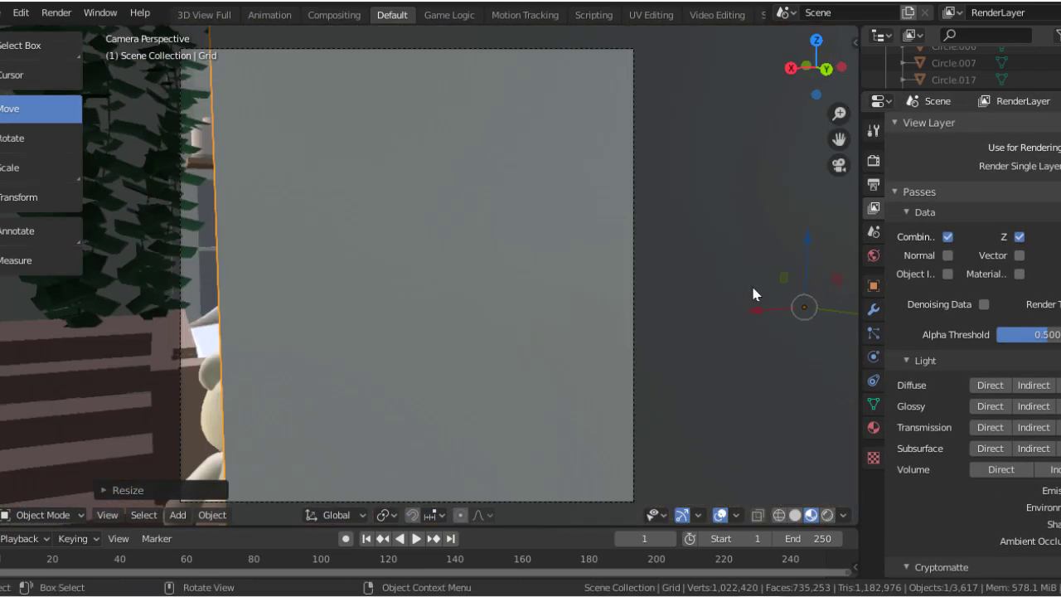
{"action": "key", "text": "g"}
{"action": "left_click", "coordinate": [87, 315]}
{"action": "key", "text": "KP_1"}
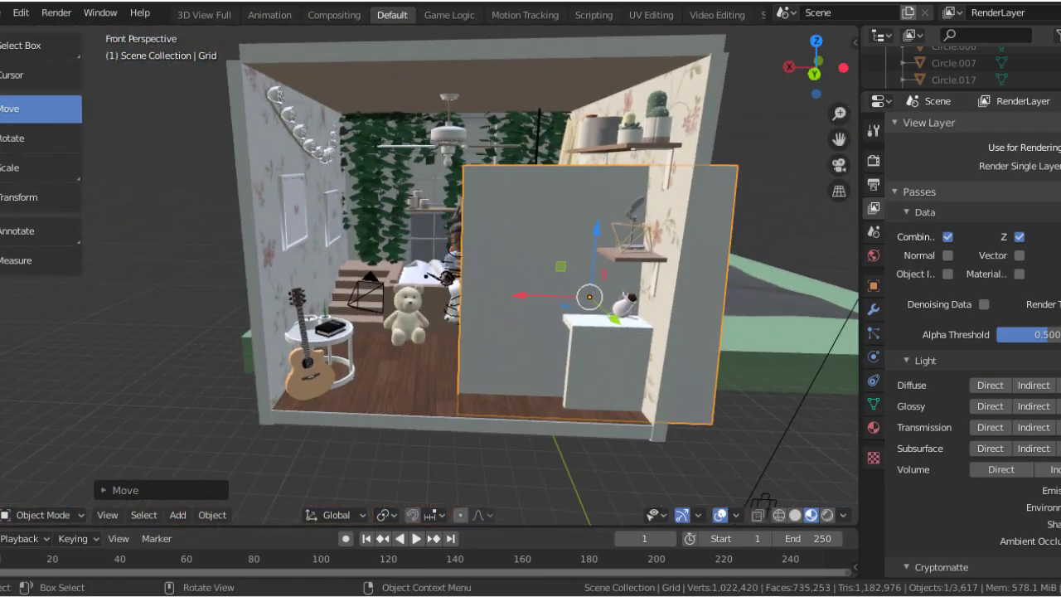
{"action": "left_click", "coordinate": [40, 137]}
{"action": "left_click_drag", "start_coordinate": [571, 315], "coordinate": [579, 322]}
{"action": "key", "text": "Escape"}
{"action": "middle_click_drag", "start_coordinate": [619, 235], "coordinate": [486, 301]}
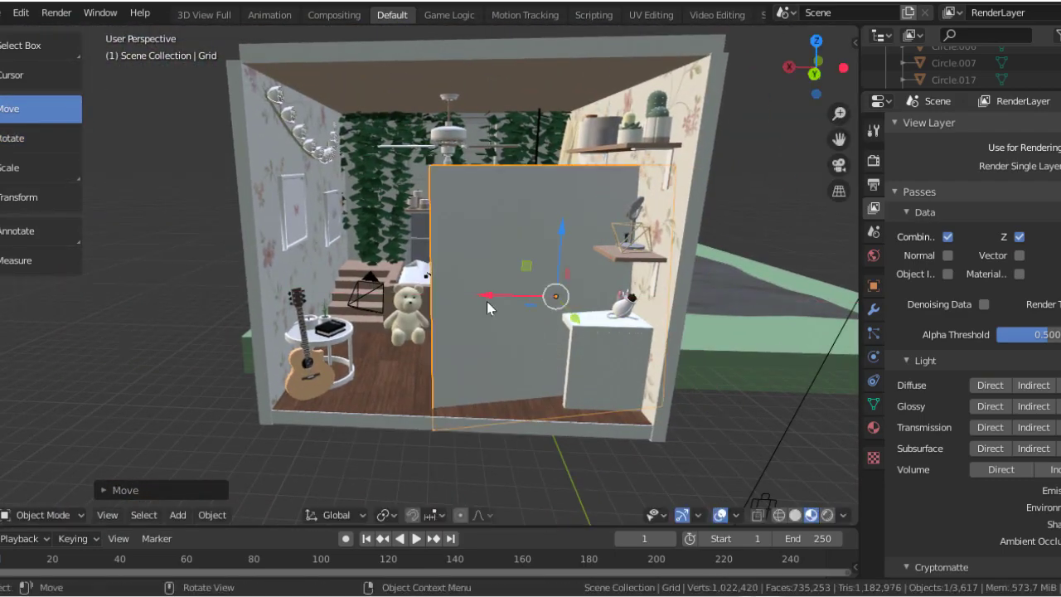
- Walk the view through the room to inspect the wall's placement, then open the interaction mode menu
{"action": "key", "text": "KP_0"}
{"action": "key", "text": "KP_1"}
{"action": "key", "text": "shift+grave"}
{"action": "key", "text": "w"}
{"action": "left_click", "coordinate": [398, 267]}
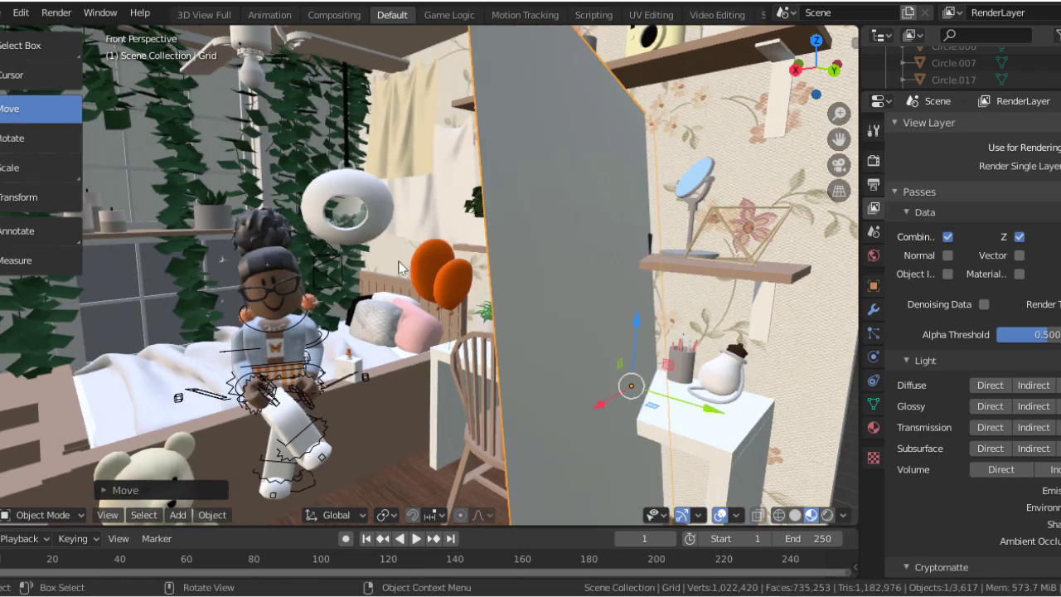
{"action": "left_click", "coordinate": [70, 512]}
- Enter Edit Mode on the wall and subdivide its mesh three times
{"action": "left_click", "coordinate": [40, 480]}
{"action": "key", "text": "KP_Decimal"}
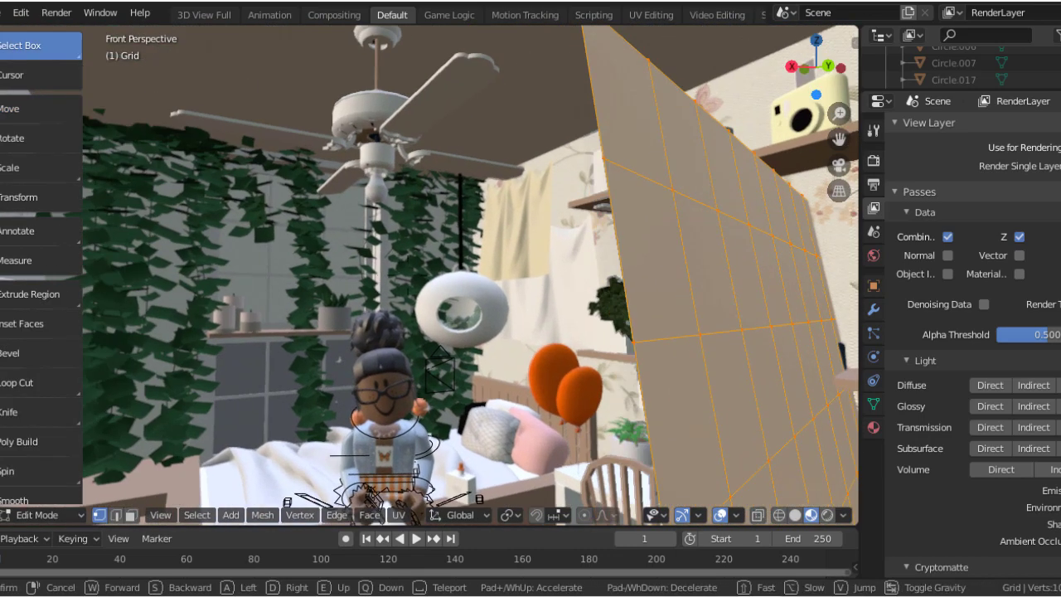
{"action": "left_click", "coordinate": [336, 514]}
{"action": "left_click", "coordinate": [373, 436]}
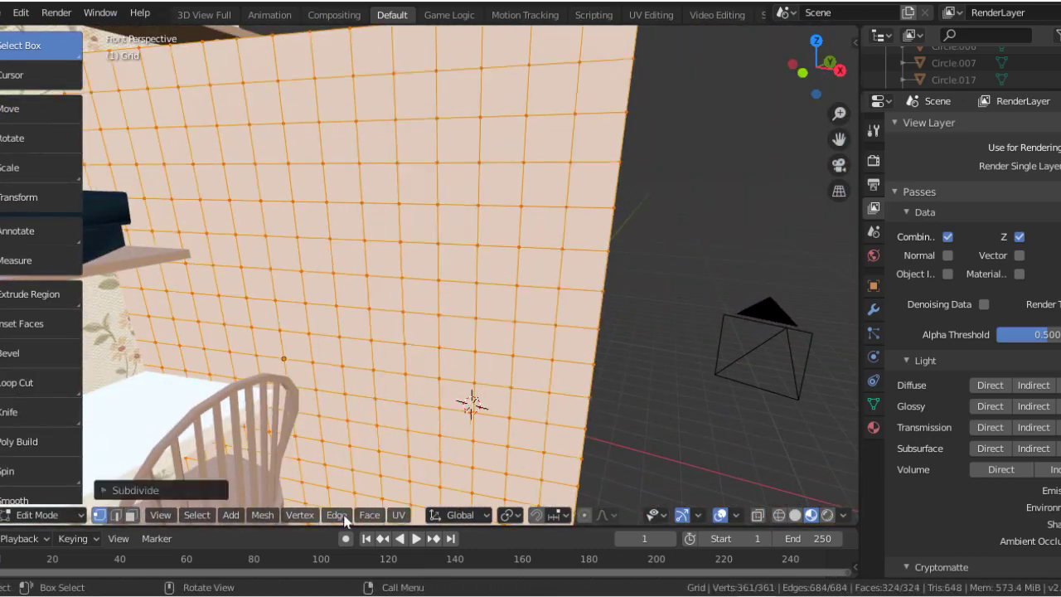
{"action": "left_click", "coordinate": [336, 515]}
{"action": "left_click", "coordinate": [373, 437]}
{"action": "left_click", "coordinate": [337, 517]}
{"action": "left_click", "coordinate": [374, 437]}
- Deselect all and delete a tall block of faces for the left window pane
{"action": "key", "text": "w"}
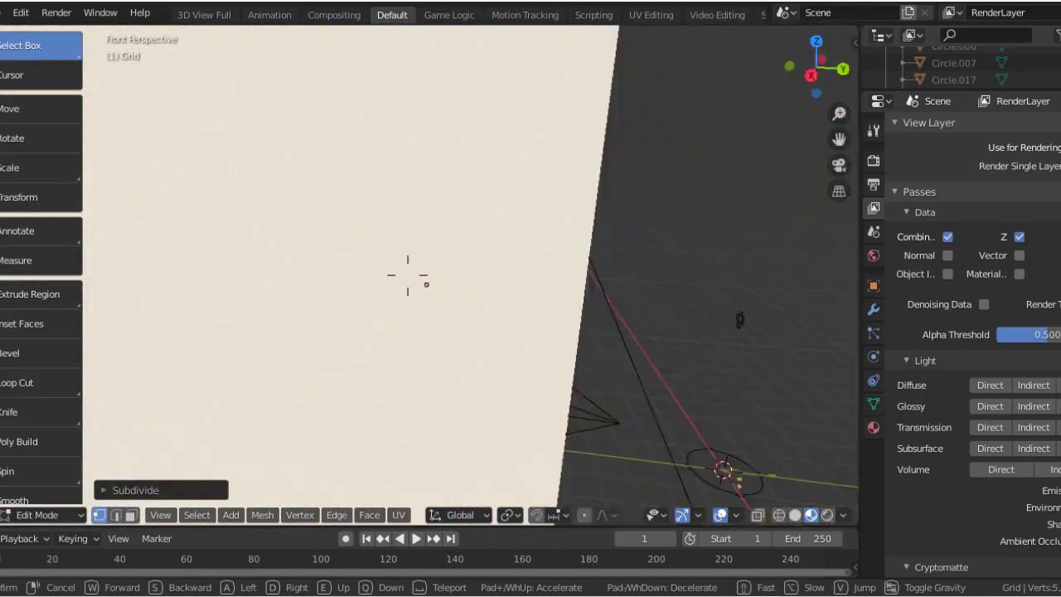
{"action": "key", "text": "s"}
{"action": "left_click", "coordinate": [409, 274]}
{"action": "scroll", "coordinate": [413, 408], "scroll_direction": "down", "scroll_amount": 5}
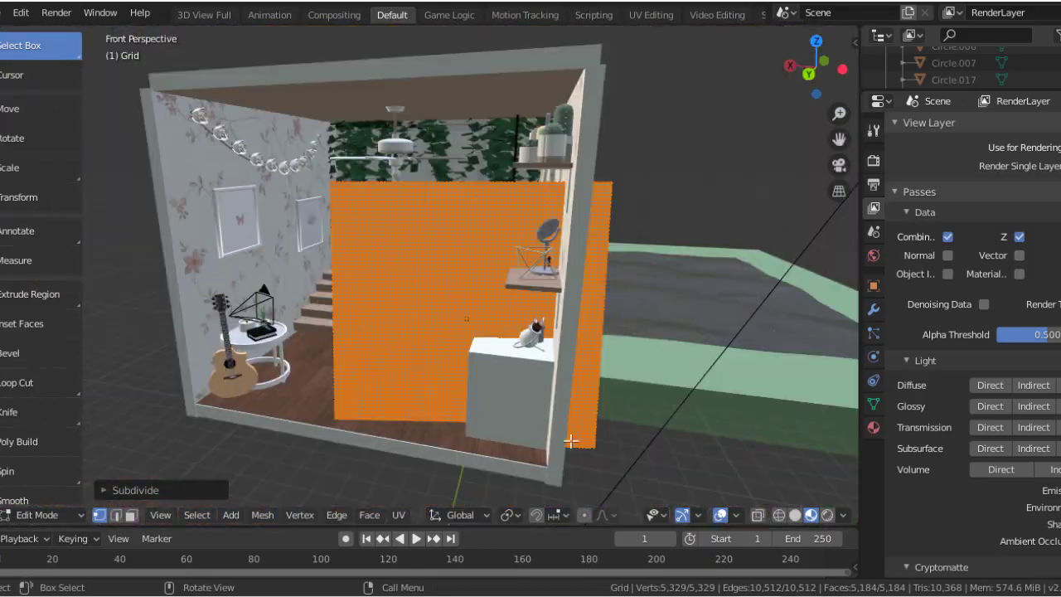
{"action": "key", "text": "alt+a"}
{"action": "scroll", "coordinate": [420, 390], "scroll_direction": "up", "scroll_amount": 8}
{"action": "scroll", "coordinate": [349, 287], "scroll_direction": "down", "scroll_amount": 3}
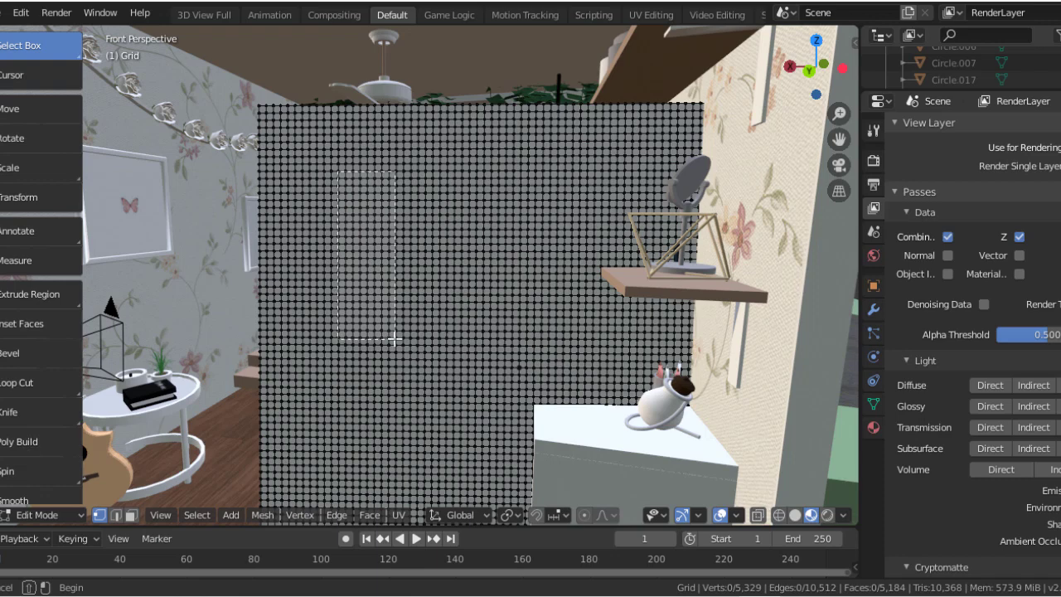
{"action": "left_click_drag", "start_coordinate": [394, 339], "coordinate": [396, 339]}
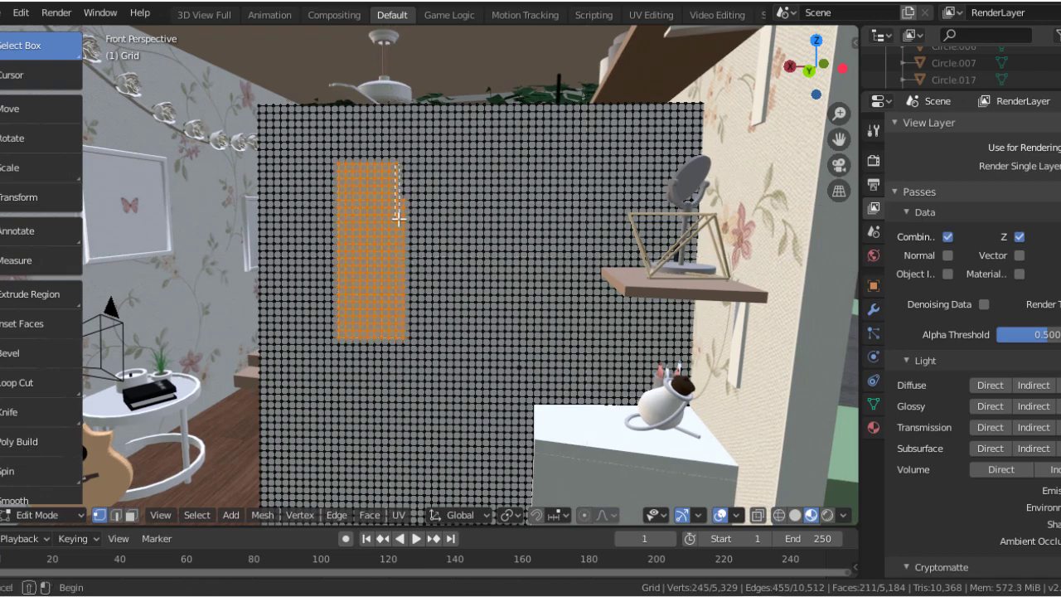
{"action": "left_click_drag", "start_coordinate": [393, 166], "coordinate": [401, 235]}
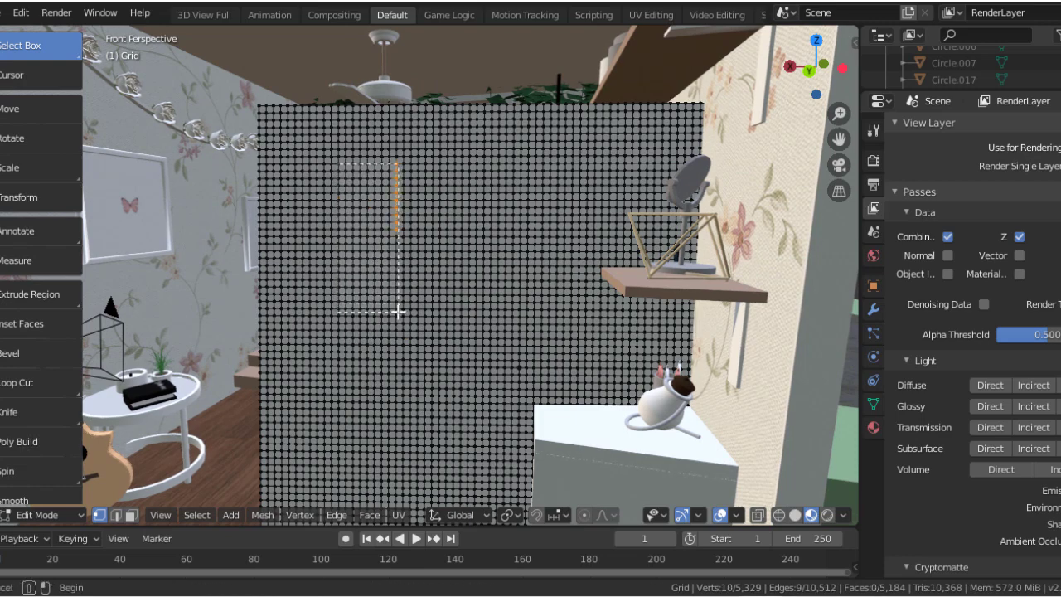
{"action": "left_click_drag", "start_coordinate": [398, 312], "coordinate": [397, 312]}
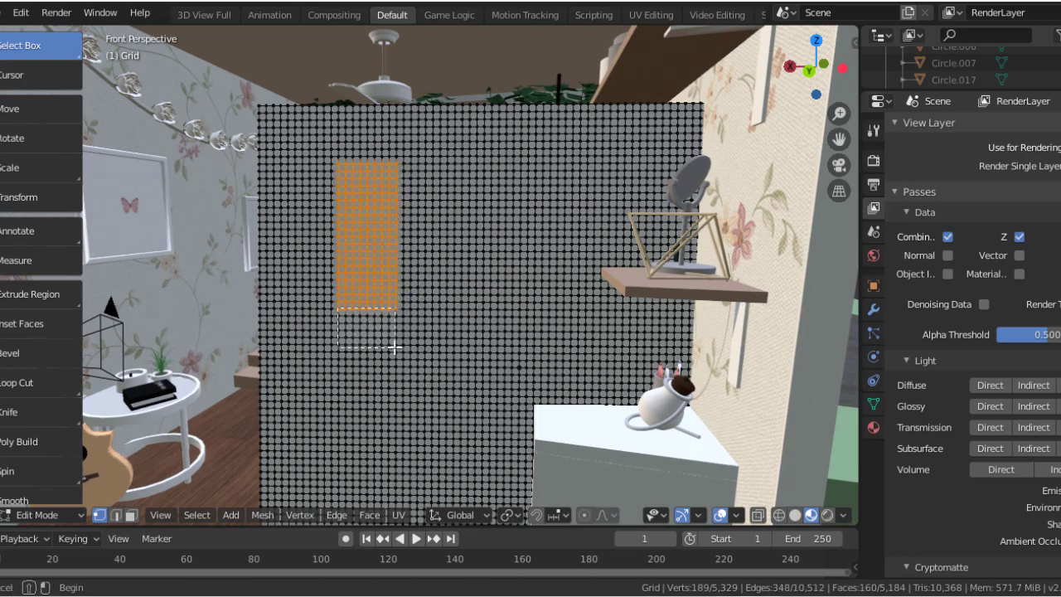
{"action": "key", "text": "x"}
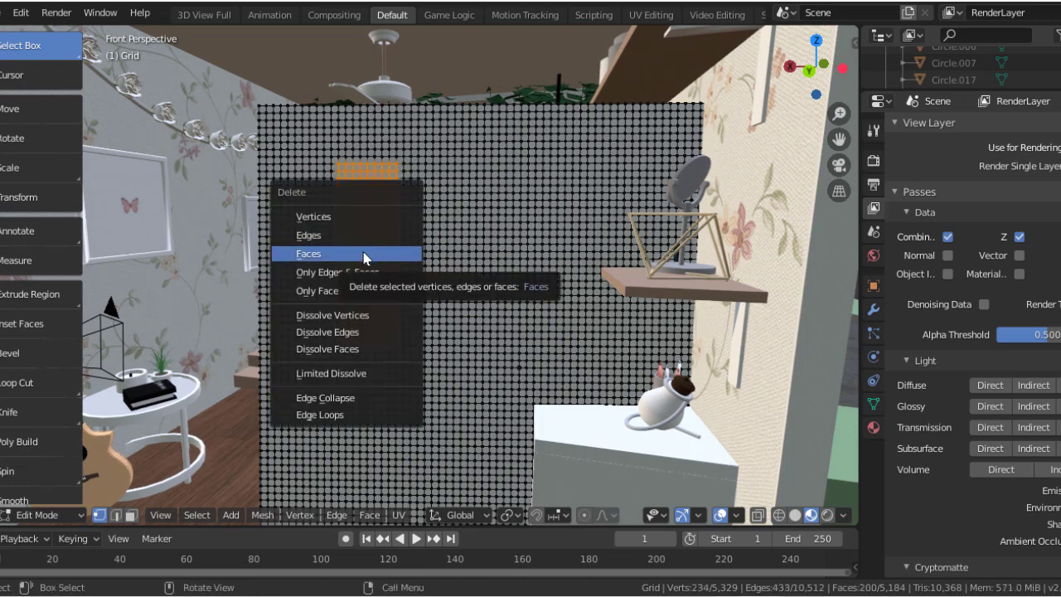
{"action": "left_click", "coordinate": [348, 254]}
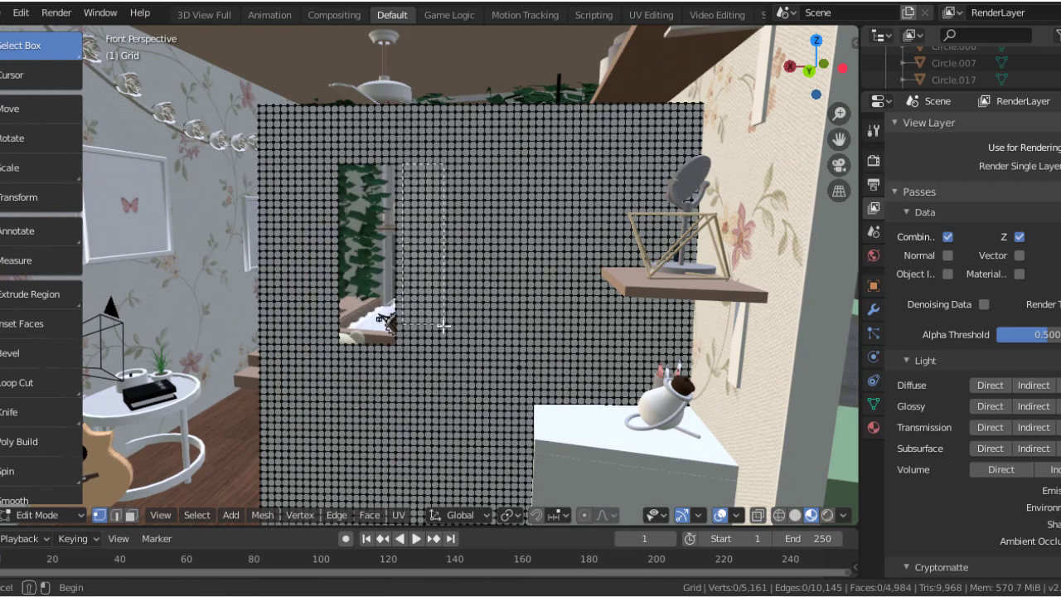
- Delete the faces for the second window pane and the strip below the window
{"action": "left_click_drag", "start_coordinate": [449, 346], "coordinate": [450, 345]}
{"action": "key", "text": "x"}
{"action": "left_click", "coordinate": [398, 324]}
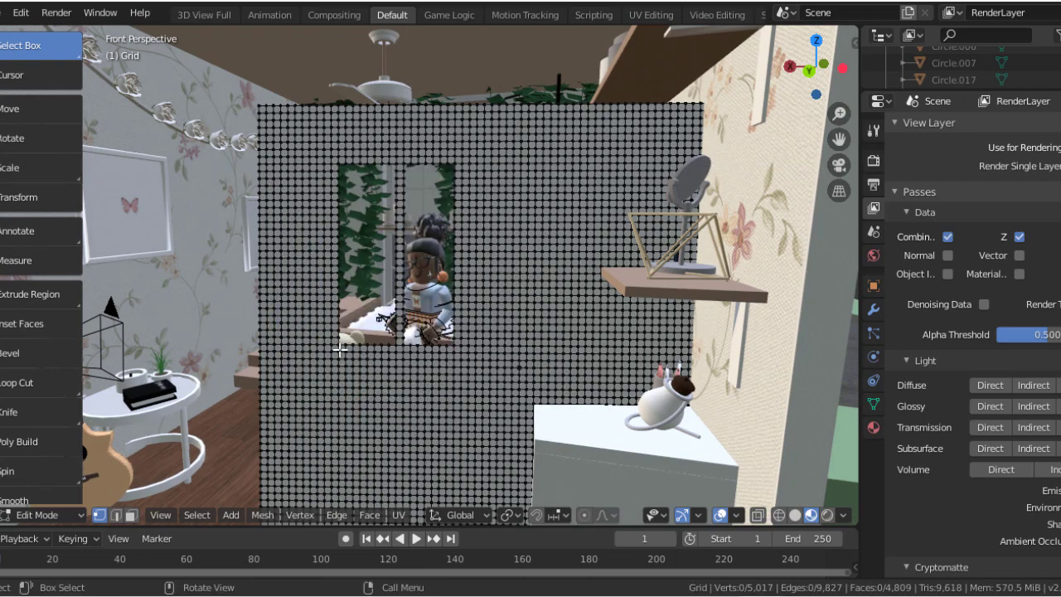
{"action": "left_click_drag", "start_coordinate": [339, 355], "coordinate": [457, 378]}
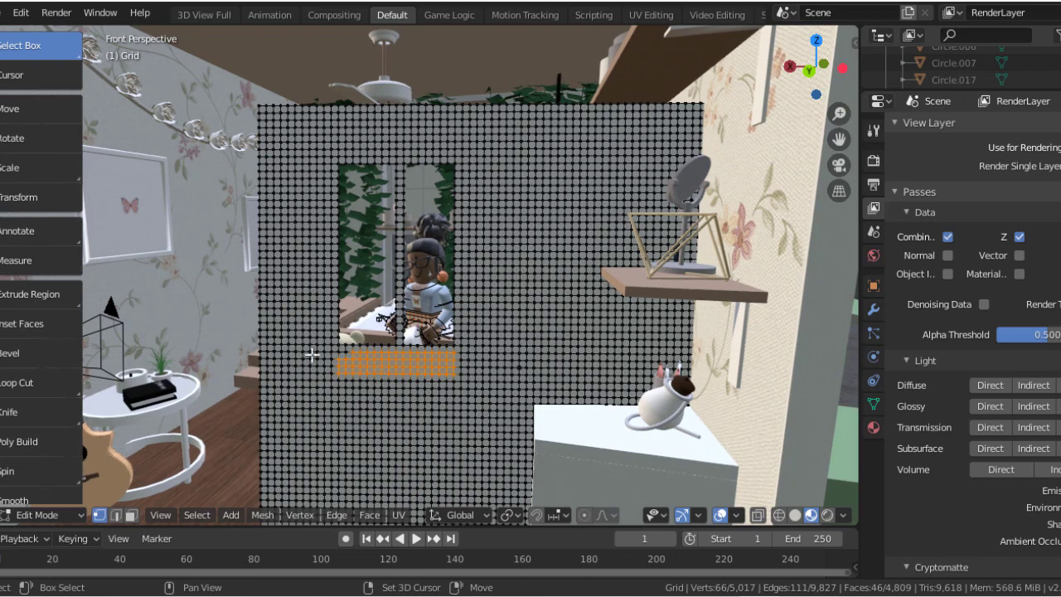
{"action": "key", "text": "x"}
{"action": "left_click", "coordinate": [391, 380]}
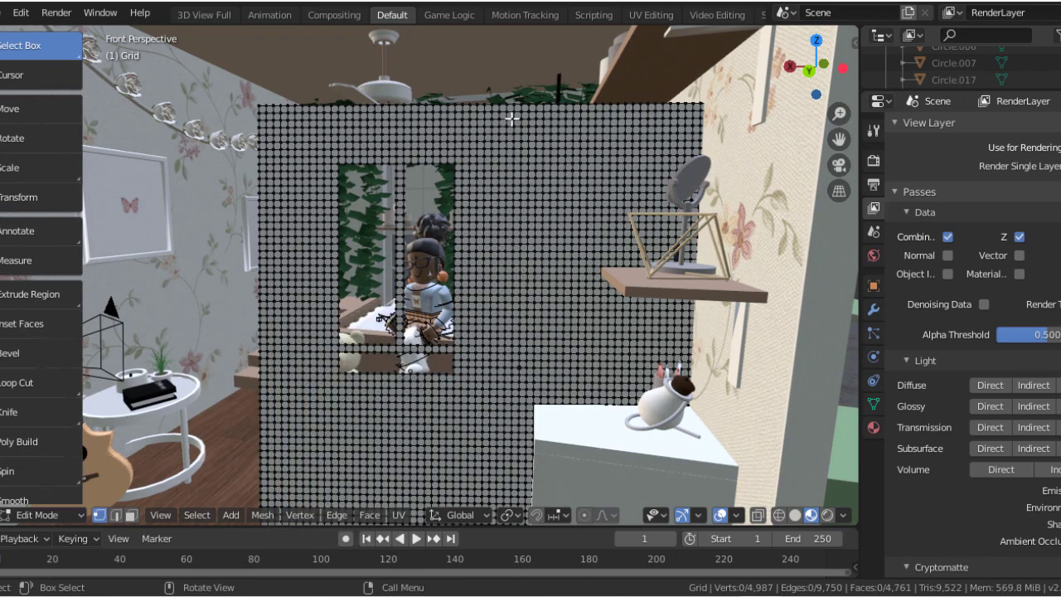
- Delete the right part of the wall's faces and return to Object Mode
{"action": "left_click_drag", "start_coordinate": [496, 89], "coordinate": [705, 489]}
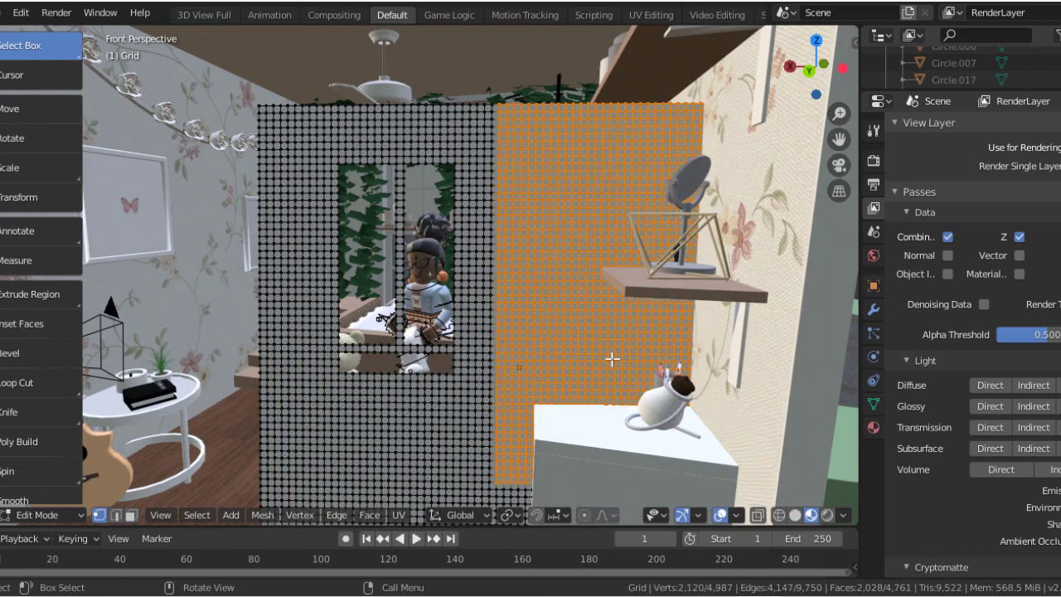
{"action": "key", "text": "x"}
{"action": "left_click", "coordinate": [568, 360]}
{"action": "scroll", "coordinate": [413, 271], "scroll_direction": "down", "scroll_amount": 4}
{"action": "left_click_drag", "start_coordinate": [580, 389], "coordinate": [635, 486]}
{"action": "key", "text": "x"}
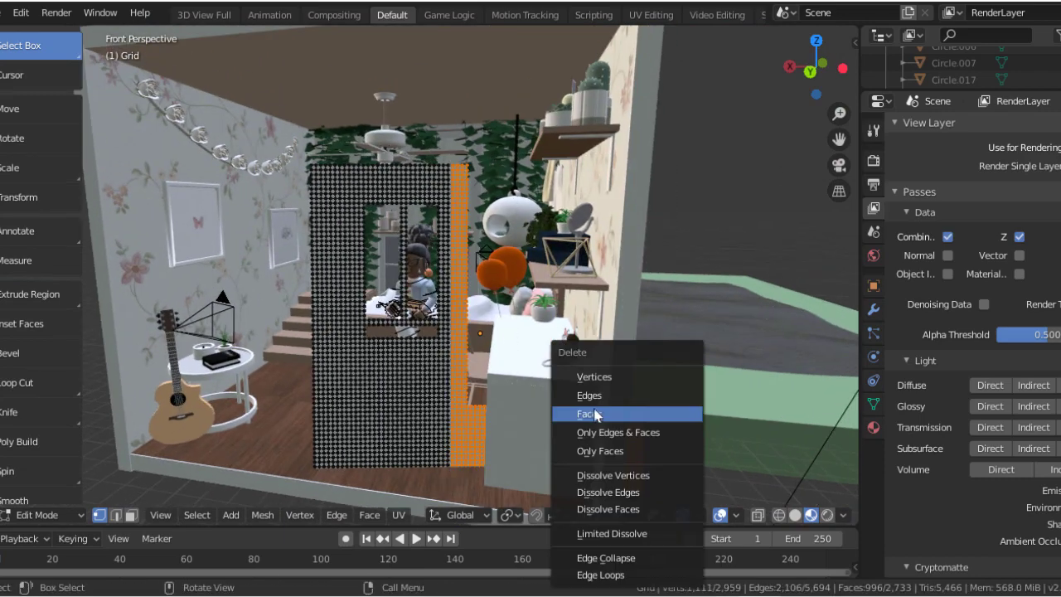
{"action": "left_click", "coordinate": [592, 414]}
{"action": "left_click", "coordinate": [33, 514]}
{"action": "left_click", "coordinate": [50, 492]}
- Paste a copy of the wall, shift it right, and mirror it
{"action": "key", "text": "ctrl+v"}
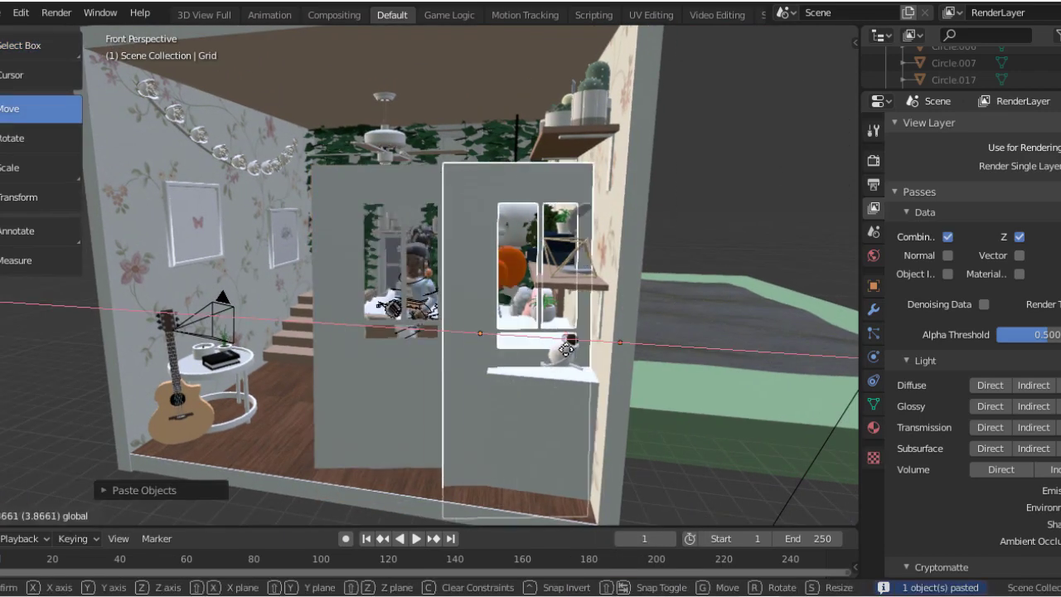
{"action": "left_click_drag", "start_coordinate": [415, 330], "coordinate": [530, 319]}
{"action": "middle_click_drag", "start_coordinate": [530, 319], "coordinate": [9, 168]}
{"action": "right_click", "coordinate": [398, 176]}
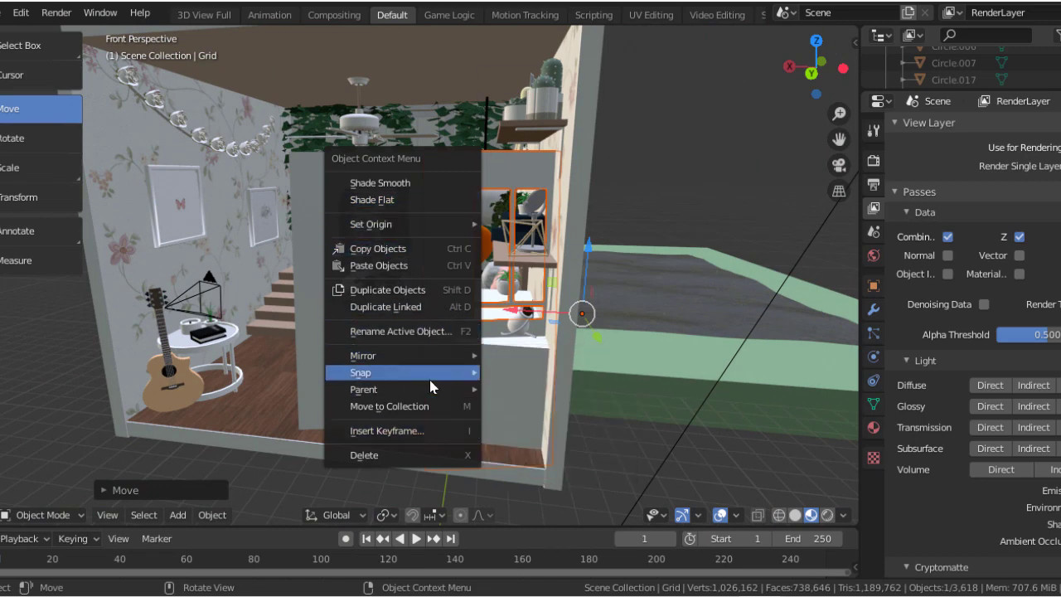
{"action": "left_click", "coordinate": [542, 406]}
{"action": "right_click", "coordinate": [440, 246]}
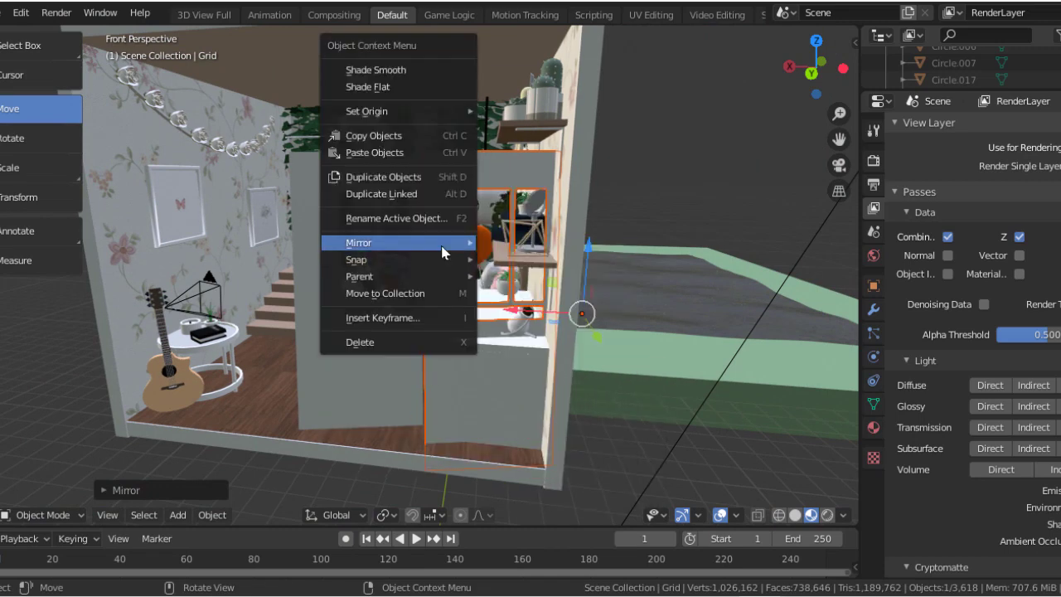
{"action": "right_click", "coordinate": [441, 244]}
{"action": "left_click", "coordinate": [497, 271]}
{"action": "key", "text": "g"}
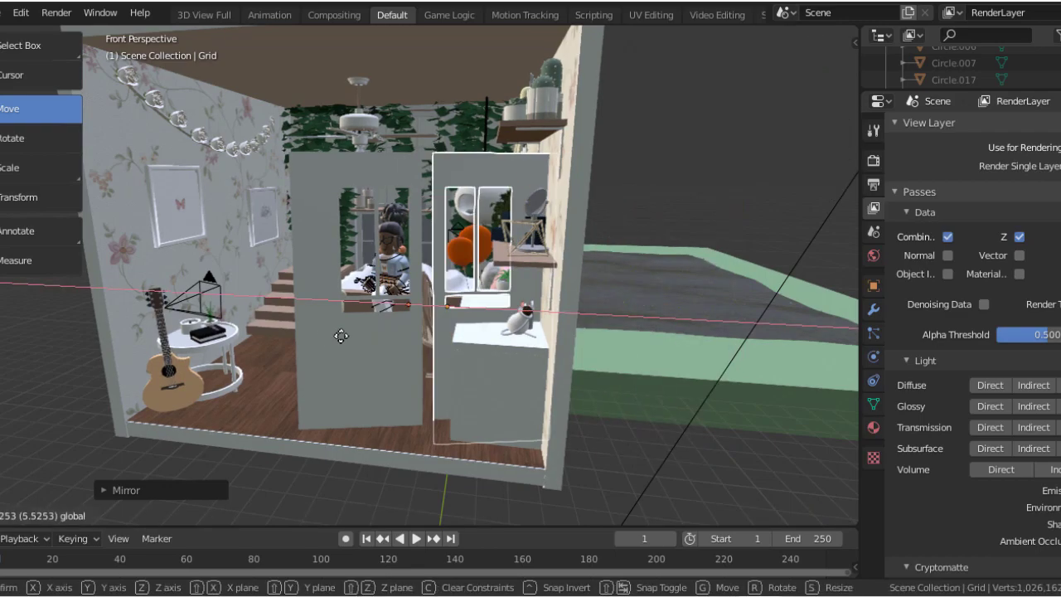
{"action": "left_click", "coordinate": [341, 336]}
- Frame and inspect the mirrored copy, then delete it
{"action": "key", "text": "KP_Decimal"}
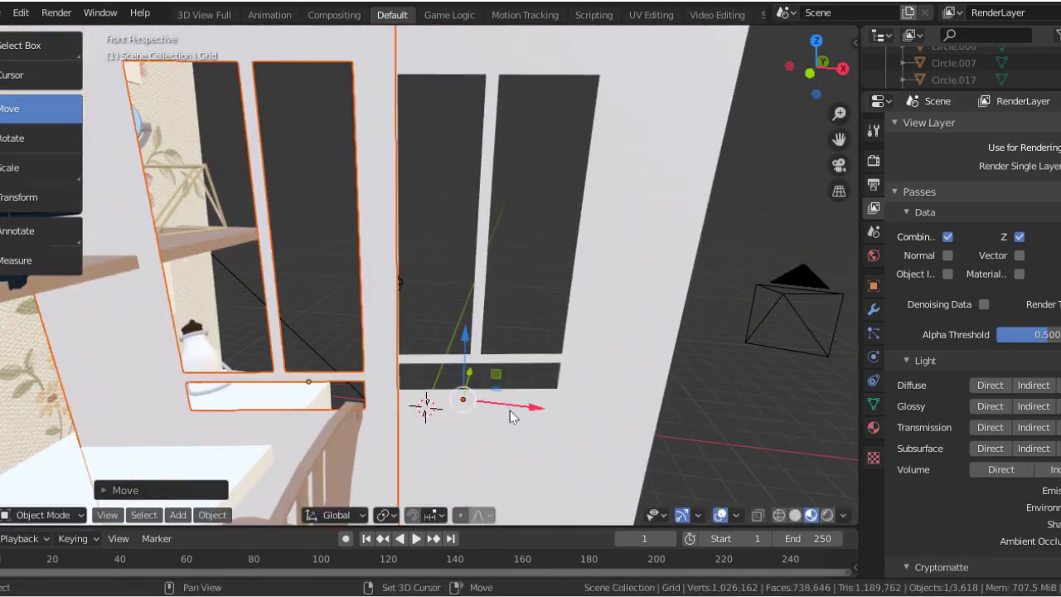
{"action": "key", "text": "shift+grave"}
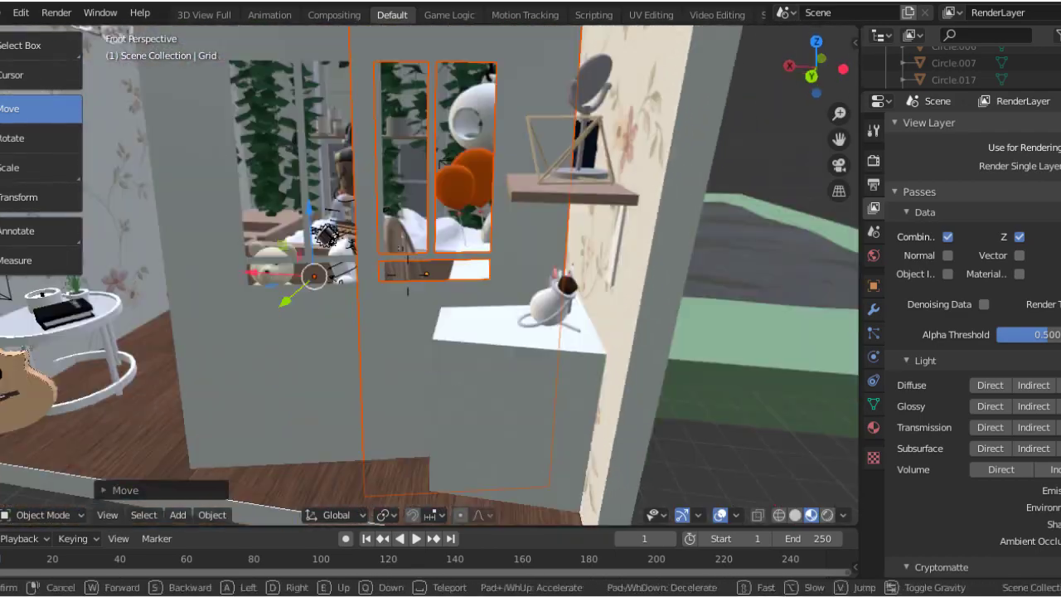
{"action": "key", "text": "Escape"}
{"action": "key", "text": "Delete"}
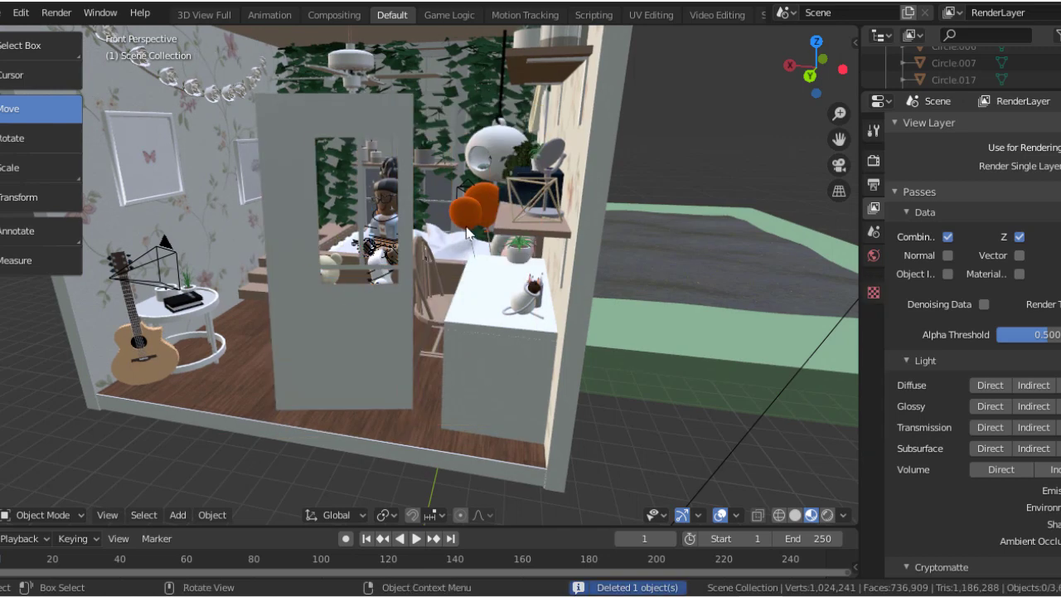
- Undo back to before the wall's right part was removed, in Edit Mode
{"action": "key", "text": "ctrl+z"}
{"action": "key", "text": "ctrl+z"}
{"action": "key", "text": "ctrl+z"}
{"action": "key", "text": "ctrl+z"}
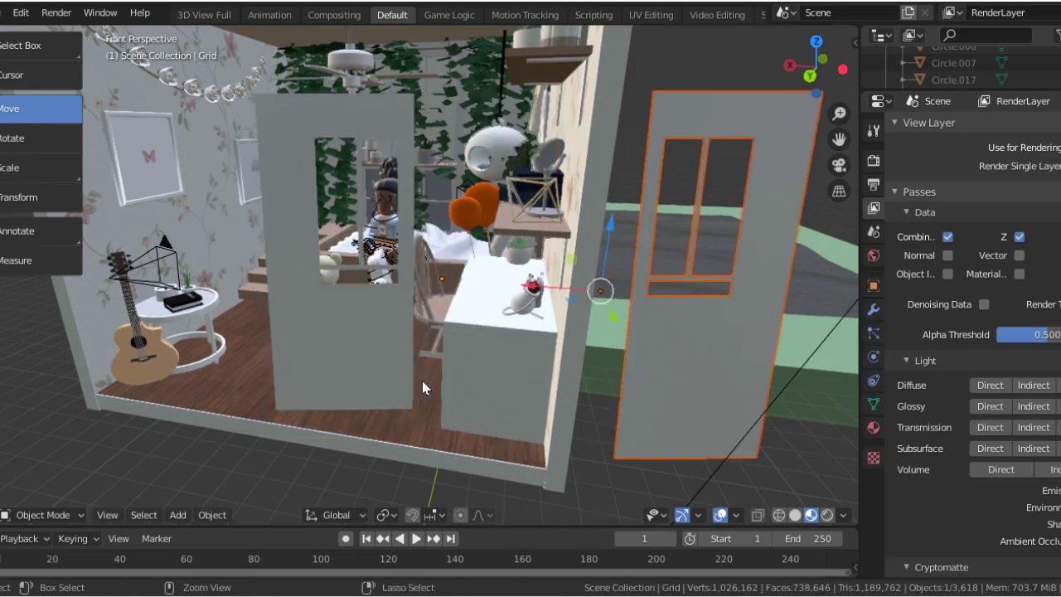
{"action": "key", "text": "ctrl+z"}
{"action": "key", "text": "ctrl+z"}
{"action": "key", "text": "ctrl+z"}
{"action": "key", "text": "ctrl+z"}
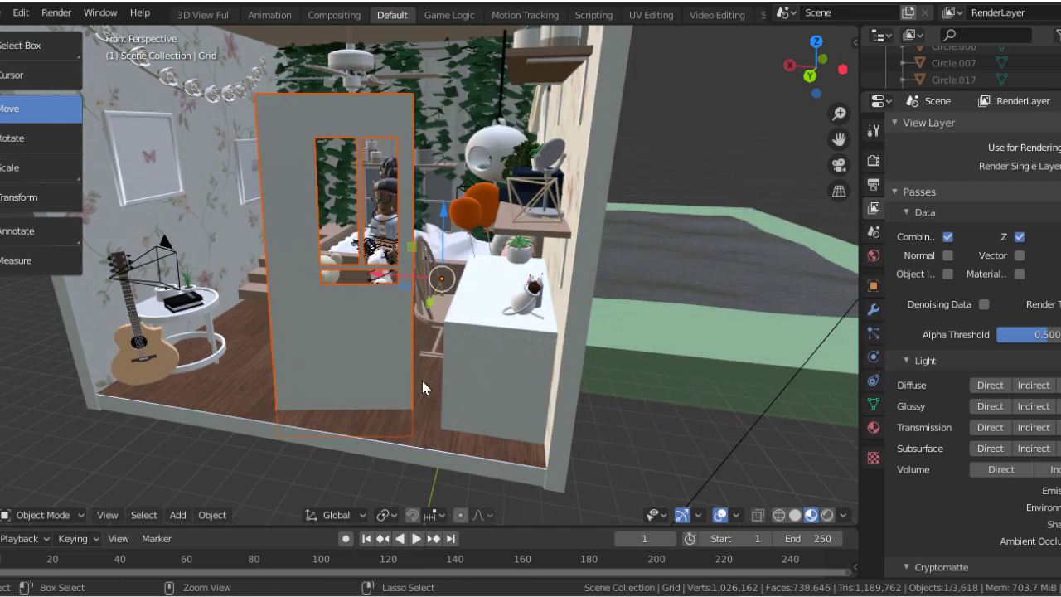
{"action": "key", "text": "ctrl+z"}
{"action": "key", "text": "Tab"}
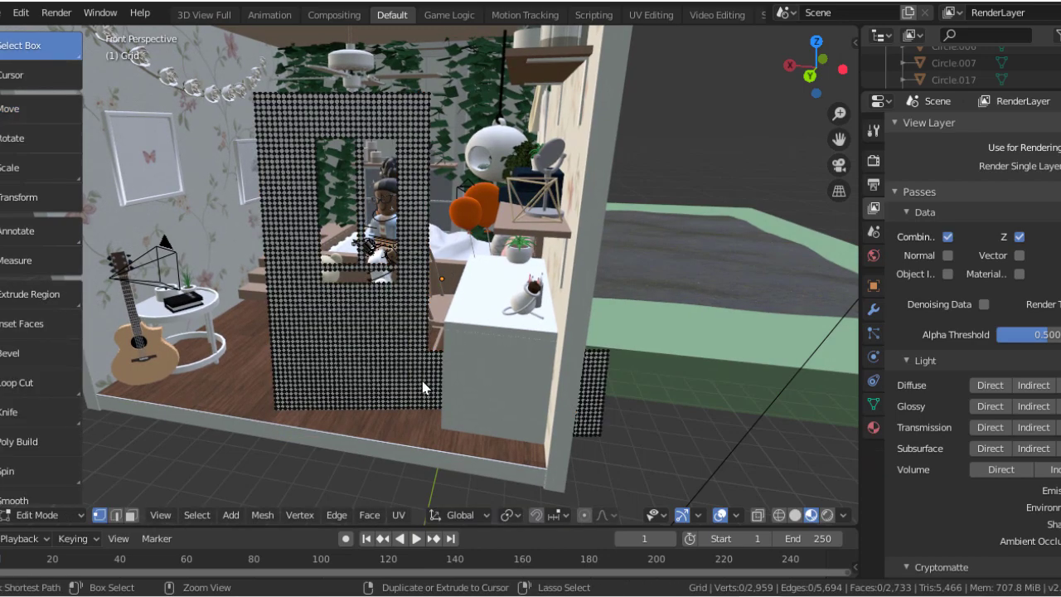
{"action": "key", "text": "ctrl+z"}
{"action": "key", "text": "KP_Decimal"}
- Clear the selection and cut two tall window openings right of the existing ones
{"action": "key", "text": "b"}
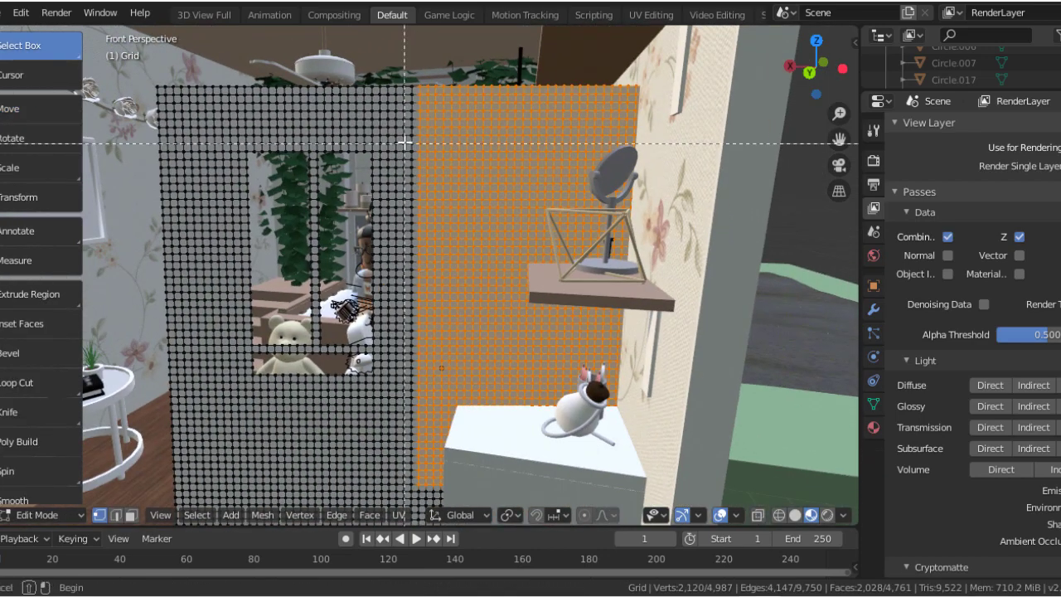
{"action": "key", "text": "ctrl+z"}
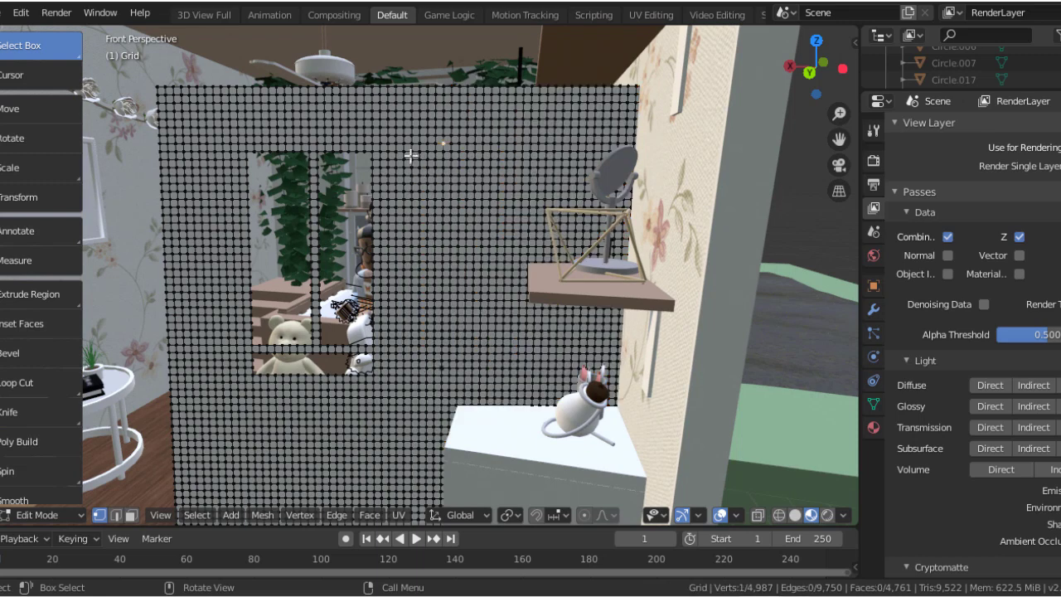
{"action": "left_click_drag", "start_coordinate": [448, 348], "coordinate": [449, 349]}
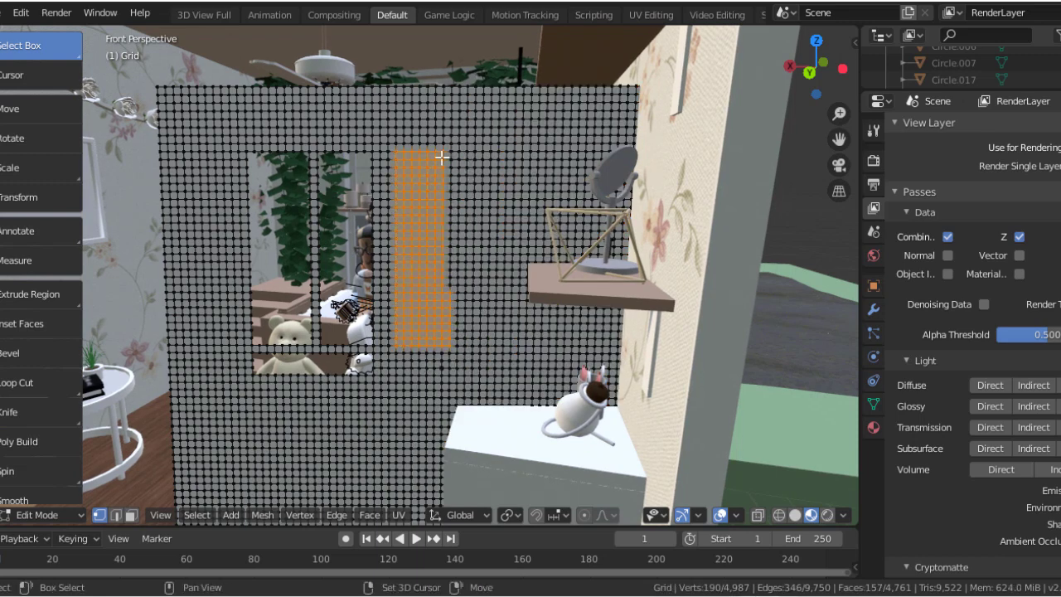
{"action": "key", "text": "x"}
{"action": "left_click", "coordinate": [290, 358]}
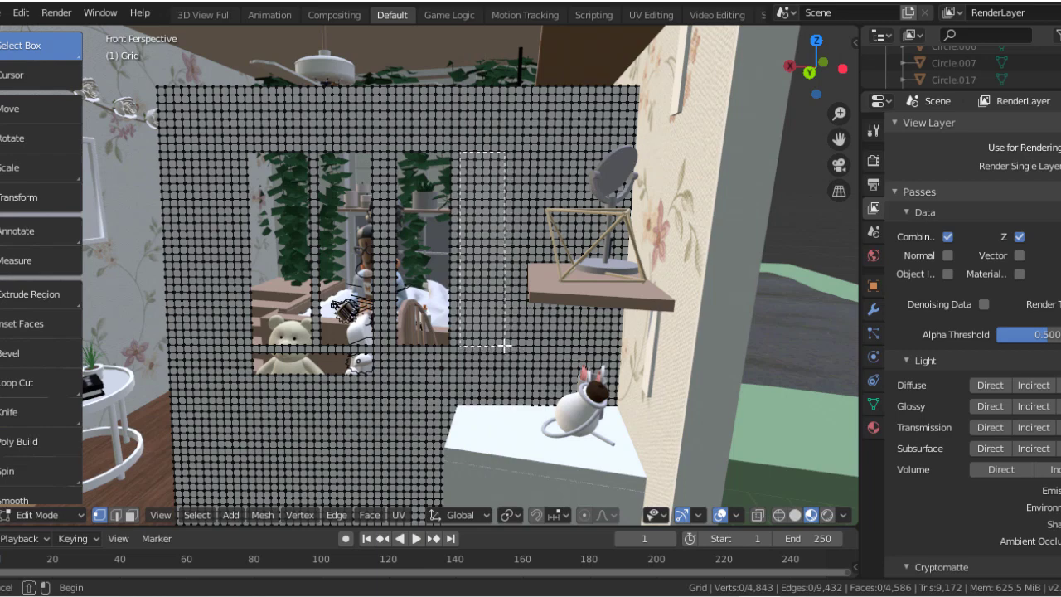
{"action": "left_click_drag", "start_coordinate": [504, 345], "coordinate": [506, 347]}
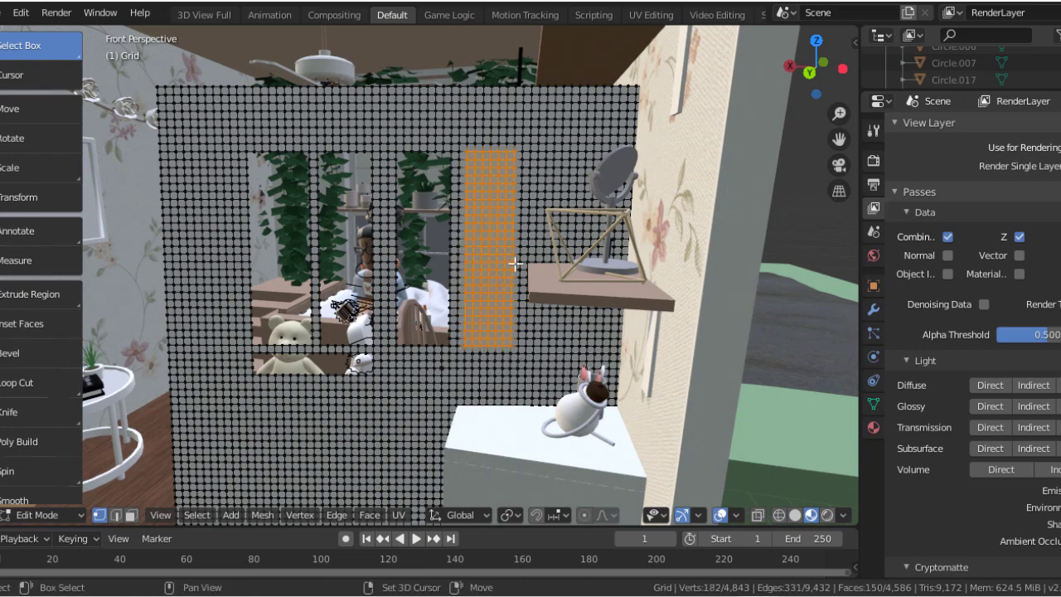
{"action": "key", "text": "x"}
{"action": "left_click", "coordinate": [479, 368]}
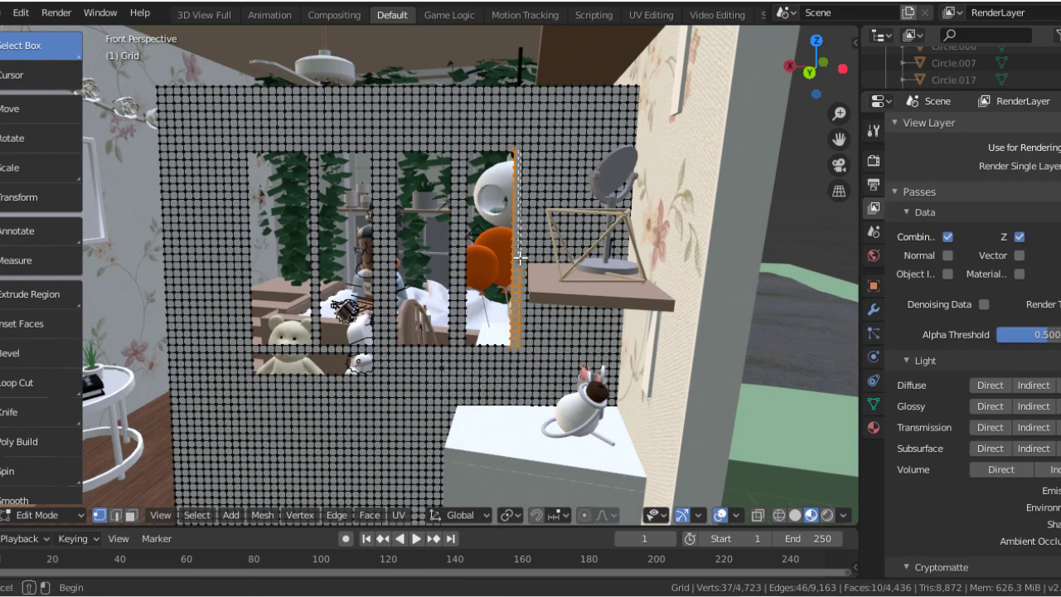
- Delete the leftover column and a low horizontal band of faces, then return to Object Mode
{"action": "key", "text": "x"}
{"action": "left_click", "coordinate": [435, 282]}
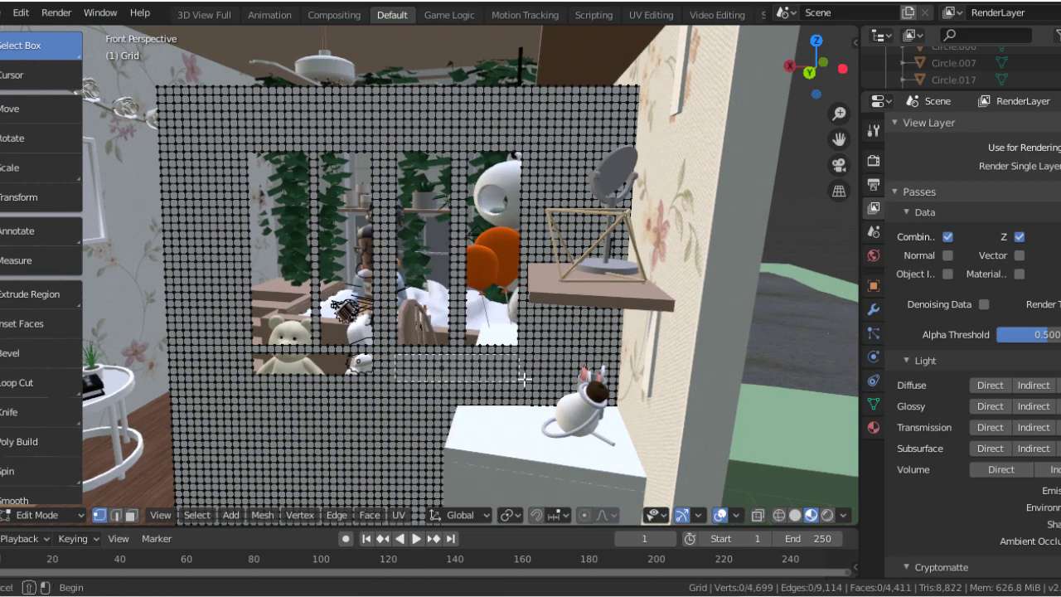
{"action": "left_click_drag", "start_coordinate": [524, 379], "coordinate": [519, 388]}
{"action": "left_click_drag", "start_coordinate": [519, 346], "coordinate": [414, 380]}
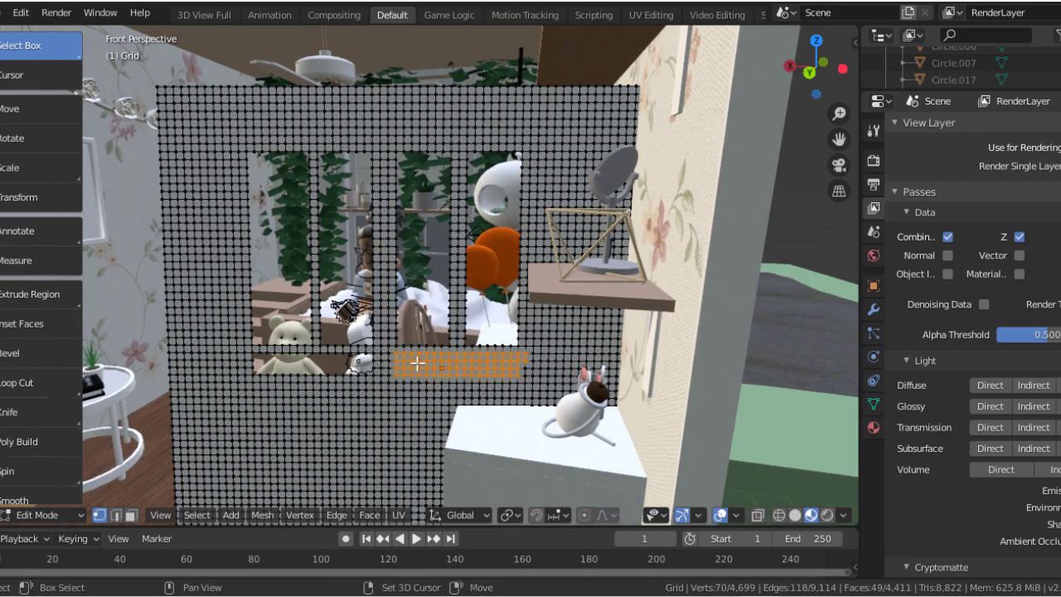
{"action": "key", "text": "x"}
{"action": "left_click", "coordinate": [414, 387]}
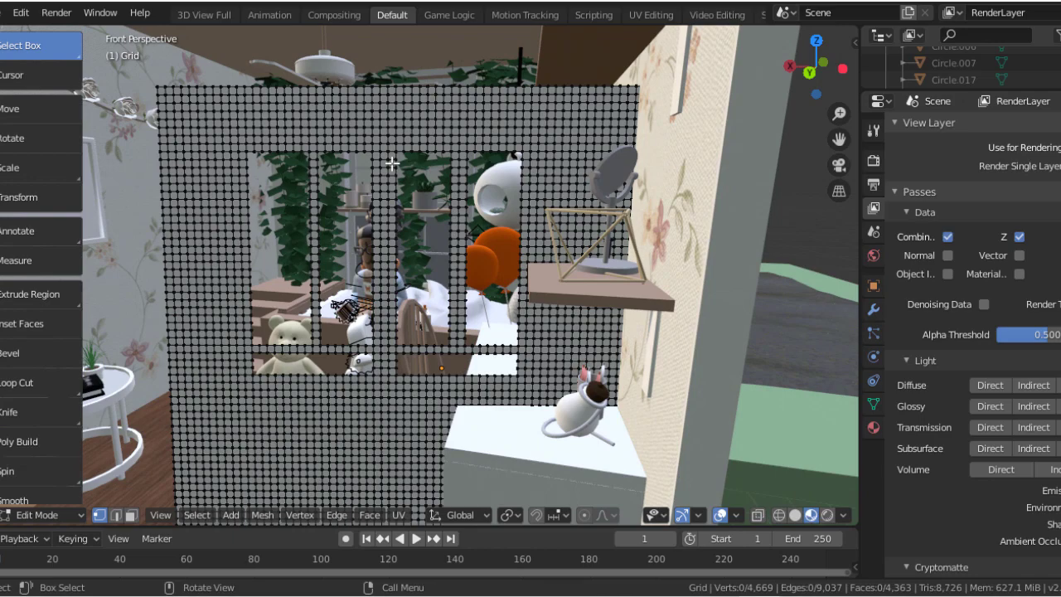
{"action": "left_click", "coordinate": [34, 514]}
{"action": "left_click", "coordinate": [33, 402]}
- Add a new Grid mesh to the scene via Shift+A
{"action": "key", "text": "shift+grave"}
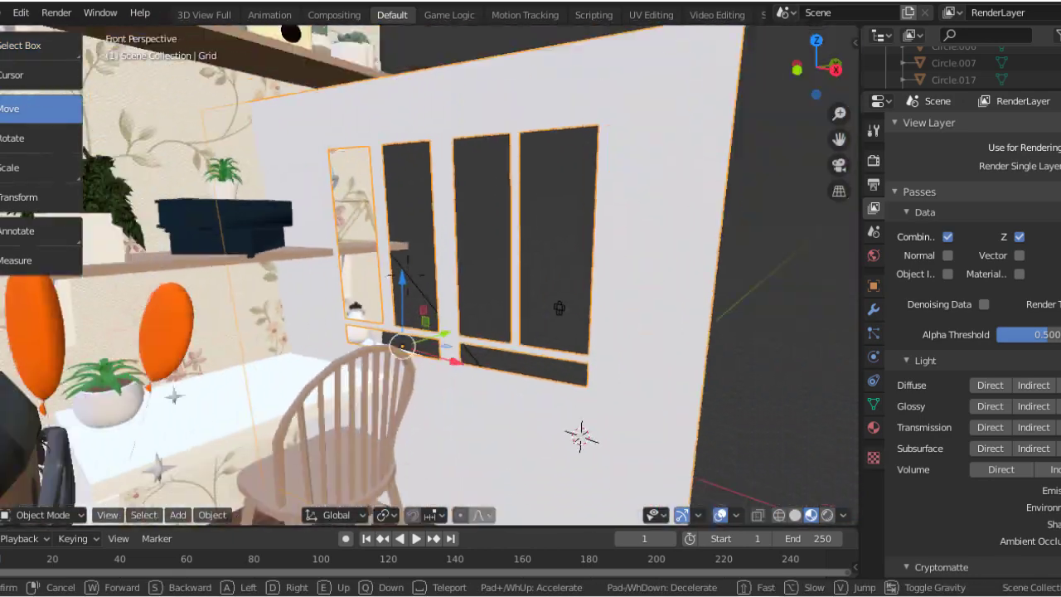
{"action": "left_click", "coordinate": [118, 310]}
{"action": "left_click", "coordinate": [178, 515]}
{"action": "key", "text": "shift+a"}
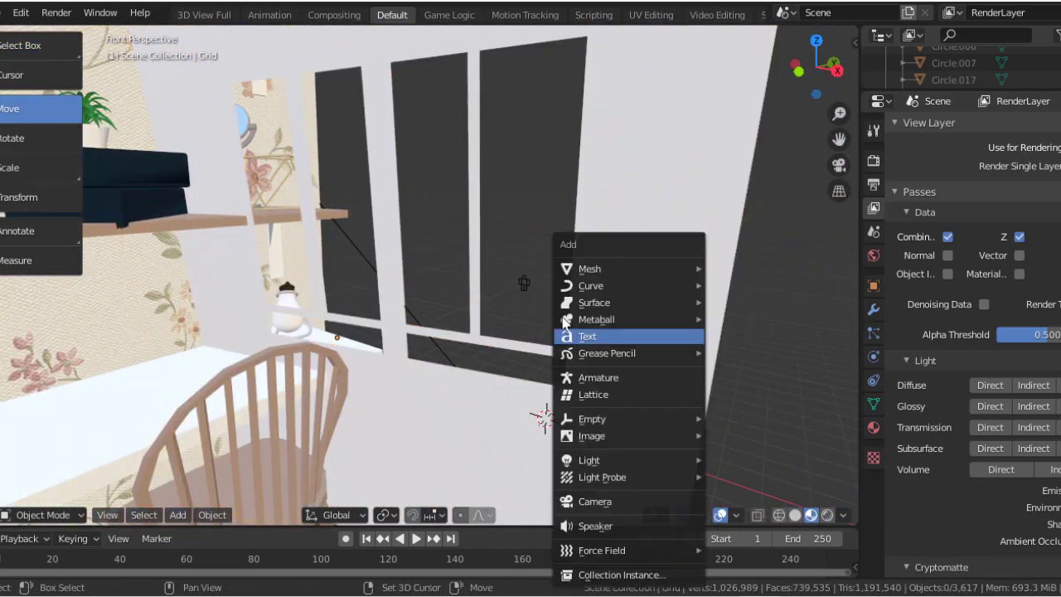
{"action": "left_click", "coordinate": [742, 406]}
- Rotate the grid upright around its red axis and scale it up to wall size
{"action": "key", "text": "shift+grave"}
{"action": "left_click", "coordinate": [29, 107]}
{"action": "left_click", "coordinate": [25, 137]}
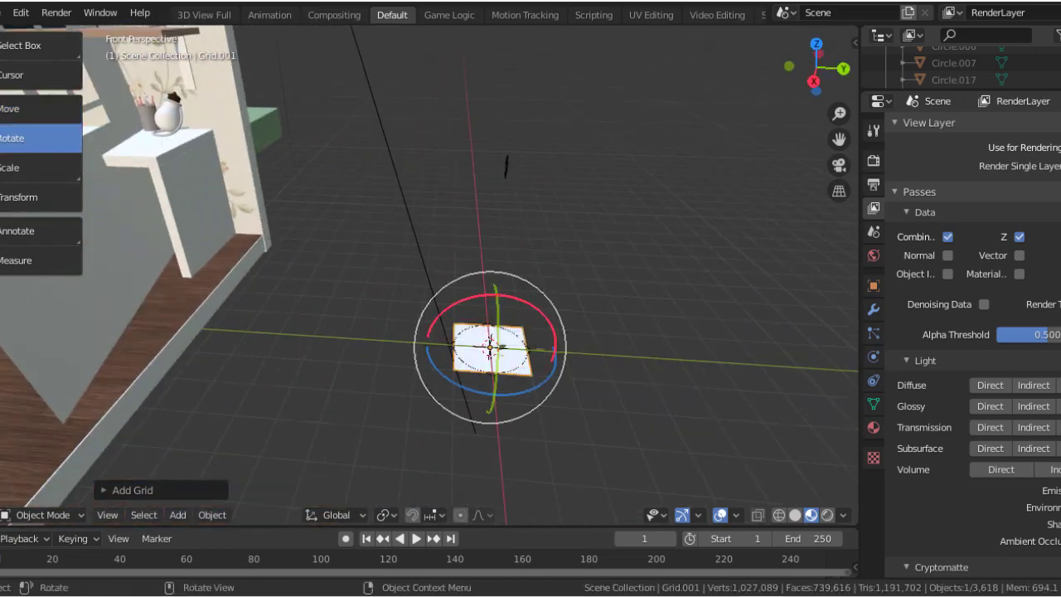
{"action": "left_click_drag", "start_coordinate": [464, 357], "coordinate": [498, 389]}
{"action": "key", "text": "shift+grave"}
{"action": "left_click", "coordinate": [28, 109]}
{"action": "left_click", "coordinate": [28, 108]}
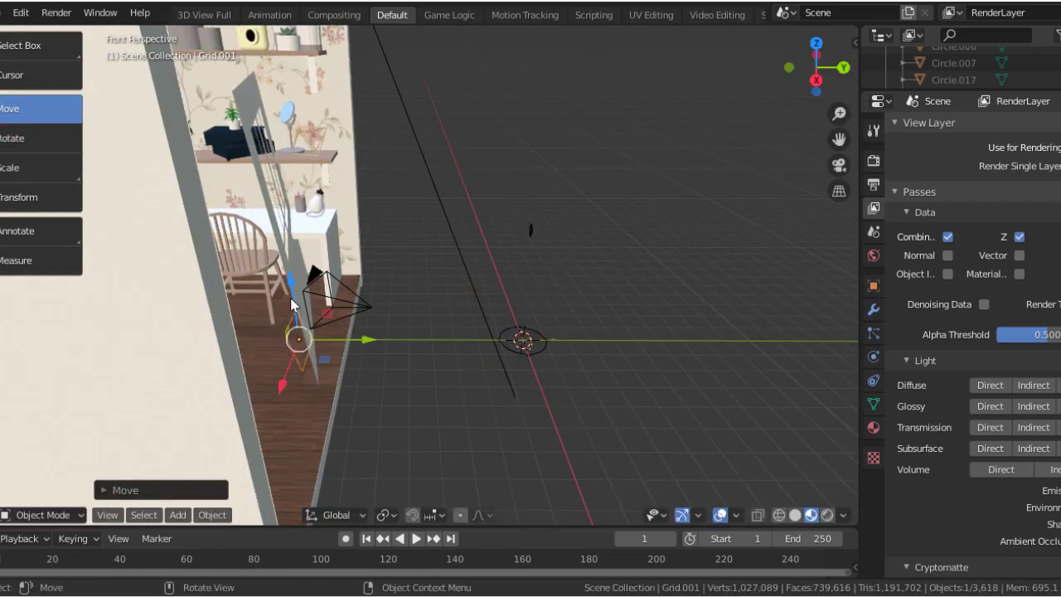
{"action": "key", "text": "shift+grave"}
{"action": "left_click", "coordinate": [85, 178]}
{"action": "left_click", "coordinate": [25, 138]}
{"action": "key", "text": "s"}
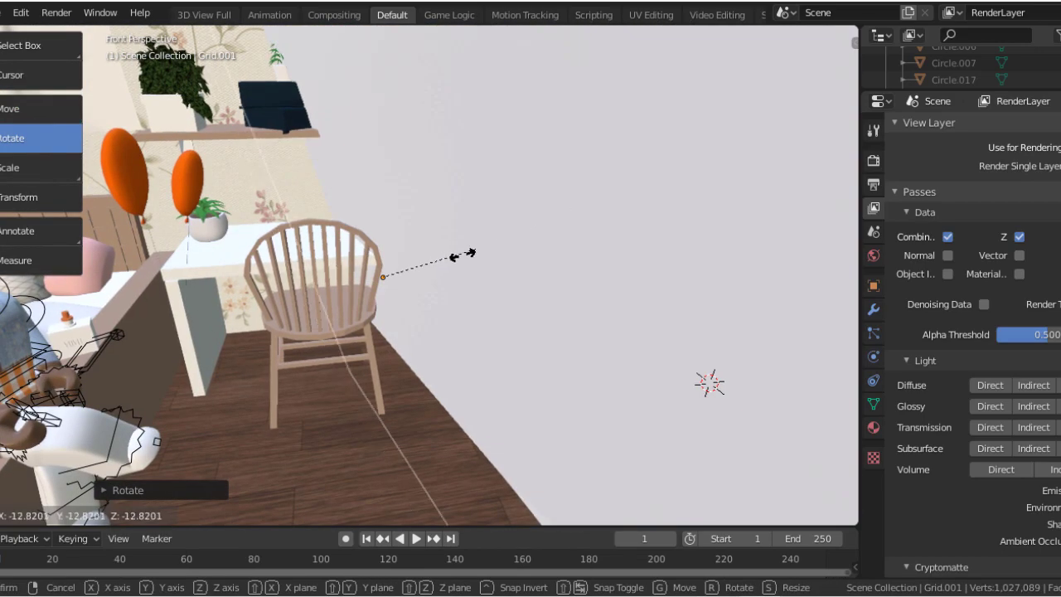
{"action": "left_click", "coordinate": [426, 284]}
- Move the grid panel into place beside the desk, checking through the scene camera
{"action": "key", "text": "shift+grave"}
{"action": "key", "text": "Escape"}
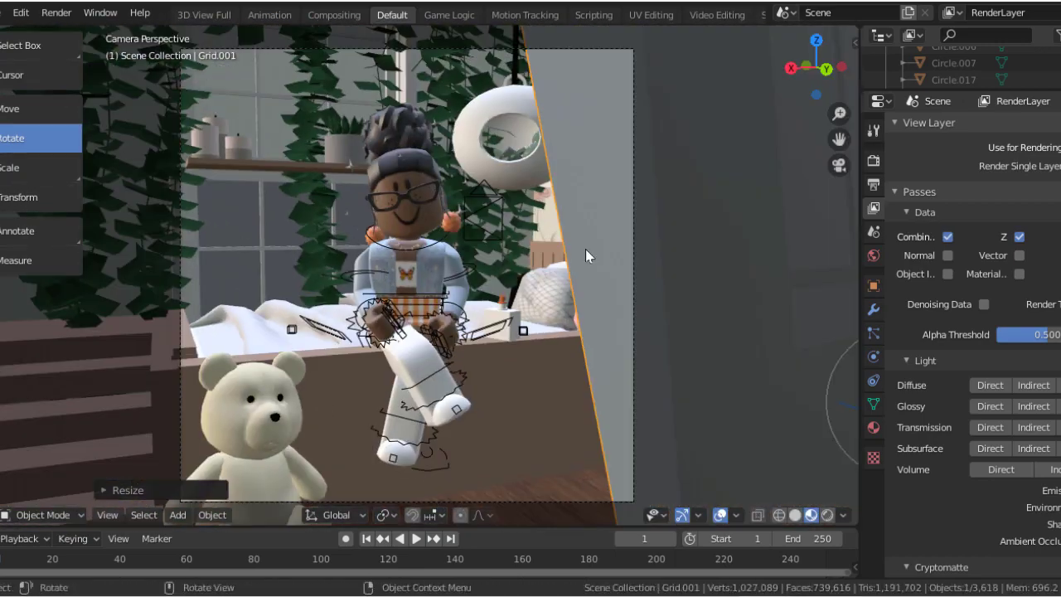
{"action": "left_click", "coordinate": [28, 109]}
{"action": "key", "text": "shift+grave"}
{"action": "key", "text": "Escape"}
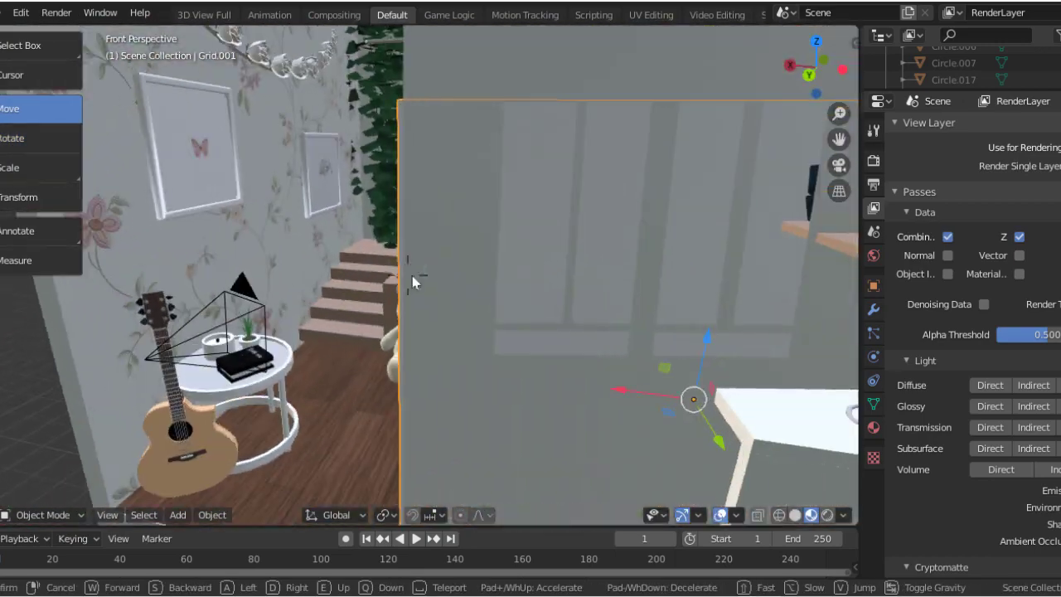
{"action": "key", "text": "g"}
{"action": "left_click", "coordinate": [699, 362]}
- Check the framing through the camera and start rotating the panel to line up with the wall
{"action": "key", "text": "shift+grave"}
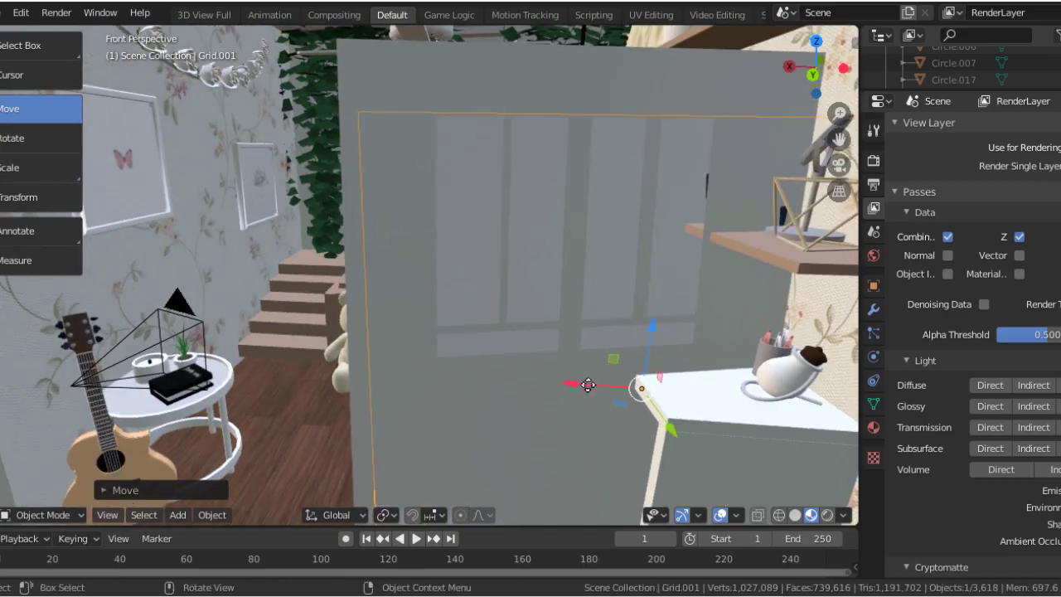
{"action": "key", "text": "Escape"}
{"action": "key", "text": "KP_0"}
{"action": "key", "text": "shift+grave"}
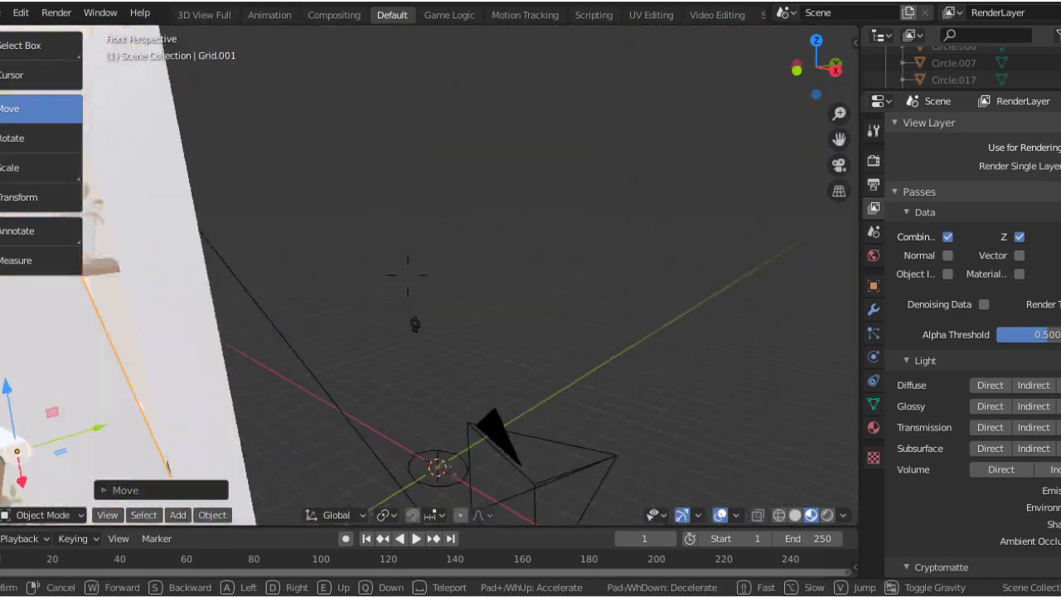
{"action": "left_click", "coordinate": [414, 324]}
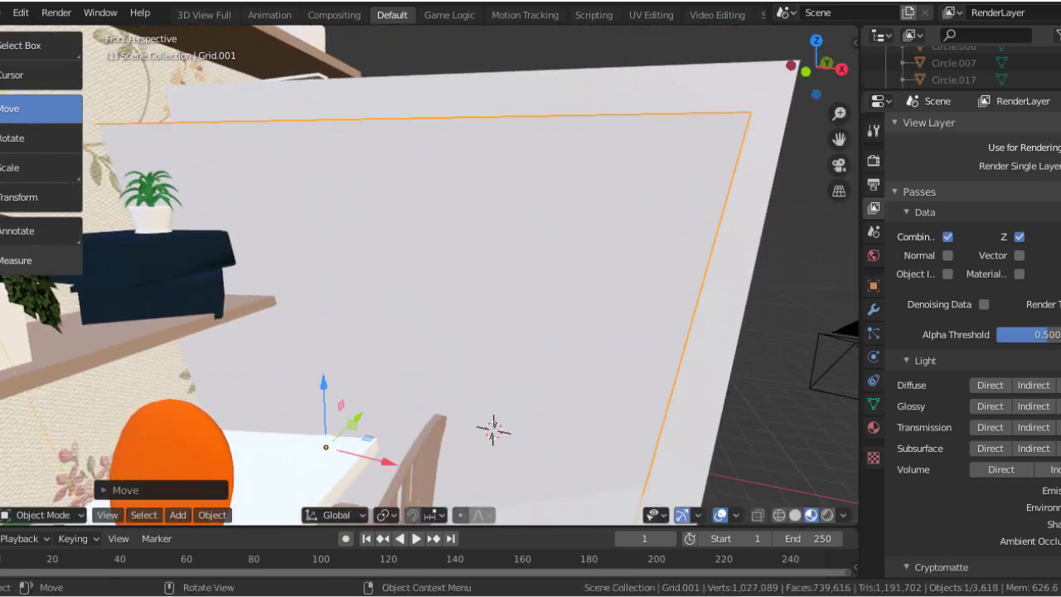
{"action": "key", "text": "shift+space"}
{"action": "key", "text": "r"}
{"action": "key", "text": "shift+grave"}
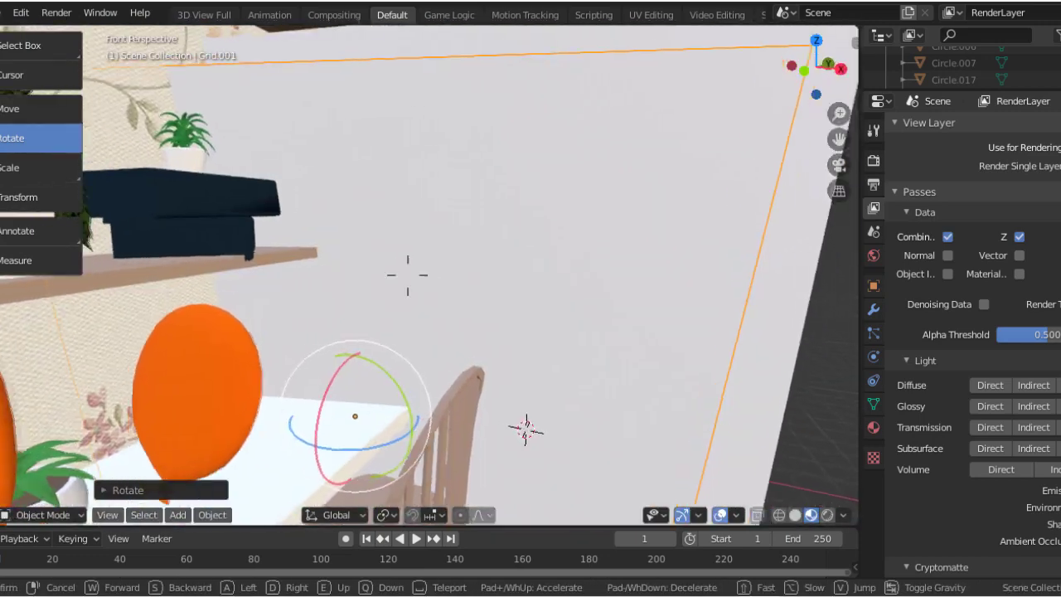
- Enter Edit Mode on the second wall panel and subdivide its grid twice
{"action": "key", "text": "Return"}
{"action": "left_click", "coordinate": [41, 514]}
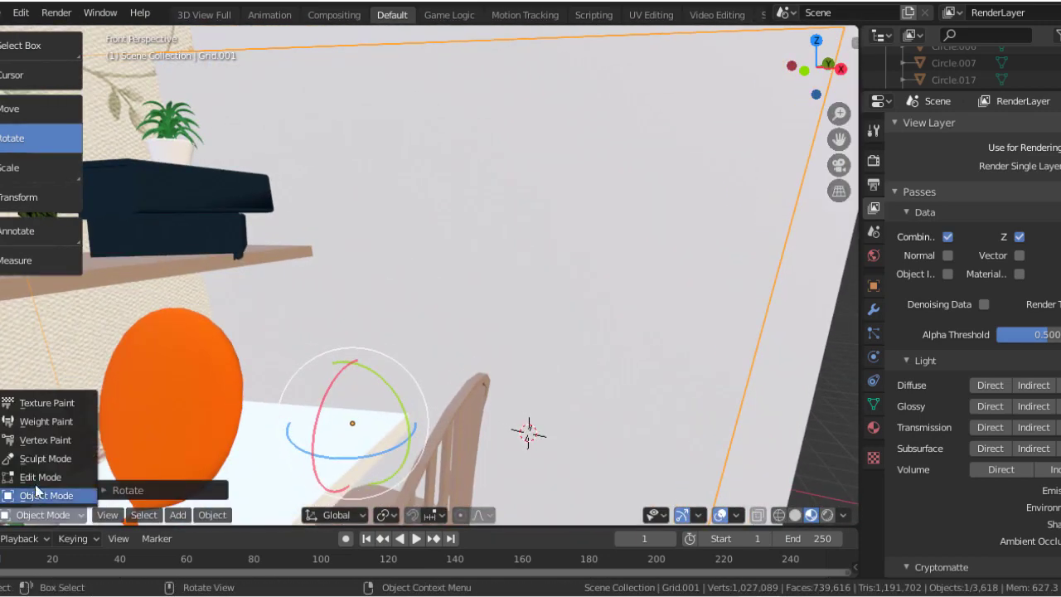
{"action": "left_click", "coordinate": [33, 466]}
{"action": "left_click", "coordinate": [336, 515]}
{"action": "left_click", "coordinate": [377, 436]}
{"action": "left_click", "coordinate": [336, 515]}
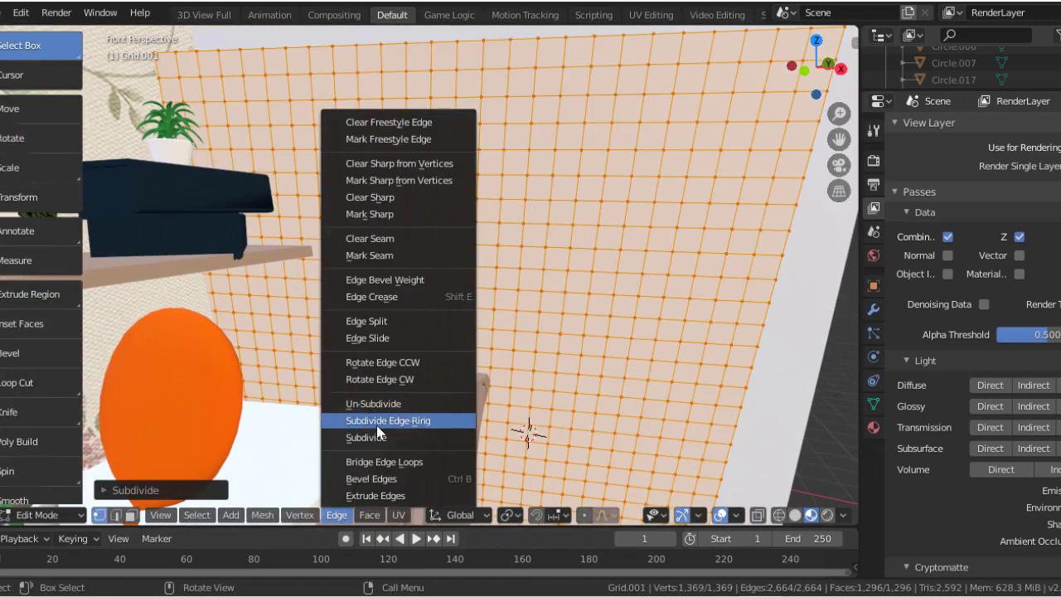
{"action": "left_click", "coordinate": [377, 436]}
- Delete a strip of faces near the top of the panel, then fill the gaps back in
{"action": "key", "text": "shift+grave"}
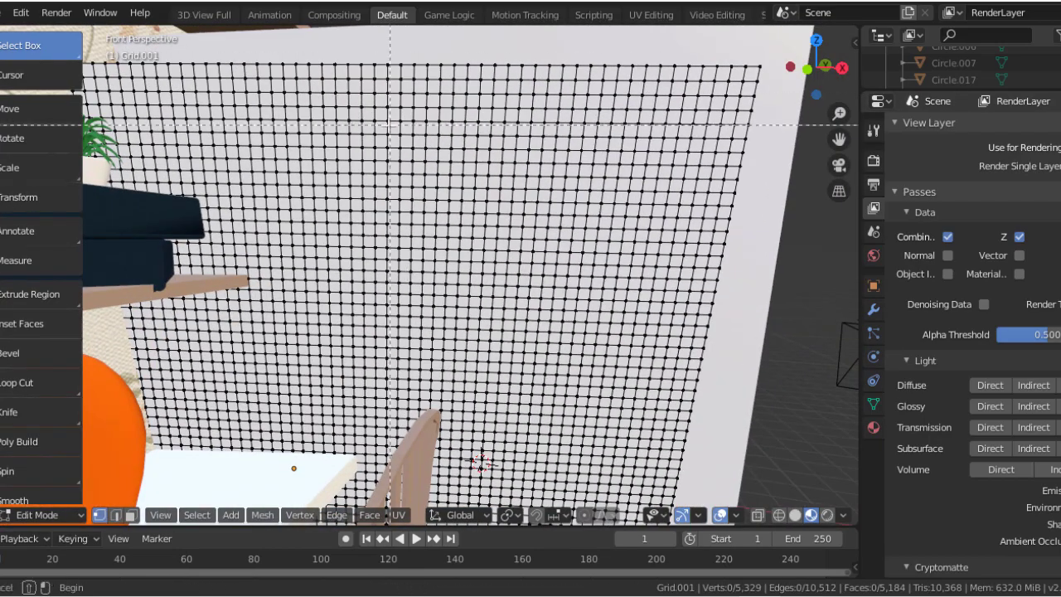
{"action": "left_click_drag", "start_coordinate": [348, 120], "coordinate": [645, 160]}
{"action": "key", "text": "x"}
{"action": "left_click", "coordinate": [638, 160]}
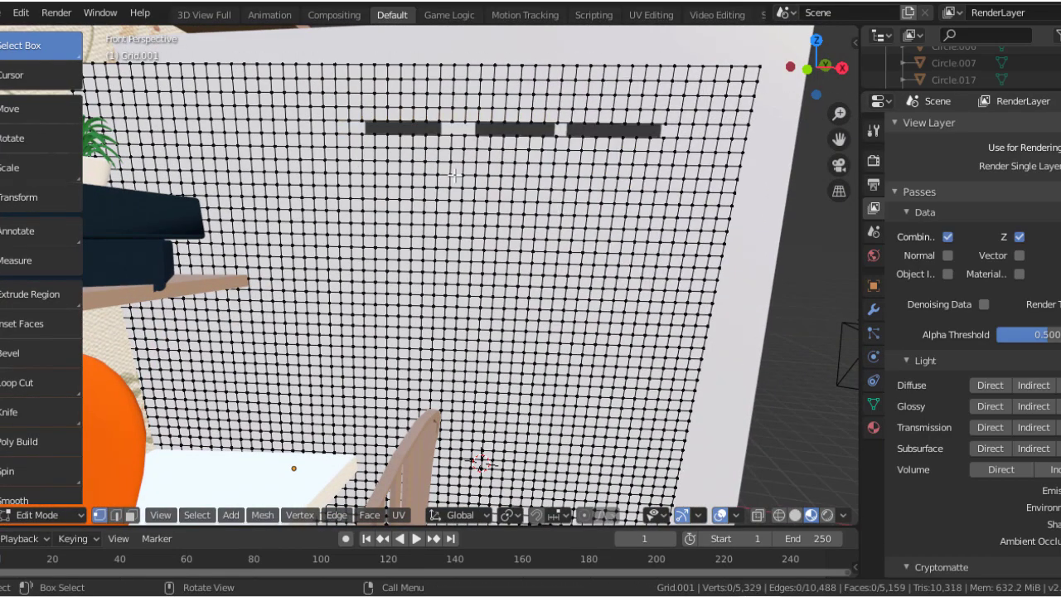
{"action": "left_click_drag", "start_coordinate": [341, 114], "coordinate": [681, 143]}
{"action": "left_click", "coordinate": [336, 514]}
{"action": "left_click", "coordinate": [377, 439]}
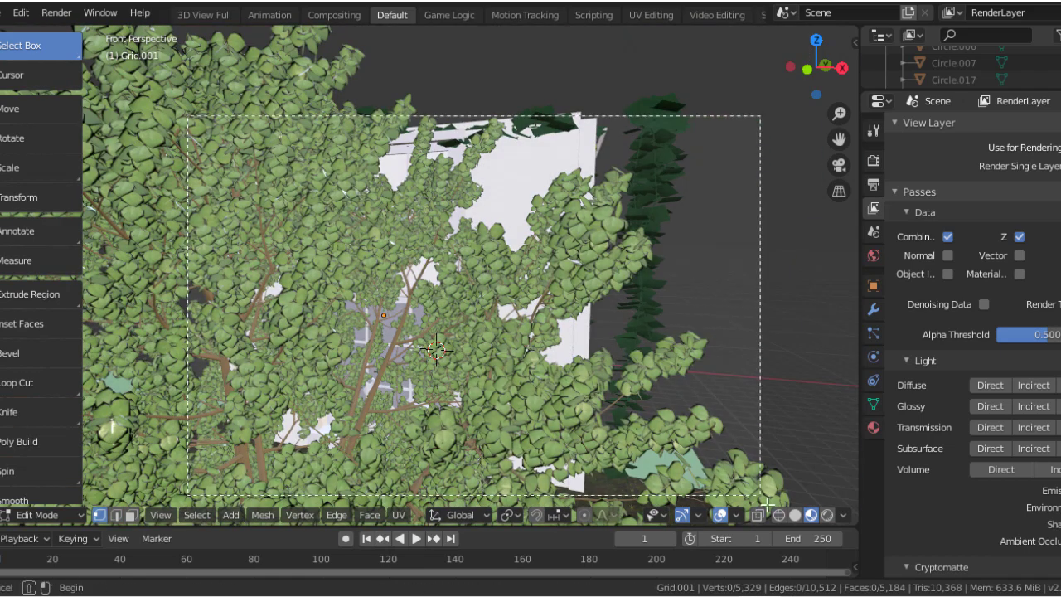
- Select the whole grid and subdivide it much finer
{"action": "key", "text": "a"}
{"action": "left_click", "coordinate": [337, 514]}
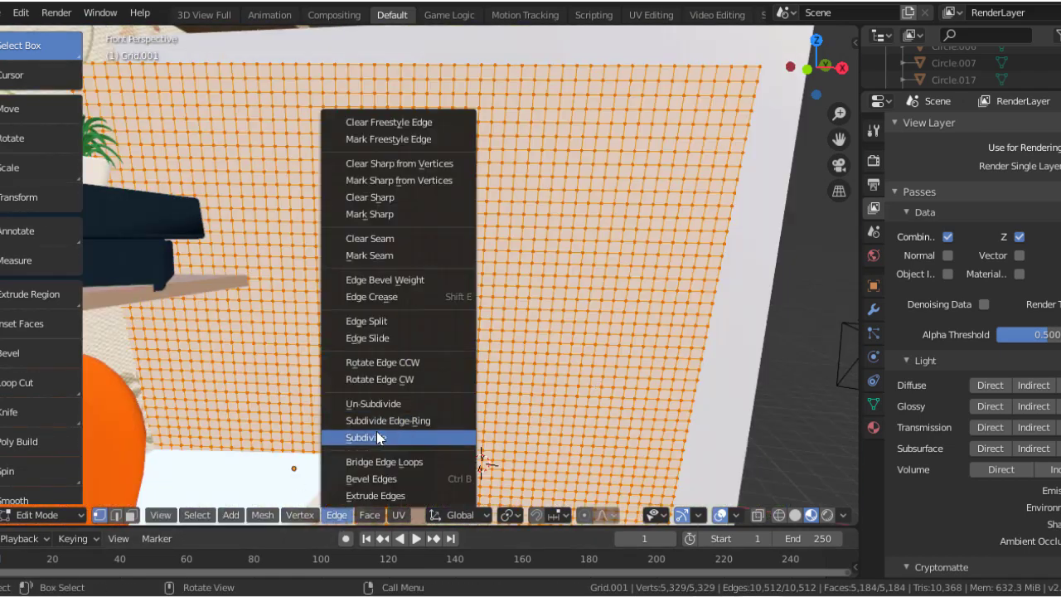
{"action": "left_click", "coordinate": [377, 437]}
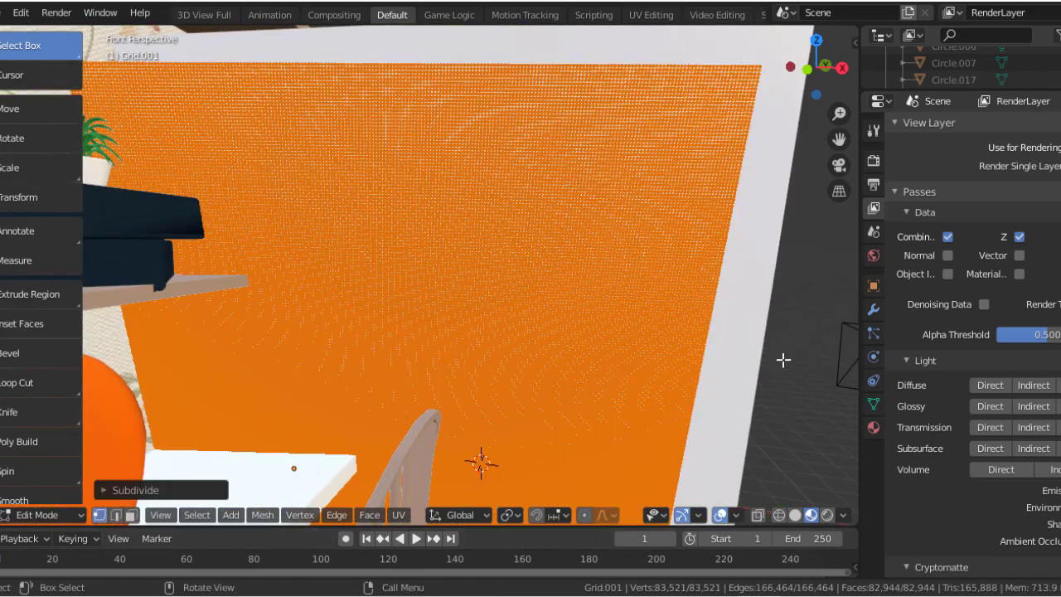
- Box-select most of the dense grid and un-subdivide it to thin the mesh into bars
{"action": "key", "text": "alt+a"}
{"action": "key", "text": "b"}
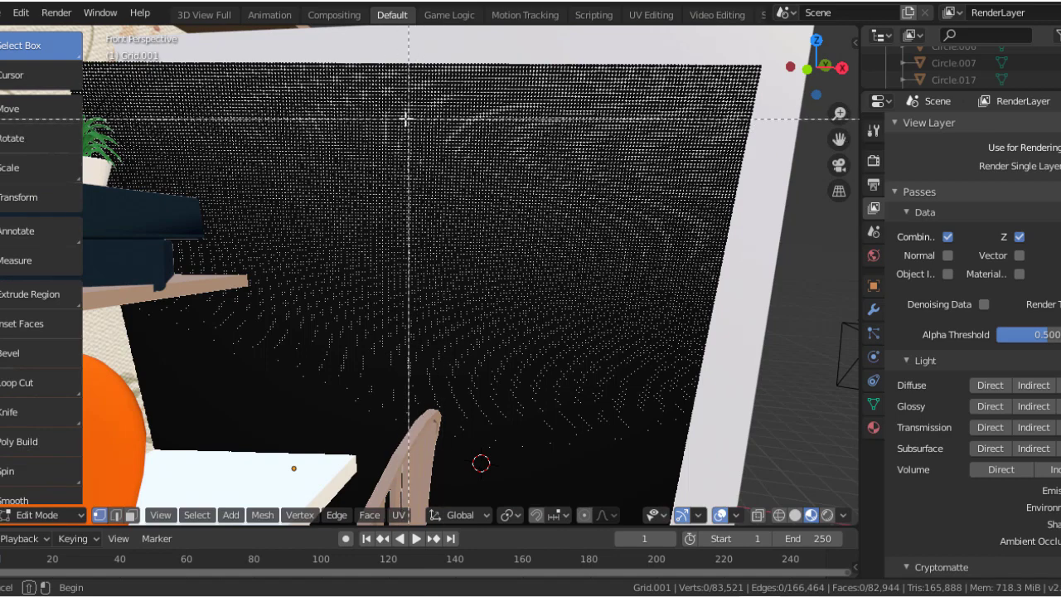
{"action": "left_click_drag", "start_coordinate": [502, 139], "coordinate": [204, 436]}
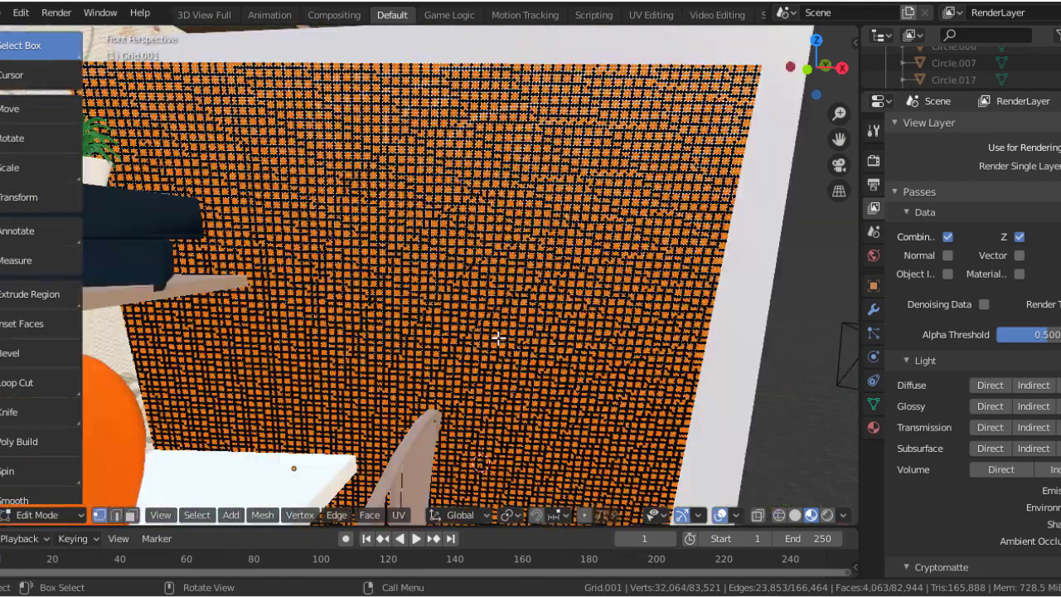
{"action": "left_click", "coordinate": [336, 514]}
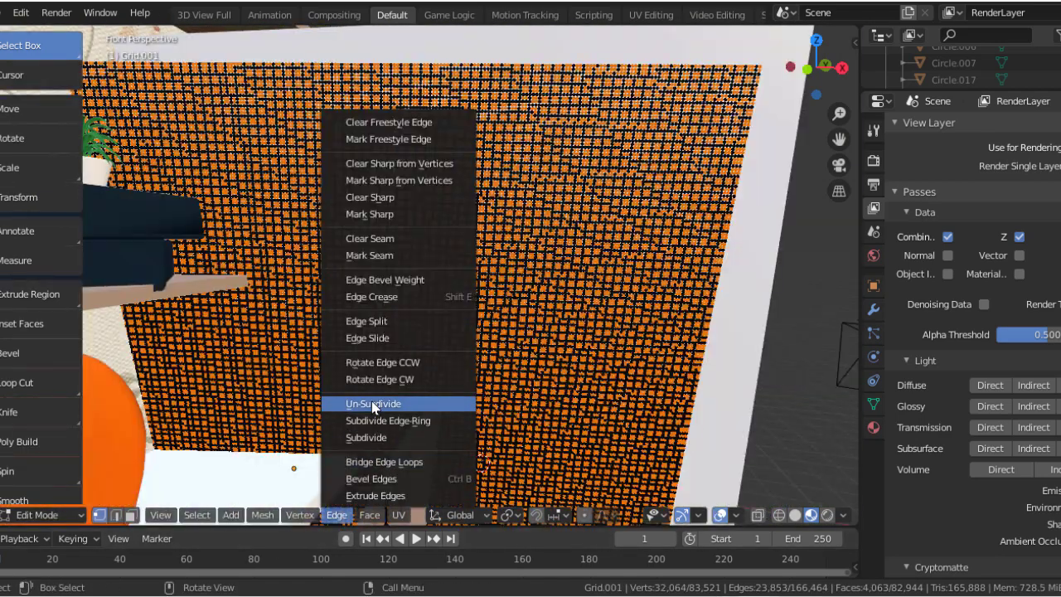
{"action": "left_click", "coordinate": [373, 404]}
{"action": "left_click", "coordinate": [336, 515]}
{"action": "left_click", "coordinate": [373, 403]}
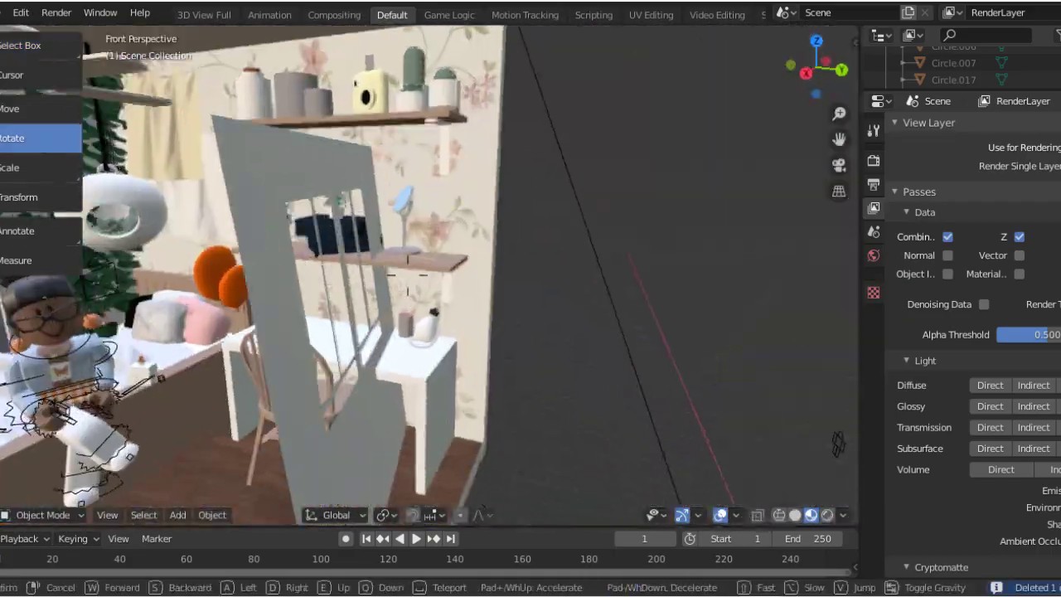
- Facing the window wall, add a grid mesh and tilt it upright
{"action": "left_click", "coordinate": [375, 264]}
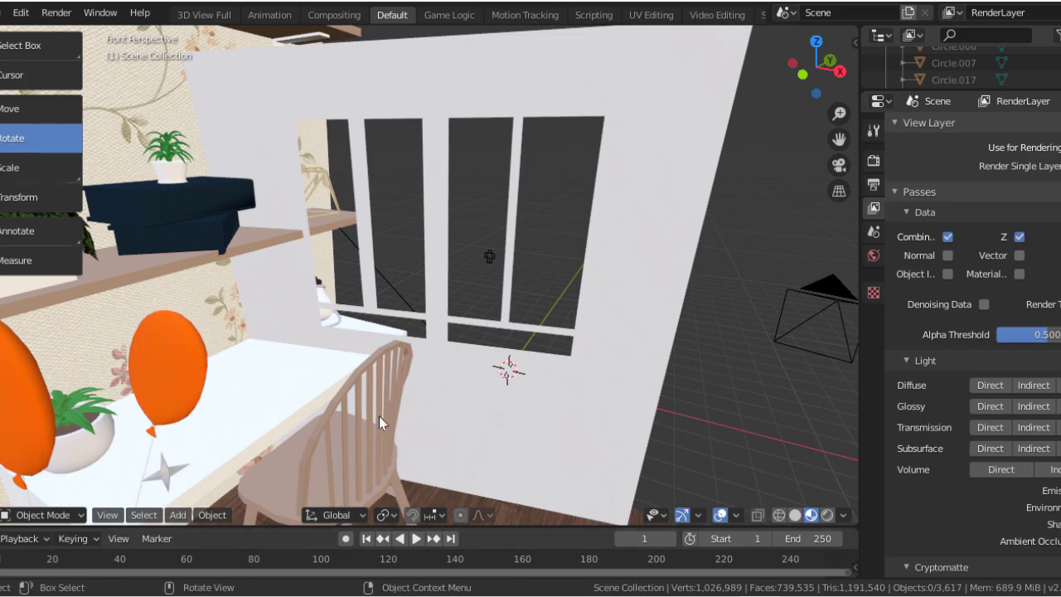
{"action": "key", "text": "shift+a"}
{"action": "left_click", "coordinate": [509, 407]}
{"action": "mouse_move", "coordinate": [631, 305]}
{"action": "left_mouse_down"}
{"action": "mouse_move", "coordinate": [619, 371]}
{"action": "mouse_move", "coordinate": [613, 365]}
{"action": "left_mouse_up"}
{"action": "middle_click_drag", "start_coordinate": [555, 274], "coordinate": [591, 304]}
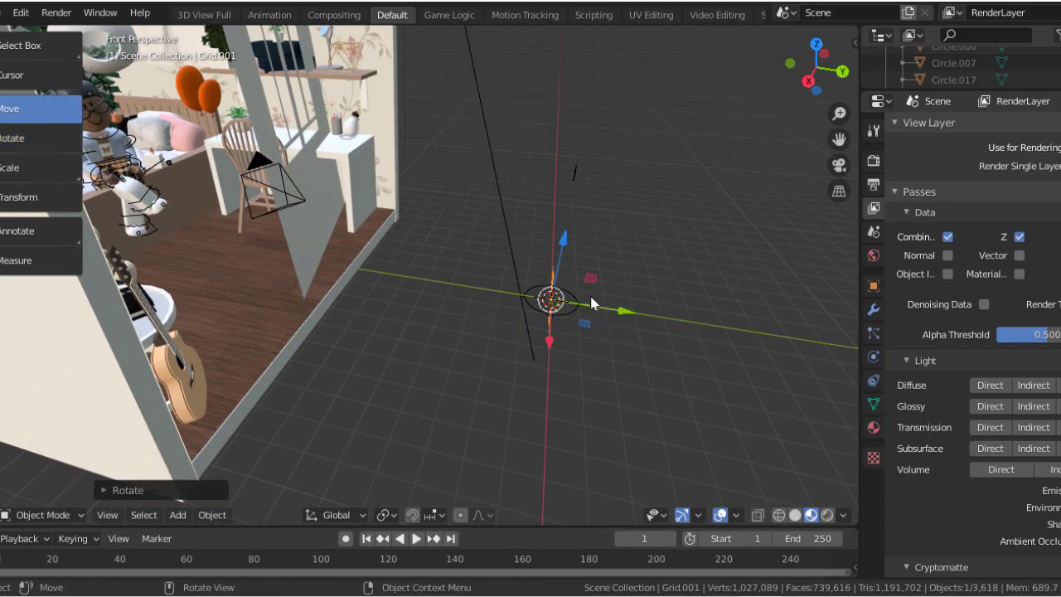
- Scale the grid up to span the room and adjust its rotation
{"action": "key", "text": "s"}
{"action": "left_click", "coordinate": [663, 141]}
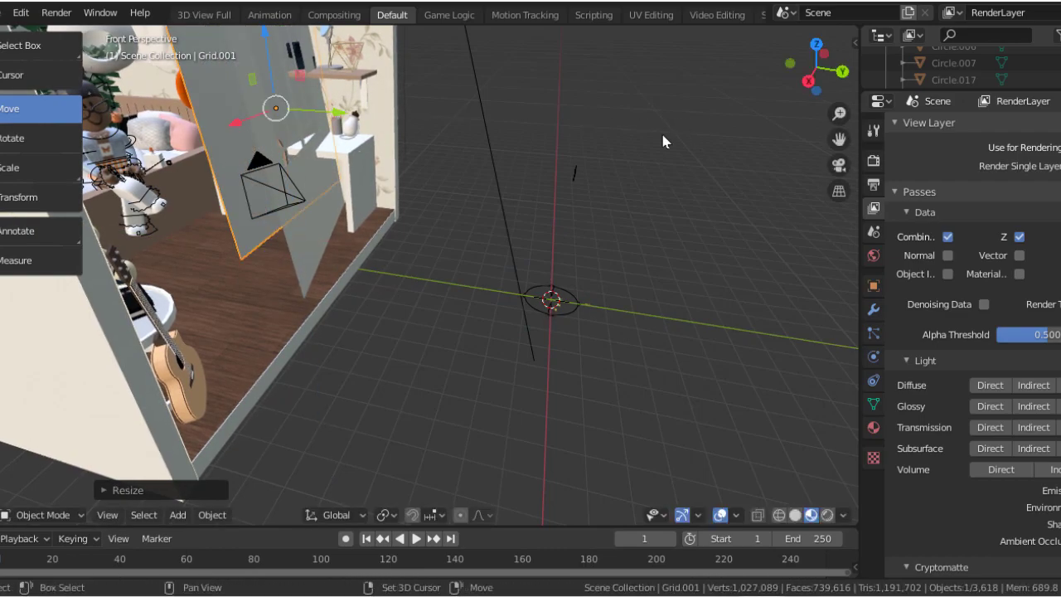
{"action": "scroll", "coordinate": [662, 140], "scroll_direction": "up", "scroll_amount": 5}
{"action": "middle_click_drag", "start_coordinate": [663, 141], "coordinate": [381, 232]}
{"action": "key", "text": "r"}
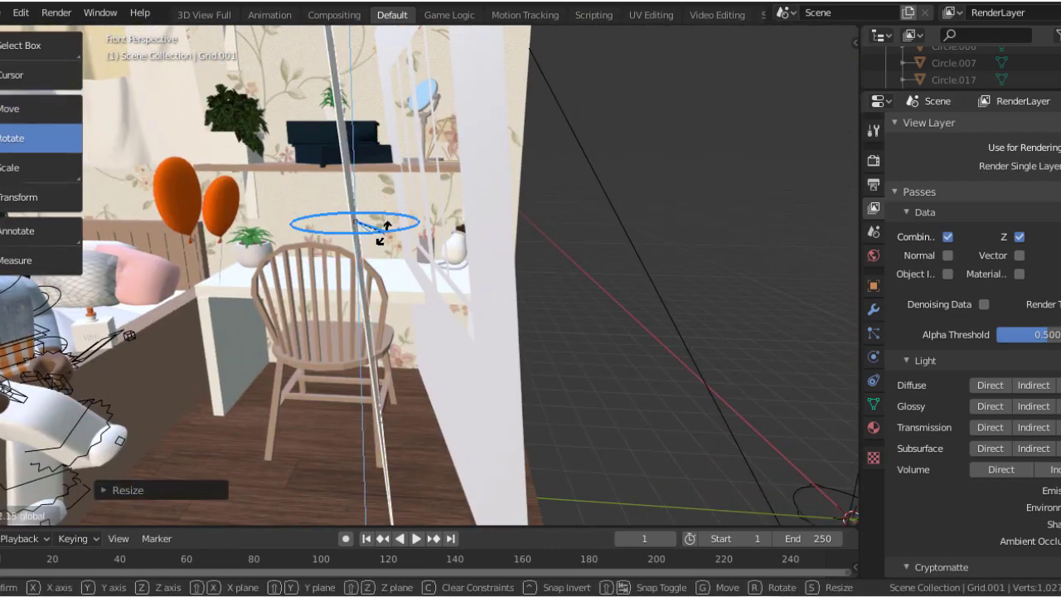
{"action": "left_click", "coordinate": [381, 232]}
- Nudge the grid into place in front view, frame it, and enter Edit Mode with everything selected
{"action": "key", "text": "KP_0"}
{"action": "left_click", "coordinate": [42, 108]}
{"action": "key", "text": "KP_1"}
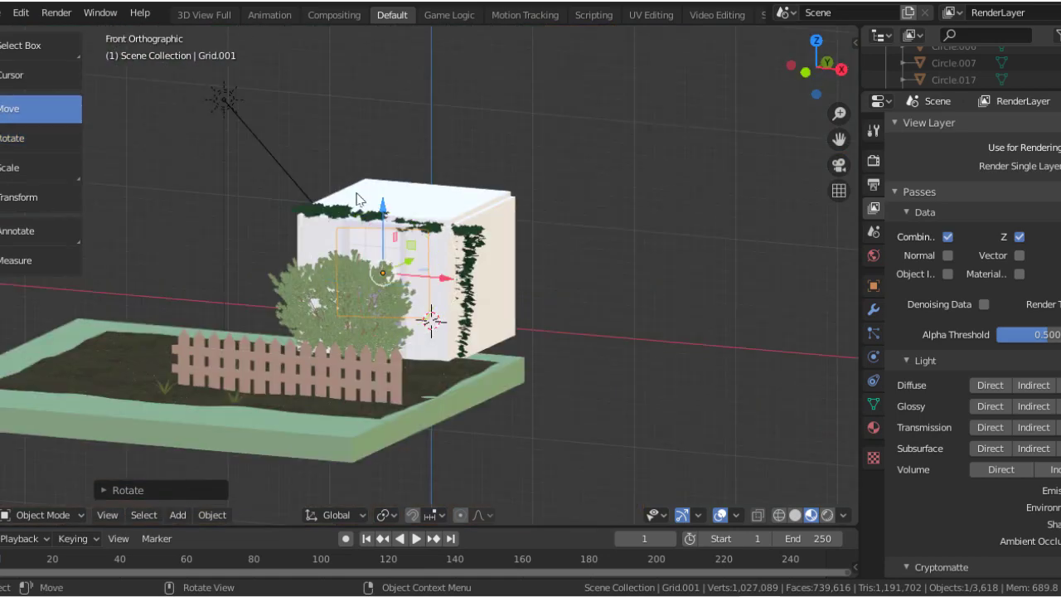
{"action": "left_click_drag", "start_coordinate": [308, 308], "coordinate": [296, 307]}
{"action": "key", "text": "KP_0"}
{"action": "key", "text": "KP_1"}
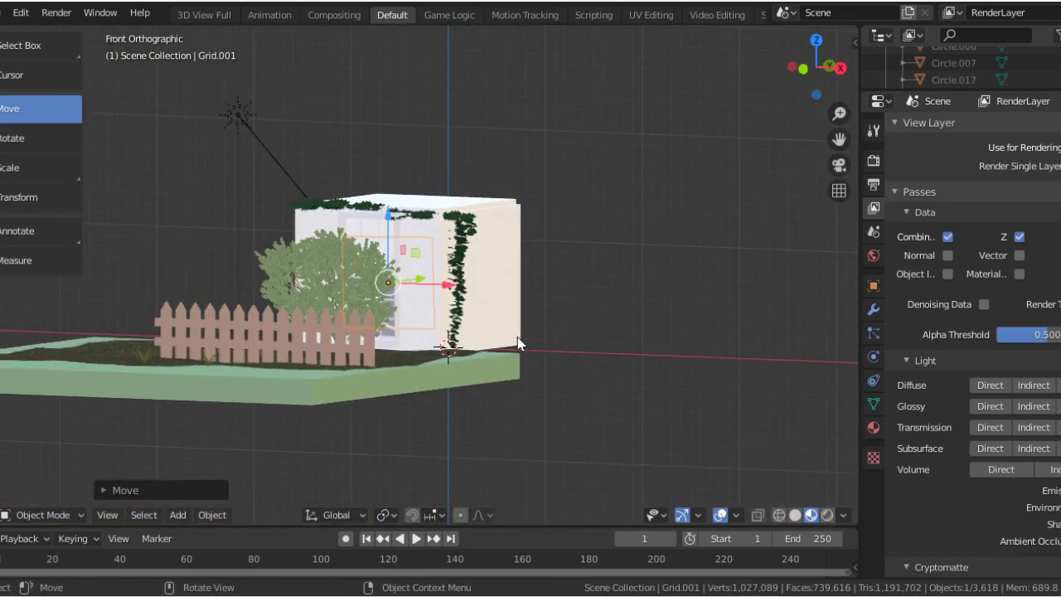
{"action": "key", "text": "KP_Decimal"}
{"action": "key", "text": "KP_5"}
{"action": "key", "text": "Tab"}
- Subdivide the Grid.001 mesh four times into a dense mesh
{"action": "left_click", "coordinate": [335, 514]}
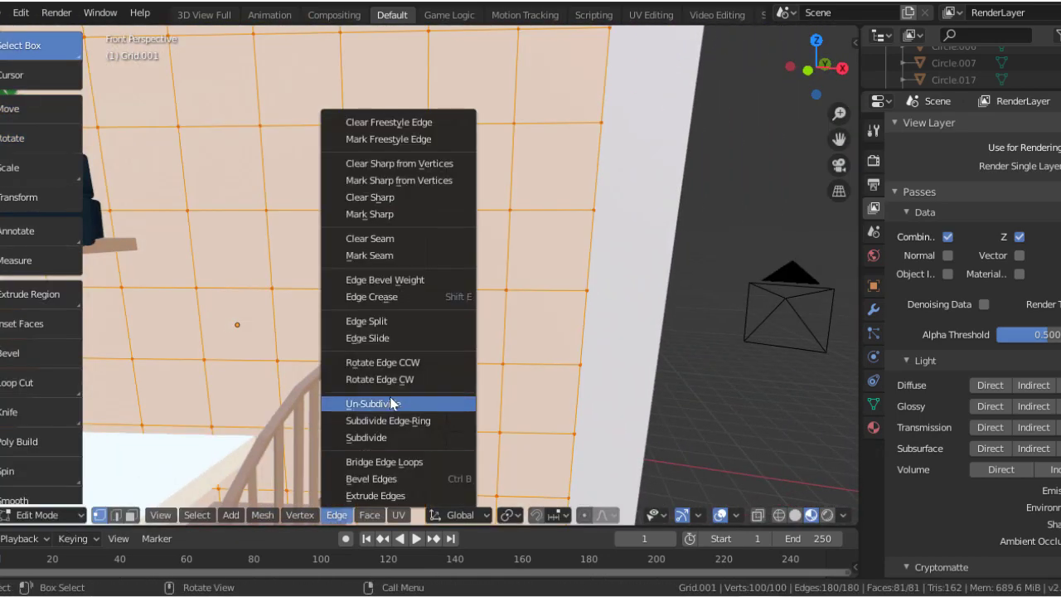
{"action": "left_click", "coordinate": [365, 437]}
{"action": "left_click", "coordinate": [335, 515]}
{"action": "left_click", "coordinate": [365, 437]}
{"action": "left_click", "coordinate": [336, 515]}
{"action": "left_click", "coordinate": [365, 437]}
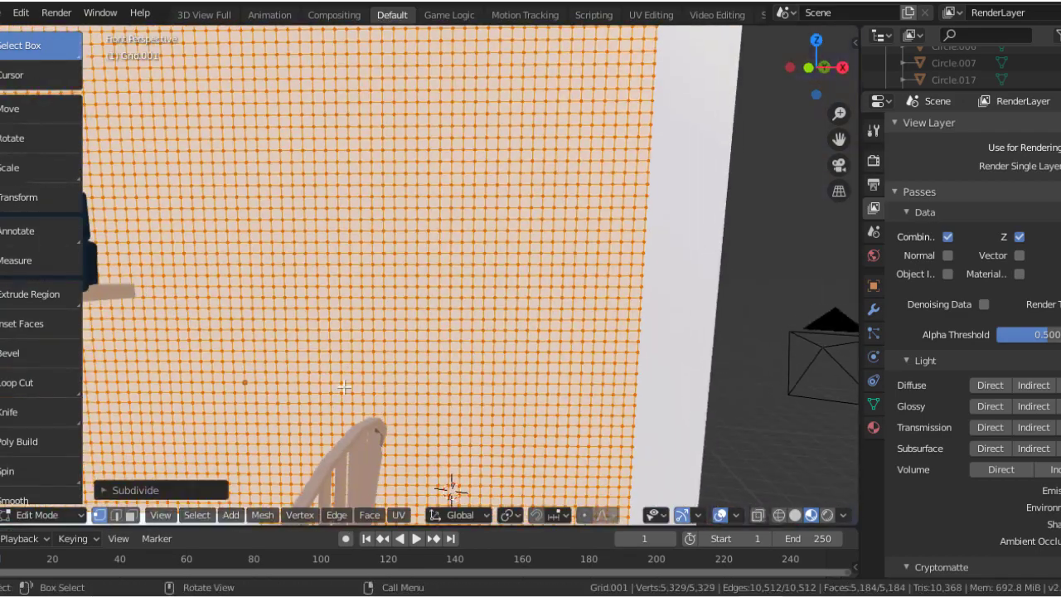
{"action": "left_click", "coordinate": [336, 514]}
{"action": "left_click", "coordinate": [365, 437]}
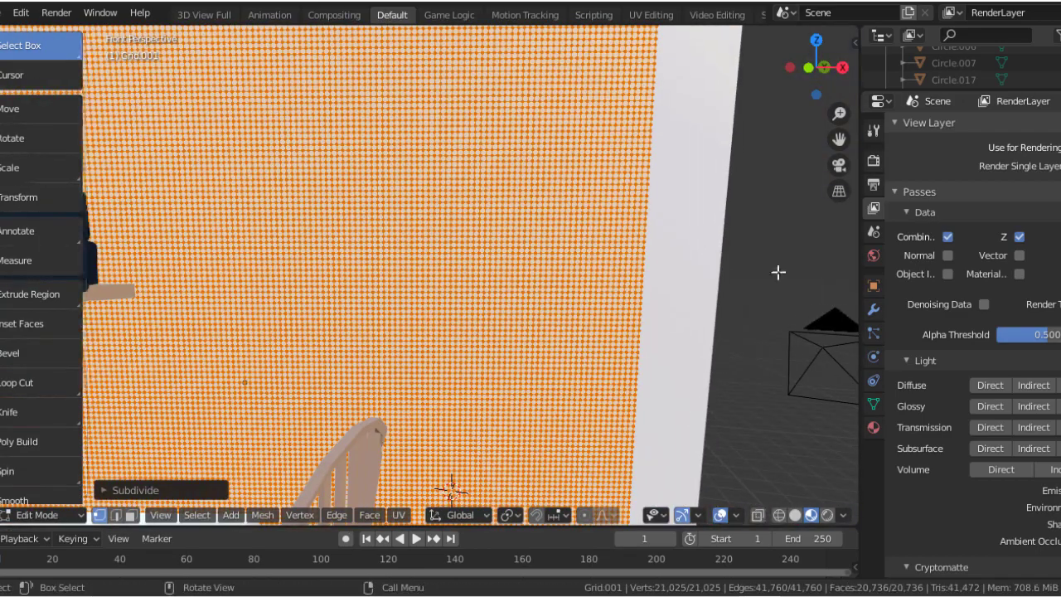
- Box-select several rows of faces across the grid and delete them as slots
{"action": "key", "text": "alt+a"}
{"action": "key", "text": "x"}
{"action": "left_click_drag", "start_coordinate": [572, 58], "coordinate": [414, 83]}
{"action": "left_click", "coordinate": [531, 100]}
{"action": "key", "text": "x"}
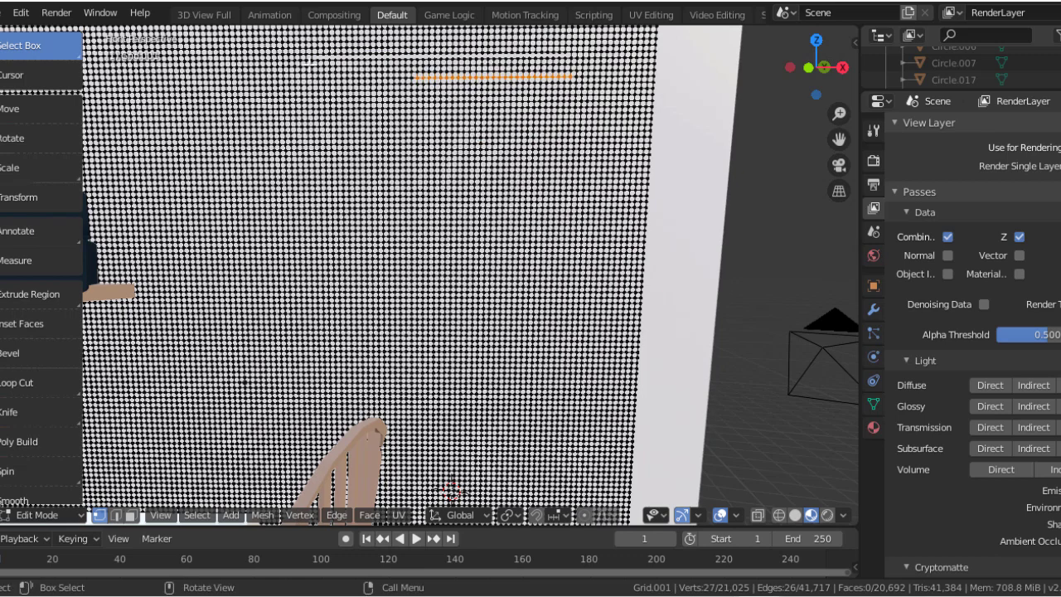
{"action": "mouse_move", "coordinate": [577, 60]}
{"action": "left_mouse_down"}
{"action": "mouse_move", "coordinate": [308, 88]}
{"action": "mouse_move", "coordinate": [560, 97]}
{"action": "left_mouse_up"}
{"action": "key", "text": "x"}
{"action": "left_click", "coordinate": [392, 189]}
{"action": "key", "text": "x"}
{"action": "left_click", "coordinate": [418, 212]}
{"action": "key", "text": "x"}
{"action": "left_click", "coordinate": [329, 104]}
{"action": "key", "text": "x"}
{"action": "left_click", "coordinate": [452, 140]}
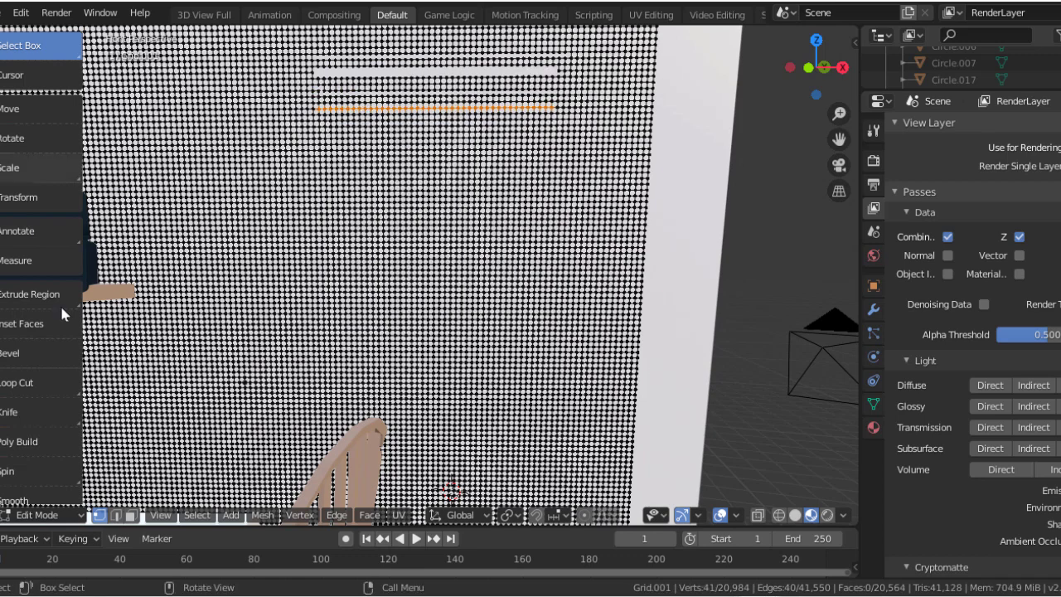
- Return to Object Mode and delete the whole Grid.001 object
{"action": "key", "text": "Tab"}
{"action": "key", "text": "Delete"}
{"action": "scroll", "coordinate": [512, 334], "scroll_direction": "down", "scroll_amount": 5}
- Add a sun light, raise it high above the room, and aim it toward the character
{"action": "scroll", "coordinate": [512, 334], "scroll_direction": "down", "scroll_amount": 3}
{"action": "key", "text": "shift+a"}
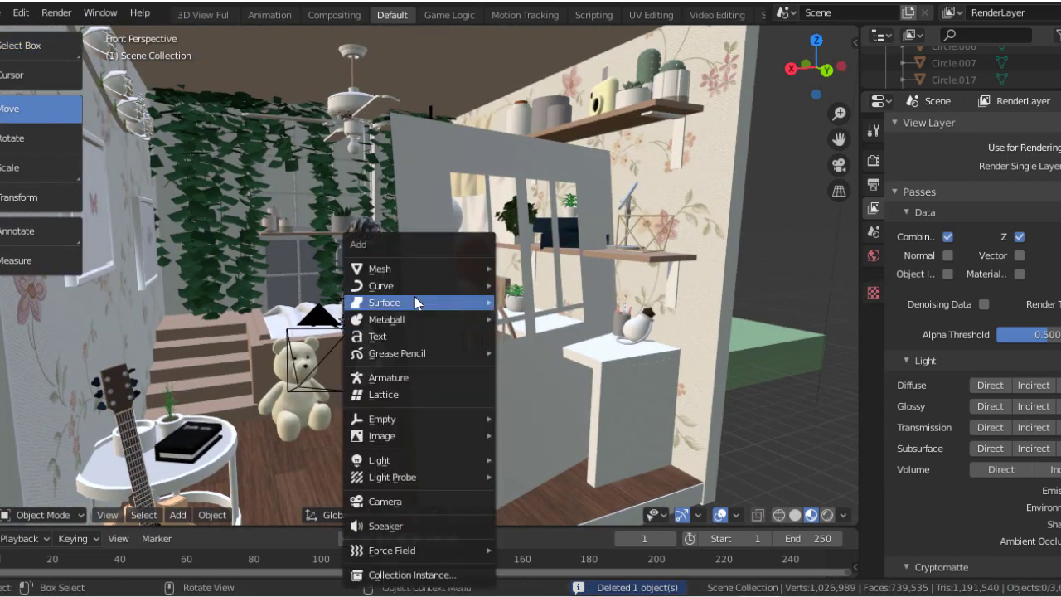
{"action": "left_click", "coordinate": [587, 468]}
{"action": "middle_click_drag", "start_coordinate": [587, 469], "coordinate": [590, 390]}
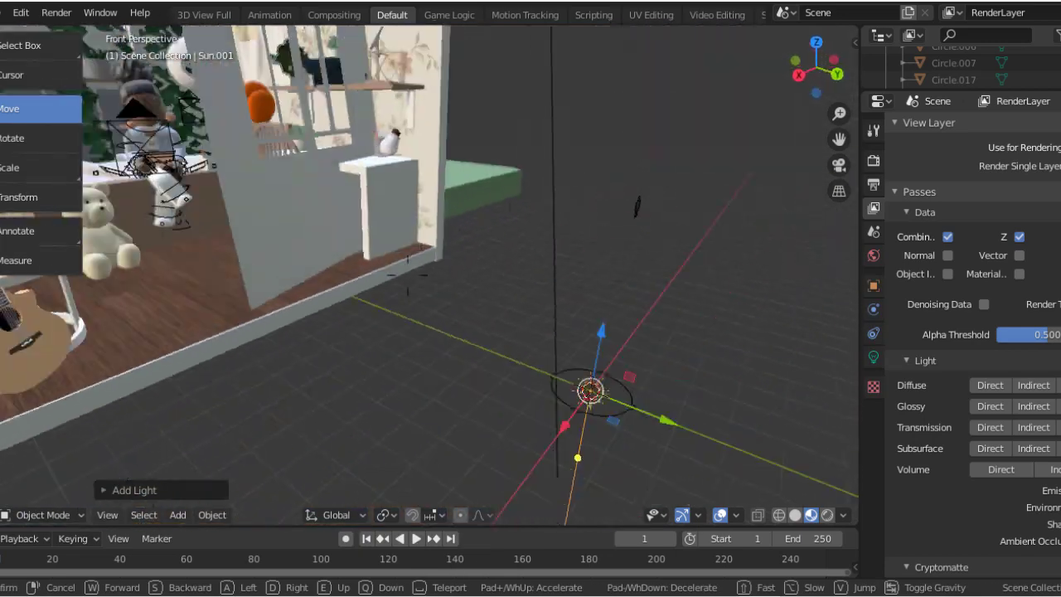
{"action": "left_click_drag", "start_coordinate": [595, 332], "coordinate": [624, 70]}
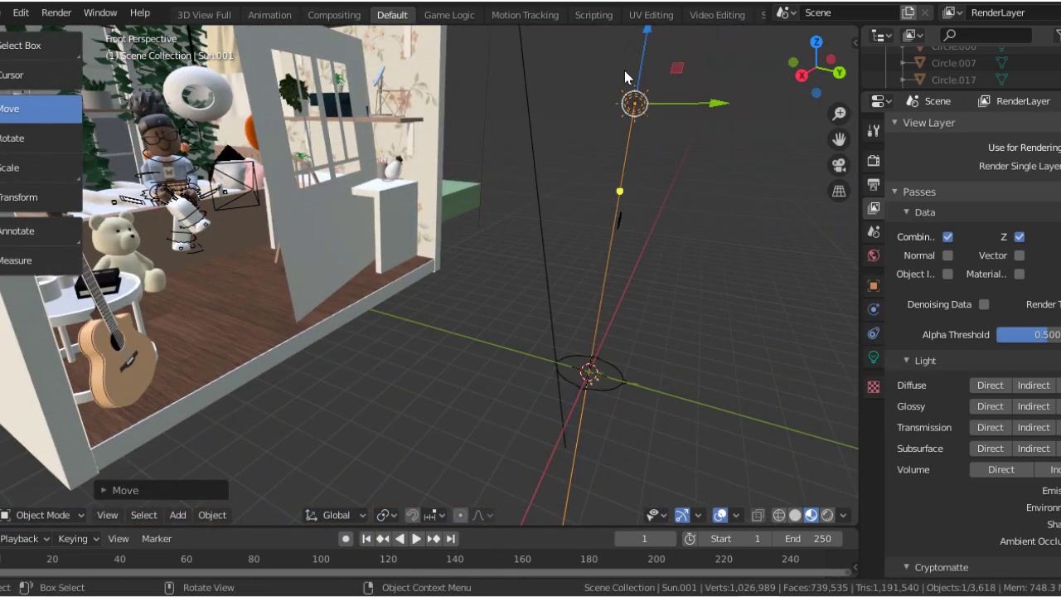
{"action": "left_click_drag", "start_coordinate": [620, 191], "coordinate": [543, 111]}
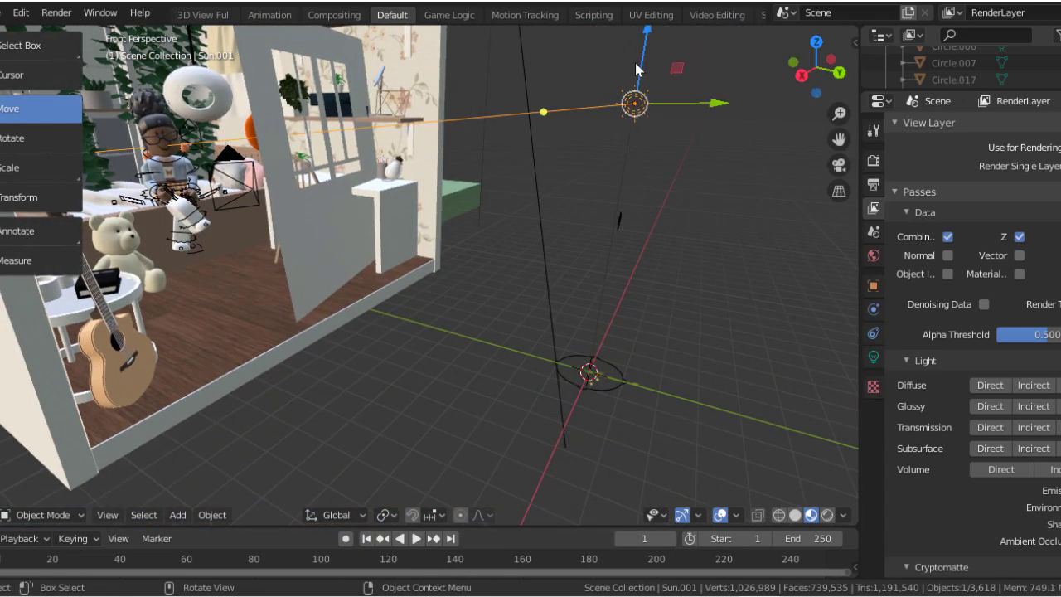
- Raise the sun further and shift it left, then view the camera shot in Rendered shading
{"action": "left_click_drag", "start_coordinate": [636, 68], "coordinate": [642, 29]}
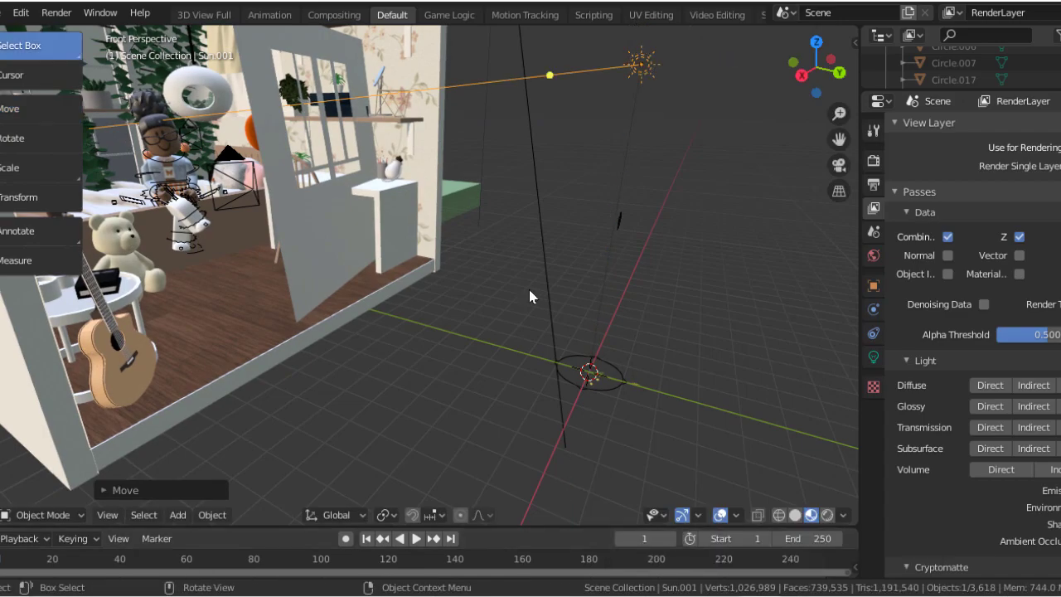
{"action": "middle_click_drag", "start_coordinate": [529, 289], "coordinate": [701, 194]}
{"action": "mouse_move", "coordinate": [701, 194]}
{"action": "left_mouse_down"}
{"action": "mouse_move", "coordinate": [360, 223]}
{"action": "mouse_move", "coordinate": [330, 264]}
{"action": "left_mouse_up"}
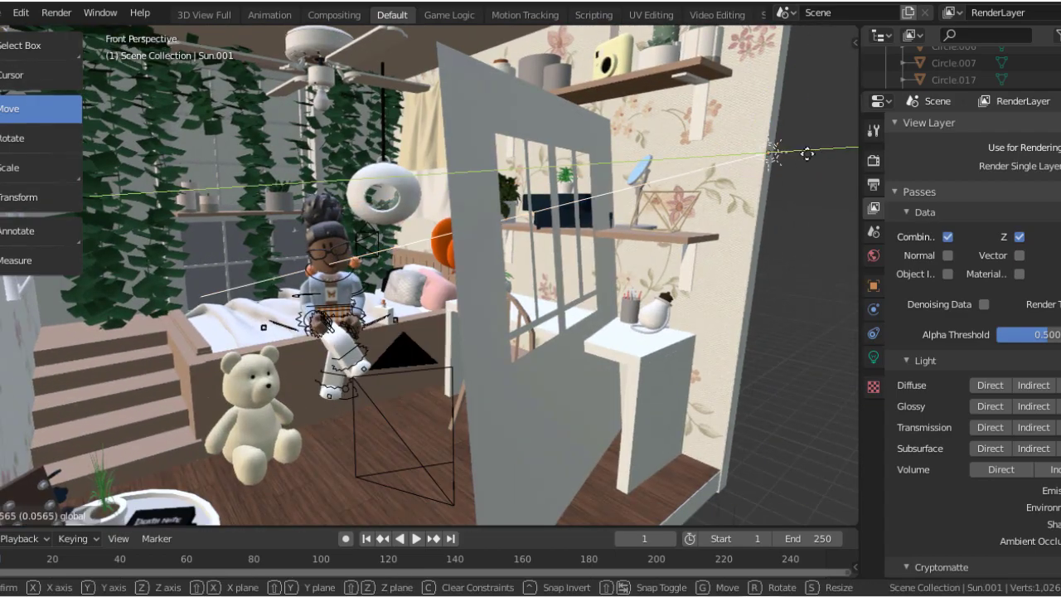
{"action": "key", "text": "KP_0"}
{"action": "left_click", "coordinate": [826, 515]}
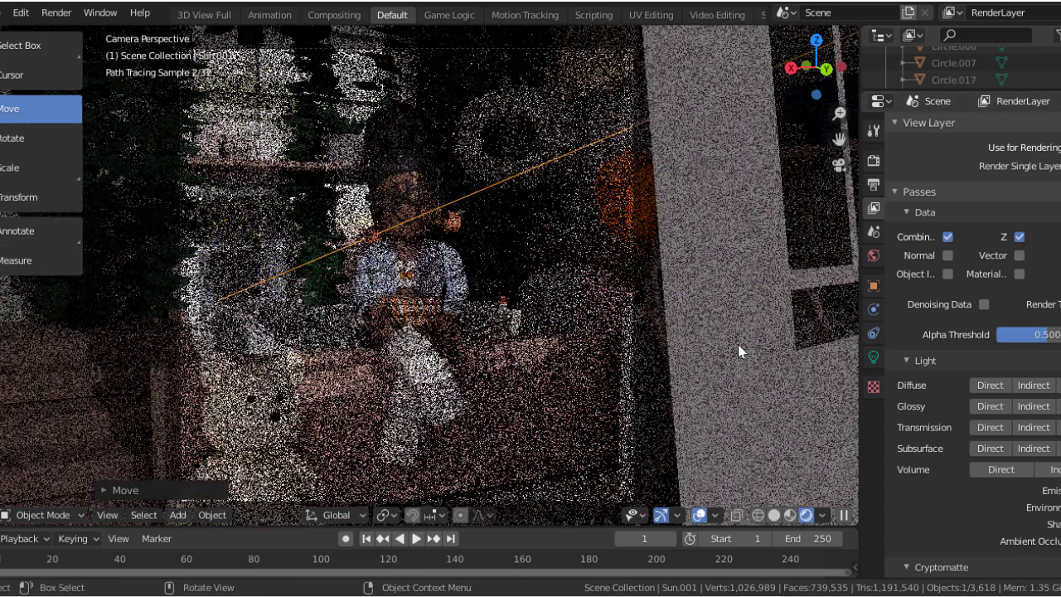
- In the sun's Light properties, pick a pale warm yellow colour and set Strength to 3
{"action": "left_click", "coordinate": [872, 356]}
{"action": "left_click", "coordinate": [1027, 219]}
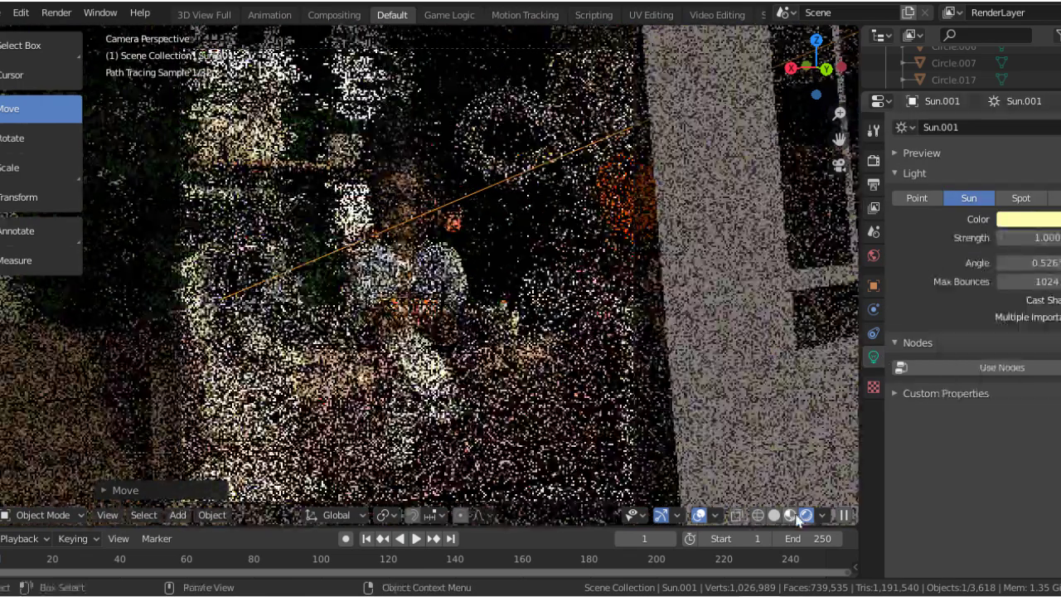
{"action": "left_click", "coordinate": [791, 515]}
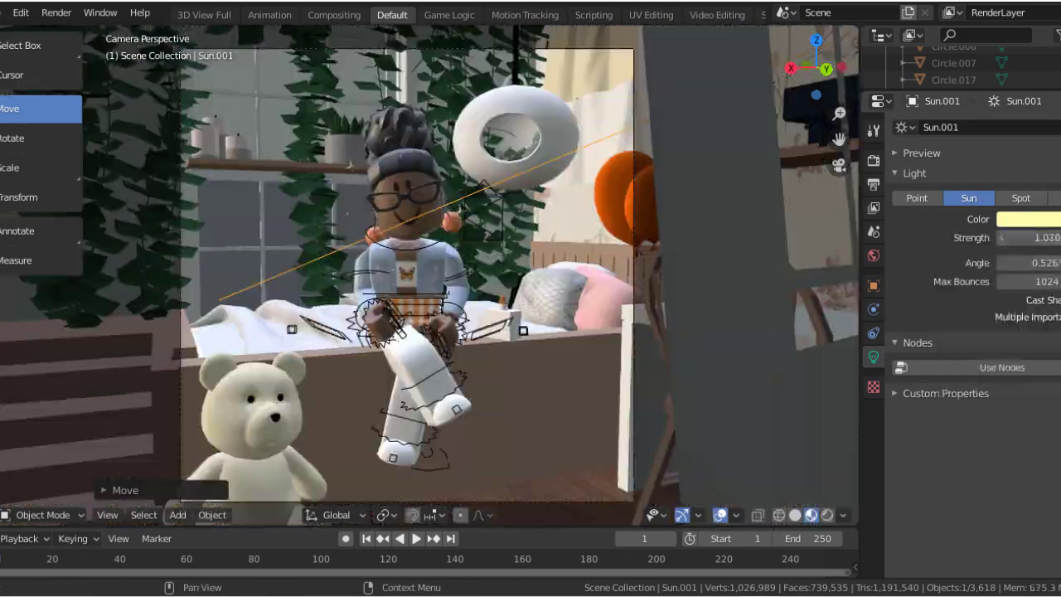
{"action": "type", "text": "3"}
{"action": "key", "text": "Return"}
{"action": "left_click", "coordinate": [818, 516]}
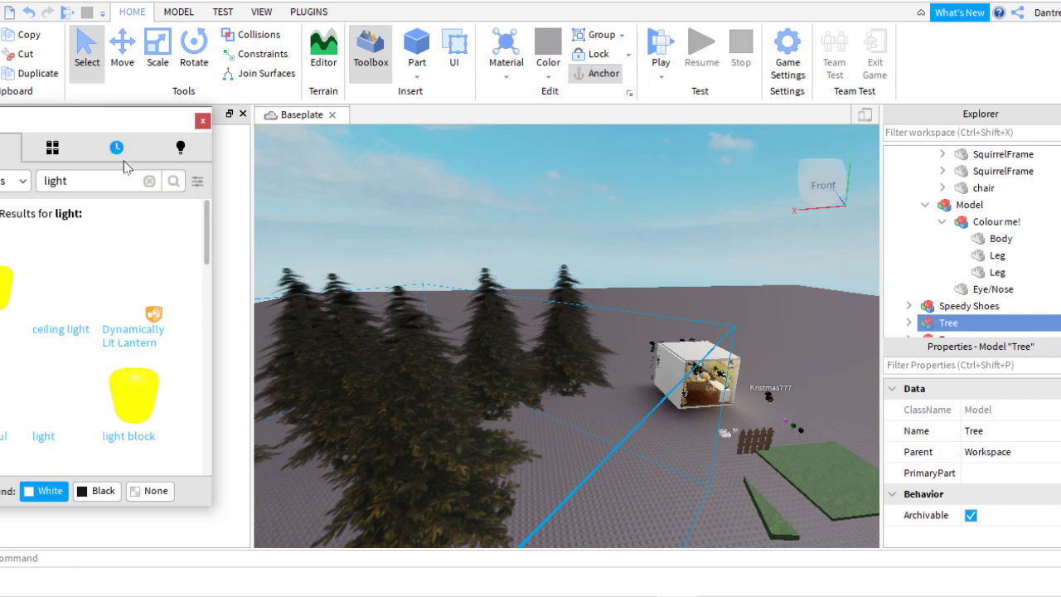
- Search the Roblox Studio Toolbox for 'light bulb'
{"action": "scroll", "coordinate": [125, 331], "scroll_direction": "down", "scroll_amount": 3}
{"action": "scroll", "coordinate": [124, 385], "scroll_direction": "down", "scroll_amount": 3}
{"action": "scroll", "coordinate": [124, 386], "scroll_direction": "down", "scroll_amount": 3}
{"action": "scroll", "coordinate": [124, 385], "scroll_direction": "down", "scroll_amount": 3}
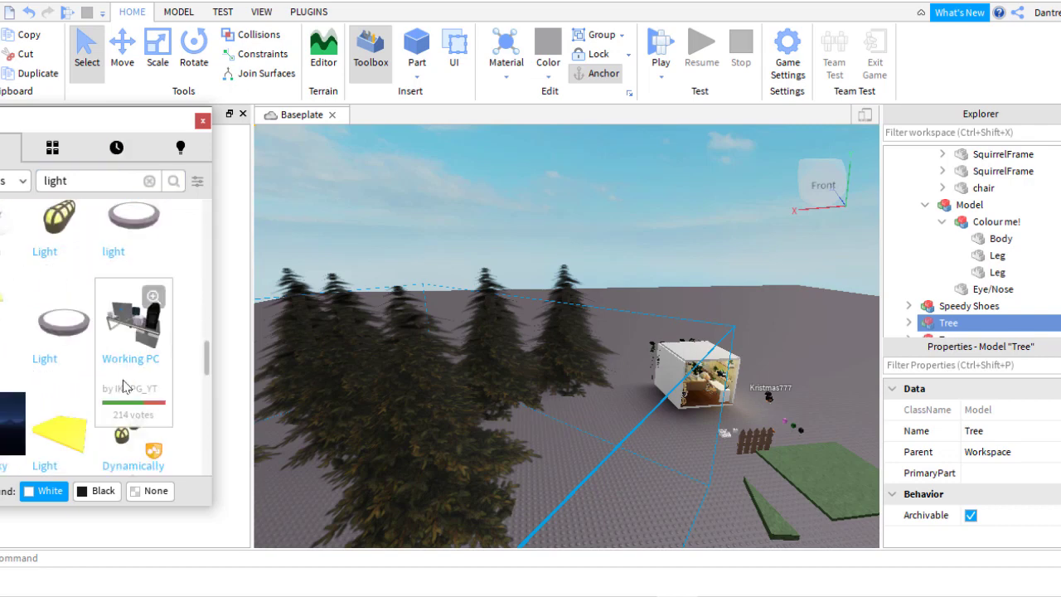
{"action": "scroll", "coordinate": [124, 386], "scroll_direction": "down", "scroll_amount": 5}
{"action": "scroll", "coordinate": [50, 348], "scroll_direction": "up", "scroll_amount": 3}
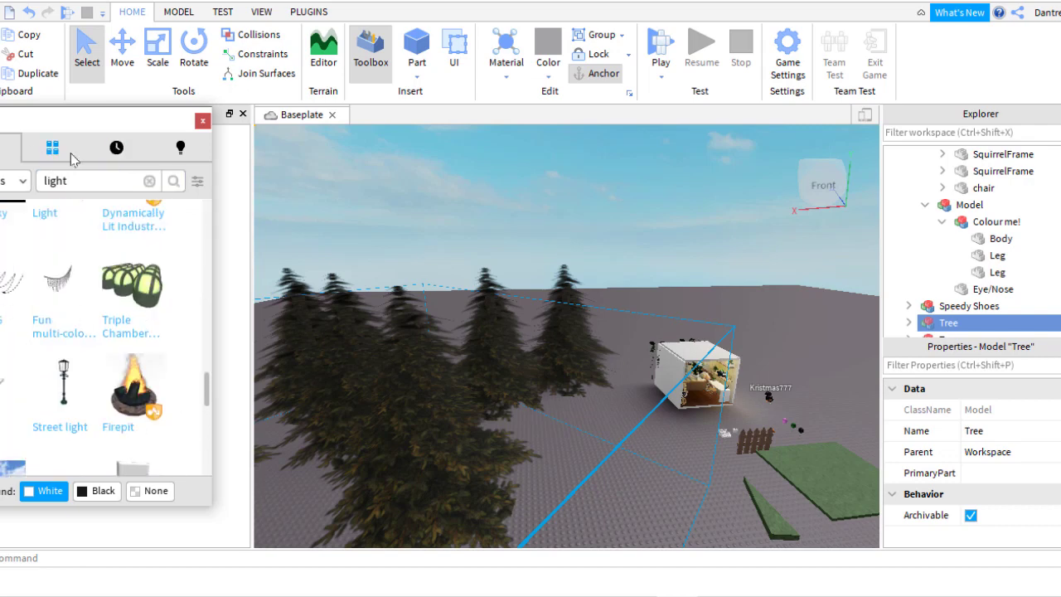
{"action": "scroll", "coordinate": [91, 248], "scroll_direction": "up", "scroll_amount": 5}
{"action": "scroll", "coordinate": [100, 215], "scroll_direction": "up", "scroll_amount": 5}
{"action": "left_click", "coordinate": [106, 188]}
{"action": "type", "text": "ight bulb"}
{"action": "key", "text": "Return"}
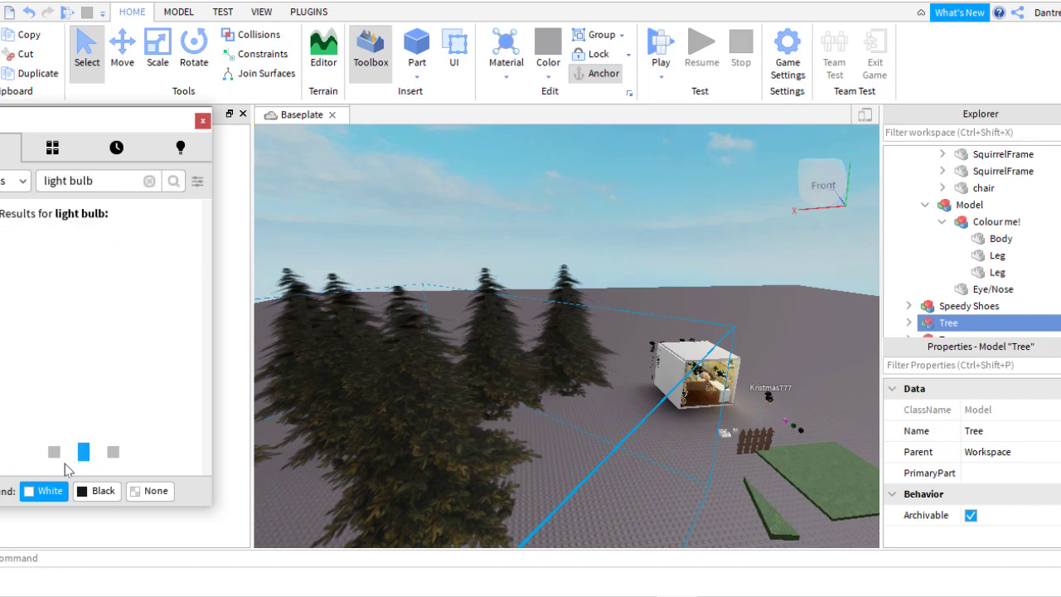
- Search the Toolbox for string lights and insert the String lights modern model
{"action": "left_click_drag", "start_coordinate": [649, 423], "coordinate": [100, 183]}
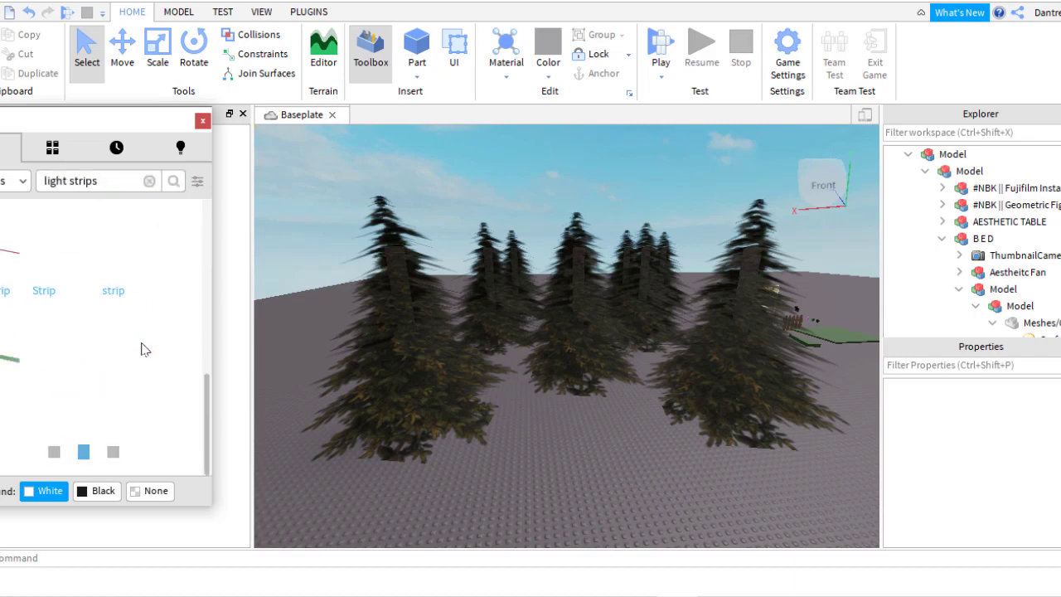
{"action": "type", "text": "lights"}
{"action": "key", "text": "Return"}
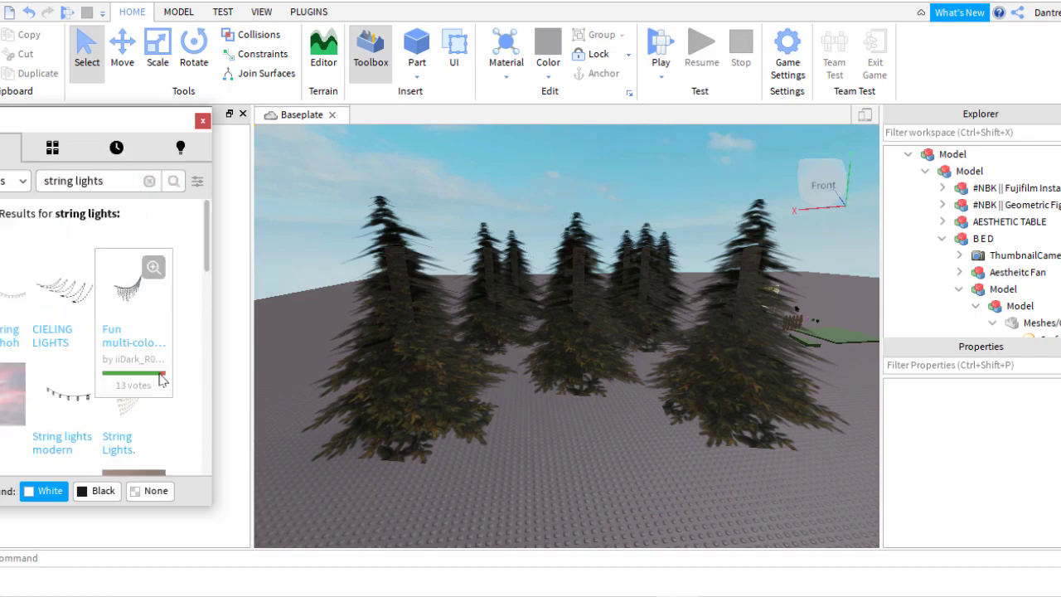
{"action": "left_click", "coordinate": [70, 406]}
{"action": "key", "text": "f"}
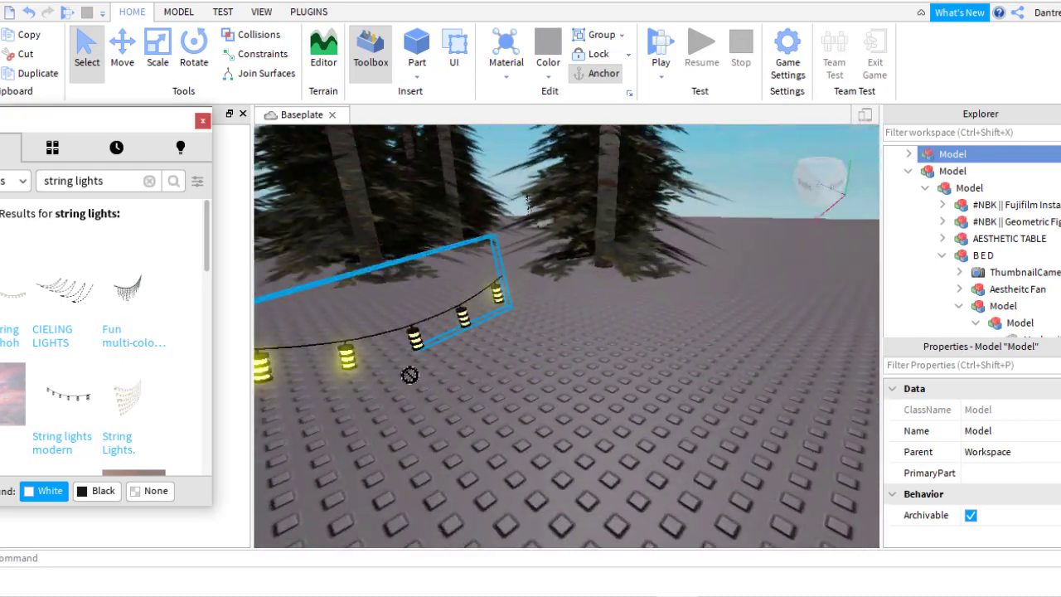
- Insert the curtain lights and a pink string-lights model, then select one of its LineSegment parts
{"action": "left_click", "coordinate": [128, 288]}
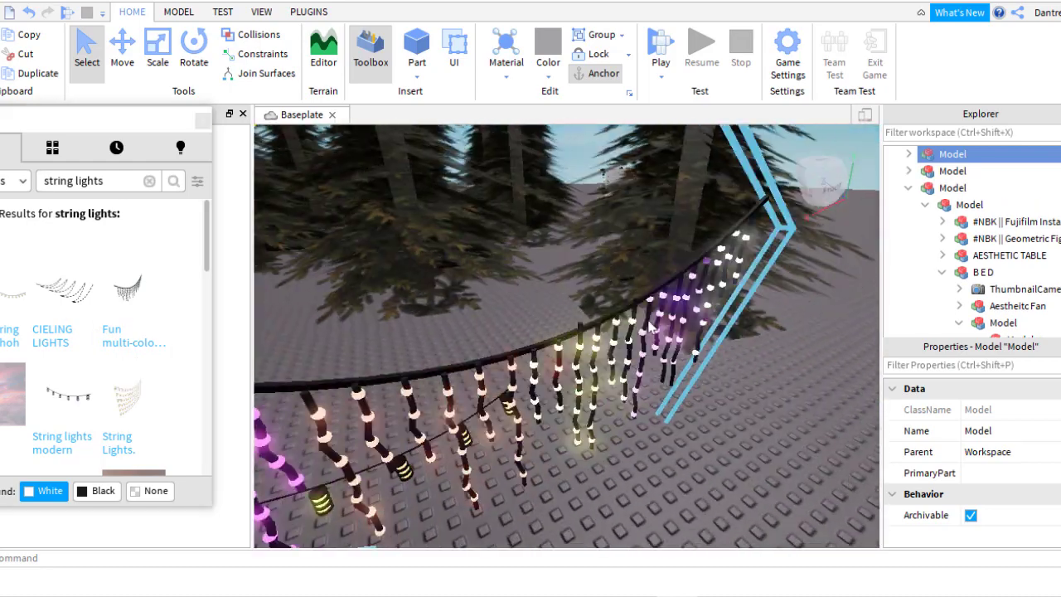
{"action": "left_click_drag", "start_coordinate": [163, 293], "coordinate": [566, 377]}
{"action": "key", "text": "f"}
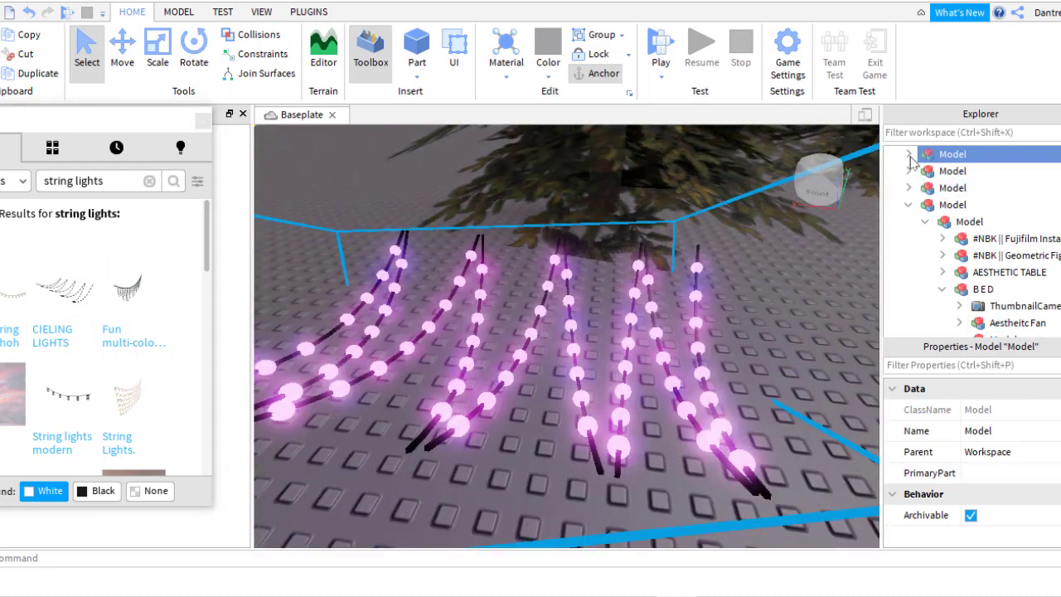
{"action": "left_click", "coordinate": [909, 154]}
{"action": "scroll", "coordinate": [991, 235], "scroll_direction": "down", "scroll_amount": 3}
{"action": "left_click", "coordinate": [989, 230]}
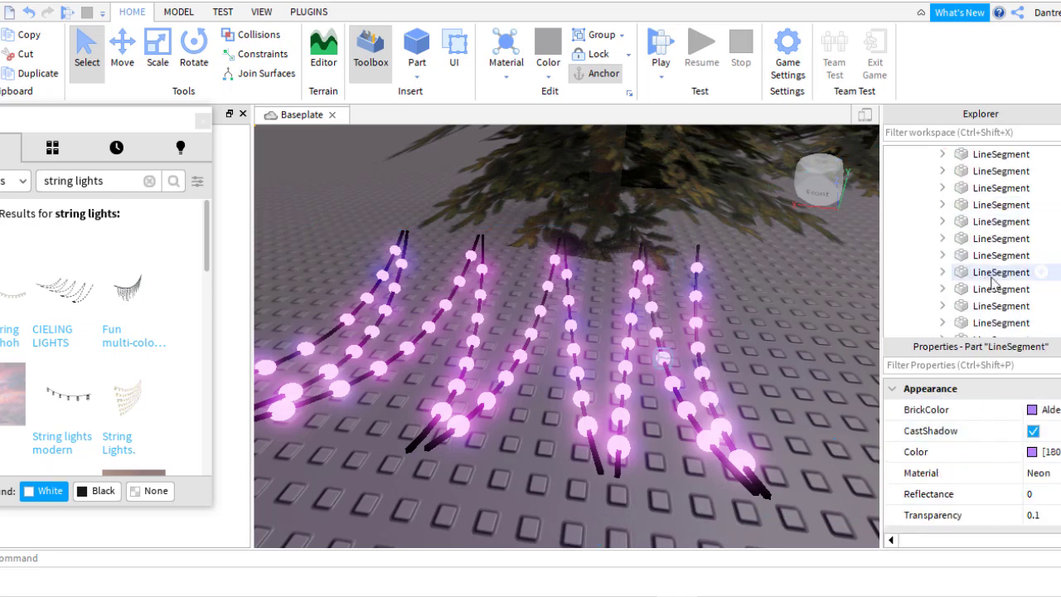
- Select the first several LineSegment parts of the string lights in Explorer
{"action": "scroll", "coordinate": [993, 281], "scroll_direction": "up", "scroll_amount": 3}
{"action": "left_click", "coordinate": [961, 222]}
{"action": "left_click", "coordinate": [964, 255]}
{"action": "left_click", "coordinate": [964, 272], "text": "shift"}
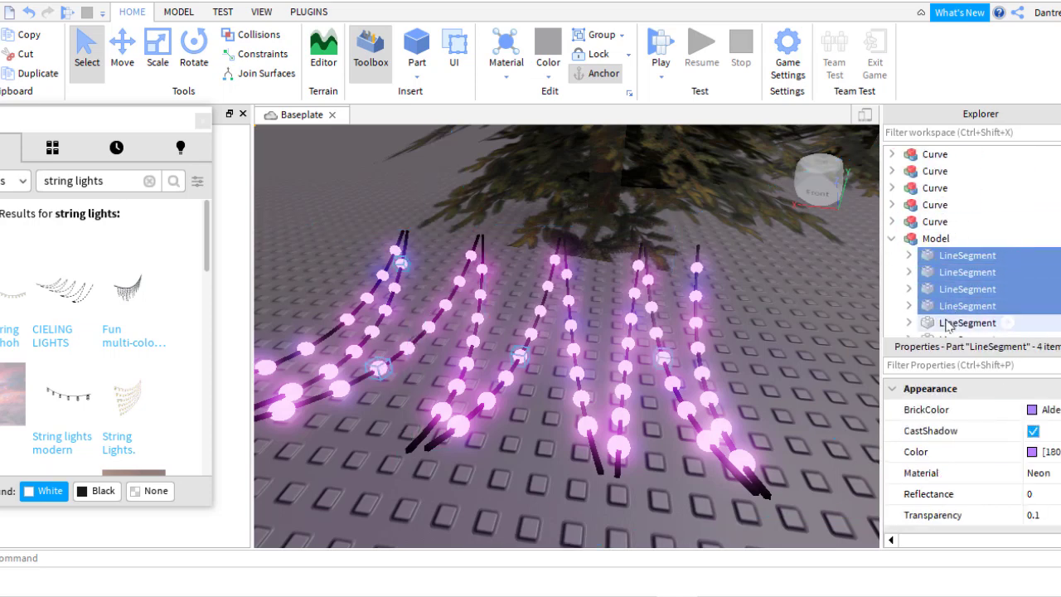
{"action": "left_click", "coordinate": [949, 323], "text": "shift"}
{"action": "scroll", "coordinate": [949, 323], "scroll_direction": "down", "scroll_amount": 3}
{"action": "left_click", "coordinate": [968, 239], "text": "shift"}
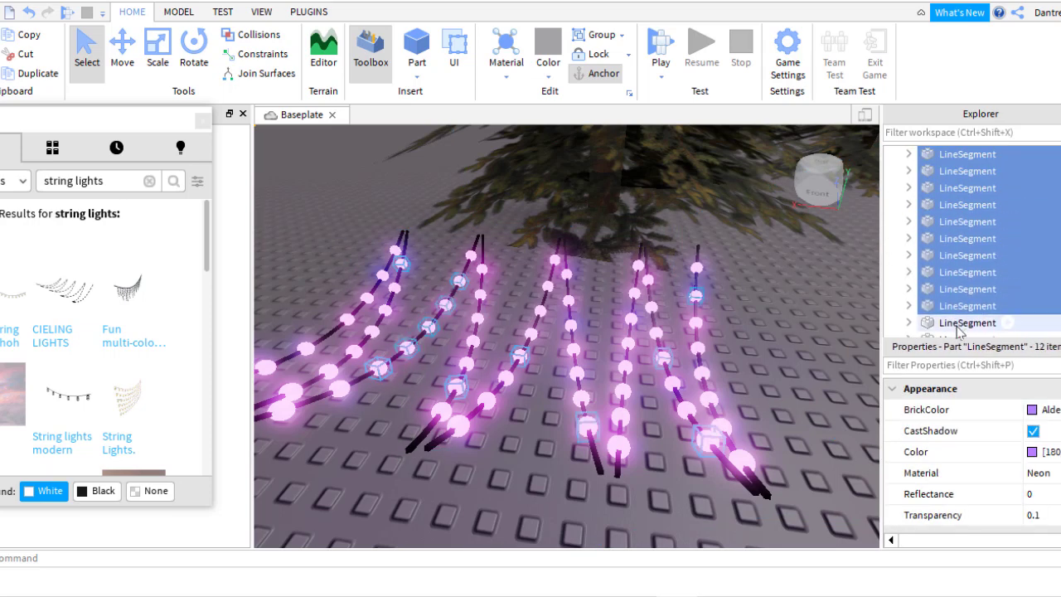
- Extend the selection to all remaining segments and set their BrickColor to Buttermilk
{"action": "scroll", "coordinate": [961, 248], "scroll_direction": "down", "scroll_amount": 2}
{"action": "scroll", "coordinate": [948, 262], "scroll_direction": "up", "scroll_amount": 2}
{"action": "scroll", "coordinate": [969, 240], "scroll_direction": "down", "scroll_amount": 3}
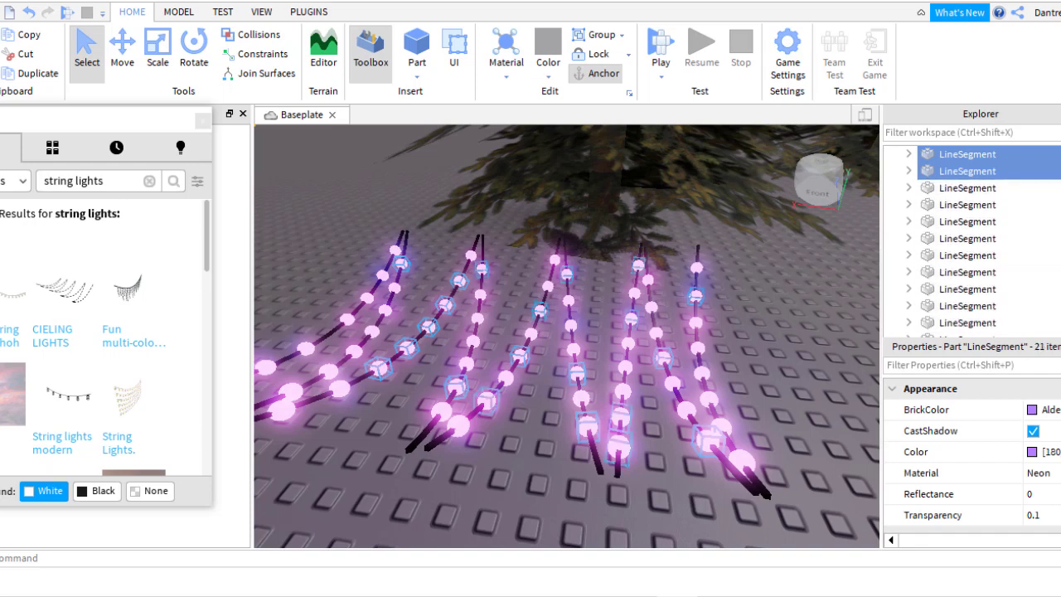
{"action": "scroll", "coordinate": [951, 159], "scroll_direction": "down", "scroll_amount": 3}
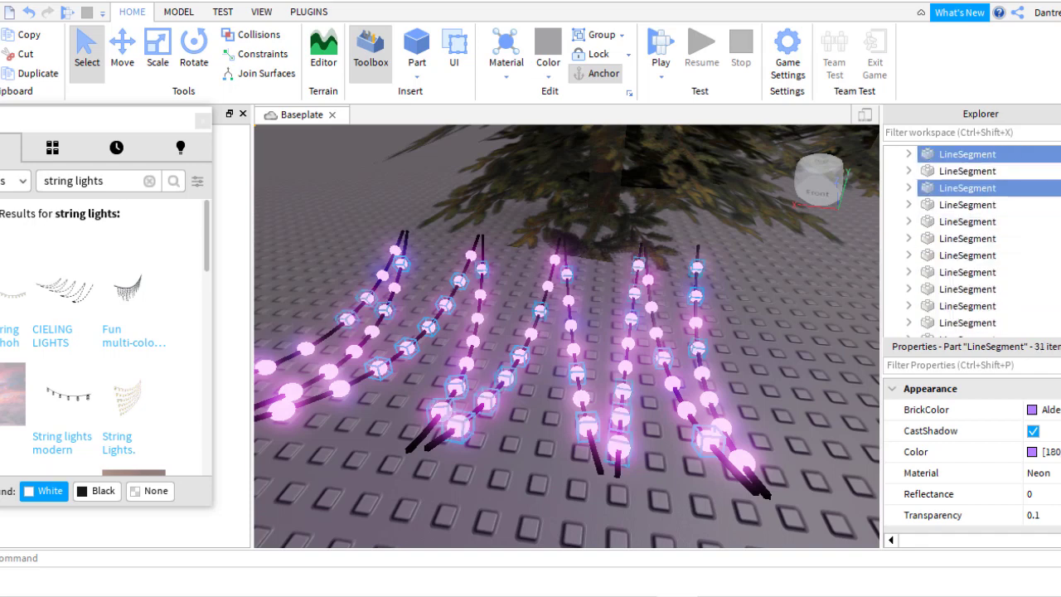
{"action": "scroll", "coordinate": [970, 305], "scroll_direction": "down", "scroll_amount": 3}
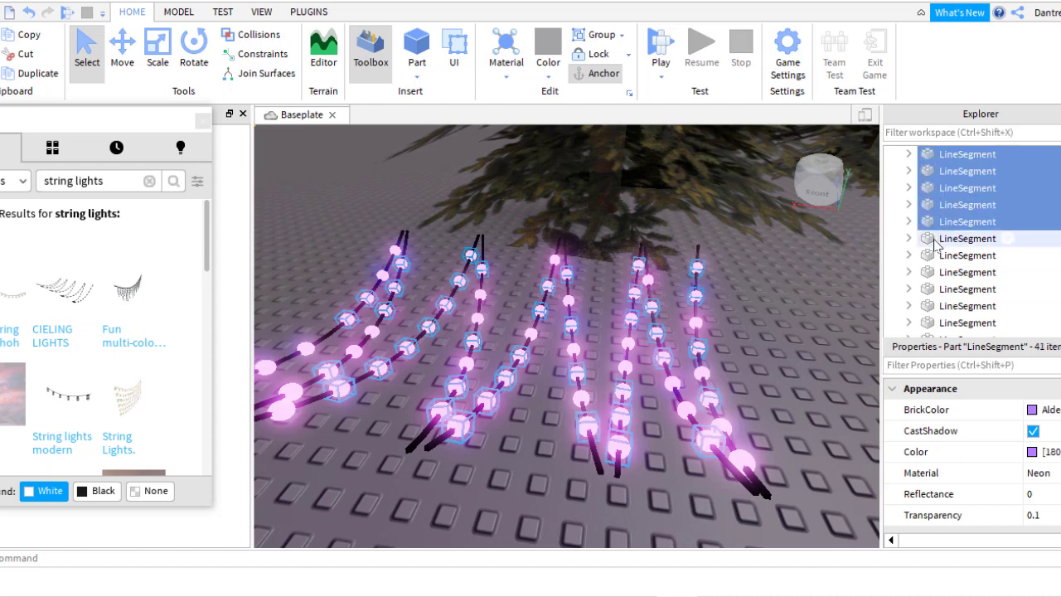
{"action": "scroll", "coordinate": [961, 248], "scroll_direction": "down", "scroll_amount": 1}
{"action": "left_click", "coordinate": [961, 322], "text": "shift"}
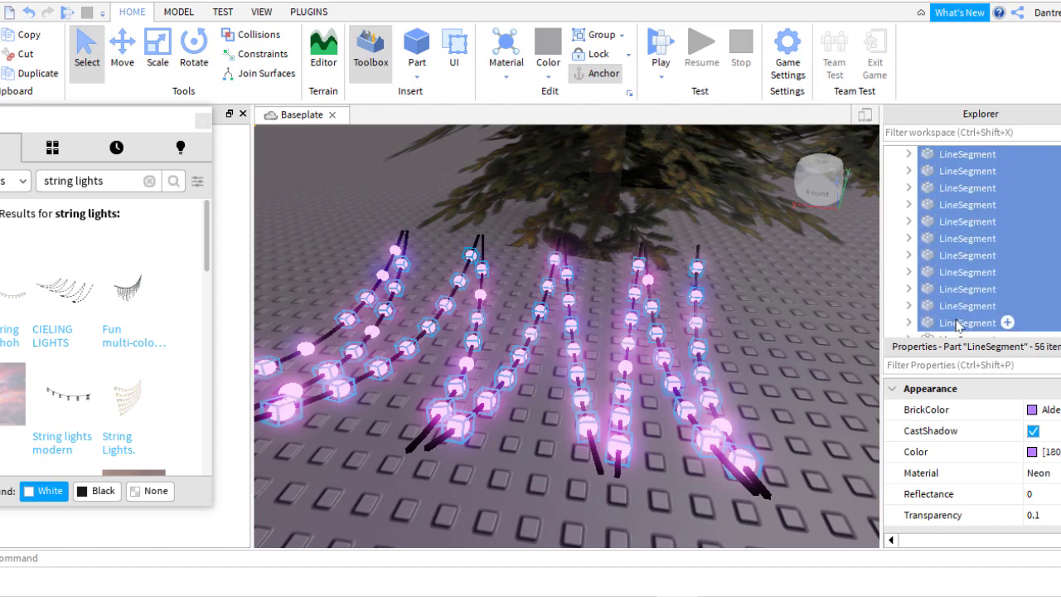
{"action": "scroll", "coordinate": [962, 248], "scroll_direction": "down", "scroll_amount": 2}
{"action": "left_click", "coordinate": [950, 257], "text": "shift"}
{"action": "scroll", "coordinate": [959, 261], "scroll_direction": "down", "scroll_amount": 2}
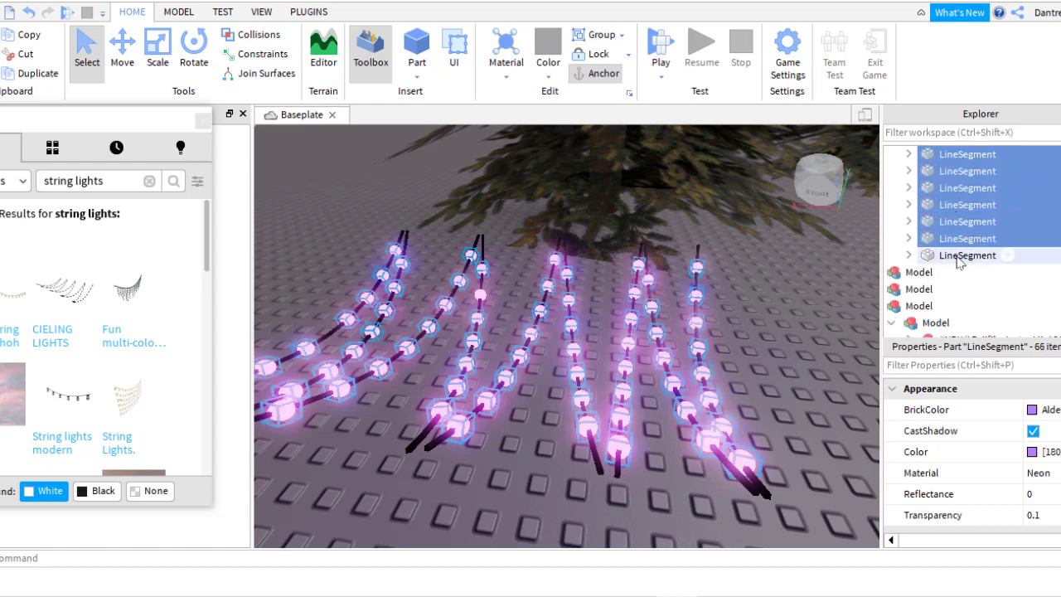
{"action": "left_click", "coordinate": [1042, 410]}
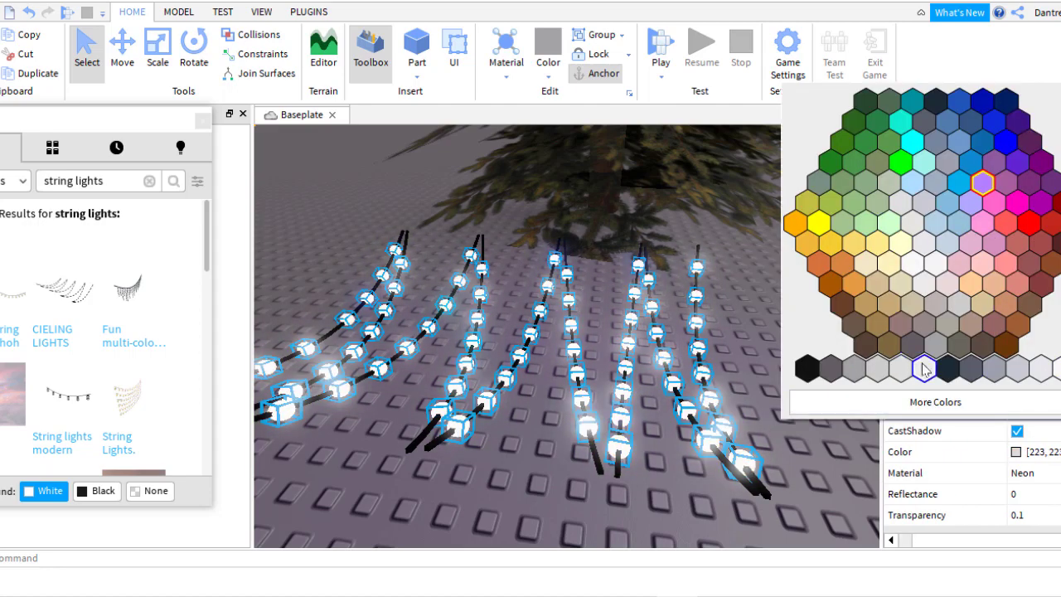
{"action": "left_click", "coordinate": [889, 265]}
- Export the lights model into a new folder 'light', naming the file 'lights'
{"action": "scroll", "coordinate": [970, 240], "scroll_direction": "up", "scroll_amount": 10}
{"action": "scroll", "coordinate": [969, 241], "scroll_direction": "down", "scroll_amount": 3}
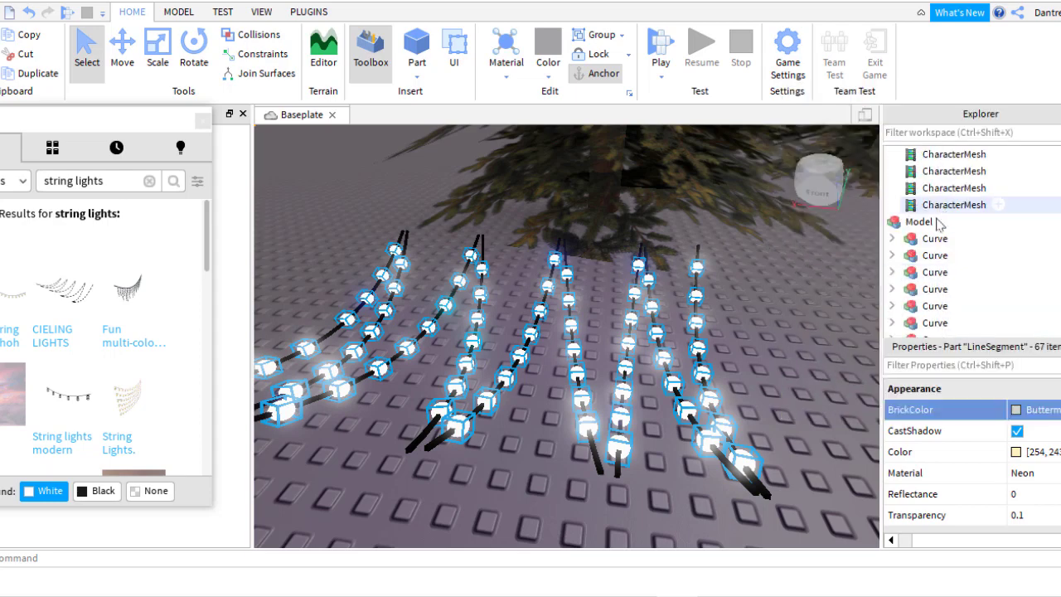
{"action": "right_click", "coordinate": [906, 224]}
{"action": "left_click", "coordinate": [967, 439]}
{"action": "right_click", "coordinate": [149, 274]}
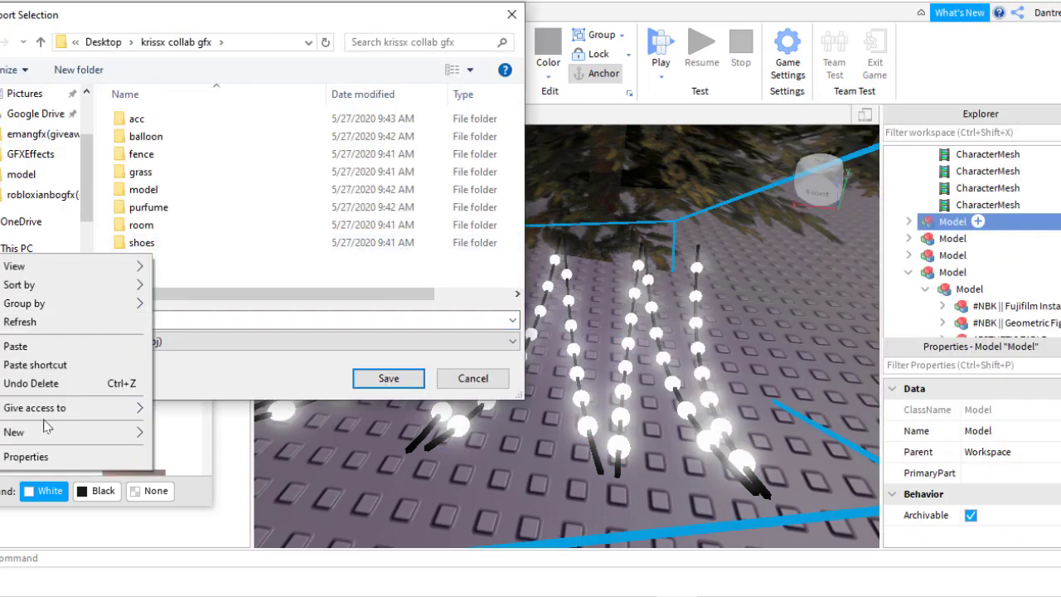
{"action": "left_click", "coordinate": [163, 426]}
{"action": "type", "text": "light"}
{"action": "key", "text": "Return"}
{"action": "double_click", "coordinate": [145, 207]}
{"action": "type", "text": "lights"}
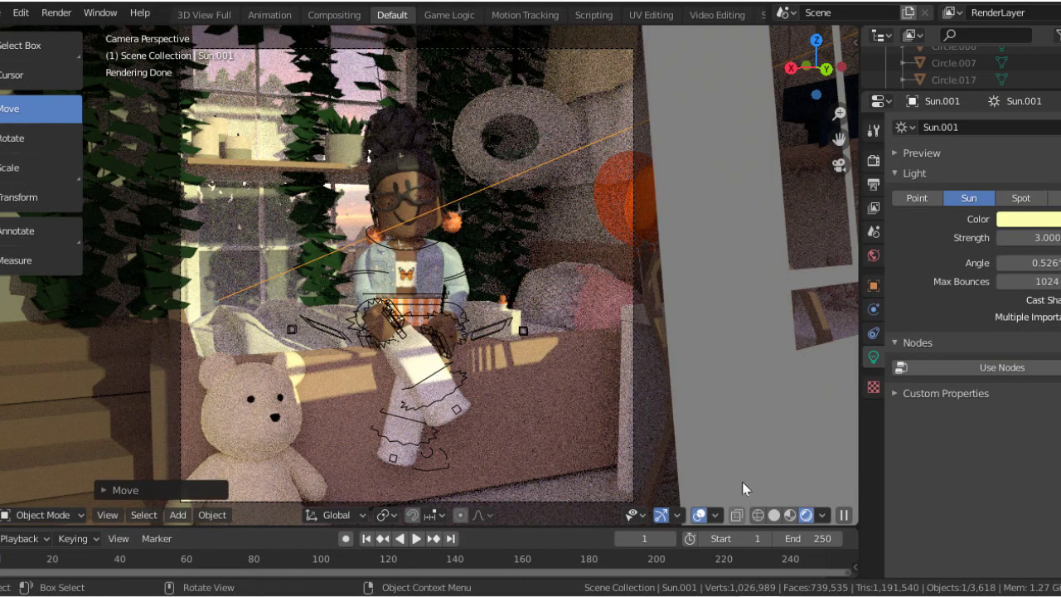
- Compare the scene in Material Preview and Rendered shading from the front, interior and camera views
{"action": "left_click", "coordinate": [792, 519]}
{"action": "key", "text": "KP_1"}
{"action": "key", "text": "shift+grave"}
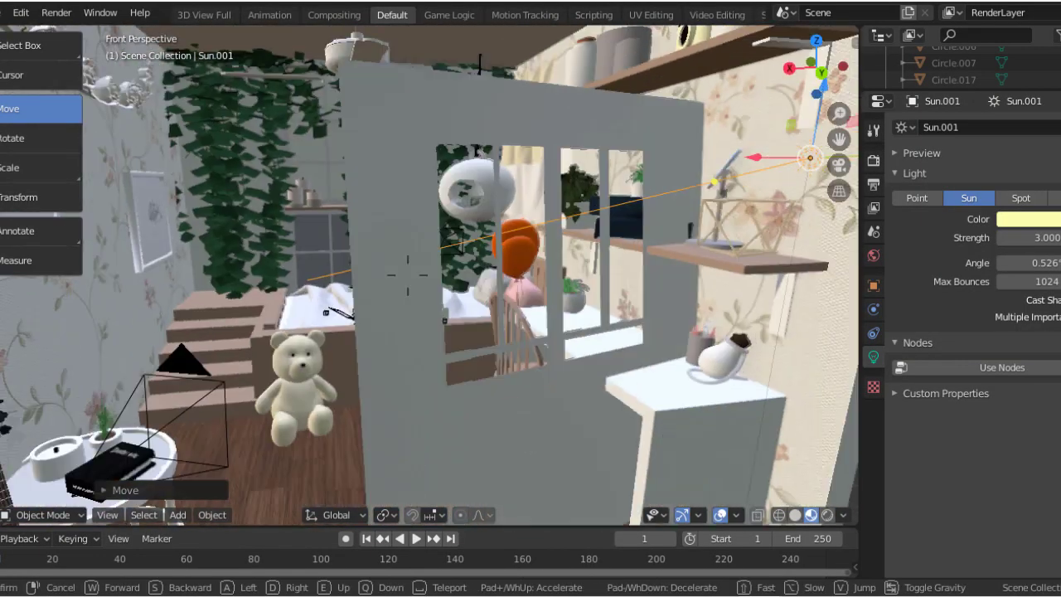
{"action": "key", "text": "KP_0"}
{"action": "left_click", "coordinate": [826, 514]}
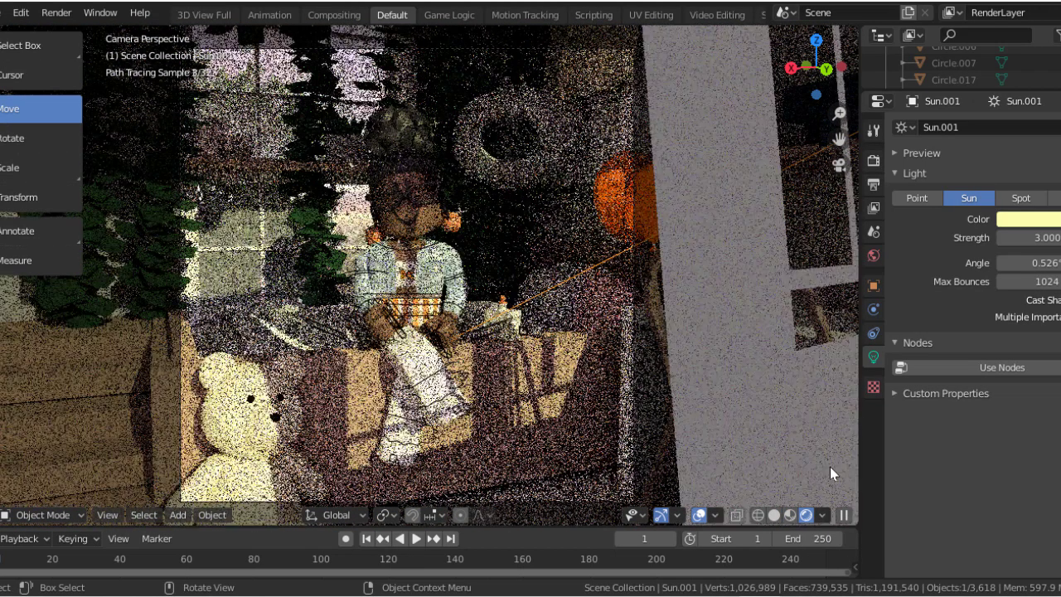
{"action": "key", "text": "KP_1"}
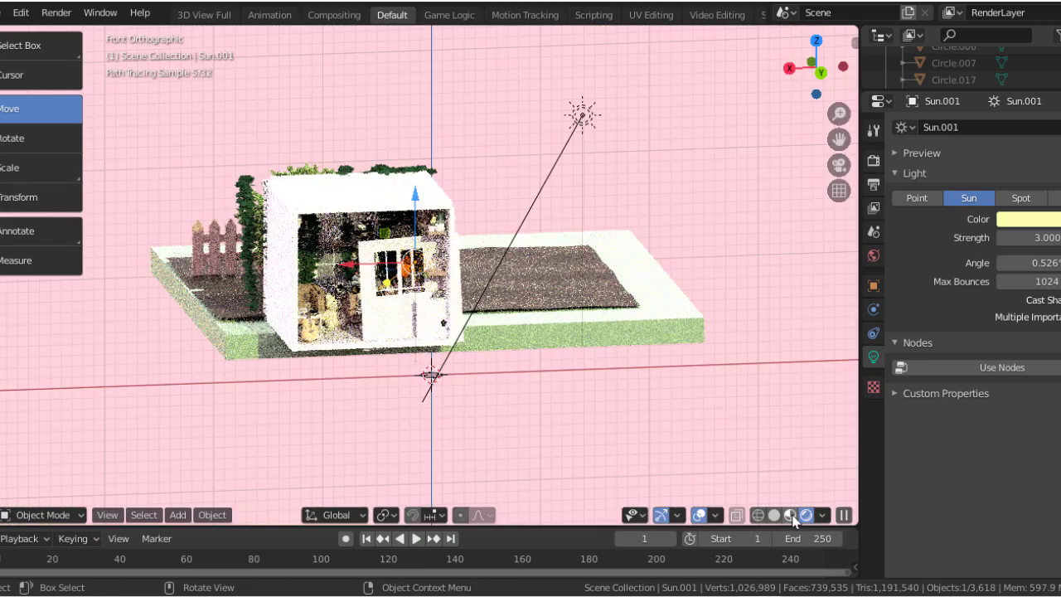
- Zoom in and walk through the house in Material Preview, then preview the camera shot rendered
{"action": "left_click", "coordinate": [791, 515]}
{"action": "scroll", "coordinate": [540, 245], "scroll_direction": "up", "scroll_amount": 5}
{"action": "scroll", "coordinate": [540, 245], "scroll_direction": "up", "scroll_amount": 2}
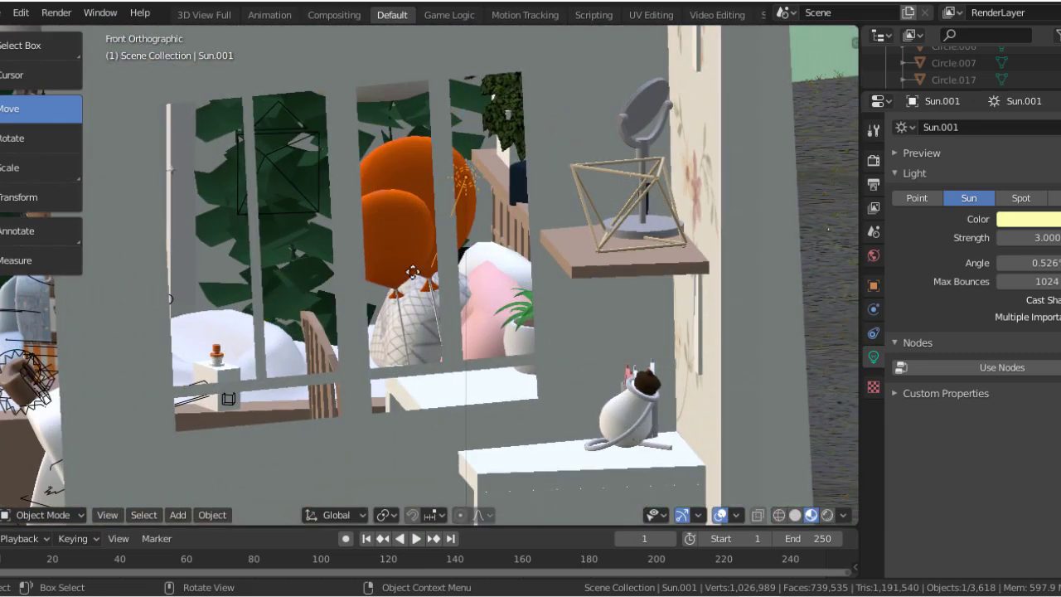
{"action": "key", "text": "shift+grave"}
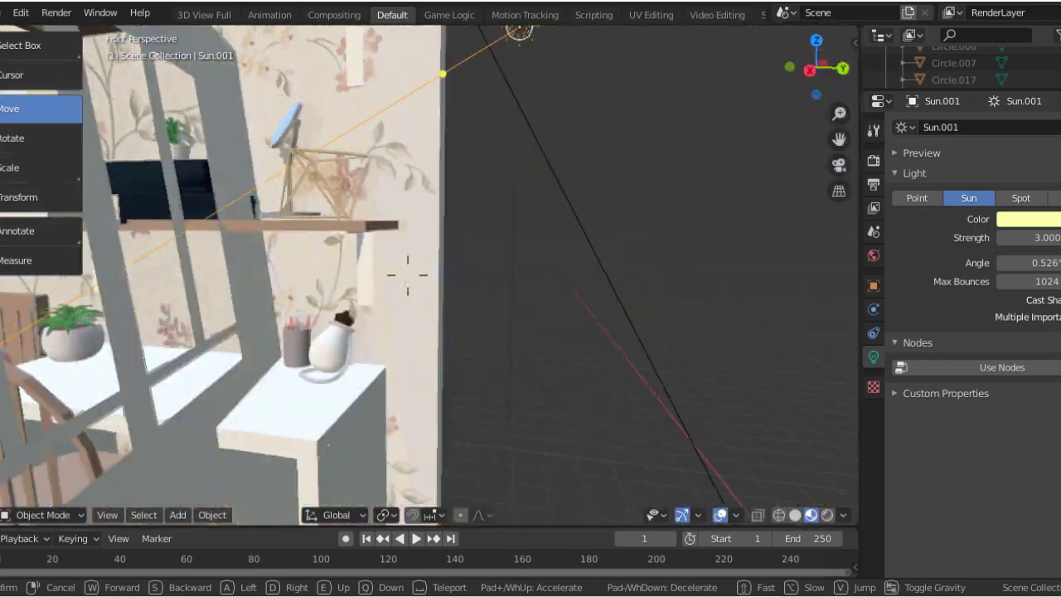
{"action": "left_click", "coordinate": [461, 201]}
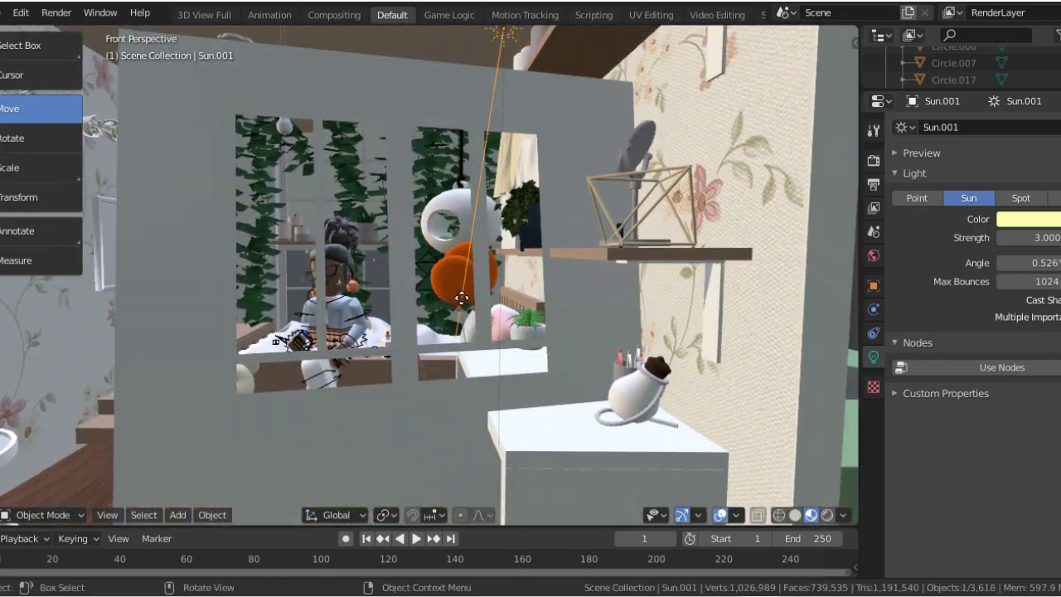
{"action": "key", "text": "KP_0"}
{"action": "left_click", "coordinate": [824, 515]}
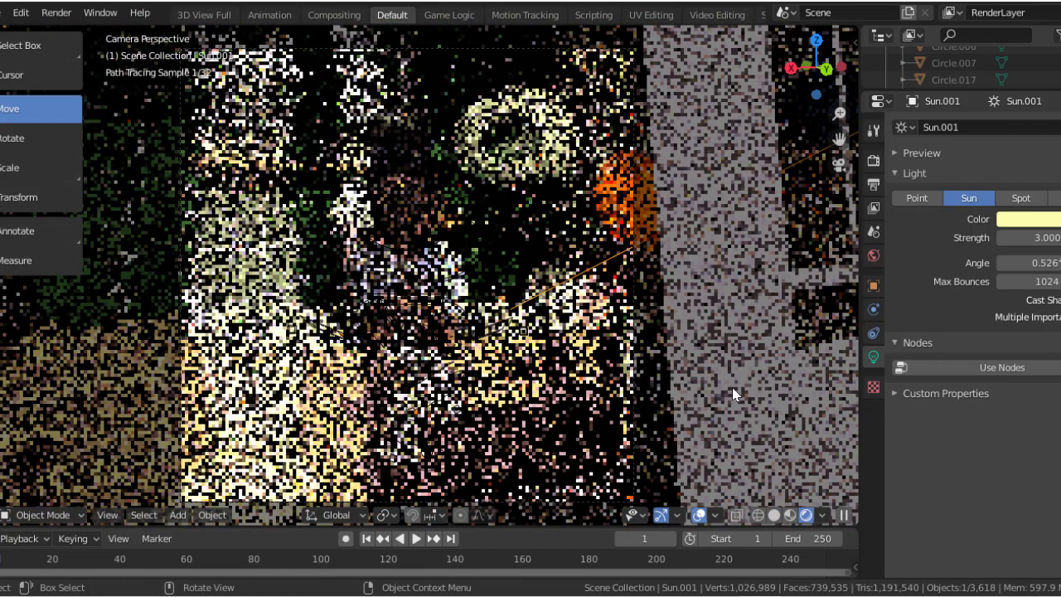
{"action": "key", "text": "KP_1"}
- Walk into the room facing the window wall and move Sun.001 along the Y axis
{"action": "key", "text": "shift+grave"}
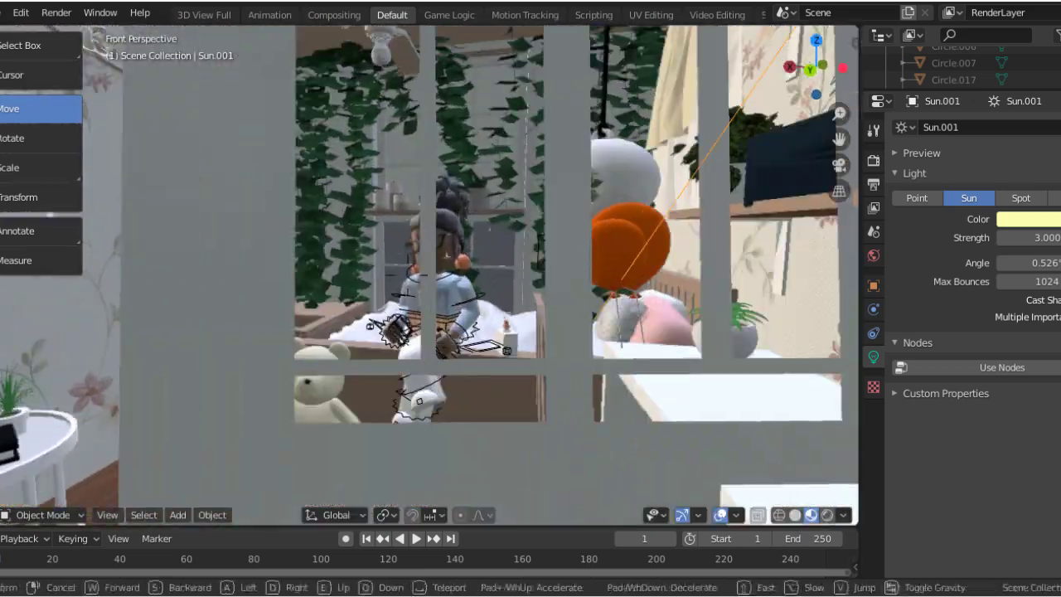
{"action": "left_click", "coordinate": [407, 274]}
{"action": "key", "text": "shift+grave"}
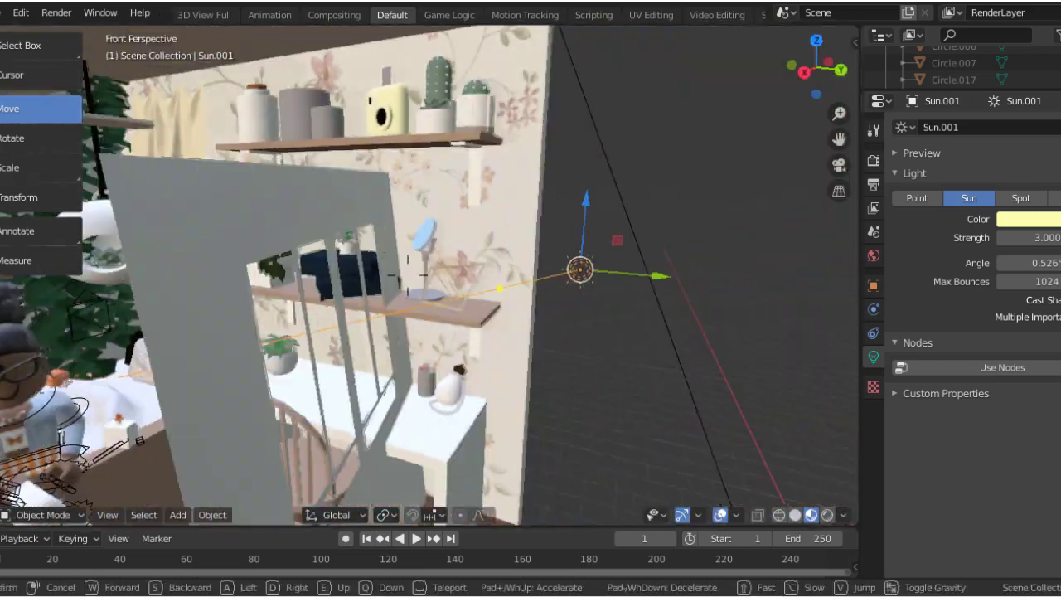
{"action": "left_click", "coordinate": [407, 275]}
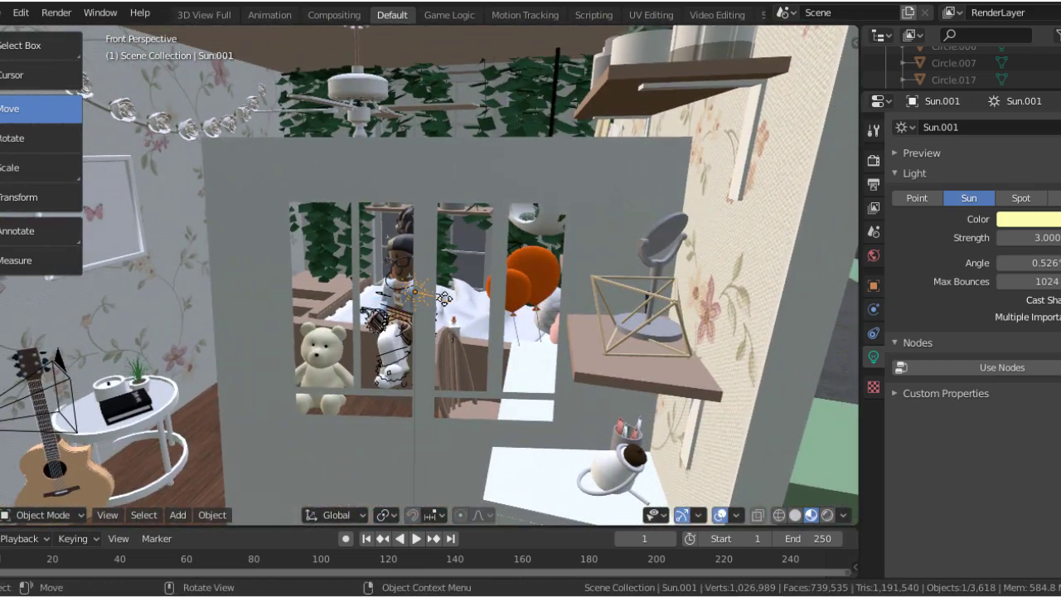
{"action": "key", "text": "g"}
{"action": "key", "text": "y"}
{"action": "left_click", "coordinate": [447, 317]}
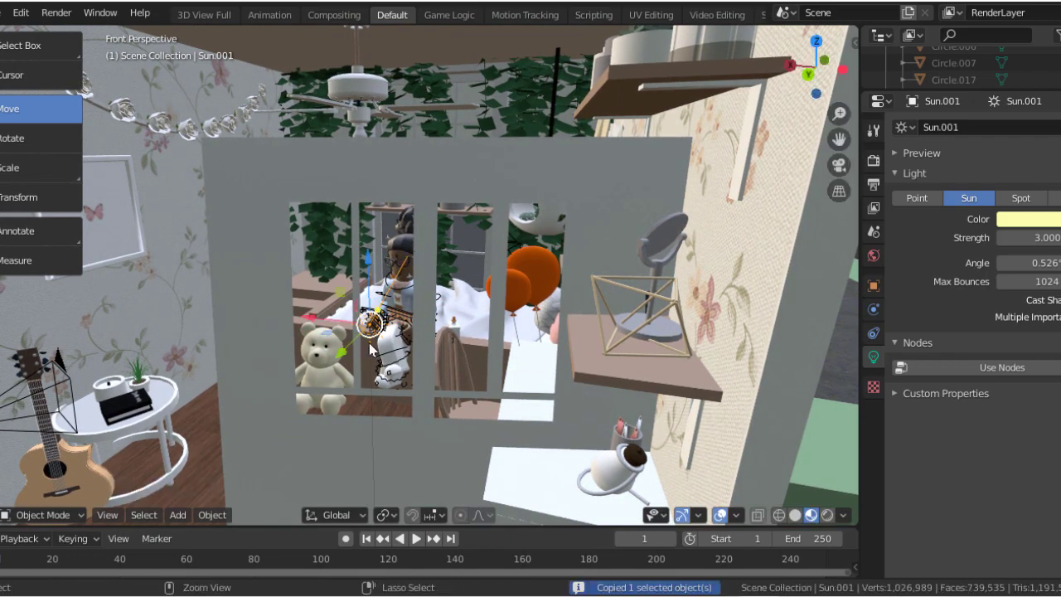
- Paste a duplicate sun lamp, Sun.002, and place it beside the window wall near the desk
{"action": "key", "text": "ctrl+v"}
{"action": "key", "text": "g"}
{"action": "left_click", "coordinate": [497, 340]}
{"action": "key", "text": "shift+grave"}
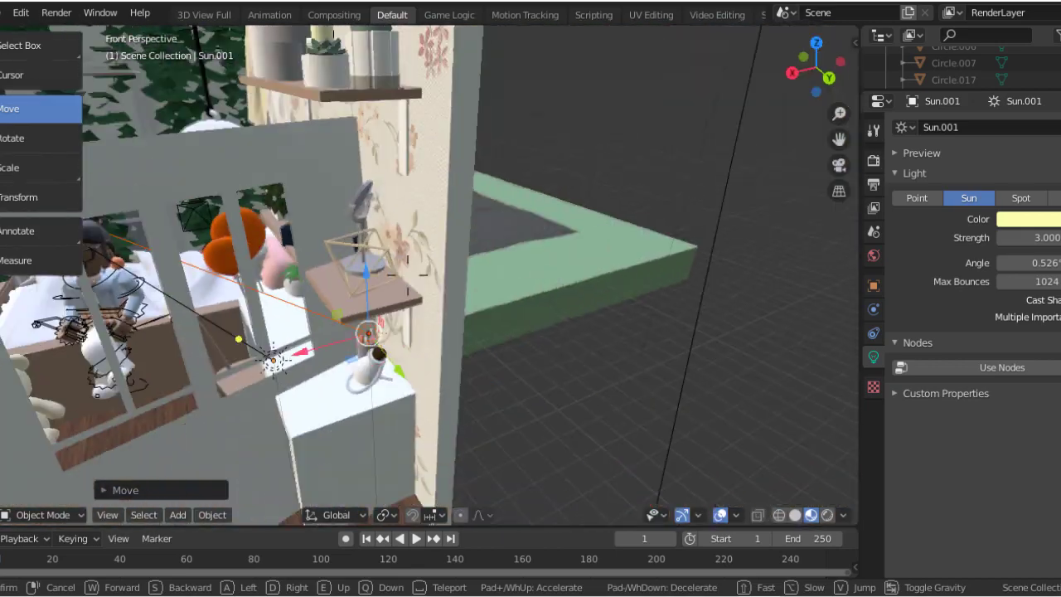
{"action": "left_click", "coordinate": [407, 267]}
{"action": "left_click", "coordinate": [12, 137]}
- Tilt Sun.002 around its red axis, preview the camera shot rendered, and set its strength to 1.0
{"action": "left_click_drag", "start_coordinate": [596, 332], "coordinate": [602, 352]}
{"action": "left_click_drag", "start_coordinate": [580, 315], "coordinate": [561, 323]}
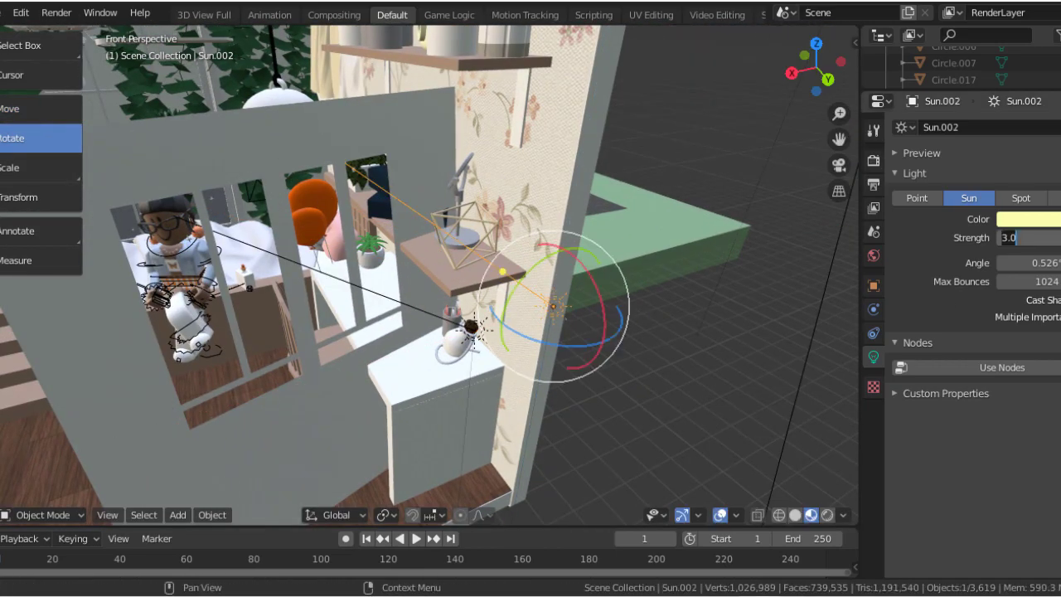
{"action": "key", "text": "KP_0"}
{"action": "left_click", "coordinate": [826, 515]}
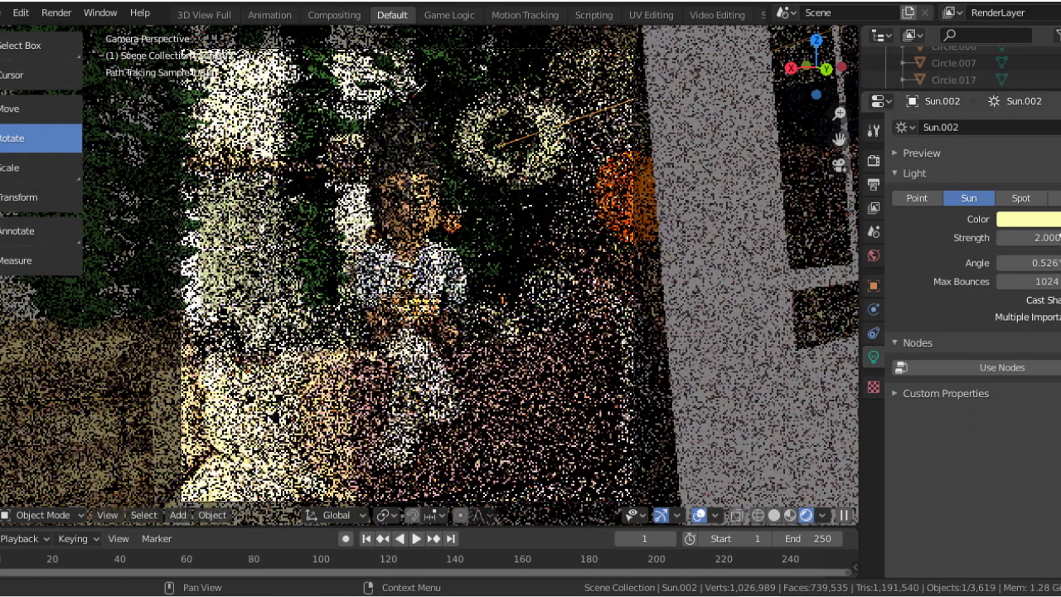
{"action": "left_click_drag", "start_coordinate": [1028, 237], "coordinate": [1015, 237]}
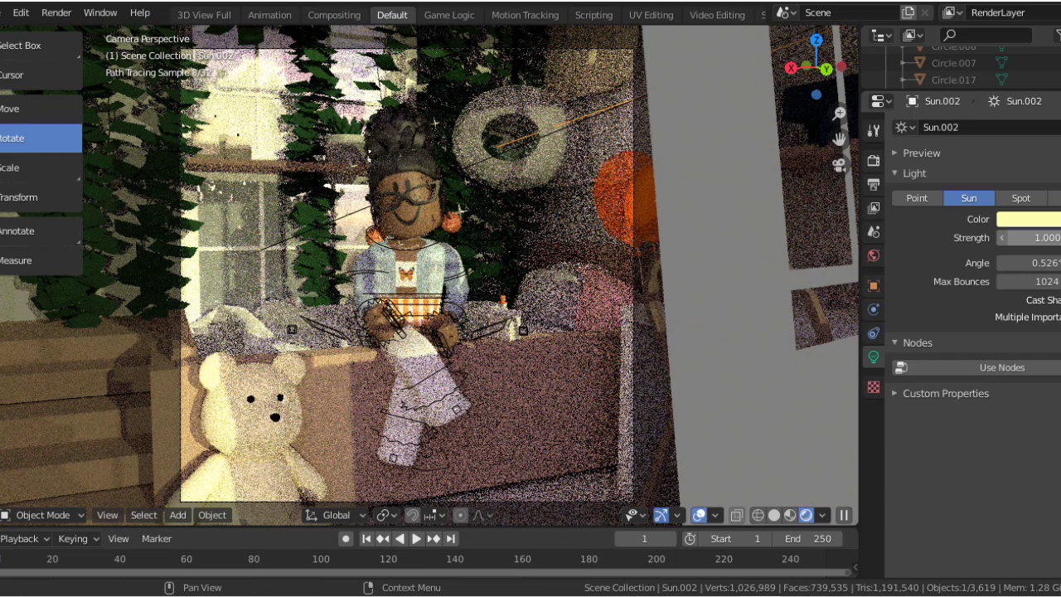
- Browse Blender's import formats without importing, and return to the camera view in Material Preview
{"action": "left_click", "coordinate": [791, 514]}
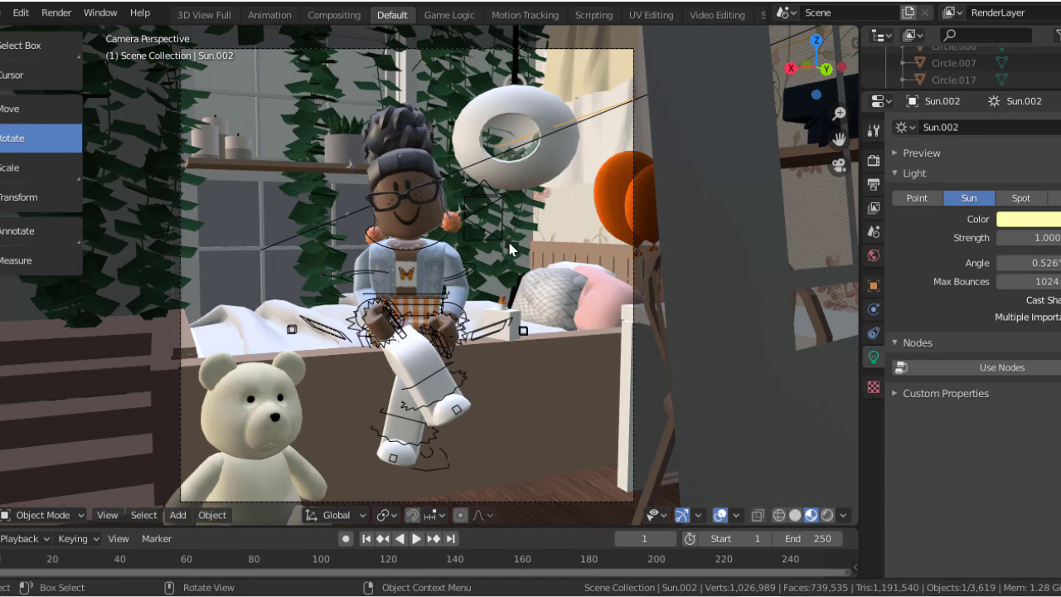
{"action": "key", "text": "shift+grave"}
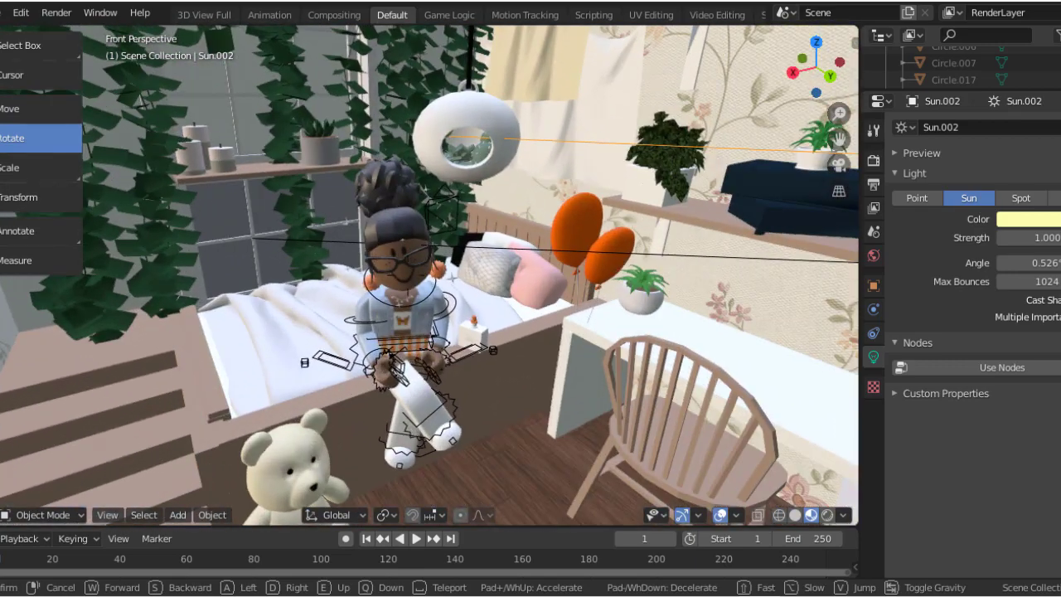
{"action": "left_click", "coordinate": [5, 13]}
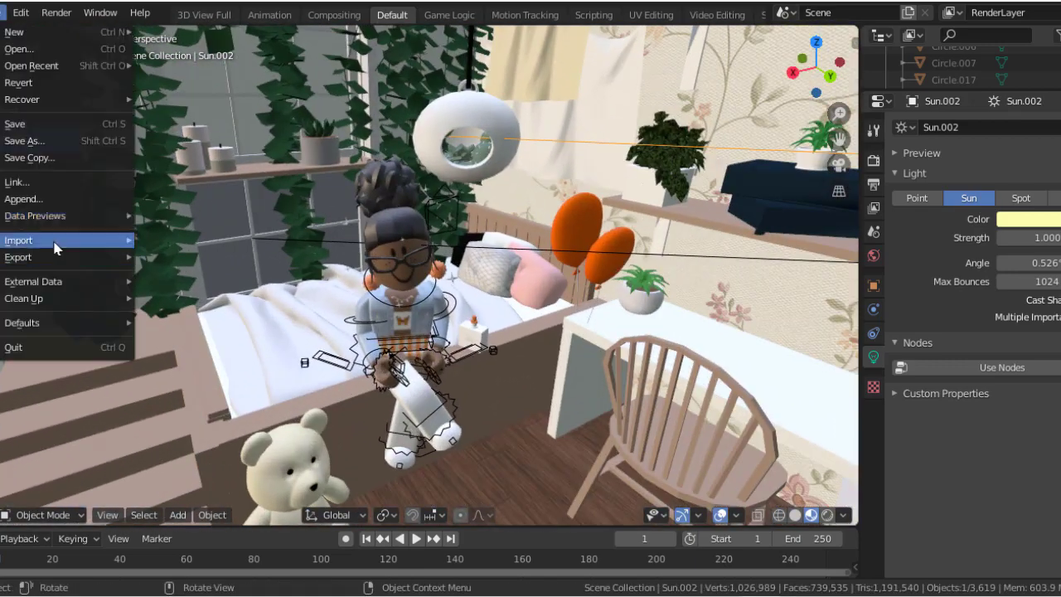
{"action": "left_click", "coordinate": [183, 240]}
{"action": "left_click", "coordinate": [685, 146]}
{"action": "key", "text": "Escape"}
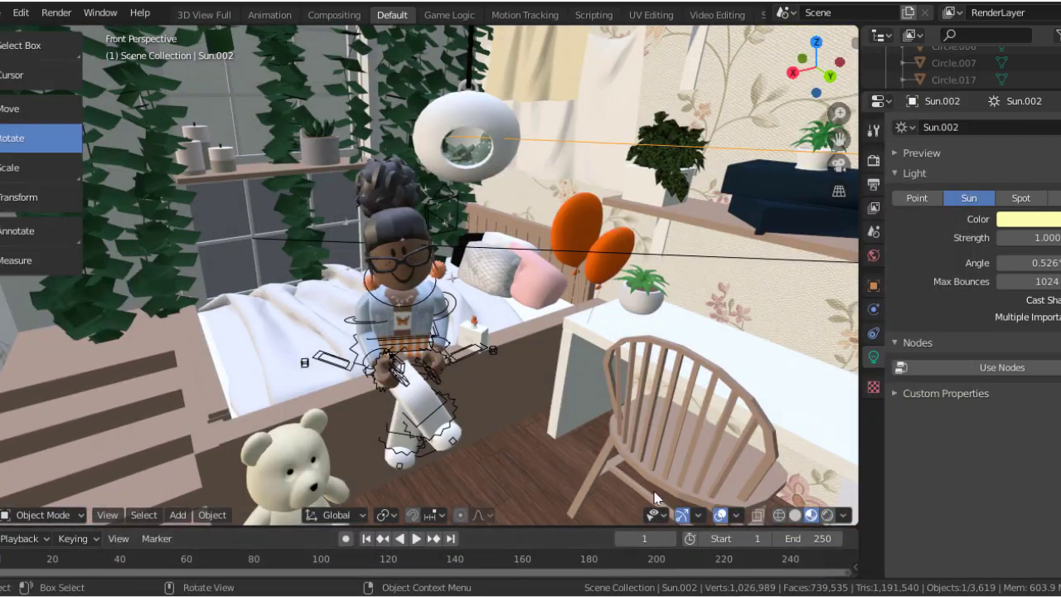
{"action": "key", "text": "KP_0"}
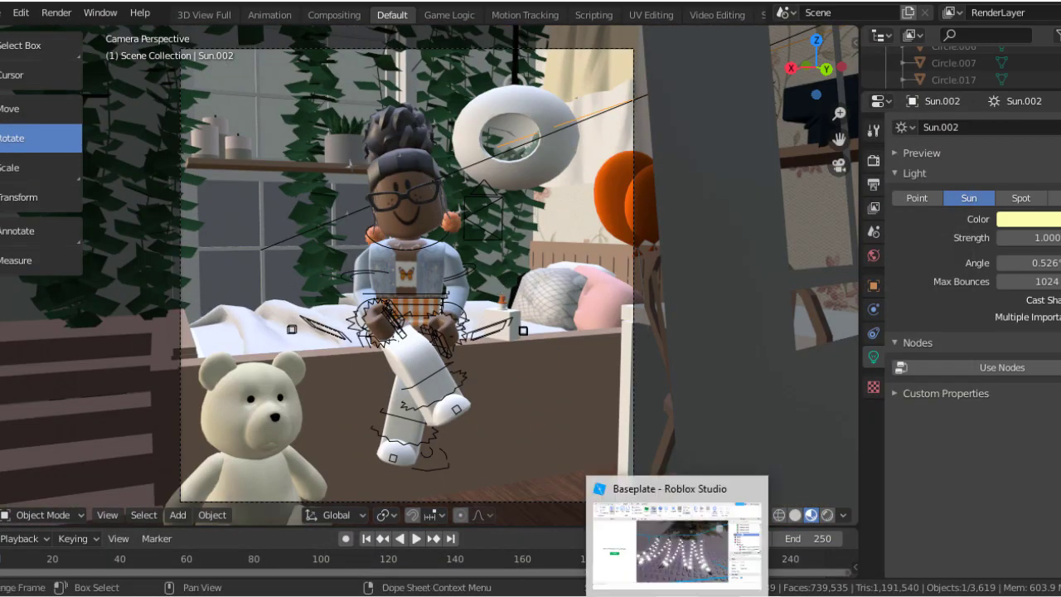
- In Roblox Studio, drag an Aesthetic Painting from the Toolbox into the workspace
{"action": "left_click", "coordinate": [721, 522]}
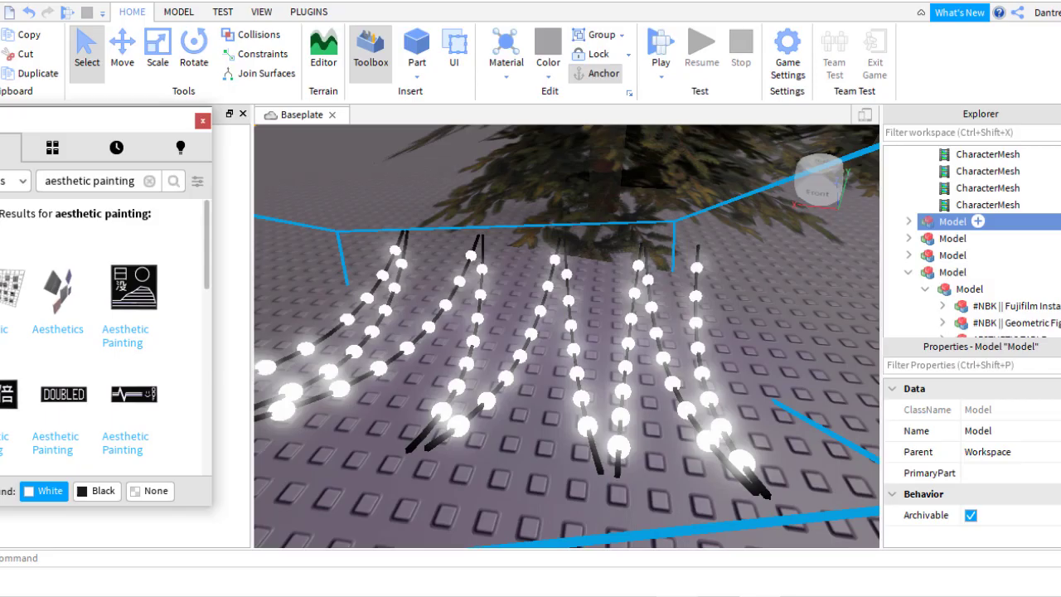
{"action": "scroll", "coordinate": [41, 274], "scroll_direction": "down", "scroll_amount": 2}
{"action": "left_click_drag", "start_coordinate": [72, 298], "coordinate": [524, 432]}
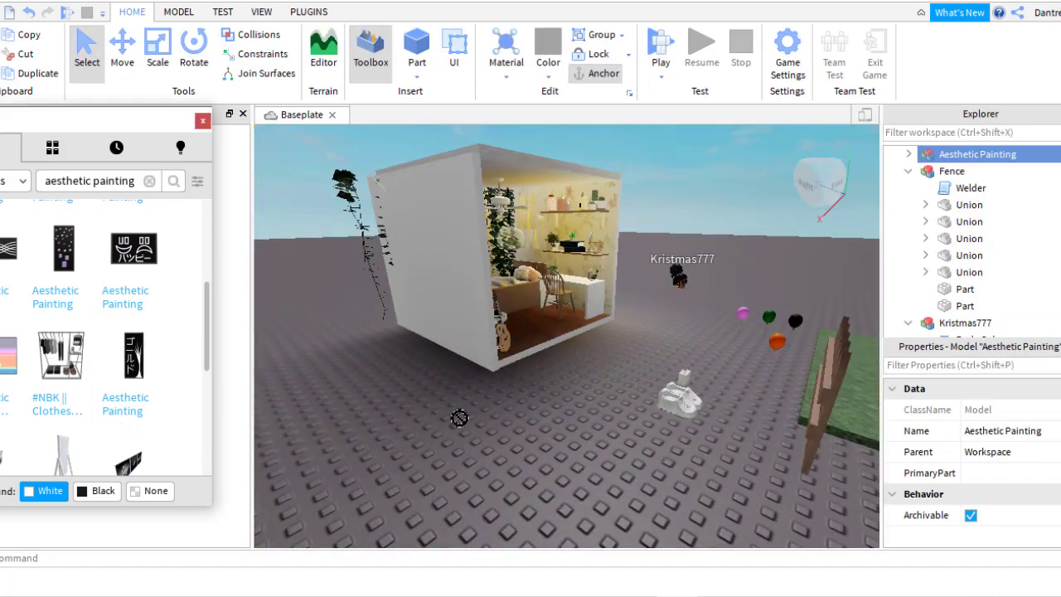
- Drag several more Aesthetic Painting models from the Toolbox into the scene
{"action": "left_click_drag", "start_coordinate": [133, 354], "coordinate": [557, 340]}
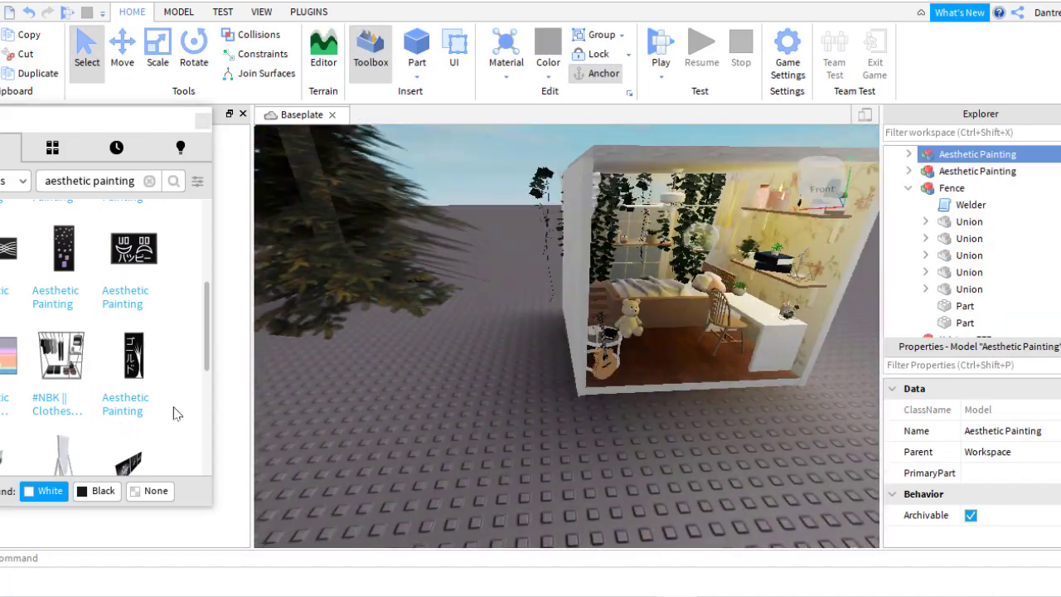
{"action": "scroll", "coordinate": [124, 373], "scroll_direction": "down", "scroll_amount": 3}
{"action": "left_click_drag", "start_coordinate": [63, 335], "coordinate": [535, 427]}
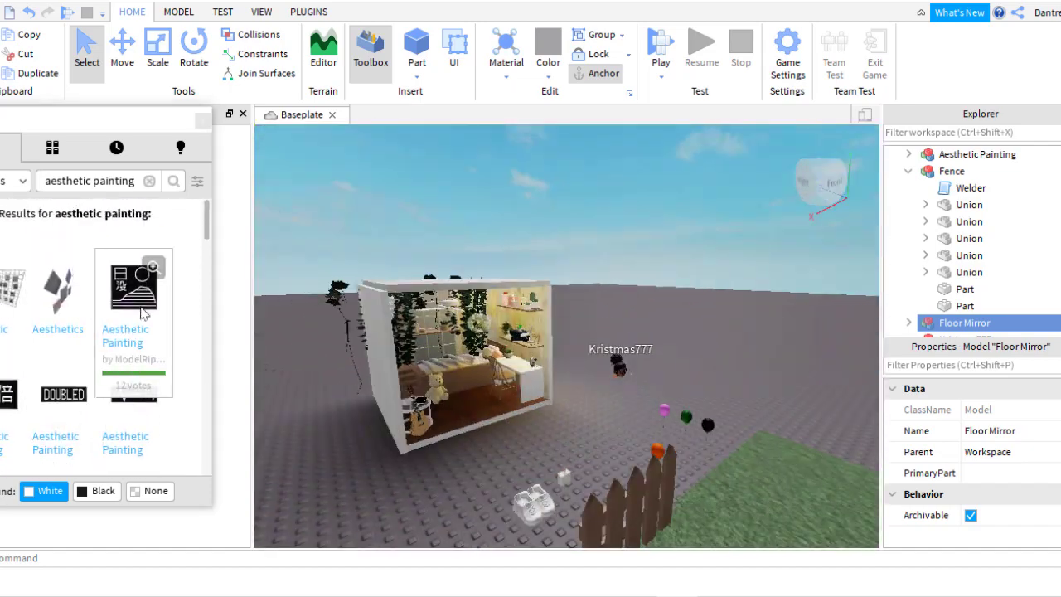
{"action": "left_click_drag", "start_coordinate": [138, 203], "coordinate": [458, 445]}
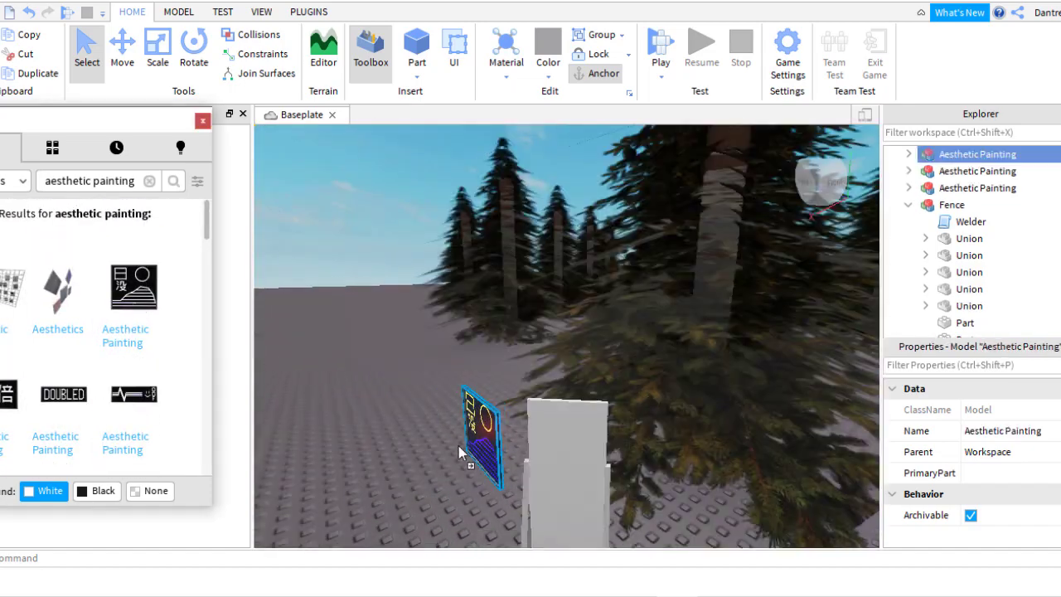
{"action": "scroll", "coordinate": [108, 377], "scroll_direction": "down", "scroll_amount": 3}
{"action": "scroll", "coordinate": [106, 377], "scroll_direction": "up", "scroll_amount": 3}
- Search the Toolbox for 'aesthetic picture' and insert several picture models plus a moonlight bed
{"action": "left_click", "coordinate": [133, 184]}
{"action": "type", "text": "icture"}
{"action": "key", "text": "Return"}
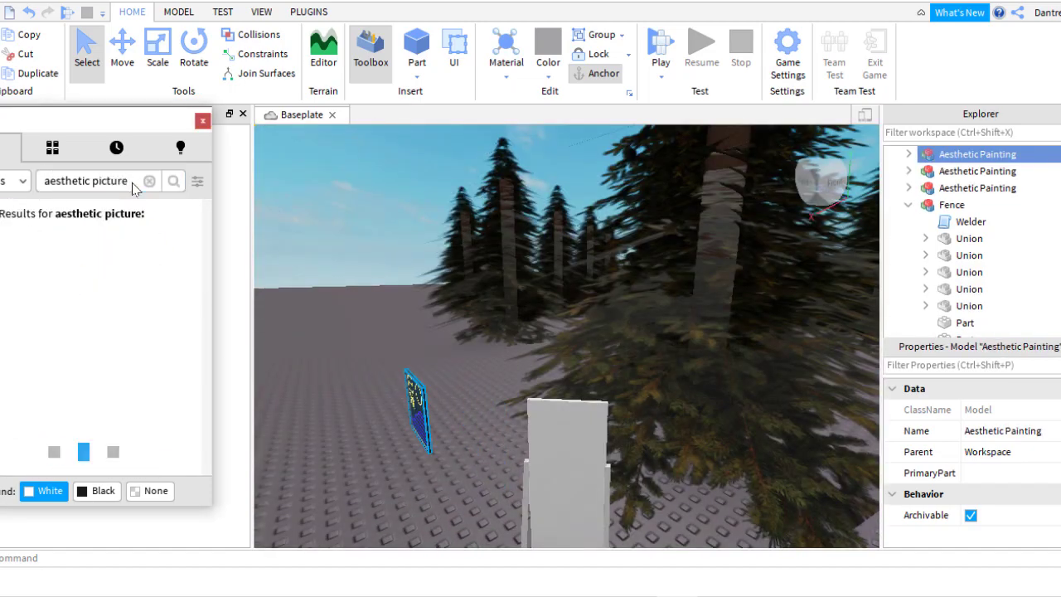
{"action": "left_click_drag", "start_coordinate": [131, 292], "coordinate": [371, 503]}
{"action": "left_click", "coordinate": [149, 404]}
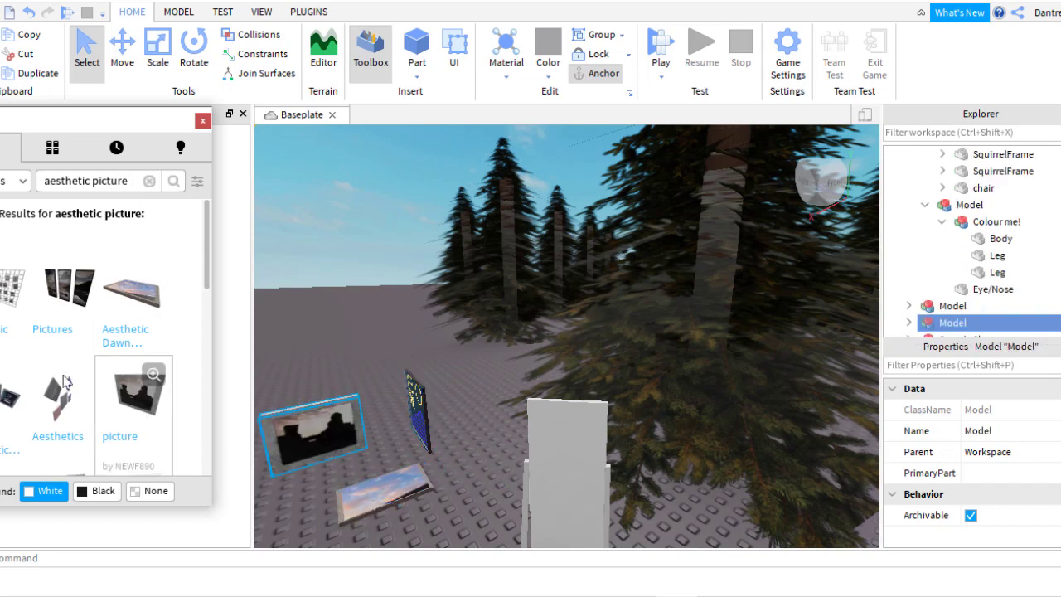
{"action": "left_click_drag", "start_coordinate": [414, 474], "coordinate": [498, 497]}
{"action": "scroll", "coordinate": [52, 348], "scroll_direction": "down", "scroll_amount": 3}
{"action": "left_click_drag", "start_coordinate": [81, 271], "coordinate": [364, 319]}
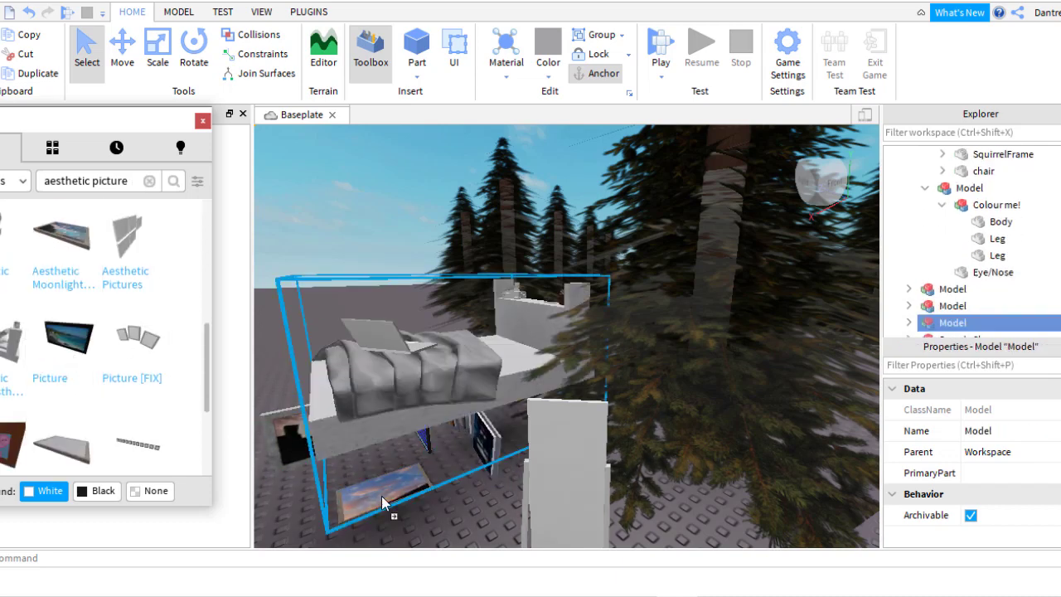
{"action": "left_click_drag", "start_coordinate": [67, 373], "coordinate": [310, 503]}
{"action": "scroll", "coordinate": [380, 403], "scroll_direction": "up", "scroll_amount": 3}
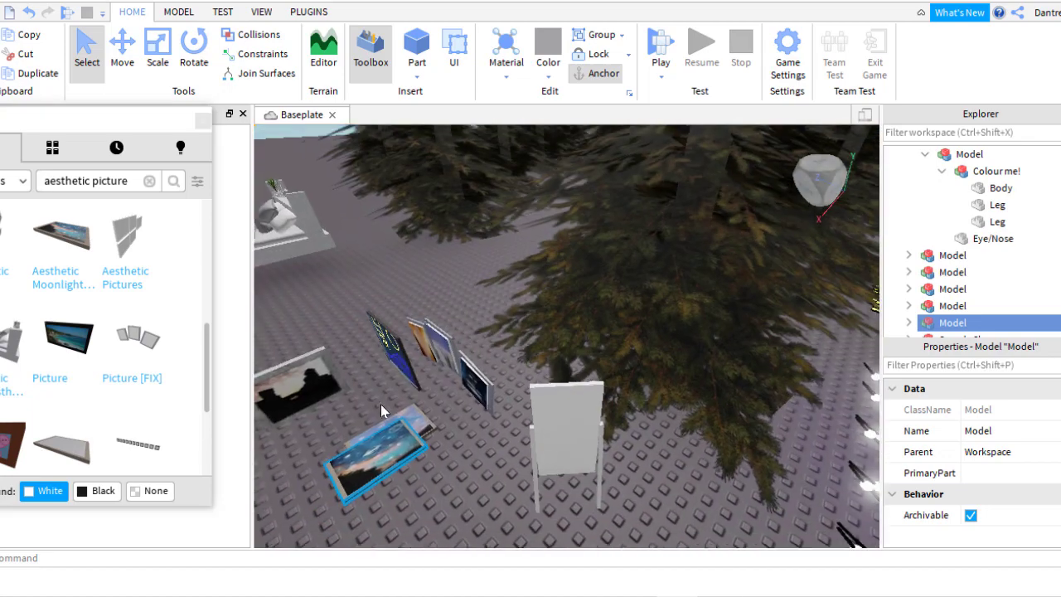
- Select one picture, start Export Selection, and create a new folder for it
{"action": "left_click", "coordinate": [464, 497]}
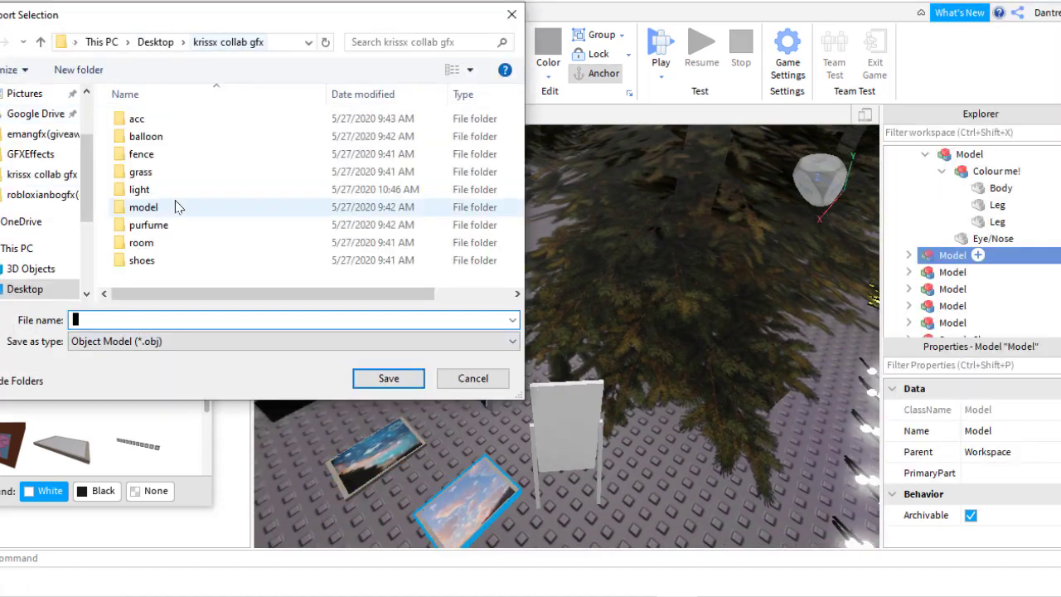
{"action": "right_click", "coordinate": [165, 278]}
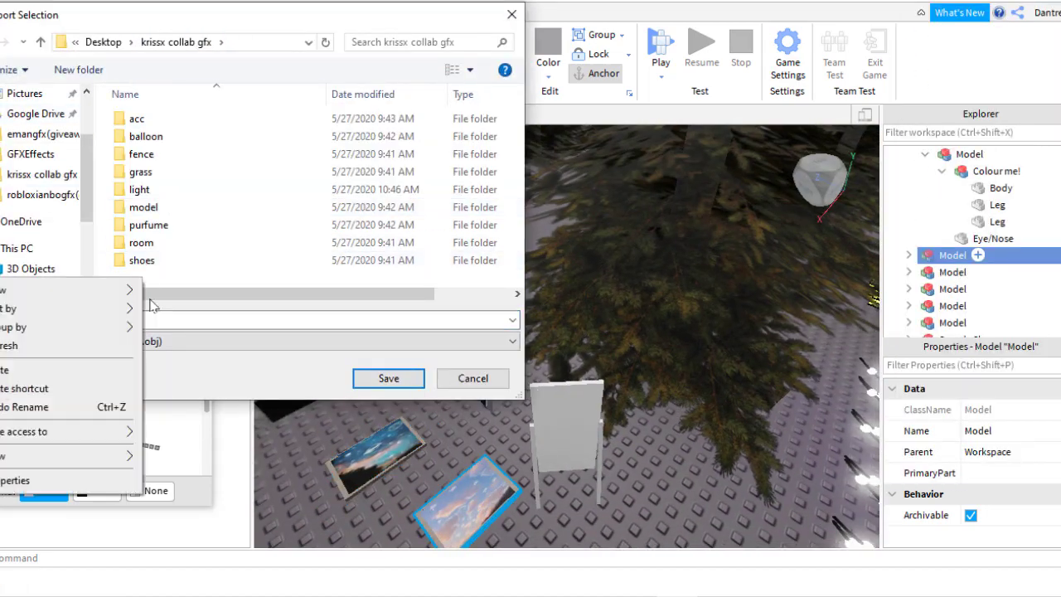
{"action": "left_click", "coordinate": [210, 423]}
- Finish the export, then select the imported painting in Blender and recentre its origin
{"action": "key", "text": "Return"}
{"action": "key", "text": "Return"}
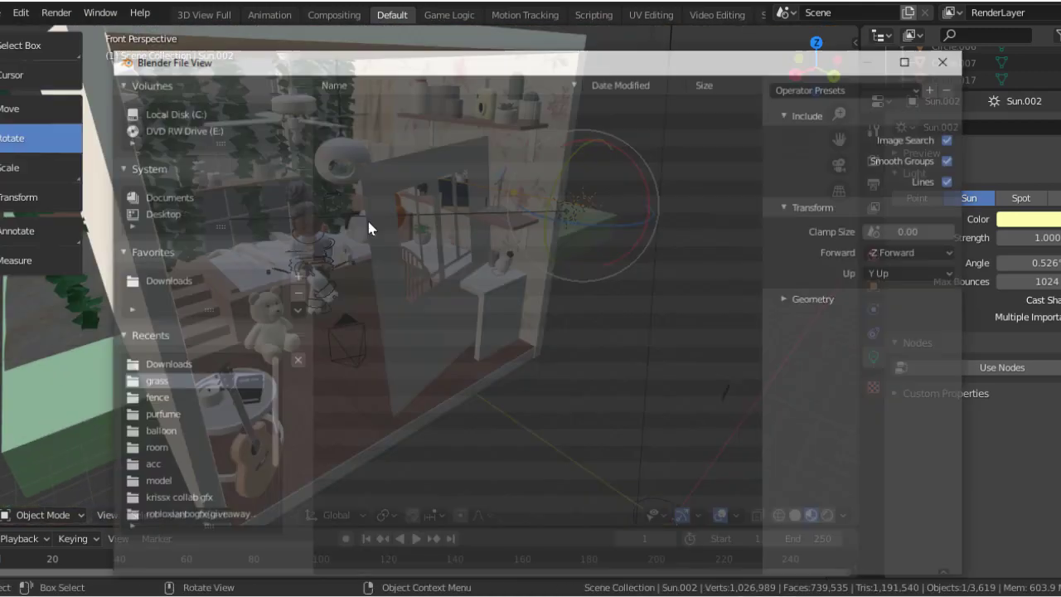
{"action": "key", "text": "shift+grave"}
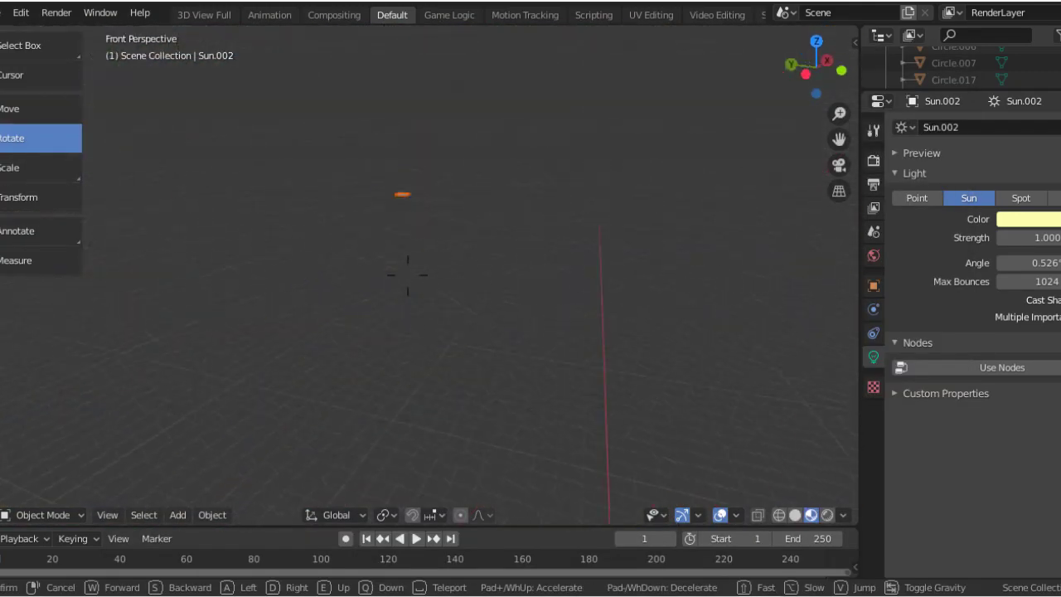
{"action": "left_click", "coordinate": [407, 274]}
{"action": "right_click", "coordinate": [403, 222]}
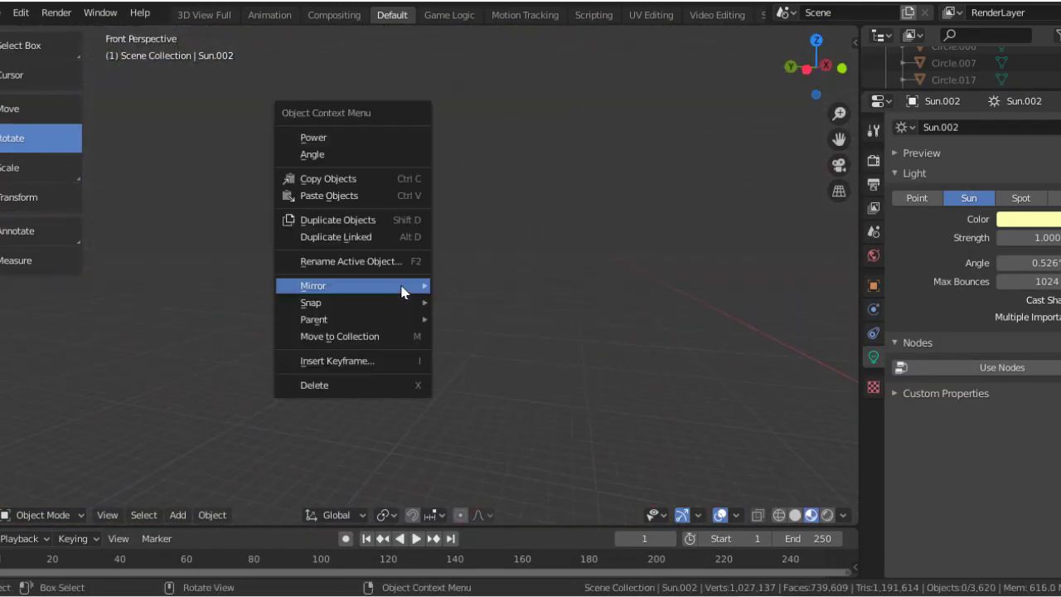
{"action": "key", "text": "Escape"}
{"action": "left_click", "coordinate": [402, 289]}
{"action": "right_click", "coordinate": [356, 157]}
{"action": "left_click", "coordinate": [468, 177]}
- Drag the imported painting toward the house and fly inside until it is in view
{"action": "key", "text": "shift+grave"}
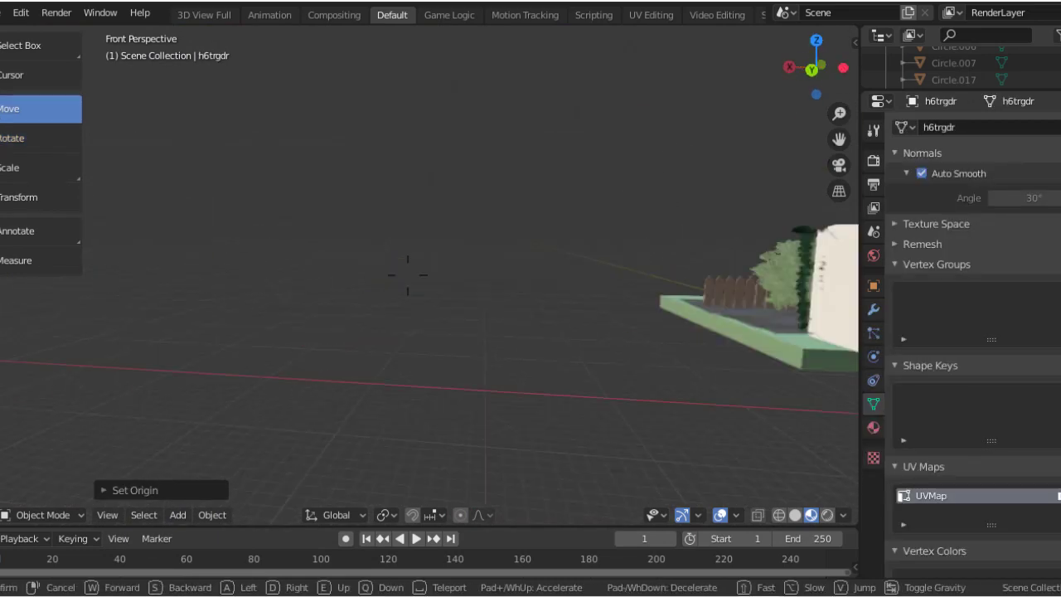
{"action": "left_click", "coordinate": [183, 277]}
{"action": "left_click_drag", "start_coordinate": [182, 277], "coordinate": [180, 345]}
{"action": "left_click", "coordinate": [407, 275]}
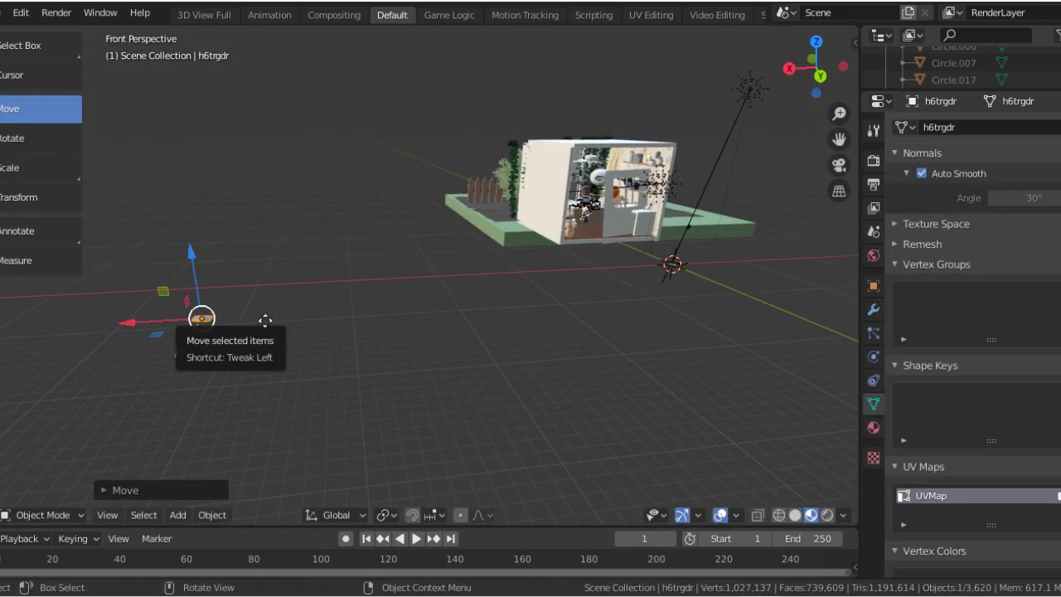
{"action": "key", "text": "w"}
{"action": "key", "text": "shift+grave"}
{"action": "key", "text": "w"}
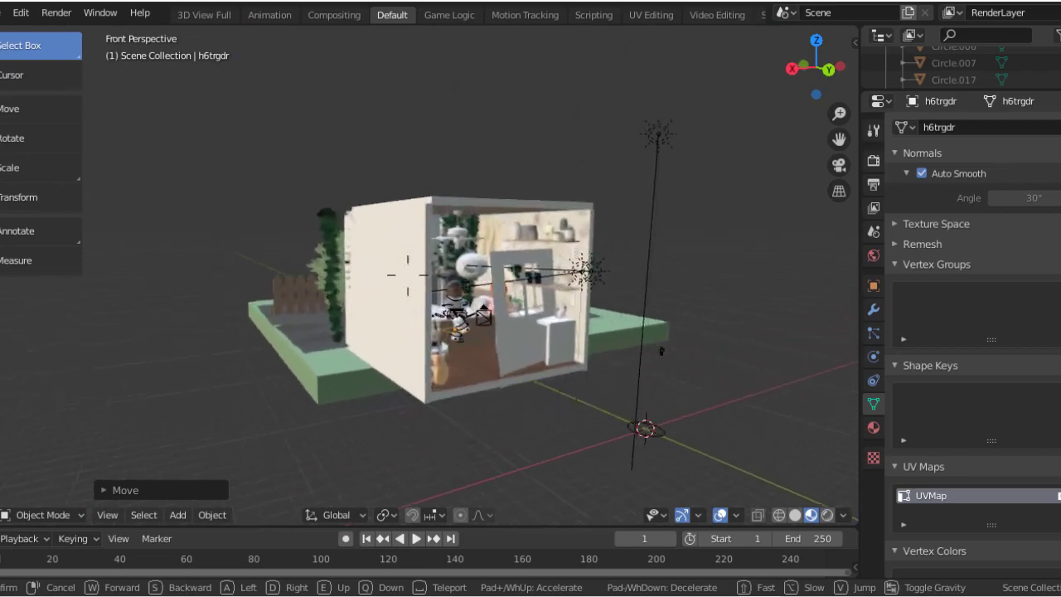
{"action": "left_click", "coordinate": [424, 331]}
{"action": "key", "text": "shift+grave"}
{"action": "key", "text": "w"}
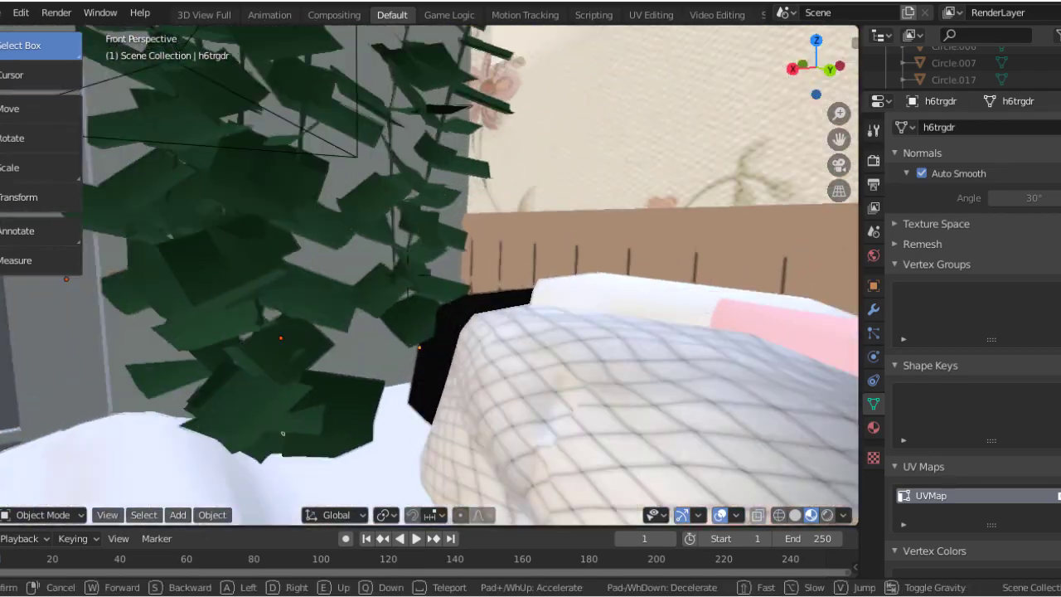
{"action": "left_click", "coordinate": [434, 259]}
- With the Move tool, slide the painting along the X axis to sit beside the house
{"action": "left_click", "coordinate": [52, 119]}
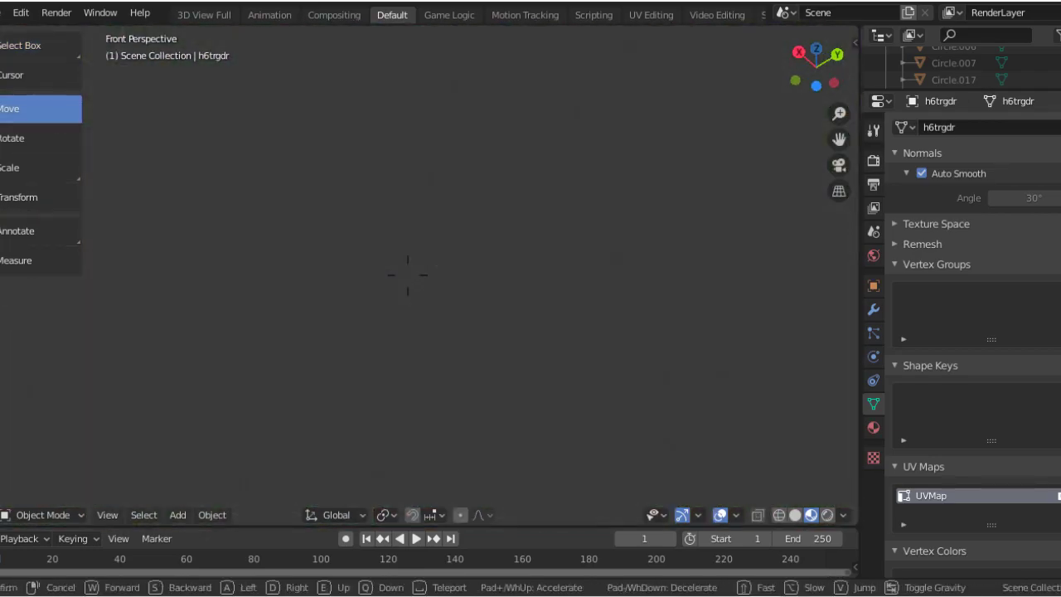
{"action": "key", "text": "shift+grave"}
{"action": "left_click", "coordinate": [597, 272]}
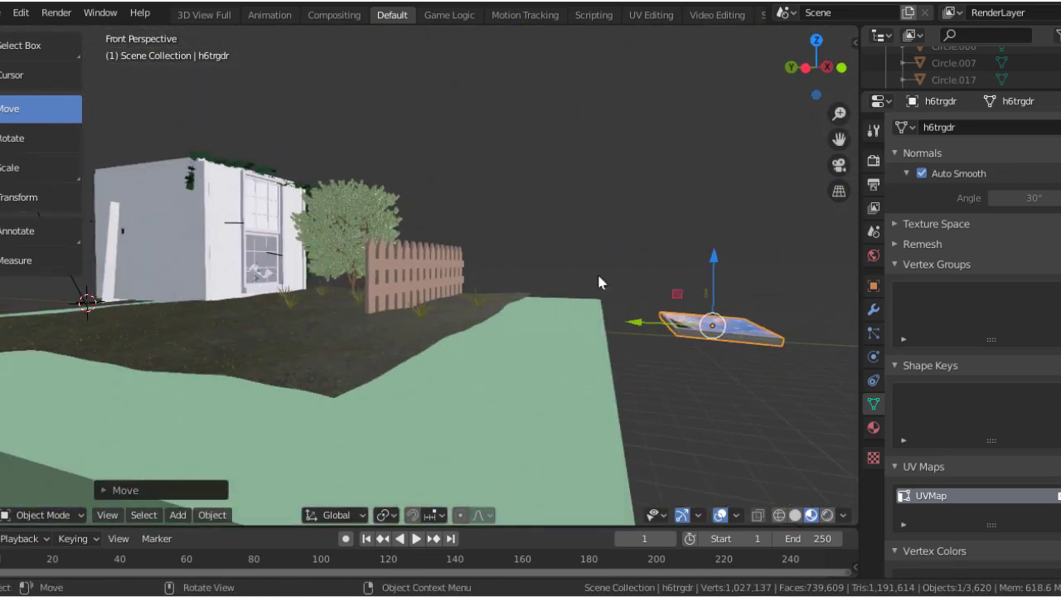
{"action": "key", "text": "g"}
{"action": "key", "text": "shift+grave"}
{"action": "key", "text": "x"}
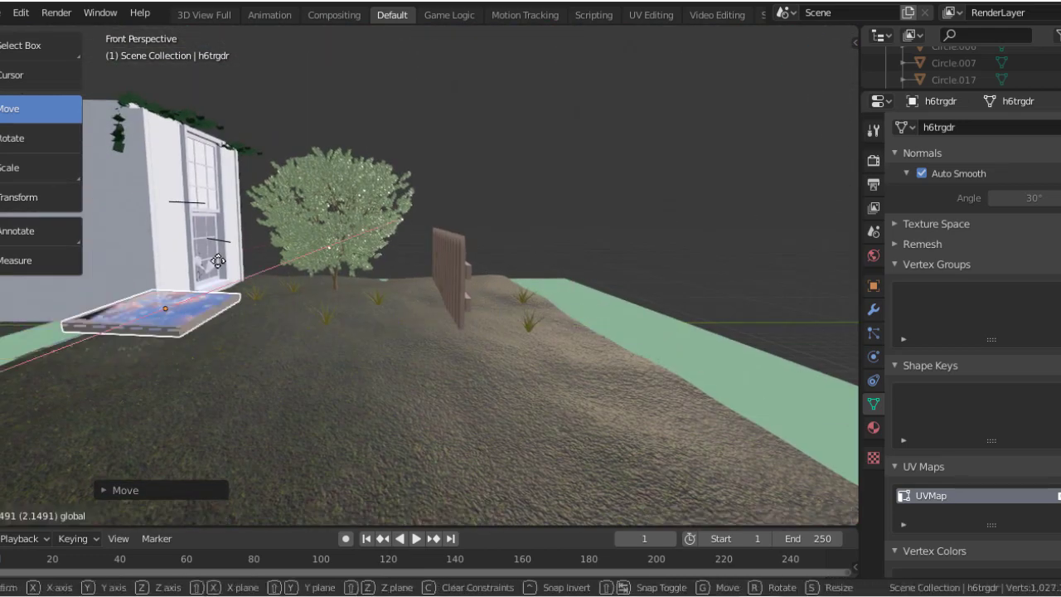
{"action": "left_click", "coordinate": [107, 270]}
- Scale the painting to about 88%, tilt it, and set it on the bedroom floor beside the chair
{"action": "key", "text": "shift+grave"}
{"action": "key", "text": "w"}
{"action": "left_click", "coordinate": [489, 380]}
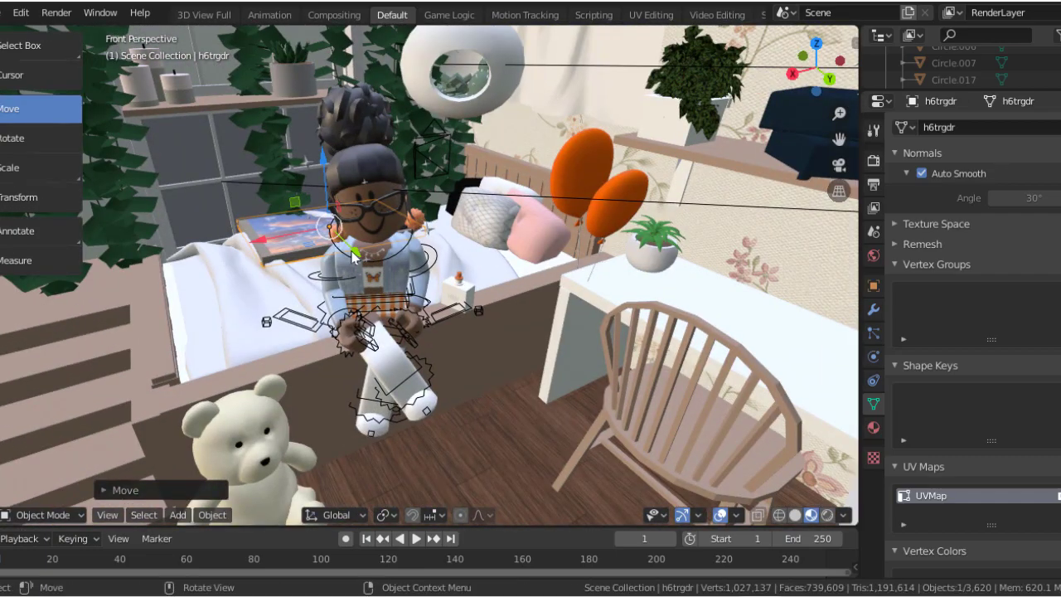
{"action": "key", "text": "s"}
{"action": "left_click", "coordinate": [518, 384]}
{"action": "key", "text": "r"}
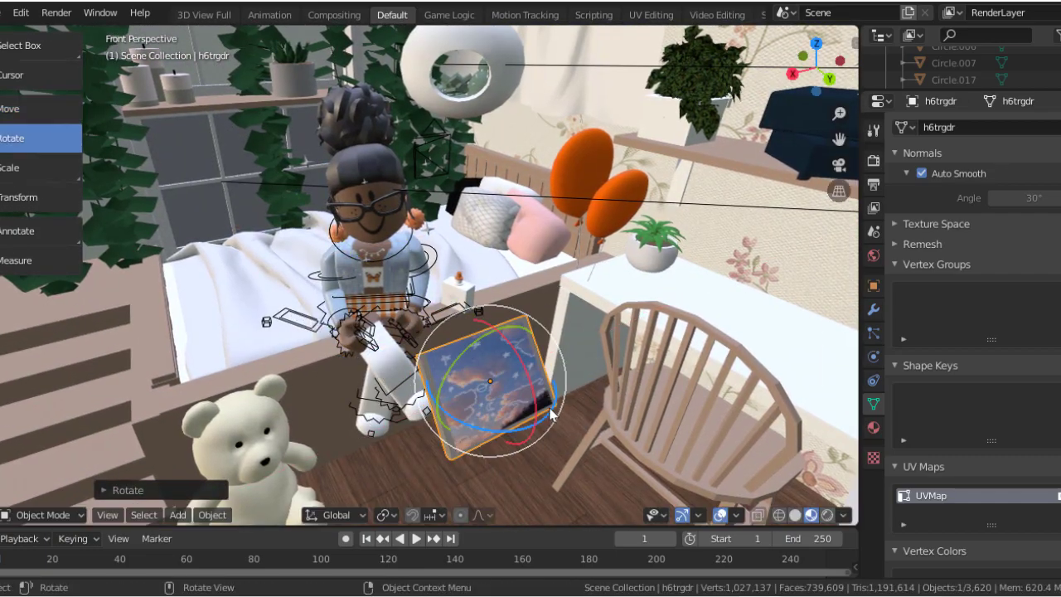
{"action": "left_click", "coordinate": [489, 419]}
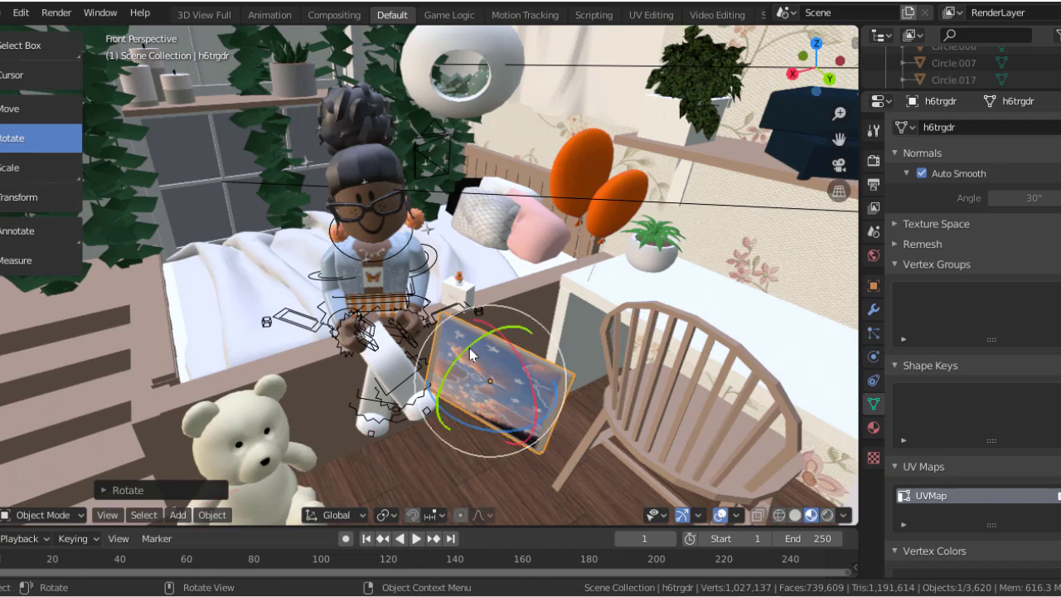
{"action": "key", "text": "shift+space"}
{"action": "key", "text": "g"}
{"action": "mouse_move", "coordinate": [490, 380]}
{"action": "left_mouse_down"}
{"action": "mouse_move", "coordinate": [464, 444]}
{"action": "mouse_move", "coordinate": [593, 465]}
{"action": "left_mouse_up"}
- Adjust the painting's tilt in the camera view and preview it with Rendered shading
{"action": "key", "text": "KP_0"}
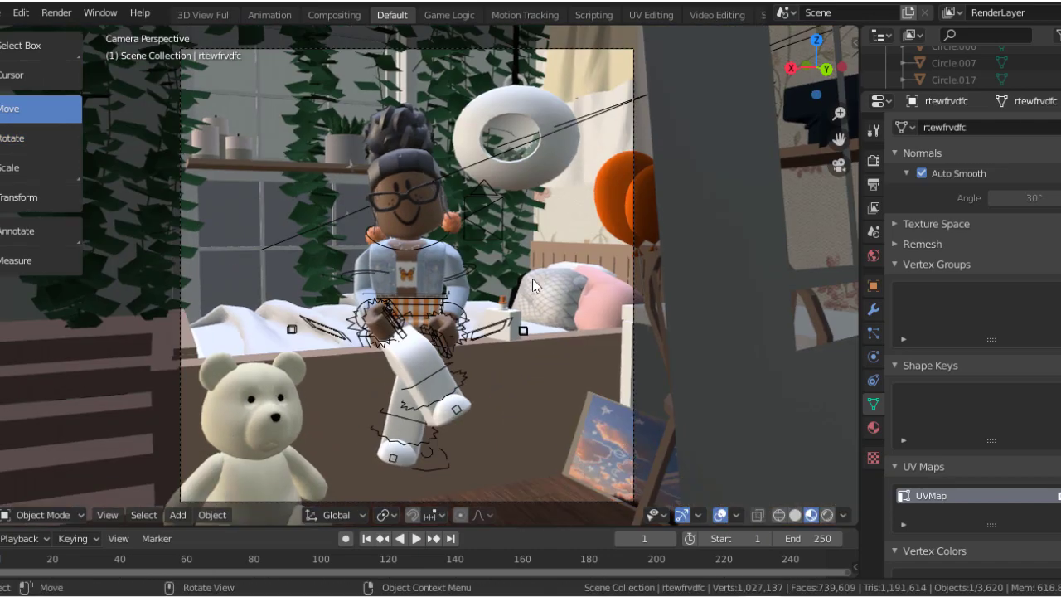
{"action": "left_click_drag", "start_coordinate": [673, 409], "coordinate": [640, 445]}
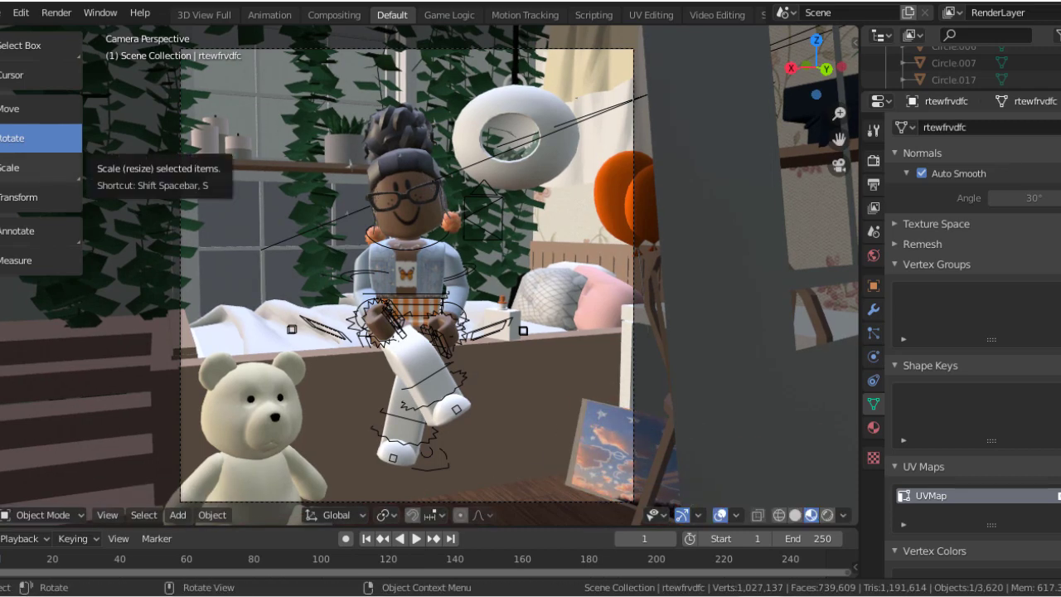
{"action": "left_click", "coordinate": [829, 516]}
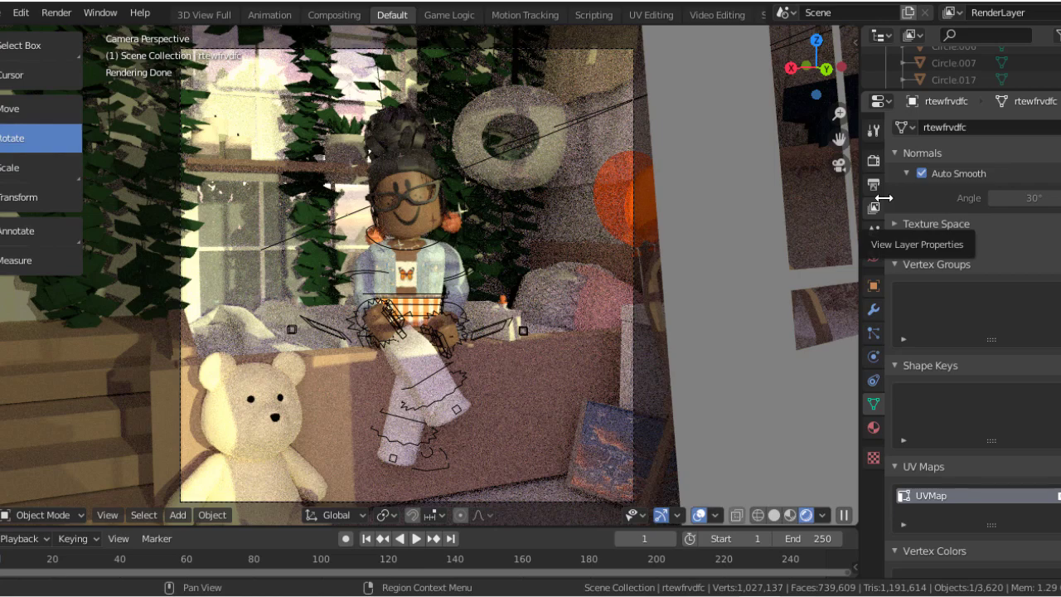
- In the Render properties, expand Film and set the render samples to 250
{"action": "left_click", "coordinate": [872, 160]}
{"action": "left_click", "coordinate": [887, 426]}
{"action": "scroll", "coordinate": [937, 447], "scroll_direction": "down", "scroll_amount": 3}
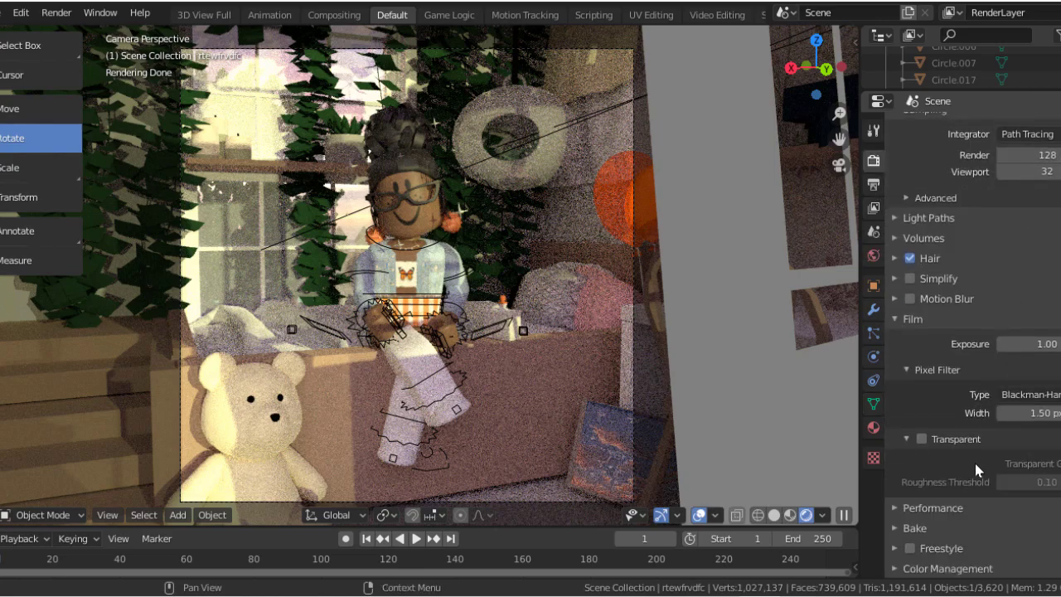
{"action": "scroll", "coordinate": [919, 439], "scroll_direction": "up", "scroll_amount": 2}
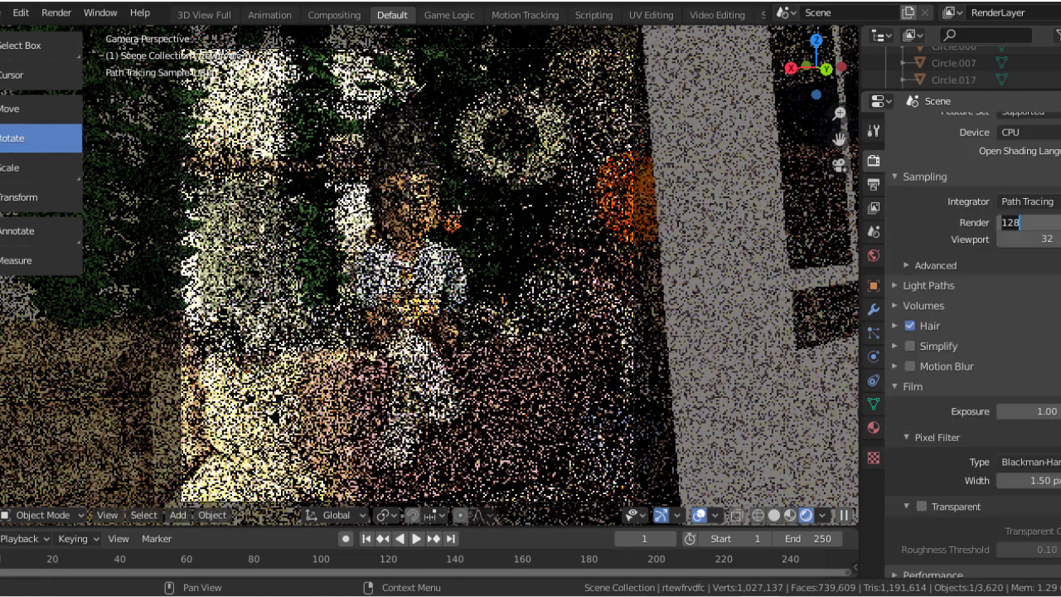
{"action": "left_click", "coordinate": [1027, 222]}
{"action": "type", "text": "250"}
- Set the output path to a render folder and the file format to PNG
{"action": "left_click", "coordinate": [873, 184]}
{"action": "left_click", "coordinate": [969, 463]}
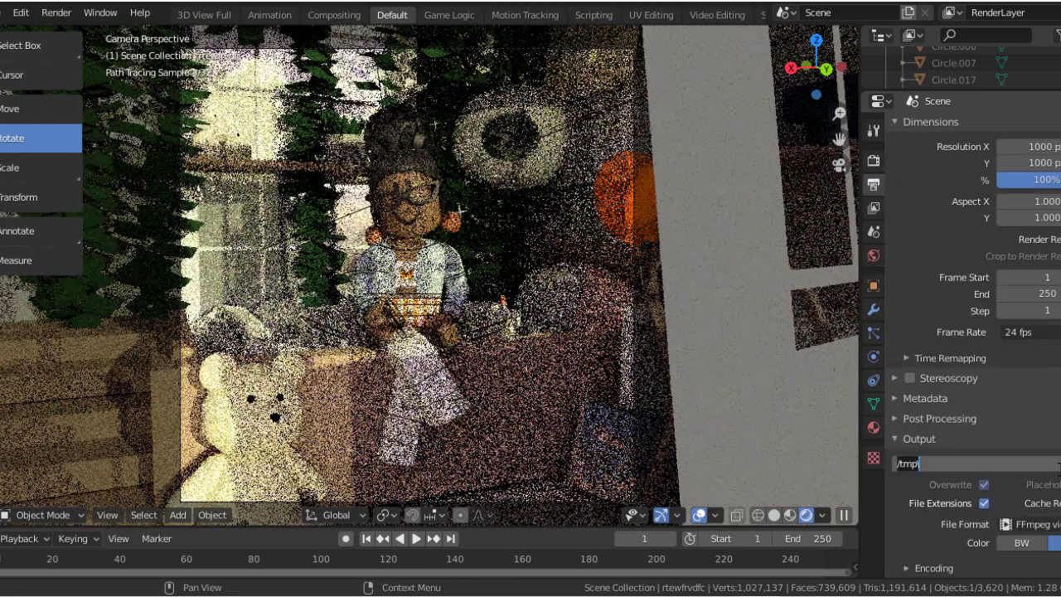
{"action": "type", "text": "render"}
{"action": "left_click", "coordinate": [1057, 464]}
{"action": "left_click", "coordinate": [741, 559]}
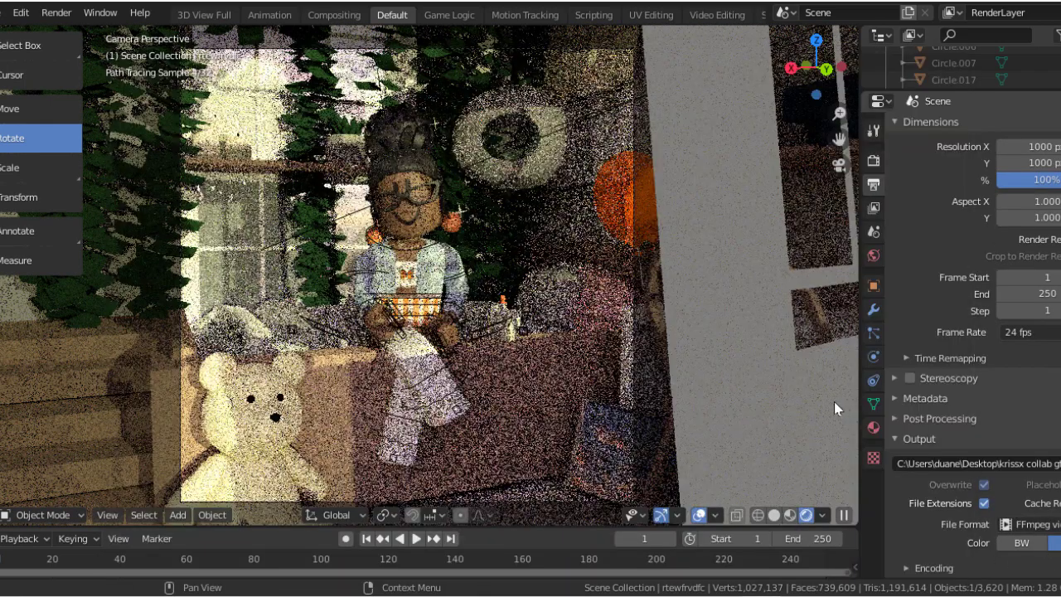
{"action": "left_click", "coordinate": [1027, 523]}
{"action": "left_click", "coordinate": [811, 431]}
{"action": "left_click", "coordinate": [872, 160]}
{"action": "left_click", "coordinate": [873, 184]}
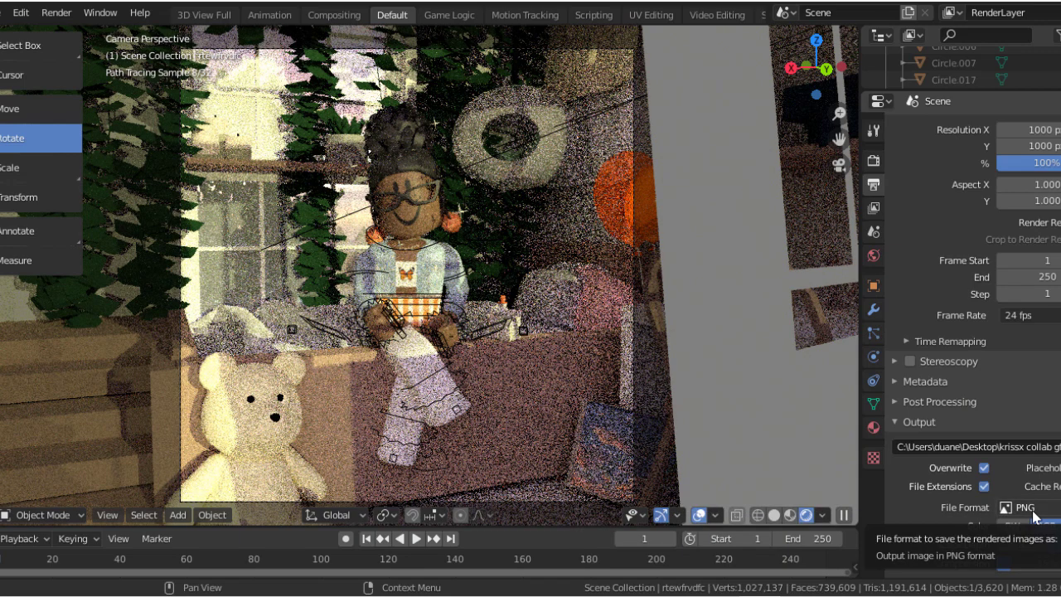
- Review the View Layer render passes in the Properties panel
{"action": "left_click", "coordinate": [873, 209]}
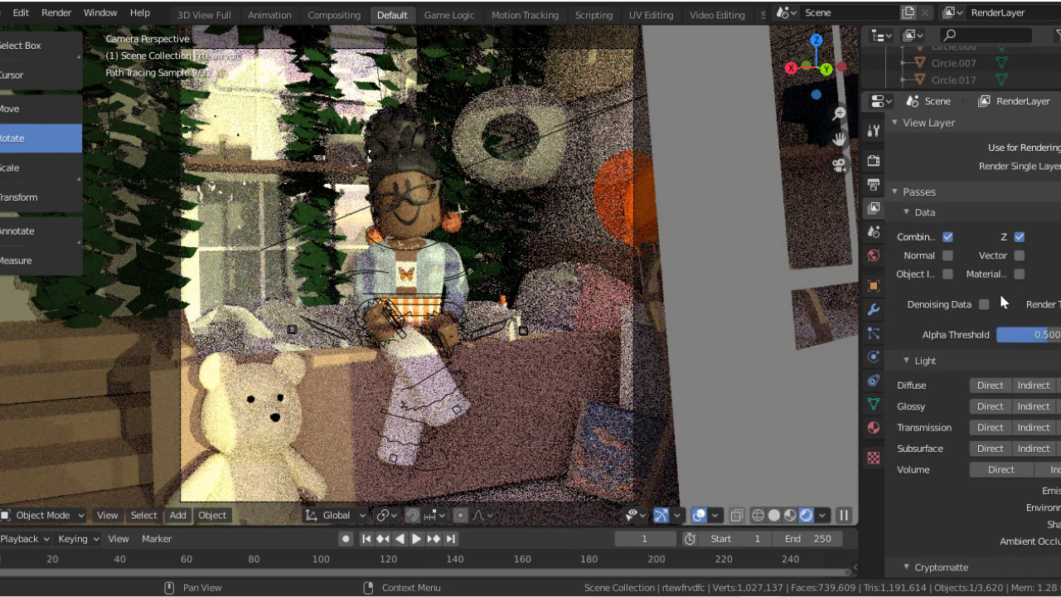
{"action": "scroll", "coordinate": [977, 464], "scroll_direction": "down", "scroll_amount": 1}
{"action": "scroll", "coordinate": [918, 571], "scroll_direction": "down", "scroll_amount": 5}
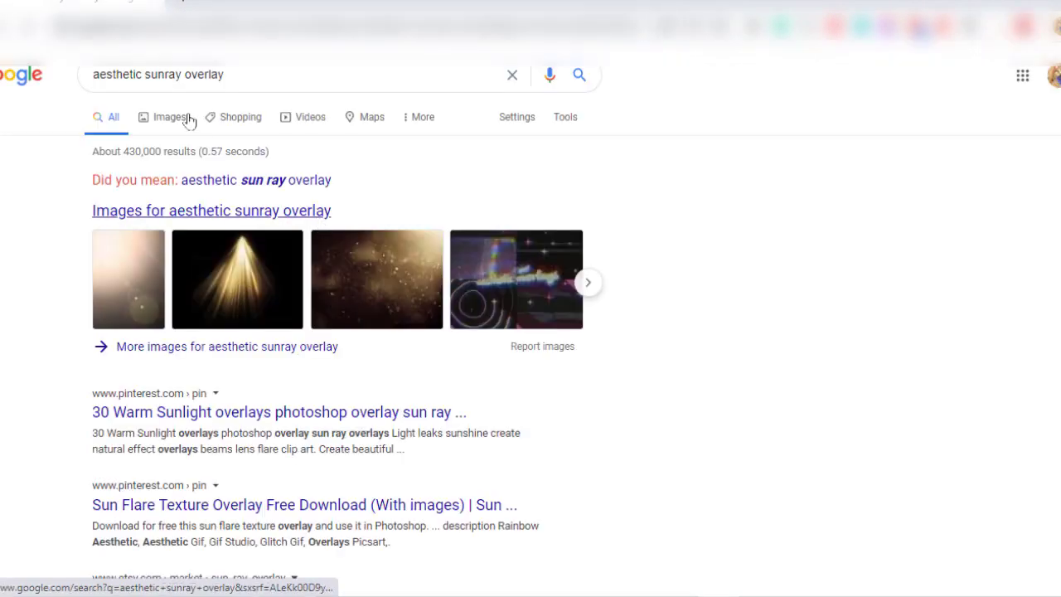
- Browse Google image results for 'aesthetic sunray overlay'
{"action": "left_click", "coordinate": [176, 116]}
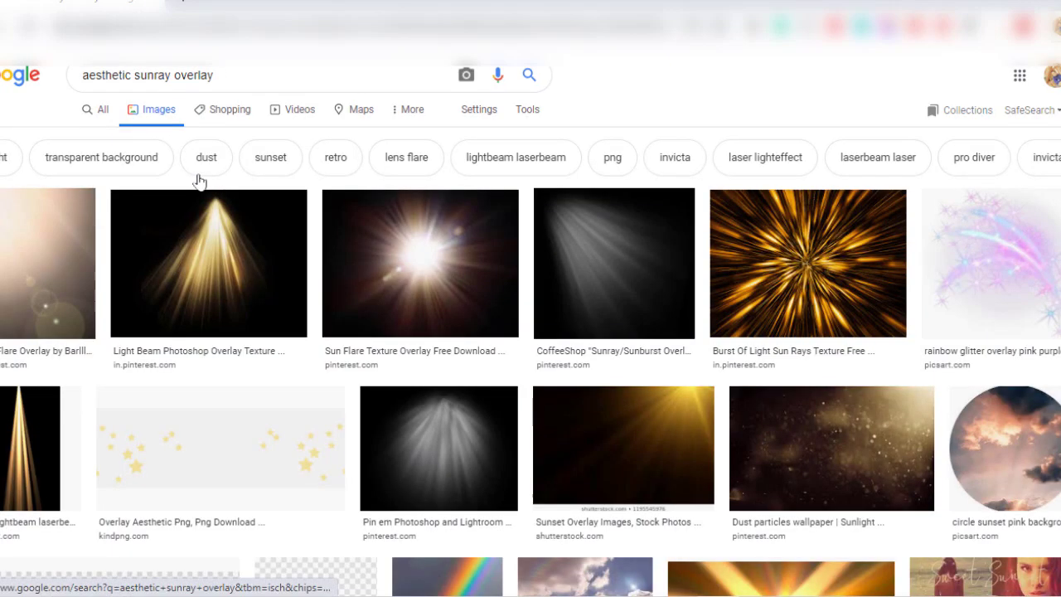
{"action": "scroll", "coordinate": [273, 298], "scroll_direction": "down", "scroll_amount": 3}
{"action": "scroll", "coordinate": [330, 414], "scroll_direction": "down", "scroll_amount": 2}
{"action": "scroll", "coordinate": [330, 414], "scroll_direction": "down", "scroll_amount": 3}
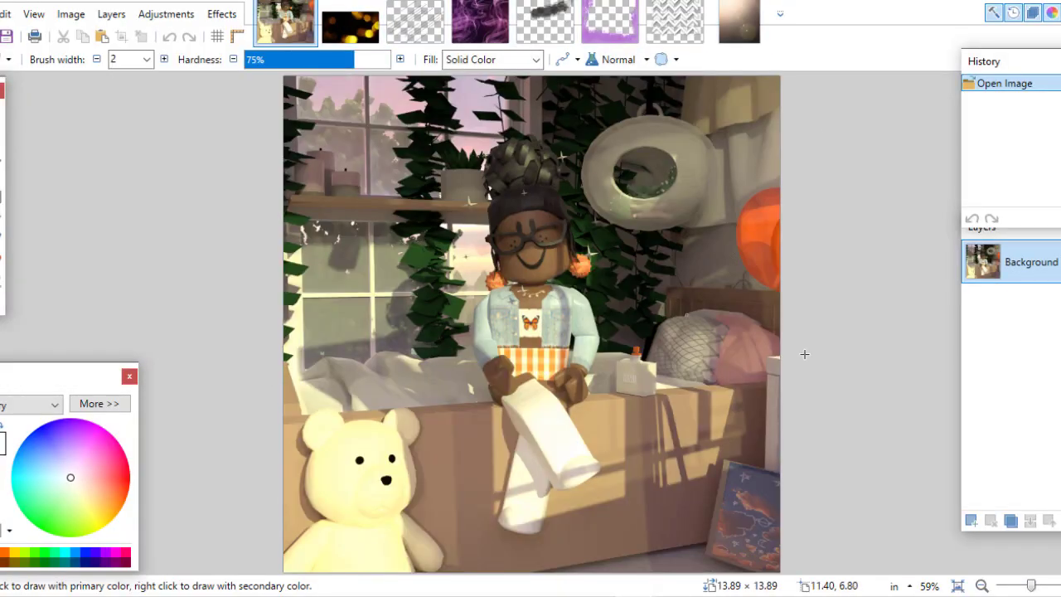
- Add a new empty layer, set the Paintbrush width to 7 and expand the colour settings
{"action": "key", "text": "ctrl+shift+n"}
{"action": "left_click", "coordinate": [147, 59]}
{"action": "left_click", "coordinate": [132, 149]}
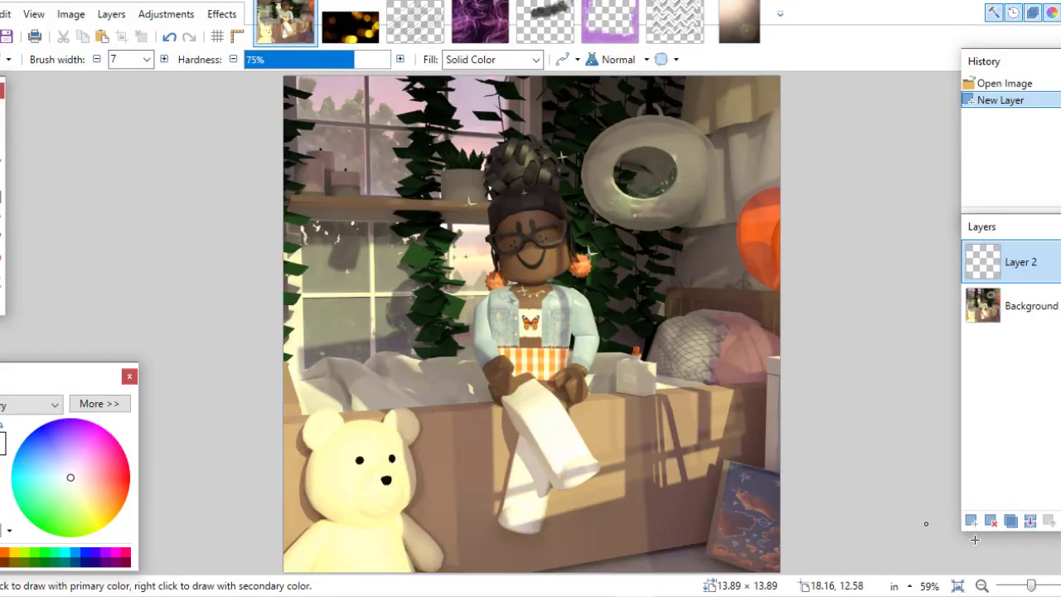
{"action": "scroll", "coordinate": [497, 331], "scroll_direction": "up", "scroll_amount": 2, "text": "ctrl"}
{"action": "scroll", "coordinate": [497, 332], "scroll_direction": "up", "scroll_amount": 2, "text": "ctrl"}
{"action": "left_click", "coordinate": [97, 388]}
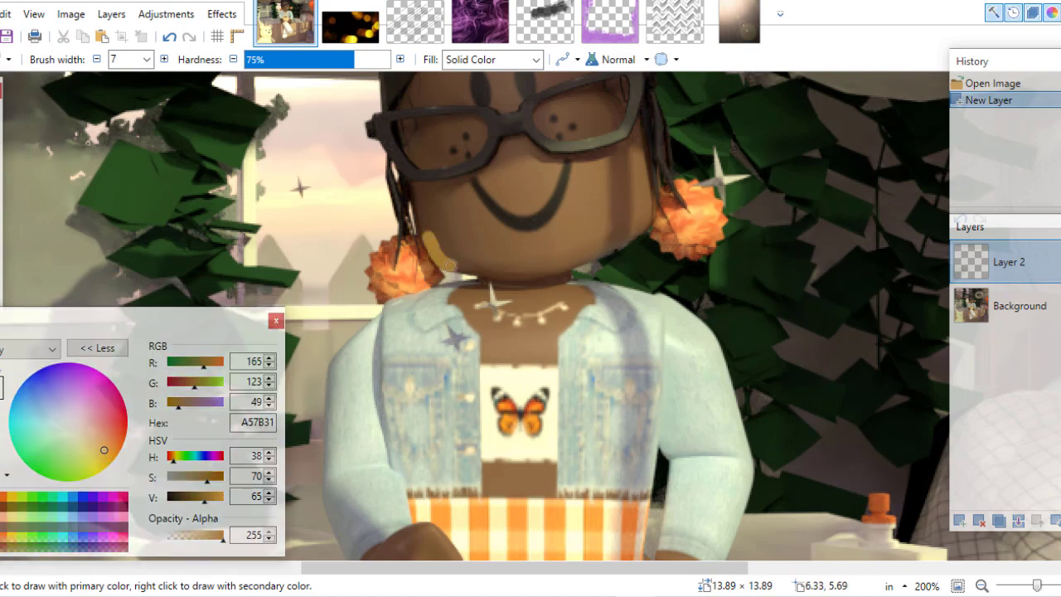
- Undo the stroke near the collar and repaint a golden A57B31 stroke there
{"action": "key", "text": "ctrl+z"}
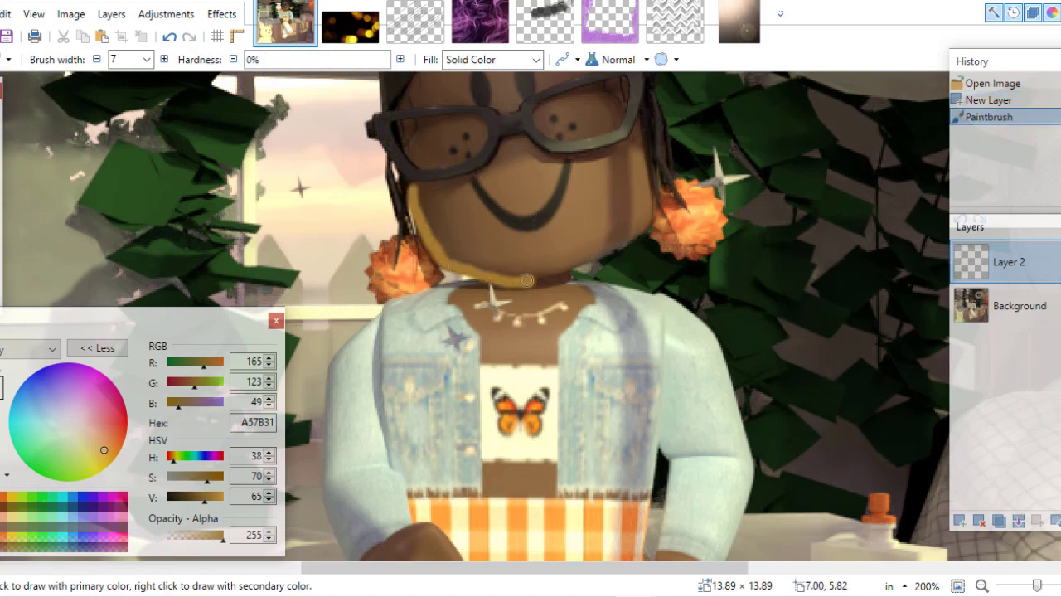
{"action": "scroll", "coordinate": [414, 189], "scroll_direction": "down", "scroll_amount": 3}
{"action": "scroll", "coordinate": [414, 189], "scroll_direction": "down", "scroll_amount": 1}
{"action": "left_click_drag", "start_coordinate": [385, 331], "coordinate": [406, 373]}
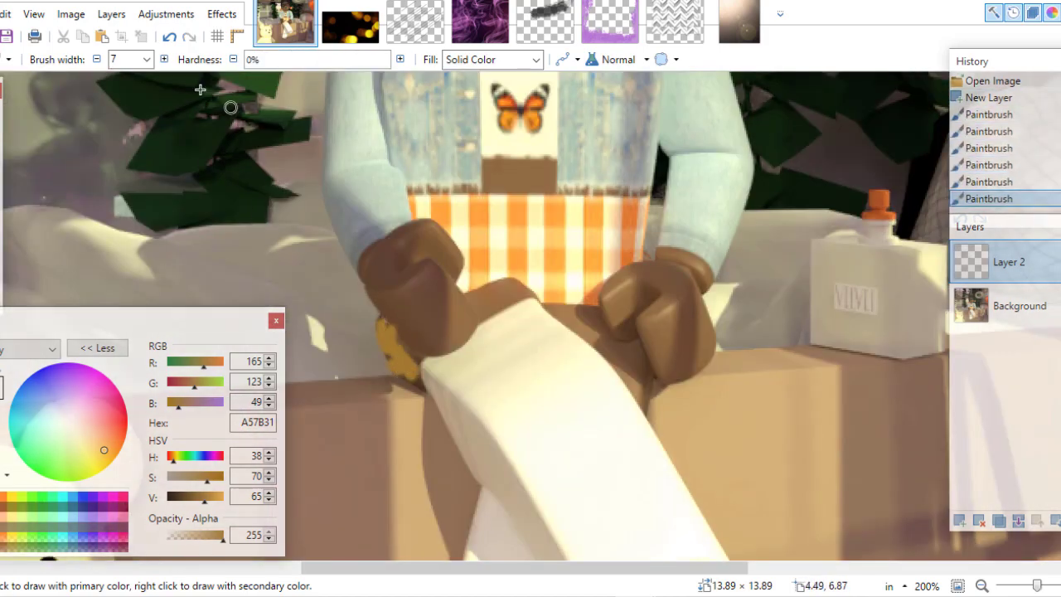
- Switch to brush width 13 and paint golden strokes along the head and hair
{"action": "left_click", "coordinate": [147, 58]}
{"action": "left_click", "coordinate": [130, 154]}
{"action": "scroll", "coordinate": [513, 220], "scroll_direction": "down", "scroll_amount": 5}
{"action": "scroll", "coordinate": [574, 351], "scroll_direction": "up", "scroll_amount": 5}
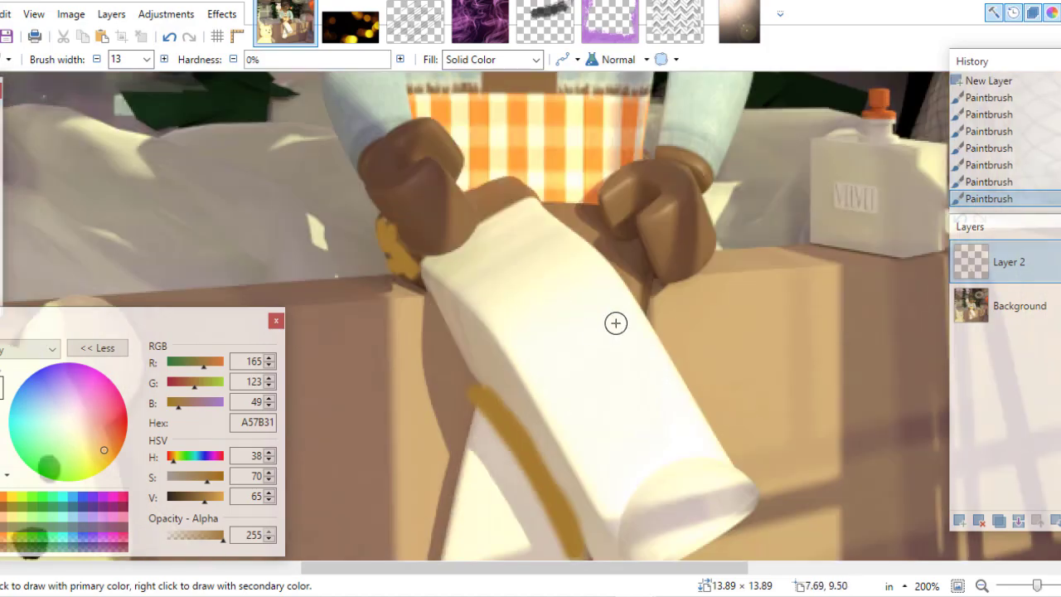
{"action": "scroll", "coordinate": [616, 319], "scroll_direction": "up", "scroll_amount": 1}
{"action": "scroll", "coordinate": [622, 443], "scroll_direction": "up", "scroll_amount": 4}
{"action": "scroll", "coordinate": [580, 331], "scroll_direction": "up", "scroll_amount": 3}
{"action": "left_click_drag", "start_coordinate": [514, 240], "coordinate": [561, 243]}
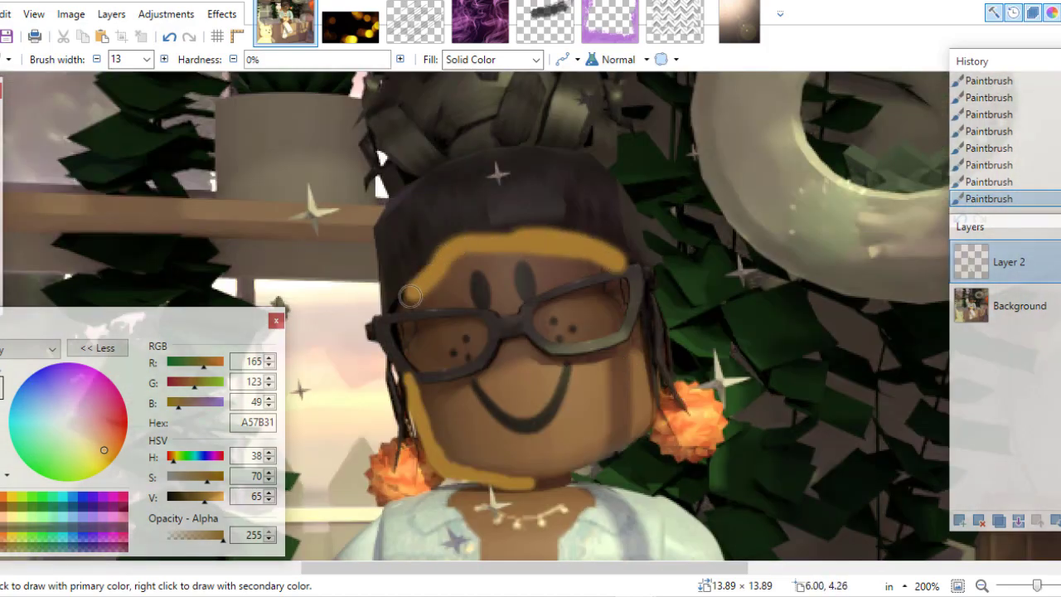
{"action": "scroll", "coordinate": [455, 249], "scroll_direction": "up", "scroll_amount": 2}
{"action": "left_click_drag", "start_coordinate": [524, 176], "coordinate": [503, 201]}
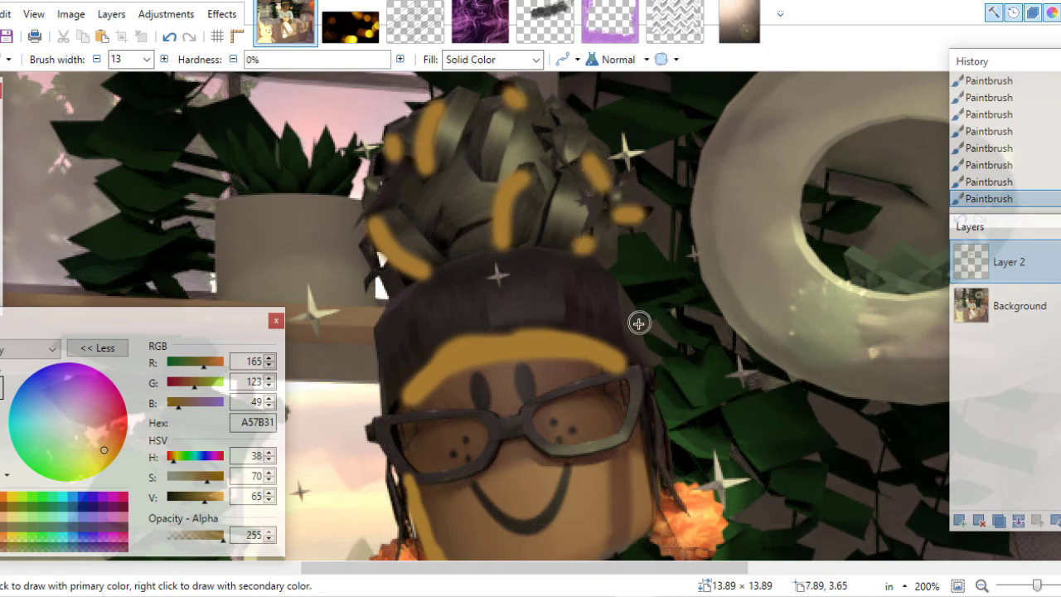
- Paint golden A57B31 strokes down the jacket and around the foot's cuff
{"action": "scroll", "coordinate": [630, 290], "scroll_direction": "down", "scroll_amount": 5}
{"action": "scroll", "coordinate": [628, 252], "scroll_direction": "down", "scroll_amount": 2}
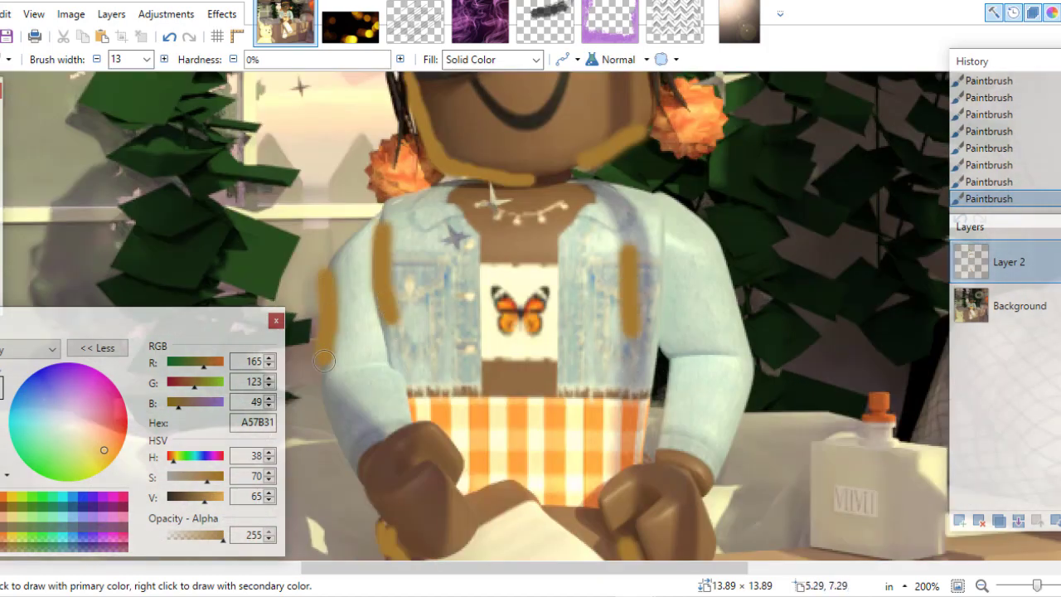
{"action": "scroll", "coordinate": [324, 360], "scroll_direction": "down", "scroll_amount": 5}
{"action": "scroll", "coordinate": [611, 438], "scroll_direction": "down", "scroll_amount": 1}
{"action": "left_click_drag", "start_coordinate": [471, 98], "coordinate": [424, 285]}
{"action": "scroll", "coordinate": [520, 420], "scroll_direction": "up", "scroll_amount": 3}
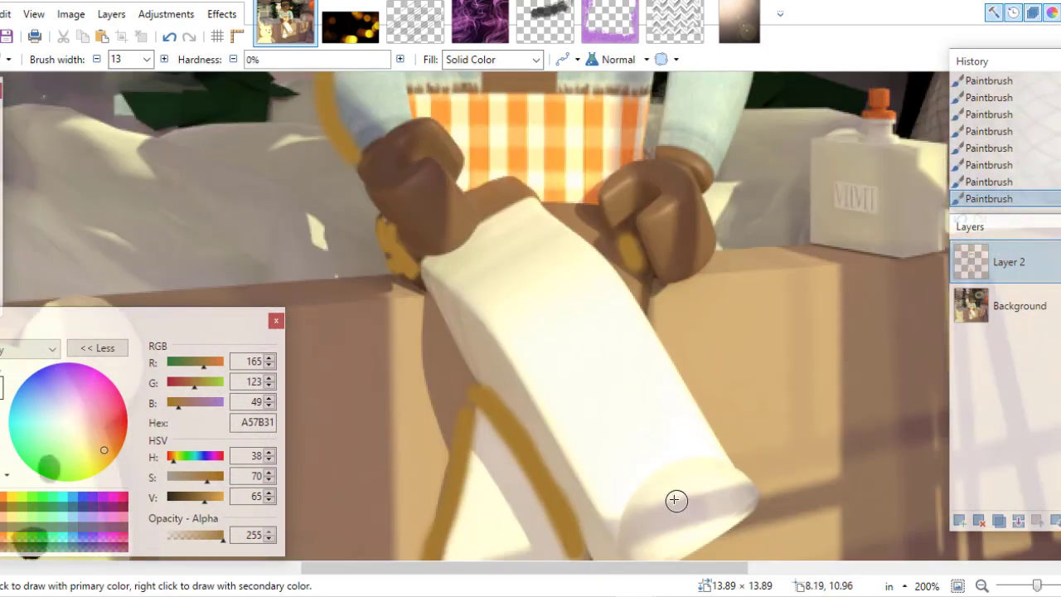
{"action": "scroll", "coordinate": [675, 502], "scroll_direction": "down", "scroll_amount": 2}
{"action": "left_click_drag", "start_coordinate": [629, 469], "coordinate": [736, 352]}
{"action": "scroll", "coordinate": [736, 352], "scroll_direction": "down", "scroll_amount": 2}
{"action": "scroll", "coordinate": [547, 348], "scroll_direction": "up", "scroll_amount": 5}
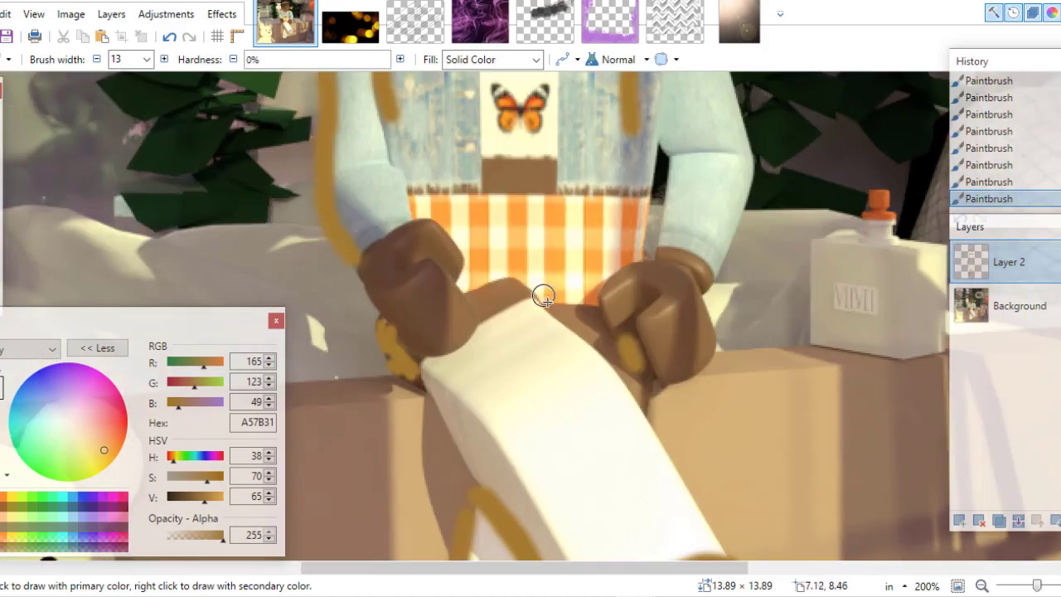
{"action": "scroll", "coordinate": [660, 232], "scroll_direction": "up", "scroll_amount": 2}
- Apply a Gaussian Blur with radius about 15 to the golden strokes
{"action": "left_click_drag", "start_coordinate": [661, 234], "coordinate": [627, 383]}
{"action": "scroll", "coordinate": [628, 383], "scroll_direction": "up", "scroll_amount": 3}
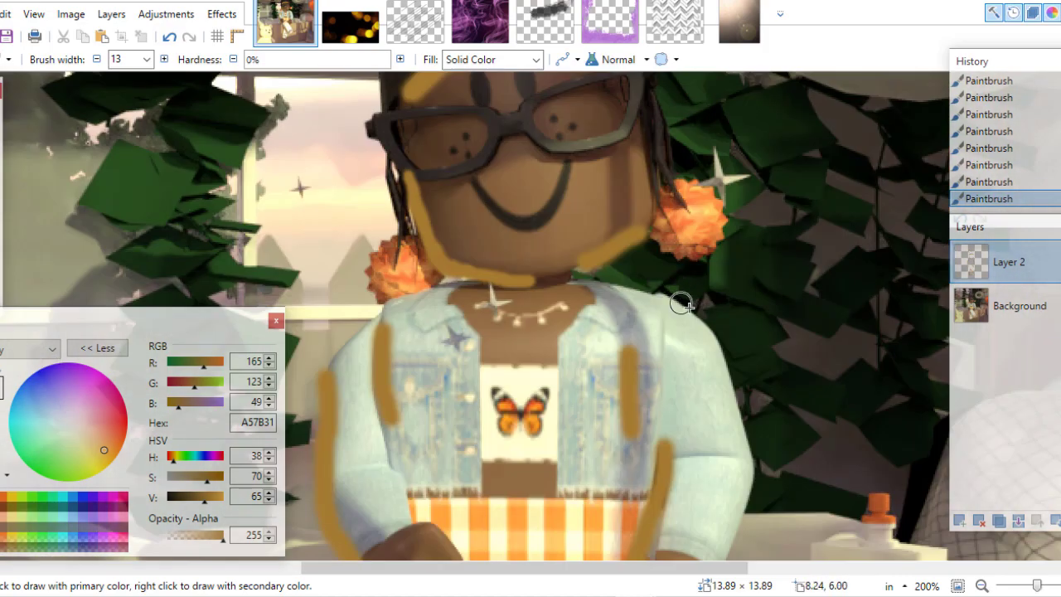
{"action": "scroll", "coordinate": [628, 383], "scroll_direction": "down", "scroll_amount": 3}
{"action": "scroll", "coordinate": [485, 255], "scroll_direction": "down", "scroll_amount": 5, "text": "ctrl"}
{"action": "left_click", "coordinate": [222, 14]}
{"action": "left_click", "coordinate": [383, 106]}
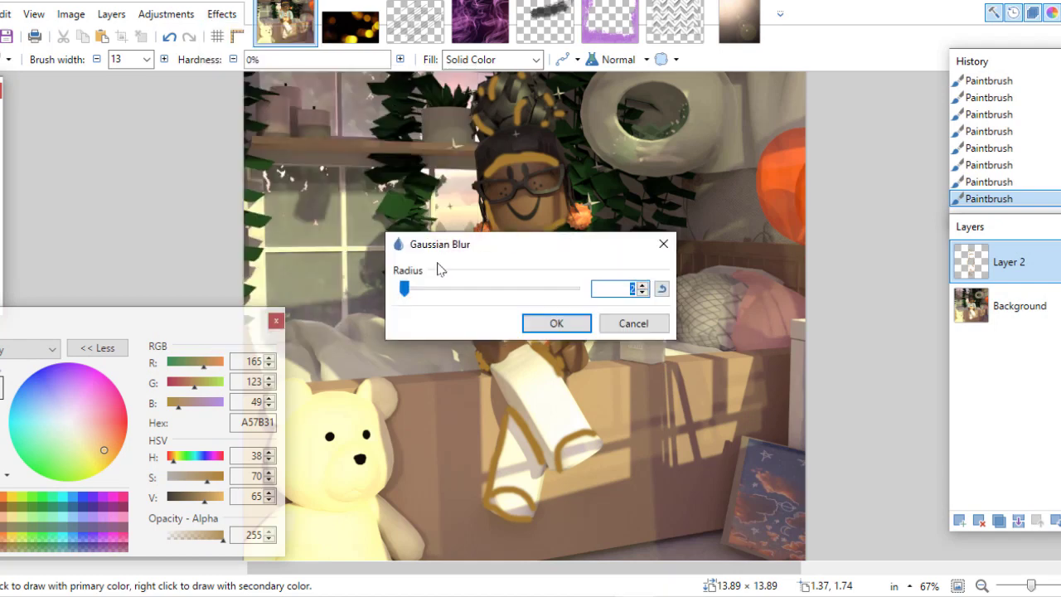
{"action": "left_click", "coordinate": [642, 285]}
{"action": "left_click_drag", "start_coordinate": [516, 253], "coordinate": [859, 256]}
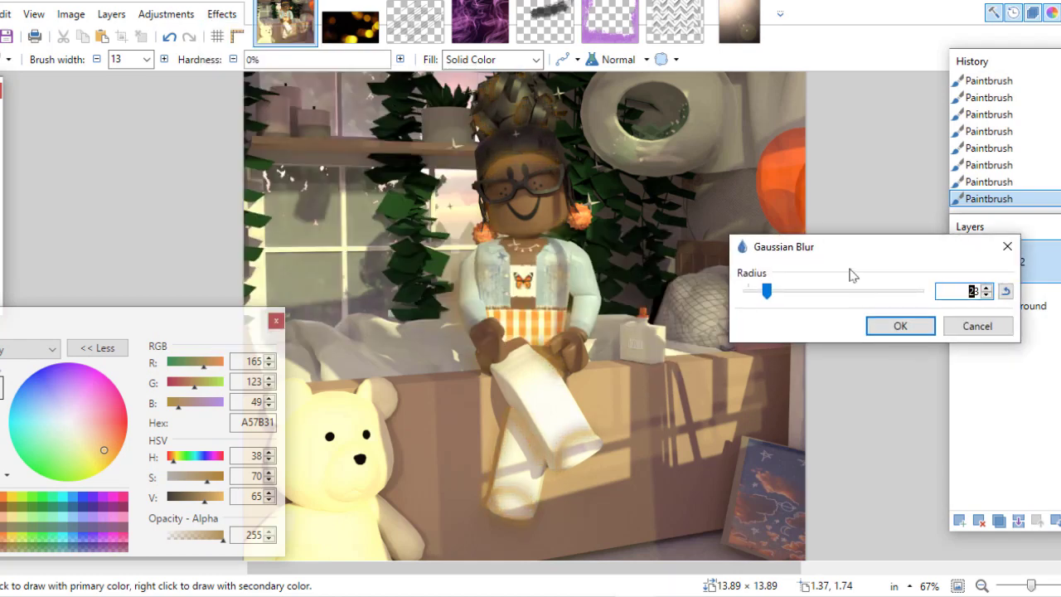
{"action": "left_click", "coordinate": [897, 326]}
- Darken the blurred strokes to Lightness -41 with Hue/Saturation
{"action": "left_click", "coordinate": [166, 14]}
{"action": "left_click", "coordinate": [182, 116]}
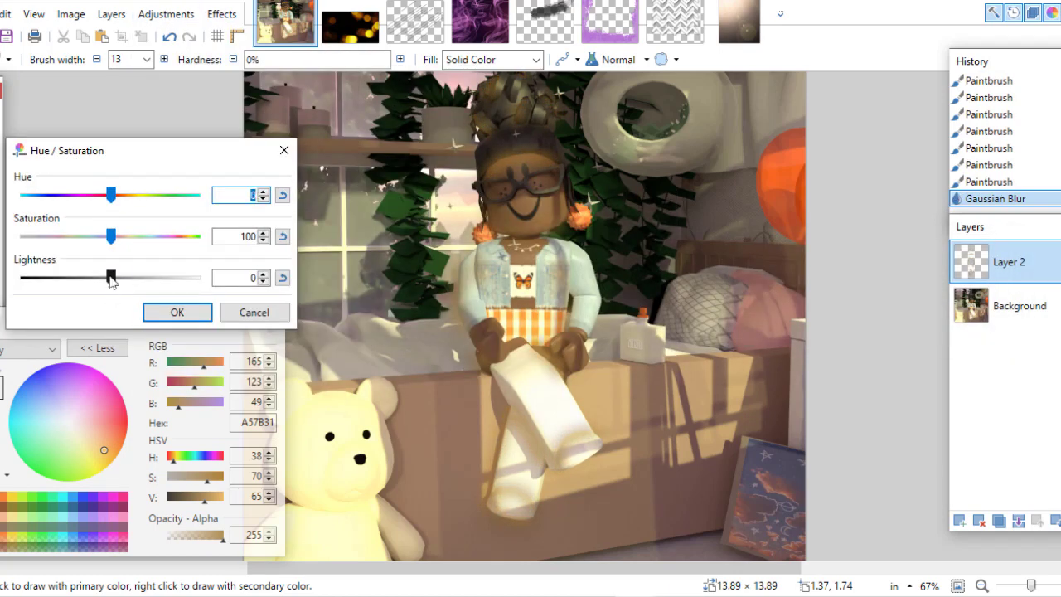
{"action": "left_click_drag", "start_coordinate": [111, 277], "coordinate": [73, 284]}
{"action": "left_click", "coordinate": [176, 311]}
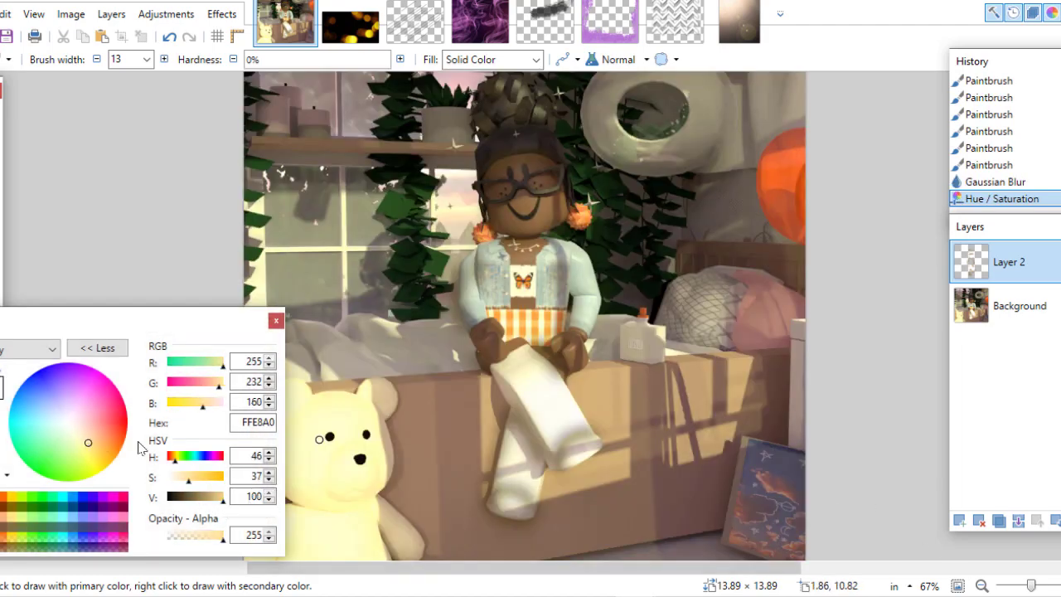
- Switch to pale yellow FFCE6D and paint outline strokes around the face
{"action": "left_click", "coordinate": [98, 446]}
{"action": "scroll", "coordinate": [528, 178], "scroll_direction": "up", "scroll_amount": 5, "text": "ctrl"}
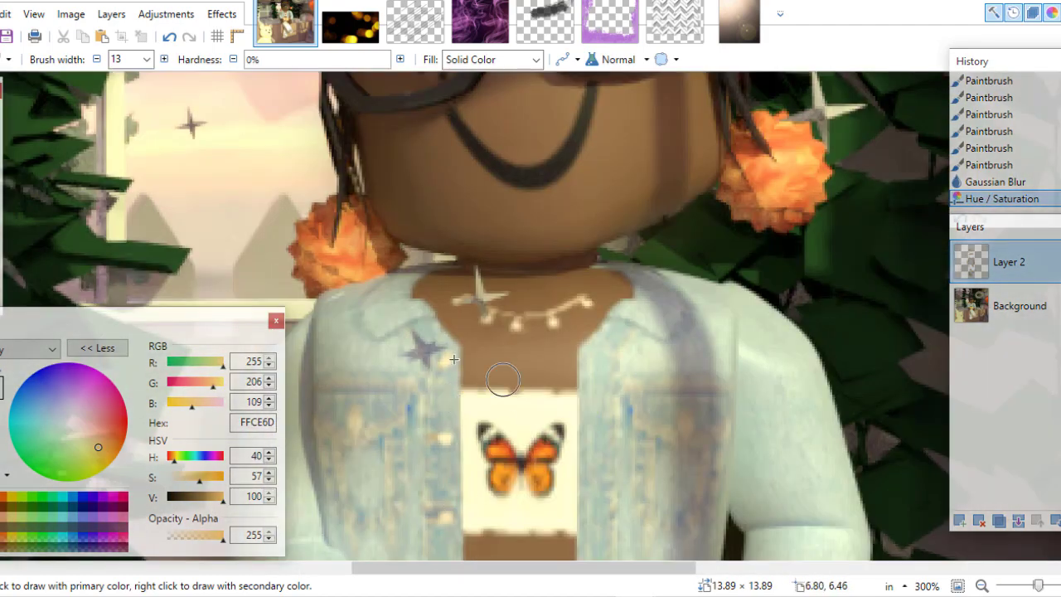
{"action": "mouse_move", "coordinate": [512, 451]}
{"action": "left_mouse_down"}
{"action": "mouse_move", "coordinate": [497, 431]}
{"action": "mouse_move", "coordinate": [643, 287]}
{"action": "mouse_move", "coordinate": [515, 451]}
{"action": "left_mouse_up"}
{"action": "scroll", "coordinate": [715, 272], "scroll_direction": "down", "scroll_amount": 3}
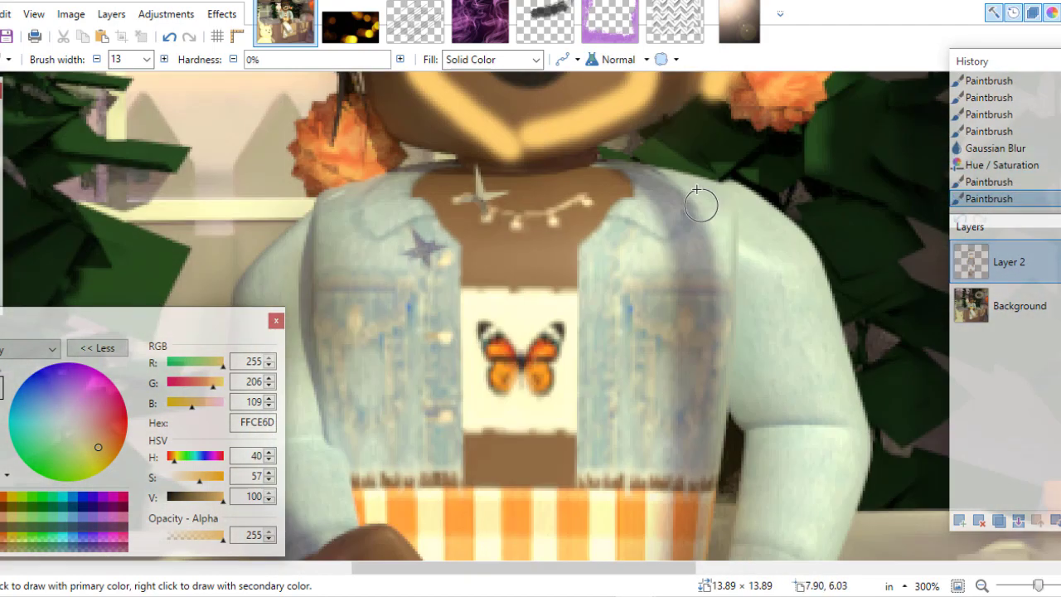
{"action": "left_click_drag", "start_coordinate": [734, 354], "coordinate": [754, 499]}
{"action": "left_click_drag", "start_coordinate": [611, 214], "coordinate": [574, 406]}
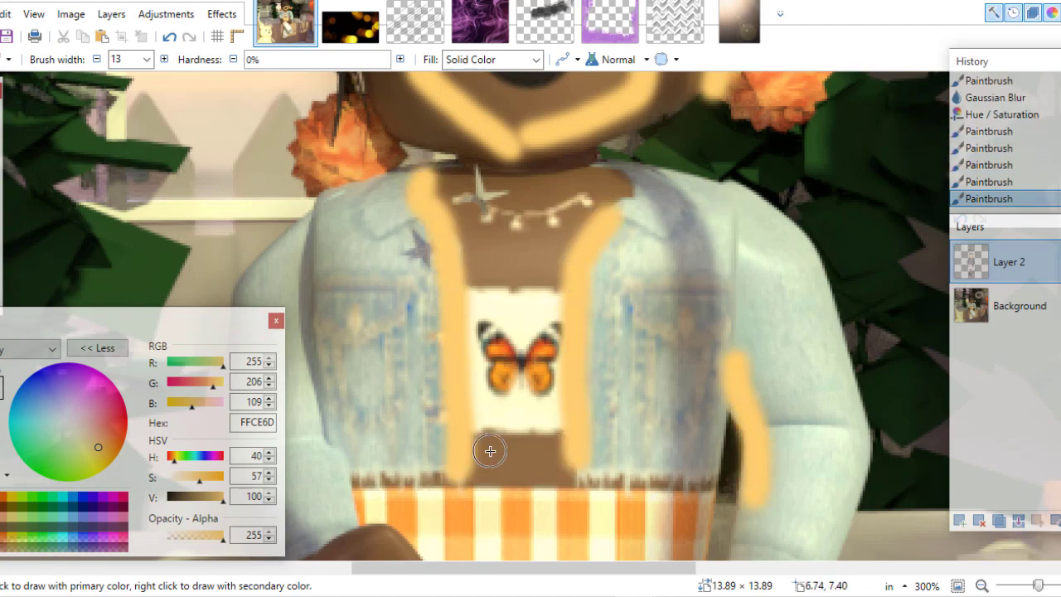
{"action": "left_click_drag", "start_coordinate": [490, 451], "coordinate": [567, 439]}
{"action": "scroll", "coordinate": [537, 256], "scroll_direction": "down", "scroll_amount": 5}
{"action": "scroll", "coordinate": [737, 417], "scroll_direction": "down", "scroll_amount": 3}
- Paint pale yellow highlights along the white leg, the foot's cuff and the jacket's left edge
{"action": "left_click_drag", "start_coordinate": [700, 501], "coordinate": [807, 450]}
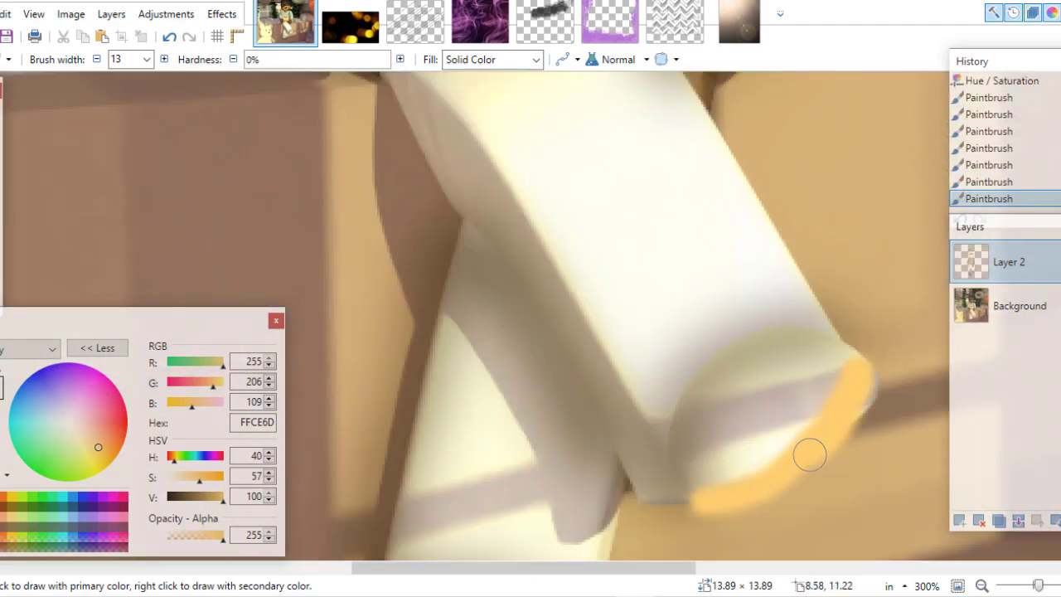
{"action": "scroll", "coordinate": [807, 450], "scroll_direction": "up", "scroll_amount": 2}
{"action": "left_click_drag", "start_coordinate": [655, 278], "coordinate": [658, 450]}
{"action": "scroll", "coordinate": [658, 450], "scroll_direction": "down", "scroll_amount": 3}
{"action": "left_click_drag", "start_coordinate": [479, 236], "coordinate": [478, 431]}
{"action": "scroll", "coordinate": [478, 431], "scroll_direction": "down", "scroll_amount": 2}
{"action": "left_click_drag", "start_coordinate": [414, 222], "coordinate": [422, 307]}
{"action": "scroll", "coordinate": [611, 384], "scroll_direction": "up", "scroll_amount": 2}
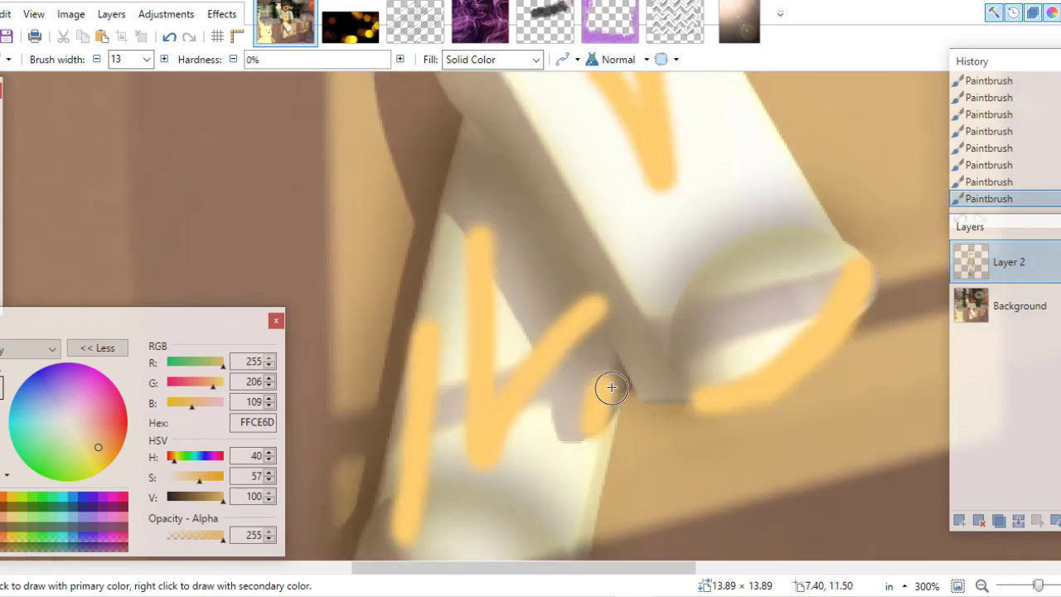
{"action": "scroll", "coordinate": [776, 338], "scroll_direction": "up", "scroll_amount": 10}
{"action": "scroll", "coordinate": [503, 357], "scroll_direction": "down", "scroll_amount": 3}
{"action": "left_click_drag", "start_coordinate": [296, 156], "coordinate": [304, 472]}
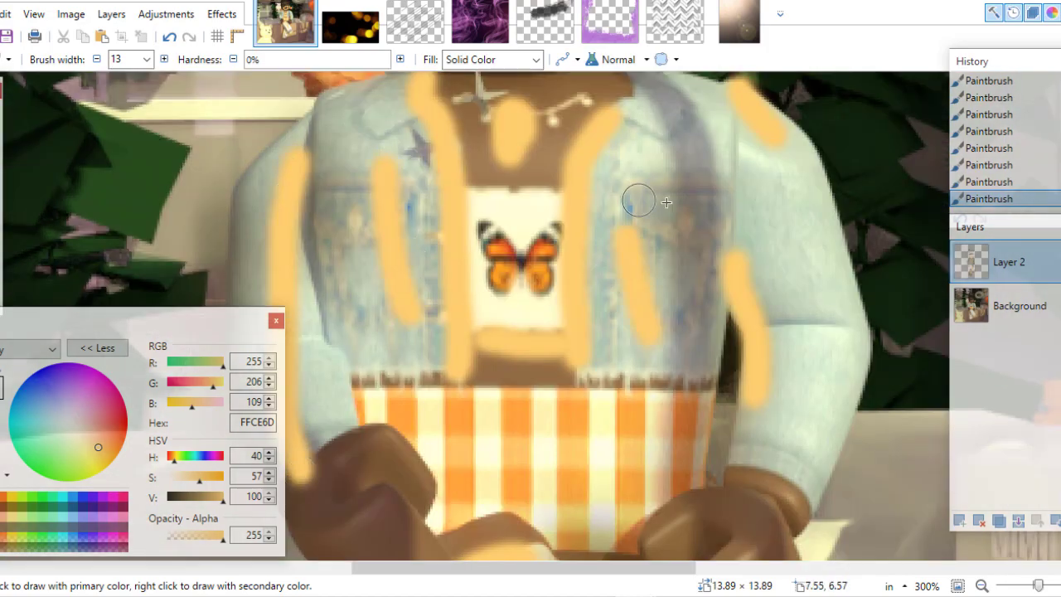
{"action": "scroll", "coordinate": [662, 334], "scroll_direction": "up", "scroll_amount": 5}
{"action": "scroll", "coordinate": [560, 399], "scroll_direction": "down", "scroll_amount": 1}
{"action": "left_click_drag", "start_coordinate": [338, 330], "coordinate": [362, 391]}
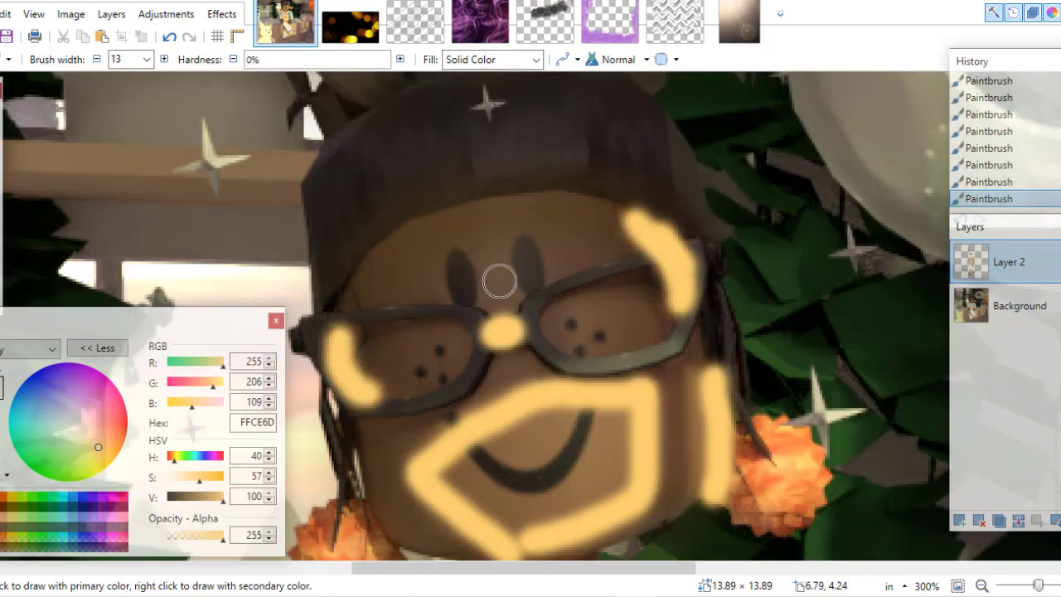
{"action": "scroll", "coordinate": [439, 269], "scroll_direction": "up", "scroll_amount": 5}
- Add several pale yellow highlight strokes across the hair, undoing one
{"action": "left_click_drag", "start_coordinate": [480, 294], "coordinate": [432, 404]}
{"action": "left_click_drag", "start_coordinate": [568, 352], "coordinate": [543, 435]}
{"action": "left_click_drag", "start_coordinate": [535, 299], "coordinate": [507, 356]}
{"action": "left_click_drag", "start_coordinate": [327, 419], "coordinate": [402, 488]}
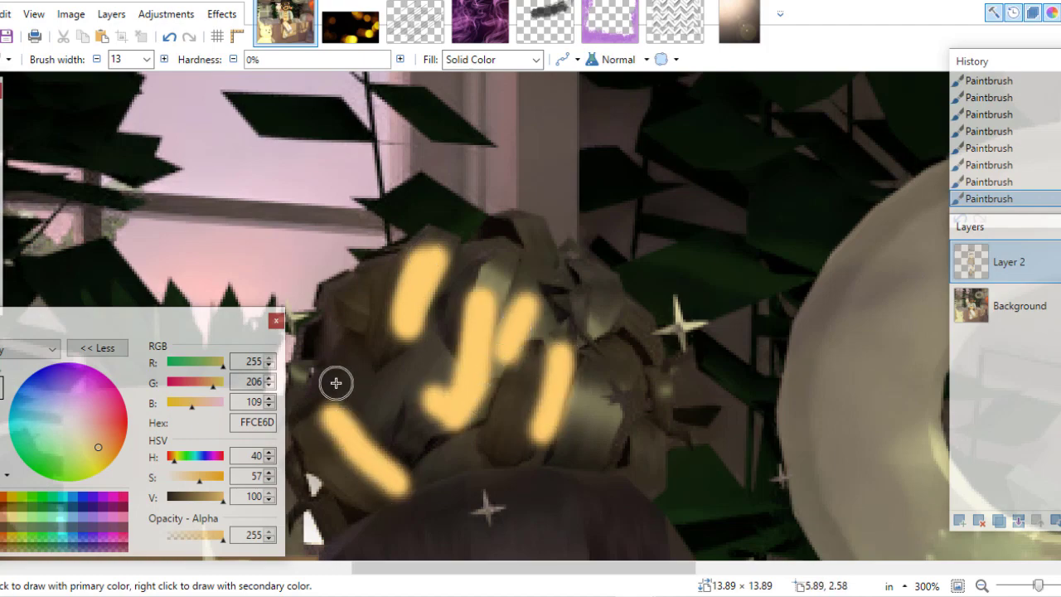
{"action": "left_click_drag", "start_coordinate": [641, 352], "coordinate": [655, 390]}
{"action": "scroll", "coordinate": [658, 331], "scroll_direction": "down", "scroll_amount": 2}
{"action": "left_click_drag", "start_coordinate": [663, 331], "coordinate": [678, 426]}
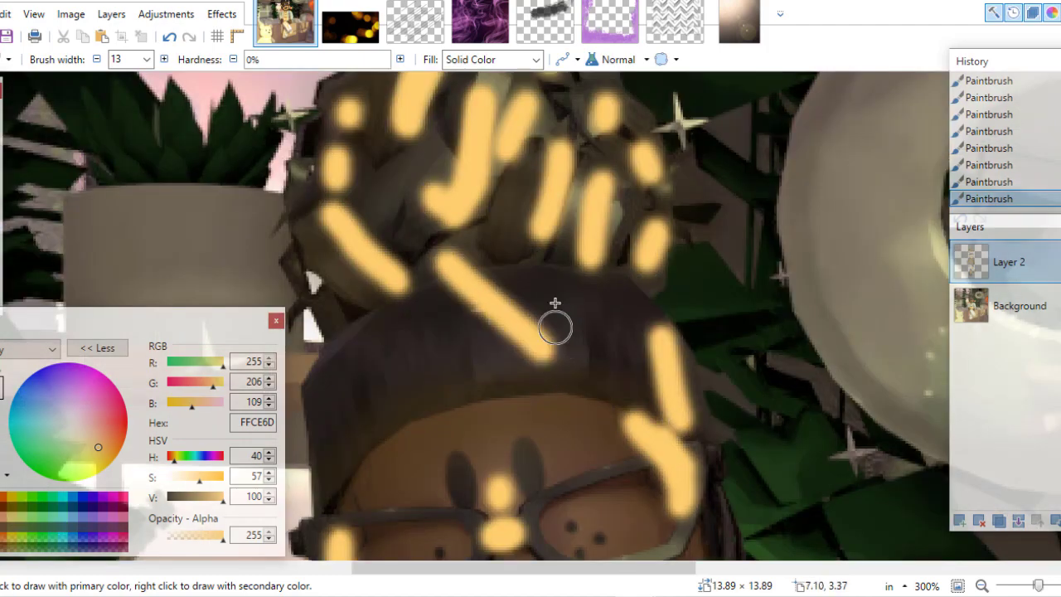
{"action": "key", "text": "ctrl+z"}
{"action": "left_click_drag", "start_coordinate": [538, 315], "coordinate": [543, 353]}
{"action": "left_click_drag", "start_coordinate": [422, 352], "coordinate": [433, 383]}
{"action": "scroll", "coordinate": [680, 192], "scroll_direction": "down", "scroll_amount": 2}
{"action": "scroll", "coordinate": [632, 260], "scroll_direction": "down", "scroll_amount": 4}
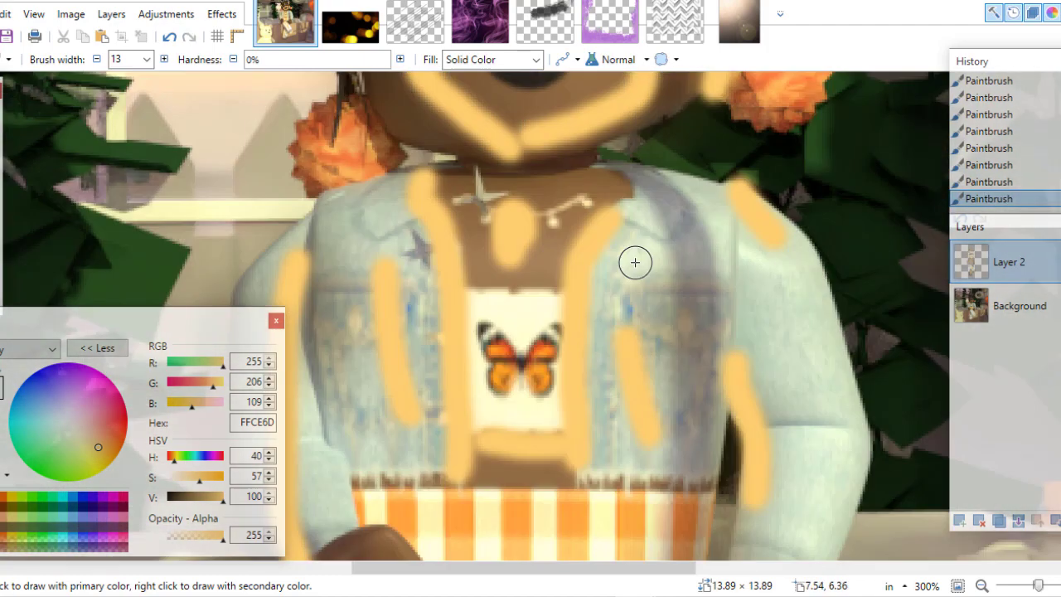
{"action": "scroll", "coordinate": [394, 180], "scroll_direction": "down", "scroll_amount": 4}
- Stroke glow around the fingers, then undo the hand, face and leg strokes
{"action": "left_click_drag", "start_coordinate": [660, 263], "coordinate": [663, 300]}
{"action": "left_click_drag", "start_coordinate": [696, 277], "coordinate": [748, 234]}
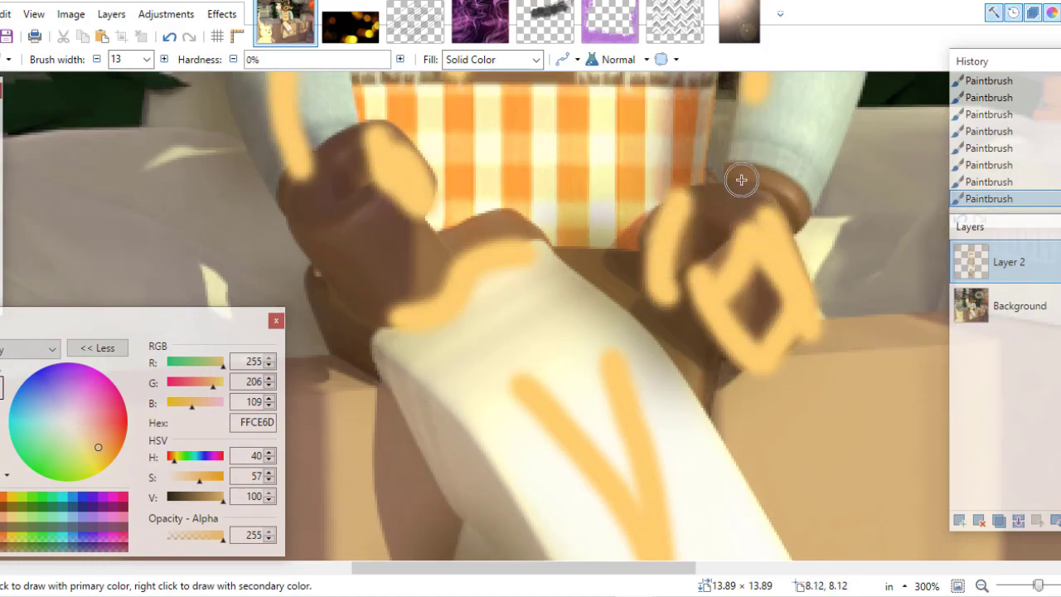
{"action": "left_click", "coordinate": [983, 585]}
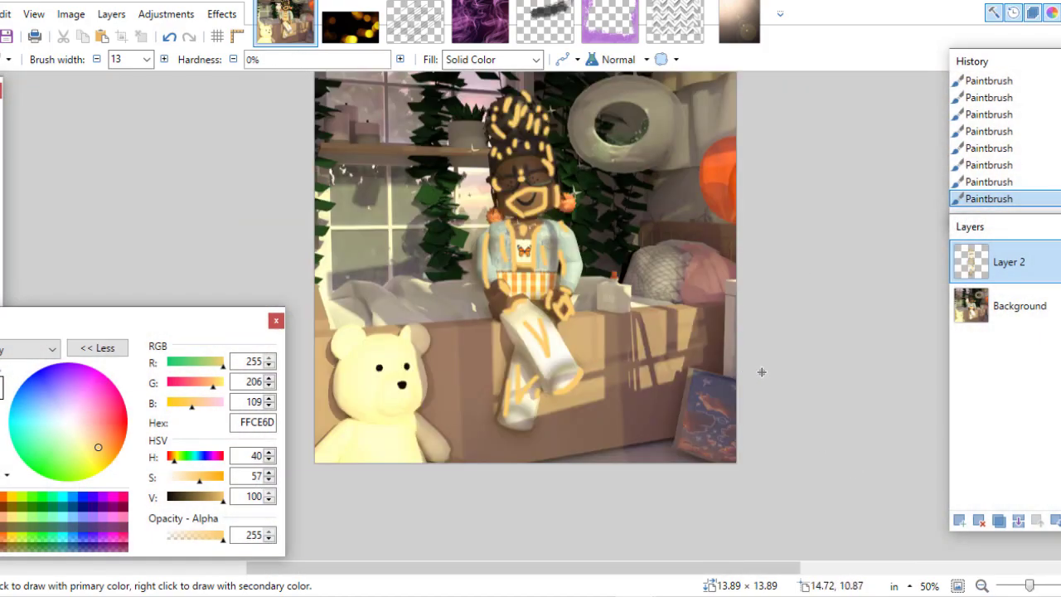
{"action": "key", "text": "ctrl+z"}
{"action": "key", "text": "ctrl+z"}
{"action": "key", "text": "ctrl+z"}
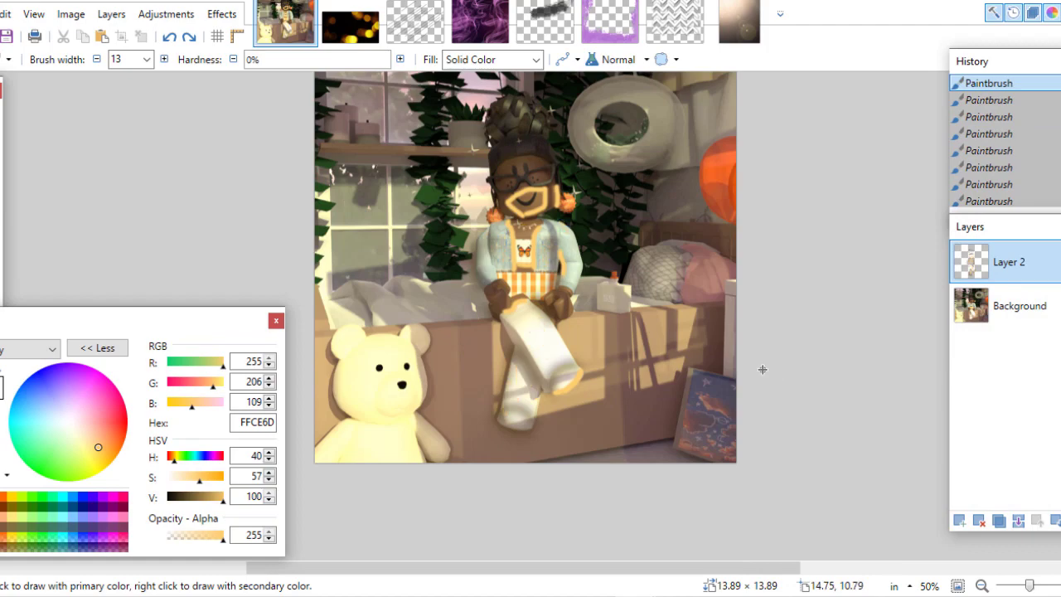
{"action": "key", "text": "ctrl+z"}
{"action": "key", "text": "ctrl+z"}
- Redo the Hue/Saturation adjustment and add a new empty Layer 3
{"action": "key", "text": "ctrl+y"}
{"action": "left_click", "coordinate": [958, 520]}
{"action": "scroll", "coordinate": [525, 258], "scroll_direction": "up", "scroll_amount": 3}
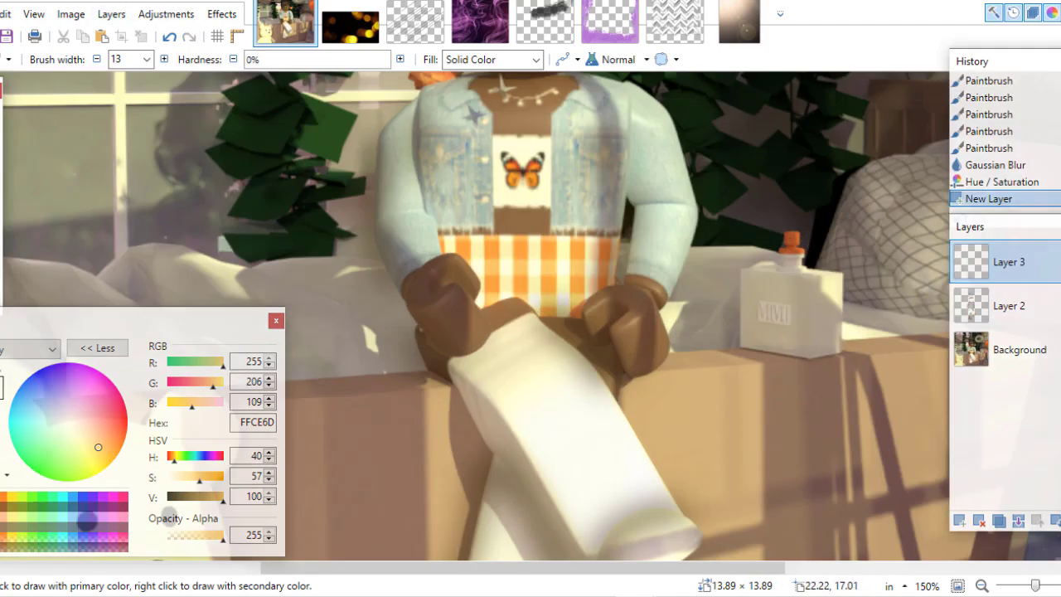
{"action": "scroll", "coordinate": [525, 258], "scroll_direction": "up", "scroll_amount": 1}
- Paint pale yellow strokes up both jacket edges and a dot at the glasses bridge
{"action": "left_click_drag", "start_coordinate": [452, 83], "coordinate": [497, 316]}
{"action": "left_click_drag", "start_coordinate": [564, 301], "coordinate": [570, 179]}
{"action": "left_click_drag", "start_coordinate": [572, 177], "coordinate": [590, 93]}
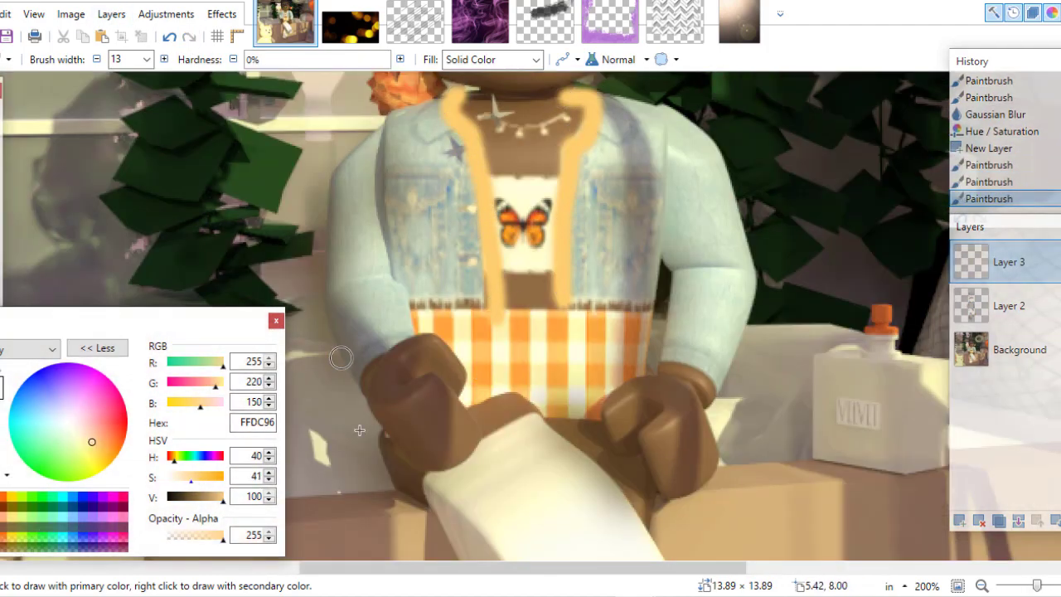
{"action": "scroll", "coordinate": [507, 265], "scroll_direction": "up", "scroll_amount": 3}
{"action": "left_click_drag", "start_coordinate": [571, 204], "coordinate": [572, 204]}
{"action": "key", "text": "ctrl+z"}
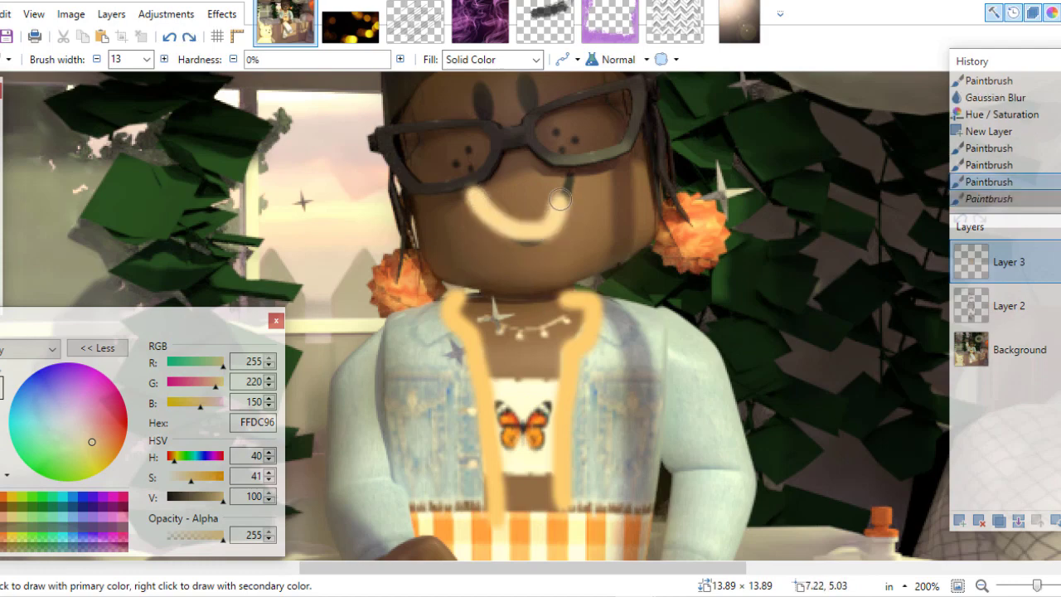
{"action": "scroll", "coordinate": [560, 200], "scroll_direction": "up", "scroll_amount": 2}
{"action": "left_click", "coordinate": [516, 238]}
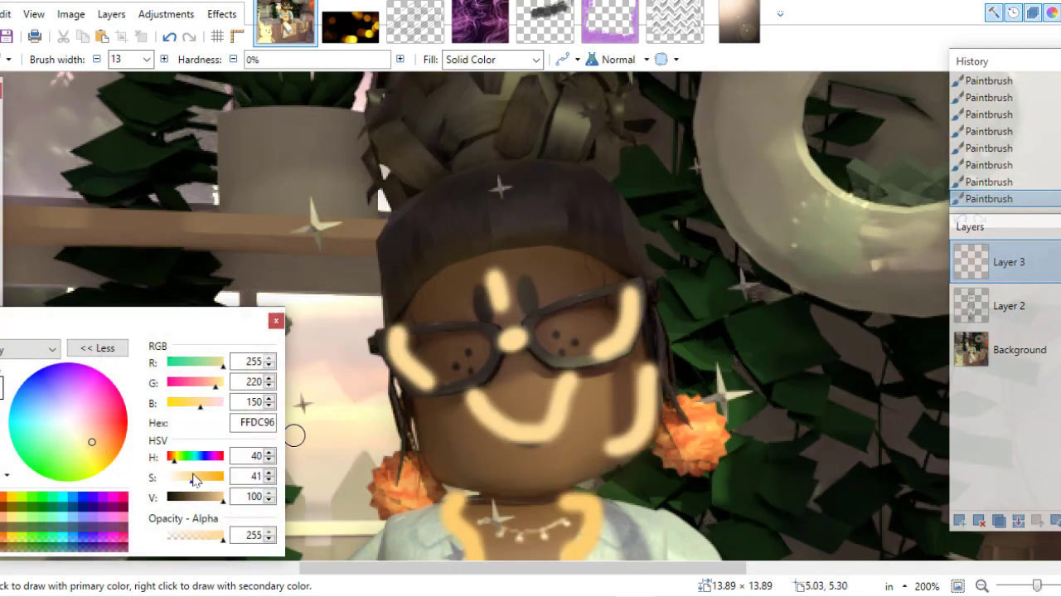
- Add more pale yellow rim-light strokes around the hands and white legs
{"action": "left_click_drag", "start_coordinate": [190, 476], "coordinate": [207, 476]}
{"action": "scroll", "coordinate": [391, 178], "scroll_direction": "down", "scroll_amount": 3}
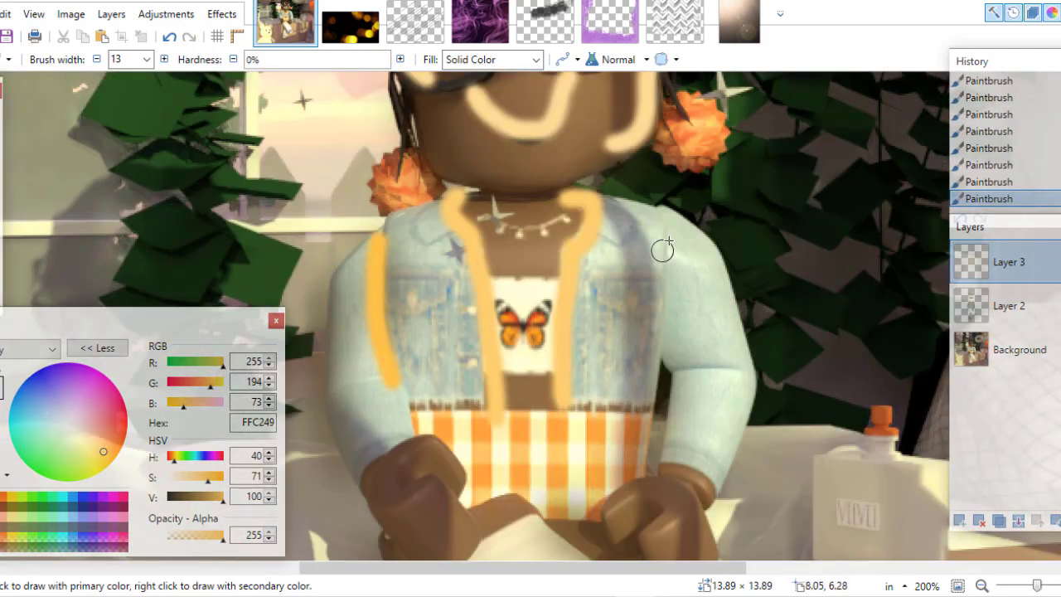
{"action": "scroll", "coordinate": [596, 382], "scroll_direction": "down", "scroll_amount": 4}
{"action": "scroll", "coordinate": [560, 195], "scroll_direction": "down", "scroll_amount": 5}
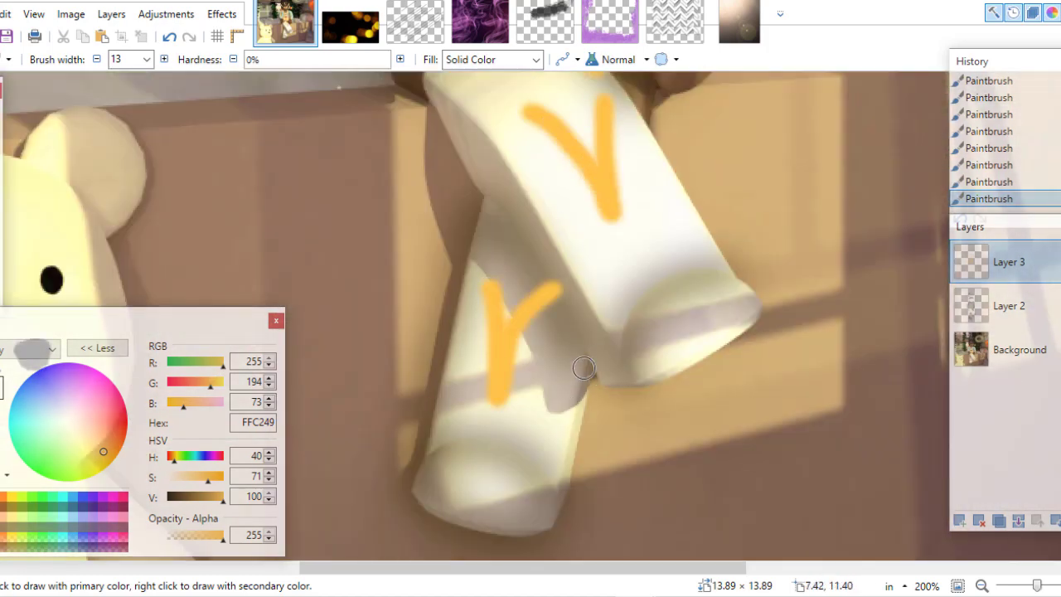
{"action": "left_click_drag", "start_coordinate": [582, 367], "coordinate": [567, 439]}
{"action": "left_click_drag", "start_coordinate": [207, 476], "coordinate": [193, 476]}
{"action": "left_click_drag", "start_coordinate": [650, 187], "coordinate": [692, 228]}
{"action": "scroll", "coordinate": [639, 284], "scroll_direction": "up", "scroll_amount": 5}
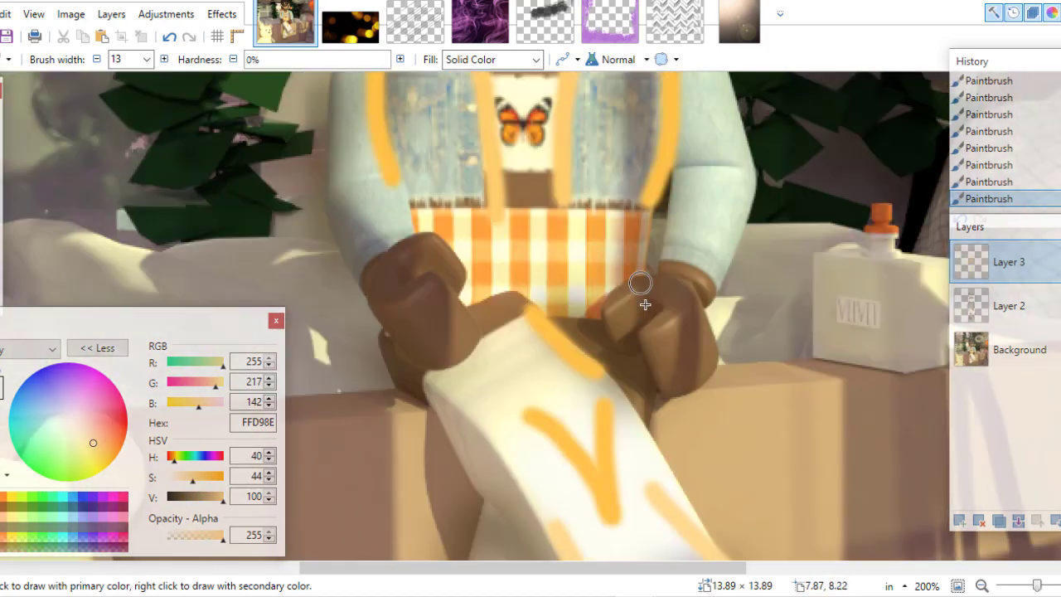
{"action": "left_click_drag", "start_coordinate": [672, 359], "coordinate": [655, 327]}
{"action": "scroll", "coordinate": [731, 257], "scroll_direction": "up", "scroll_amount": 2}
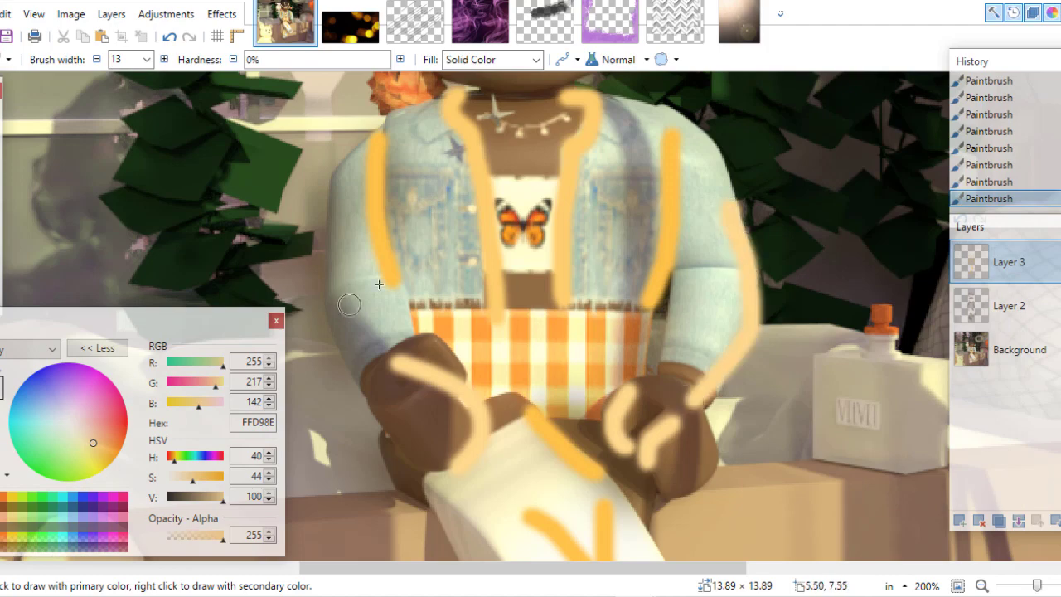
{"action": "scroll", "coordinate": [447, 295], "scroll_direction": "up", "scroll_amount": 2}
{"action": "scroll", "coordinate": [514, 301], "scroll_direction": "up", "scroll_amount": 4}
{"action": "scroll", "coordinate": [498, 261], "scroll_direction": "up", "scroll_amount": 3}
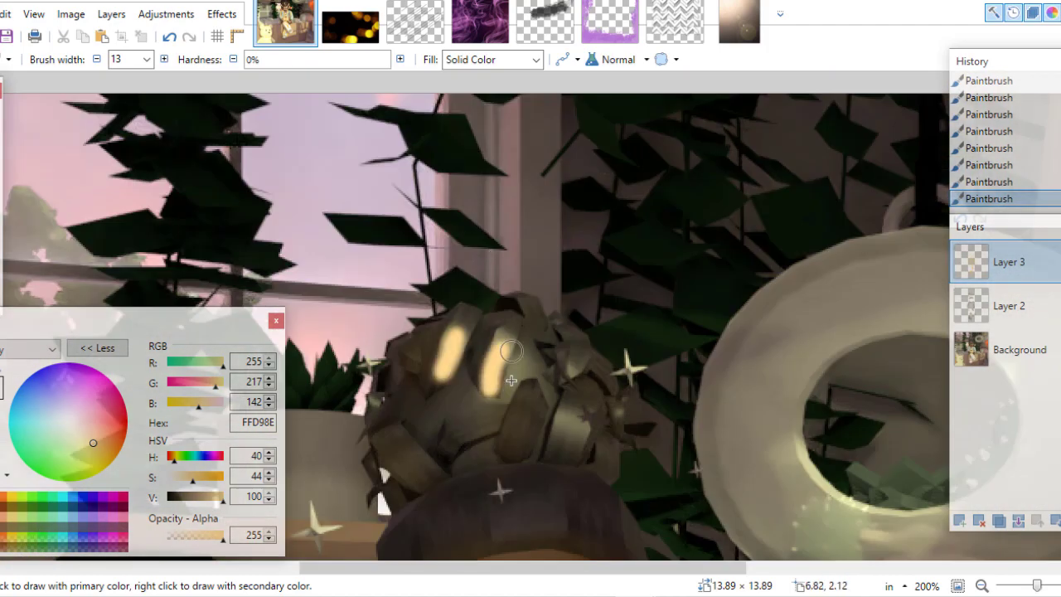
- Dab two FFD98E highlight dots on the hair bun and view the whole image
{"action": "left_click", "coordinate": [450, 424]}
{"action": "left_click", "coordinate": [474, 462]}
{"action": "scroll", "coordinate": [424, 304], "scroll_direction": "down", "scroll_amount": 2}
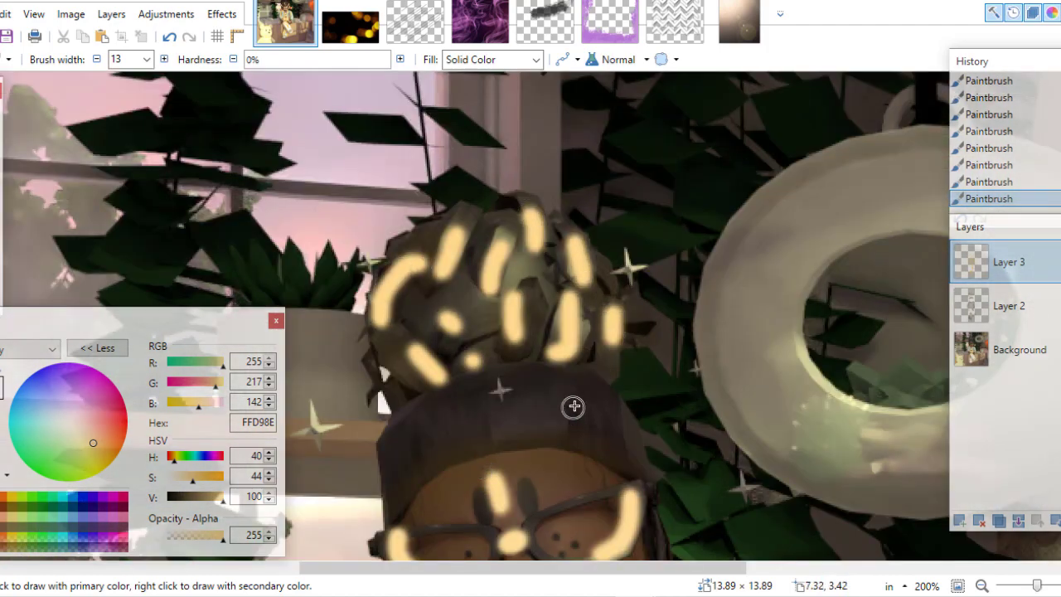
{"action": "scroll", "coordinate": [464, 431], "scroll_direction": "down", "scroll_amount": 5}
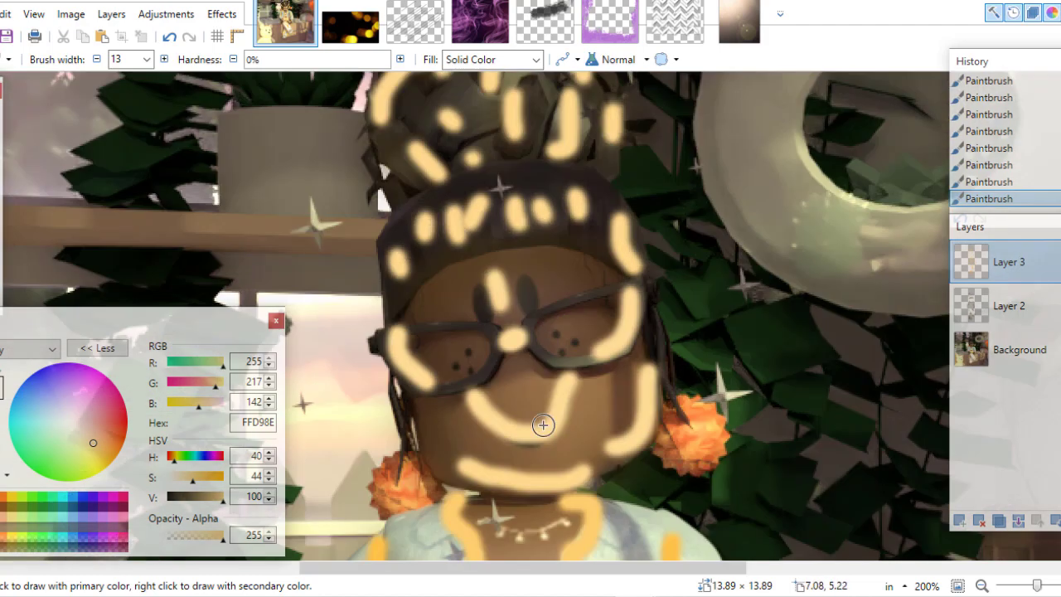
{"action": "scroll", "coordinate": [498, 447], "scroll_direction": "down", "scroll_amount": 6}
{"action": "left_click", "coordinate": [983, 585]}
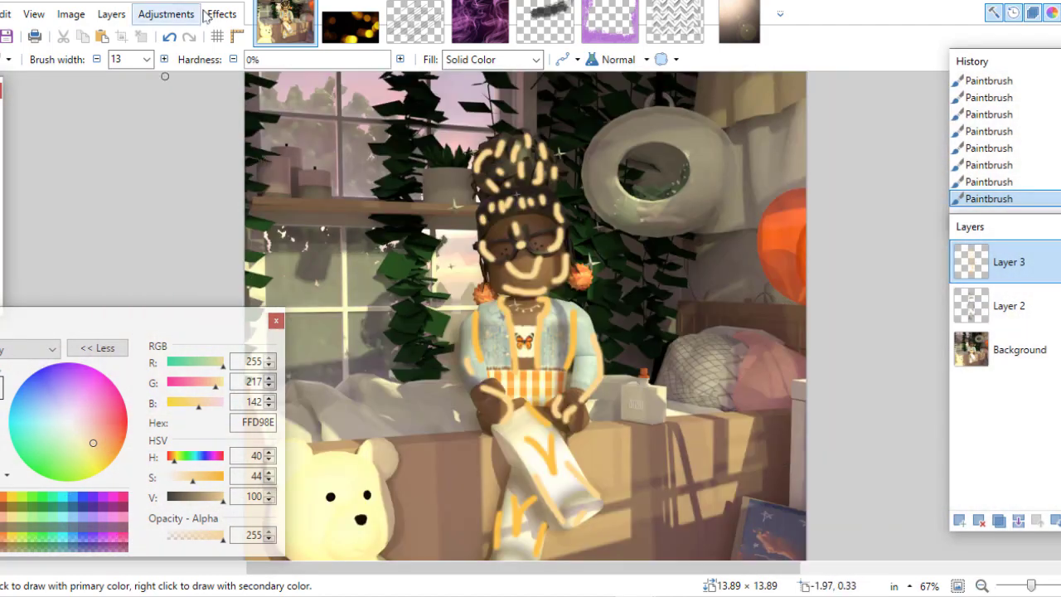
- Apply a Gaussian Blur with radius 20 to the Layer 3 strokes
{"action": "left_click", "coordinate": [221, 14]}
{"action": "left_click", "coordinate": [448, 120]}
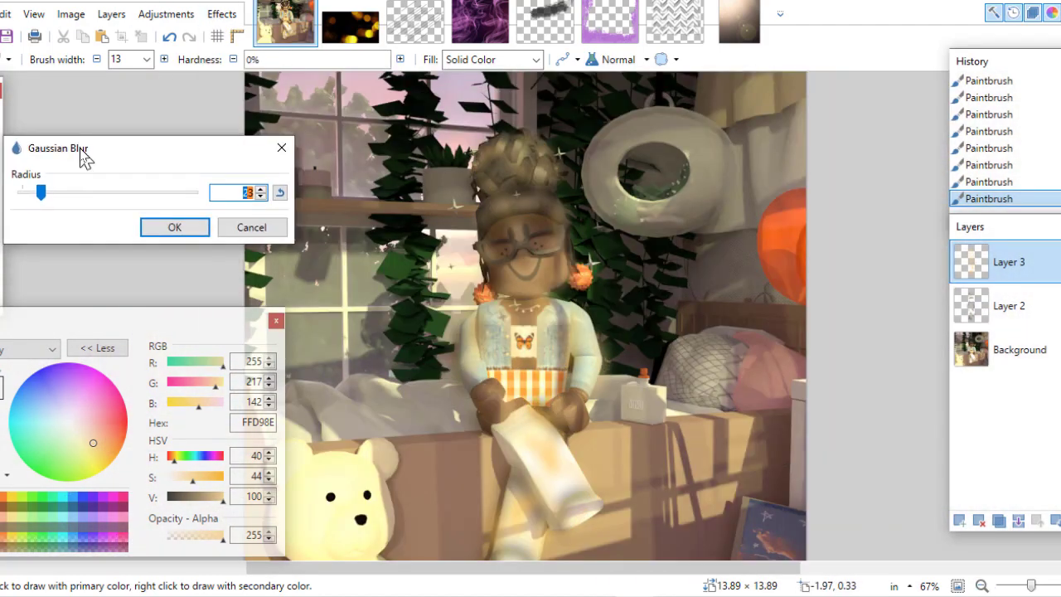
{"action": "mouse_move", "coordinate": [40, 191]}
{"action": "left_mouse_down"}
{"action": "mouse_move", "coordinate": [230, 215]}
{"action": "mouse_move", "coordinate": [32, 212]}
{"action": "left_mouse_up"}
{"action": "key", "text": "Return"}
- Lower Layer 3's opacity to about 59 in its layer properties
{"action": "double_click", "coordinate": [1010, 263]}
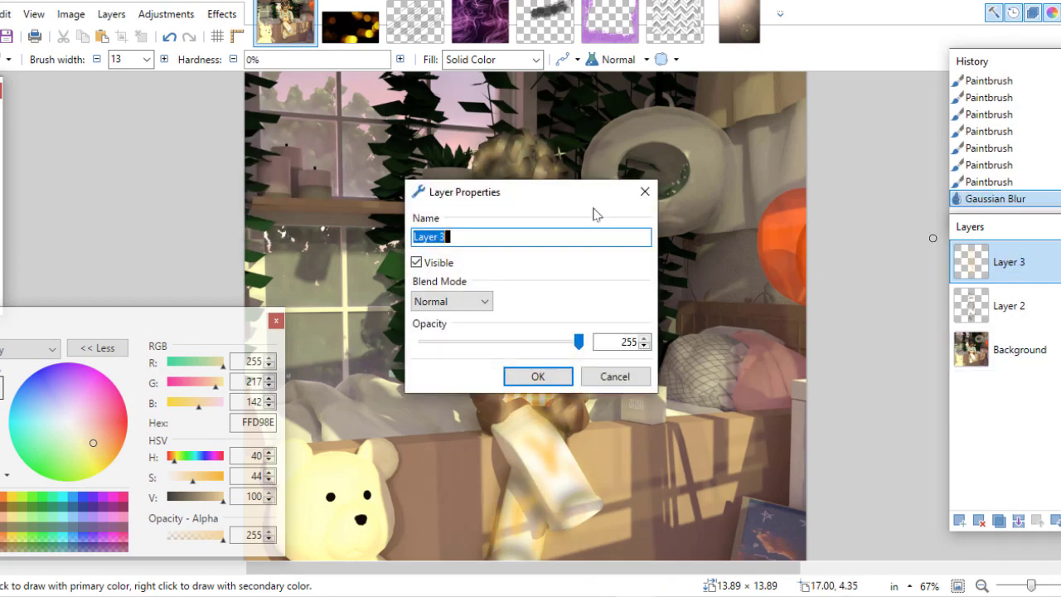
{"action": "left_click_drag", "start_coordinate": [497, 190], "coordinate": [894, 254]}
{"action": "left_click_drag", "start_coordinate": [974, 404], "coordinate": [707, 386]}
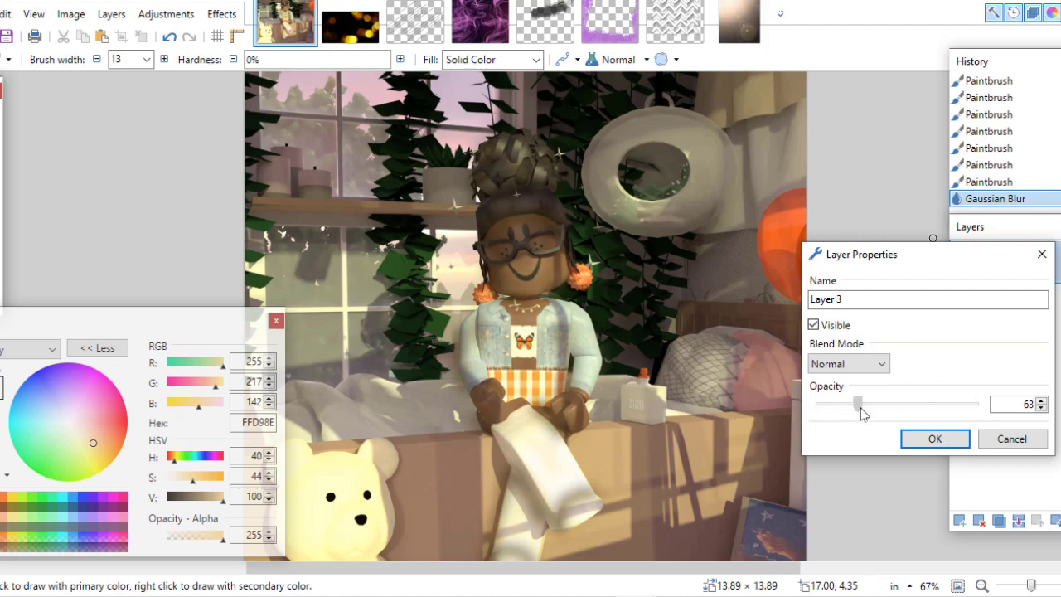
{"action": "left_click_drag", "start_coordinate": [862, 412], "coordinate": [859, 416]}
{"action": "left_click", "coordinate": [934, 439]}
- Raise the glow strokes' lightness with Hue/Saturation and add an empty Layer 4
{"action": "left_click", "coordinate": [221, 14]}
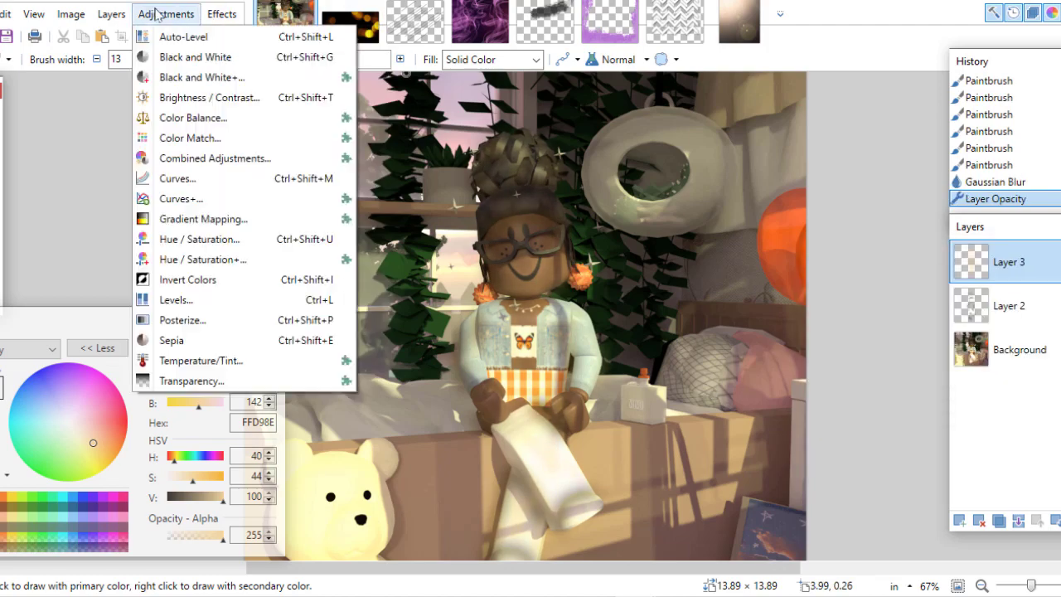
{"action": "left_click", "coordinate": [224, 218]}
{"action": "mouse_move", "coordinate": [85, 235]}
{"action": "left_mouse_down"}
{"action": "mouse_move", "coordinate": [38, 235]}
{"action": "mouse_move", "coordinate": [173, 235]}
{"action": "left_mouse_up"}
{"action": "left_click", "coordinate": [152, 270]}
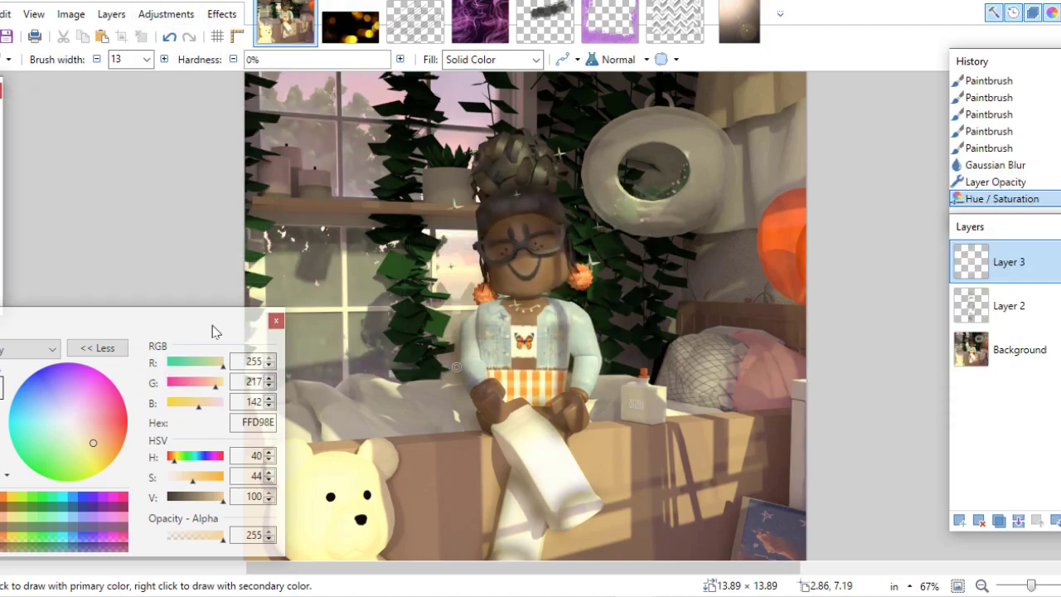
{"action": "left_click", "coordinate": [97, 348]}
{"action": "left_click", "coordinate": [959, 520]}
{"action": "scroll", "coordinate": [749, 146], "scroll_direction": "up", "scroll_amount": 2}
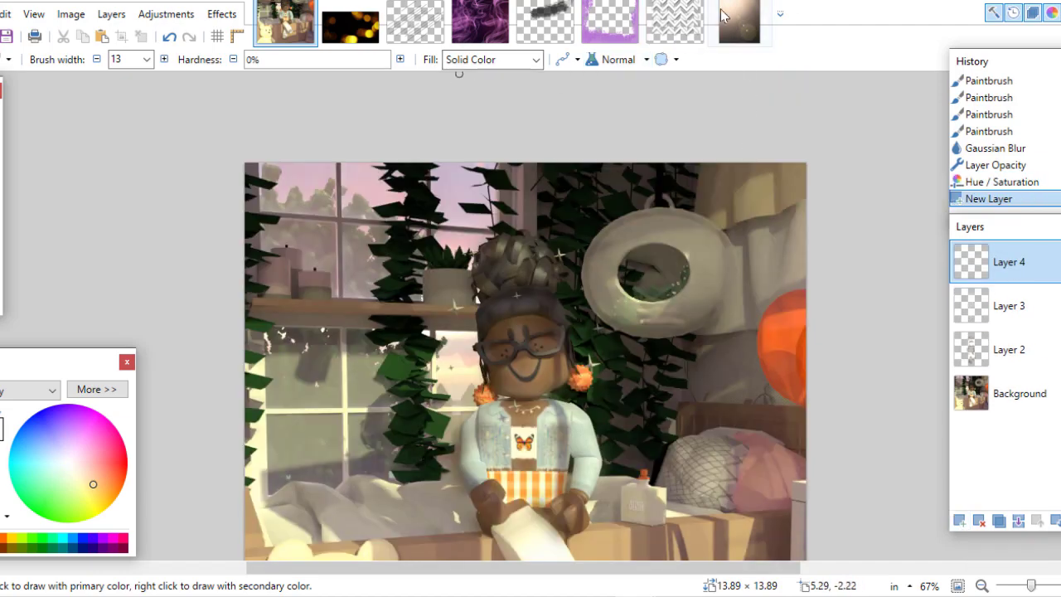
- Copy the whole lens-flare image, paste it onto Layer 4 and stretch it across the canvas
{"action": "left_click", "coordinate": [720, 15]}
{"action": "key", "text": "ctrl+a"}
{"action": "key", "text": "ctrl+c"}
{"action": "key", "text": "ctrl+Tab"}
{"action": "key", "text": "ctrl+v"}
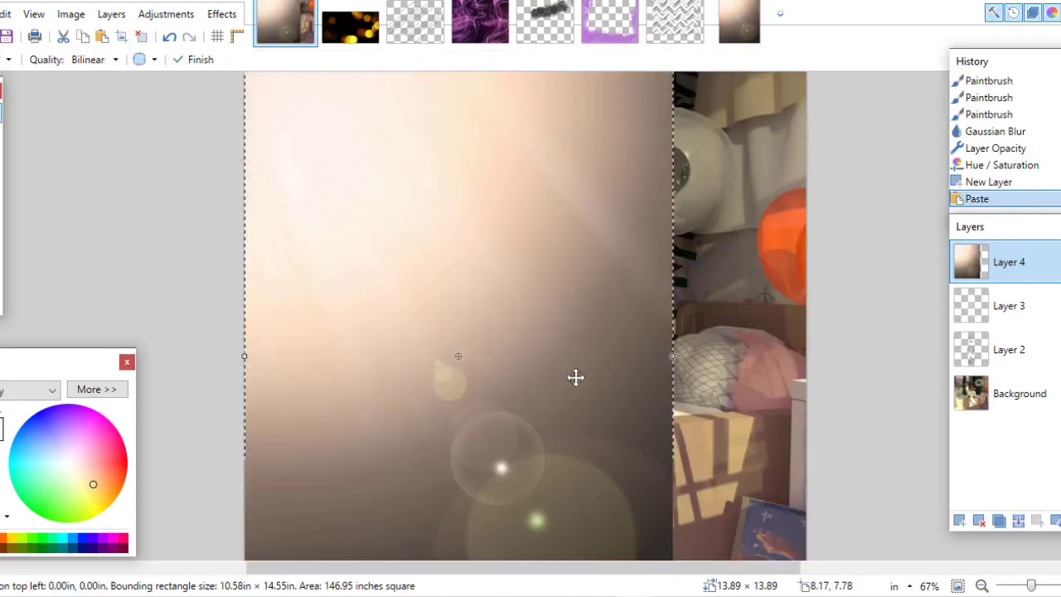
{"action": "left_click_drag", "start_coordinate": [672, 357], "coordinate": [817, 356]}
- Set Layer 4 to Overlay blending with opacity lowered to about 180
{"action": "key", "text": "F4"}
{"action": "left_click", "coordinate": [449, 301]}
{"action": "left_click", "coordinate": [434, 426]}
{"action": "left_click_drag", "start_coordinate": [571, 192], "coordinate": [897, 310]}
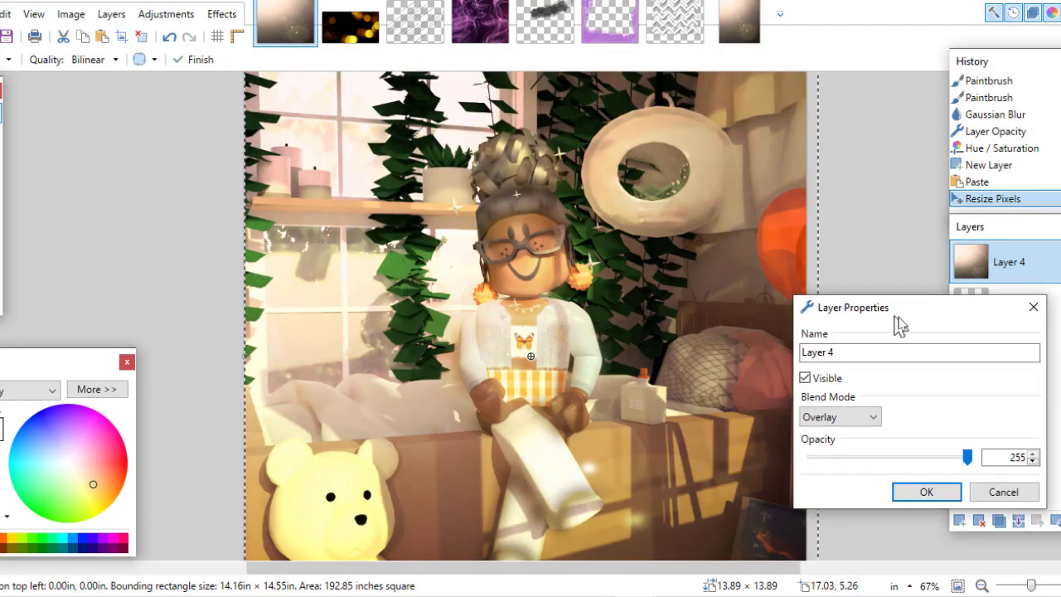
{"action": "mouse_move", "coordinate": [966, 457]}
{"action": "left_mouse_down"}
{"action": "mouse_move", "coordinate": [837, 456]}
{"action": "mouse_move", "coordinate": [940, 457]}
{"action": "left_mouse_up"}
{"action": "left_click", "coordinate": [926, 491]}
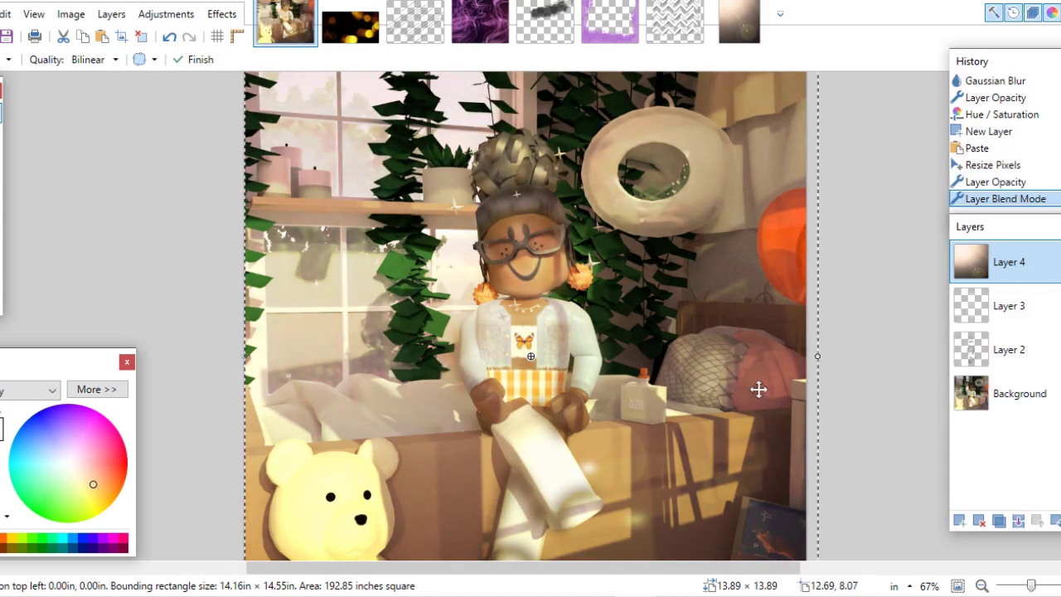
{"action": "scroll", "coordinate": [759, 389], "scroll_direction": "down", "scroll_amount": 2}
{"action": "scroll", "coordinate": [758, 389], "scroll_direction": "up", "scroll_amount": 2}
- Erase the flare over the bear with a 500-wide eraser, then reset the brush width to 13
{"action": "key", "text": "e"}
{"action": "left_click", "coordinate": [146, 59]}
{"action": "scroll", "coordinate": [145, 393], "scroll_direction": "down", "scroll_amount": 5}
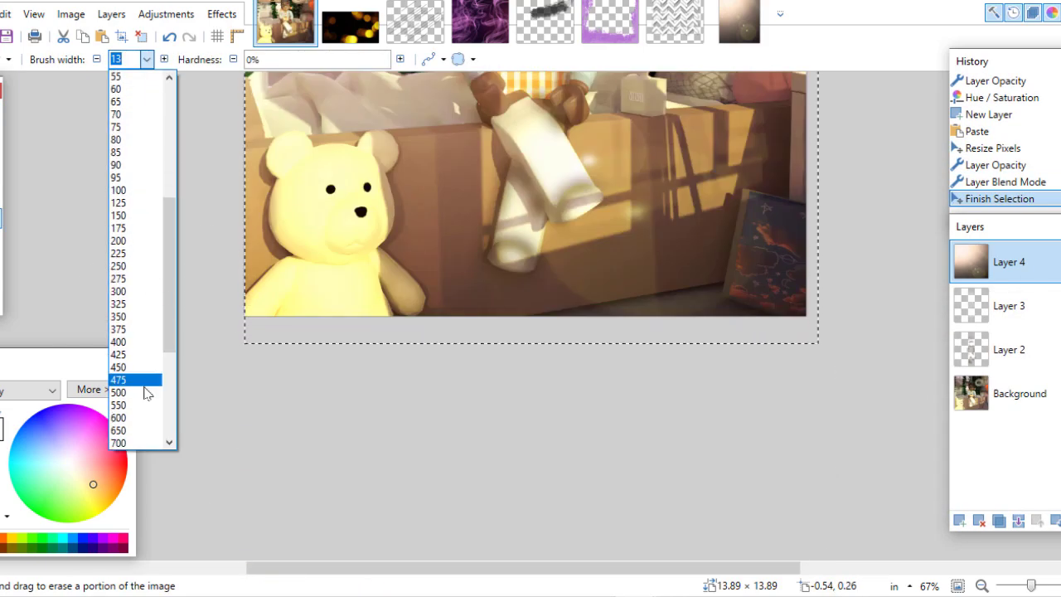
{"action": "left_click", "coordinate": [146, 393]}
{"action": "scroll", "coordinate": [348, 492], "scroll_direction": "up", "scroll_amount": 1}
{"action": "left_click_drag", "start_coordinate": [497, 414], "coordinate": [348, 492]}
{"action": "left_click_drag", "start_coordinate": [580, 497], "coordinate": [393, 549]}
{"action": "scroll", "coordinate": [710, 327], "scroll_direction": "up", "scroll_amount": 2}
{"action": "left_click_drag", "start_coordinate": [710, 327], "coordinate": [362, 514]}
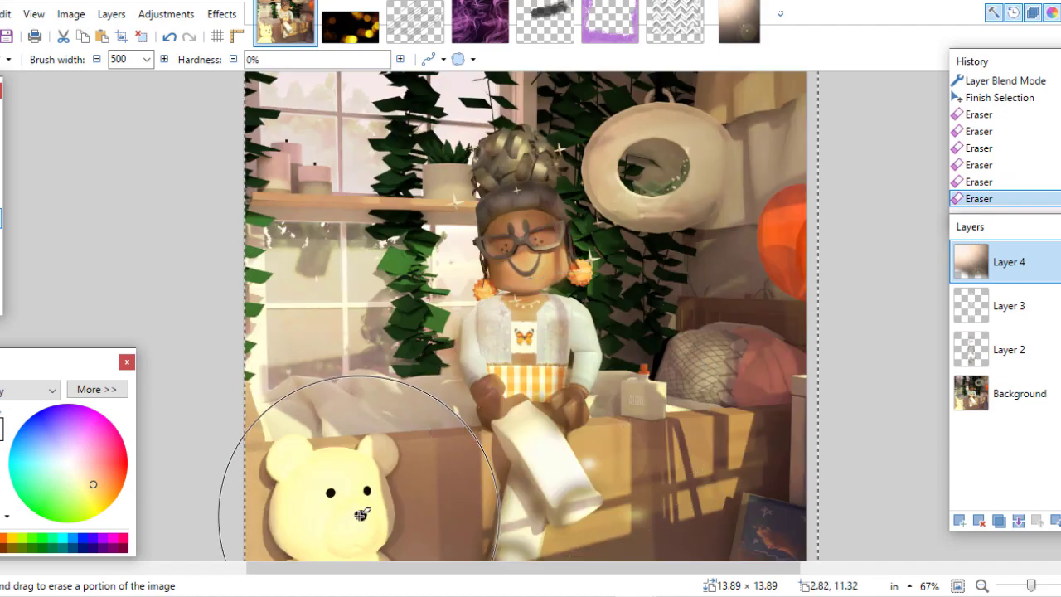
{"action": "left_click", "coordinate": [146, 59]}
{"action": "left_click", "coordinate": [133, 184]}
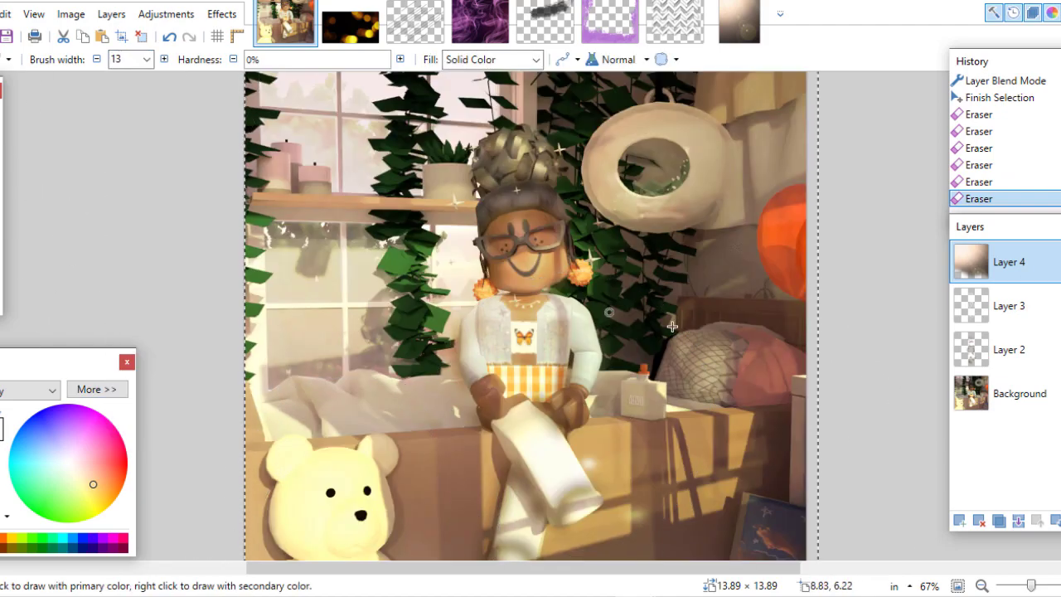
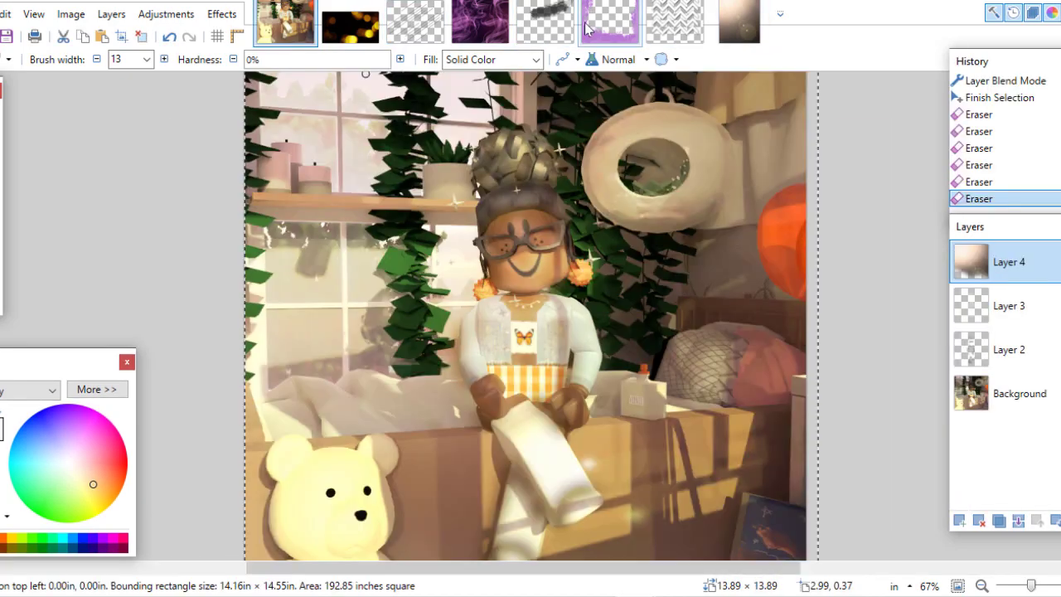
- Add an empty layer, then recolour the whole purple frame image pale yellow with Hue/Saturation
{"action": "left_click", "coordinate": [959, 520]}
{"action": "key", "text": "ctrl+Tab"}
{"action": "key", "text": "ctrl+Tab"}
{"action": "key", "text": "ctrl+Tab"}
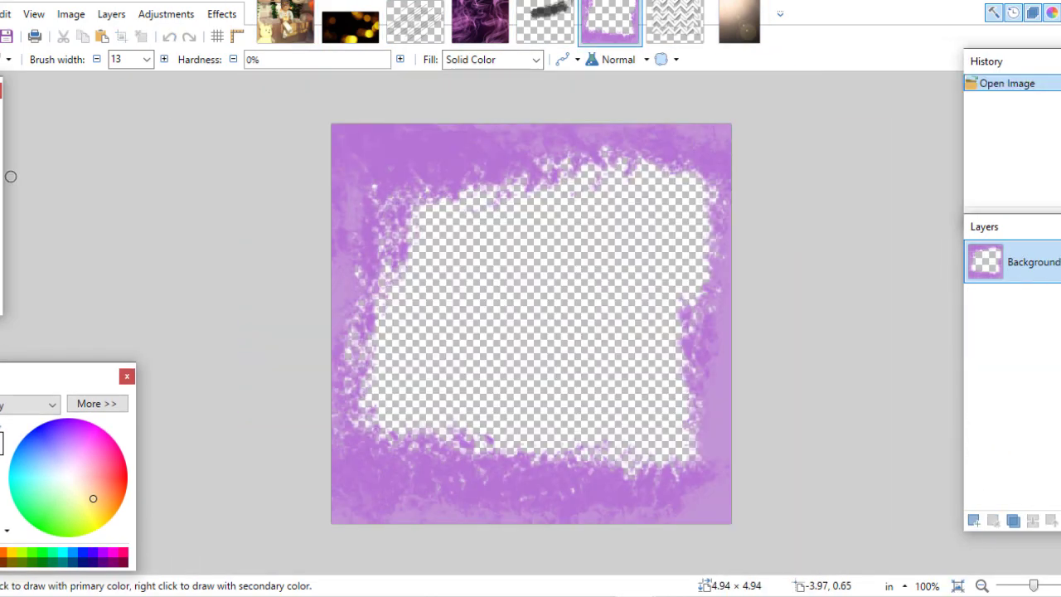
{"action": "key", "text": "ctrl+a"}
{"action": "left_click", "coordinate": [166, 14]}
{"action": "left_click", "coordinate": [199, 243]}
{"action": "left_click_drag", "start_coordinate": [834, 370], "coordinate": [761, 376]}
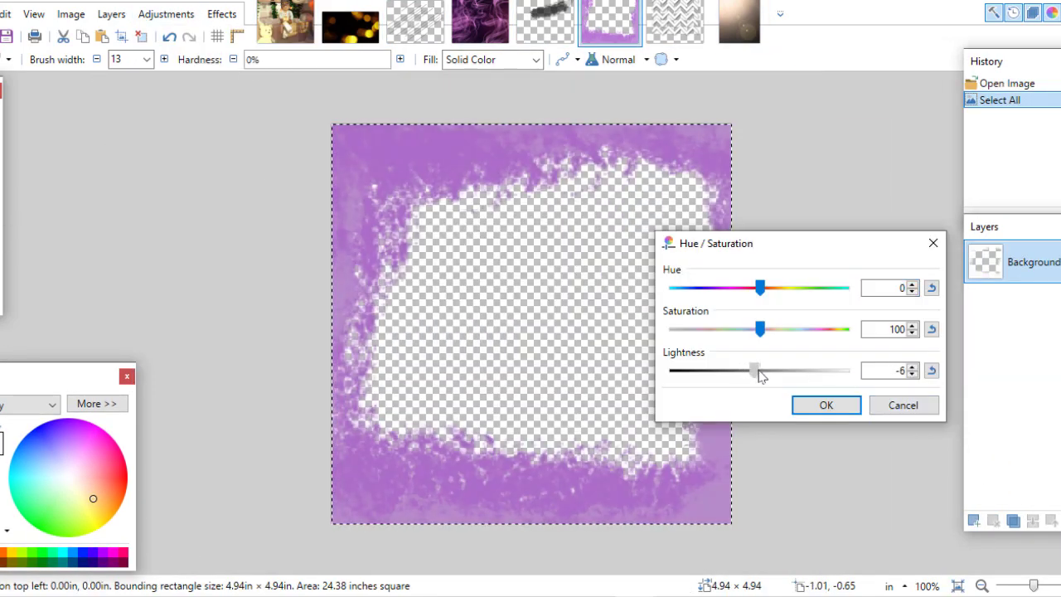
{"action": "left_click_drag", "start_coordinate": [792, 299], "coordinate": [770, 300]}
{"action": "left_click_drag", "start_coordinate": [758, 373], "coordinate": [800, 370]}
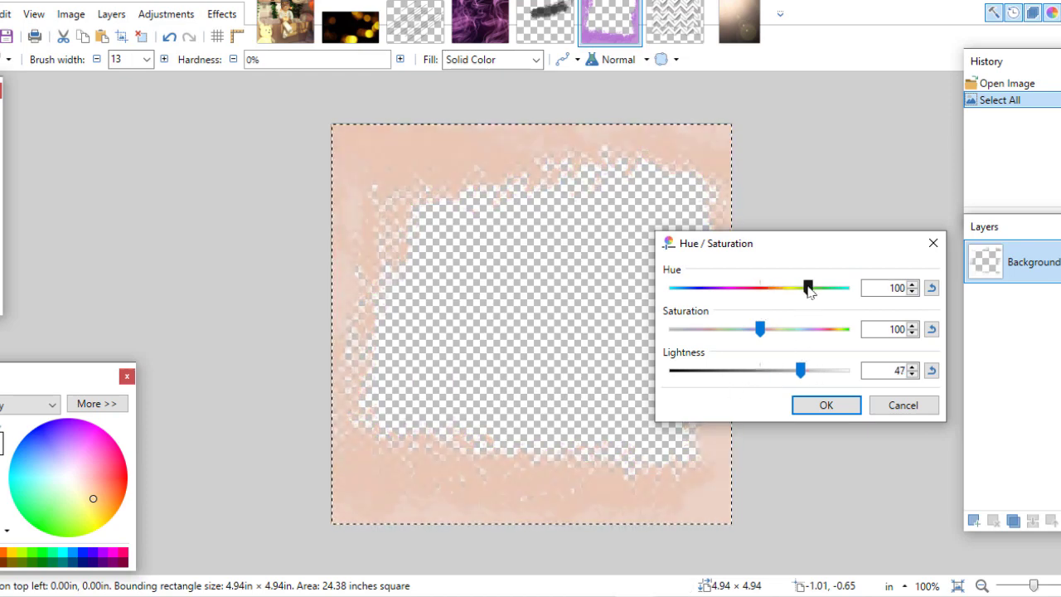
{"action": "left_click_drag", "start_coordinate": [807, 287], "coordinate": [810, 300]}
{"action": "left_click_drag", "start_coordinate": [760, 329], "coordinate": [846, 329]}
{"action": "mouse_move", "coordinate": [814, 288]}
{"action": "left_mouse_down"}
{"action": "mouse_move", "coordinate": [822, 301]}
{"action": "mouse_move", "coordinate": [813, 301]}
{"action": "left_mouse_up"}
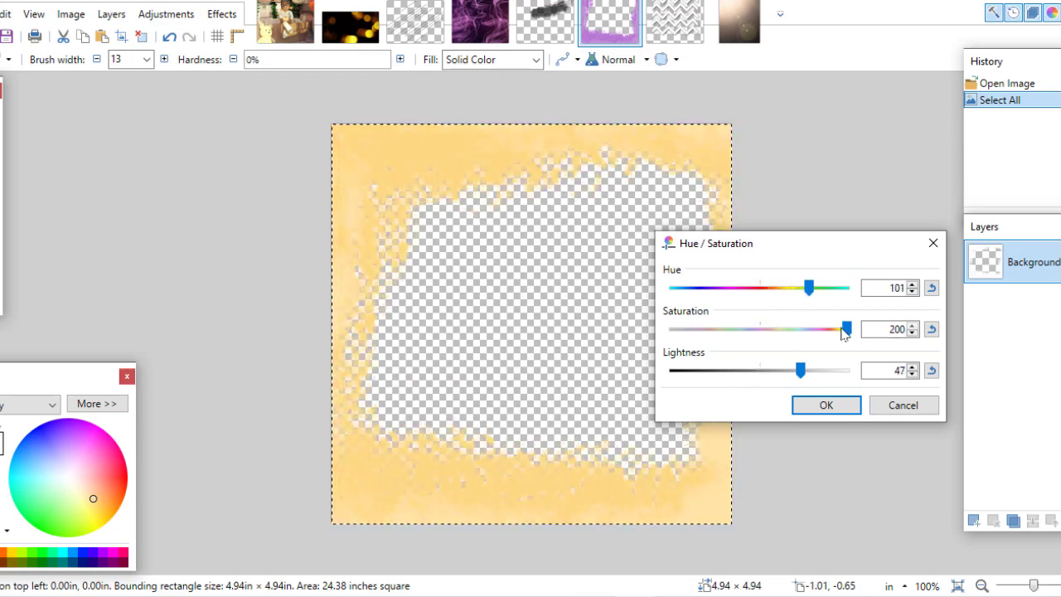
{"action": "left_click_drag", "start_coordinate": [800, 371], "coordinate": [775, 371]}
{"action": "left_click_drag", "start_coordinate": [809, 288], "coordinate": [825, 287]}
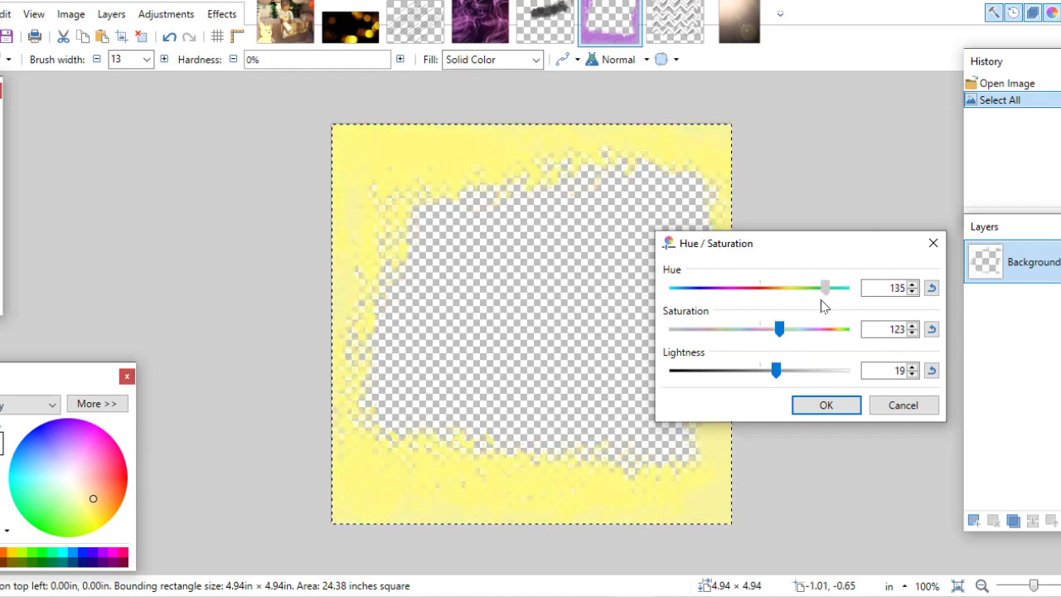
{"action": "mouse_move", "coordinate": [779, 329]}
{"action": "left_mouse_down"}
{"action": "mouse_move", "coordinate": [757, 329]}
{"action": "mouse_move", "coordinate": [778, 329]}
{"action": "left_mouse_up"}
{"action": "left_click_drag", "start_coordinate": [775, 372], "coordinate": [800, 371]}
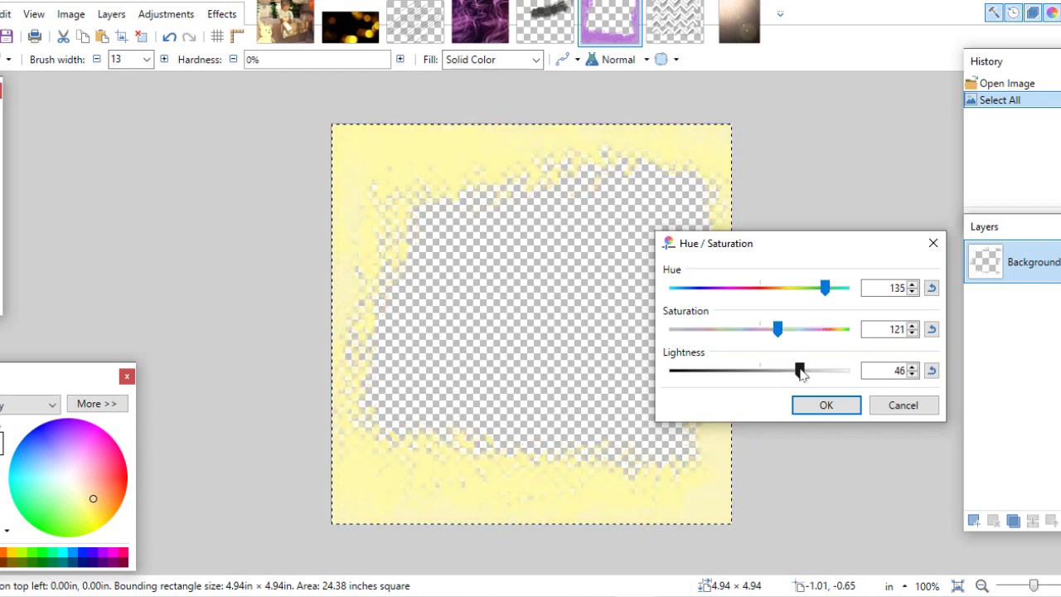
{"action": "left_click", "coordinate": [826, 405]}
- Paste the pale-yellow frame onto the character image and stretch it to fill the canvas
{"action": "key", "text": "ctrl+c"}
{"action": "left_click", "coordinate": [284, 20]}
{"action": "key", "text": "ctrl+v"}
{"action": "mouse_move", "coordinate": [509, 367]}
{"action": "left_mouse_down"}
{"action": "mouse_move", "coordinate": [751, 431]}
{"action": "mouse_move", "coordinate": [807, 517]}
{"action": "left_mouse_up"}
{"action": "scroll", "coordinate": [715, 412], "scroll_direction": "up", "scroll_amount": 3}
{"action": "left_click_drag", "start_coordinate": [523, 170], "coordinate": [524, 153]}
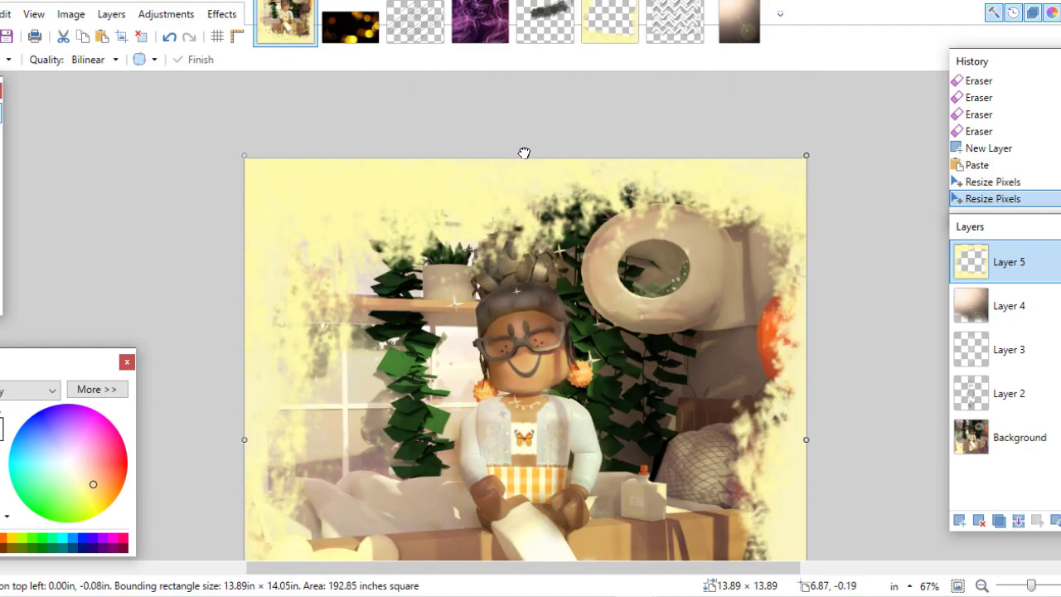
{"action": "scroll", "coordinate": [644, 307], "scroll_direction": "down", "scroll_amount": 2}
- Lower the frame layer's opacity to 196 in Layer Properties
{"action": "double_click", "coordinate": [1008, 262]}
{"action": "left_click_drag", "start_coordinate": [579, 341], "coordinate": [543, 340]}
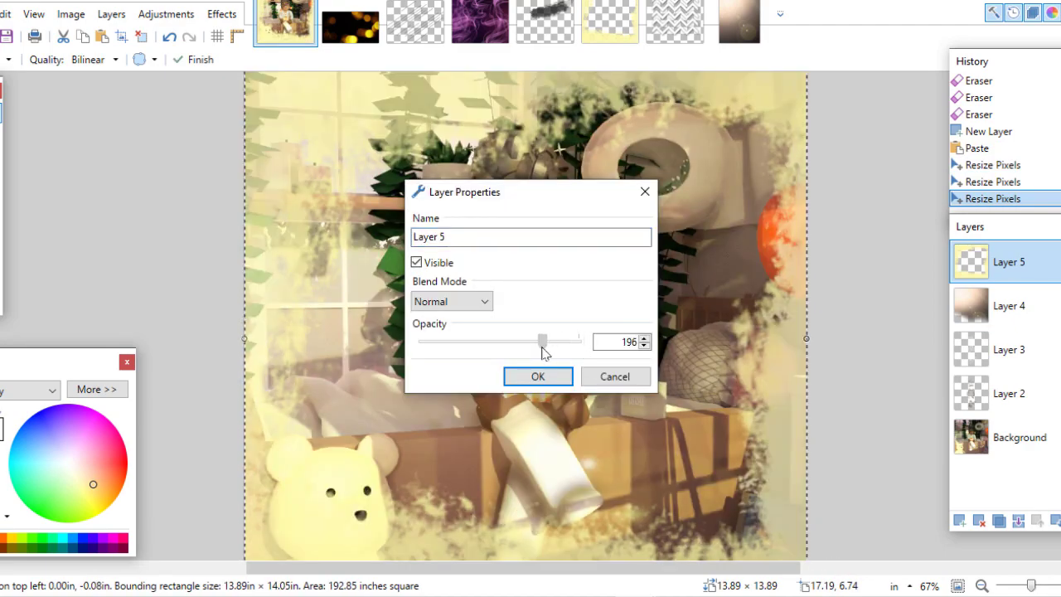
{"action": "left_click", "coordinate": [538, 376]}
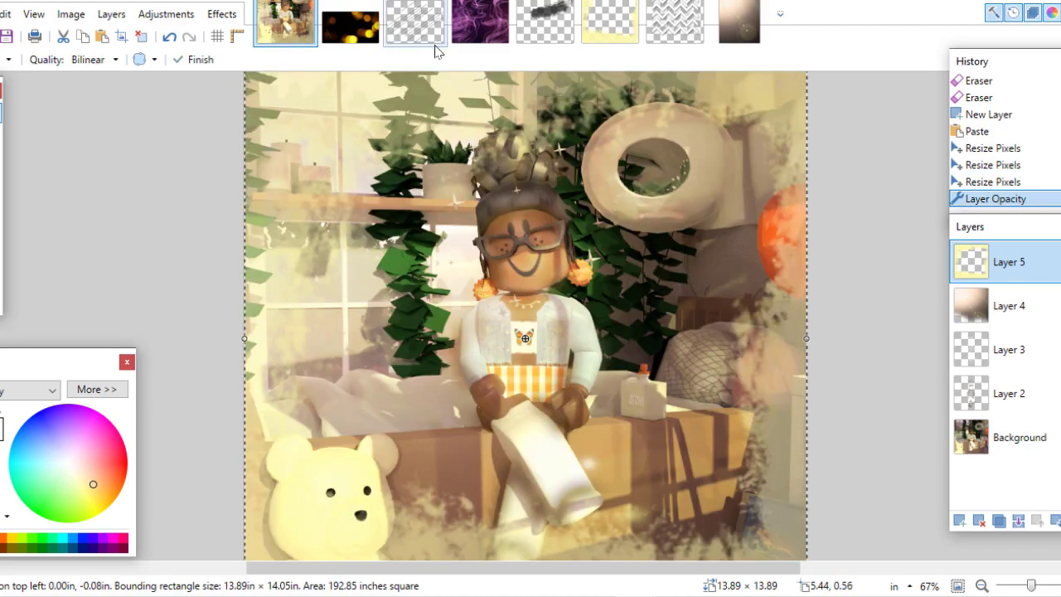
- Paste the zigzag chevrons into a new layer, rotated about 45° across the lower-left corner
{"action": "left_click", "coordinate": [674, 21]}
{"action": "key", "text": "ctrl+a"}
{"action": "key", "text": "ctrl+c"}
{"action": "left_click", "coordinate": [285, 21]}
{"action": "key", "text": "ctrl+shift+v"}
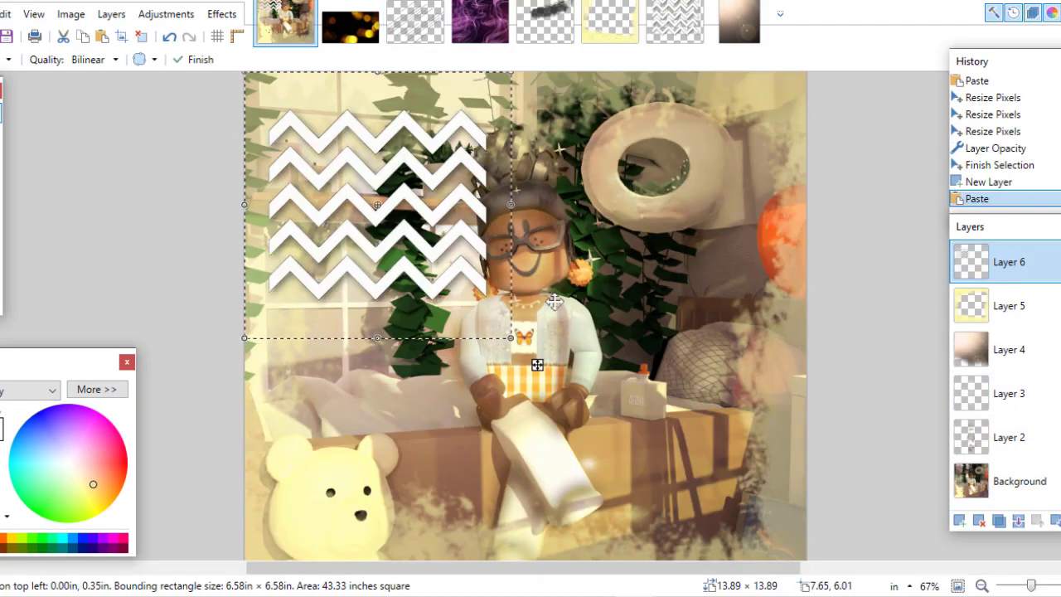
{"action": "mouse_move", "coordinate": [245, 237]}
{"action": "left_mouse_down"}
{"action": "mouse_move", "coordinate": [189, 253]}
{"action": "mouse_move", "coordinate": [192, 514]}
{"action": "left_mouse_up"}
{"action": "left_click_drag", "start_coordinate": [248, 414], "coordinate": [223, 431]}
{"action": "right_click_drag", "start_coordinate": [224, 431], "coordinate": [274, 497]}
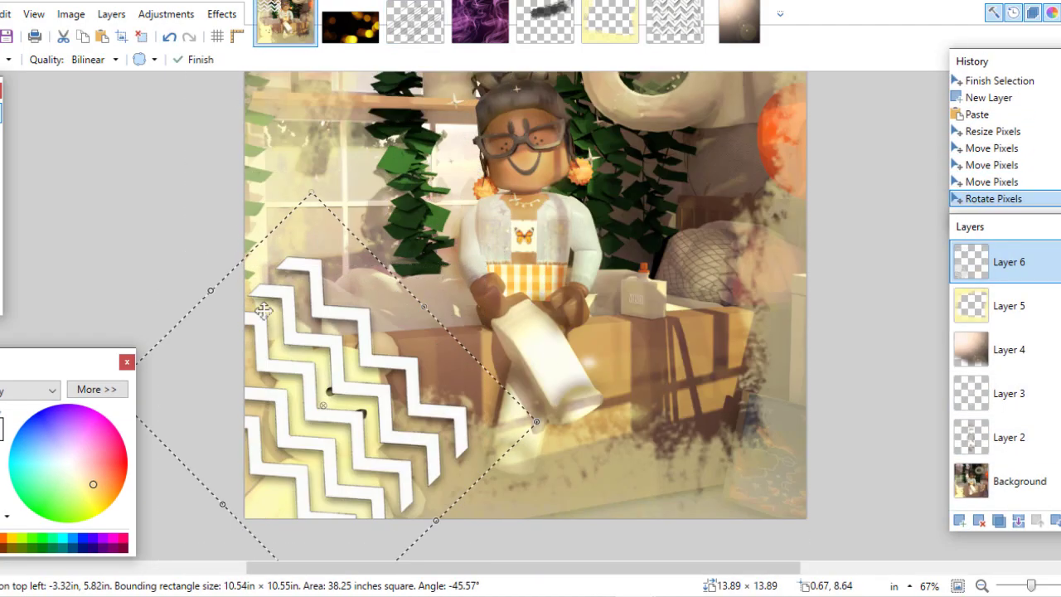
{"action": "mouse_move", "coordinate": [415, 464]}
{"action": "left_mouse_down"}
{"action": "mouse_move", "coordinate": [436, 316]}
{"action": "mouse_move", "coordinate": [464, 356]}
{"action": "left_mouse_up"}
{"action": "scroll", "coordinate": [464, 331], "scroll_direction": "up", "scroll_amount": 5}
{"action": "left_click_drag", "start_coordinate": [398, 398], "coordinate": [389, 414]}
- Lighten the chevron layer to white with Hue/Saturation
{"action": "left_click", "coordinate": [222, 14]}
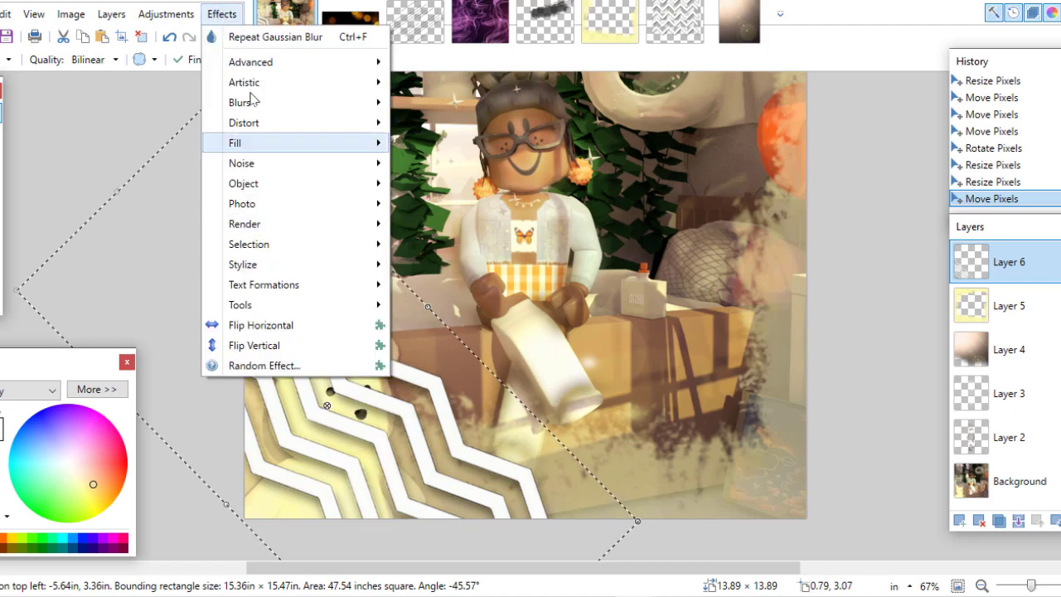
{"action": "left_click", "coordinate": [224, 247]}
{"action": "mouse_move", "coordinate": [775, 348]}
{"action": "left_mouse_down"}
{"action": "mouse_move", "coordinate": [792, 348]}
{"action": "mouse_move", "coordinate": [766, 348]}
{"action": "left_mouse_up"}
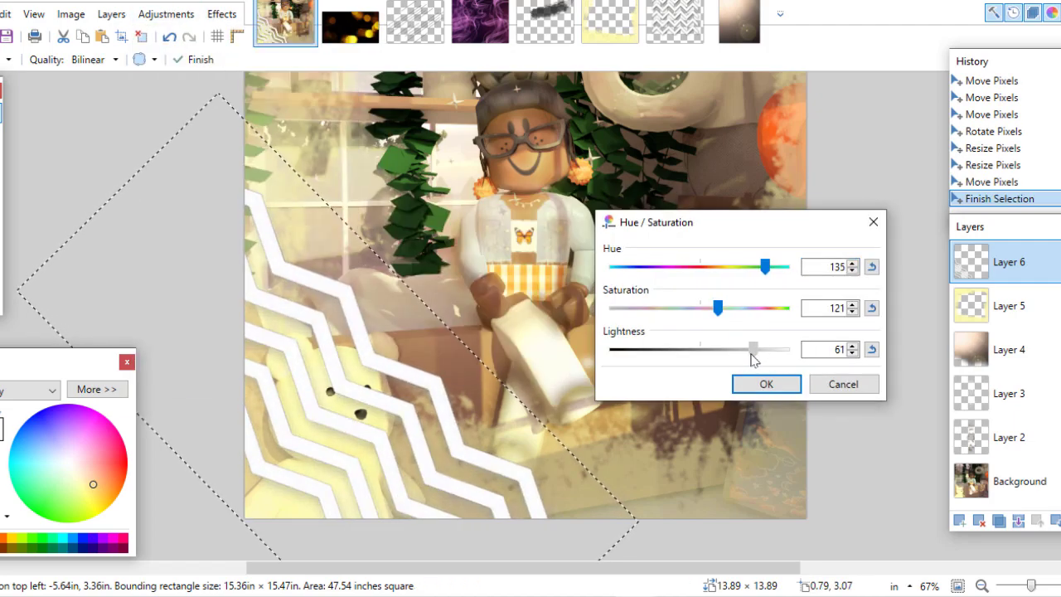
{"action": "left_click", "coordinate": [753, 381]}
{"action": "scroll", "coordinate": [746, 348], "scroll_direction": "down", "scroll_amount": 3}
{"action": "scroll", "coordinate": [815, 389], "scroll_direction": "up", "scroll_amount": 3}
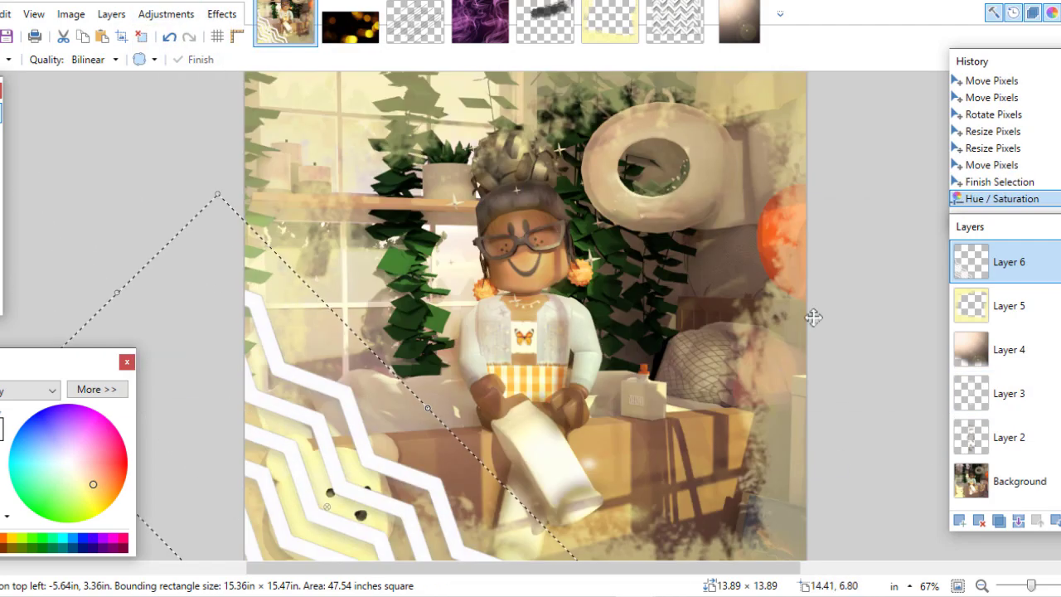
- Select the top two chevron rows on the chevron image, erasing stray parts
{"action": "key", "text": "s"}
{"action": "left_click_drag", "start_coordinate": [766, 163], "coordinate": [771, 305]}
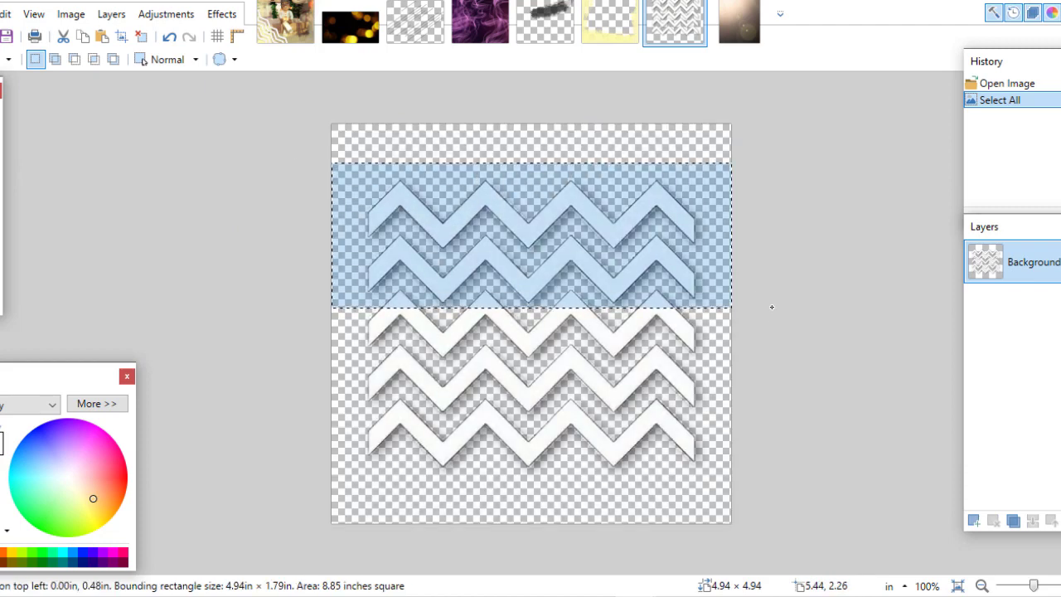
{"action": "scroll", "coordinate": [772, 307], "scroll_direction": "up", "scroll_amount": 3, "text": "ctrl"}
{"action": "key", "text": "e"}
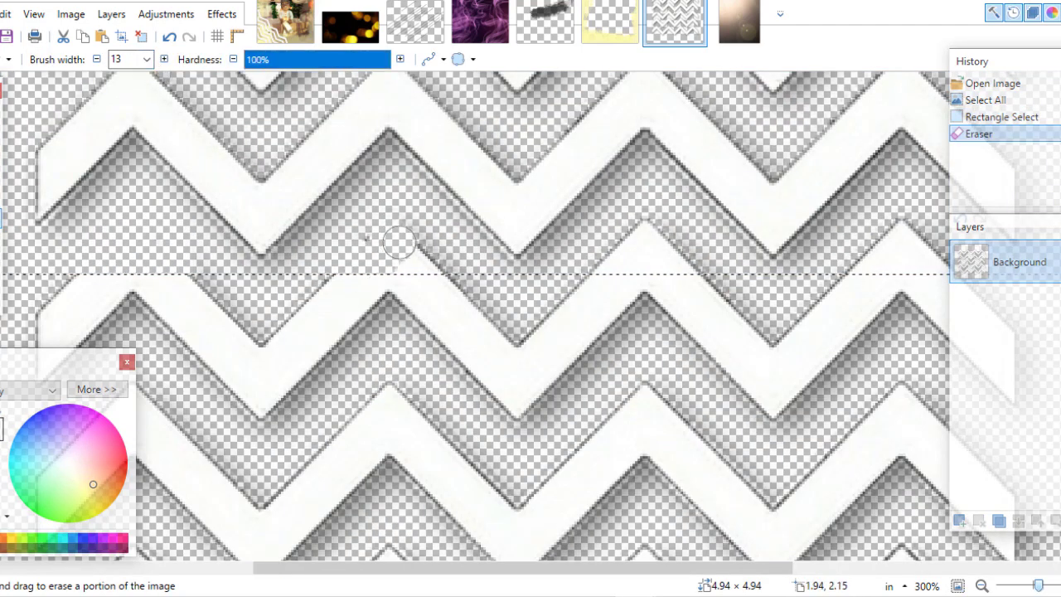
{"action": "left_click_drag", "start_coordinate": [690, 276], "coordinate": [642, 212]}
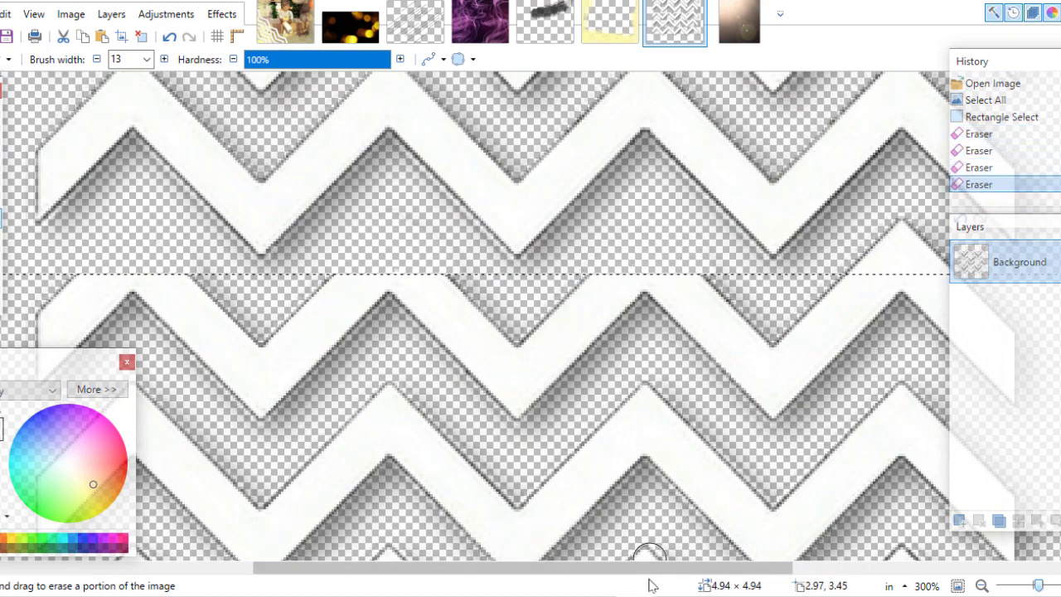
{"action": "scroll", "coordinate": [630, 224], "scroll_direction": "right", "scroll_amount": 3}
{"action": "key", "text": "ctrl+b"}
- Paste the chevron rows into Layer 7, rotated and sized diagonally across the upper-right corner
{"action": "key", "text": "s"}
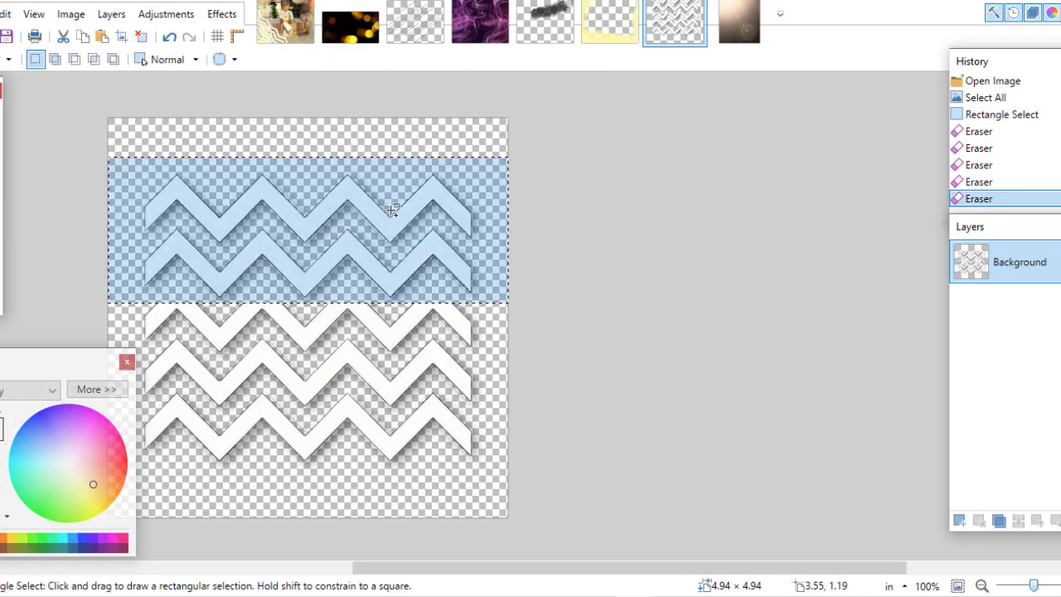
{"action": "key", "text": "ctrl+c"}
{"action": "left_click", "coordinate": [285, 21]}
{"action": "key", "text": "ctrl+shift+v"}
{"action": "left_click_drag", "start_coordinate": [614, 157], "coordinate": [711, 160]}
{"action": "right_click_drag", "start_coordinate": [710, 161], "coordinate": [616, 142]}
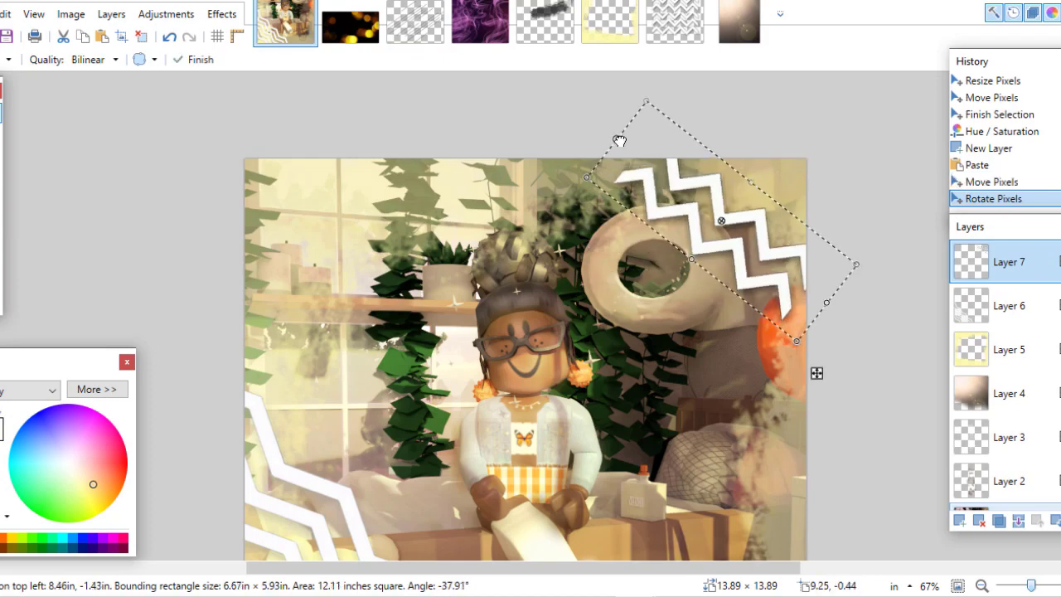
{"action": "mouse_move", "coordinate": [615, 142]}
{"action": "left_mouse_down"}
{"action": "mouse_move", "coordinate": [859, 207]}
{"action": "mouse_move", "coordinate": [600, 357]}
{"action": "left_mouse_up"}
- Copy the brush stroke and paste a trial copy onto the character image
{"action": "left_click", "coordinate": [556, 27]}
{"action": "key", "text": "ctrl+c"}
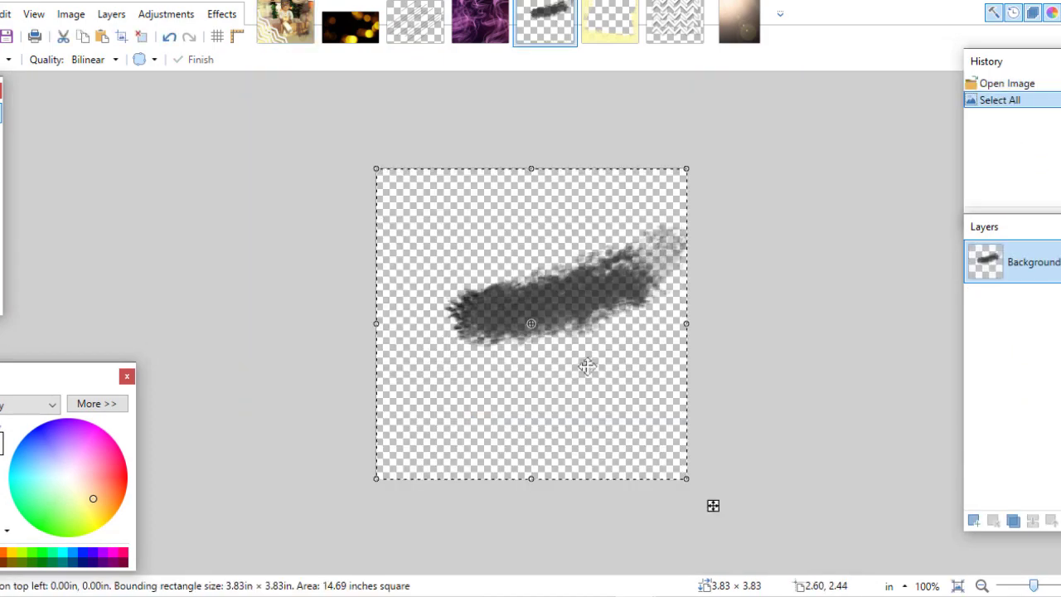
{"action": "left_click", "coordinate": [285, 21]}
{"action": "key", "text": "ctrl+shift+v"}
{"action": "left_click_drag", "start_coordinate": [451, 278], "coordinate": [489, 266]}
- On the brush-stroke image, whiten the stroke with Hue/Saturation and paint it pink
{"action": "left_click", "coordinate": [544, 21]}
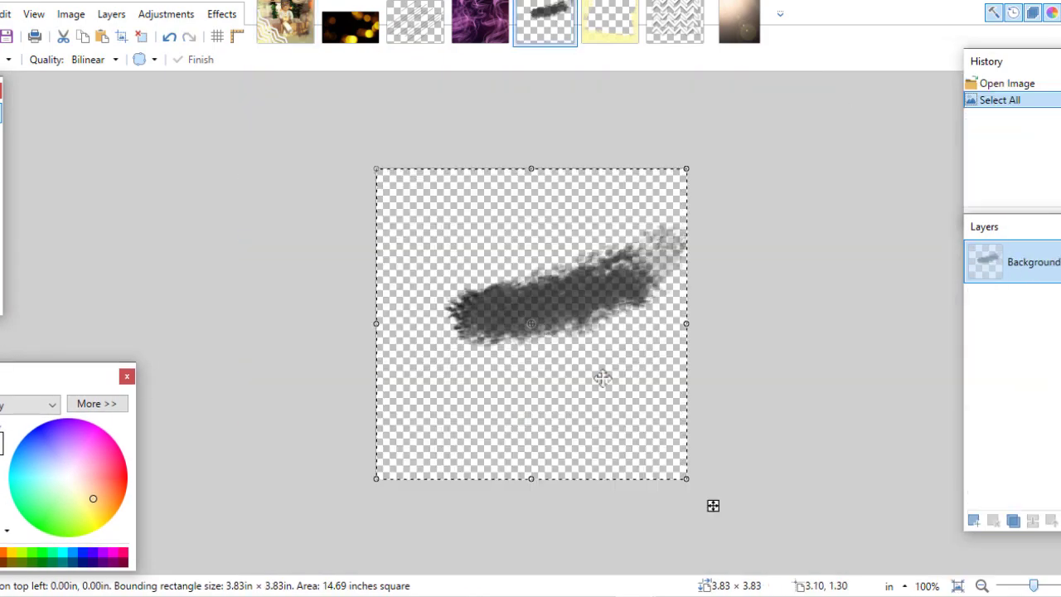
{"action": "scroll", "coordinate": [513, 315], "scroll_direction": "up", "scroll_amount": 2, "text": "ctrl"}
{"action": "left_click", "coordinate": [165, 14]}
{"action": "left_click", "coordinate": [187, 259]}
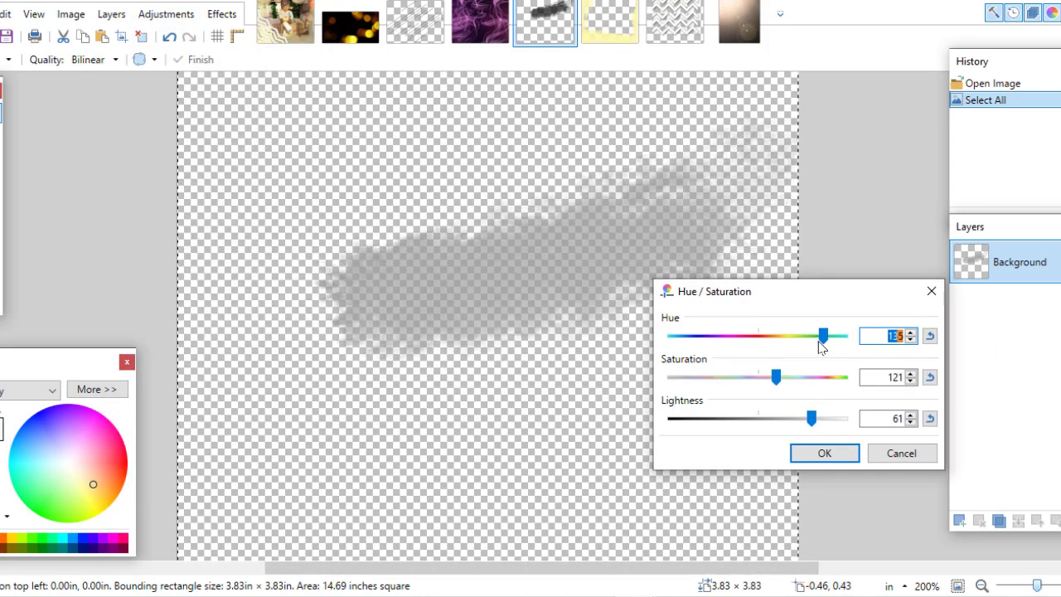
{"action": "left_click_drag", "start_coordinate": [812, 417], "coordinate": [846, 418]}
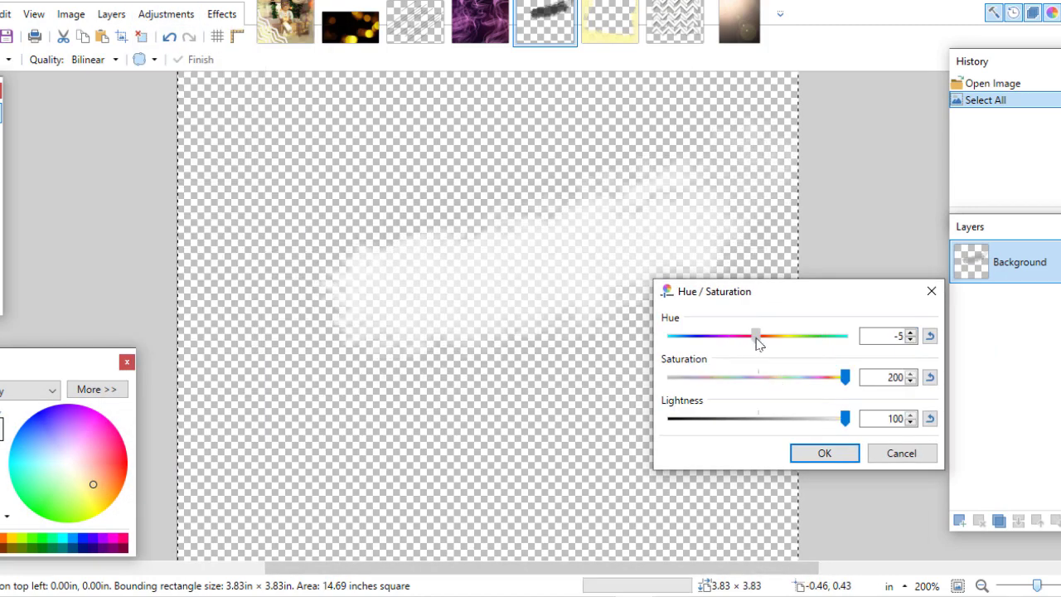
{"action": "left_click", "coordinate": [820, 453]}
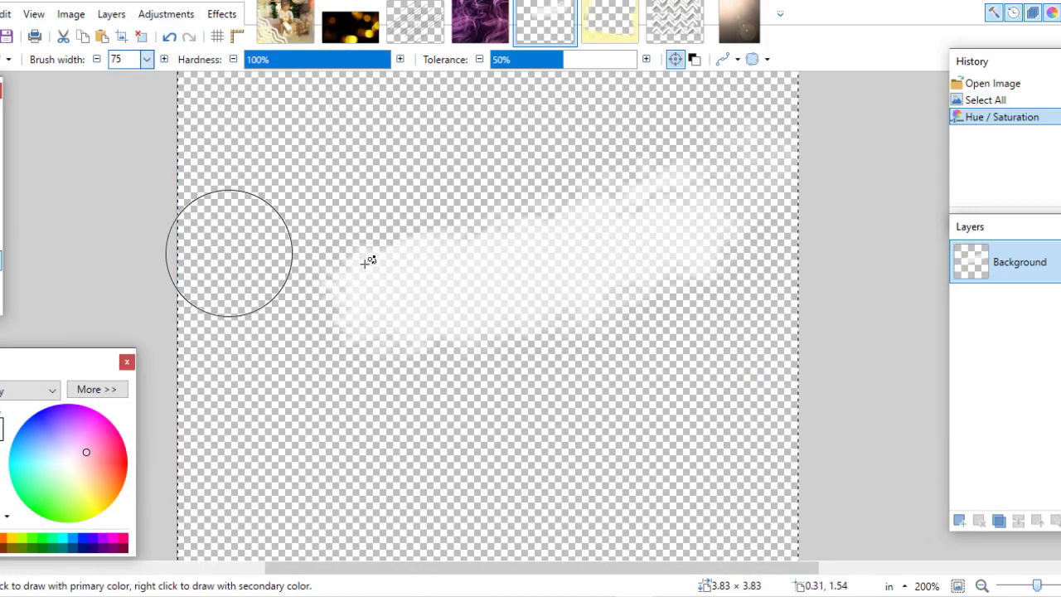
{"action": "left_click_drag", "start_coordinate": [340, 294], "coordinate": [620, 282]}
- Paste the pink stroke into a new layer, then resize and position it over the character
{"action": "key", "text": "ctrl+a"}
{"action": "key", "text": "ctrl+c"}
{"action": "left_click", "coordinate": [285, 21]}
{"action": "key", "text": "ctrl+shift+n"}
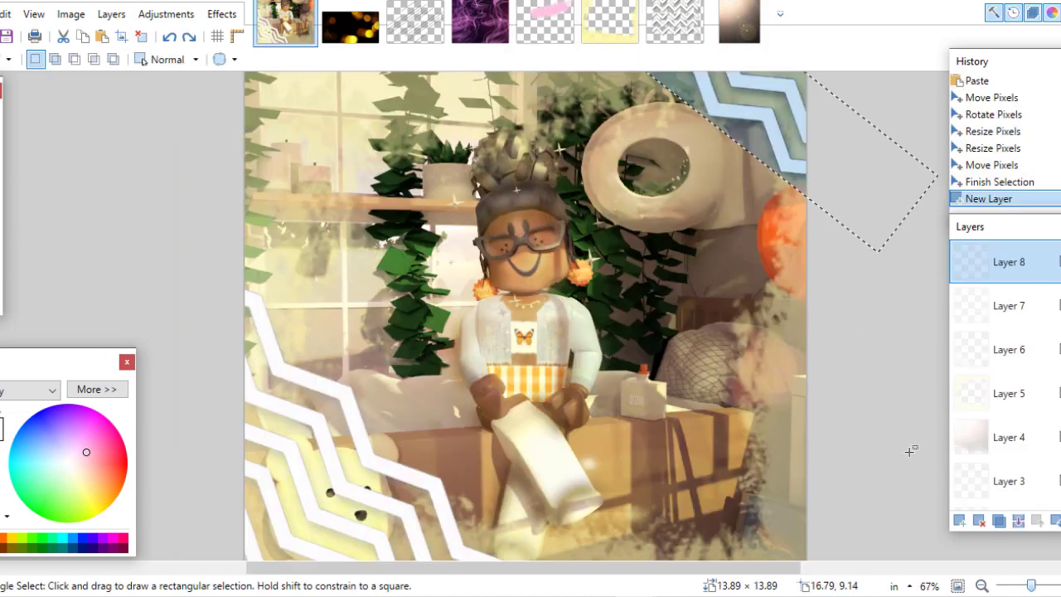
{"action": "key", "text": "ctrl+v"}
{"action": "left_click_drag", "start_coordinate": [478, 303], "coordinate": [450, 379]}
{"action": "left_click_drag", "start_coordinate": [270, 282], "coordinate": [674, 412]}
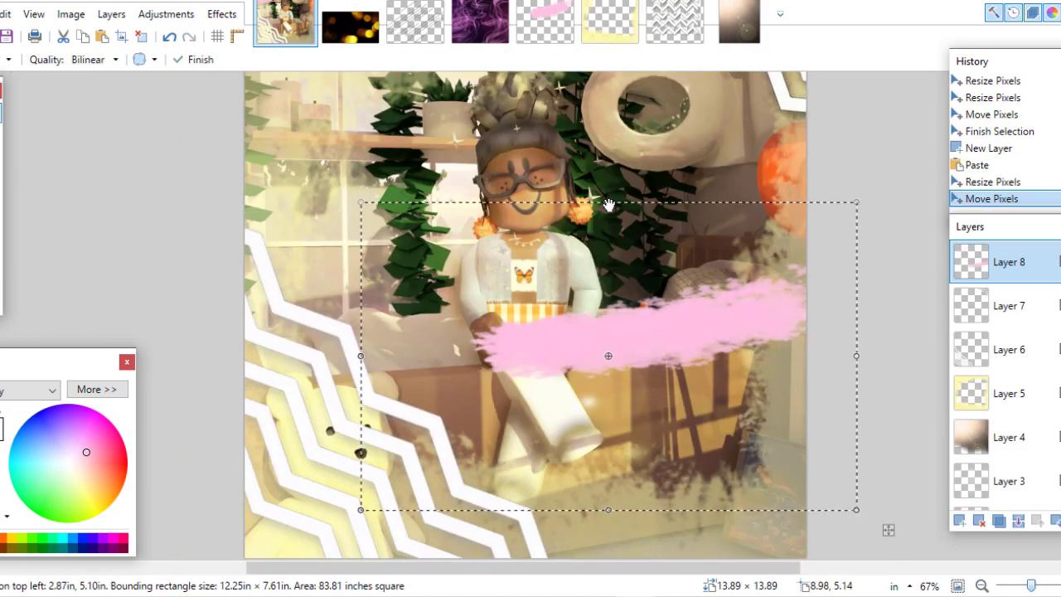
{"action": "left_click_drag", "start_coordinate": [607, 508], "coordinate": [609, 580]}
{"action": "left_click_drag", "start_coordinate": [741, 440], "coordinate": [555, 306]}
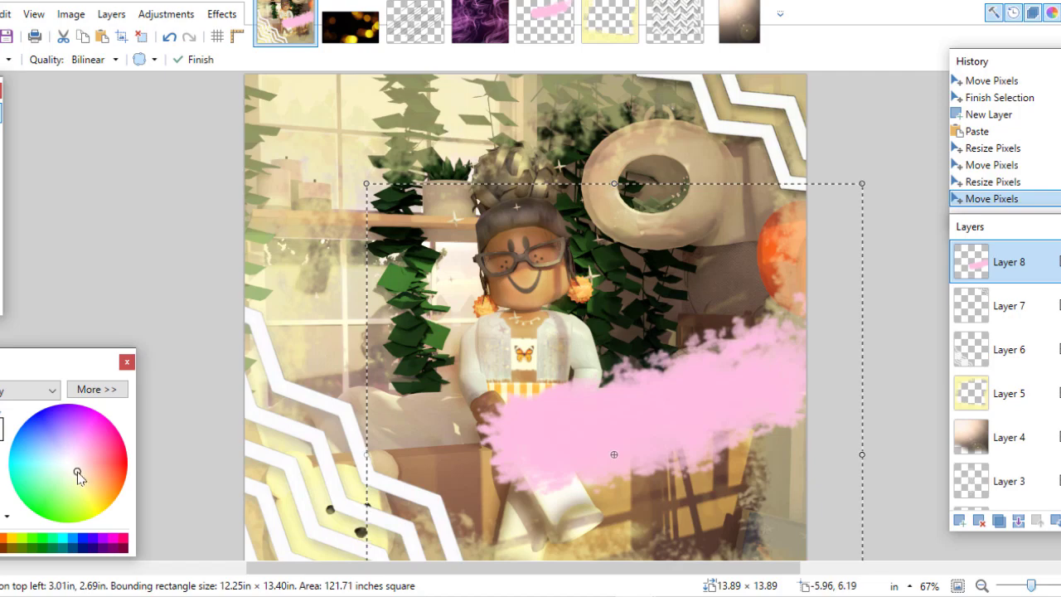
- Recolour the stroke peach, move and tilt it lower, and set the Recolor brush width to 800
{"action": "key", "text": "b"}
{"action": "left_click_drag", "start_coordinate": [485, 431], "coordinate": [787, 300]}
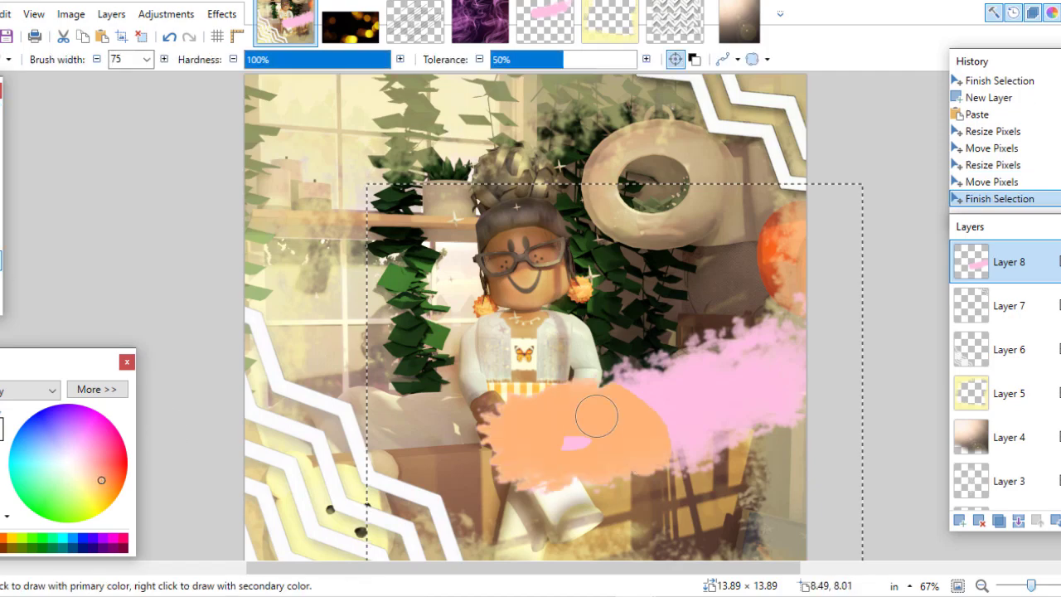
{"action": "key", "text": "ctrl+minus"}
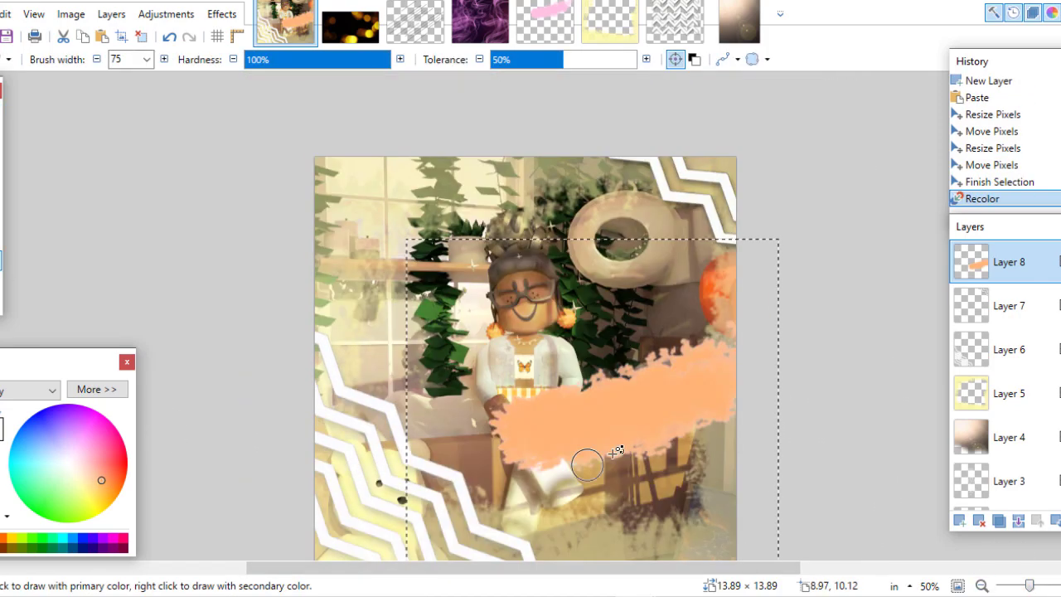
{"action": "key", "text": "m"}
{"action": "scroll", "coordinate": [404, 280], "scroll_direction": "down", "scroll_amount": 2}
{"action": "mouse_move", "coordinate": [802, 471]}
{"action": "left_mouse_down"}
{"action": "mouse_move", "coordinate": [769, 314]}
{"action": "mouse_move", "coordinate": [821, 123]}
{"action": "left_mouse_up"}
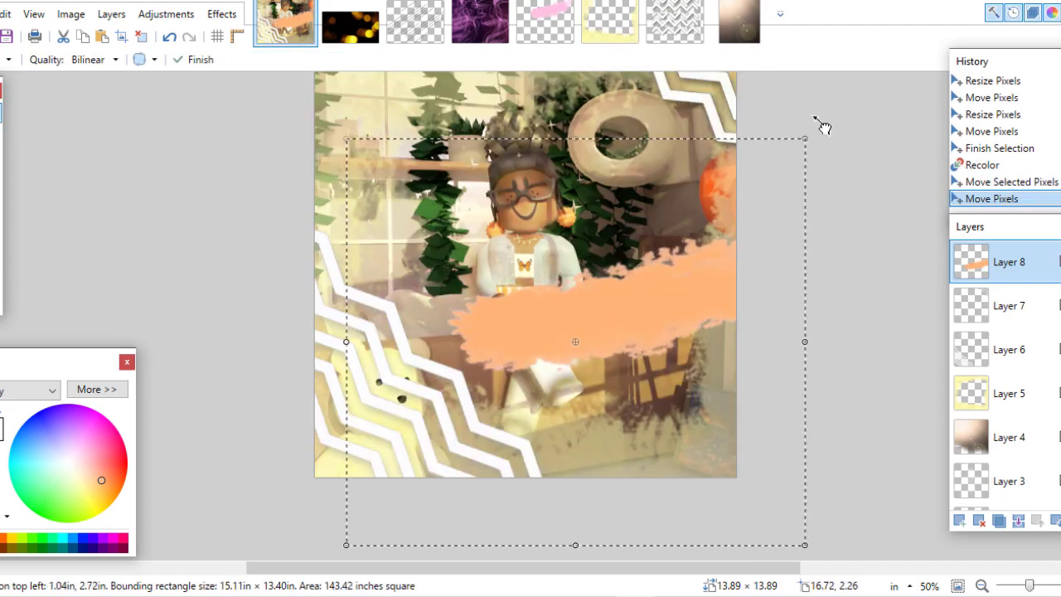
{"action": "right_click_drag", "start_coordinate": [821, 124], "coordinate": [721, 323]}
{"action": "left_click_drag", "start_coordinate": [721, 323], "coordinate": [712, 390]}
{"action": "key", "text": "alt+Page_Down"}
{"action": "key", "text": "alt+Page_Down"}
{"action": "key", "text": "alt+Page_Down"}
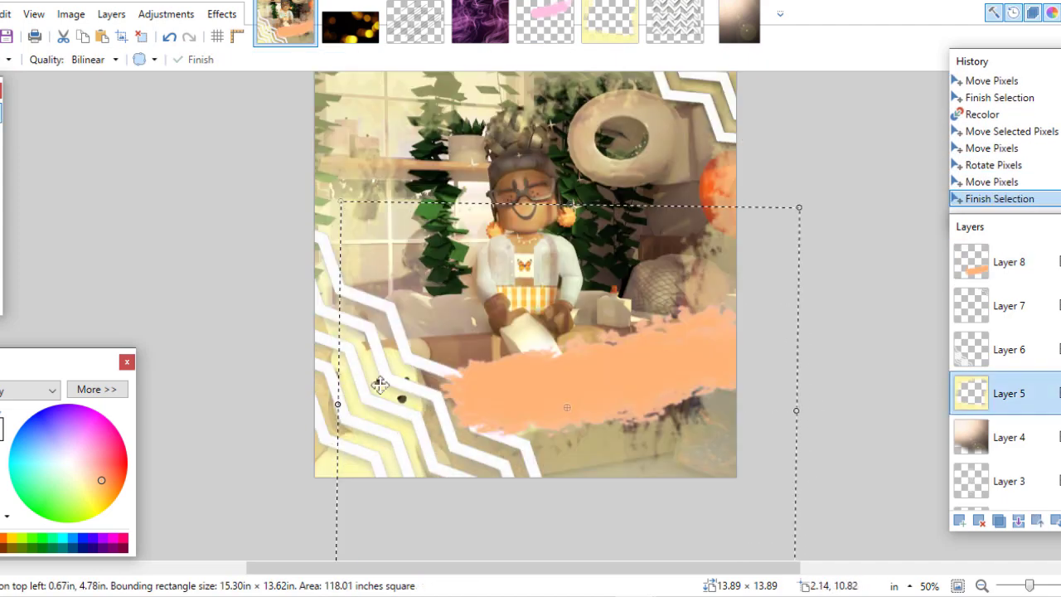
{"action": "key", "text": "r"}
{"action": "left_click", "coordinate": [147, 58]}
- Discard a trial recolour and opacity change, then drag Layer 5 above the peach stroke layer
{"action": "left_click", "coordinate": [133, 270]}
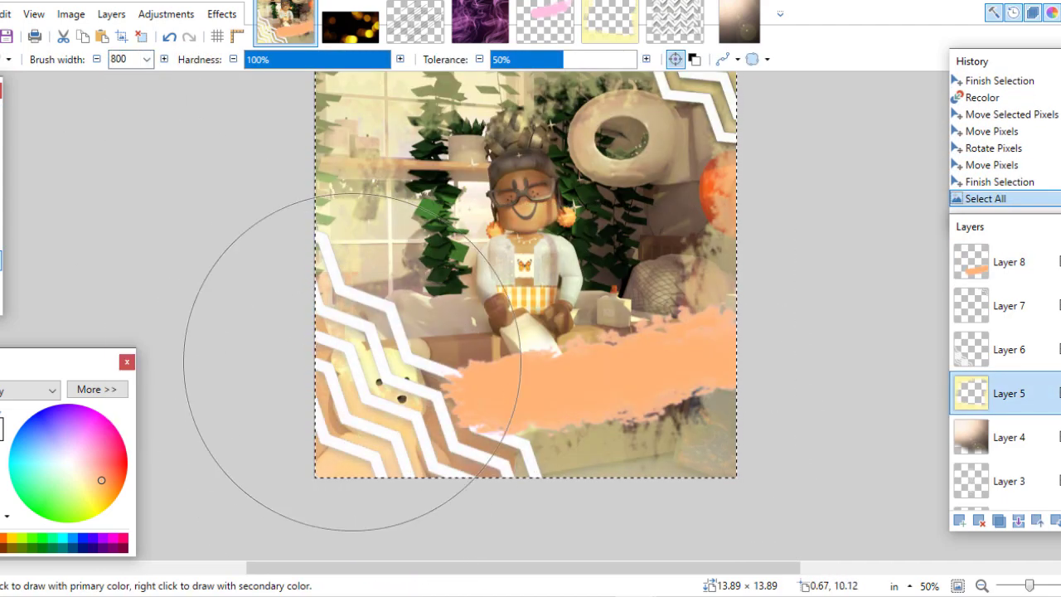
{"action": "double_click", "coordinate": [1024, 397]}
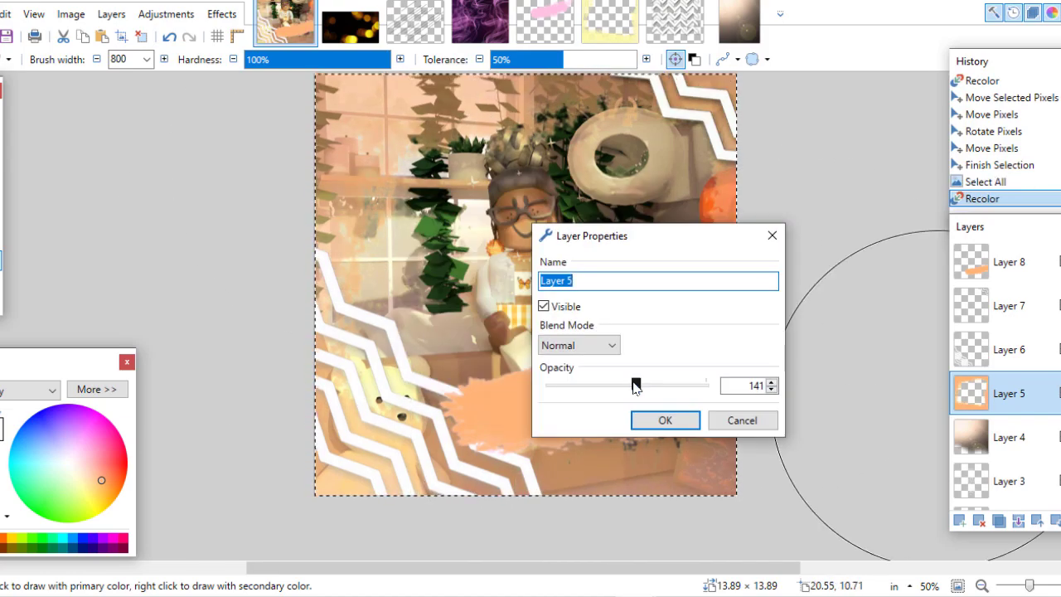
{"action": "left_click_drag", "start_coordinate": [634, 385], "coordinate": [660, 385]}
{"action": "left_click", "coordinate": [742, 420]}
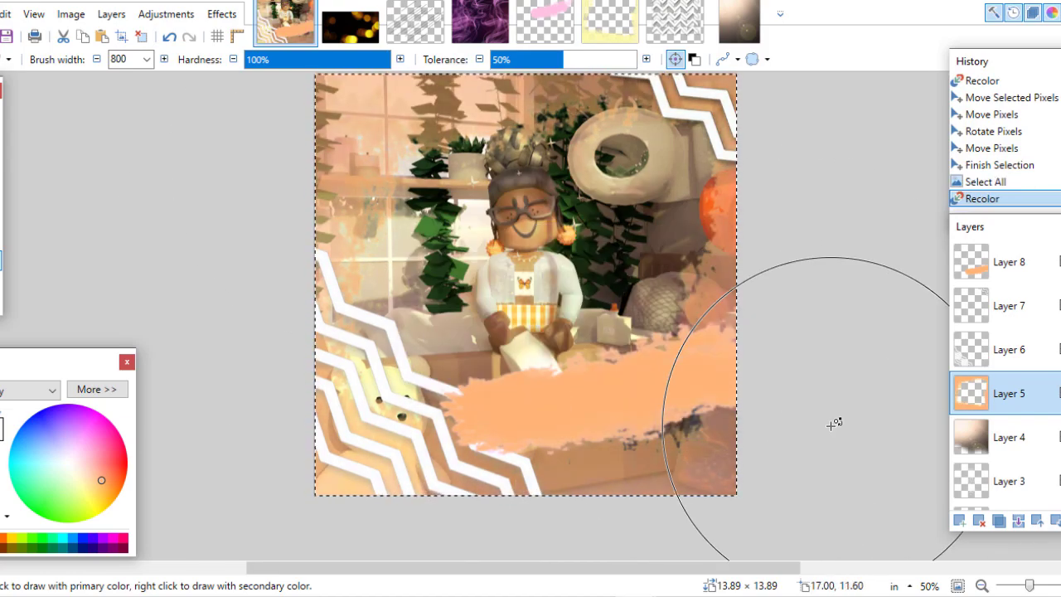
{"action": "key", "text": "ctrl+z"}
{"action": "scroll", "coordinate": [1027, 589], "scroll_direction": "down", "scroll_amount": 1}
{"action": "mouse_move", "coordinate": [1008, 436]}
{"action": "left_mouse_down"}
{"action": "mouse_move", "coordinate": [1012, 425]}
{"action": "mouse_move", "coordinate": [937, 422]}
{"action": "left_mouse_up"}
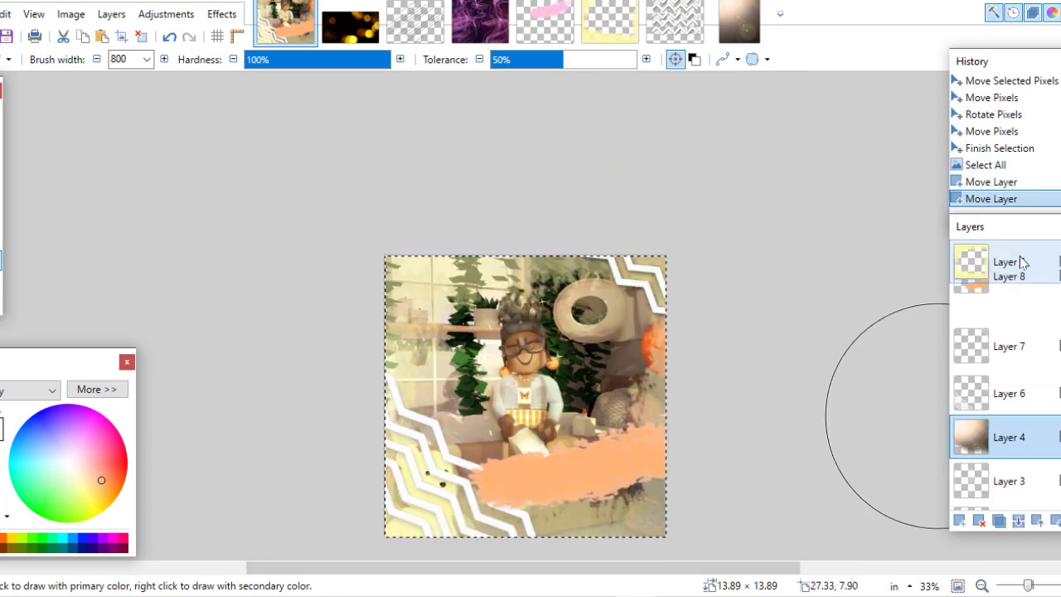
{"action": "left_click_drag", "start_coordinate": [1013, 318], "coordinate": [1013, 431]}
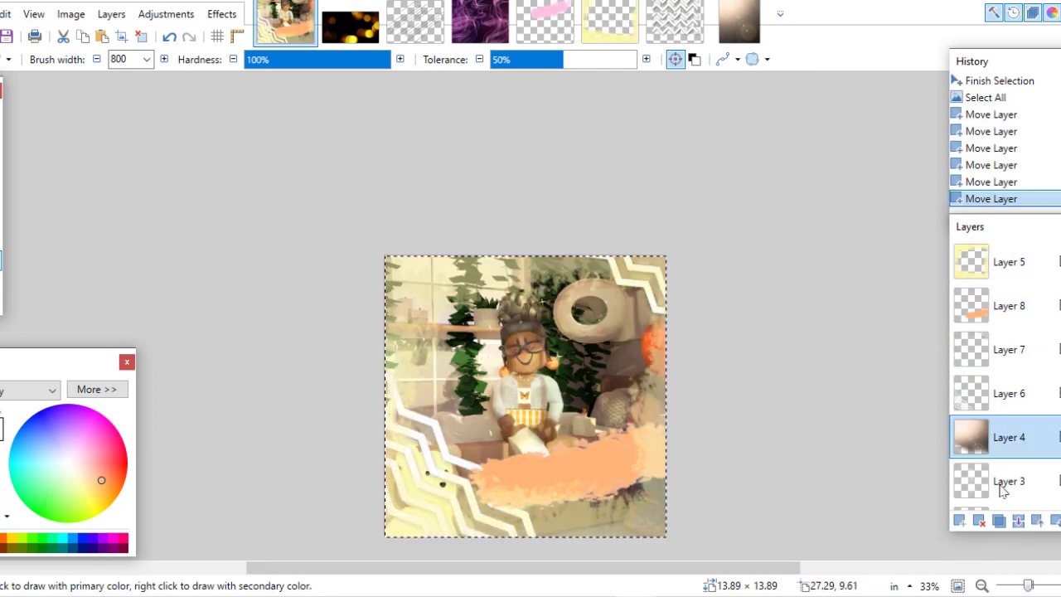
{"action": "key", "text": "ctrl+plus"}
{"action": "key", "text": "ctrl+plus"}
- Write 'krissx' in the Cheri font at size 144 on a new layer
{"action": "key", "text": "t"}
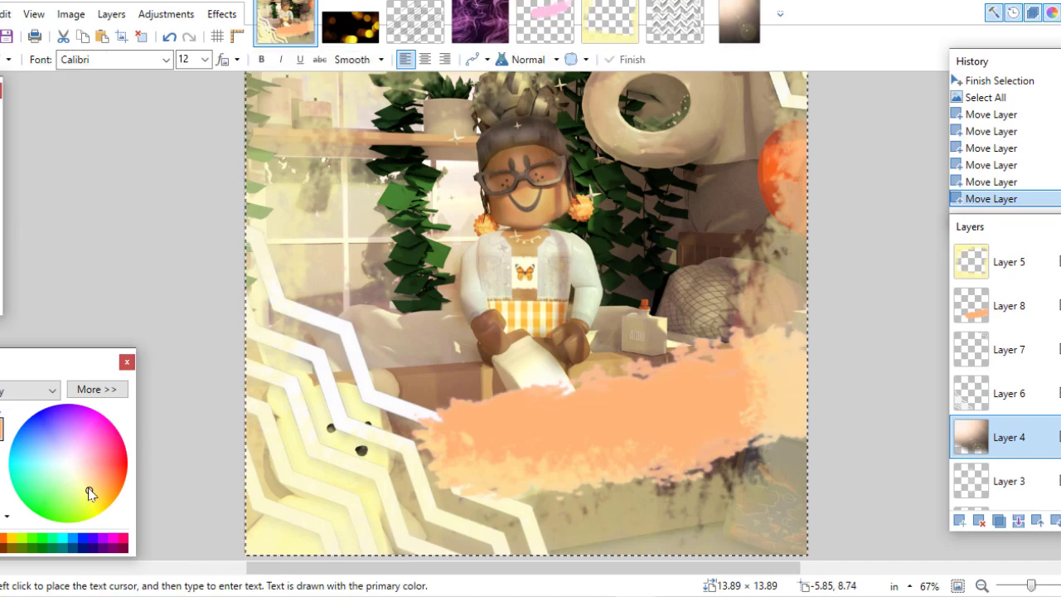
{"action": "left_click", "coordinate": [166, 59]}
{"action": "left_click", "coordinate": [174, 235]}
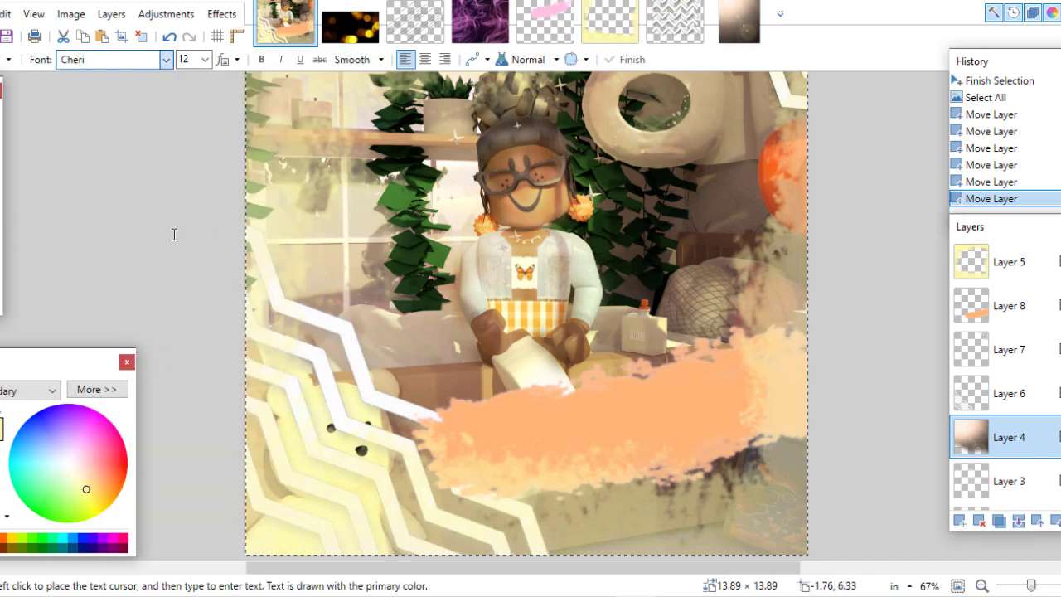
{"action": "left_click", "coordinate": [187, 304]}
{"action": "left_click", "coordinate": [485, 431]}
{"action": "key", "text": "ctrl+shift+n"}
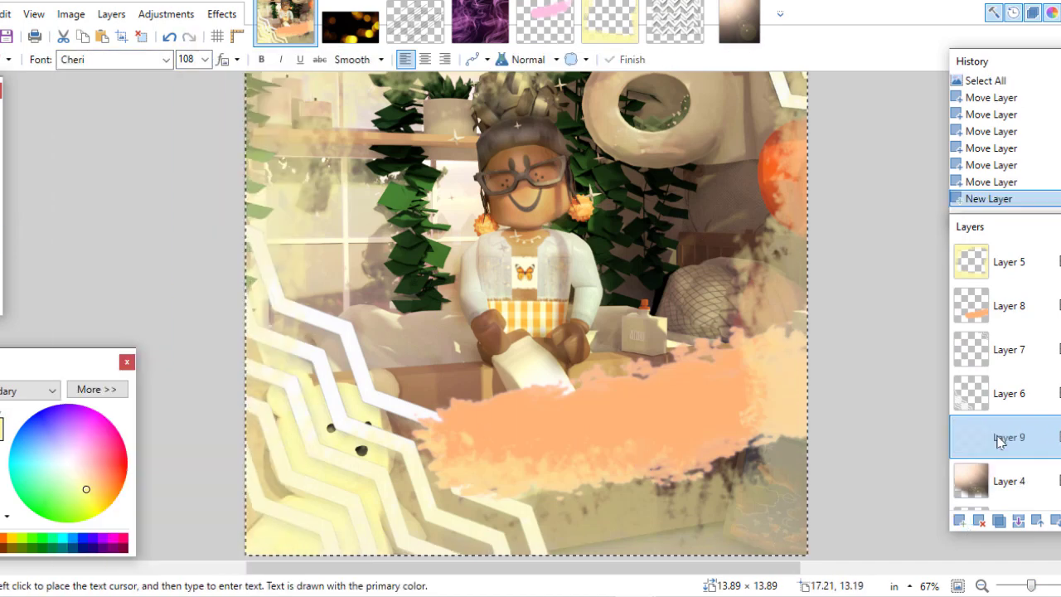
{"action": "type", "text": "krissx"}
{"action": "left_click", "coordinate": [205, 60]}
{"action": "left_click", "coordinate": [187, 316]}
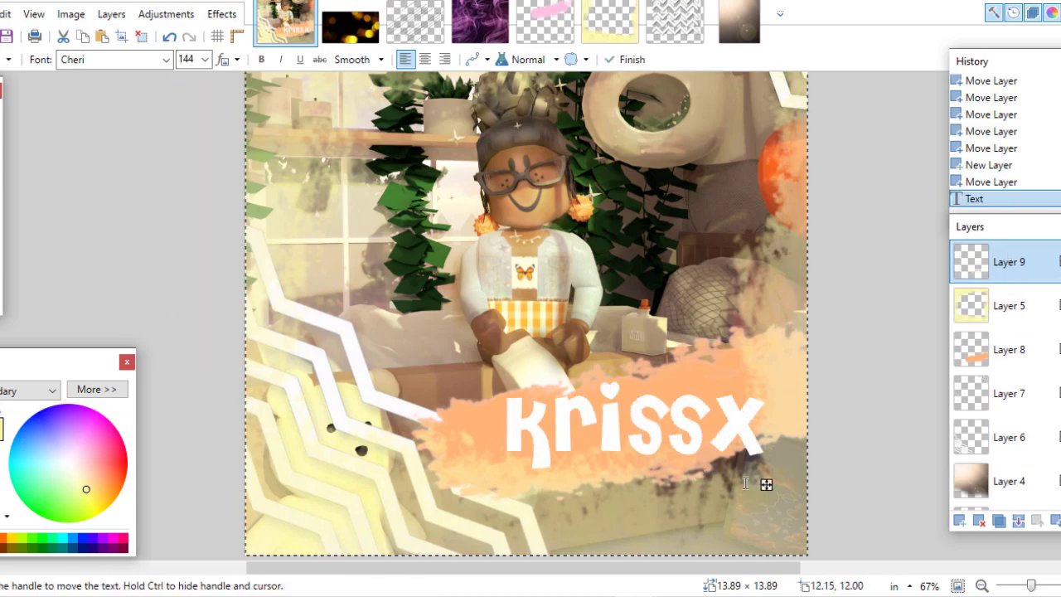
- Rotate the text about 12 degrees and fill its letters with a pale-yellow gradient
{"action": "key", "text": "s"}
{"action": "scroll", "coordinate": [530, 332], "scroll_direction": "down", "scroll_amount": 4}
{"action": "key", "text": "m"}
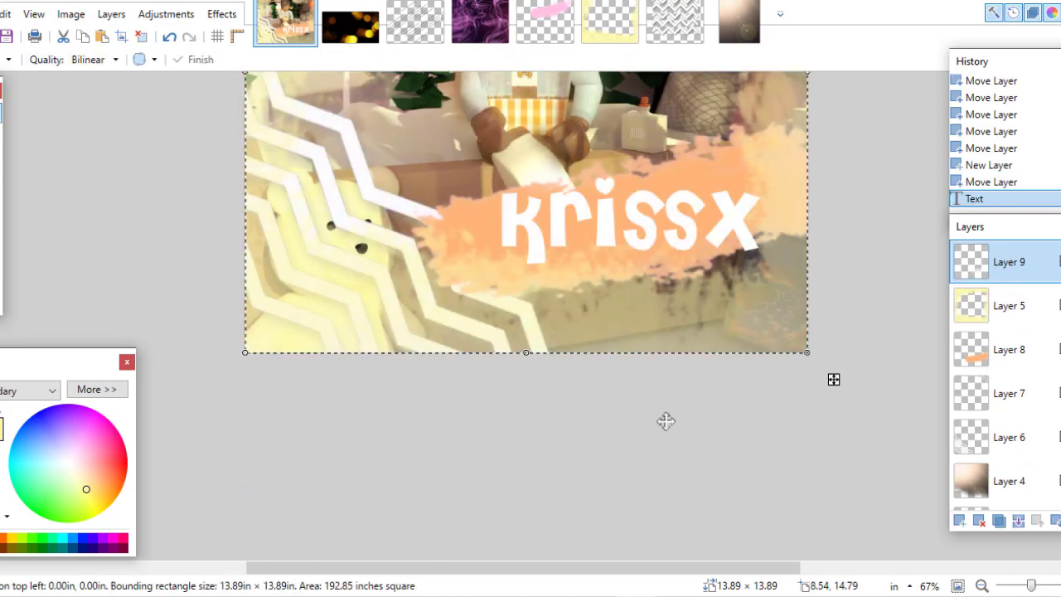
{"action": "scroll", "coordinate": [842, 425], "scroll_direction": "up", "scroll_amount": 2}
{"action": "mouse_move", "coordinate": [842, 425]}
{"action": "left_mouse_down"}
{"action": "mouse_move", "coordinate": [876, 374]}
{"action": "mouse_move", "coordinate": [866, 389]}
{"action": "left_mouse_up"}
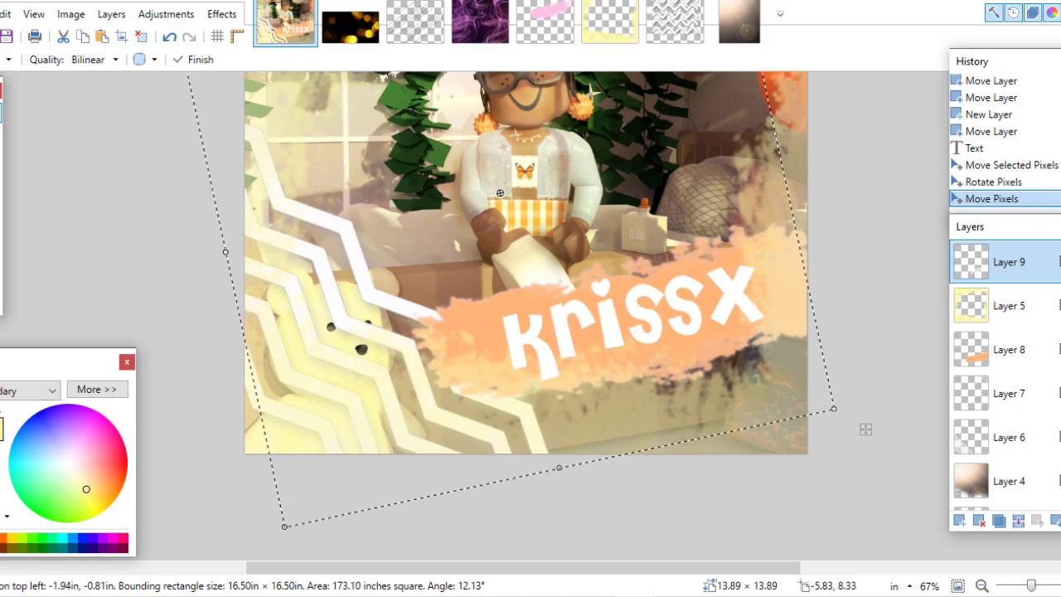
{"action": "key", "text": "s"}
{"action": "left_click", "coordinate": [663, 315]}
{"action": "key", "text": "g"}
{"action": "left_click_drag", "start_coordinate": [597, 251], "coordinate": [622, 343]}
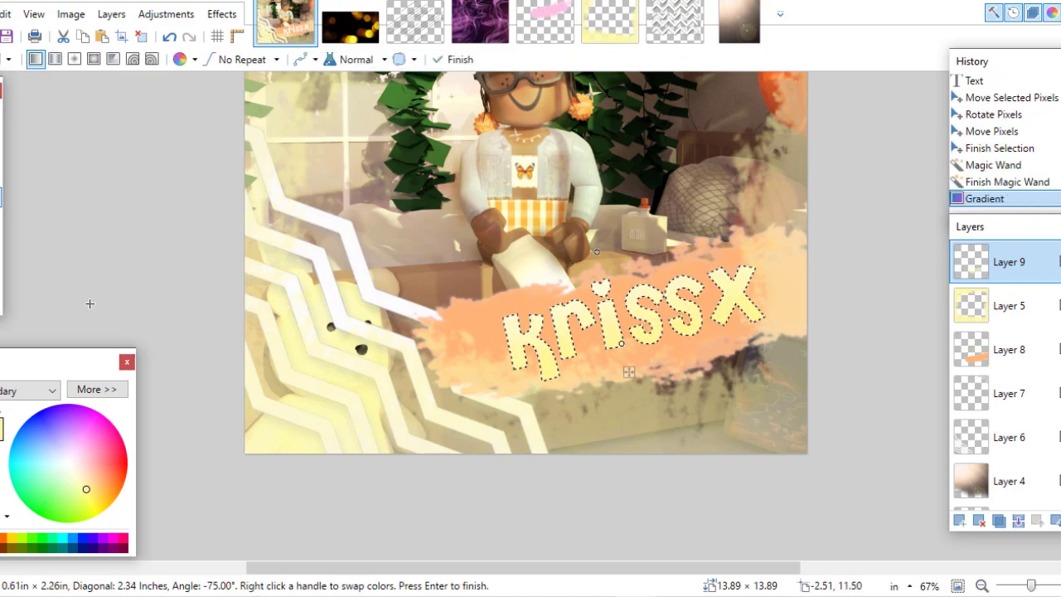
- Select all and try out Object Shadow and Outline Object, cancelling and undoing the trials
{"action": "key", "text": "ctrl+a"}
{"action": "left_click", "coordinate": [221, 14]}
{"action": "left_click", "coordinate": [464, 260]}
{"action": "left_click", "coordinate": [222, 14]}
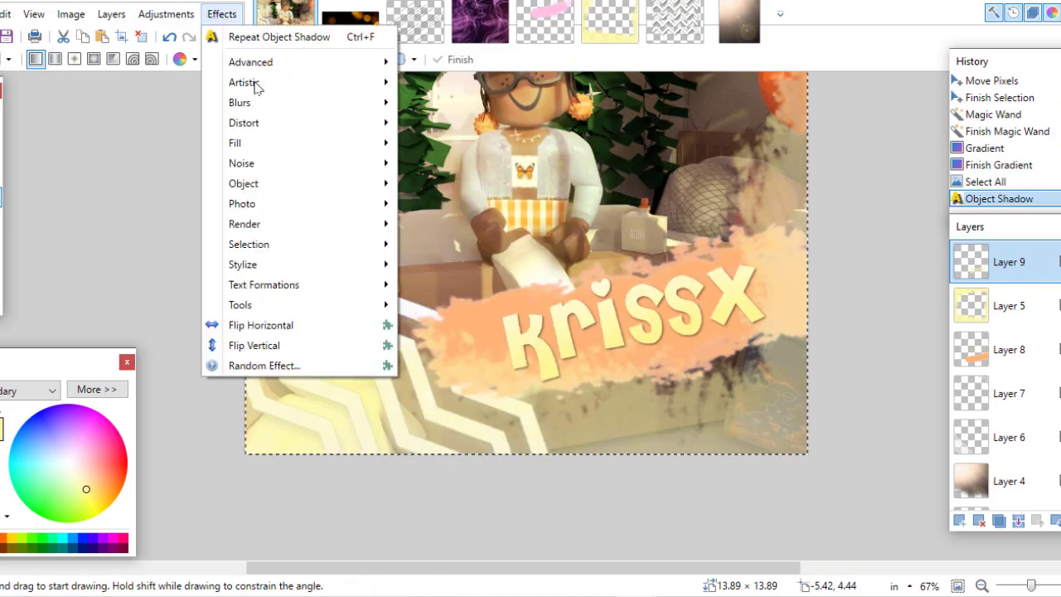
{"action": "left_click", "coordinate": [447, 183]}
{"action": "left_click_drag", "start_coordinate": [464, 90], "coordinate": [274, 61]}
{"action": "left_click_drag", "start_coordinate": [225, 106], "coordinate": [251, 122]}
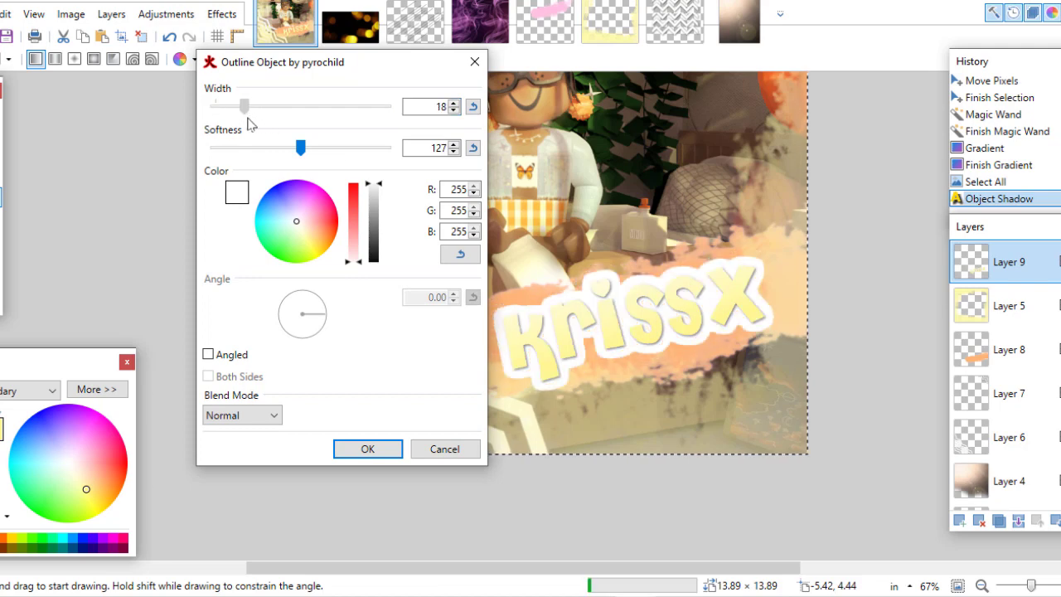
{"action": "left_click", "coordinate": [474, 62]}
{"action": "left_click", "coordinate": [222, 14]}
{"action": "left_click", "coordinate": [284, 33]}
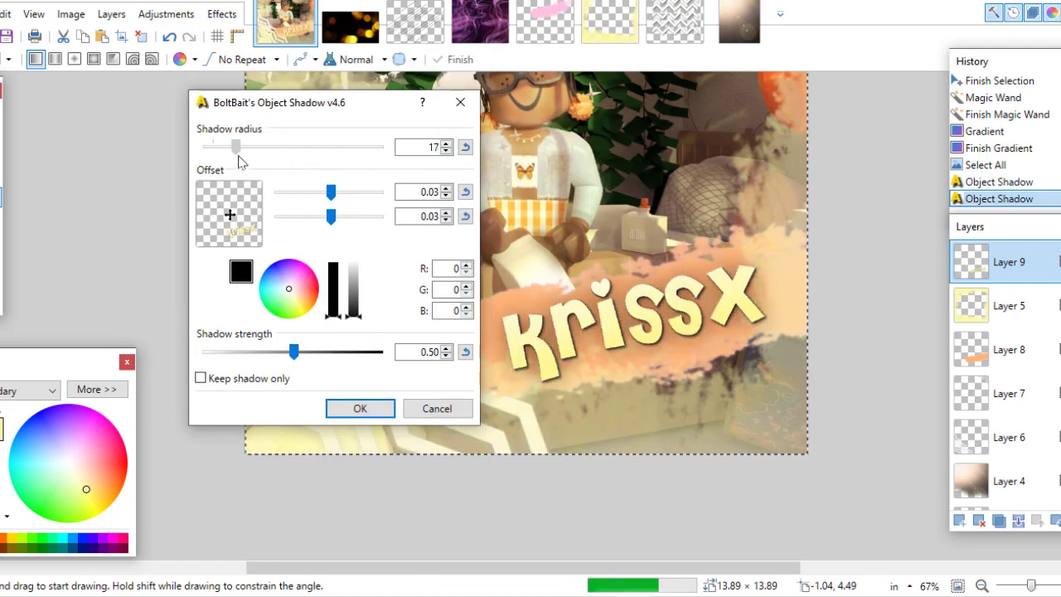
{"action": "left_click", "coordinate": [468, 103]}
{"action": "key", "text": "ctrl+z"}
{"action": "key", "text": "ctrl+z"}
- Apply an Object Shadow, then a white Outline Object around the krissx text
{"action": "left_click", "coordinate": [221, 14]}
{"action": "left_click", "coordinate": [272, 36]}
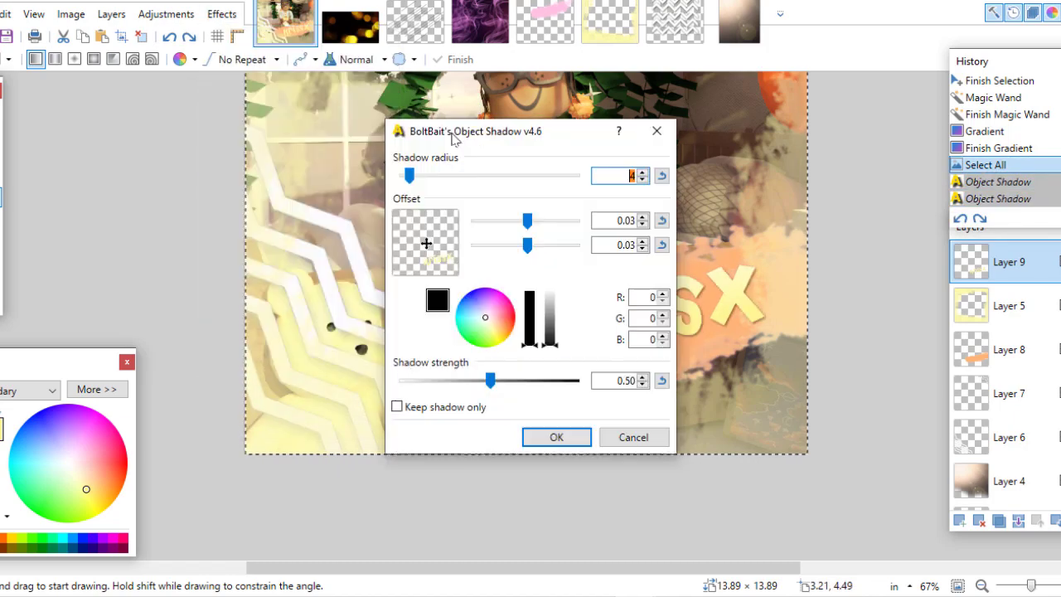
{"action": "left_click_drag", "start_coordinate": [387, 134], "coordinate": [134, 83]}
{"action": "key", "text": "Return"}
{"action": "left_click", "coordinate": [221, 14]}
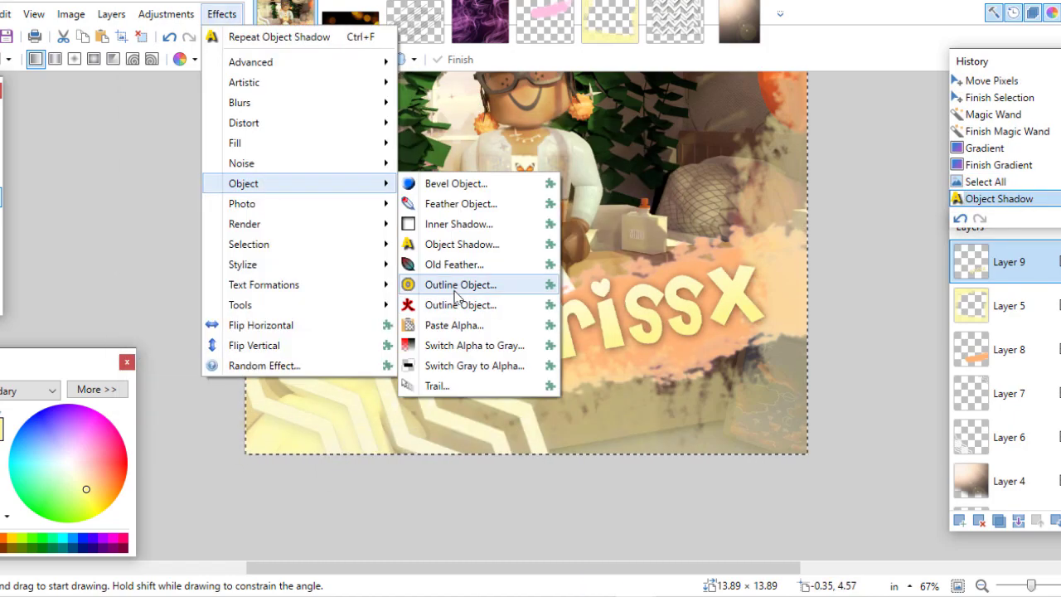
{"action": "left_click", "coordinate": [464, 286]}
{"action": "left_click", "coordinate": [324, 449]}
- Add a second Object Shadow with strength 0.68
{"action": "left_click", "coordinate": [221, 14]}
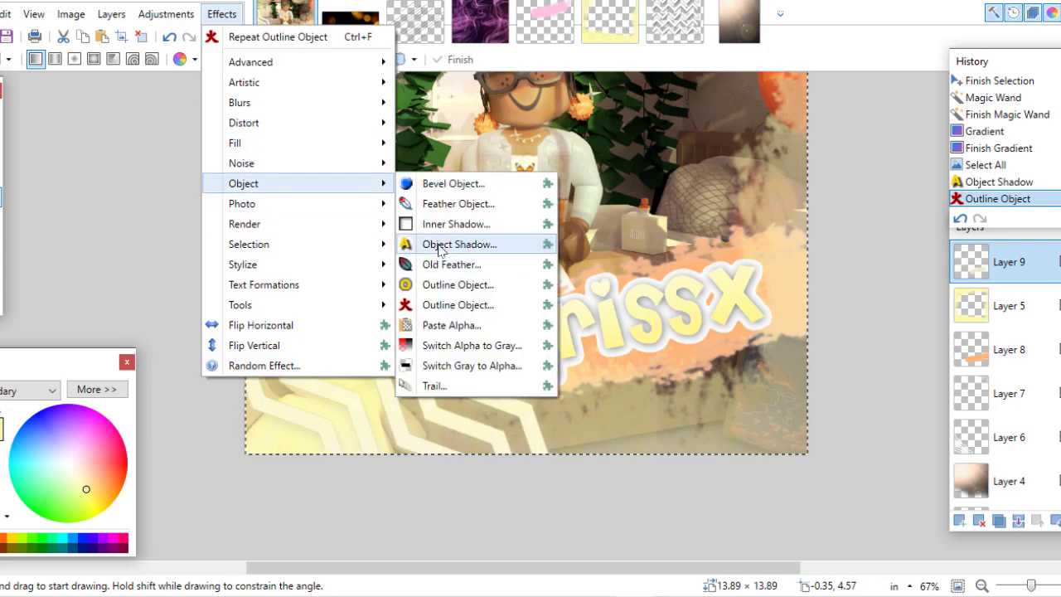
{"action": "left_click", "coordinate": [386, 241]}
{"action": "left_click_drag", "start_coordinate": [261, 347], "coordinate": [296, 352]}
{"action": "left_click", "coordinate": [329, 403]}
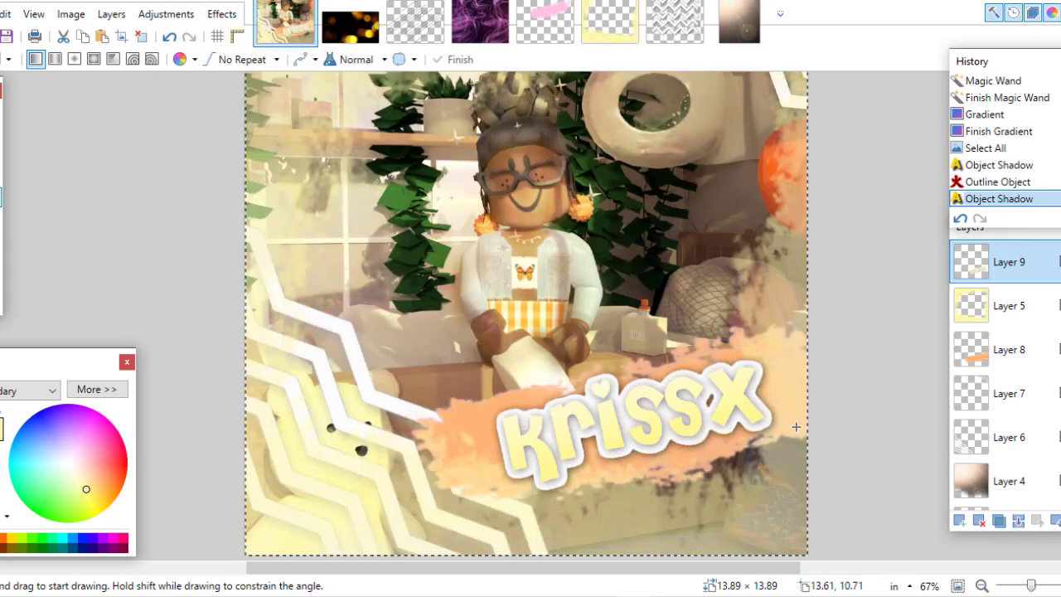
{"action": "scroll", "coordinate": [852, 426], "scroll_direction": "down", "scroll_amount": 1, "text": "ctrl"}
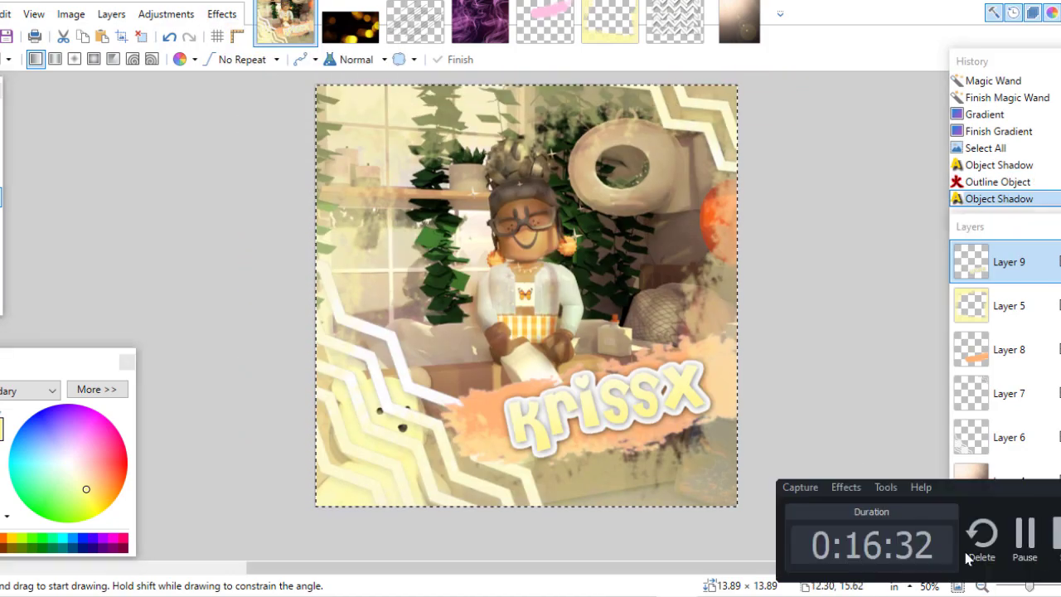